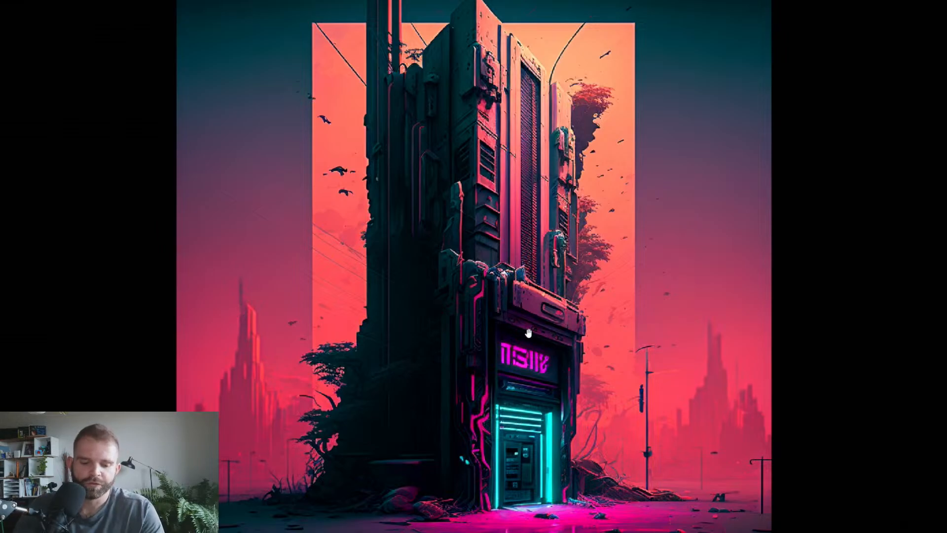
scroll(528, 332, "down", 1)
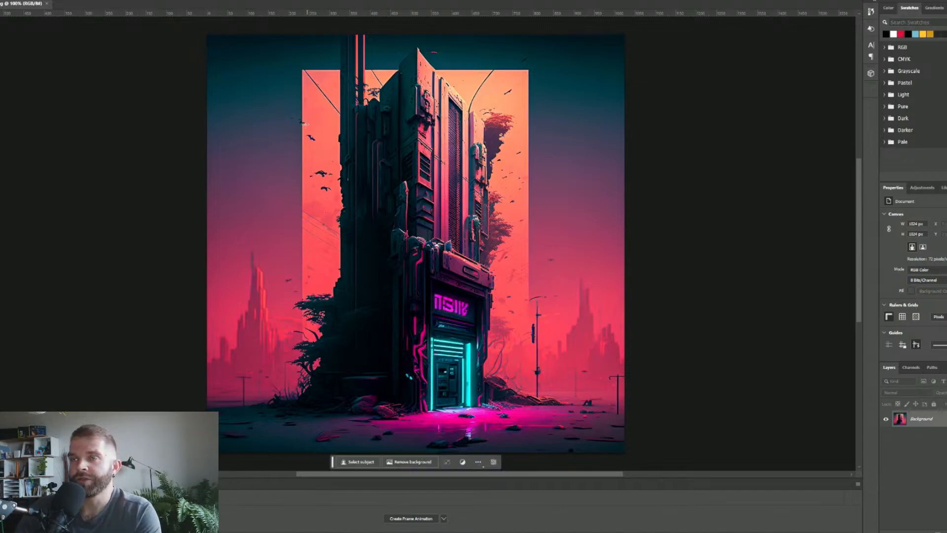
left_click_drag(302, 113, 483, 287)
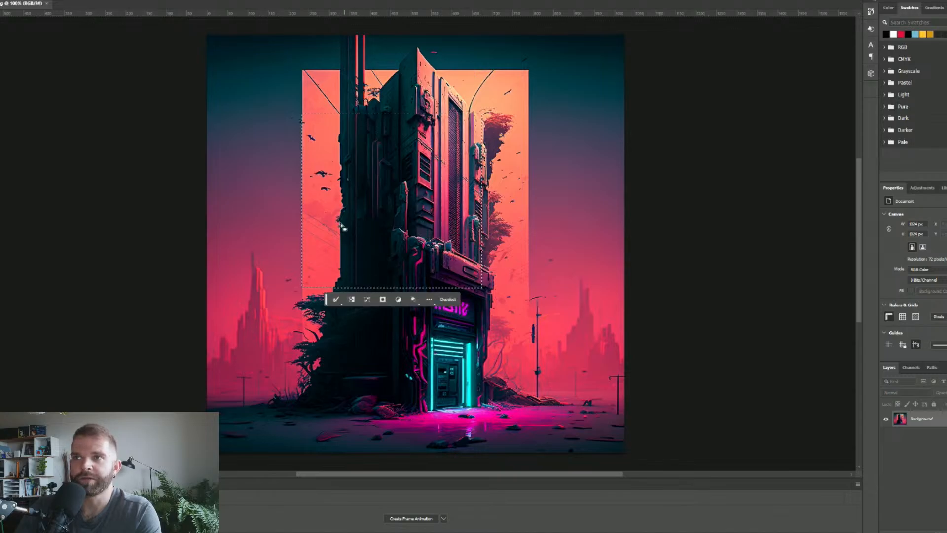
left_click(338, 302)
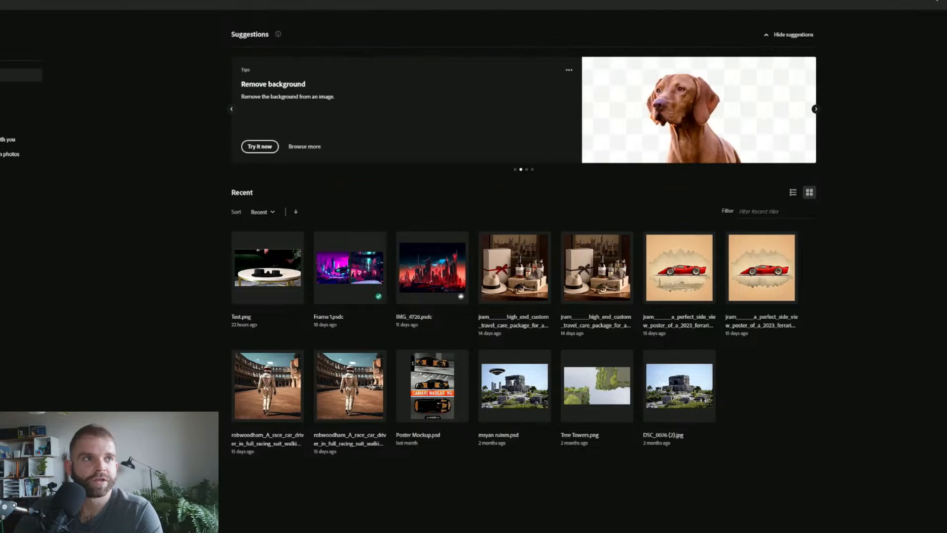
left_click_drag(237, 181, 332, 201)
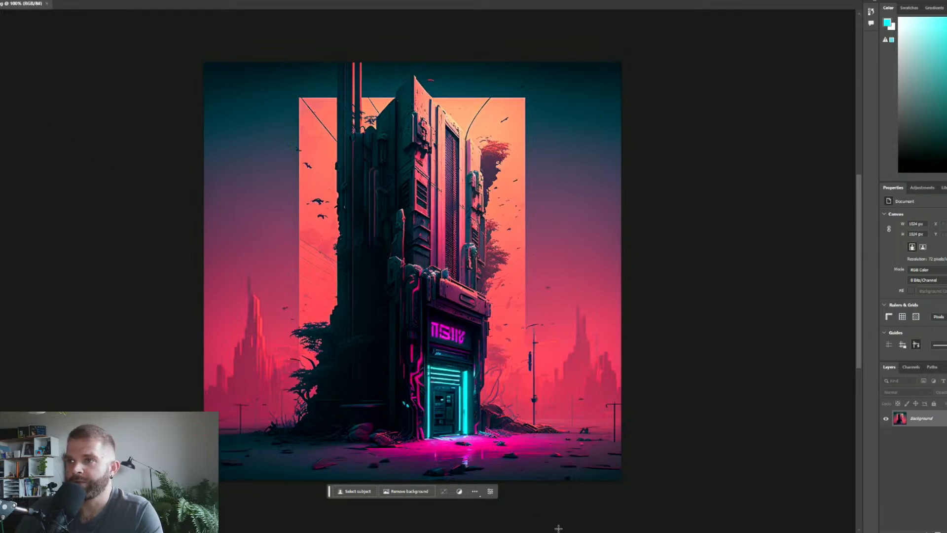
Select a rectangular area of ground to the right of the building's entrance and feather the selection by 15 pixels.
mouse_move(488, 443)
left_mouse_down()
mouse_move(593, 444)
mouse_move(592, 383)
mouse_move(494, 383)
mouse_move(492, 446)
mouse_move(471, 399)
mouse_move(446, 411)
mouse_move(454, 447)
left_mouse_up()
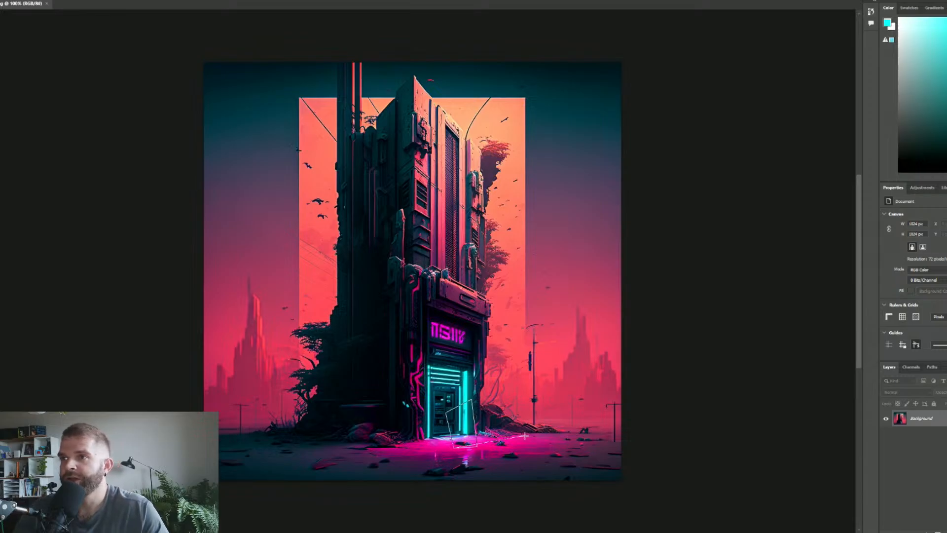
key("Escape")
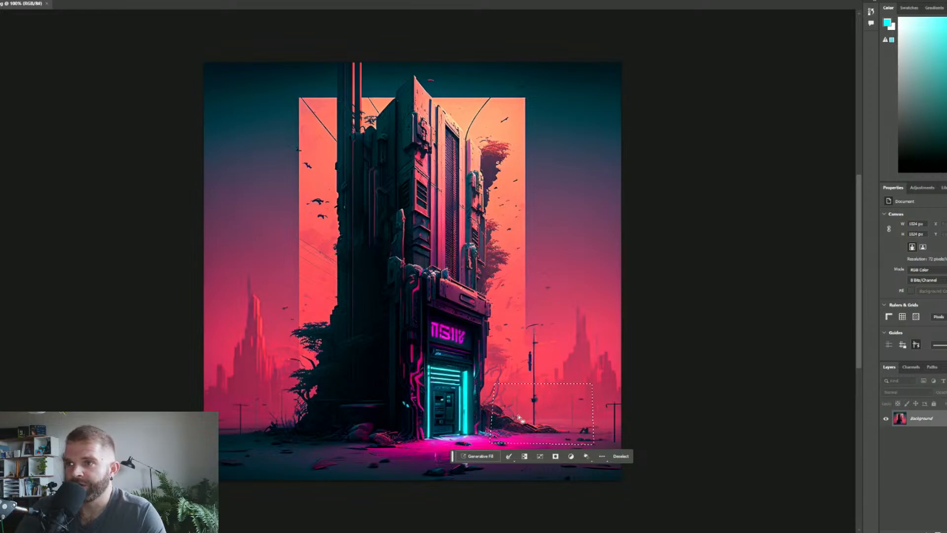
left_click(509, 456)
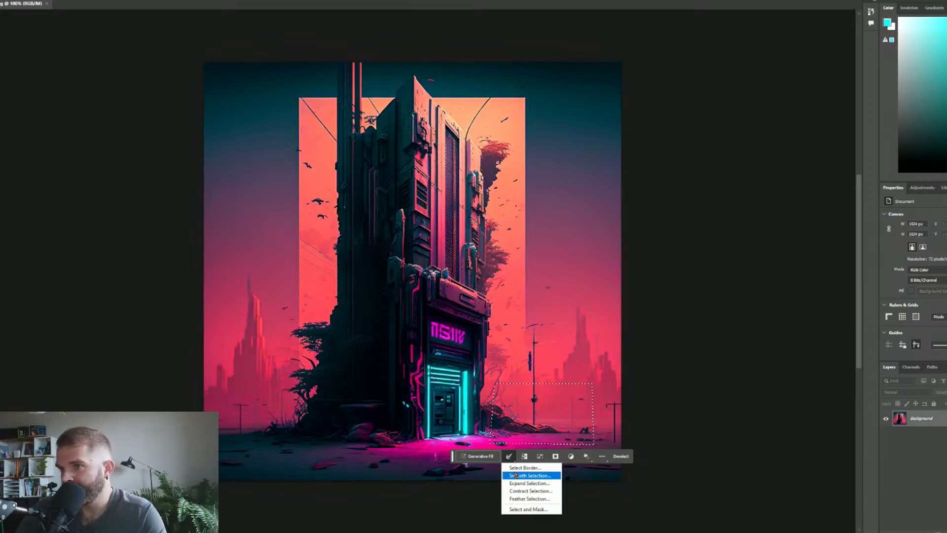
left_click(535, 500)
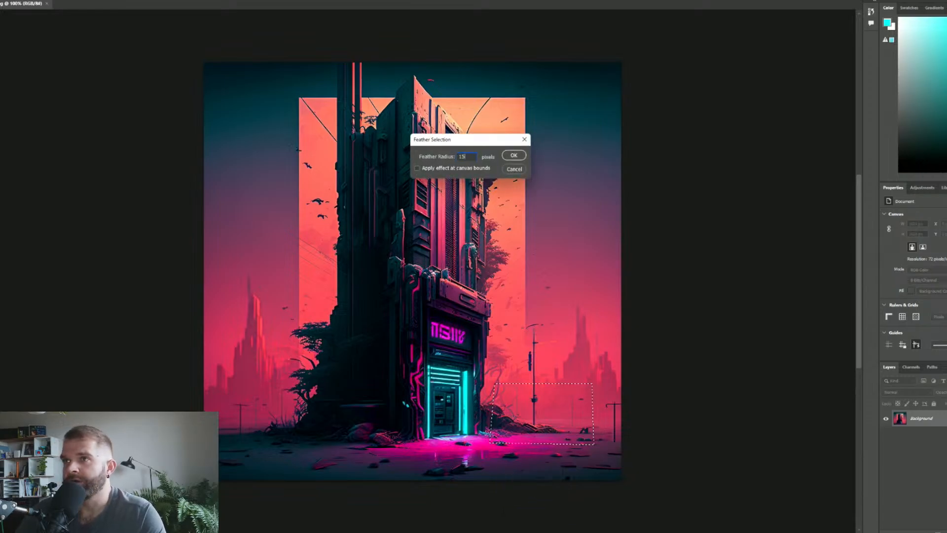
left_click(513, 155)
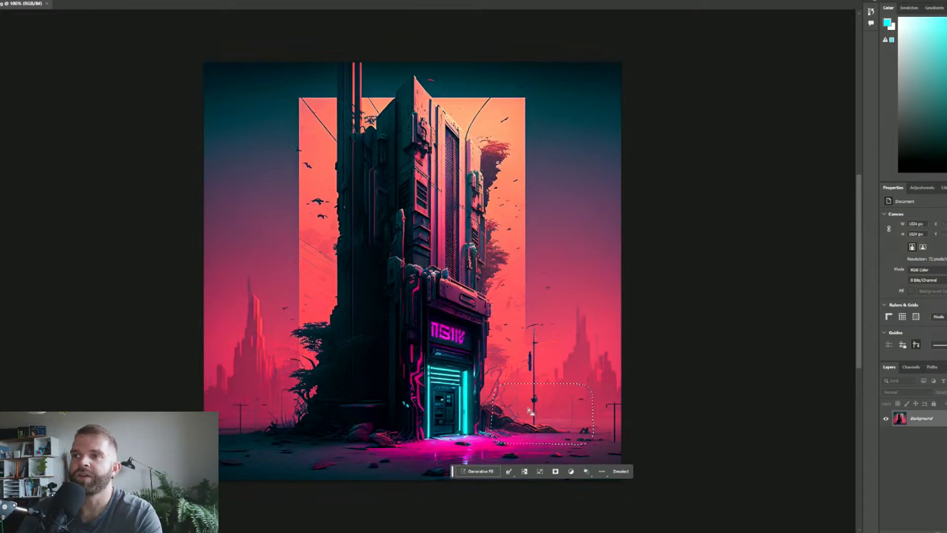
Generate "FUTURISTIC delorean car cyan and magenta colors" in the selection with Generative Fill and choose the third variation.
left_click(477, 471)
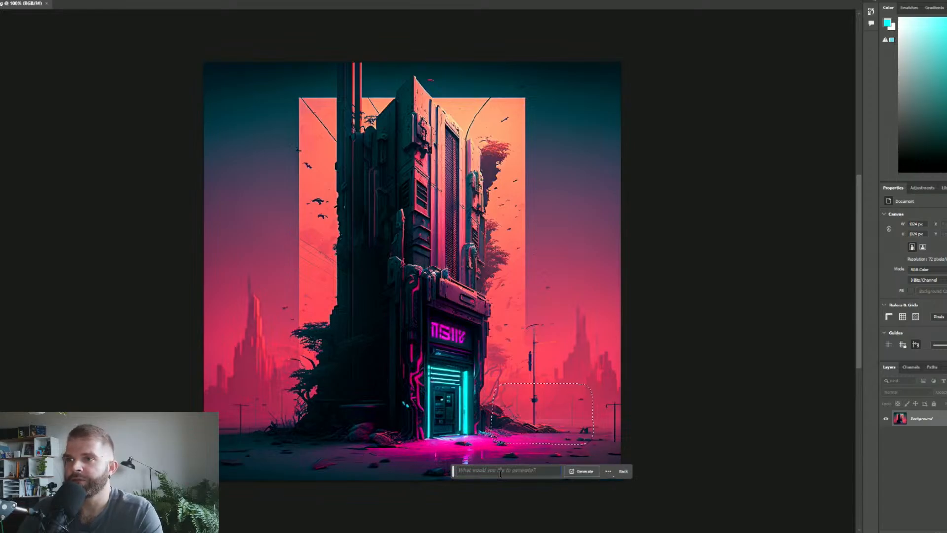
type("A")
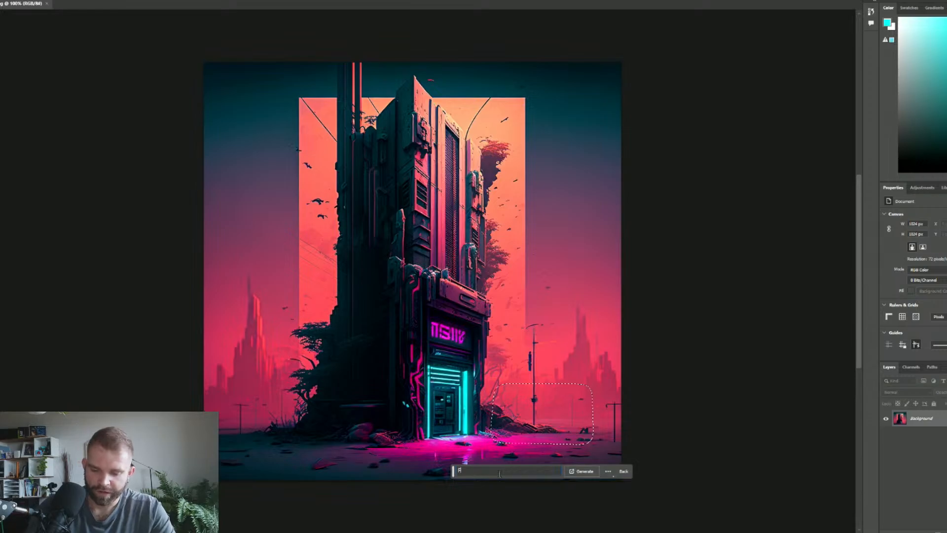
key("Caps_Lock")
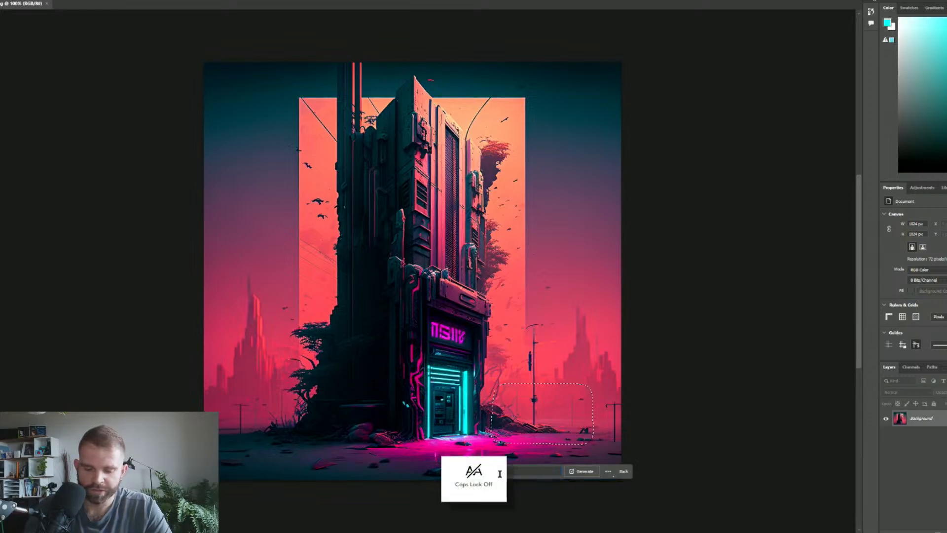
type("UTURISTIC delor")
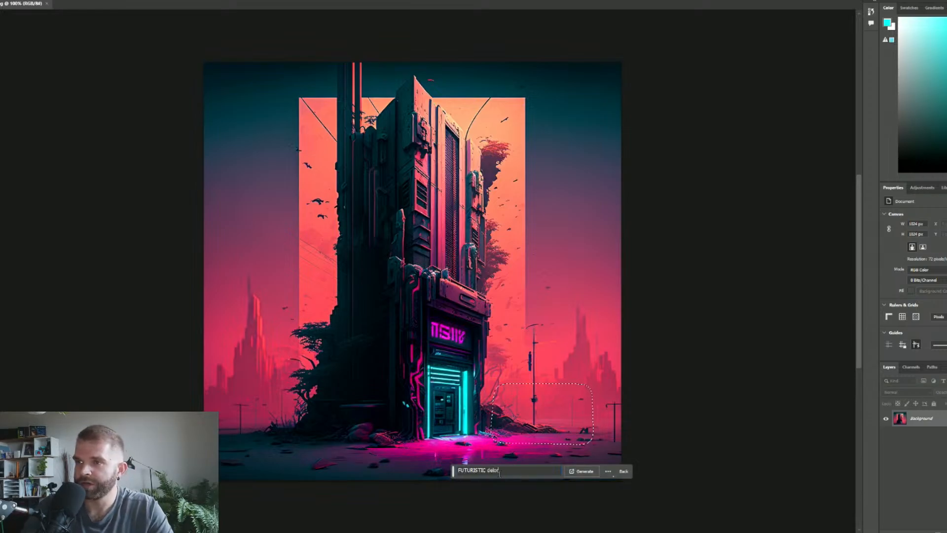
type("ean car cy")
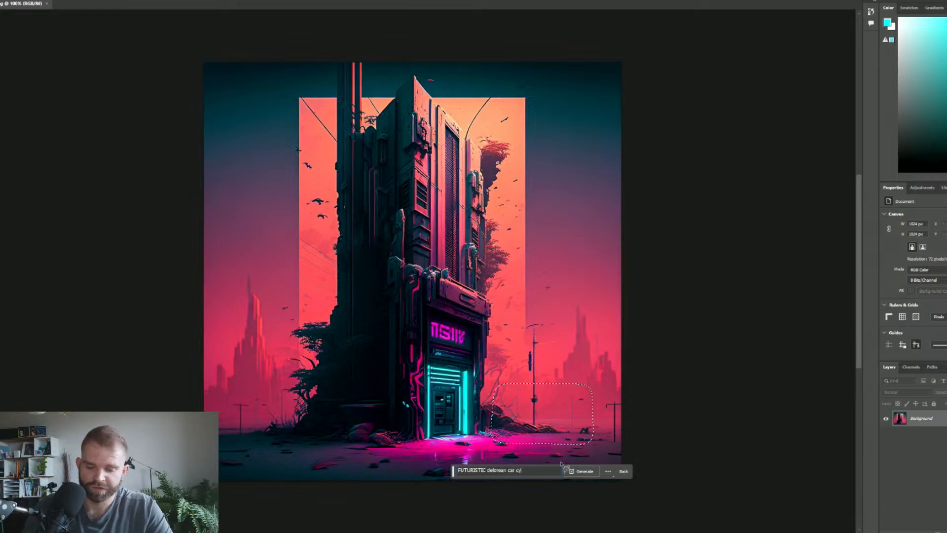
type(" magenta colors")
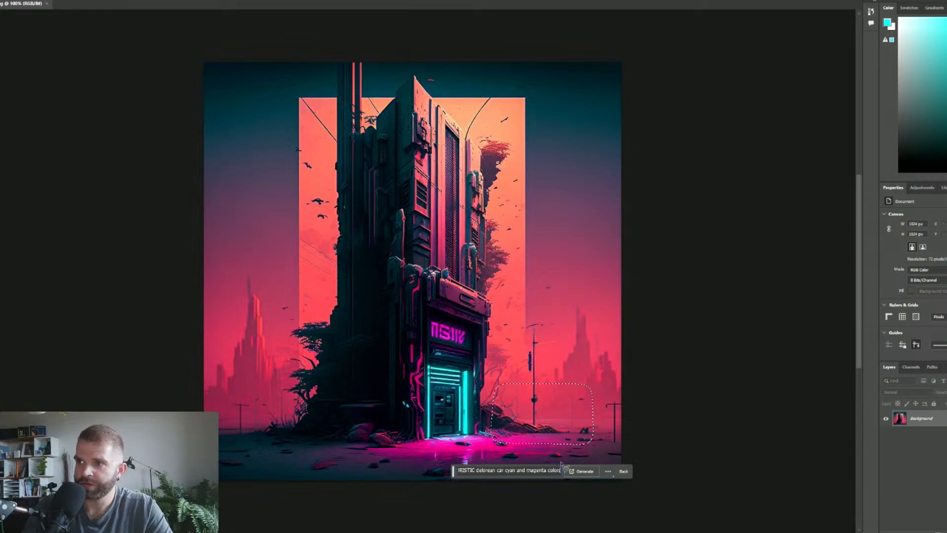
key("Return")
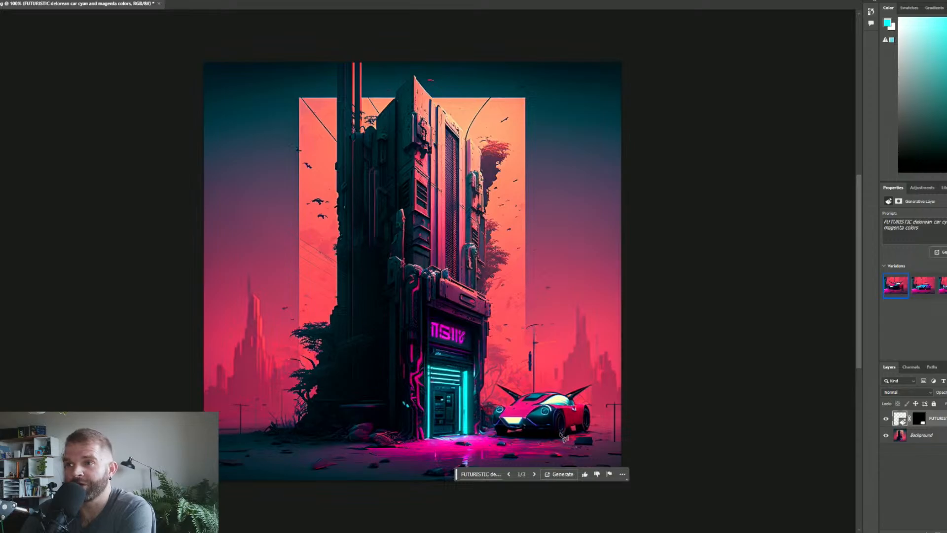
left_click(533, 474)
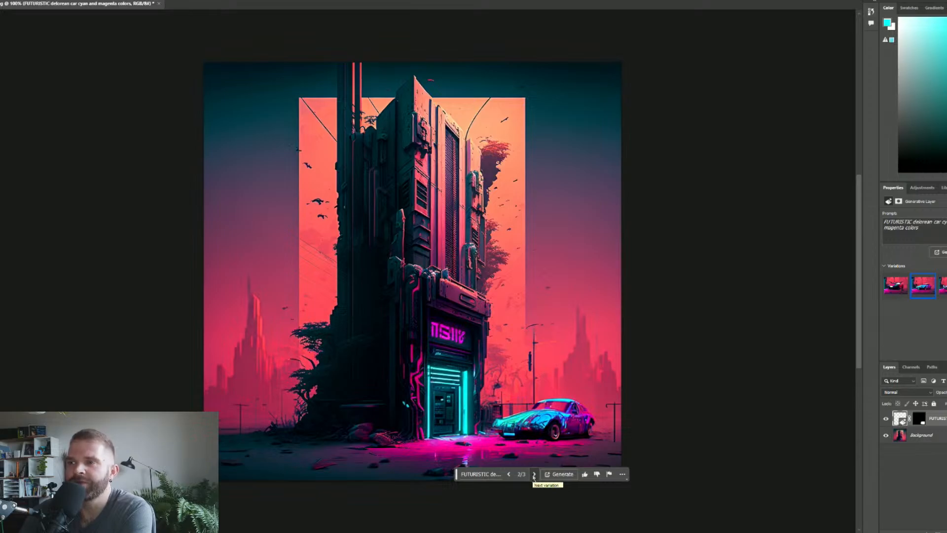
left_click(534, 474)
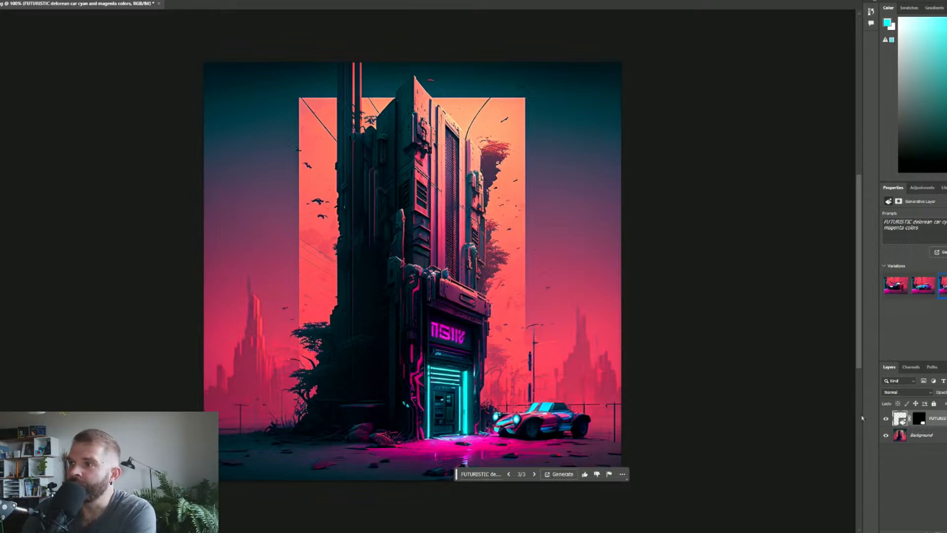
Inspect the car layer's full generated area by temporarily disabling its layer mask and toggling the background layer's visibility.
right_click(918, 420)
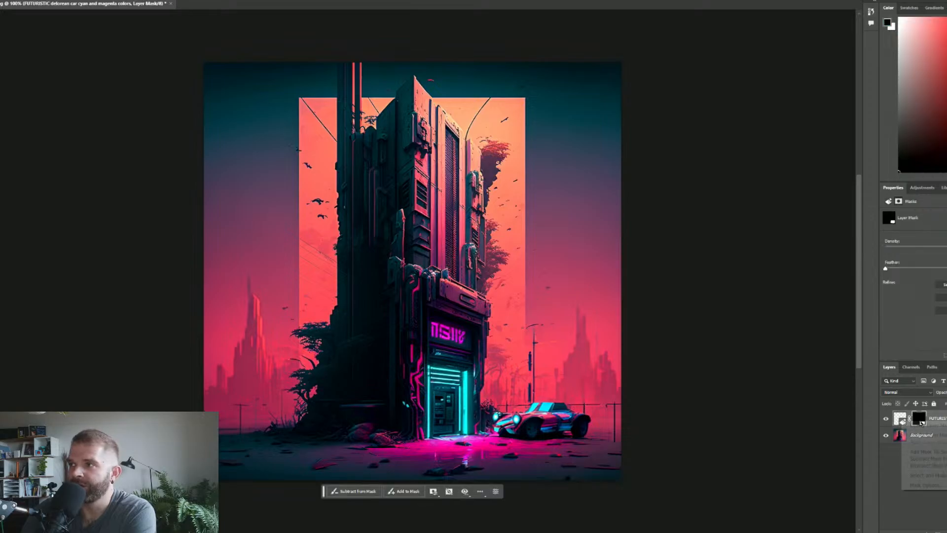
left_click(935, 425)
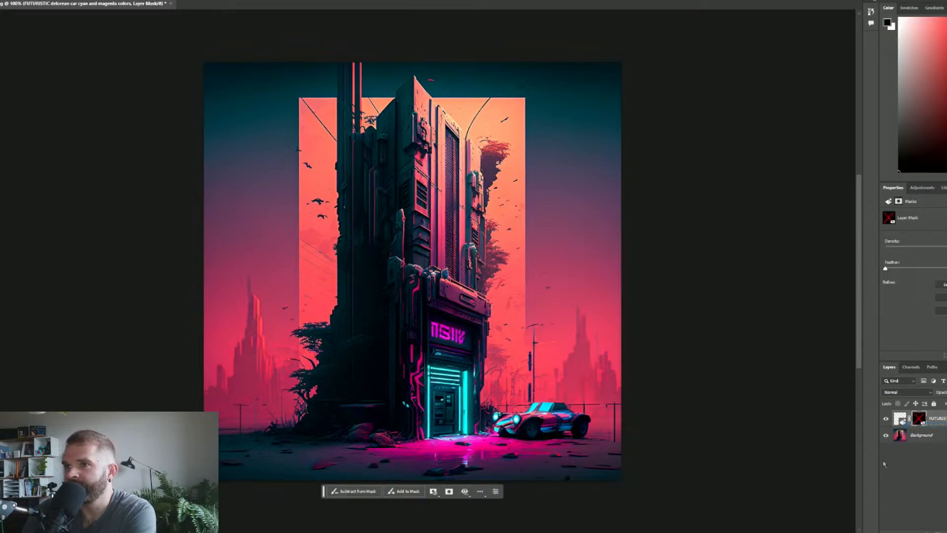
left_click(885, 435)
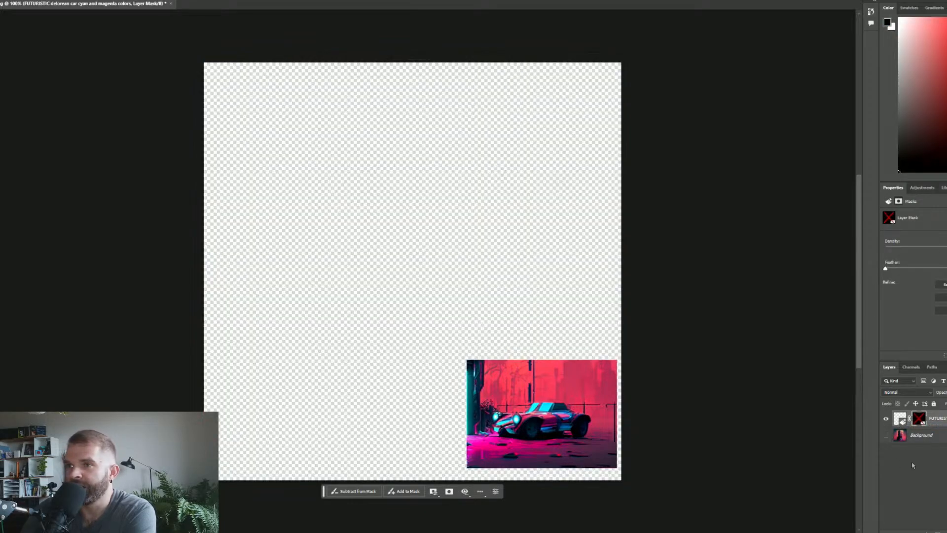
left_click(886, 435)
left_click(887, 436)
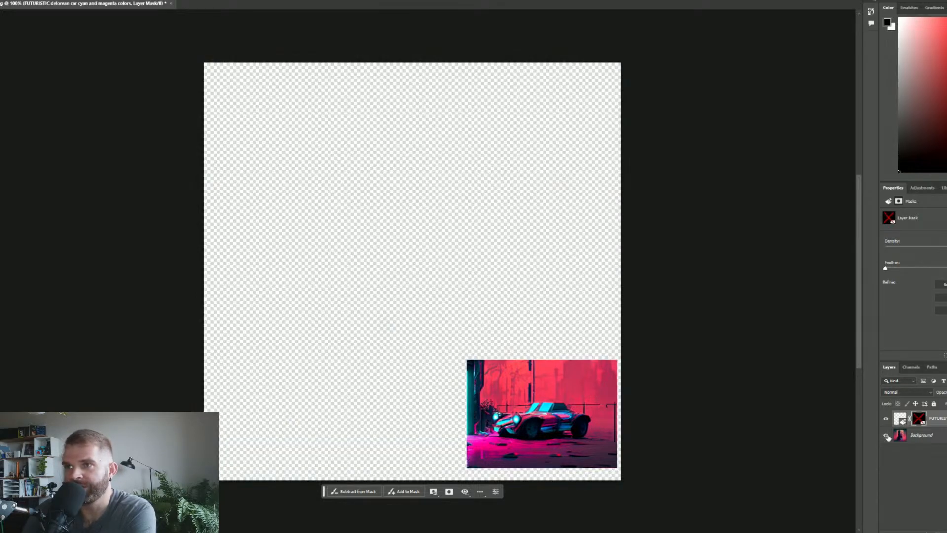
left_click(887, 436)
left_click(887, 437)
left_click(887, 437)
left_click(888, 437)
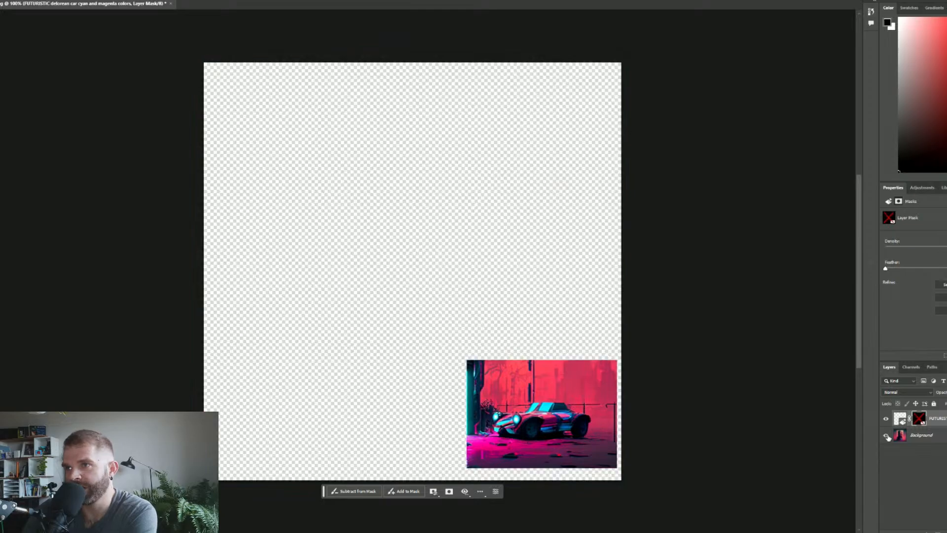
left_click(888, 436)
left_click(921, 422, "shift")
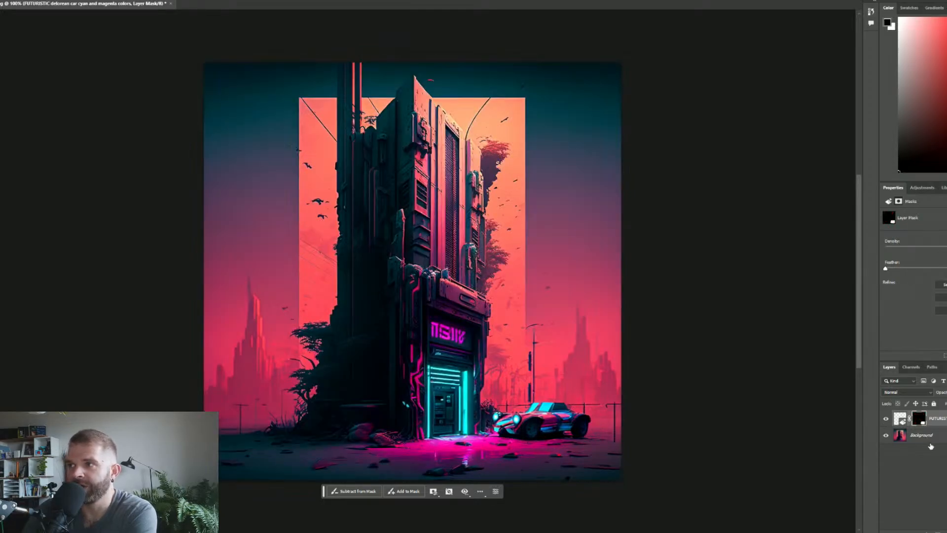
With the car layer active, outline a freehand selection beside the glowing doorway and feather it by 15 pixels.
left_click(901, 420)
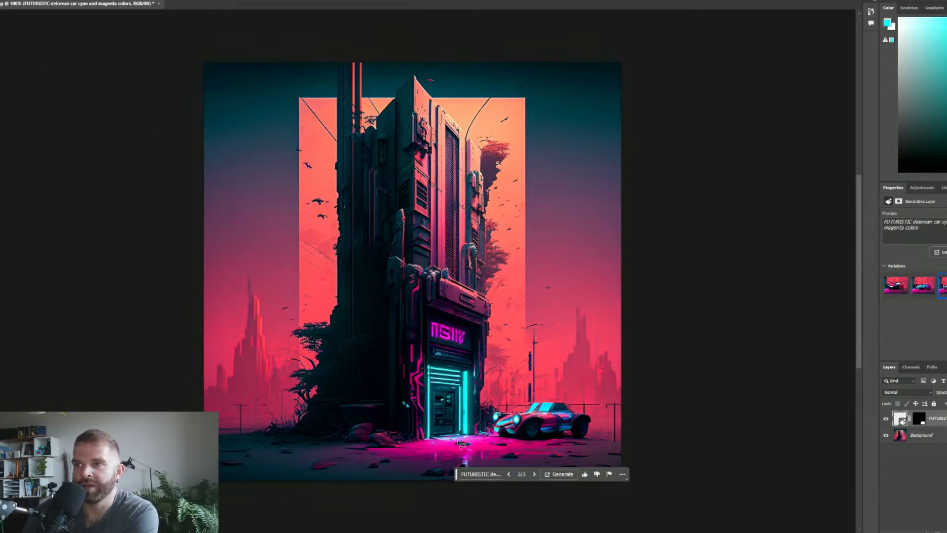
left_click_drag(465, 444, 476, 444)
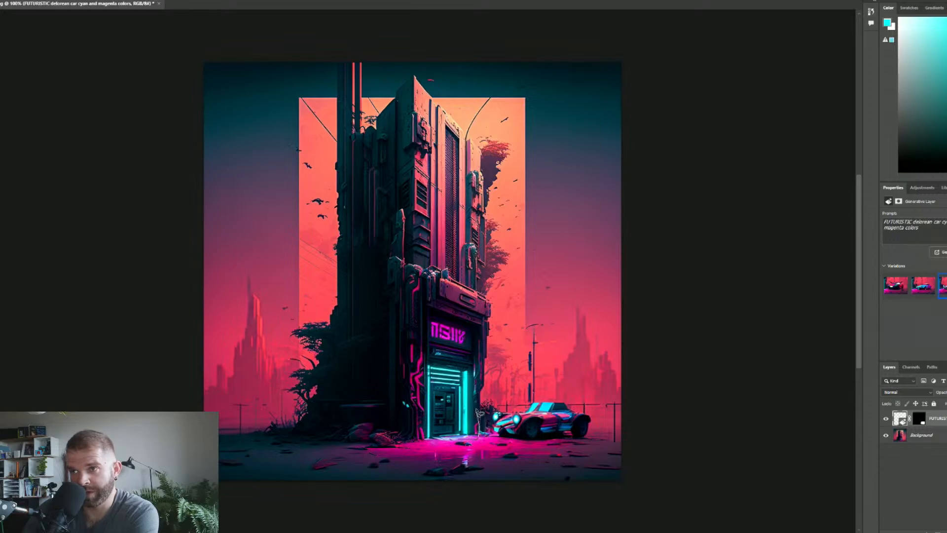
left_click_drag(459, 438, 459, 440)
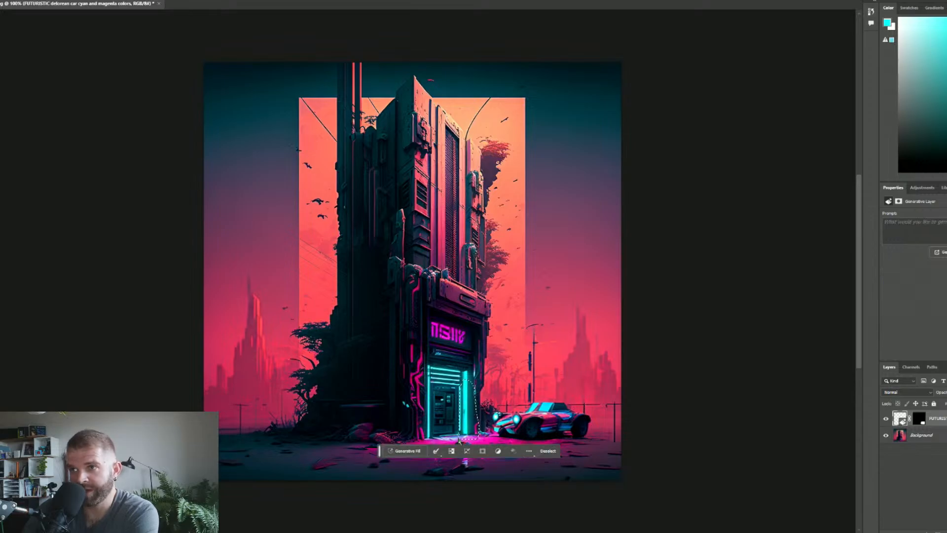
left_click(437, 451)
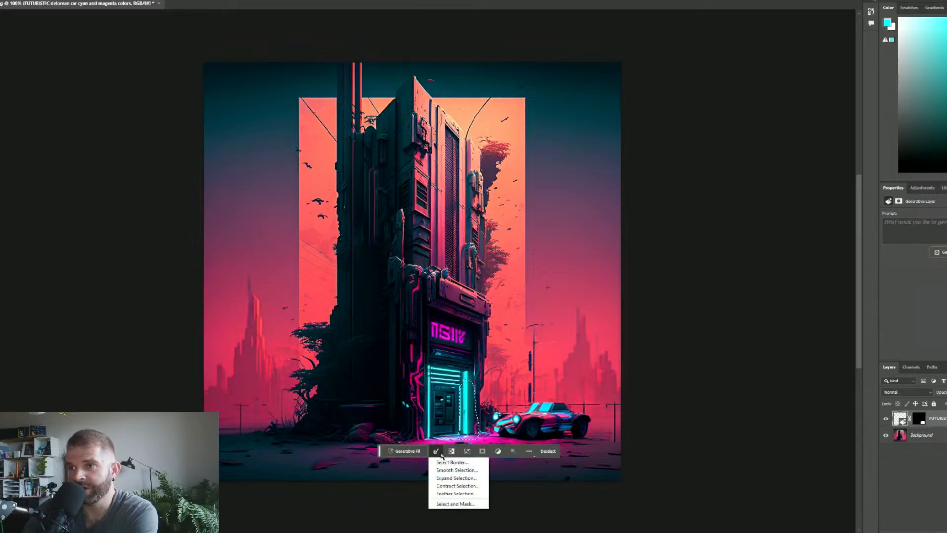
left_click(455, 494)
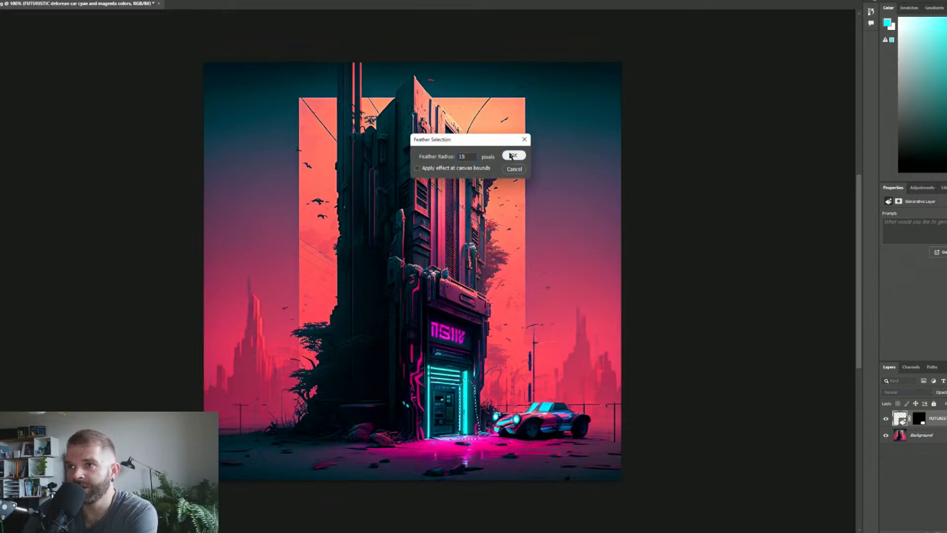
left_click(514, 155)
Generate "a character with a mohawk and a hoodie facing away" in the doorway selection with Generative Fill.
left_click(409, 465)
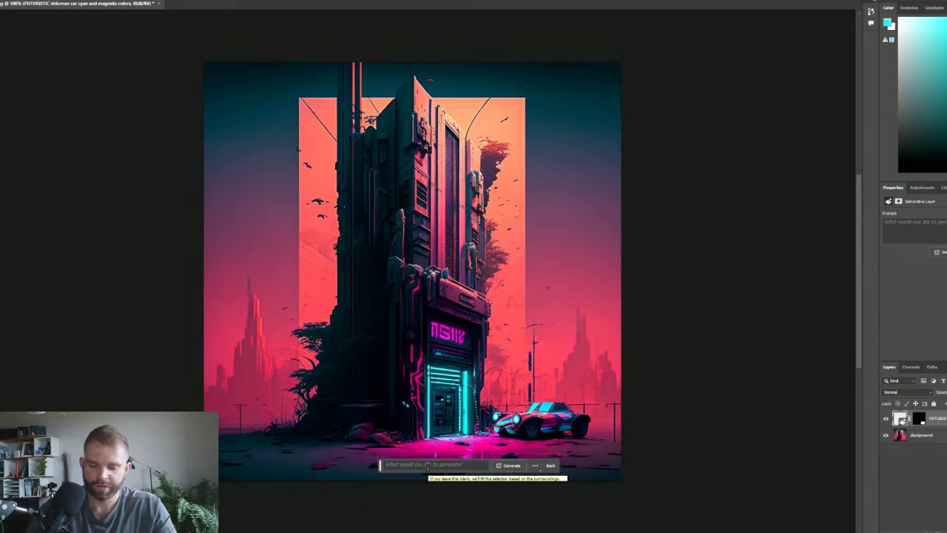
type("a")
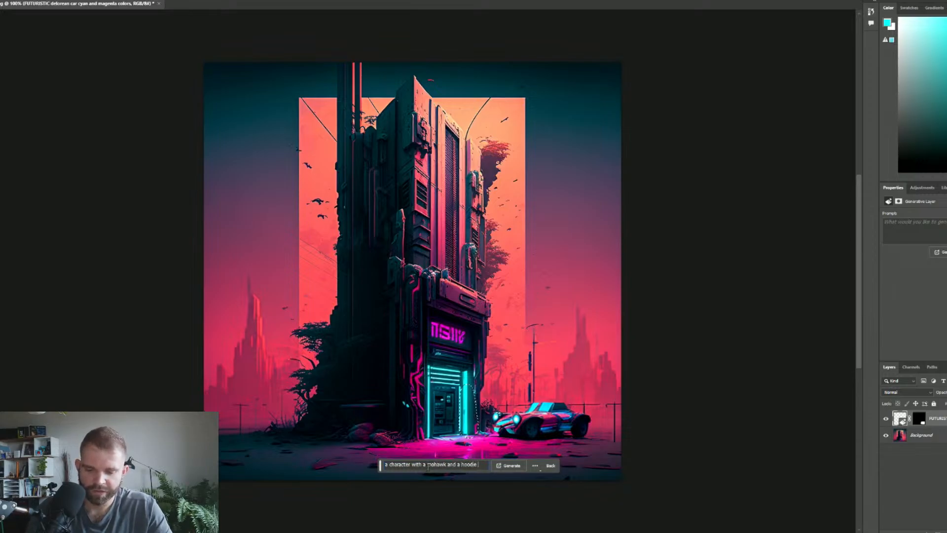
type("ing away")
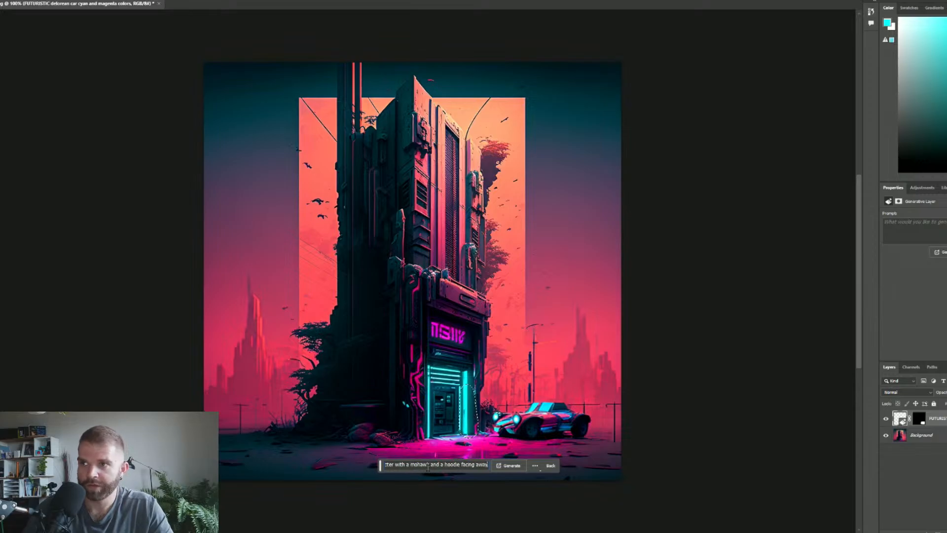
key("Return")
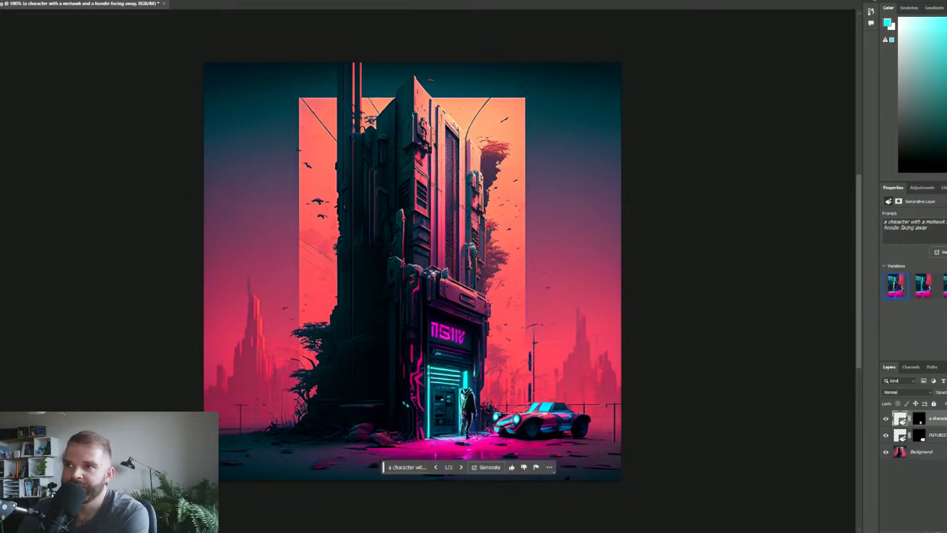
scroll(469, 429, "up", 10)
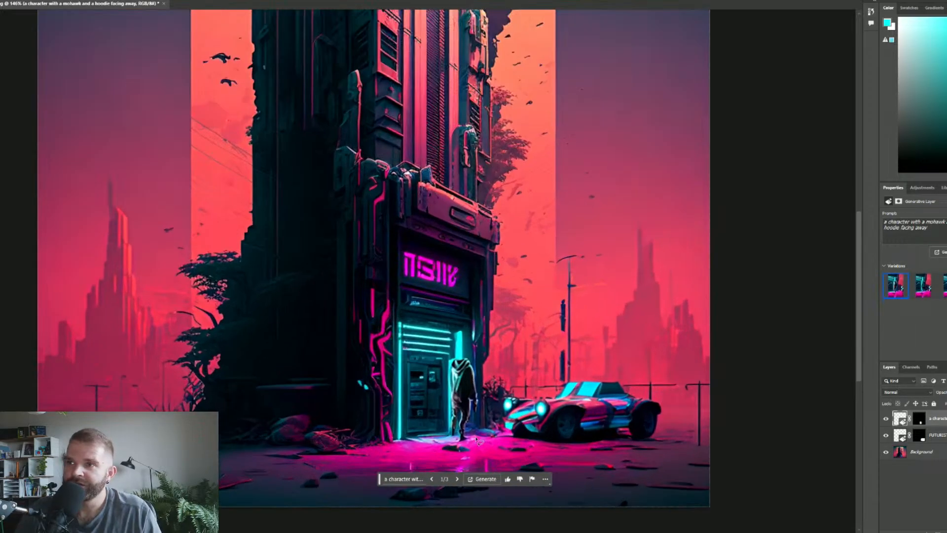
scroll(454, 477, "down", 2)
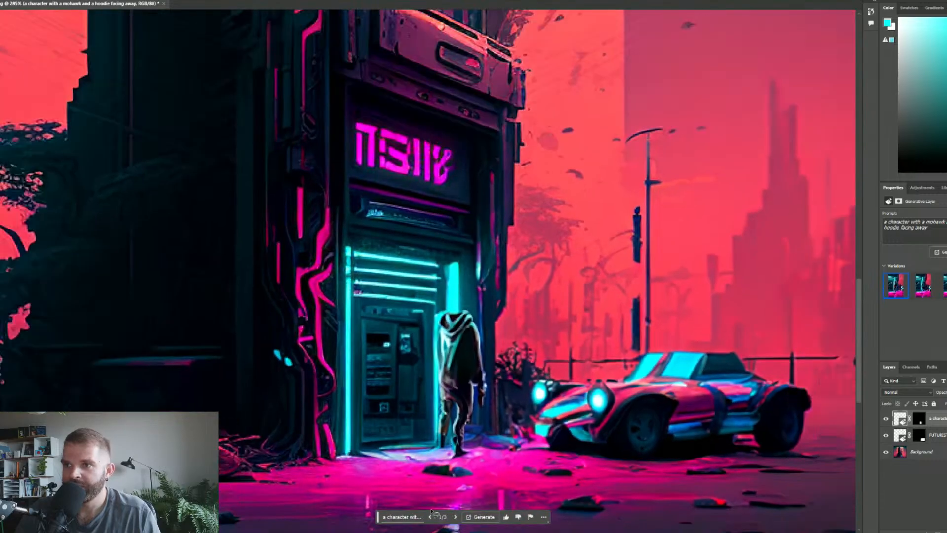
Review the three character variations and generate another set from the same prompt.
left_click(455, 517)
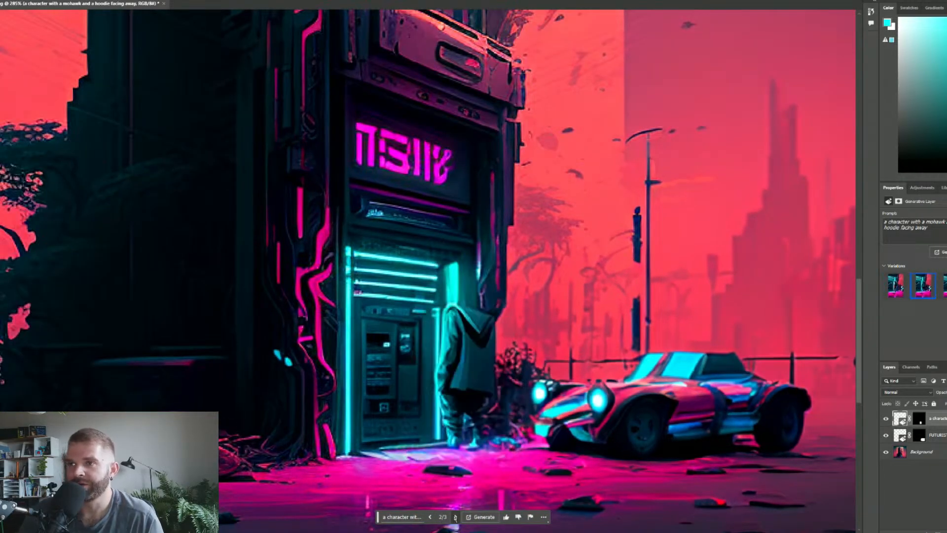
left_click(454, 517)
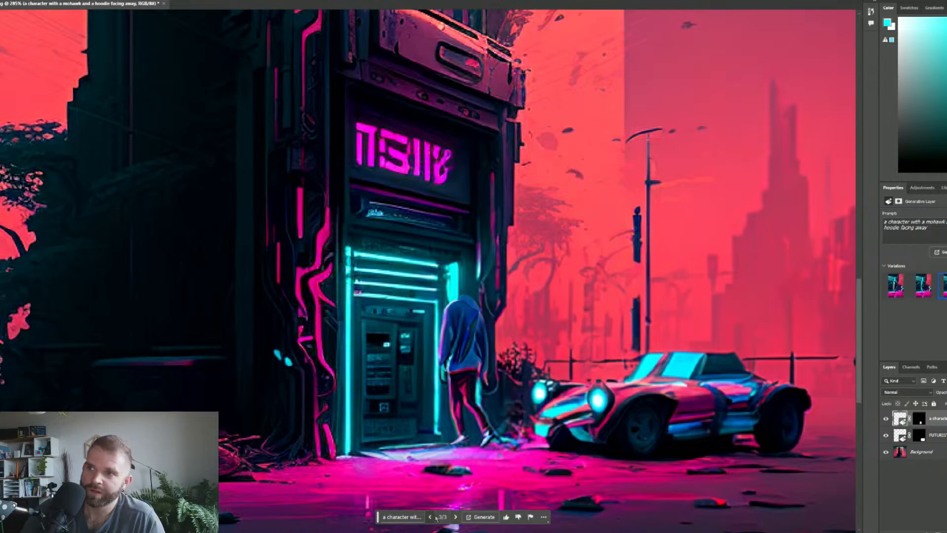
left_click(481, 517)
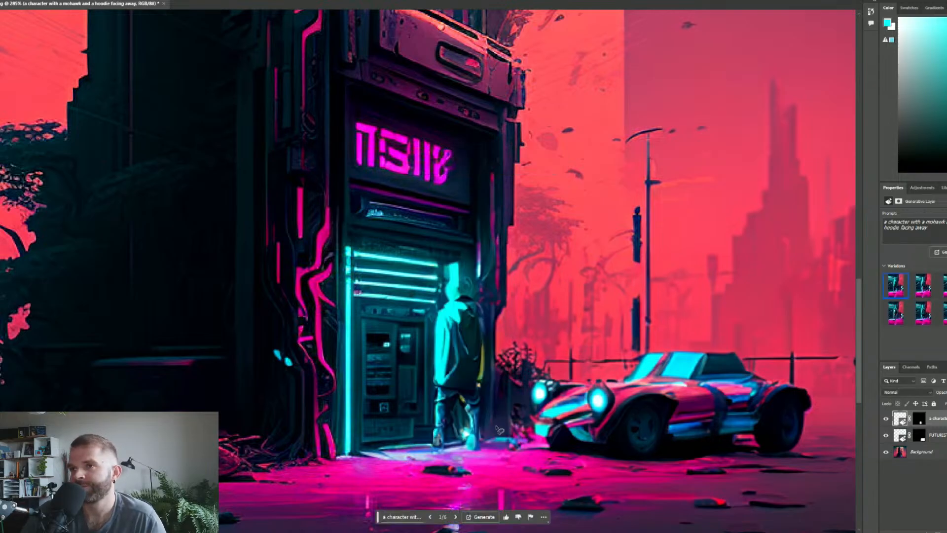
Compare the six character variations and choose the sixth, the walking figure in a blue hoodie.
left_click(455, 517)
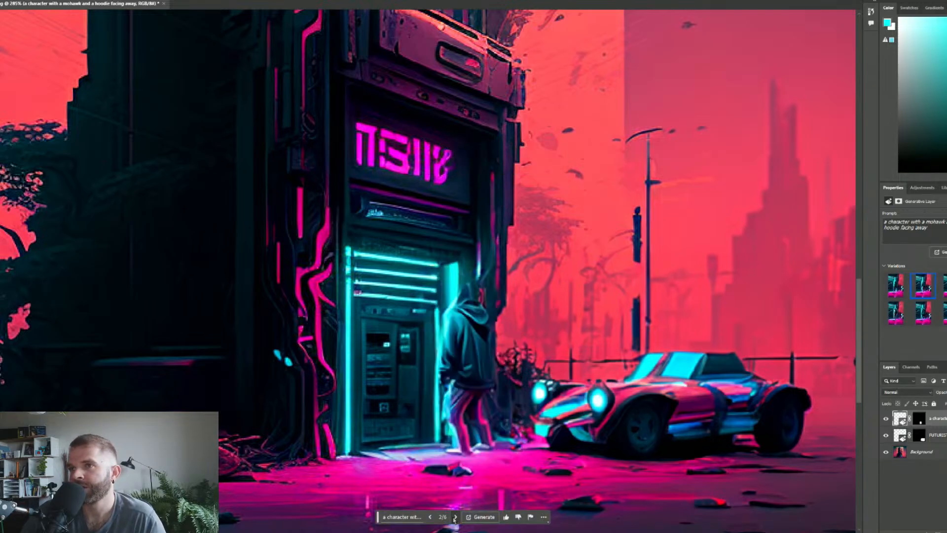
left_click(455, 516)
left_click(429, 517)
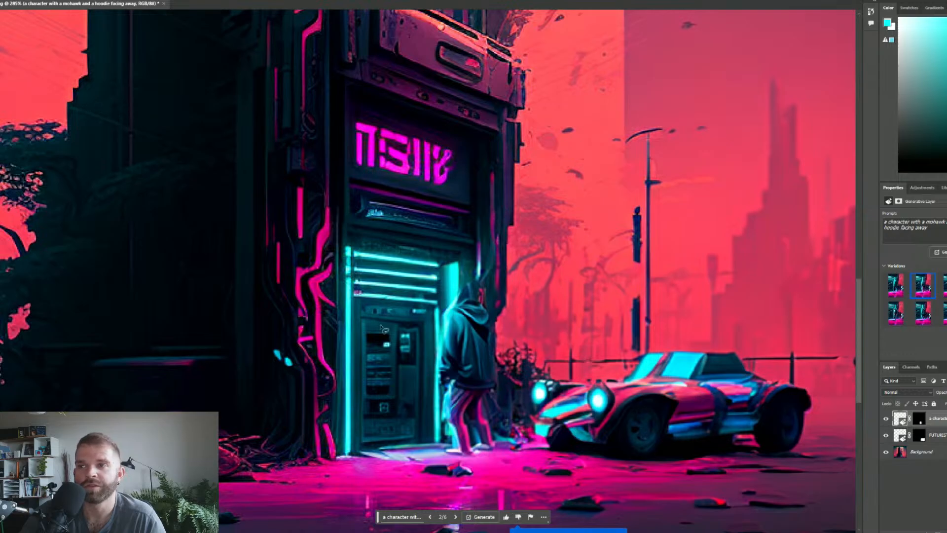
left_click(430, 516)
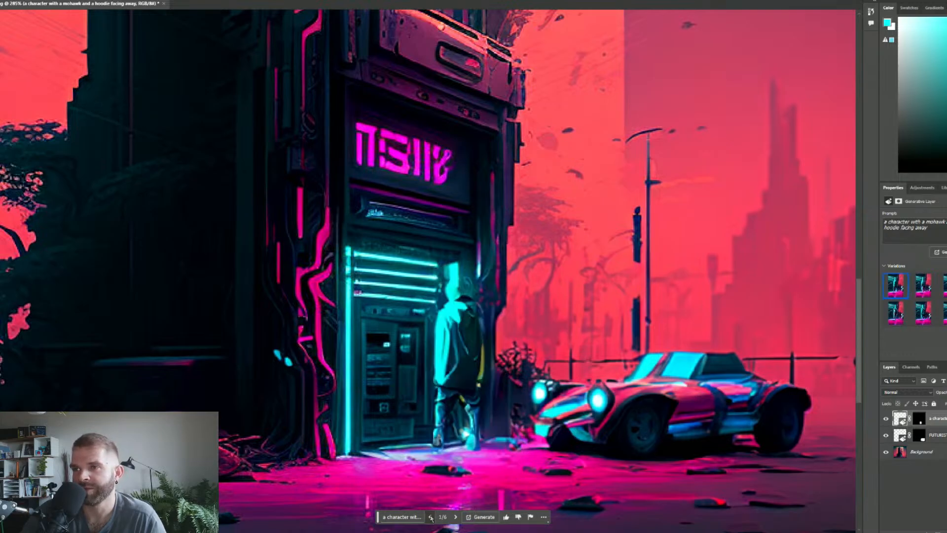
left_click(455, 517)
left_click(456, 517)
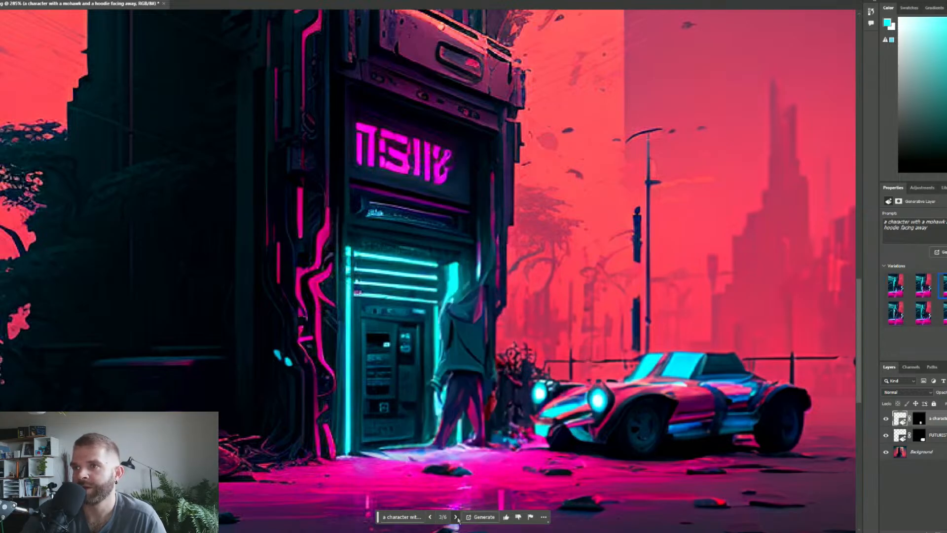
left_click(456, 517)
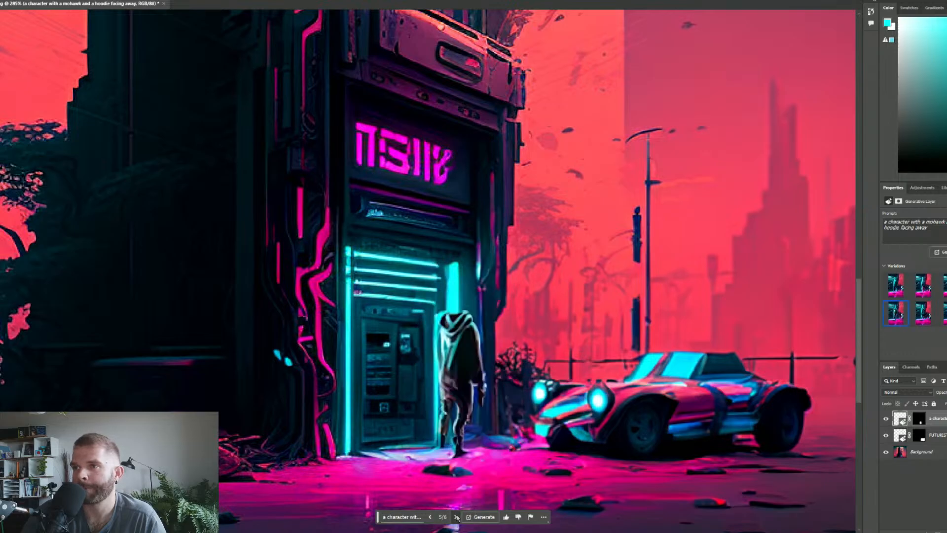
left_click(456, 517)
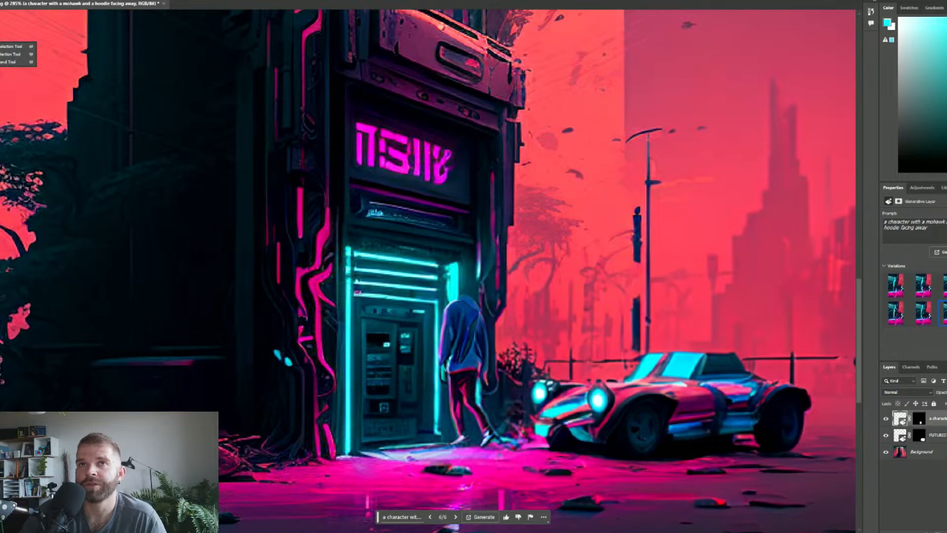
Select the hooded character in the doorway with the Object Selection tool.
left_click_drag(432, 290, 504, 450)
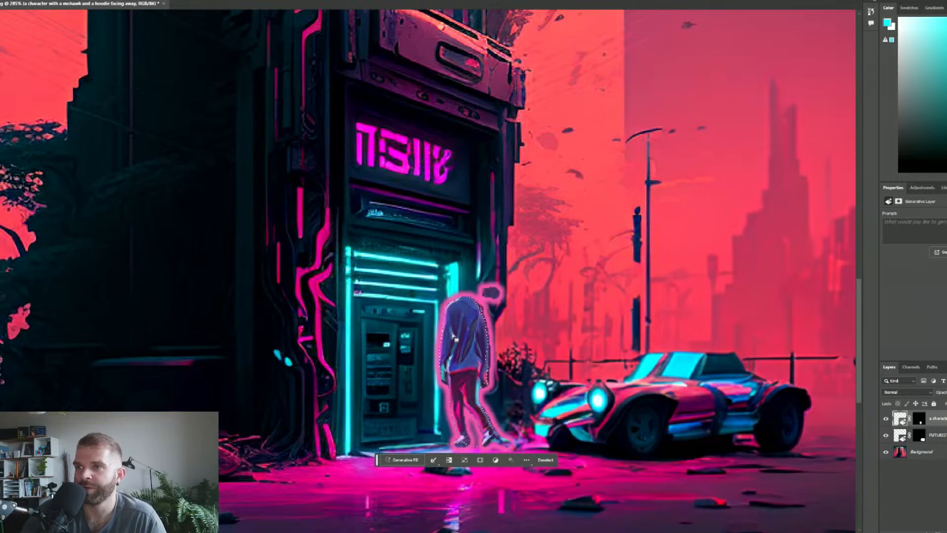
left_click(454, 337)
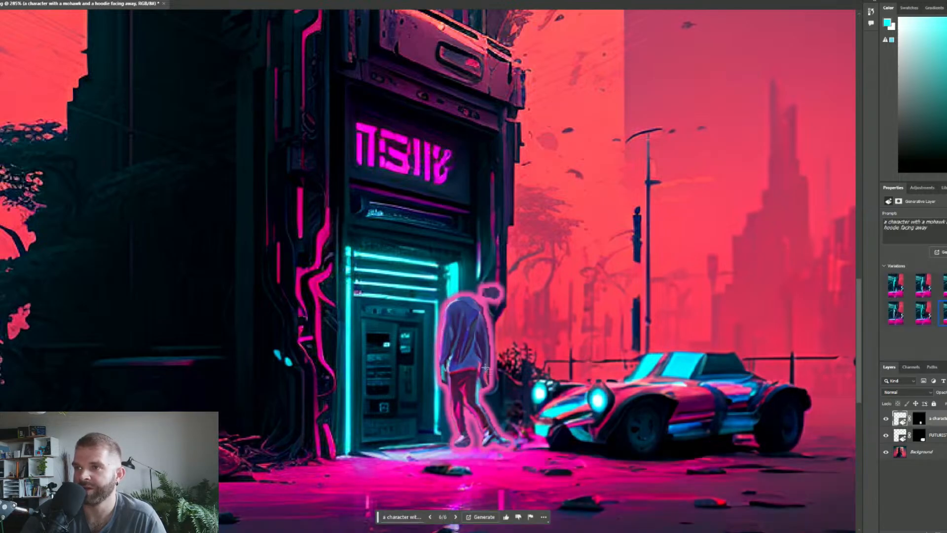
key("ctrl+z")
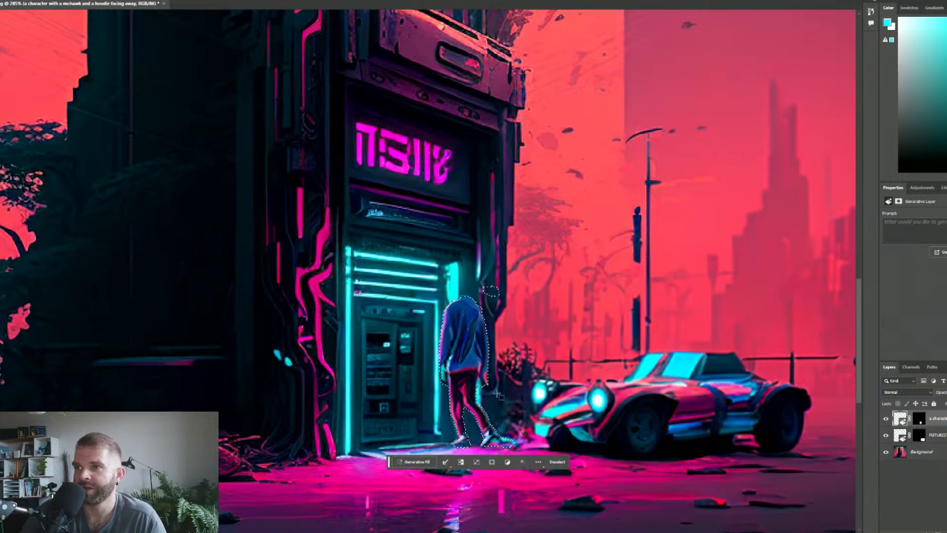
Try feathering the character selection by 15 pixels.
left_click(461, 462)
left_click(460, 507)
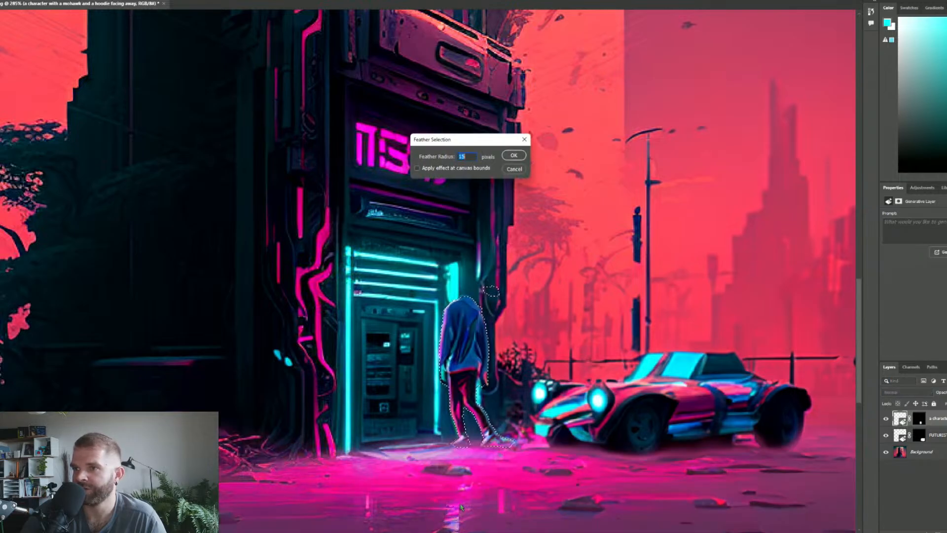
left_click(513, 155)
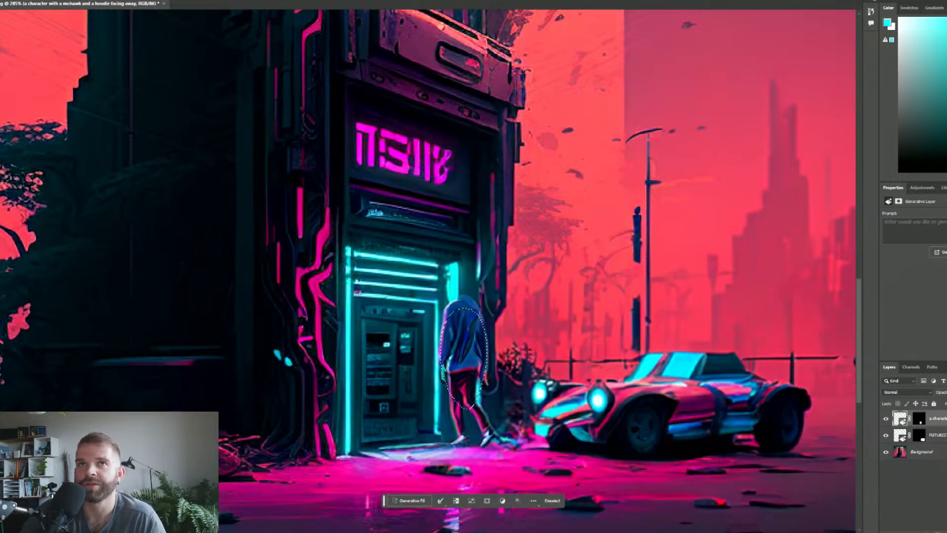
left_click_drag(471, 356, 478, 368)
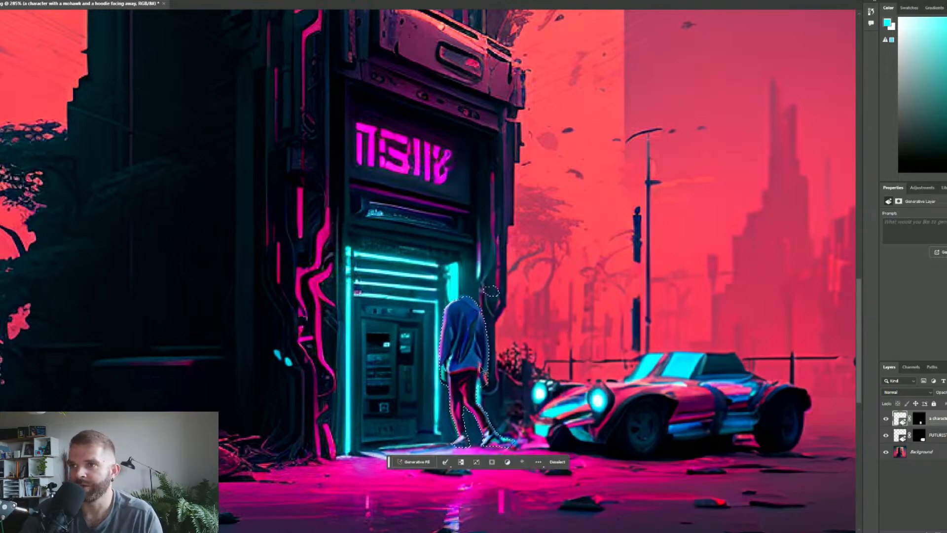
Feather the character selection with a smaller radius and move the character layer slightly down and left toward the doorway.
left_click(446, 462)
left_click(469, 498)
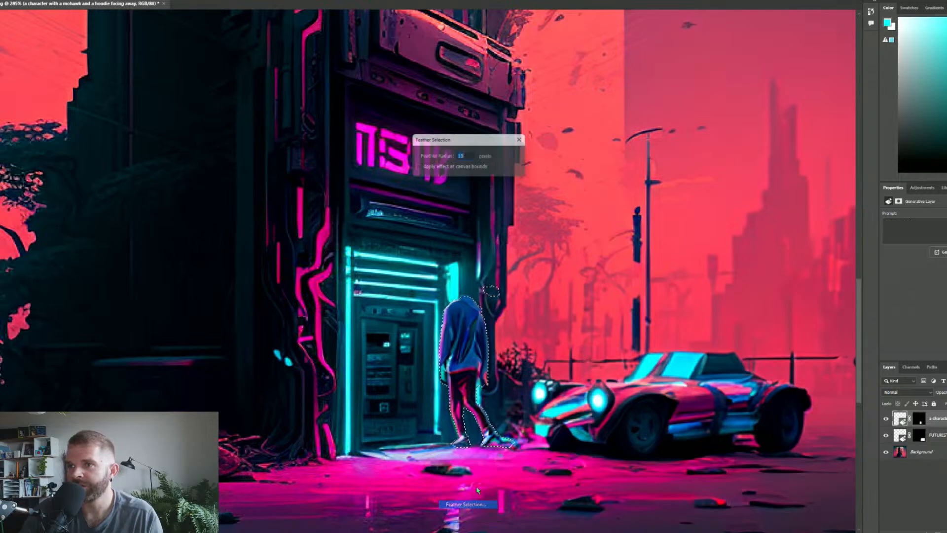
left_click(512, 155)
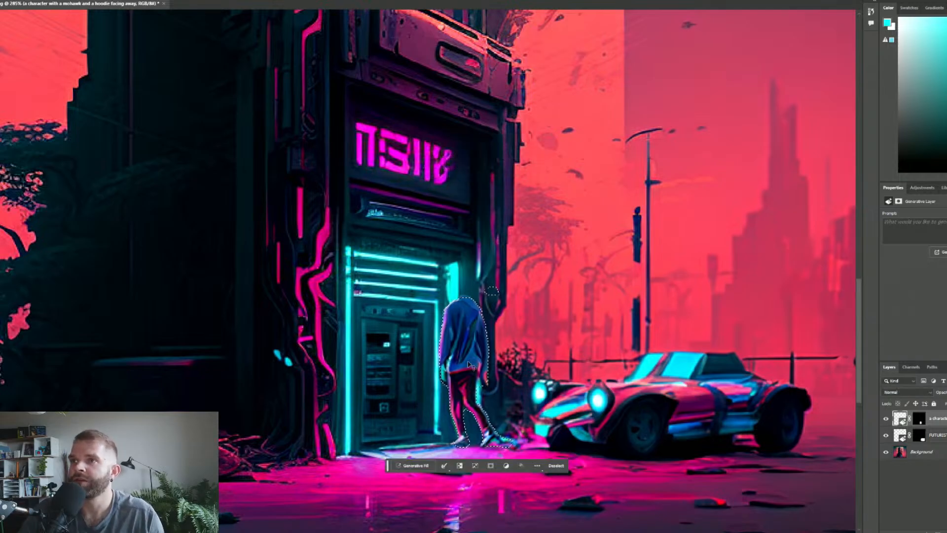
left_click_drag(474, 346, 452, 364)
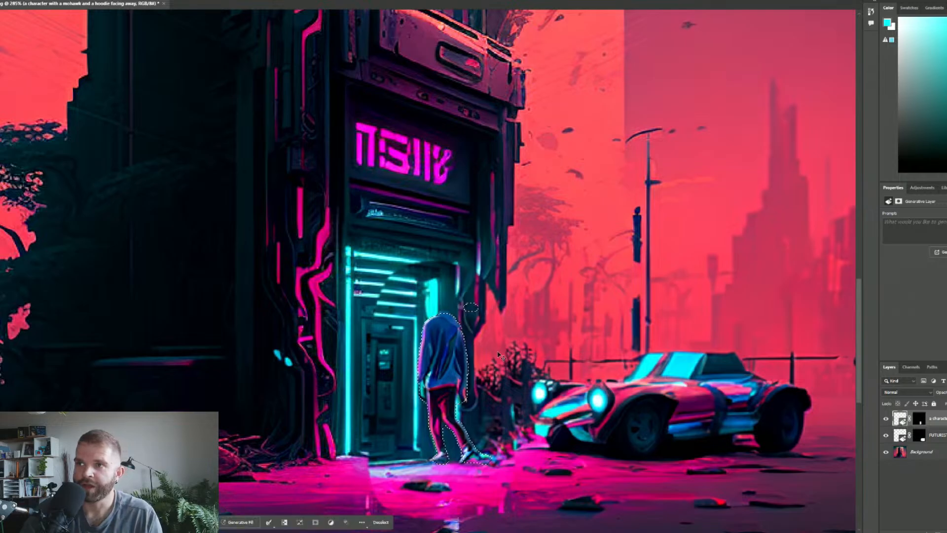
Ready a smaller brush with black as the foreground color.
key("b")
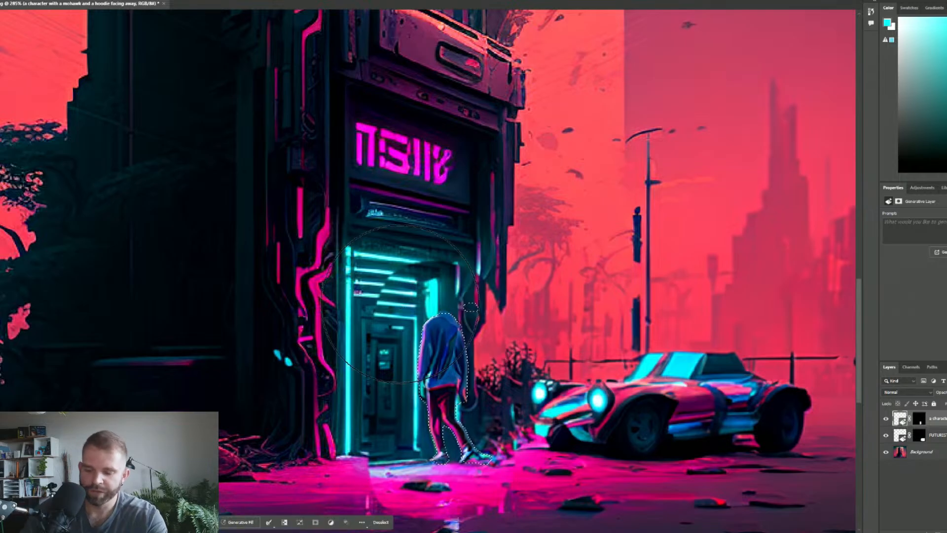
key("bracketleft")
key("bracketleft")
key("bracketleft")
key("bracketleft")
key("bracketleft")
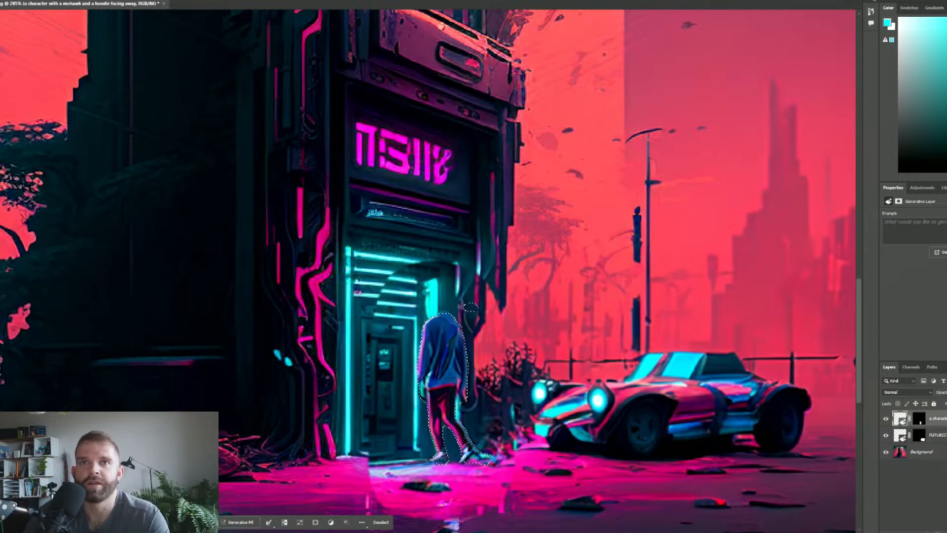
key("q")
left_click(1, 276)
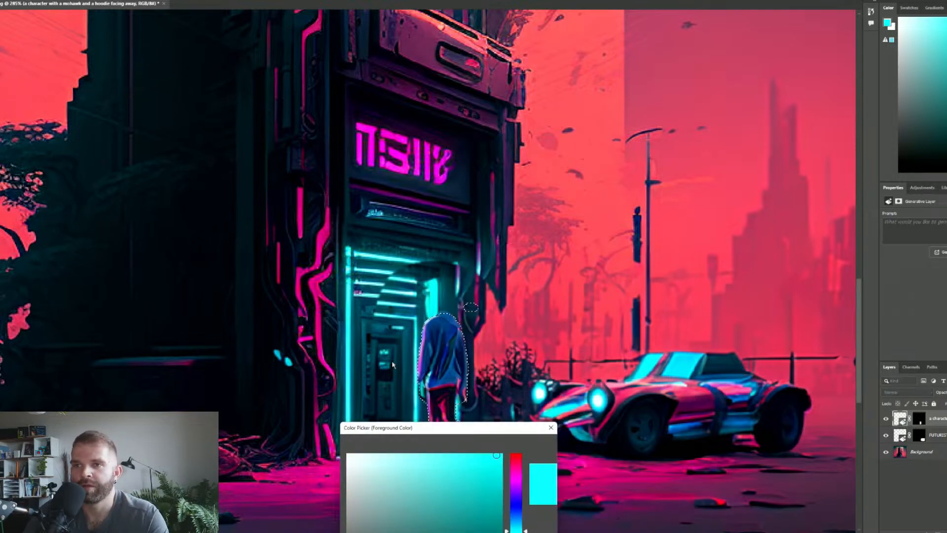
left_click_drag(359, 202, 299, 268)
left_click(513, 144)
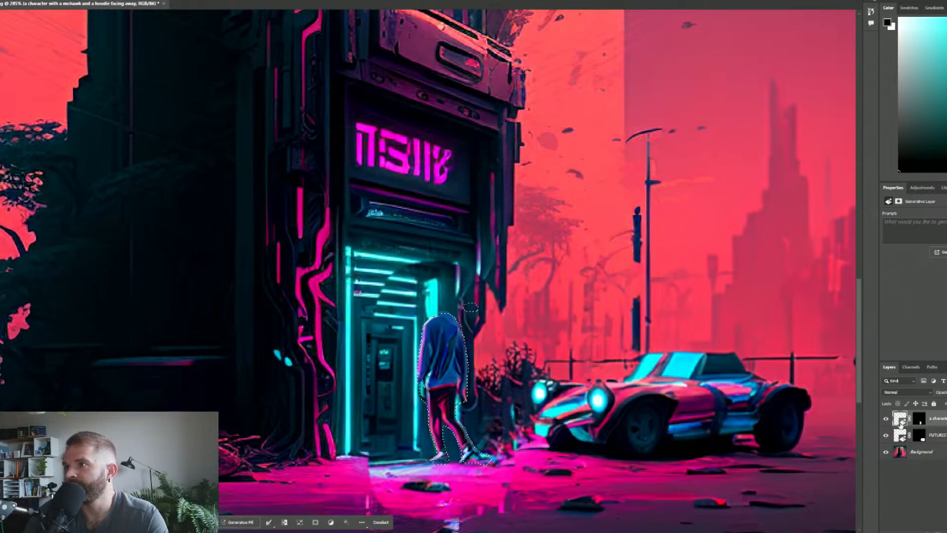
Paint black on the character layer's mask to hide the surplus generated doorway, wall and ground around the figure.
left_click(918, 419)
mouse_move(395, 497)
left_mouse_down()
mouse_move(459, 519)
mouse_move(454, 504)
mouse_move(418, 506)
mouse_move(517, 508)
left_mouse_up()
key("bracketleft")
key("bracketleft")
key("bracketleft")
key("bracketleft")
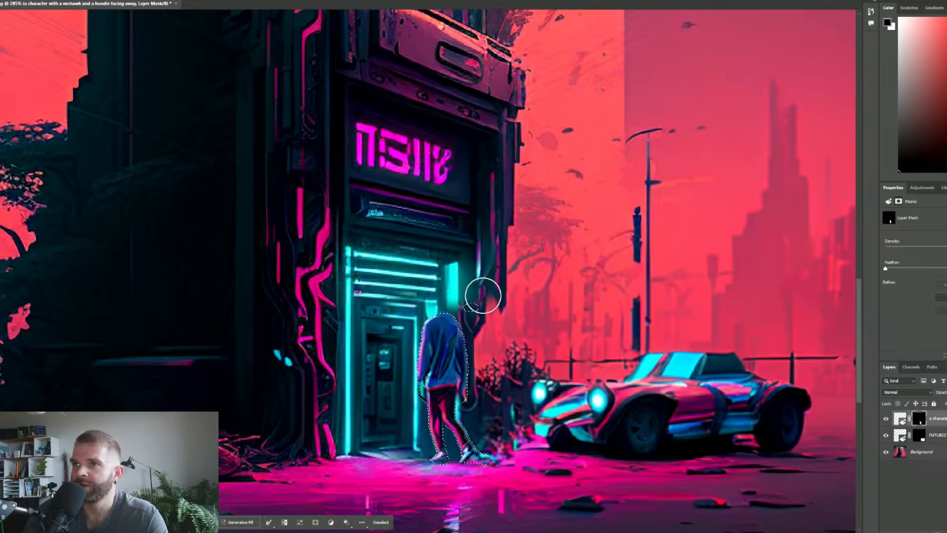
mouse_move(492, 336)
left_mouse_down()
mouse_move(481, 313)
mouse_move(507, 432)
mouse_move(501, 324)
left_mouse_up()
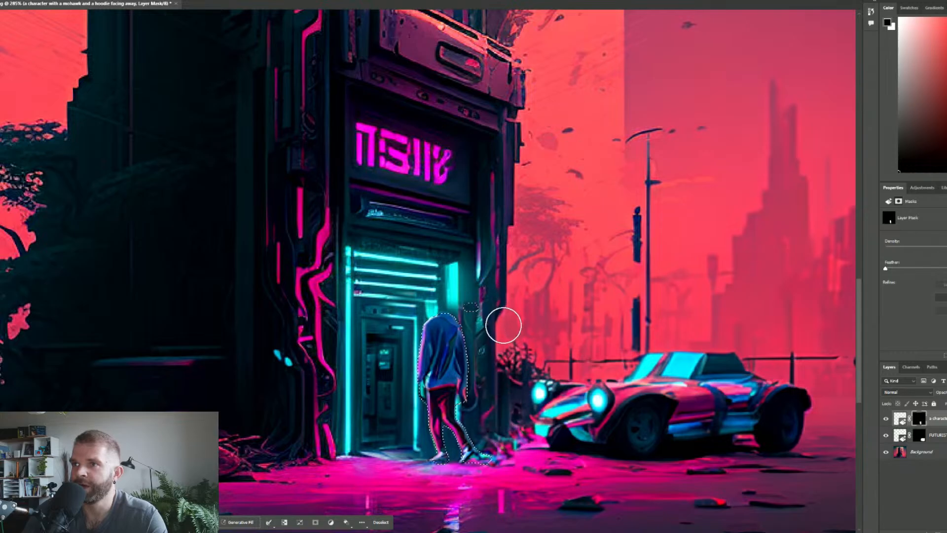
mouse_move(388, 329)
left_mouse_down()
mouse_move(377, 463)
mouse_move(399, 456)
mouse_move(403, 421)
mouse_move(404, 441)
left_mouse_up()
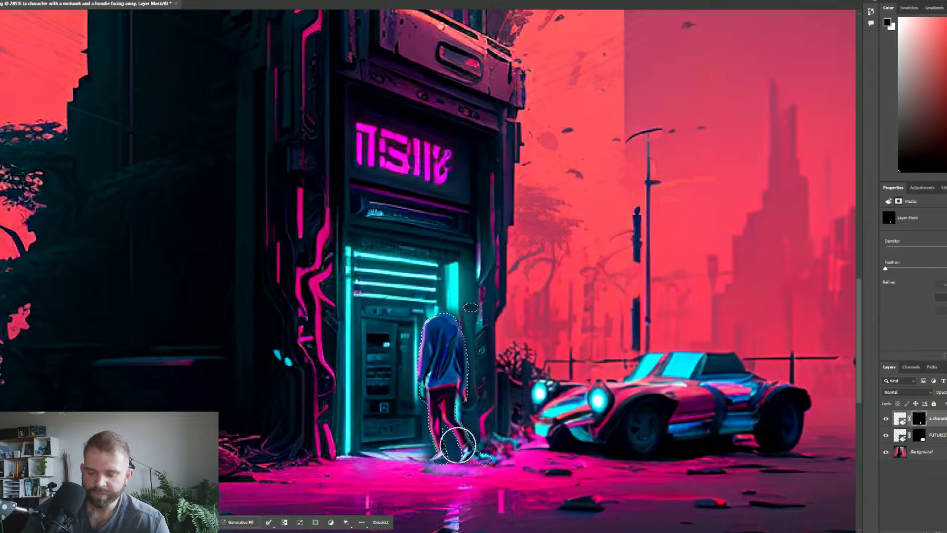
Refine the character's layer mask with a small brush, painting out leftover generated ground between the legs and around the feet.
scroll(444, 459, "up", 6)
key("bracketleft")
key("bracketleft")
key("bracketleft")
key("bracketleft")
key("bracketleft")
key("bracketleft")
key("bracketleft")
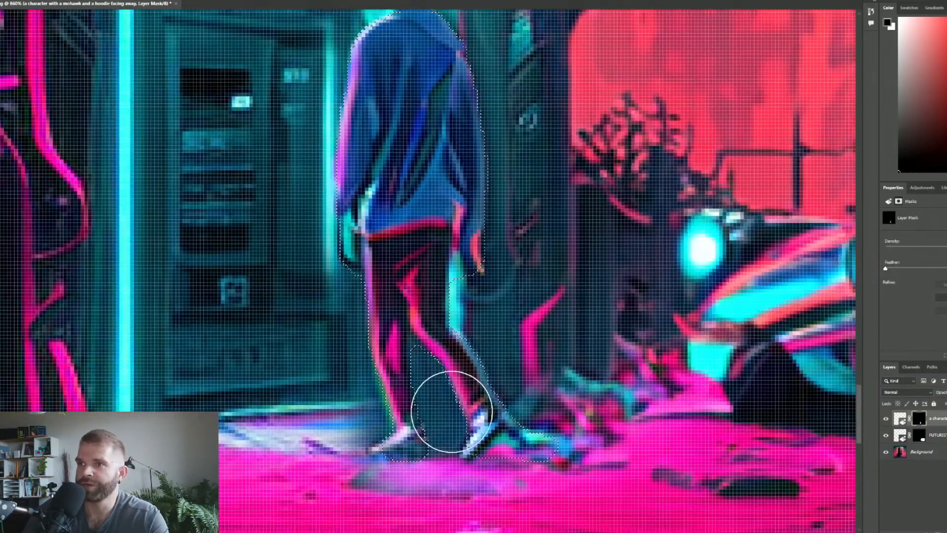
mouse_move(434, 379)
left_mouse_down()
mouse_move(447, 434)
mouse_move(439, 464)
mouse_move(425, 365)
mouse_move(453, 442)
mouse_move(449, 427)
mouse_move(443, 470)
mouse_move(331, 464)
mouse_move(392, 501)
left_mouse_up()
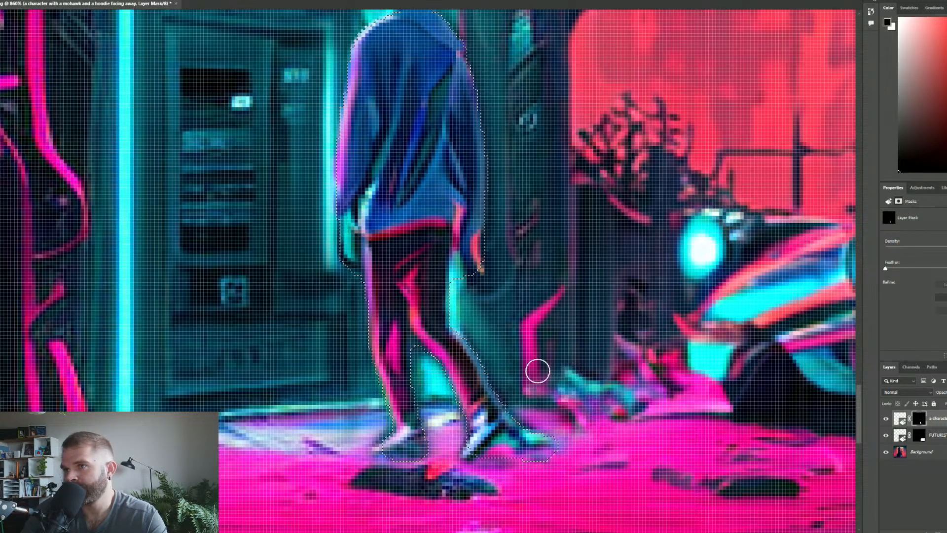
Deselect the character and check how it blends into the whole scene.
scroll(619, 438, "down", 5)
scroll(618, 438, "up", 1)
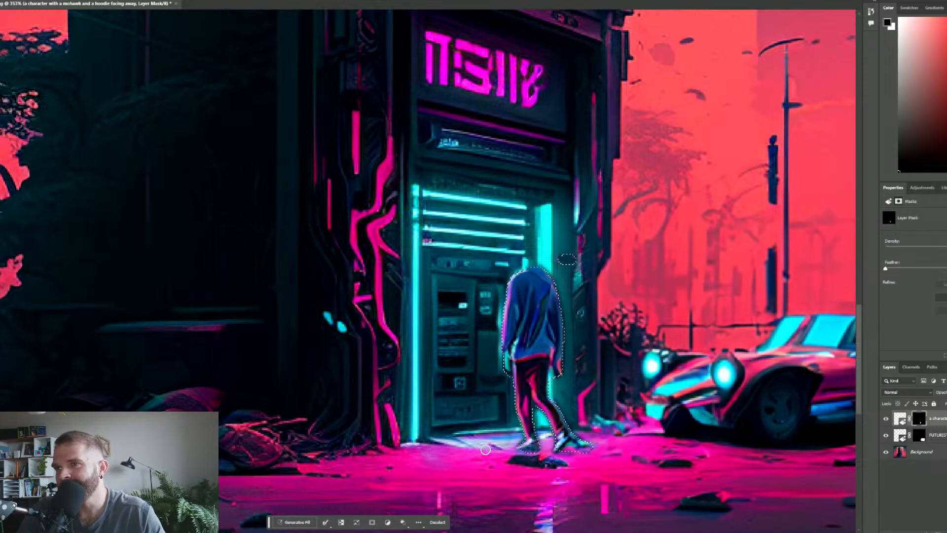
key("ctrl+d")
scroll(498, 443, "down", 3)
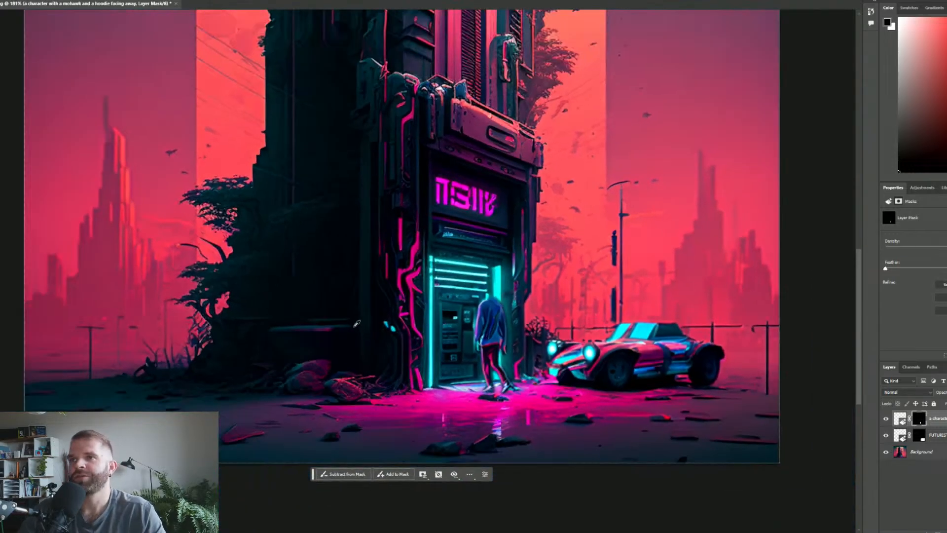
scroll(357, 323, "down", 4)
scroll(350, 331, "up", 3)
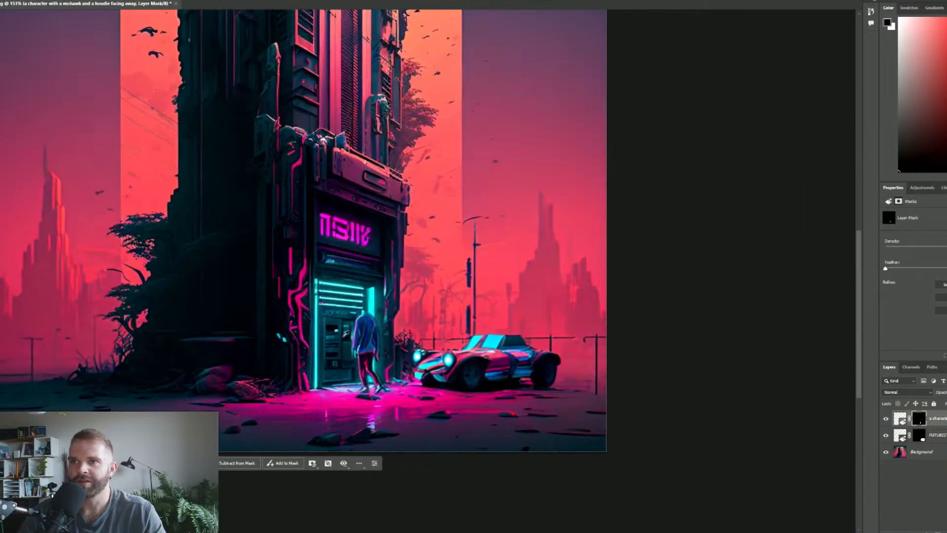
scroll(344, 333, "up", 4)
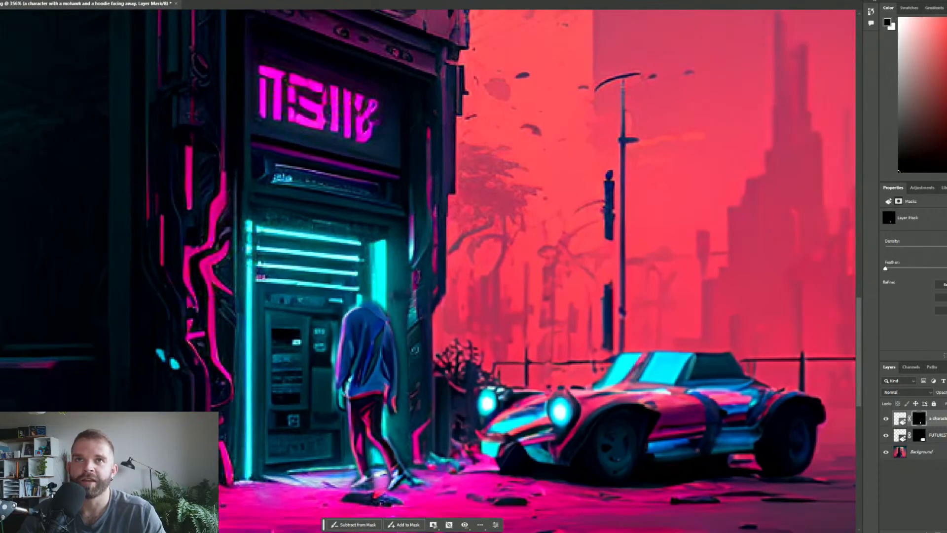
mouse_move(348, 310)
left_mouse_down()
mouse_move(377, 287)
mouse_move(359, 274)
mouse_move(348, 311)
left_mouse_up()
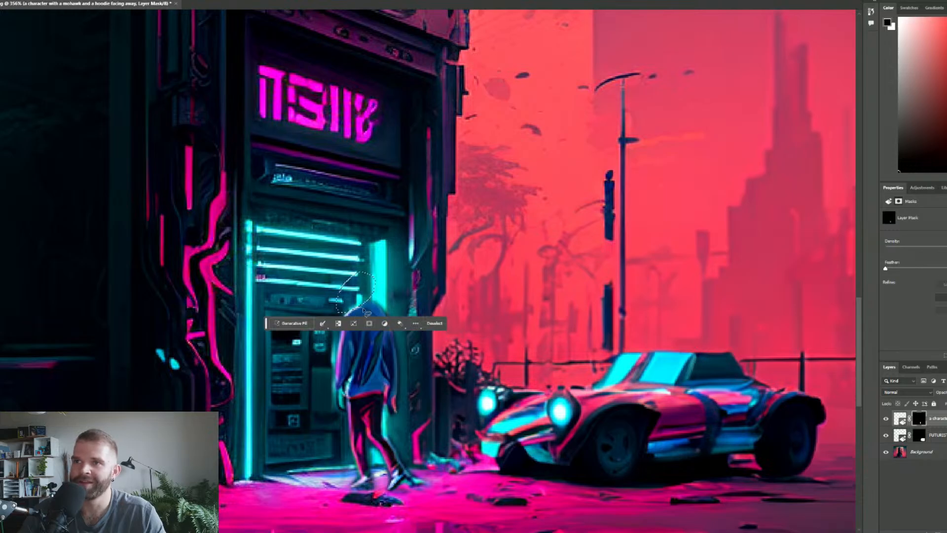
key("ctrl+d")
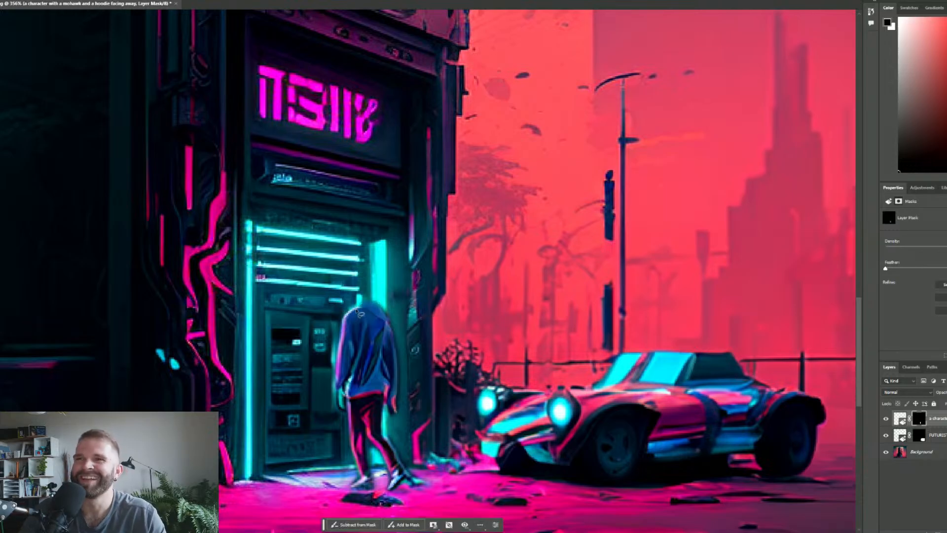
mouse_move(353, 315)
left_mouse_down()
mouse_move(373, 293)
mouse_move(374, 309)
left_mouse_up()
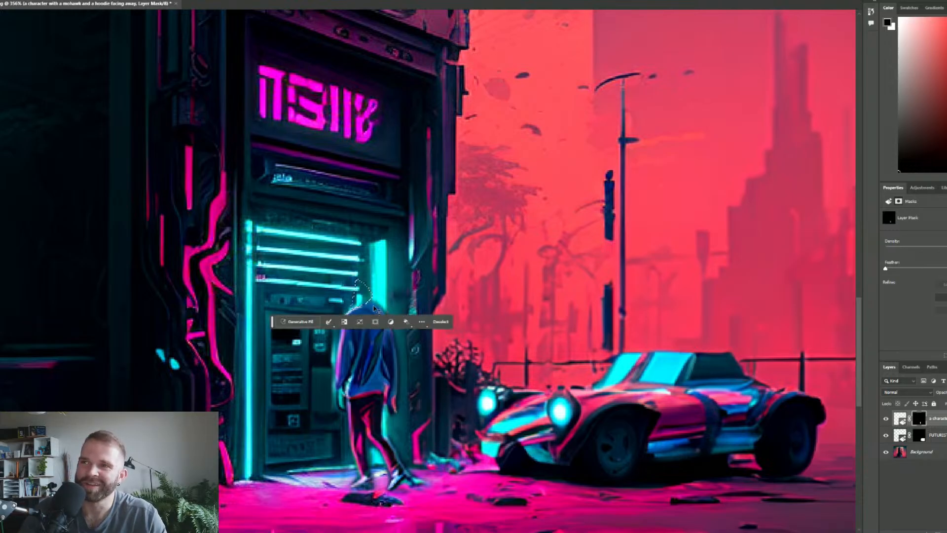
left_click(356, 314)
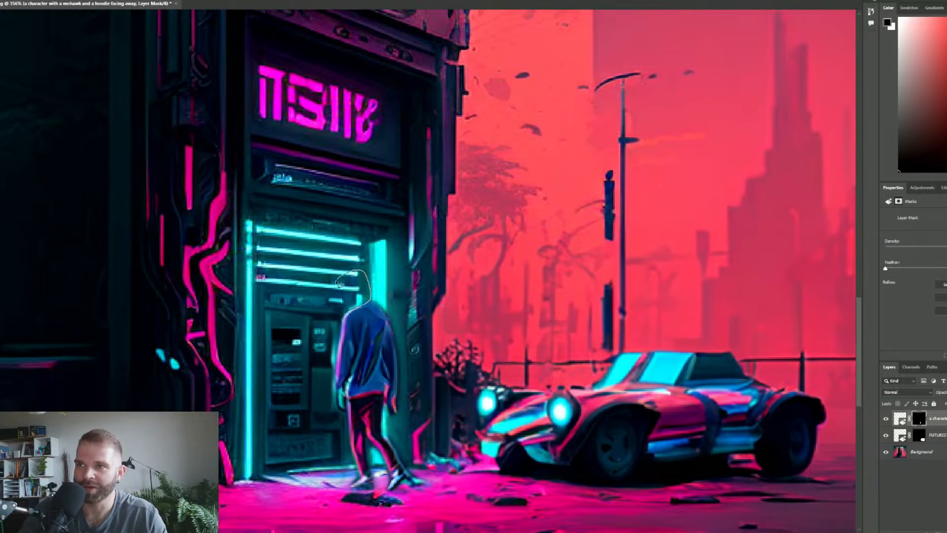
Lasso a head-shaped area above the character's hoodie, refine its edges, and run Generative Fill with the prompt "add a head".
left_click_drag(352, 313, 352, 314)
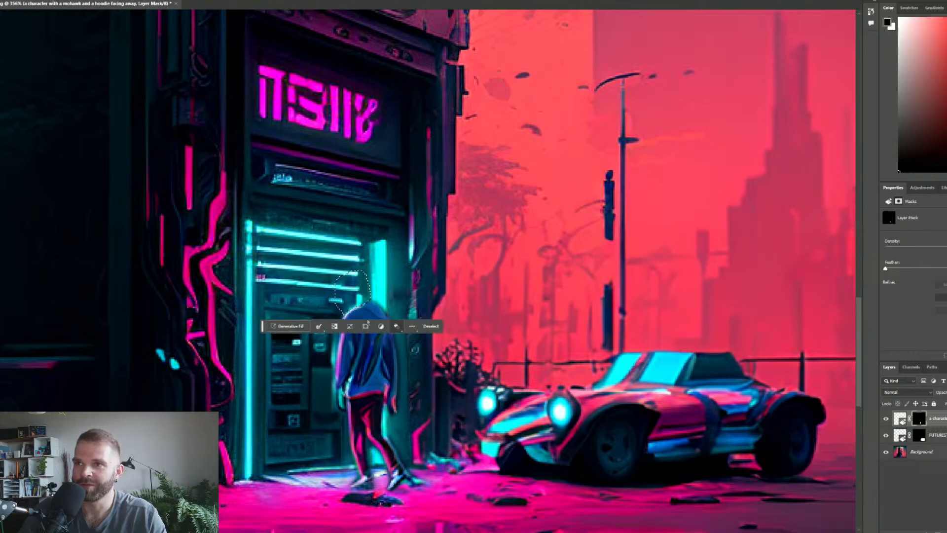
left_click_drag(337, 278, 339, 294)
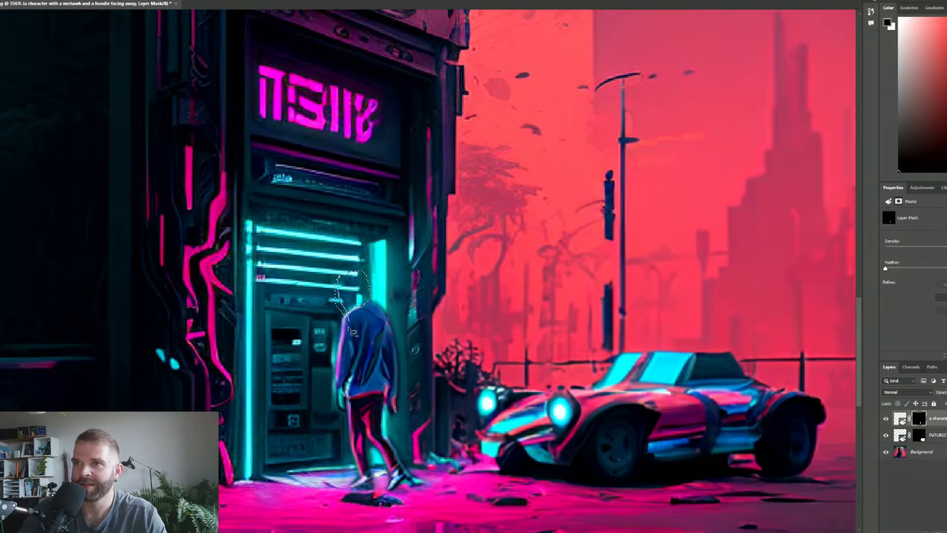
mouse_move(351, 331)
left_mouse_down()
mouse_move(319, 303)
mouse_move(323, 279)
left_mouse_up()
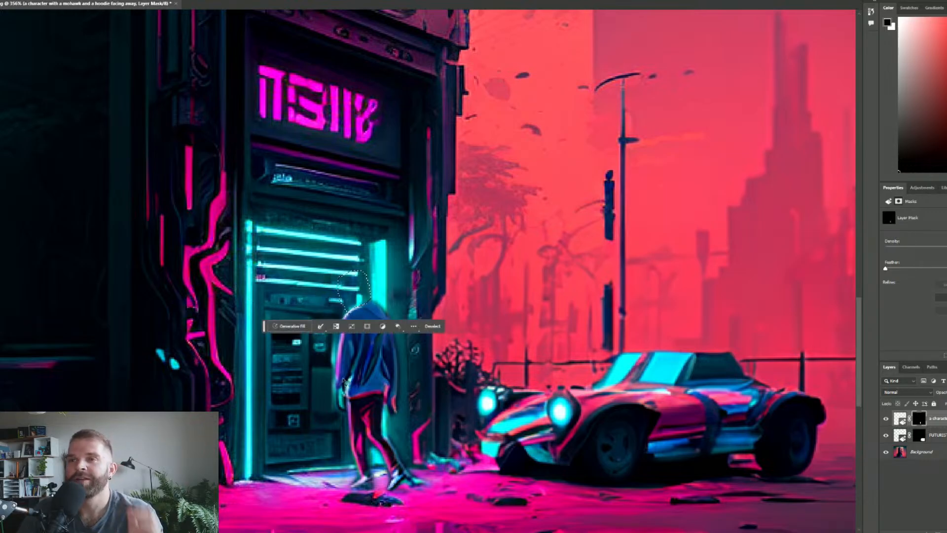
left_click(292, 327)
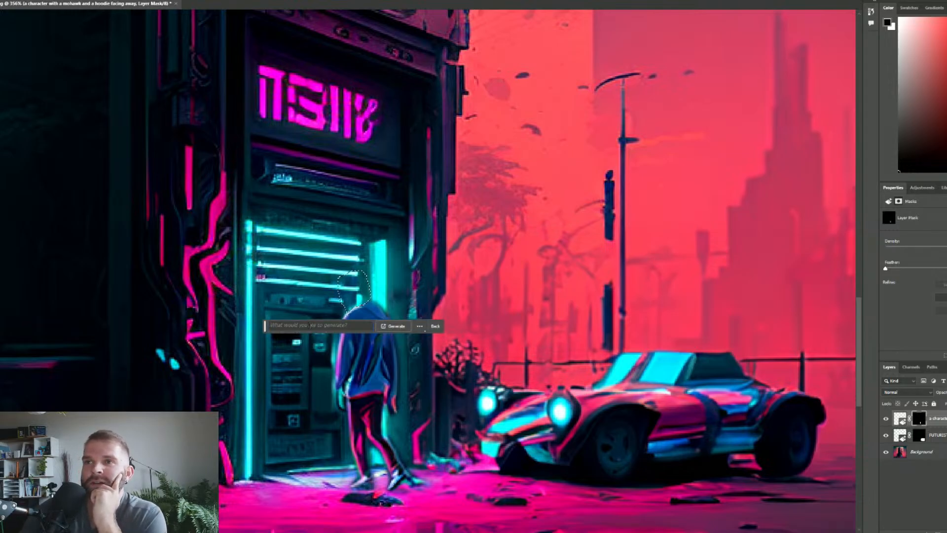
type("add ")
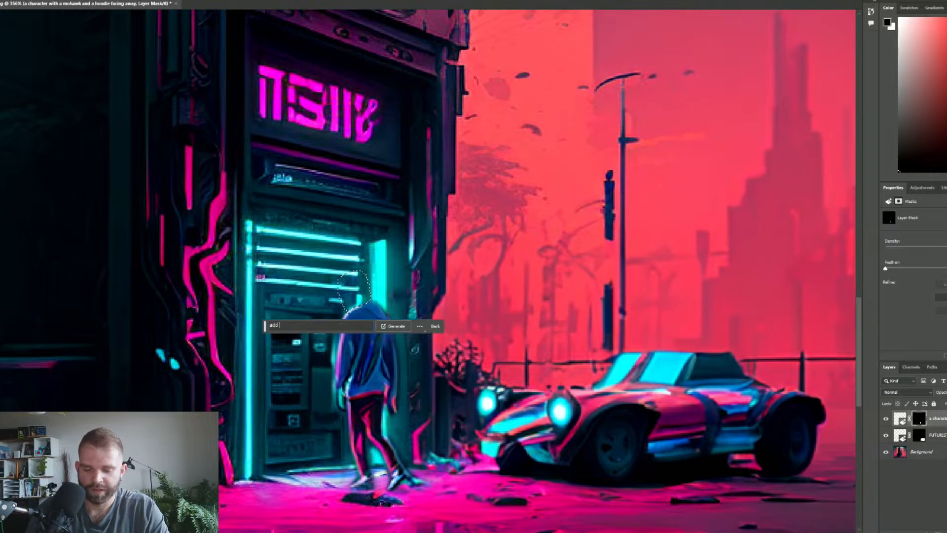
type("a head")
key("Return")
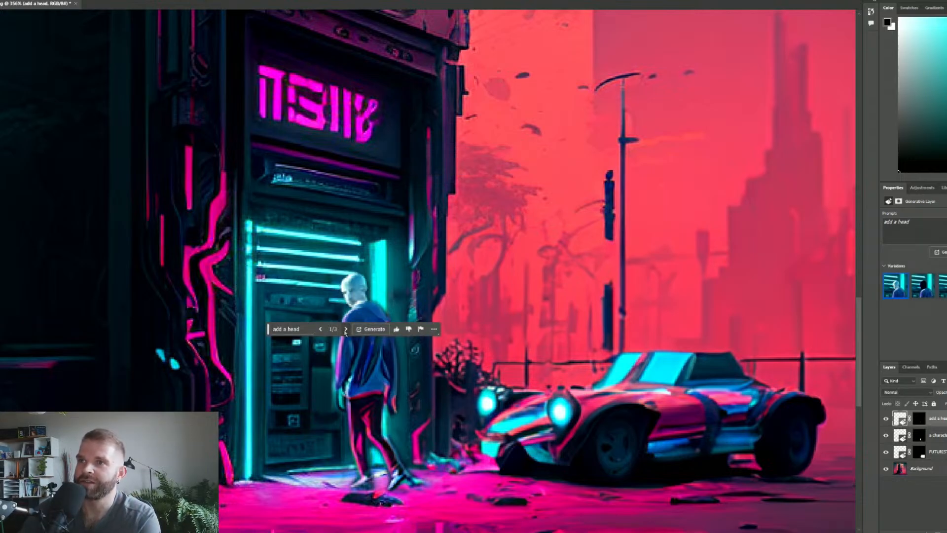
Compare the generated head variations up close and keep the third one, with dark hair and a yellow-green streak.
scroll(316, 291, "up", 6)
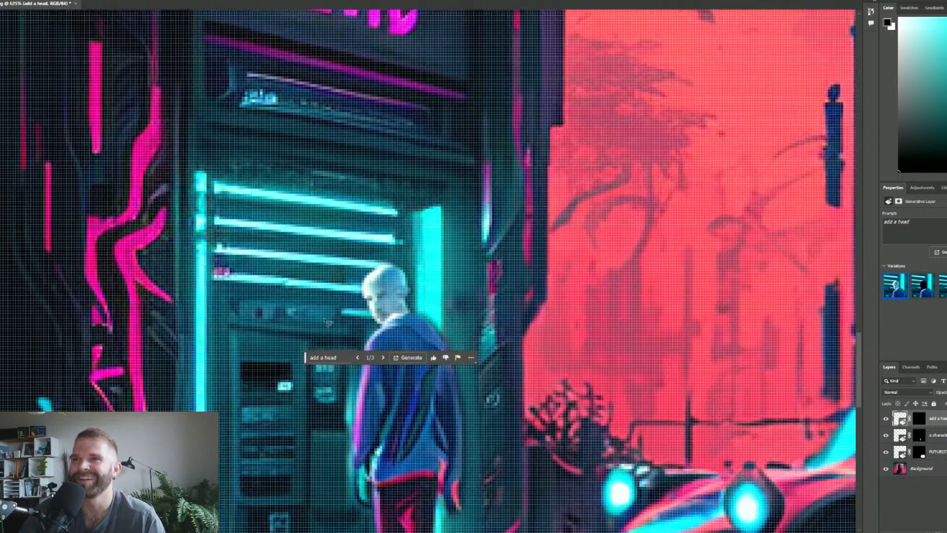
left_click(409, 369)
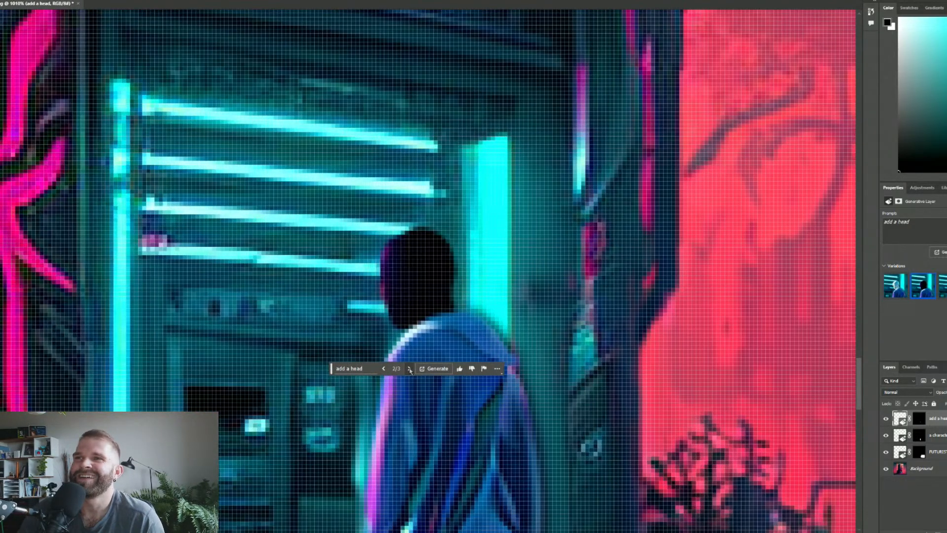
left_click(409, 369)
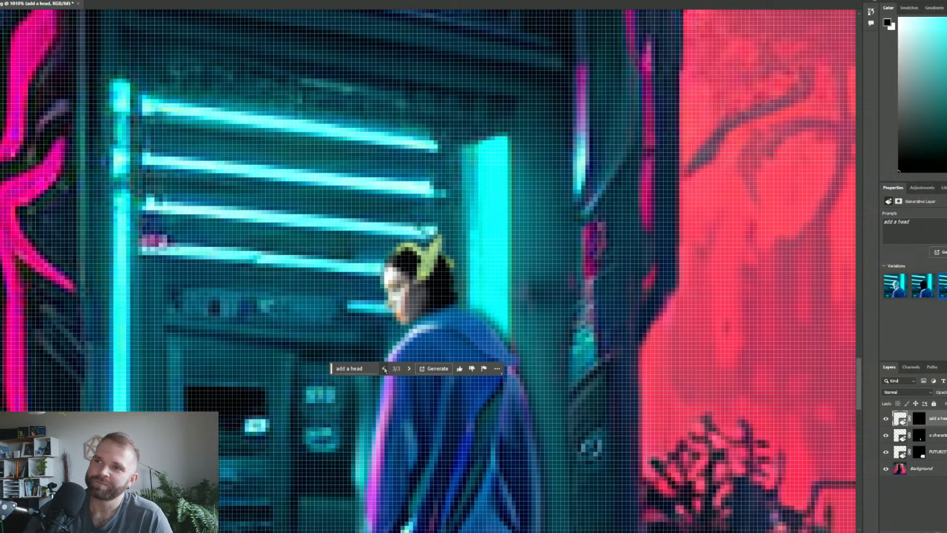
left_click(384, 369)
left_click(409, 369)
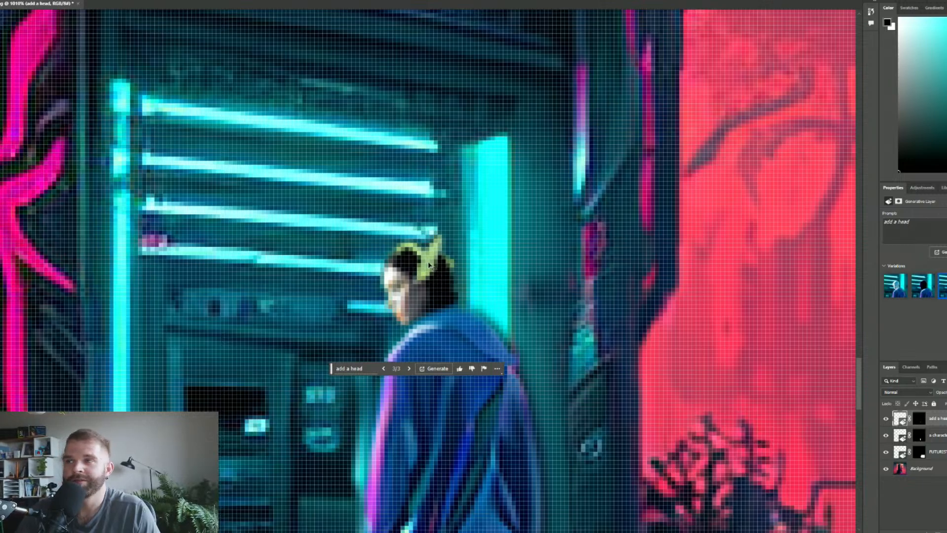
Add a new layer, sample magenta from the building's neon strip, and paint over the yellow-green hair with a small brush.
key("ctrl+shift+alt+n")
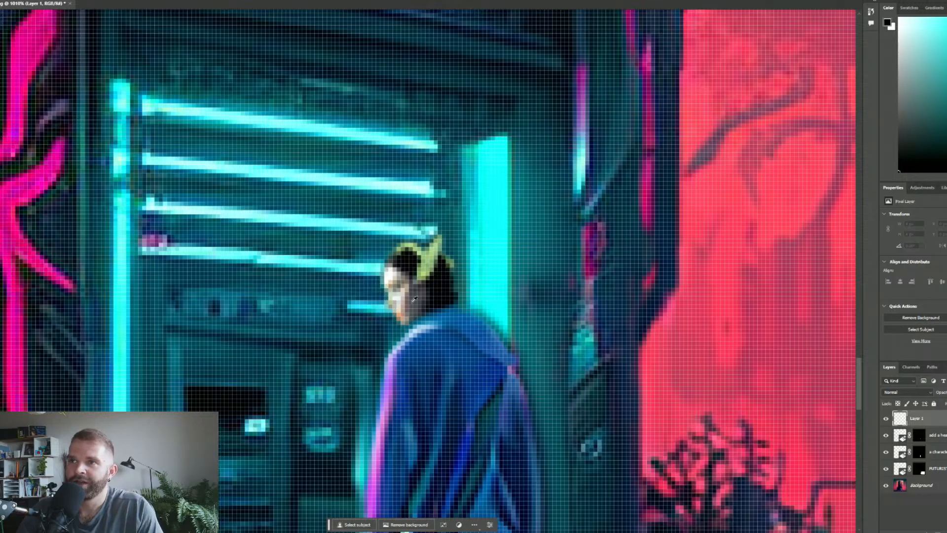
left_click(29, 211, "alt")
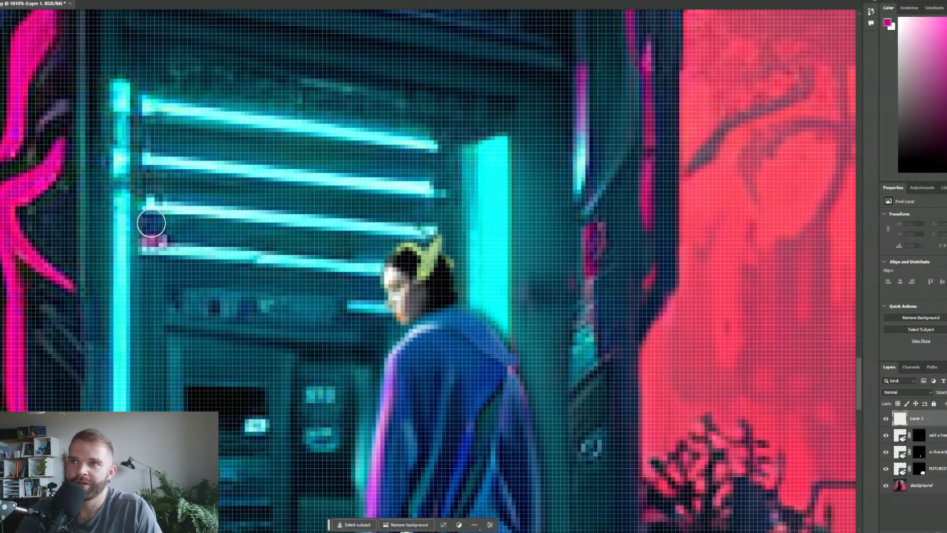
scroll(437, 271, "up", 2)
scroll(437, 271, "up", 3)
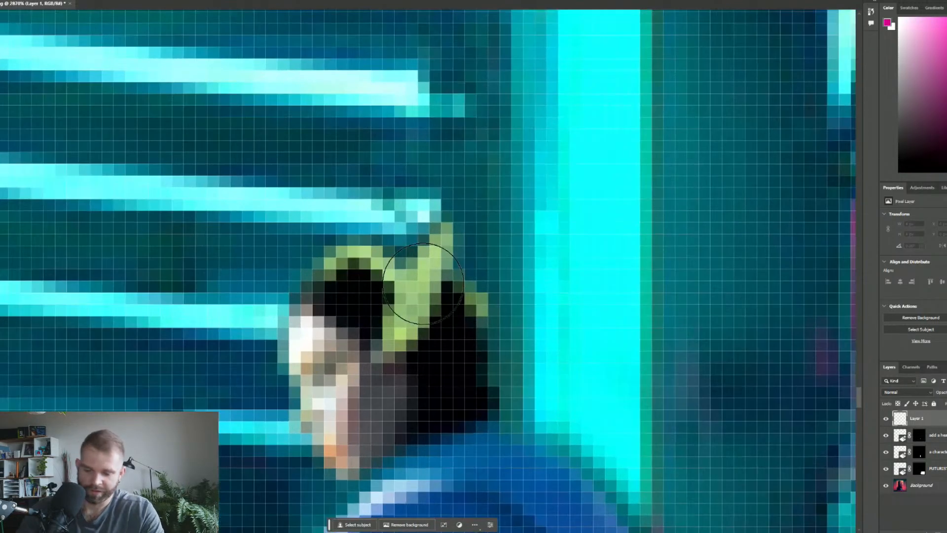
key("bracketleft")
key("bracketleft")
key("bracketleft")
mouse_move(412, 306)
left_mouse_down()
mouse_move(394, 334)
mouse_move(438, 244)
mouse_move(405, 322)
mouse_move(378, 261)
mouse_move(356, 258)
mouse_move(327, 280)
mouse_move(369, 261)
mouse_move(428, 293)
mouse_move(455, 282)
mouse_move(480, 306)
left_mouse_up()
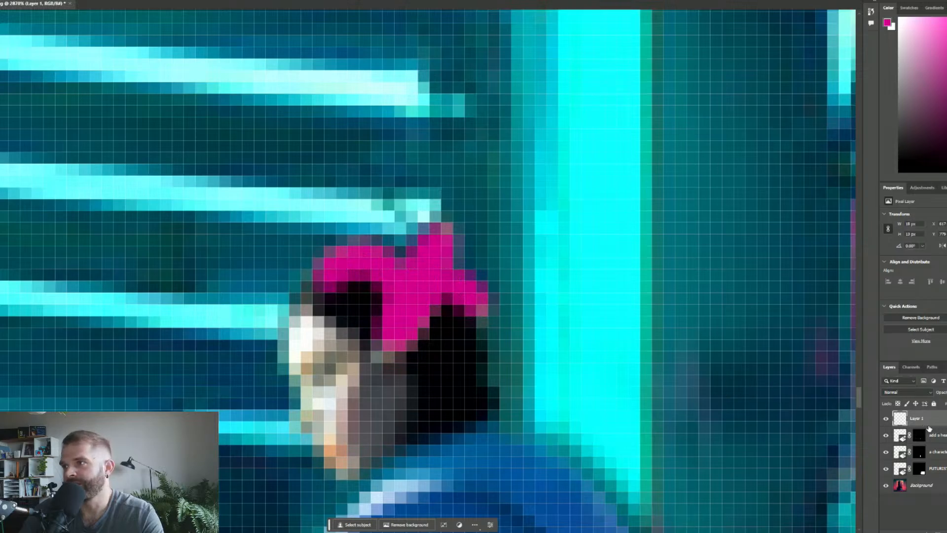
Set the magenta paint layer's blend mode to Color and check the hair in the whole image.
left_click(904, 389)
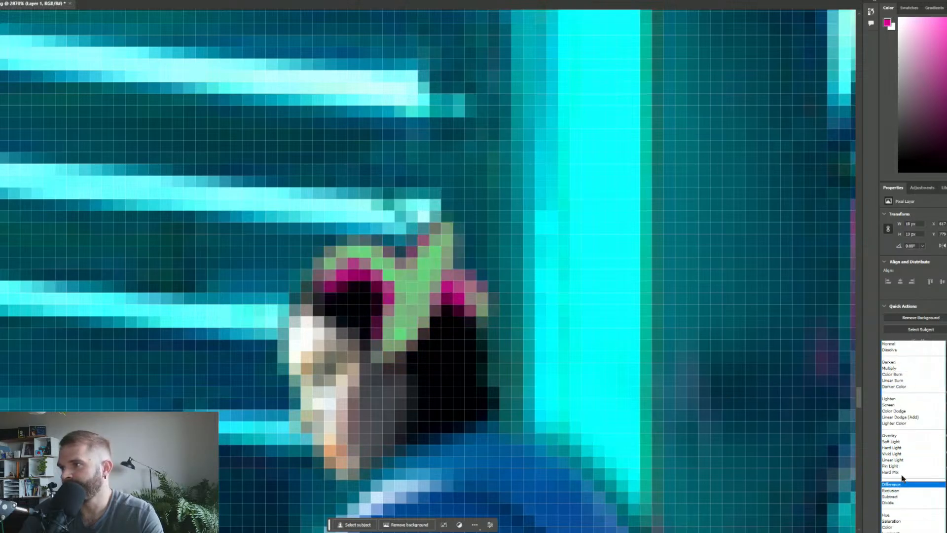
left_click(887, 527)
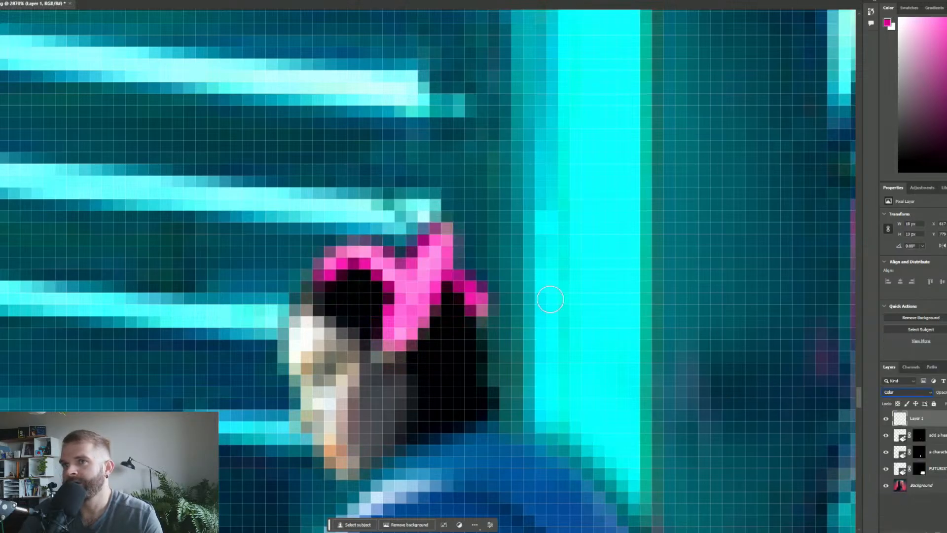
key("ctrl+0")
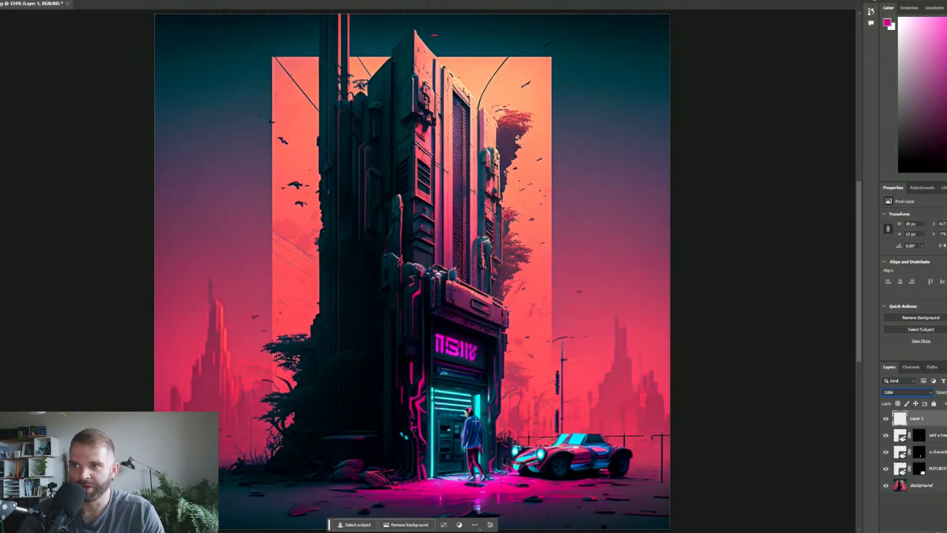
Extend the magenta paint down the side of the head and across the gap on top of the hair.
scroll(466, 408, "up", 10)
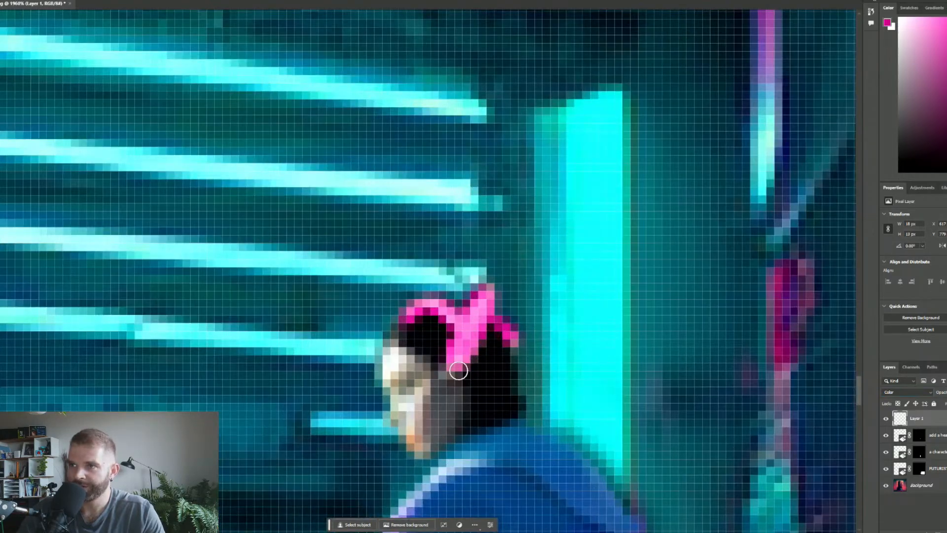
mouse_move(458, 370)
left_mouse_down()
mouse_move(439, 360)
mouse_move(443, 387)
mouse_move(467, 381)
mouse_move(453, 353)
left_mouse_up()
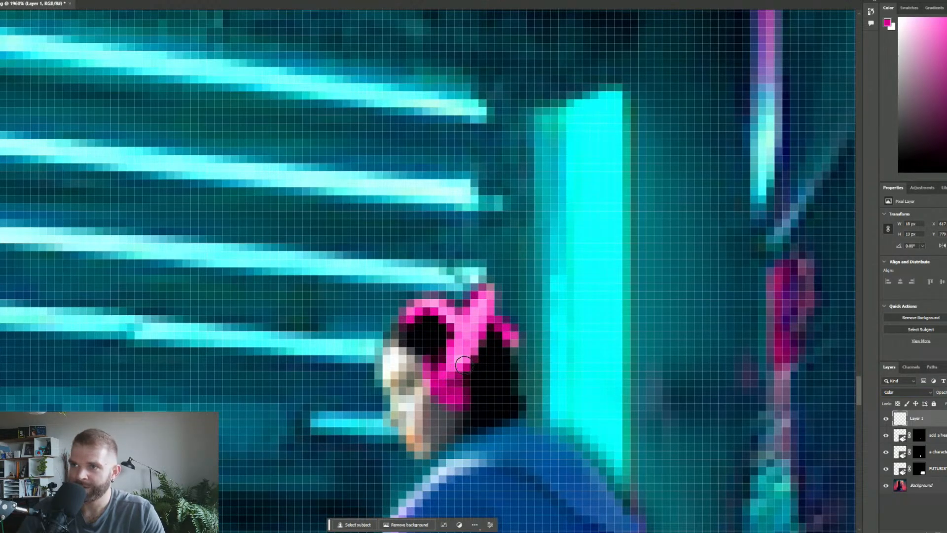
mouse_move(463, 357)
left_mouse_down()
mouse_move(486, 303)
mouse_move(480, 296)
mouse_move(461, 304)
mouse_move(458, 293)
mouse_move(474, 300)
mouse_move(423, 297)
mouse_move(410, 307)
mouse_move(464, 286)
mouse_move(514, 333)
left_mouse_up()
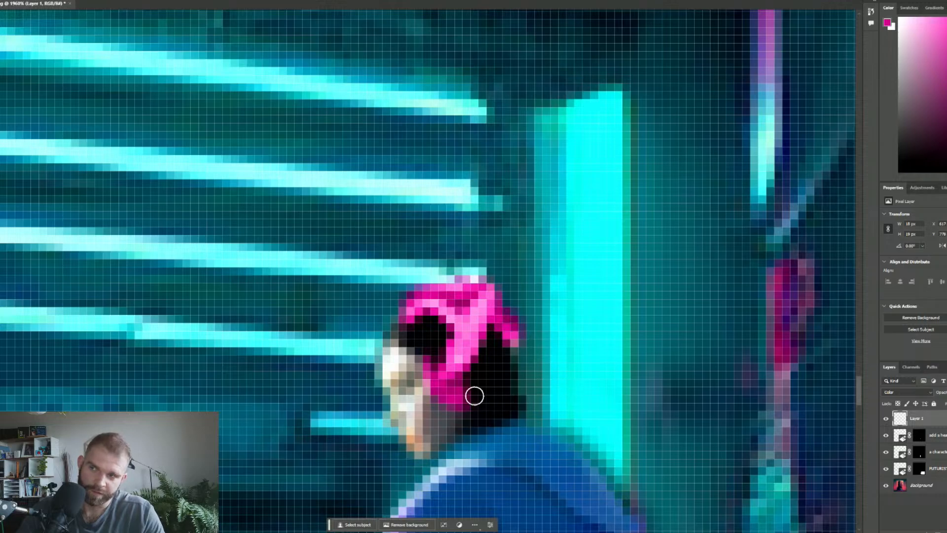
key("ctrl+z")
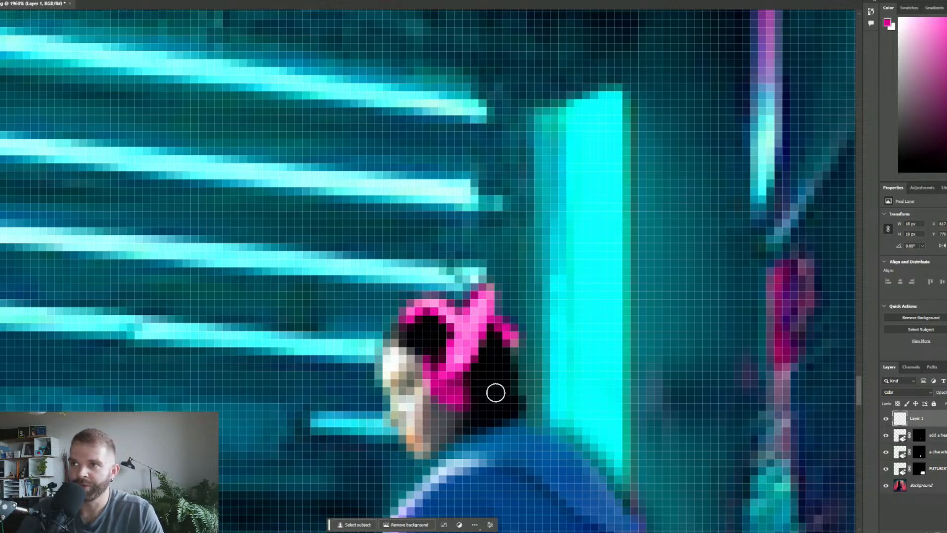
mouse_move(481, 285)
left_mouse_down()
mouse_move(458, 297)
mouse_move(476, 305)
mouse_move(465, 288)
mouse_move(437, 289)
mouse_move(467, 290)
mouse_move(505, 318)
mouse_move(472, 305)
left_mouse_up()
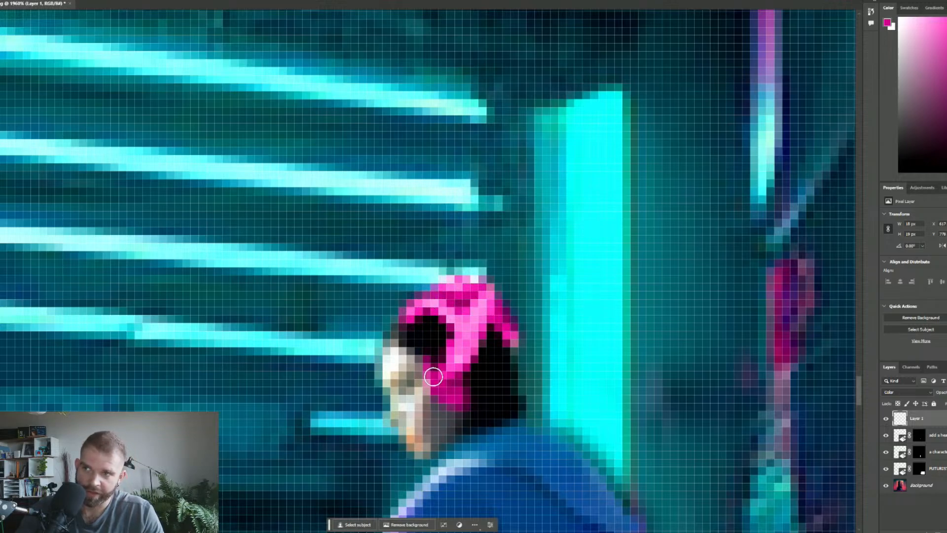
Add another new layer, sample pinkish red from the scene, and paint a visor band across the character's eyes, about 11 by 9 px.
key("ctrl+alt+shift+n")
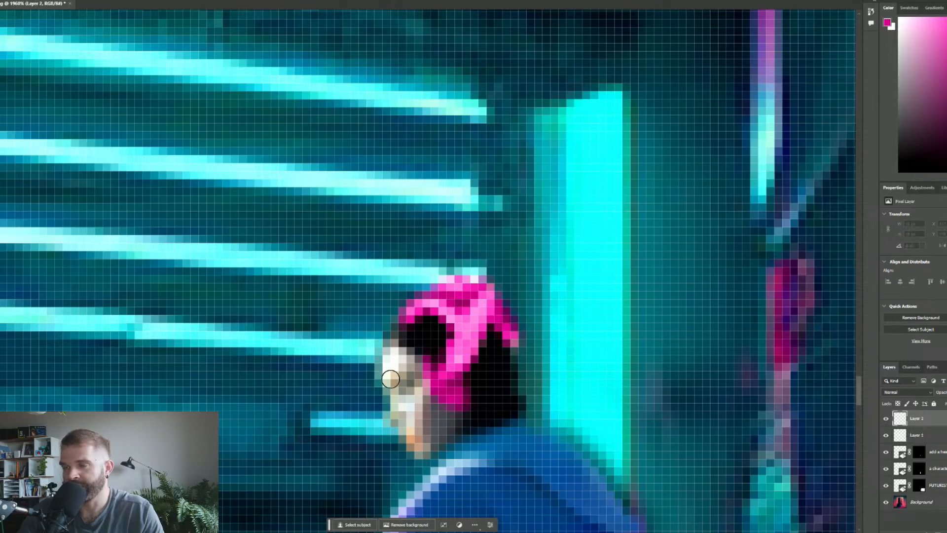
scroll(403, 405, "up", 3)
scroll(399, 355, "down", 5)
scroll(447, 341, "down", 5)
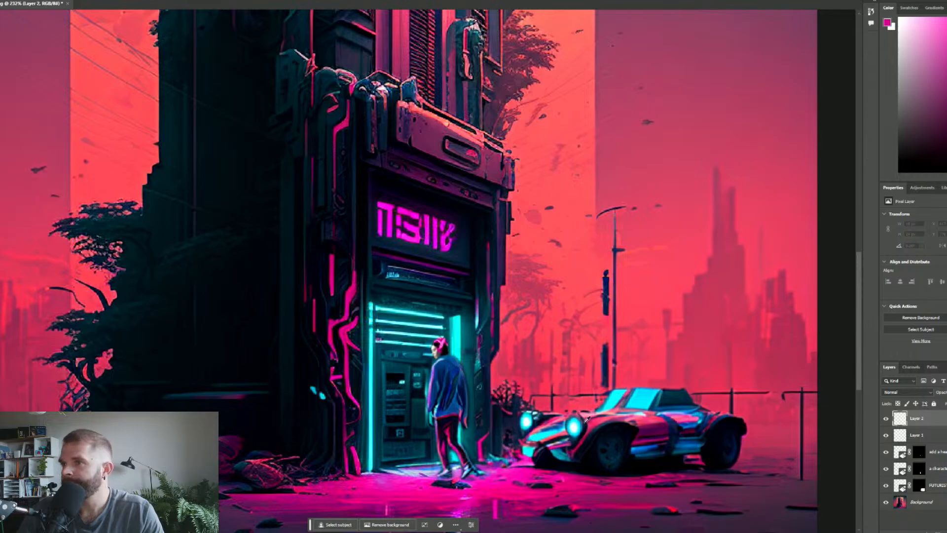
mouse_move(586, 418)
left_mouse_down()
mouse_move(619, 417)
mouse_move(596, 410)
mouse_move(601, 417)
left_mouse_up()
scroll(444, 352, "up", 10)
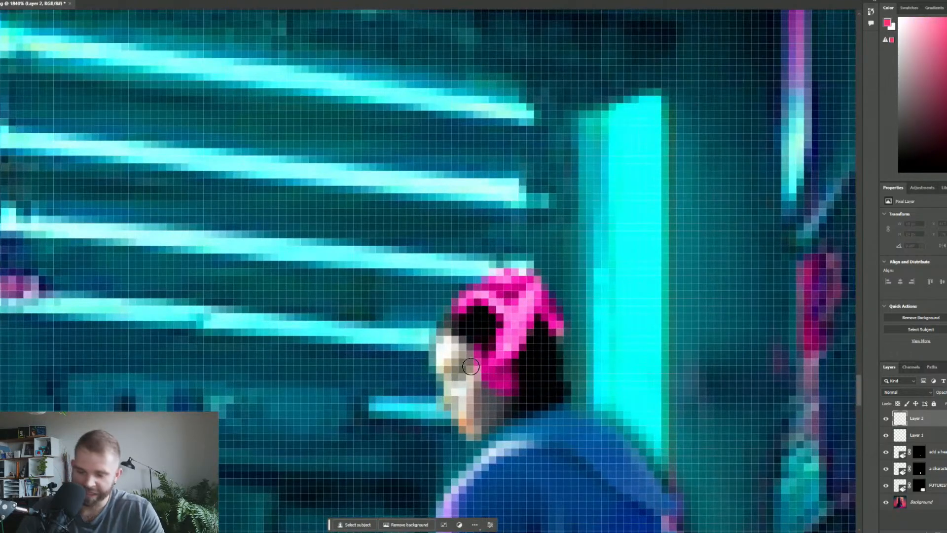
mouse_move(470, 358)
left_mouse_down()
mouse_move(437, 375)
mouse_move(448, 387)
mouse_move(464, 374)
left_mouse_up()
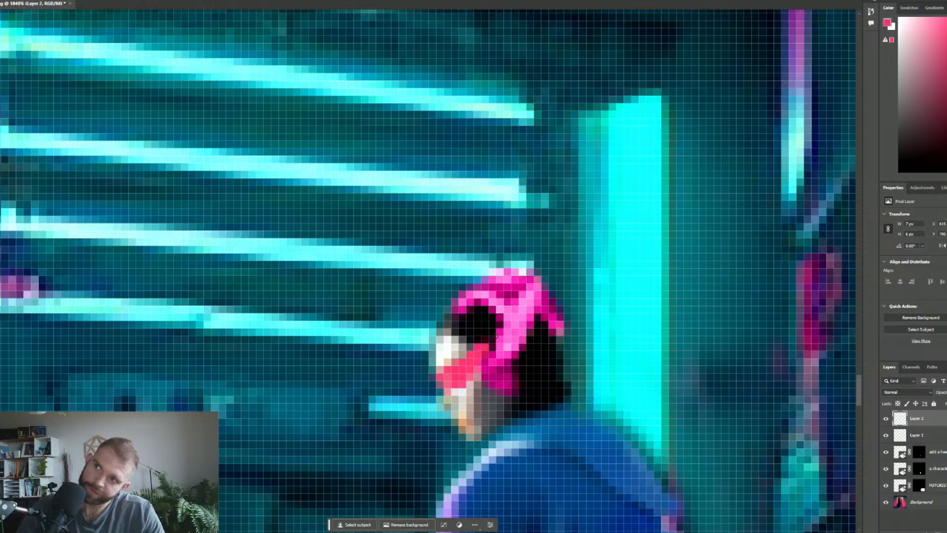
mouse_move(495, 337)
left_mouse_down()
mouse_move(456, 378)
mouse_move(445, 375)
mouse_move(503, 361)
mouse_move(507, 388)
left_mouse_up()
Examine the recolored head and visor up close and within the whole composition.
key("ctrl+0")
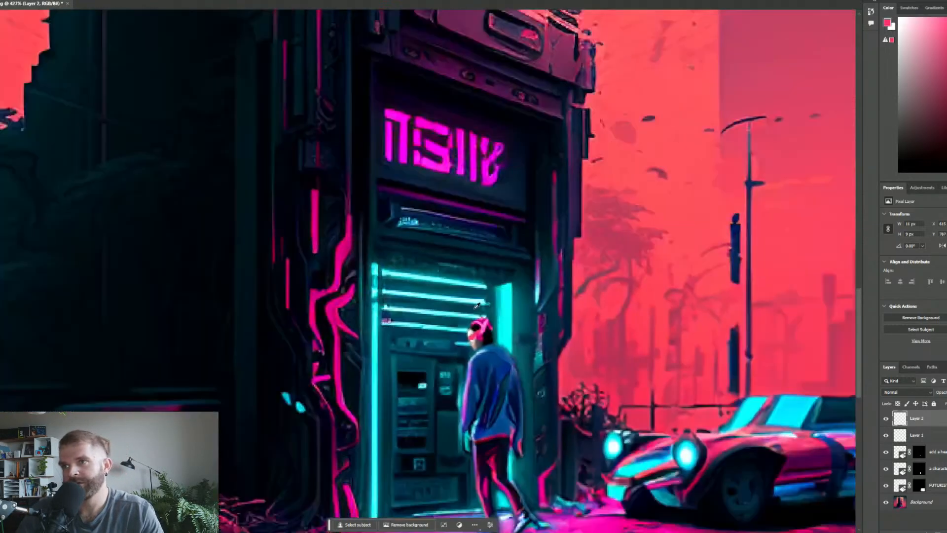
scroll(573, 360, "up", 6)
scroll(577, 364, "down", 3)
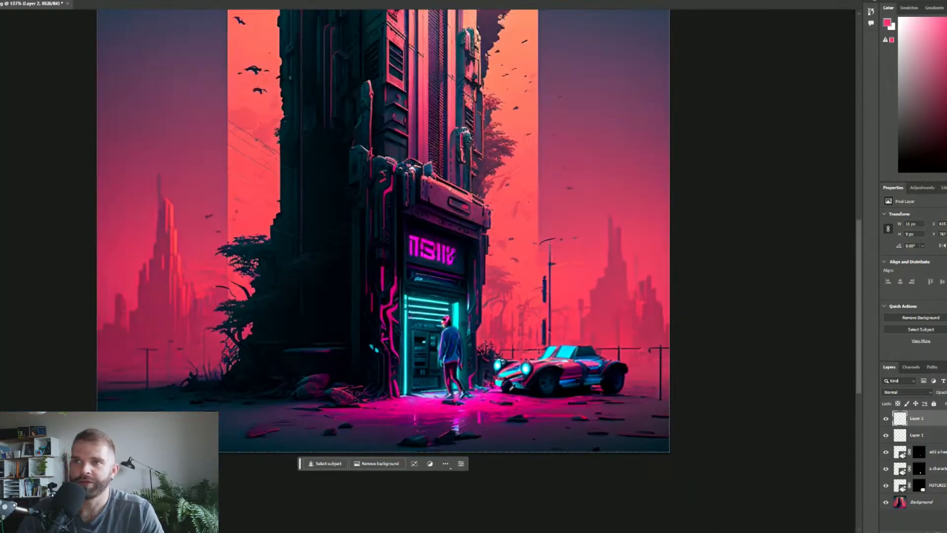
scroll(552, 367, "down", 3)
scroll(523, 367, "up", 3)
scroll(493, 355, "down", 6)
scroll(467, 321, "up", 3)
scroll(467, 322, "down", 1)
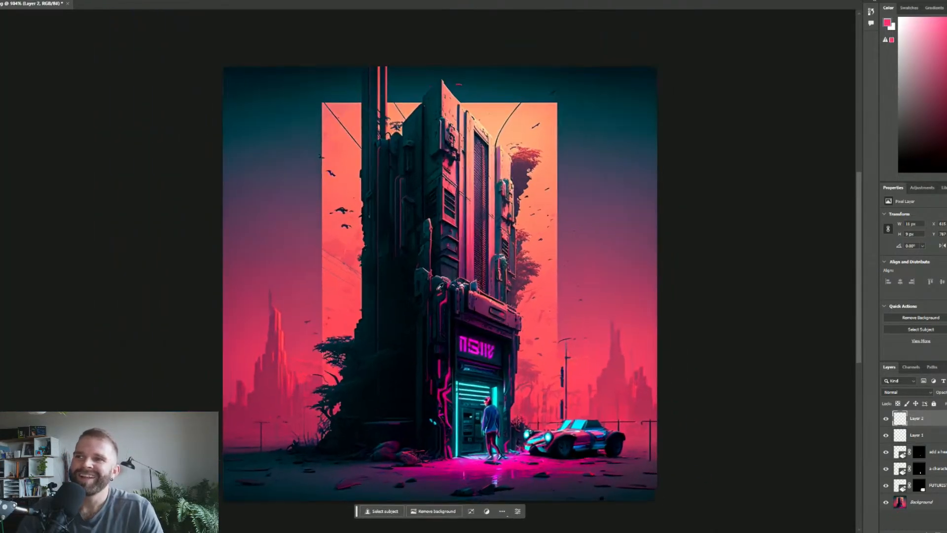
Save the document as a Photoshop PSD file in another folder, with Maximize Compatibility enabled.
key("ctrl+shift+s")
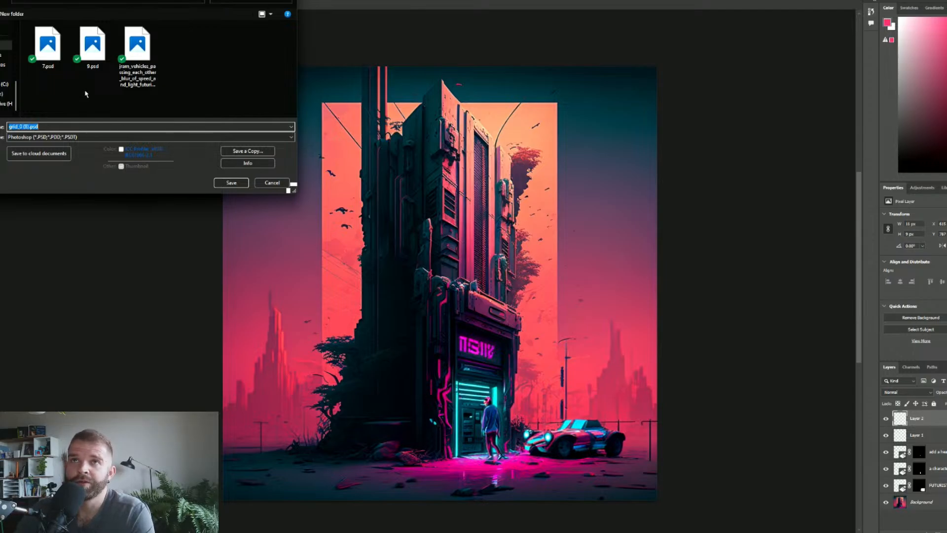
left_click(59, 2)
left_click(85, 79)
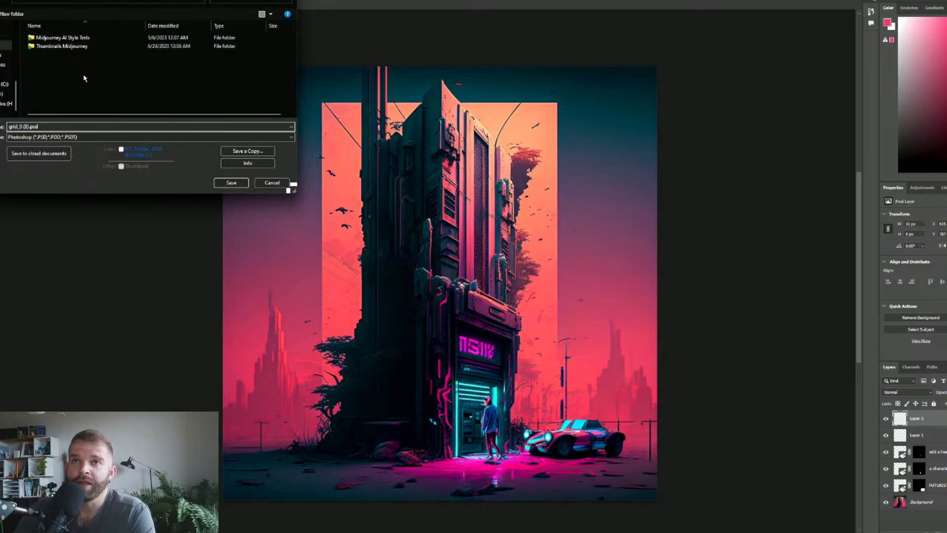
left_click(231, 182)
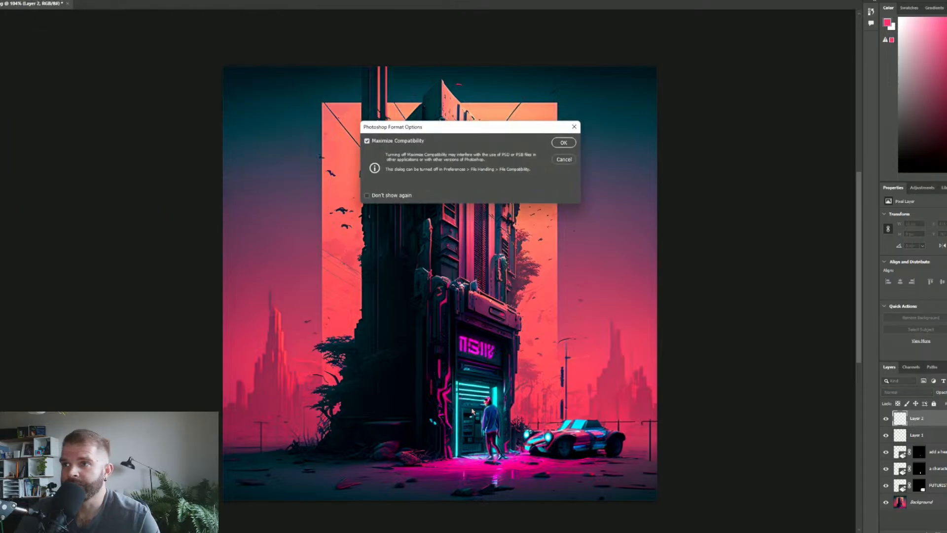
left_click(563, 143)
Add a new empty layer directly above the head layer and identify the character layer by toggling layer visibility.
scroll(504, 439, "up", 4)
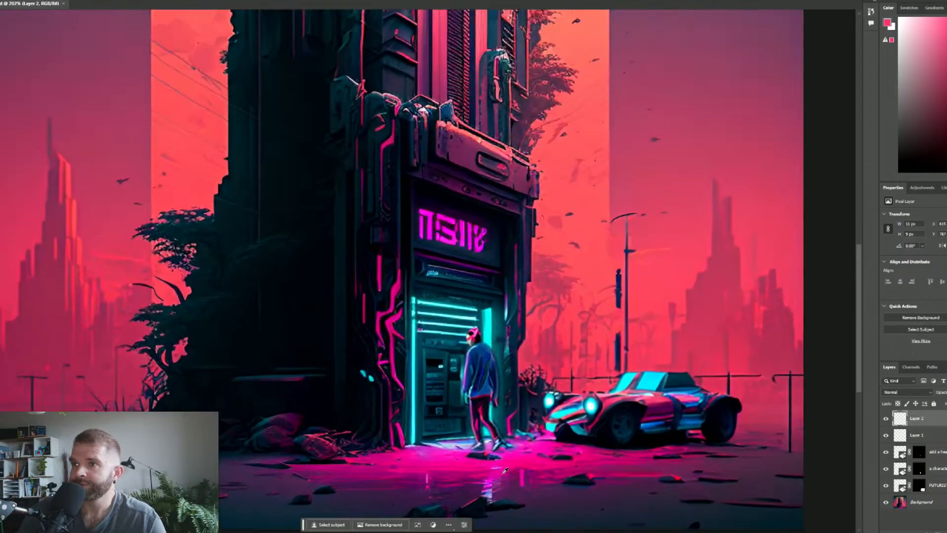
scroll(491, 388, "up", 1)
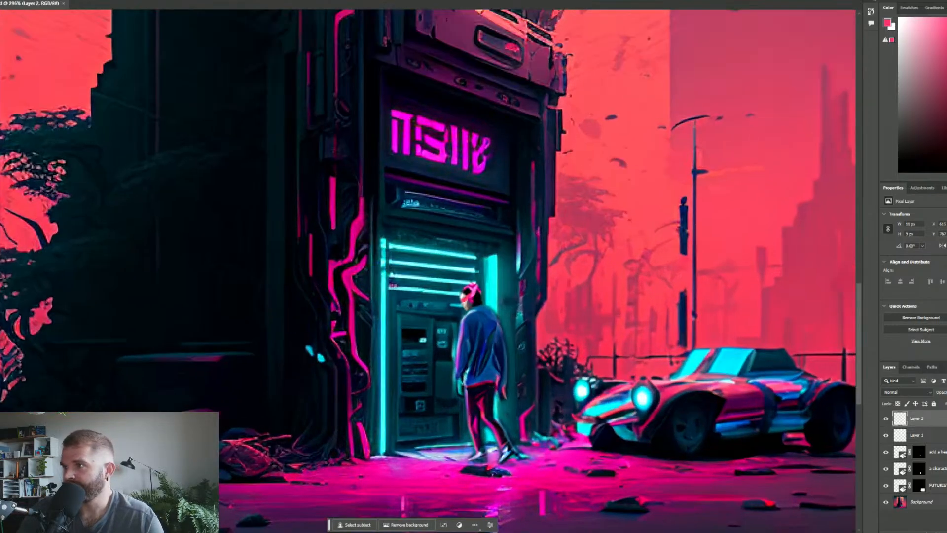
left_click(946, 531)
left_click_drag(927, 425, 922, 460)
left_click(886, 469)
left_click(886, 468)
left_click(886, 486)
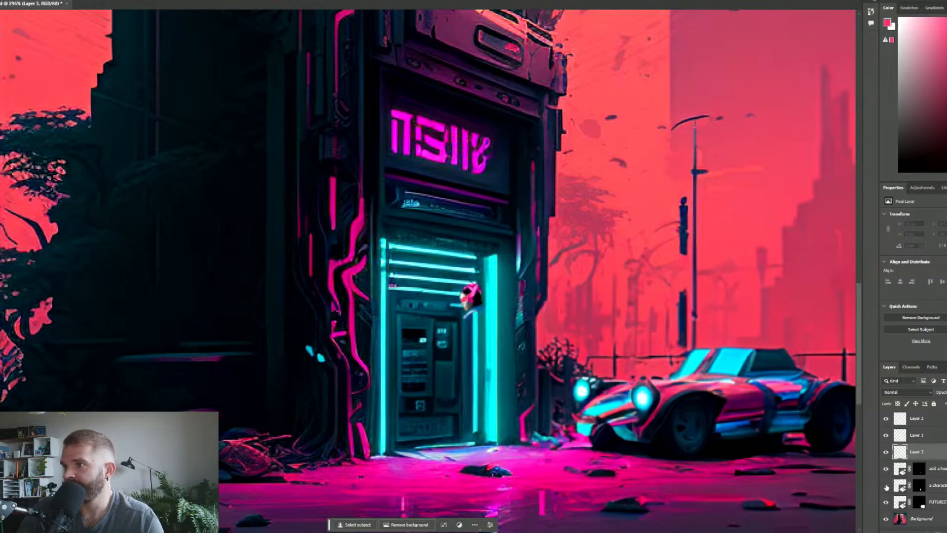
left_click(886, 485)
Move Layer 2 directly above the character layer and create a clipping mask with it.
left_click(923, 485)
left_click(943, 472, "shift")
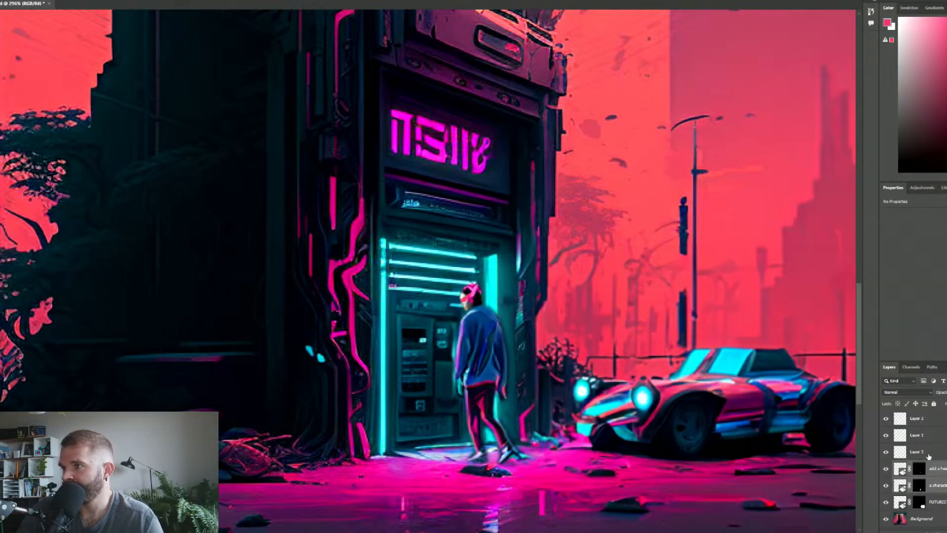
left_click(929, 453)
left_click_drag(929, 419, 933, 479)
right_click(939, 470)
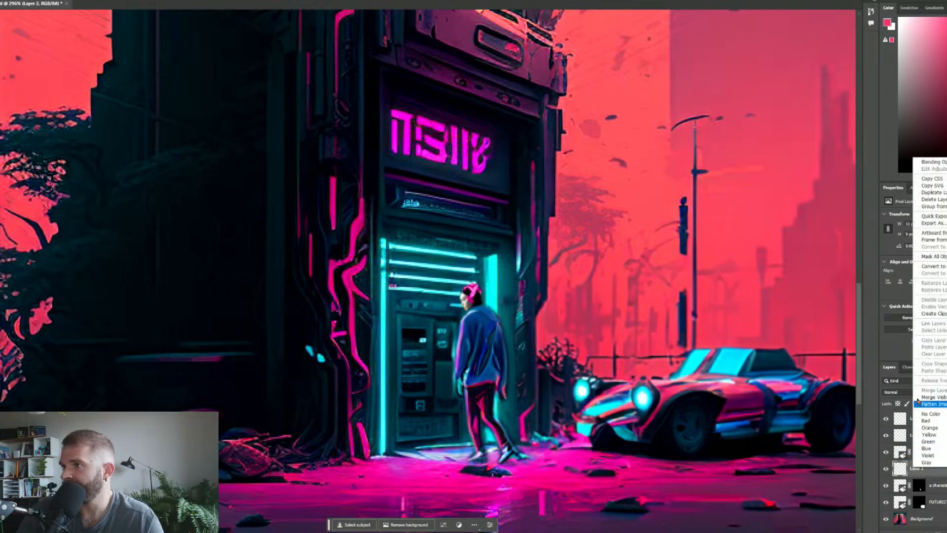
left_click(930, 317)
Sample bright cyan from the lit strip beside the doorway as the brush color.
key("ctrl+0")
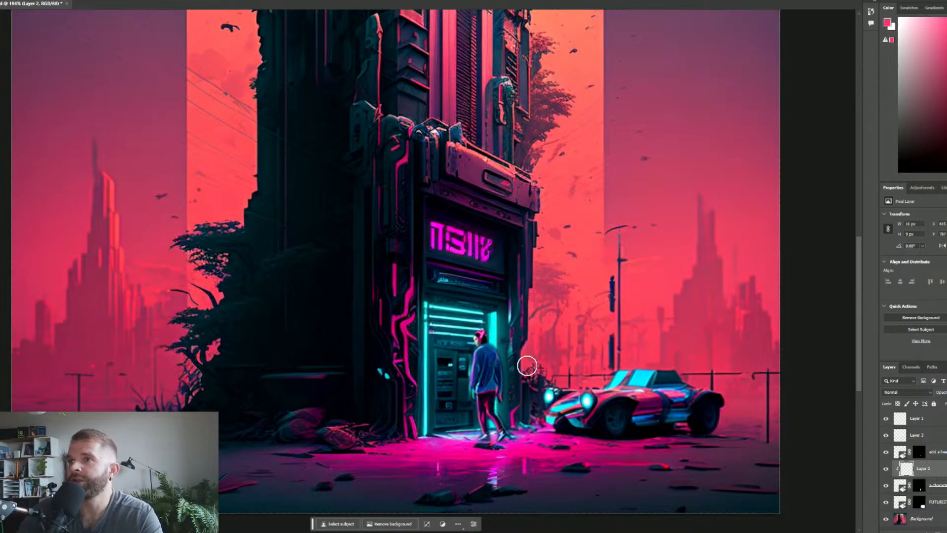
left_click(496, 329, "alt")
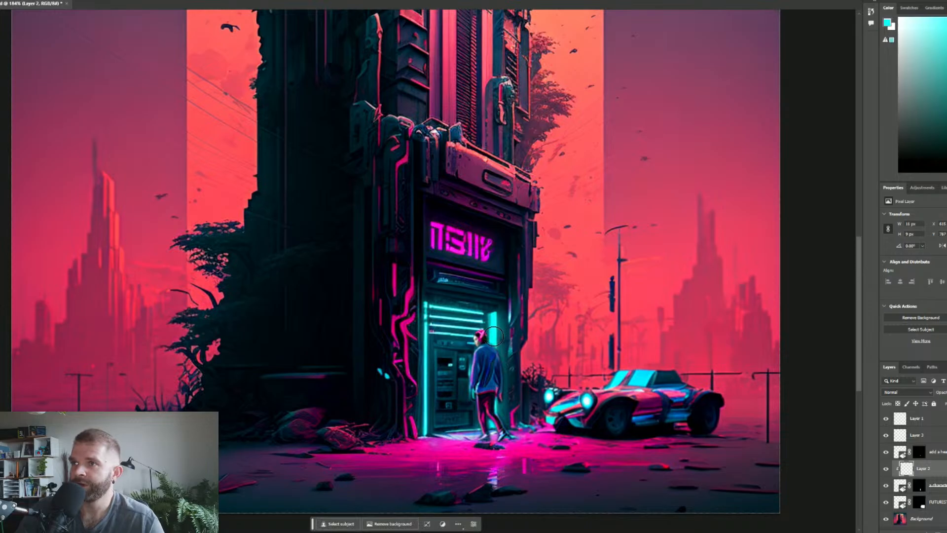
Try soft cyan paint strokes over the character's back and arm, and undo them.
left_click(490, 344)
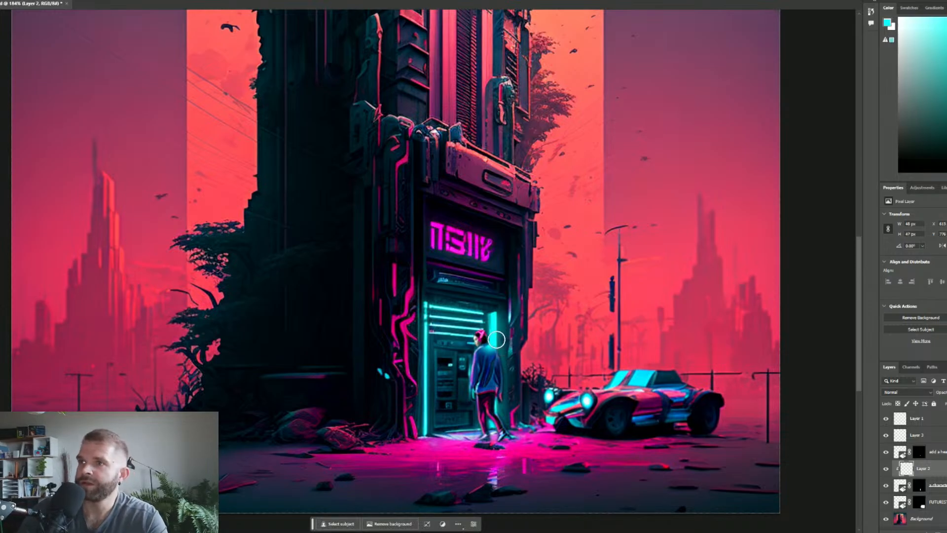
mouse_move(466, 358)
left_mouse_down()
mouse_move(480, 433)
mouse_move(468, 382)
mouse_move(474, 401)
left_mouse_up()
key("ctrl+z")
key("ctrl+z")
key("ctrl+z")
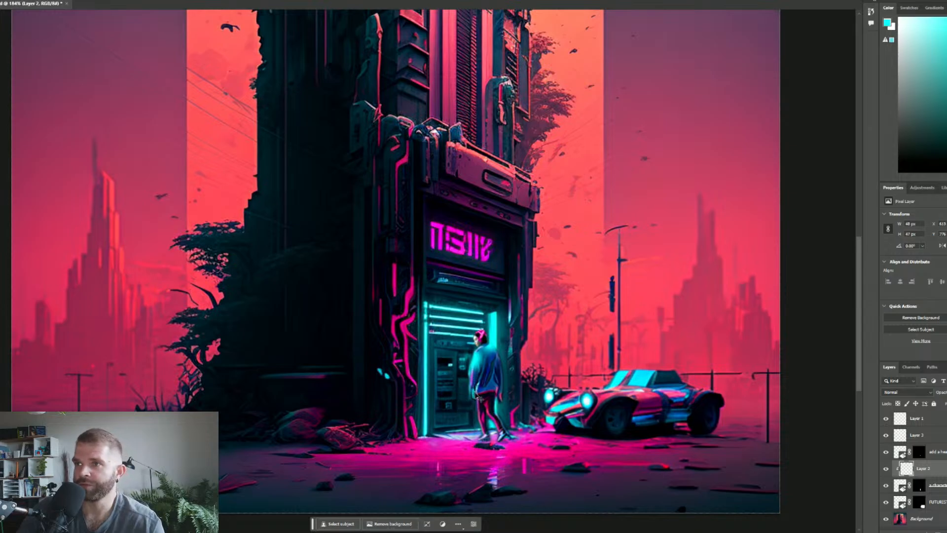
Paint a cyan rim glow along both sides of the character's body on the clipped Layer 2.
scroll(487, 371, "up", 11)
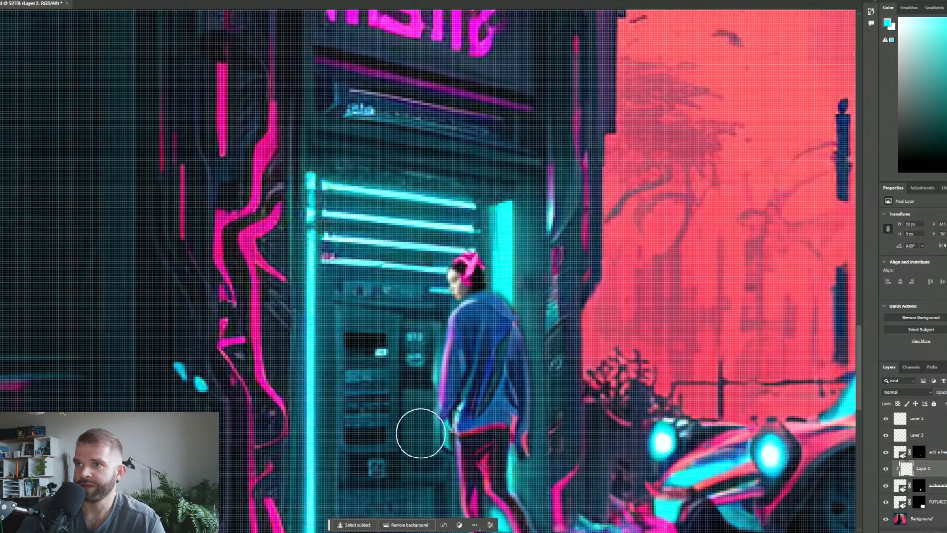
mouse_move(416, 433)
left_mouse_down()
mouse_move(425, 319)
mouse_move(373, 311)
left_mouse_up()
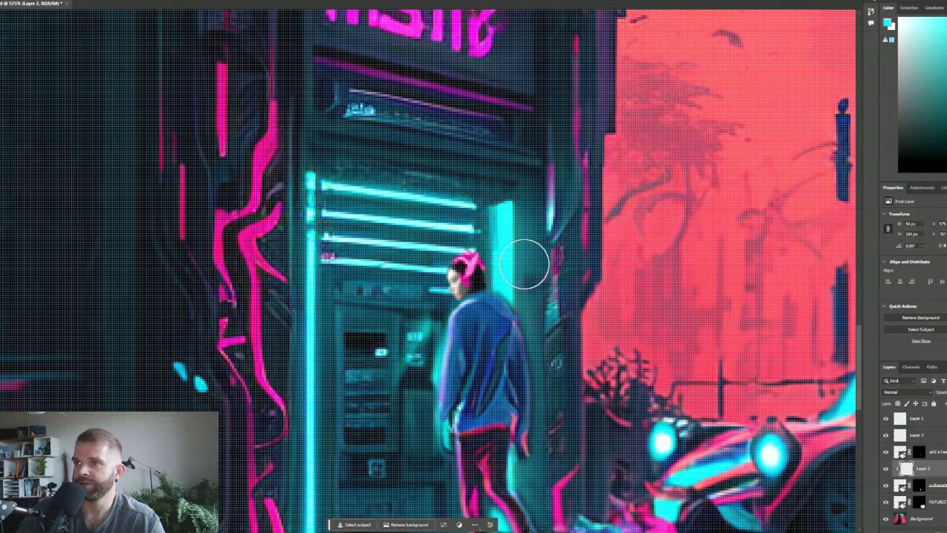
mouse_move(532, 283)
left_mouse_down()
mouse_move(559, 359)
mouse_move(525, 315)
left_mouse_up()
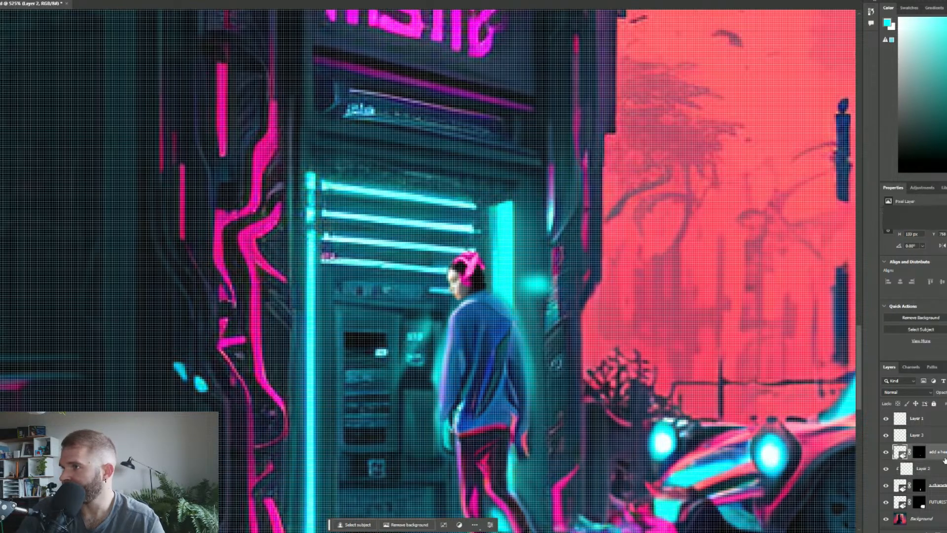
Add a new layer clipped to the head layer and paint a cyan glow around the back of the hair.
left_click(934, 451)
key("ctrl+shift+alt+n")
right_click(925, 451)
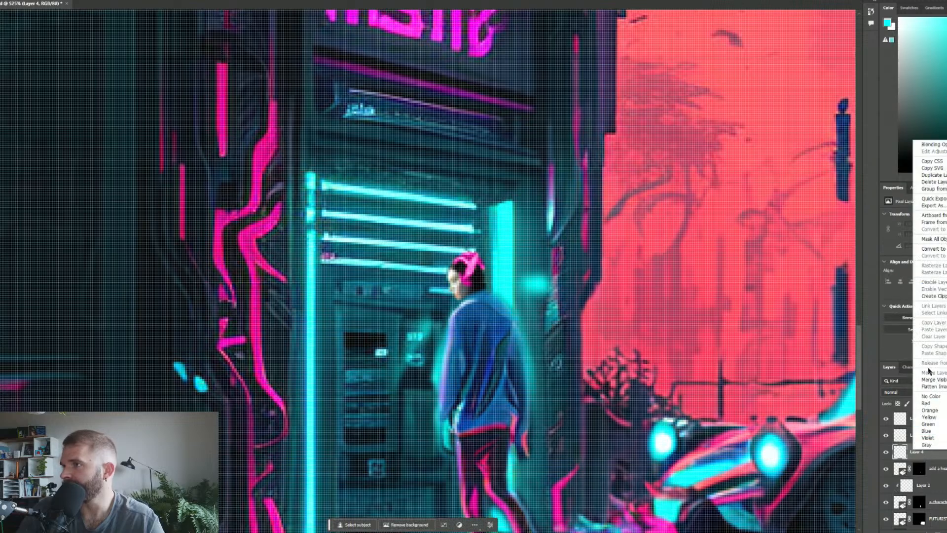
left_click(939, 297)
left_click(488, 251)
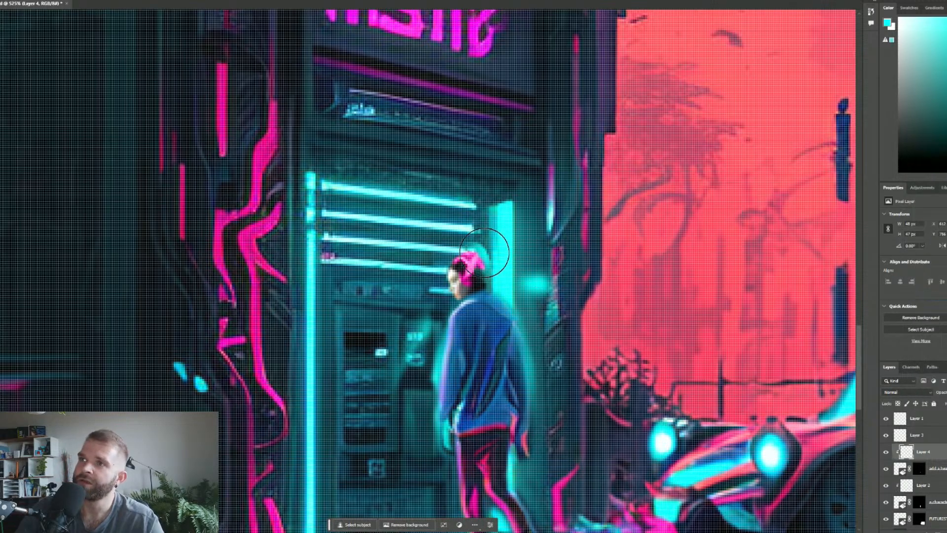
left_click(488, 269)
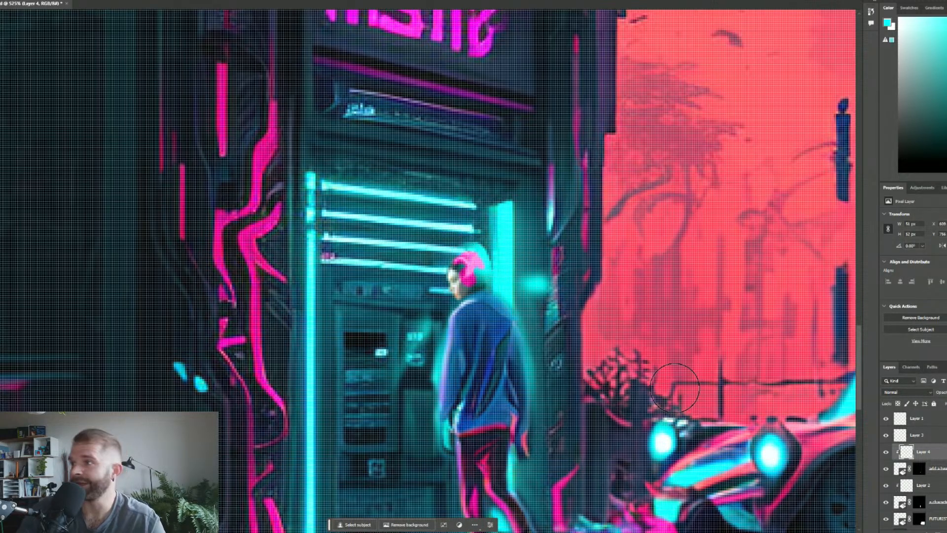
Move Layer 3 and Layer 1 beneath Layer 4 into the head layer's clipping group, with Layer 1 lowest.
left_click(928, 437)
left_click_drag(929, 436, 927, 461)
left_click_drag(929, 419, 924, 436)
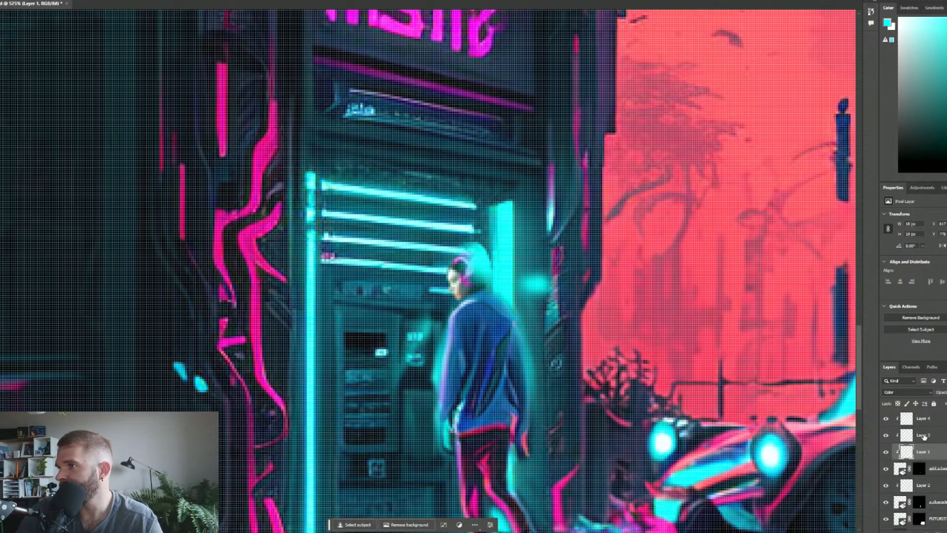
left_click(925, 435)
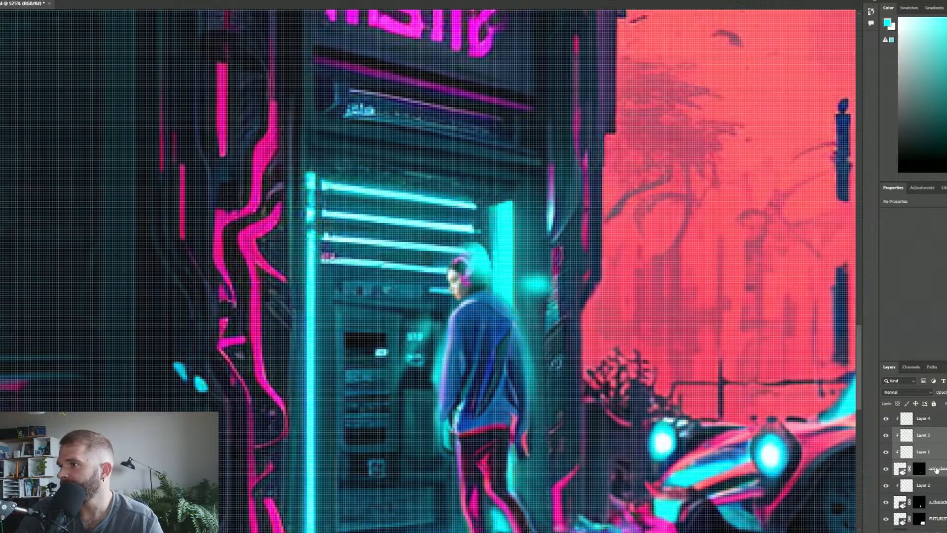
right_click(915, 468)
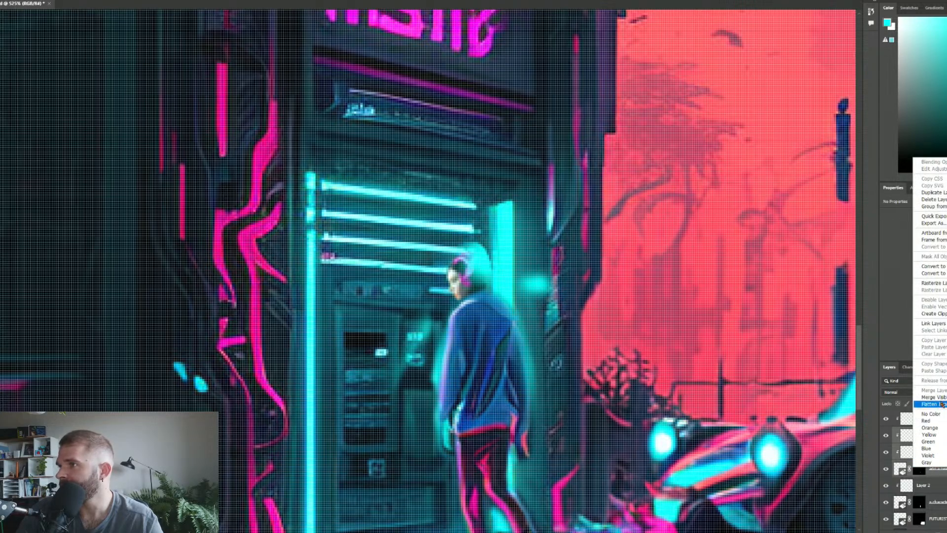
left_click(933, 404)
key("ctrl+z")
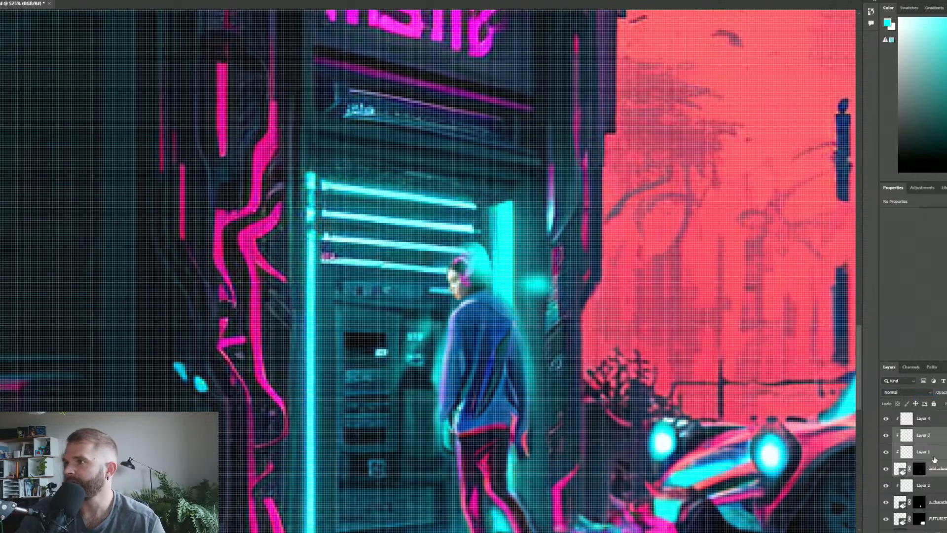
right_click(921, 459)
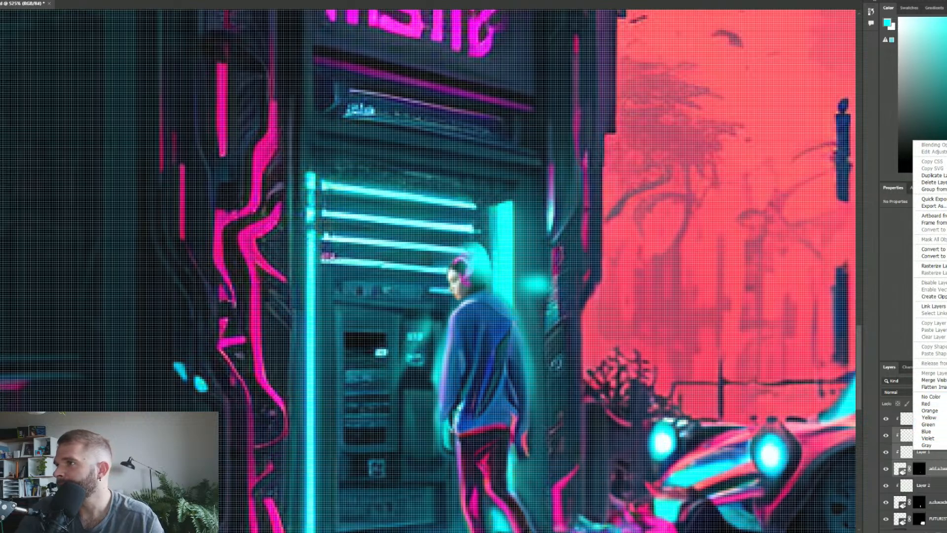
key("Escape")
left_click(926, 469)
left_click(926, 452)
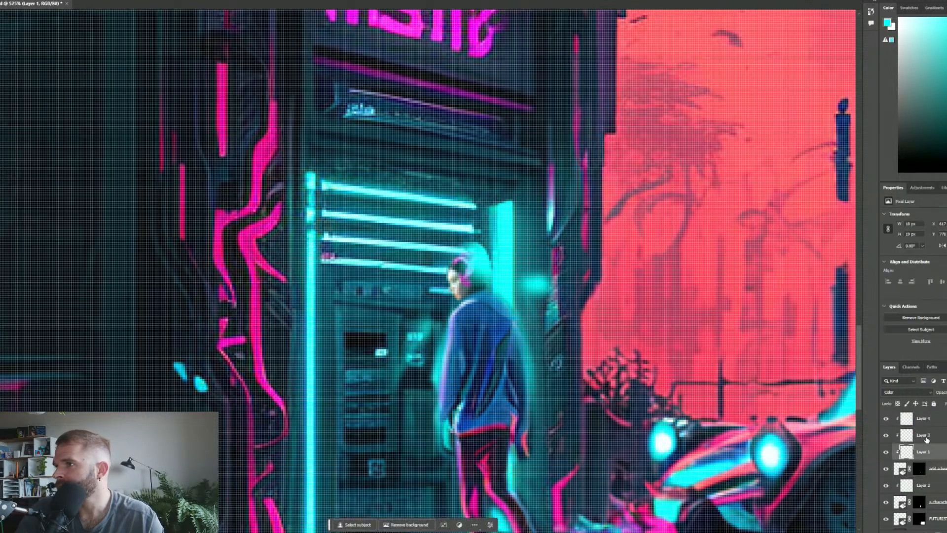
left_click(928, 438, "shift")
right_click(931, 446)
key("Escape")
Release the clipping masks of Layer 3 and Layer 1.
left_click(934, 436)
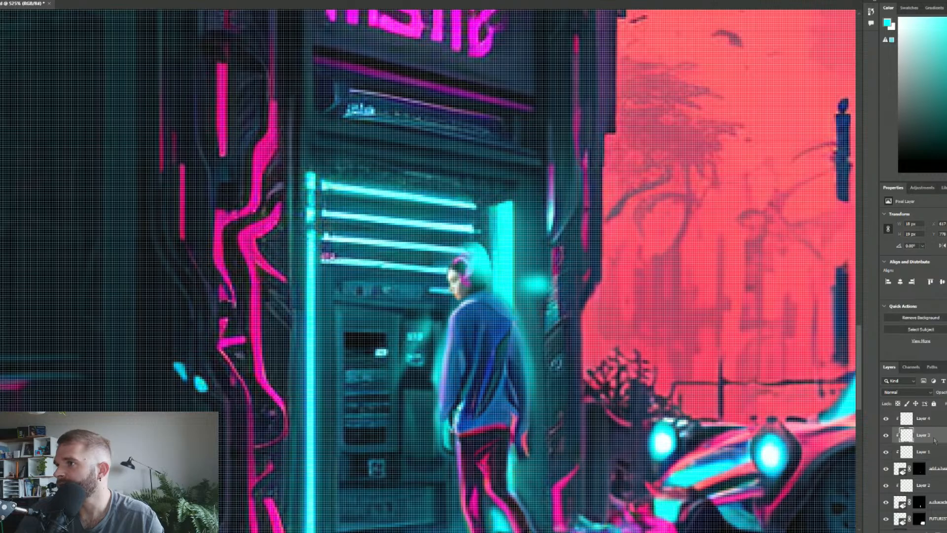
right_click(933, 438)
left_click(929, 283)
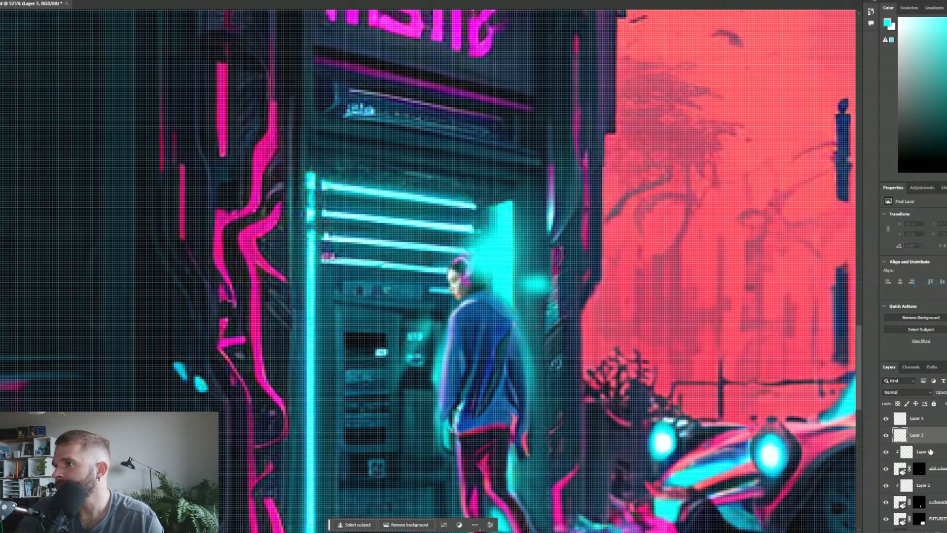
right_click(930, 451)
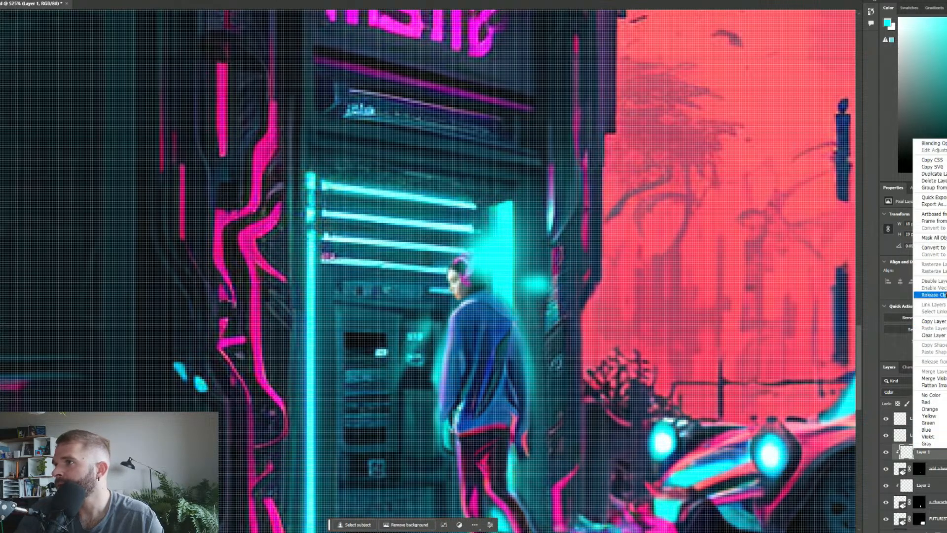
left_click(944, 294)
Merge Layer 3, Layer 1 and the head layer into one layer.
left_click(931, 467)
left_click(936, 440, "shift")
right_click(936, 439)
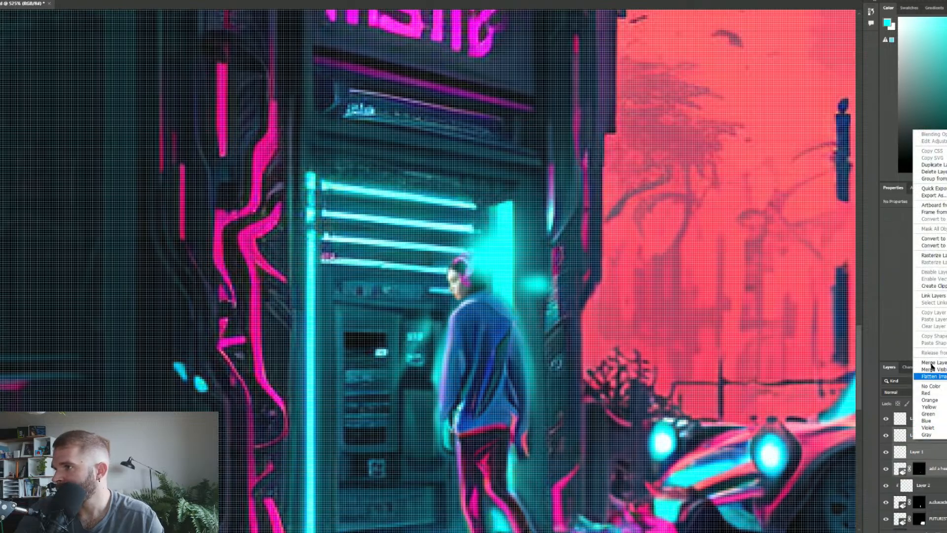
left_click(932, 362)
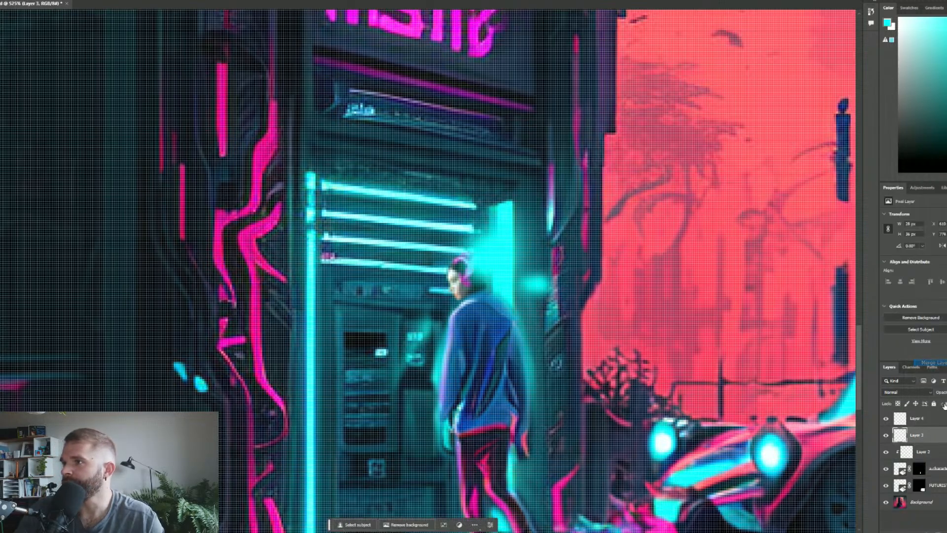
Check the merged head layer and Layer 2 by toggling their visibility, and move Layer 2 above the merged layer.
left_click(886, 435)
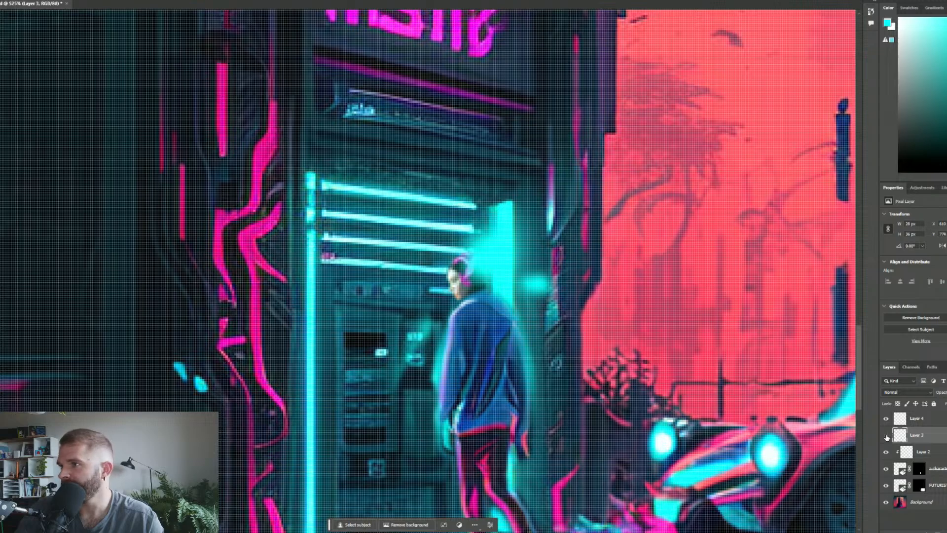
left_click(886, 437)
left_click(886, 436)
left_click(887, 452)
left_click(886, 452)
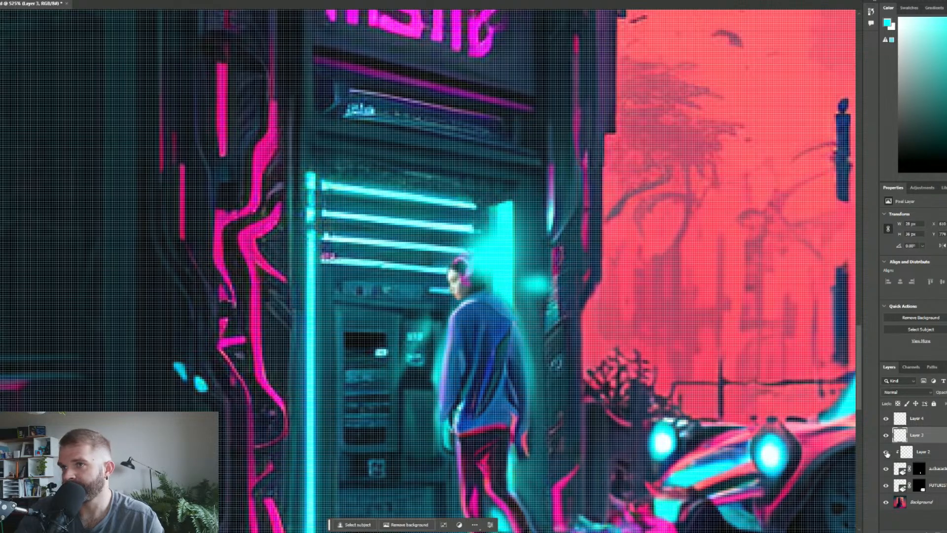
left_click_drag(920, 453, 921, 427)
Duplicate the merged head layer and the character layer together.
left_click(922, 454)
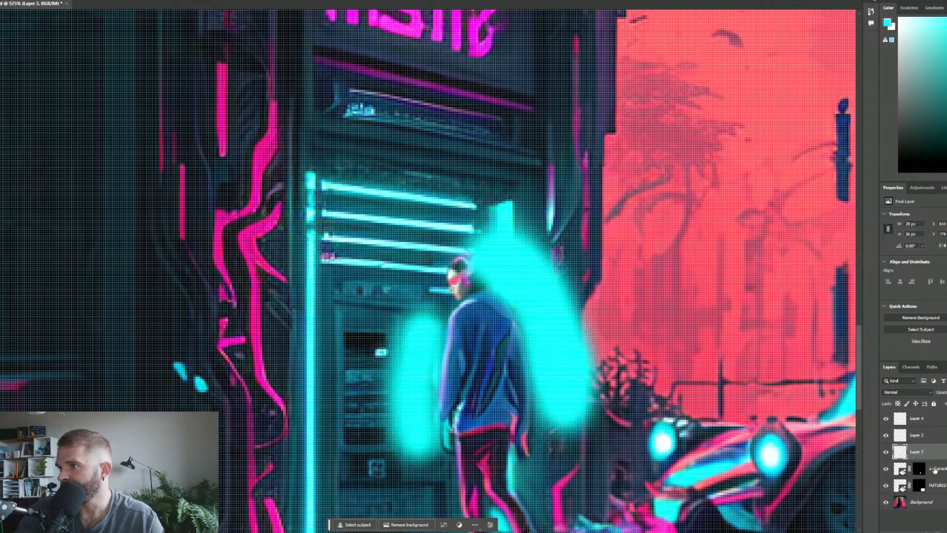
left_click(934, 468, "shift")
right_click(935, 468)
left_click(941, 483)
left_click(942, 471)
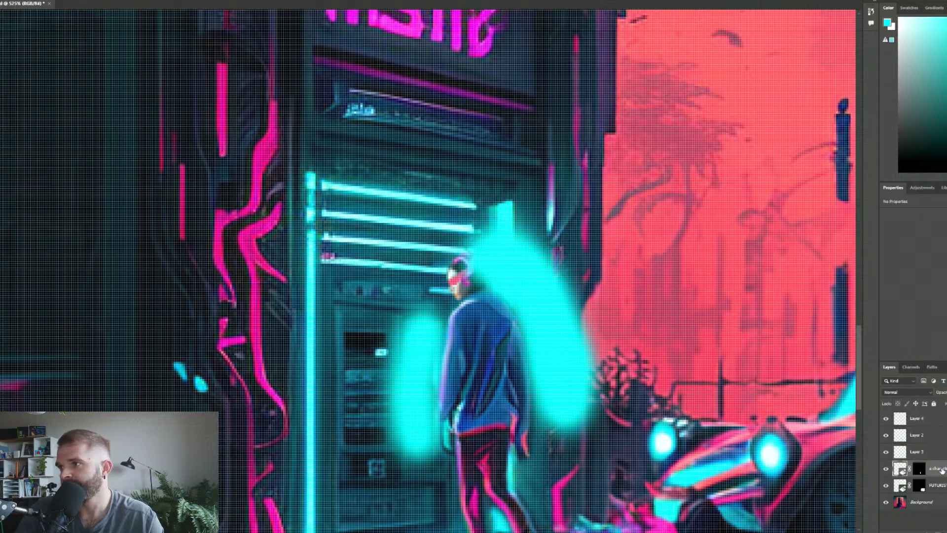
left_click(940, 453, "shift")
right_click(940, 452)
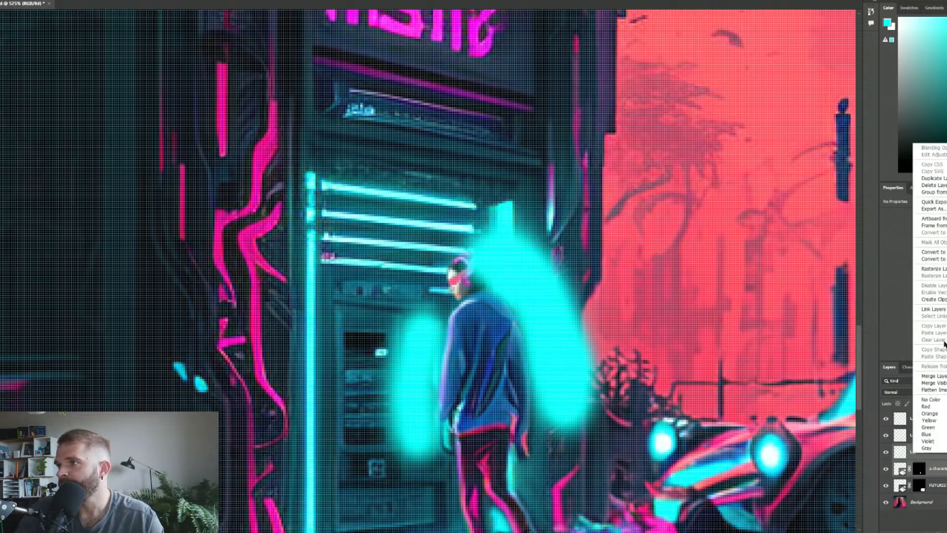
left_click(936, 179)
key("Return")
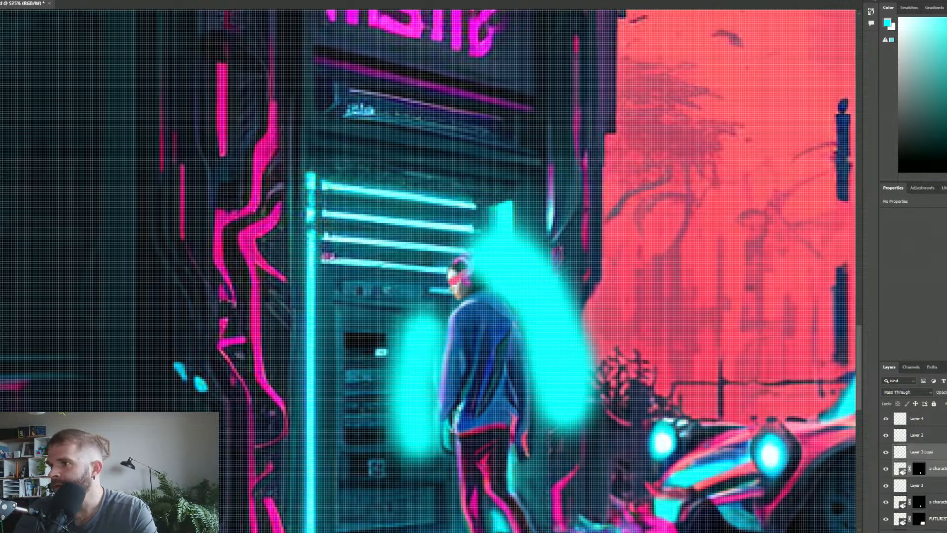
Group the duplicated head and character layers, and merge the original head and character layers into a single layer.
key("ctrl+g")
left_click(932, 468)
right_click(937, 479)
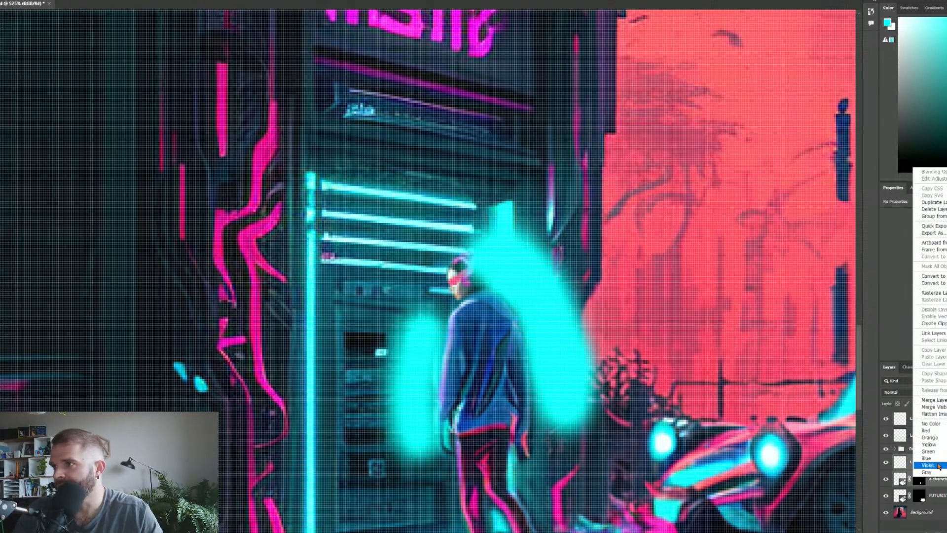
left_click(935, 399)
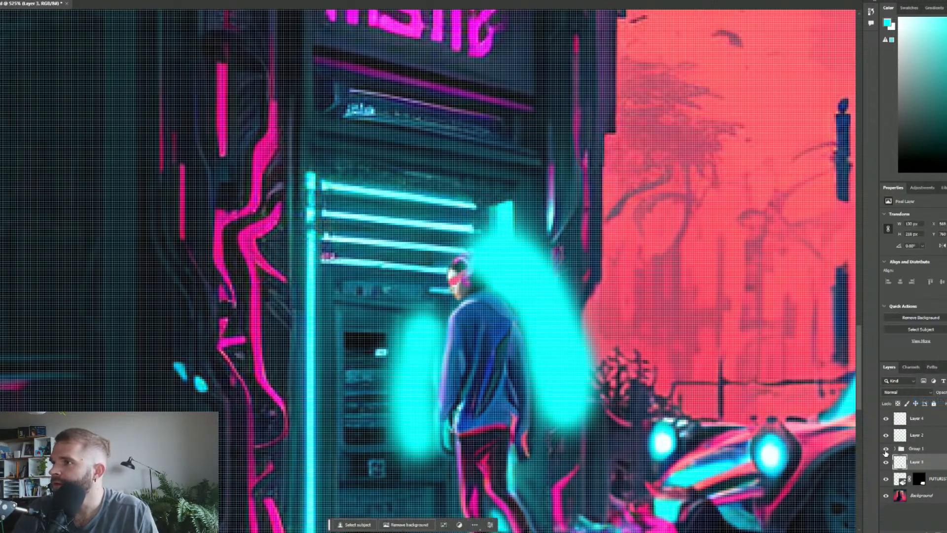
Hide the group of duplicates and check the merged character layer by toggling its visibility.
left_click(886, 449)
left_click(886, 463)
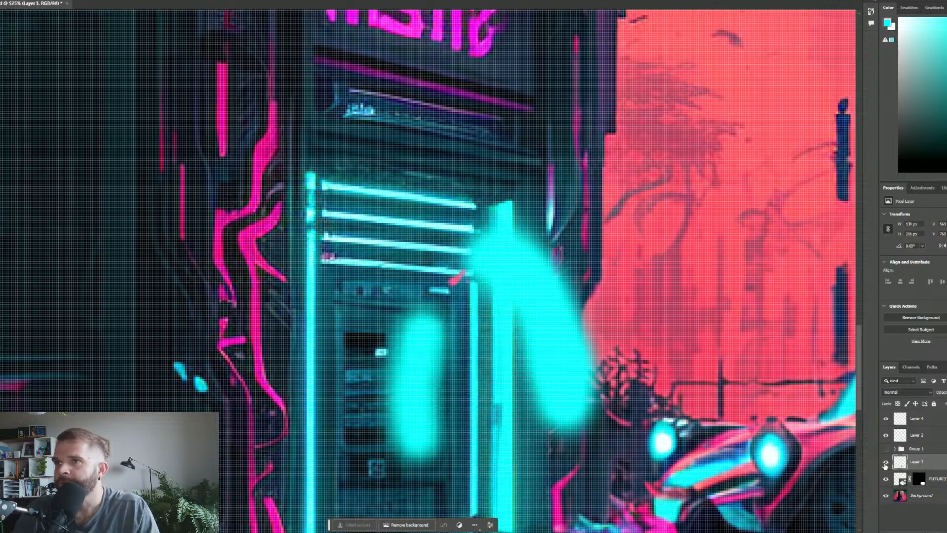
left_click(886, 462)
left_click(885, 462)
left_click(885, 462)
Move Layer 2 directly above the merged Layer 3 and clip it to that layer.
left_click_drag(926, 435, 931, 454)
right_click(930, 447)
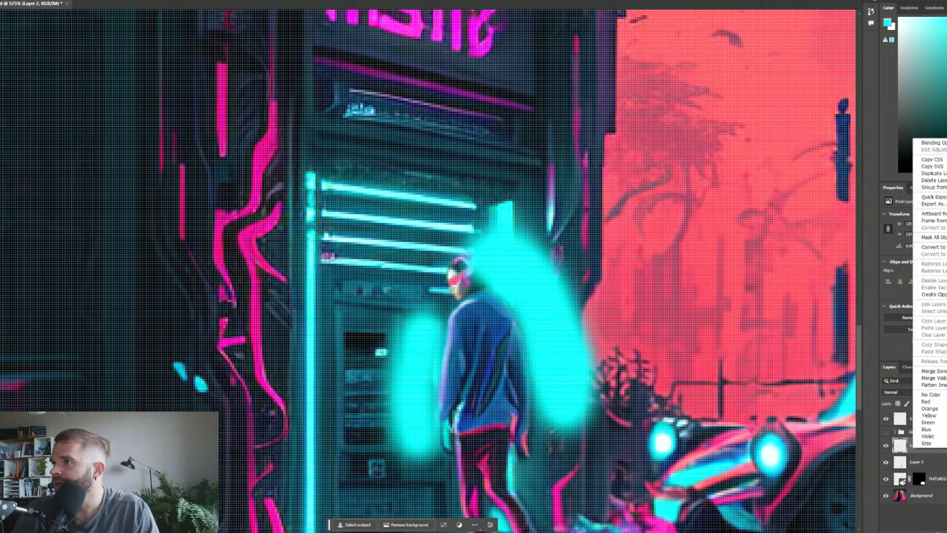
left_click(930, 294)
Add a layer mask to Layer 3 and mask out the stray cyan glow beside the character's shoulder.
left_click(925, 462)
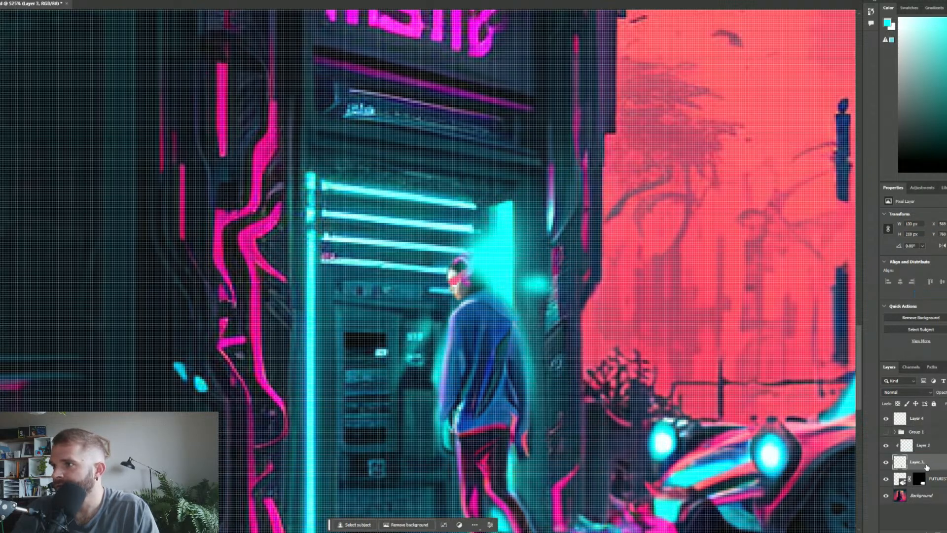
left_click(940, 531)
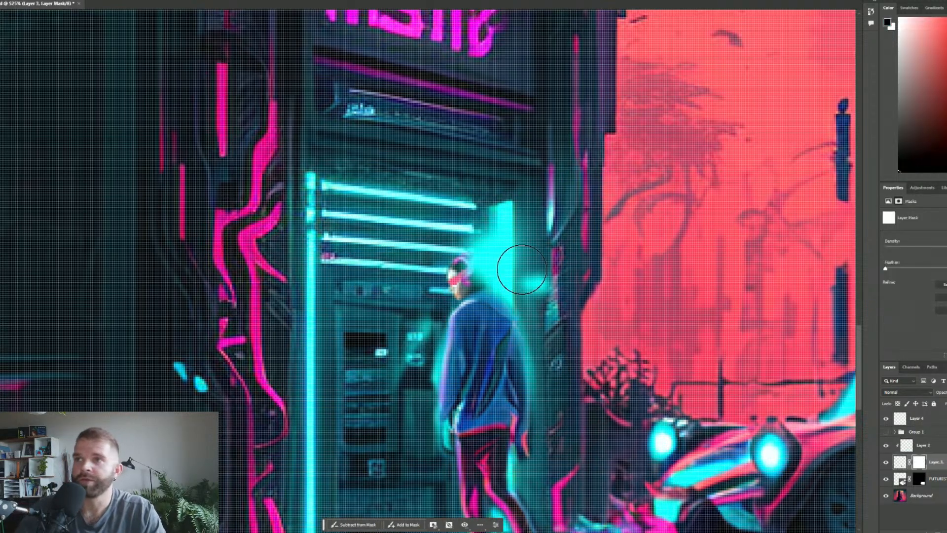
left_click_drag(553, 269, 520, 250)
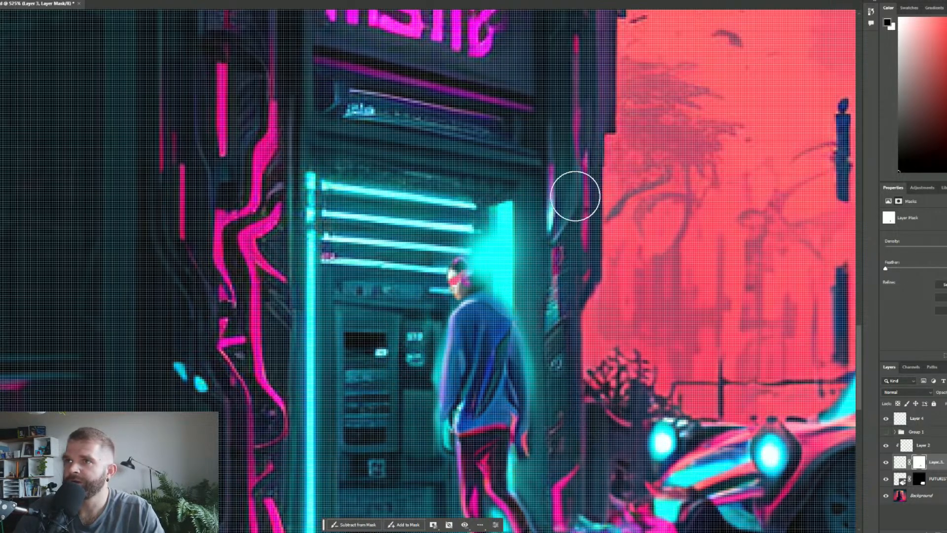
Move Layer 4 between Layer 2 and Layer 3 so that it is clipped to the character layer.
left_click_drag(901, 419, 918, 446)
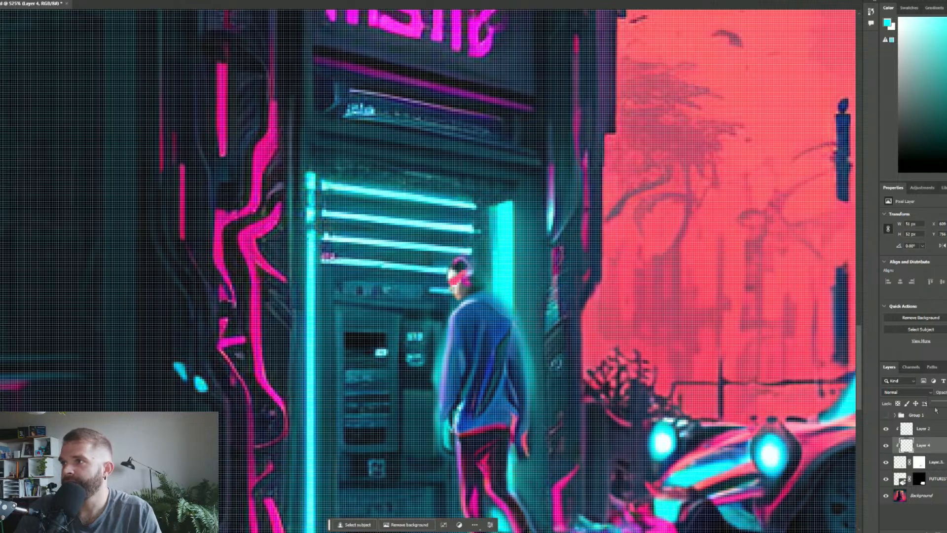
key("ctrl+0")
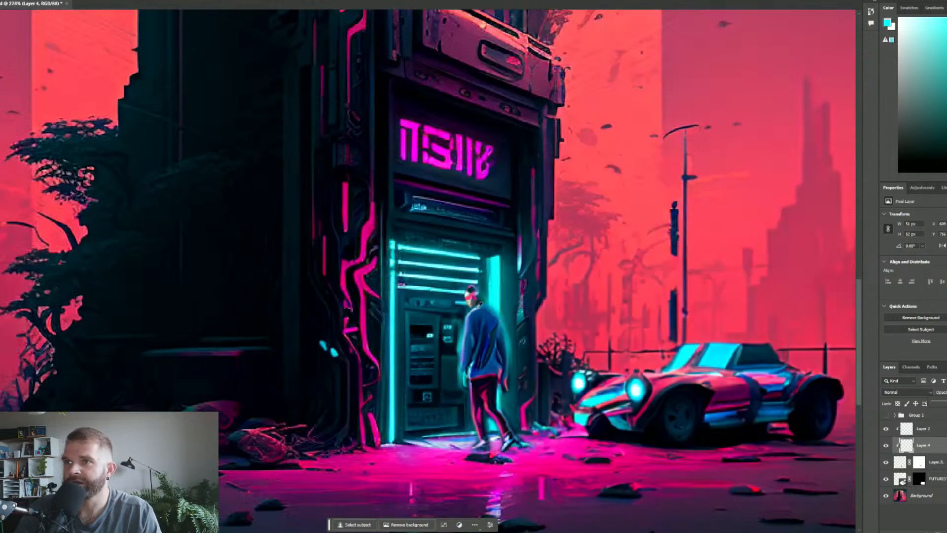
Mask out the leftover glow and edge remnants around the character's arms, hands and rear foot on Layer 3's mask.
scroll(497, 367, "up", 5)
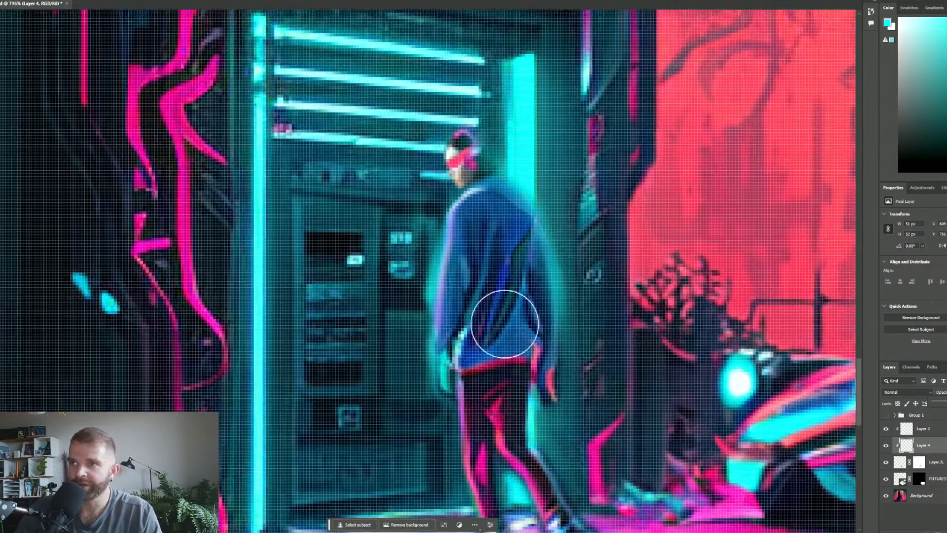
left_click(915, 462)
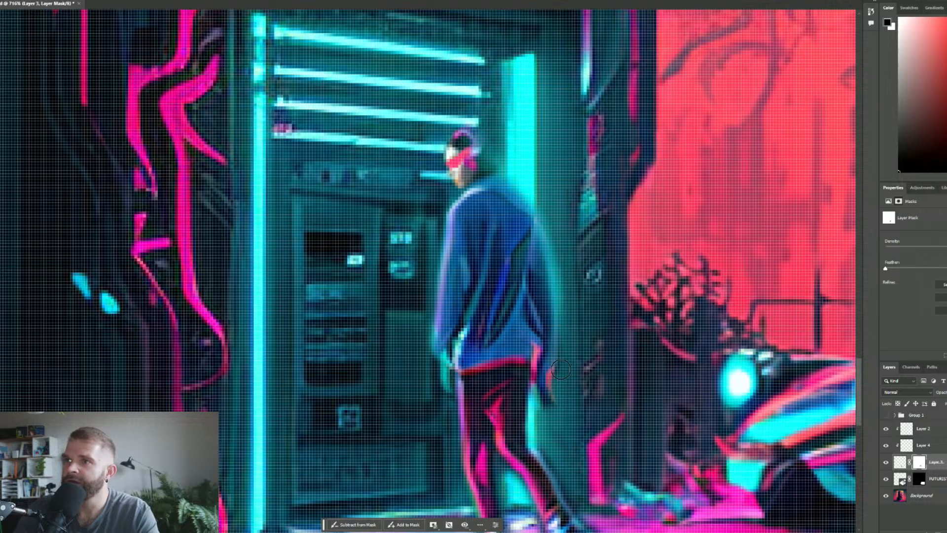
scroll(427, 320, "down", 3)
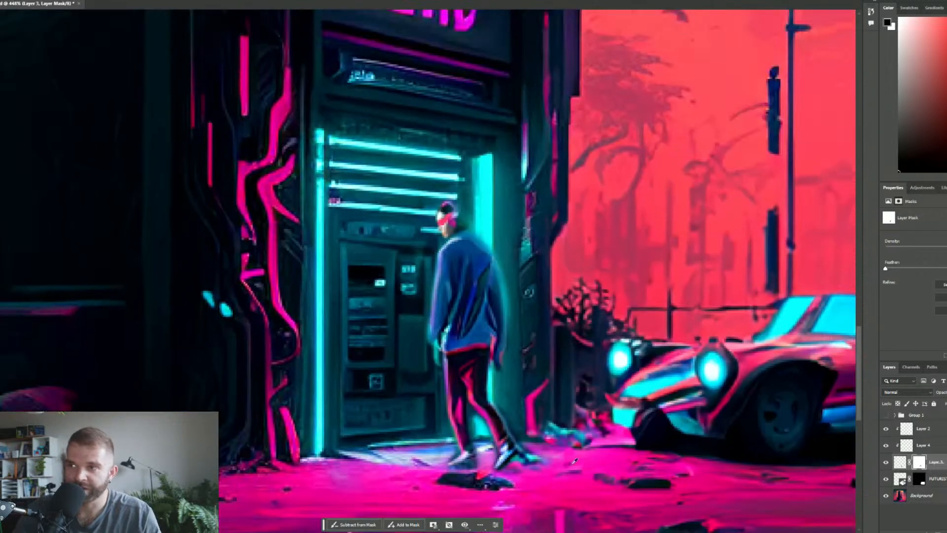
scroll(575, 503, "up", 1)
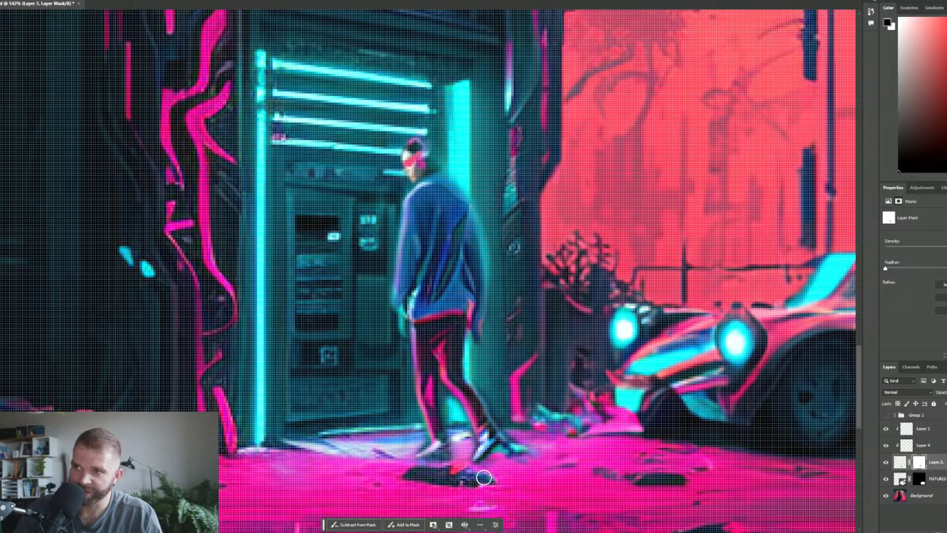
scroll(513, 482, "up", 3)
scroll(513, 482, "up", 3)
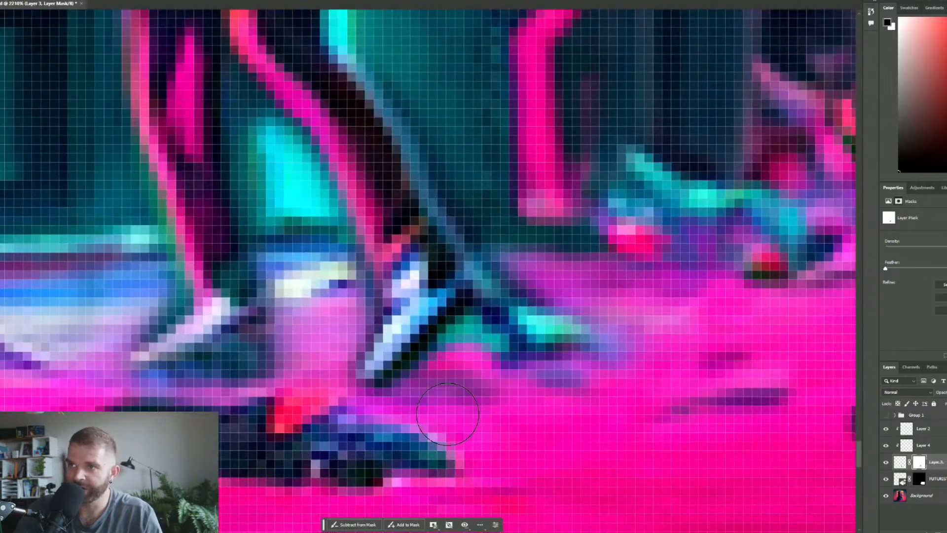
mouse_move(447, 444)
left_mouse_down()
mouse_move(568, 391)
mouse_move(524, 323)
mouse_move(485, 334)
mouse_move(508, 313)
mouse_move(615, 362)
mouse_move(521, 342)
mouse_move(519, 294)
mouse_move(665, 343)
left_mouse_up()
scroll(503, 382, "down", 10)
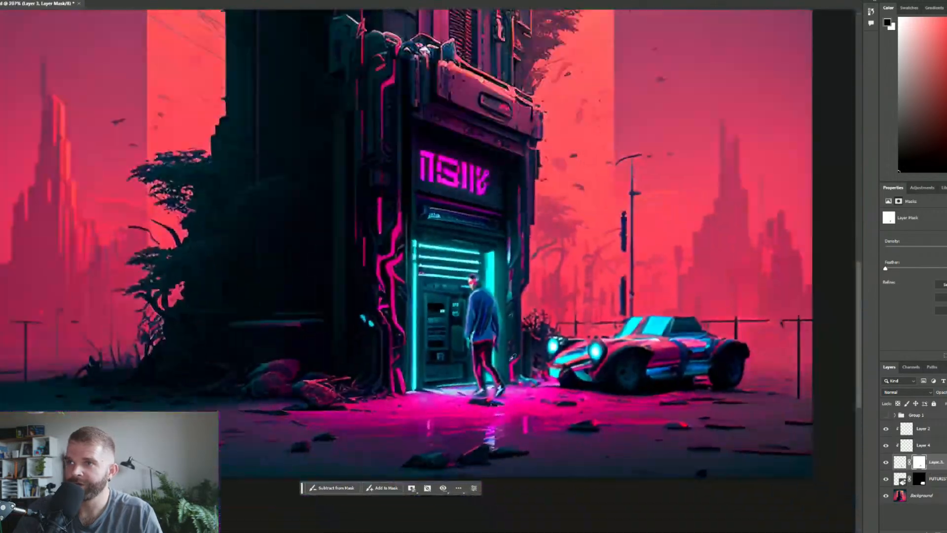
Sample the purple ground shadow beside the rear shoe as the brush colour and reduce the brush size.
scroll(499, 380, "up", 2)
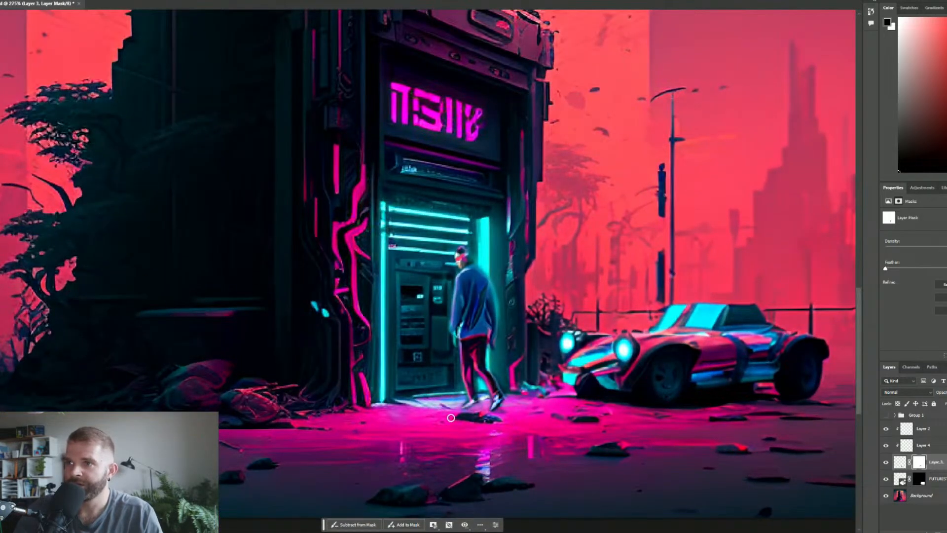
scroll(517, 436, "up", 8)
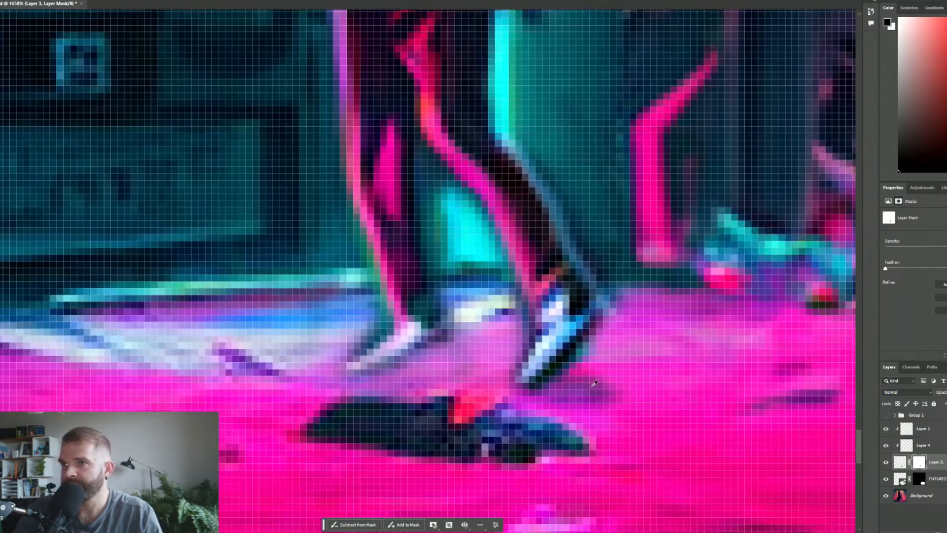
left_click(592, 387, "alt")
left_click(590, 388, "alt")
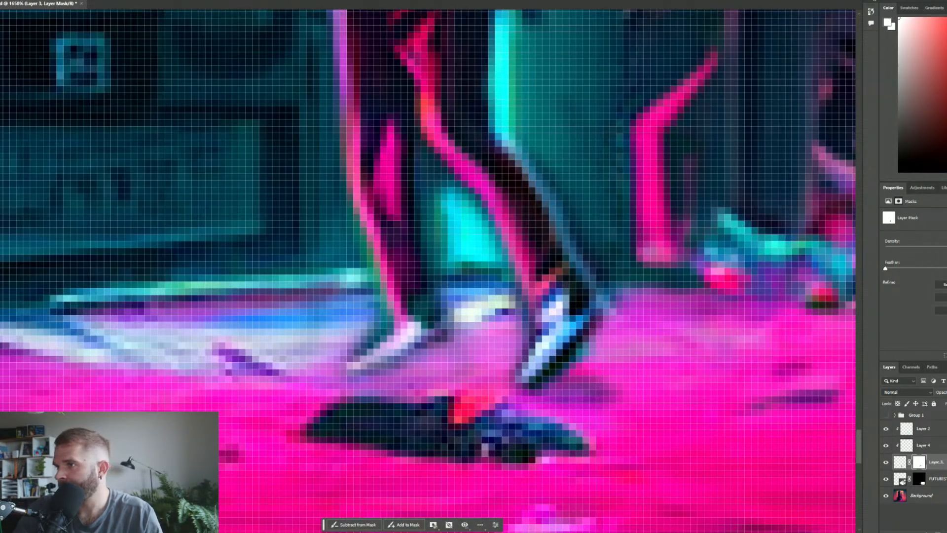
left_click(899, 461)
left_click(582, 389, "alt")
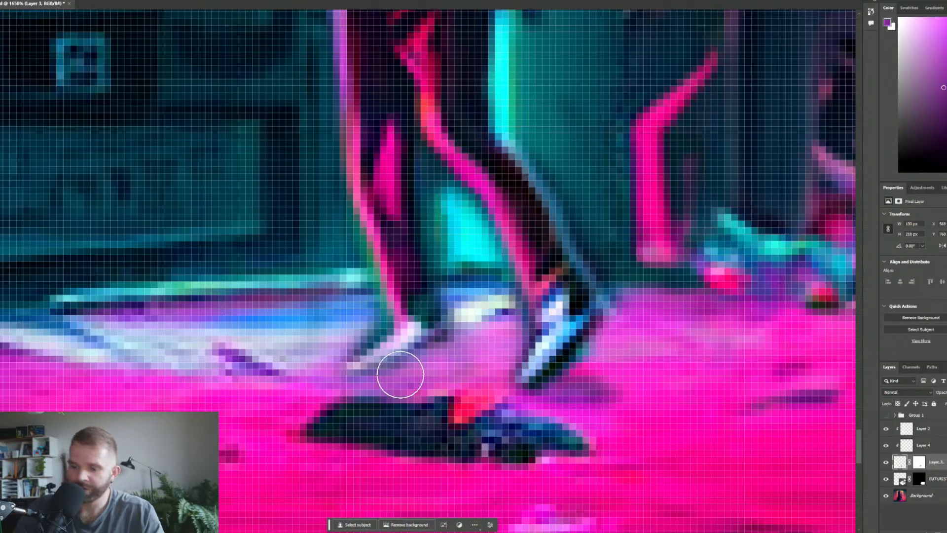
key("bracketleft")
key("bracketleft")
key("bracketleft")
key("bracketleft")
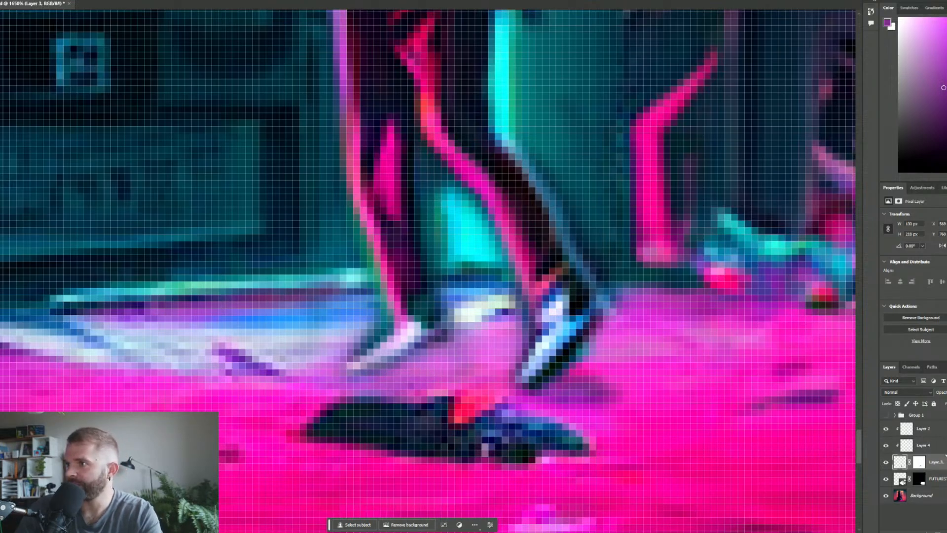
Create a new layer beneath Layer 3 and paint a small purple contact shadow under the character's front foot.
key("ctrl+shift+alt+n")
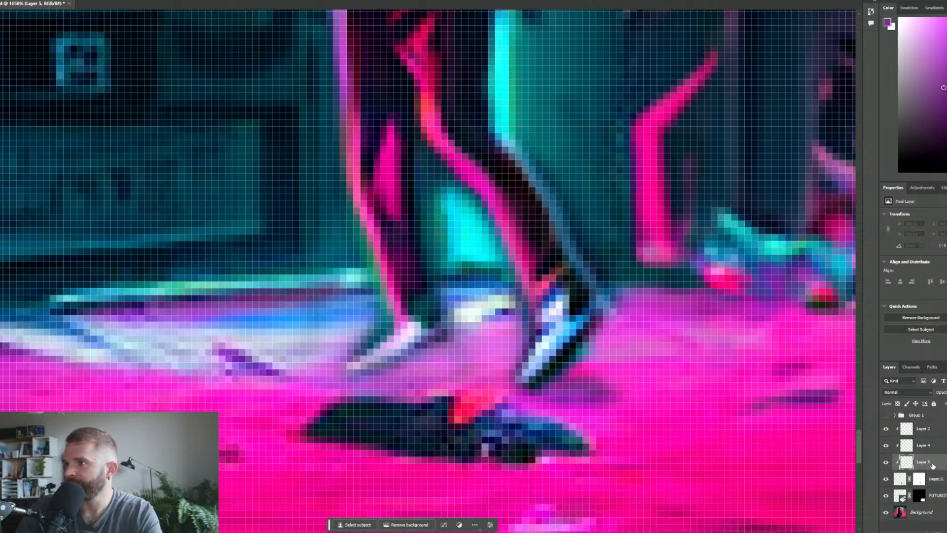
left_click_drag(932, 465, 926, 487)
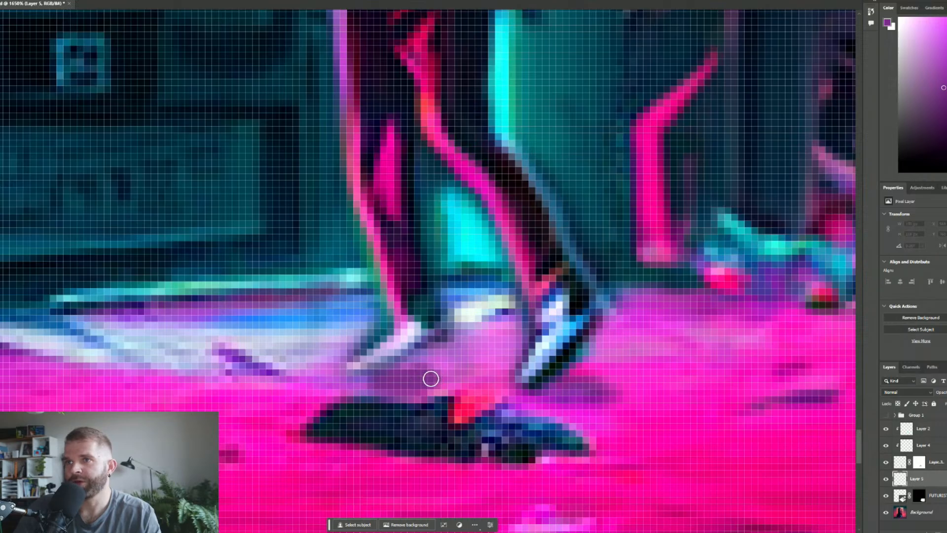
scroll(434, 378, "down", 10)
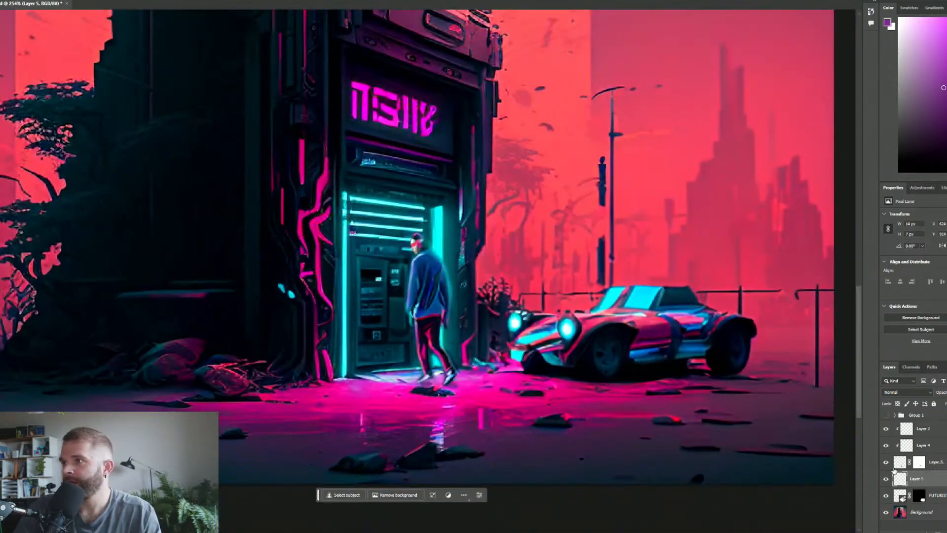
Duplicate Layer 3 with its mask and clip Layer 4 and Layer 2 to the copy.
left_click(898, 464)
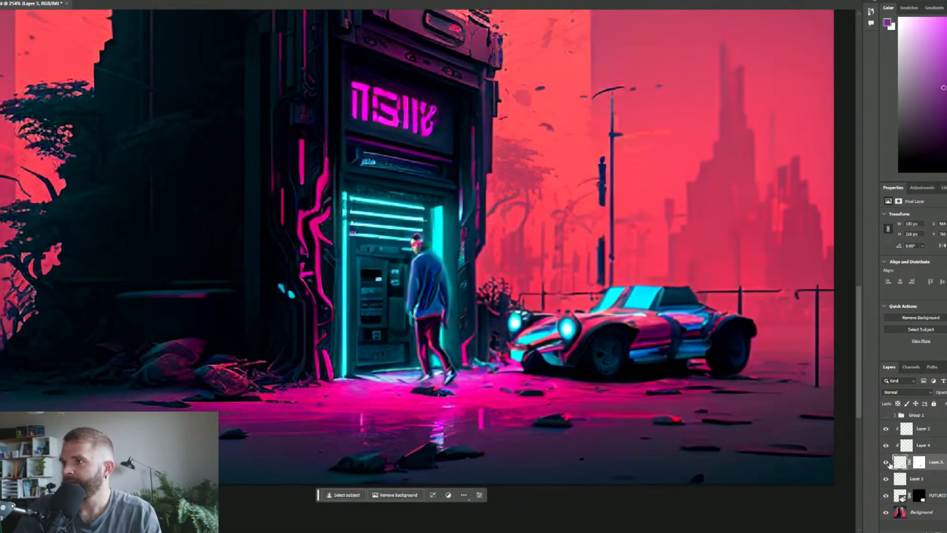
right_click(942, 464)
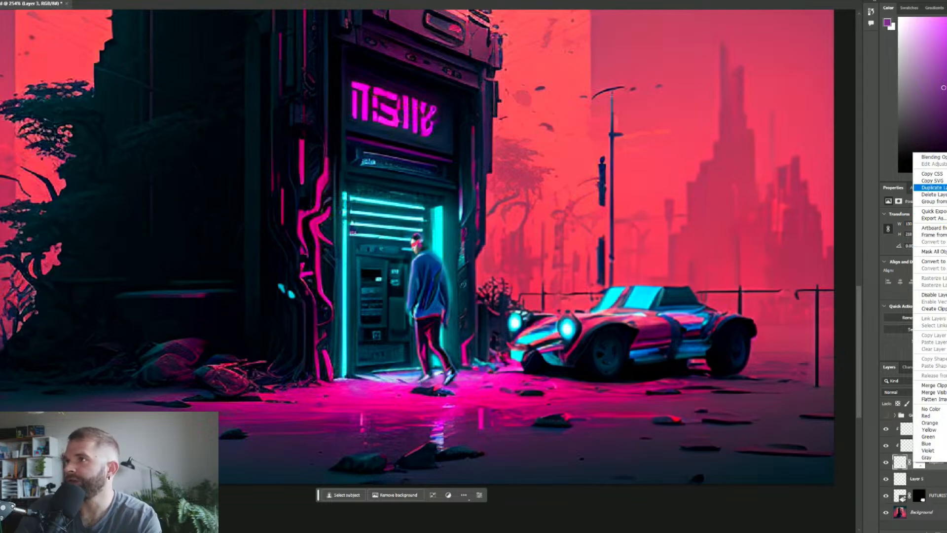
left_click(931, 187)
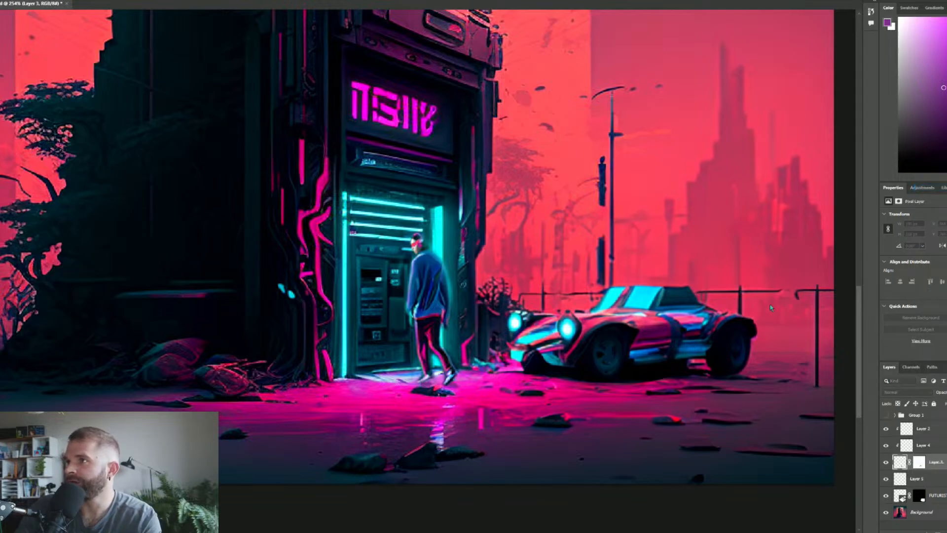
left_click(918, 445, "ctrl")
right_click(918, 445)
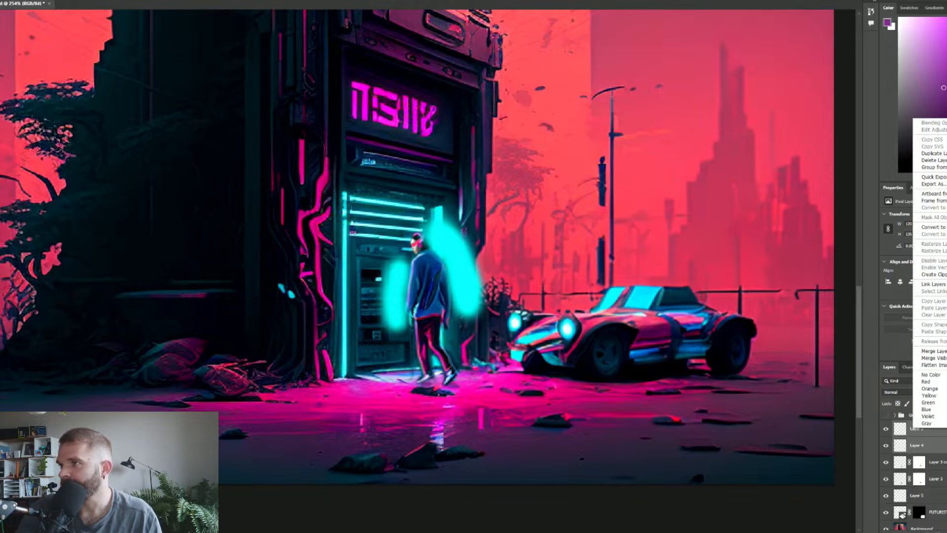
left_click(932, 274)
Apply the layer mask of the original Layer 3 beneath the copy.
left_click(922, 482)
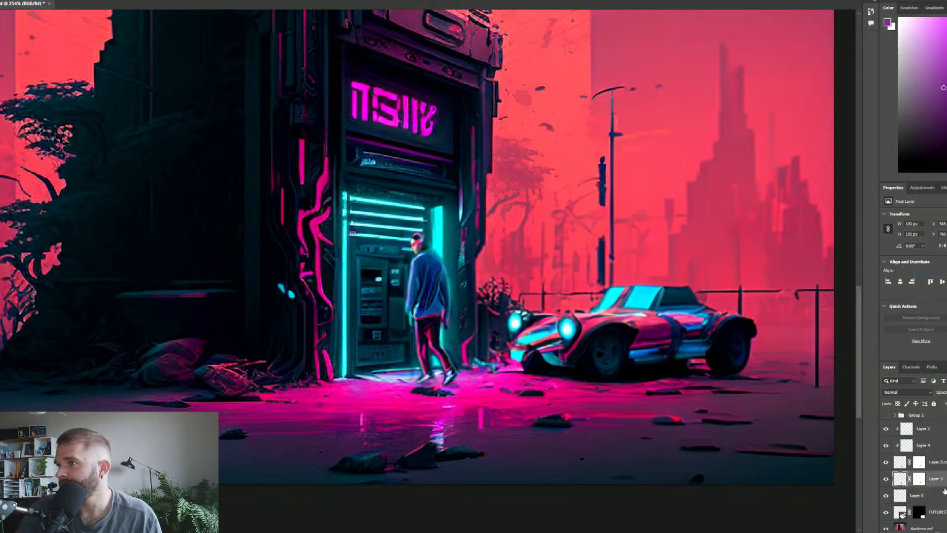
right_click(922, 480)
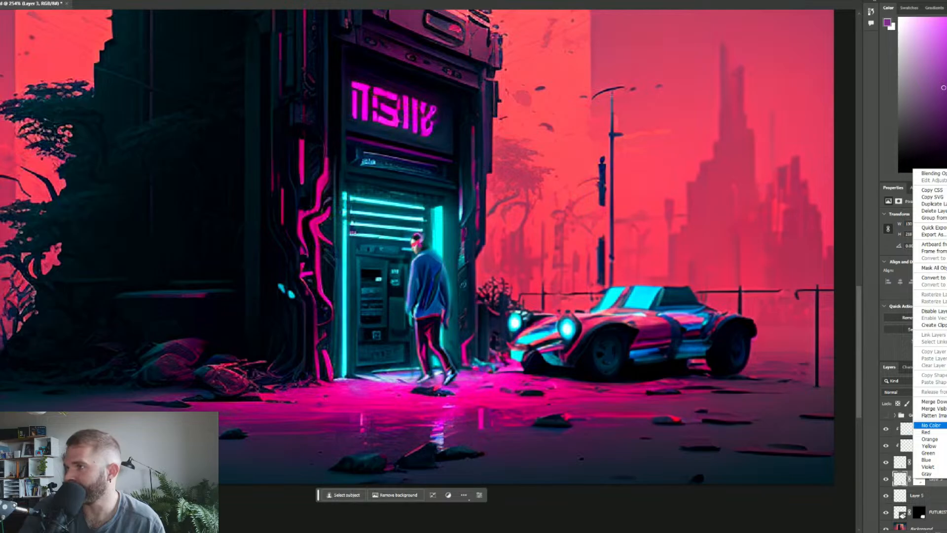
left_click(919, 481)
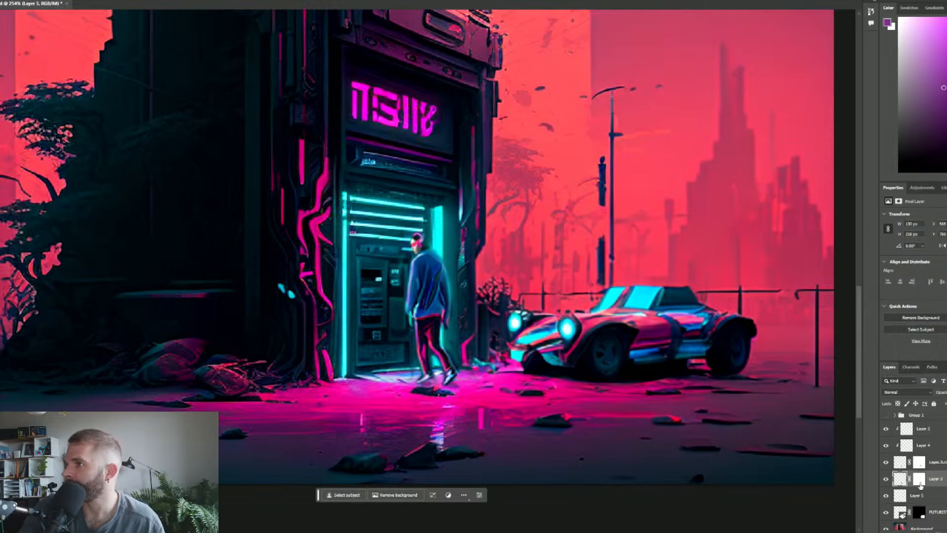
right_click(920, 482)
left_click(928, 432)
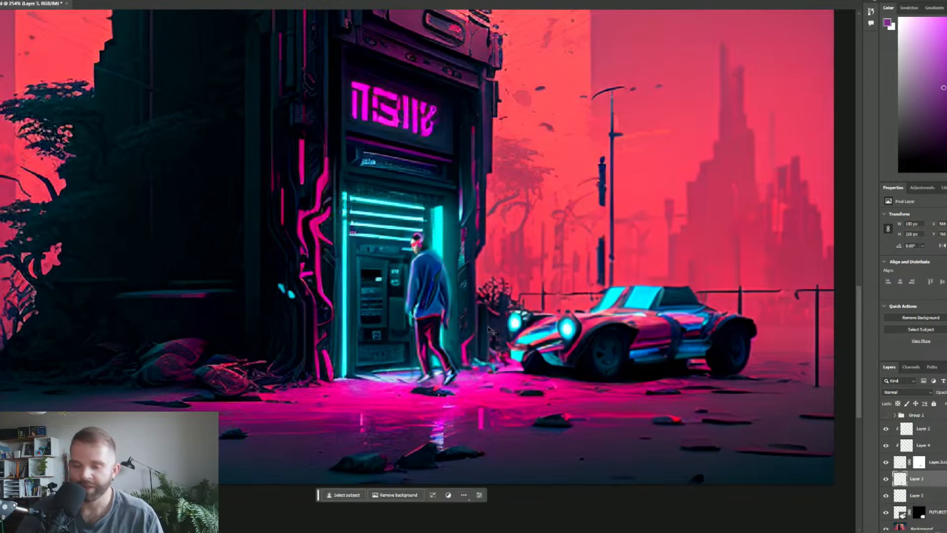
Squash Layer 3 into a flat shadow shape about 19 px high beneath the character's feet and adjust its placement.
key("ctrl+t")
left_click_drag(429, 210, 439, 395)
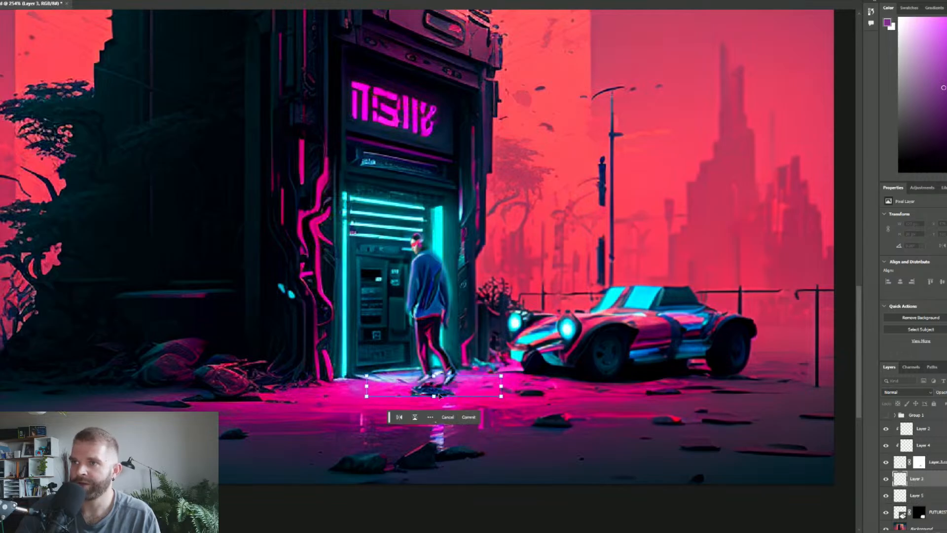
key("Return")
key("ctrl+t")
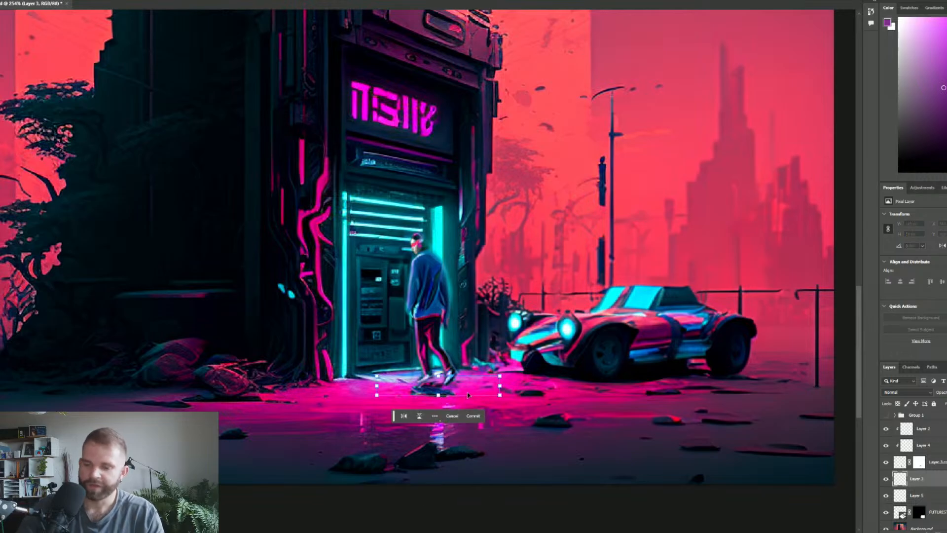
left_click_drag(500, 386, 483, 401)
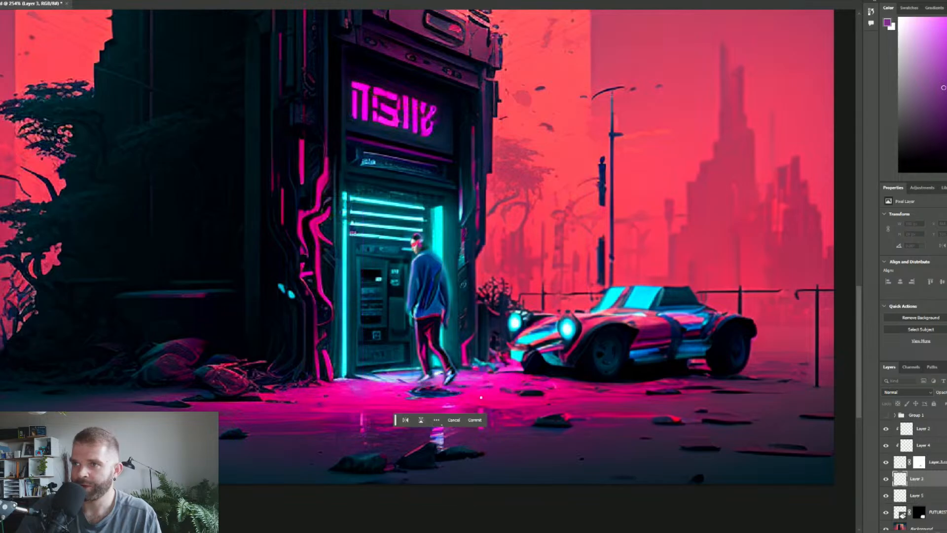
key("Return")
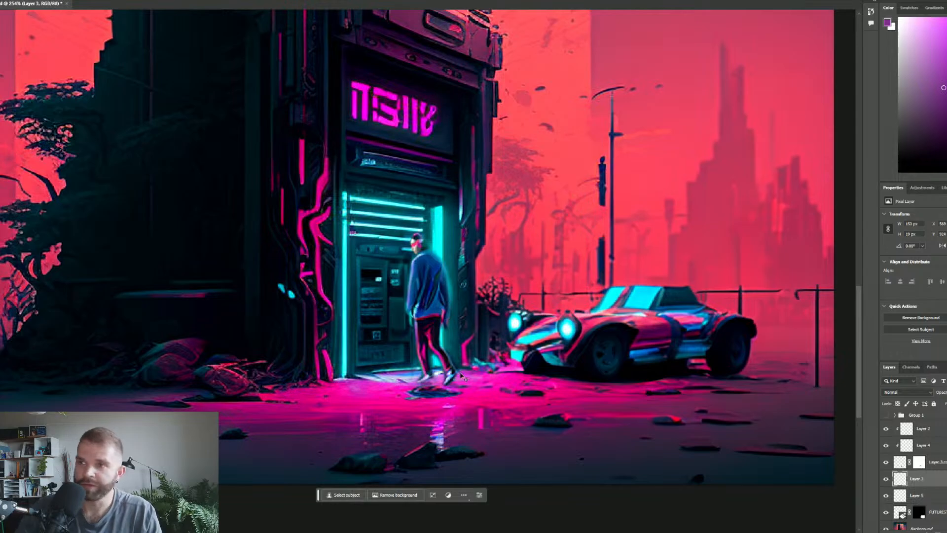
Undo the squash of Layer 3 and its mask application, keeping Layers 4 and 2 clipped to the character copy.
key("ctrl+z")
key("ctrl+z")
key("ctrl+z")
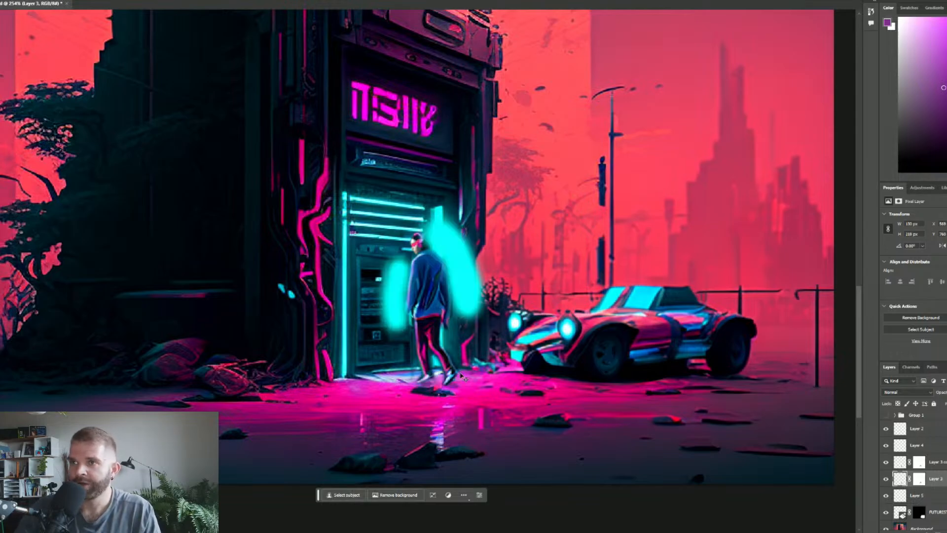
key("ctrl+shift+z")
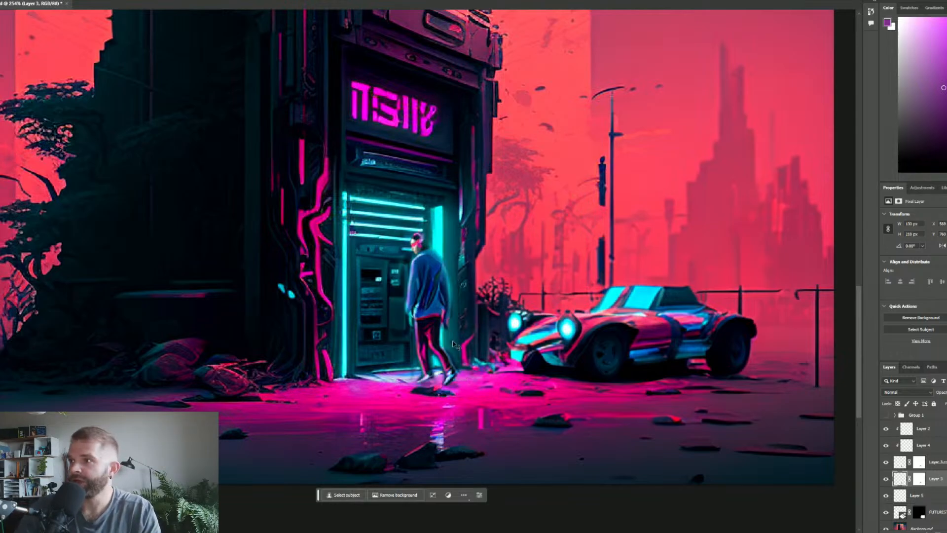
Distort Layer 3 into a slanted cast shadow lying on the ground from the character's feet toward the car's front.
key("ctrl+t")
right_click(430, 263)
left_click(461, 304)
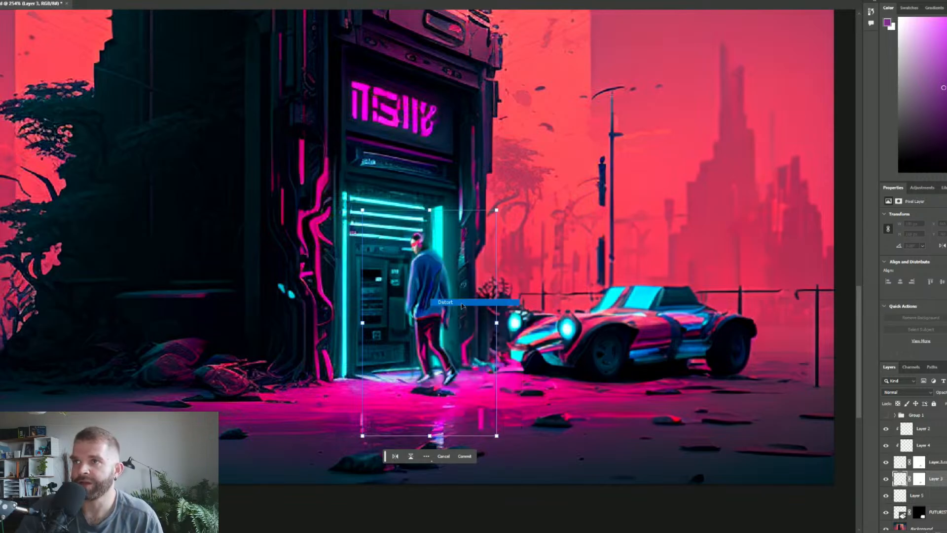
left_click_drag(430, 210, 595, 493)
left_click_drag(541, 475, 499, 412)
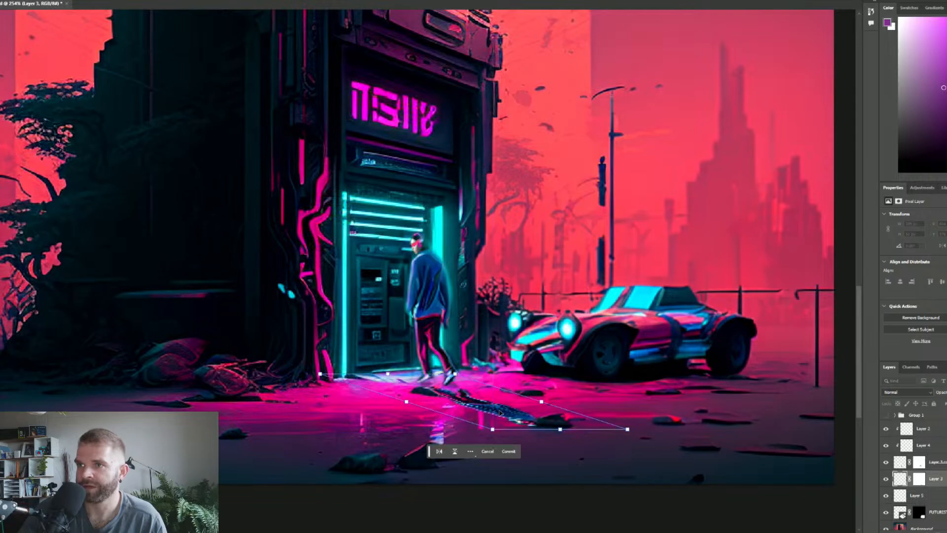
key("Return")
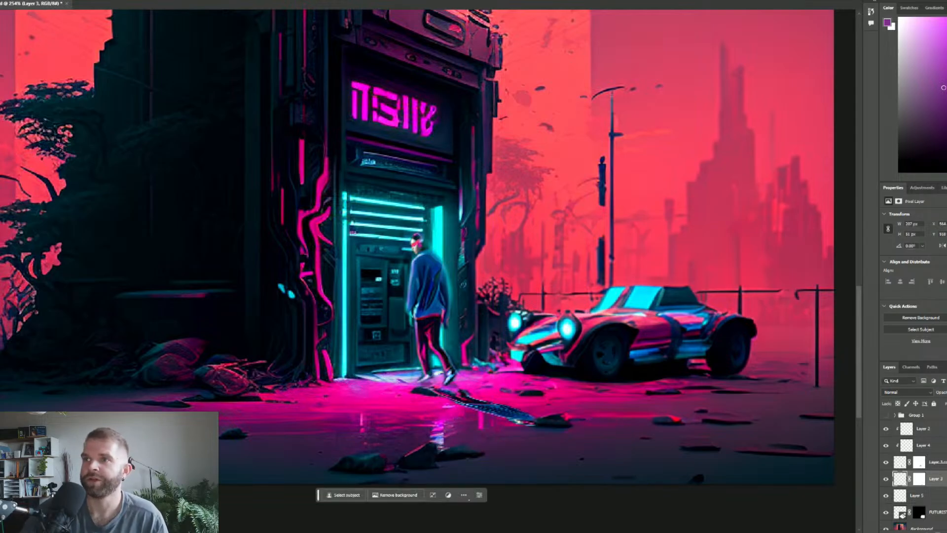
Darken the slanted shadow on Layer 3 with image adjustments, setting the Levels input black point to 141 and white point to 244.
left_click(12, 0)
mouse_move(55, 1)
left_click(98, 1)
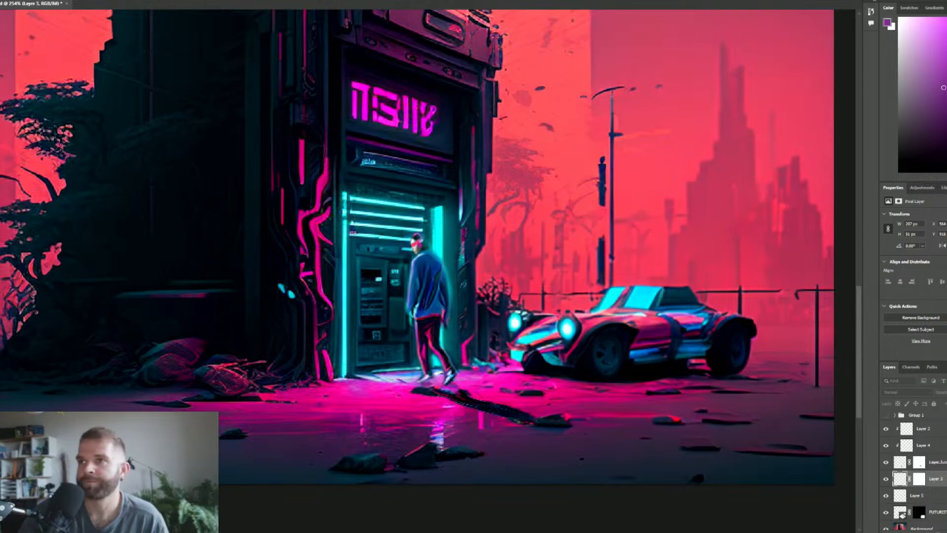
key("Return")
left_click(12, 0)
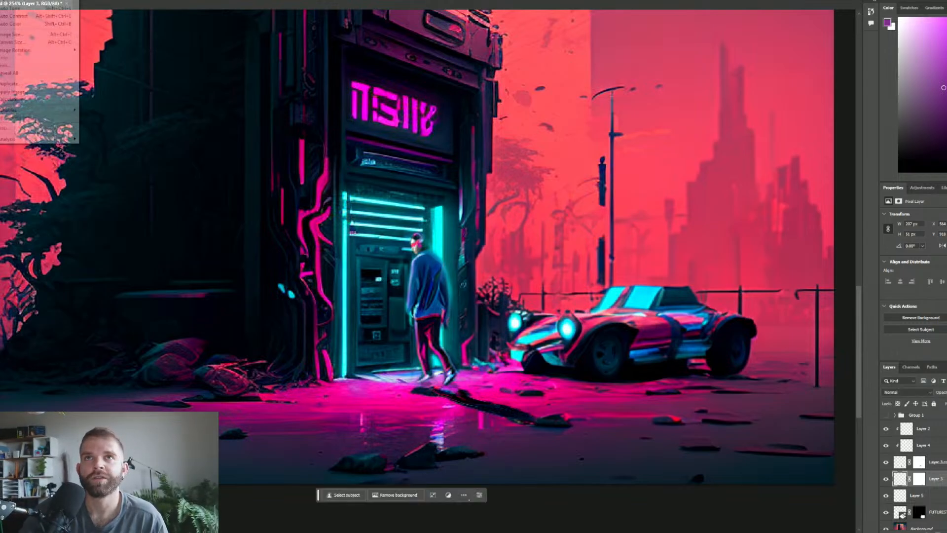
mouse_move(55, 1)
left_click(101, 5)
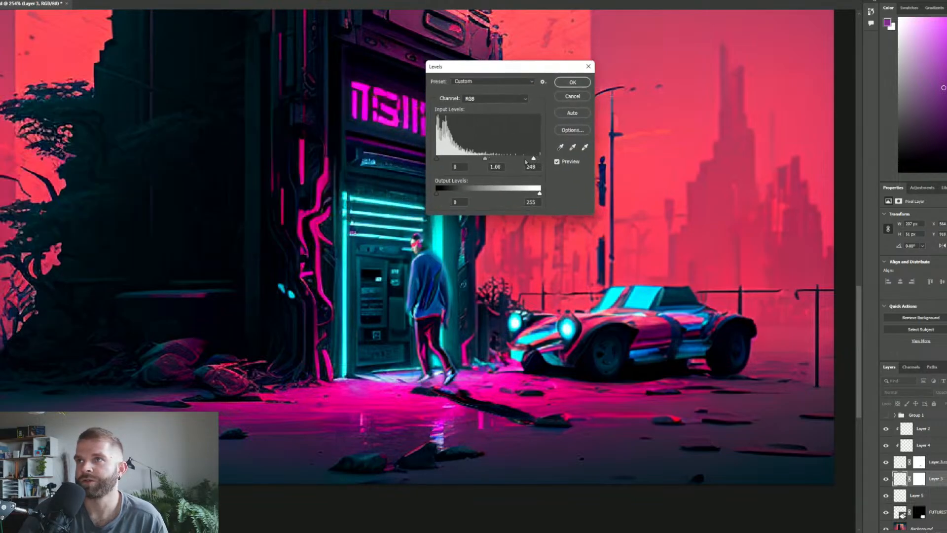
mouse_move(532, 158)
left_mouse_down()
mouse_move(472, 158)
mouse_move(530, 158)
left_mouse_up()
left_click_drag(437, 161, 496, 164)
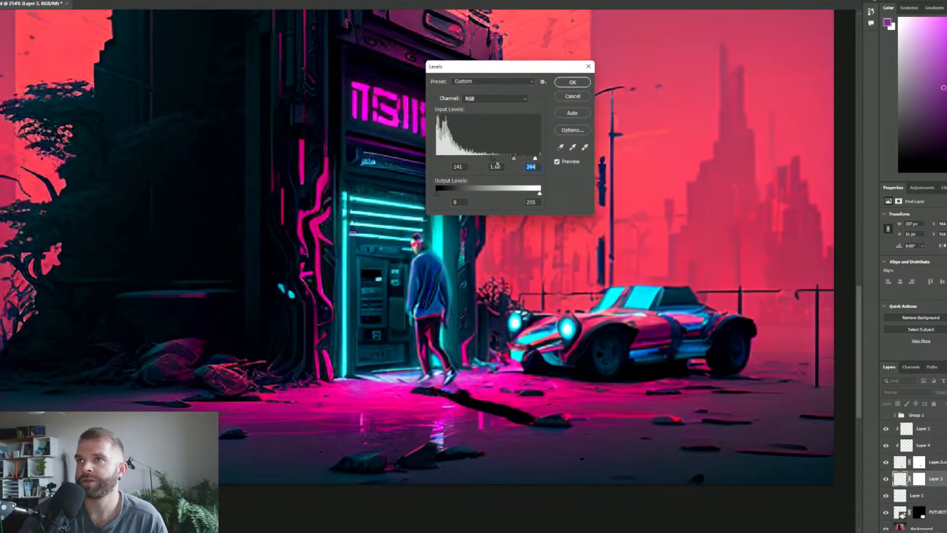
left_click(568, 82)
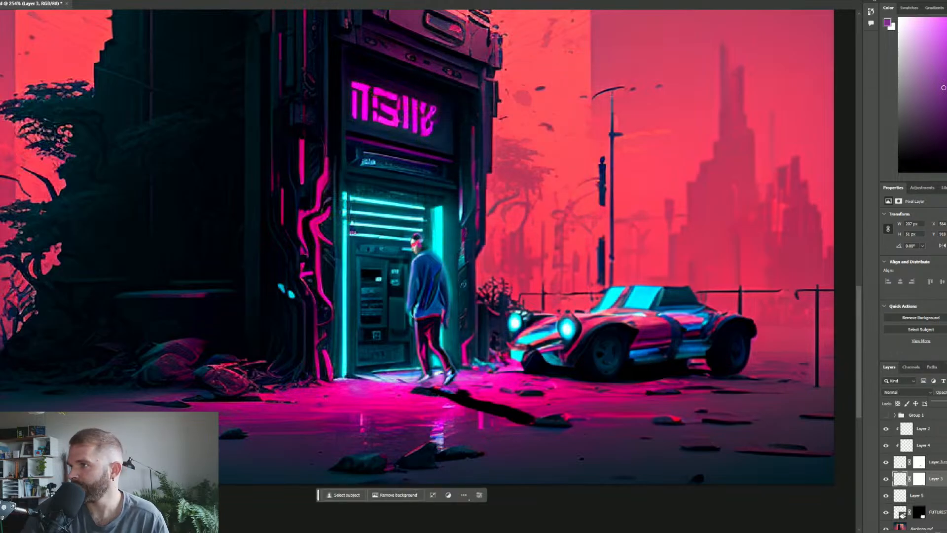
Lower the slanted shadow's opacity and hide its Layer 3.
left_click_drag(946, 403, 943, 403)
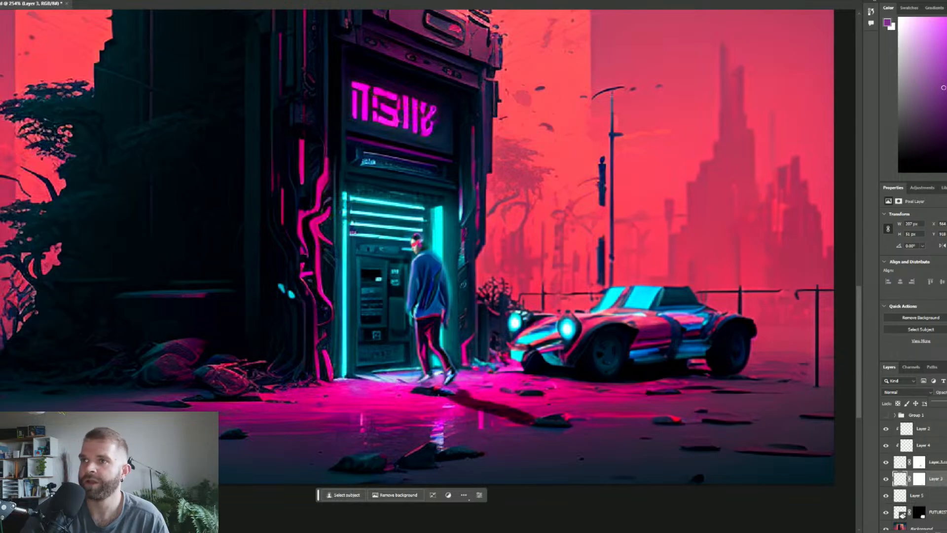
left_click(886, 478)
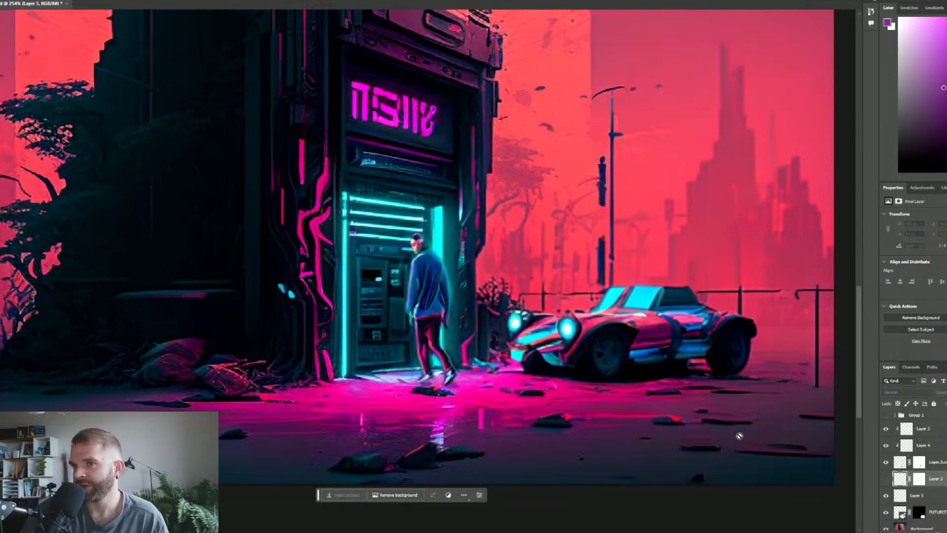
left_click(886, 464)
left_click(886, 464)
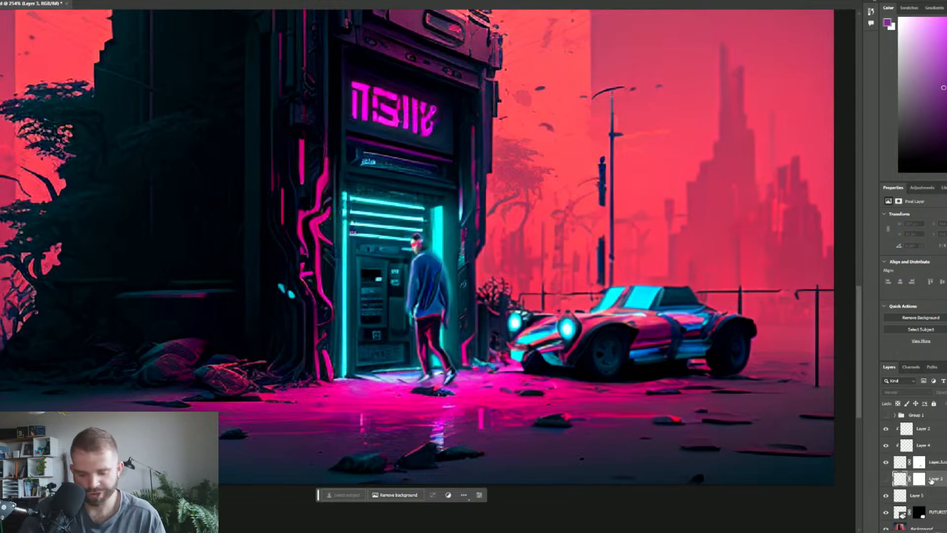
Paste the squashed character shape in place beneath the feet on a new layer above the hidden Layer 3.
key("ctrl+j")
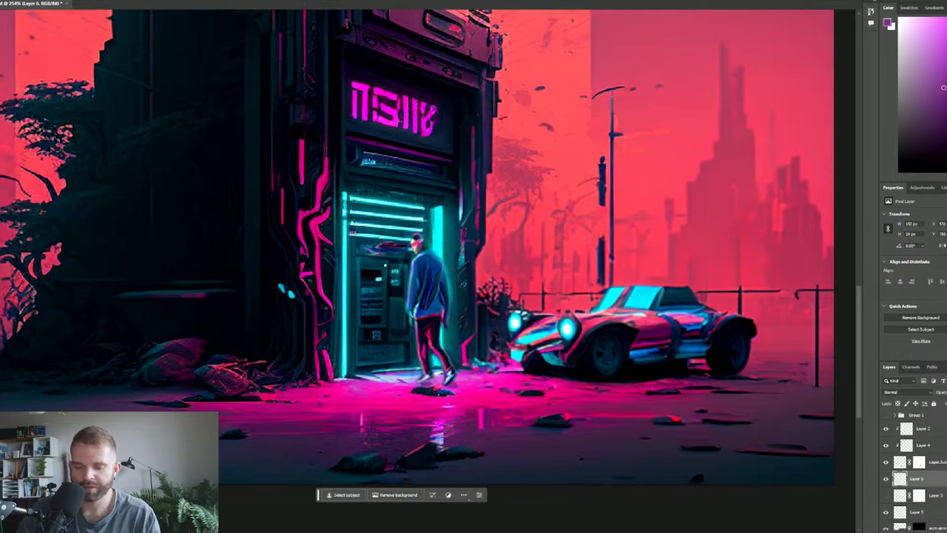
key("ctrl+z")
key("ctrl+shift+v")
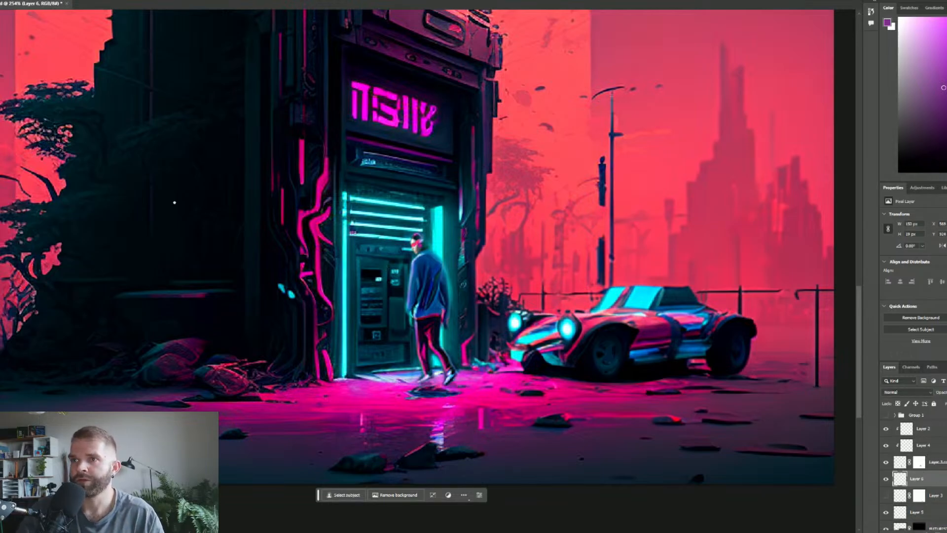
Turn the pasted flat shadow shape black with Levels by raising the input black point.
left_click(2, 0)
mouse_move(37, 0)
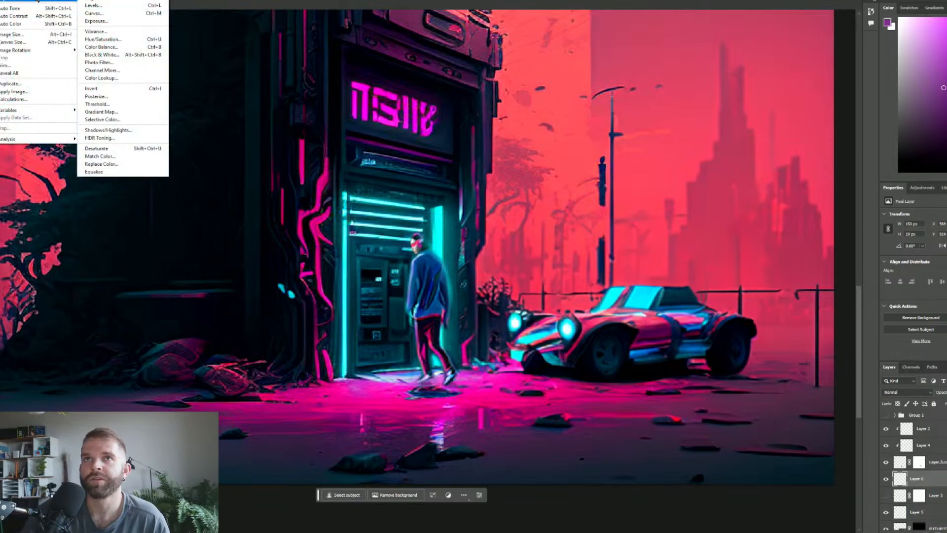
left_click(139, 5)
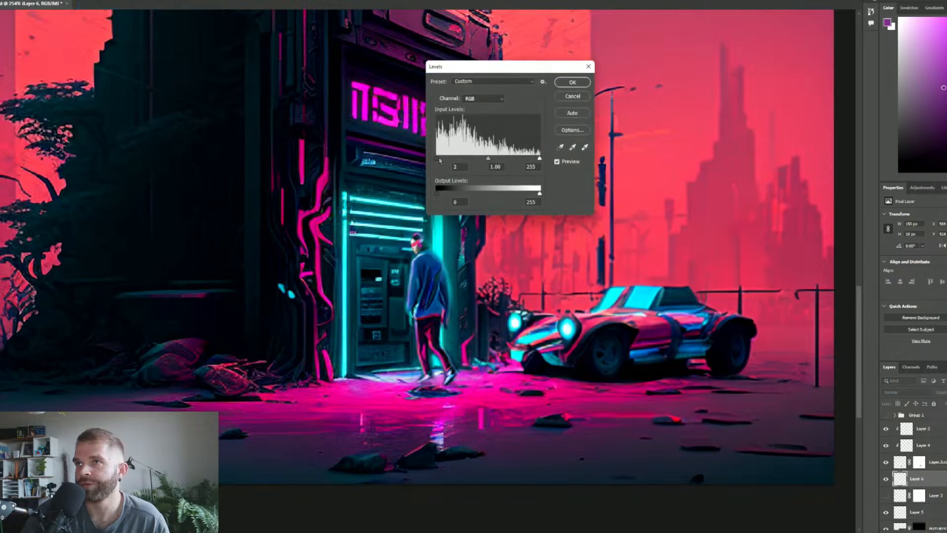
left_click_drag(439, 160, 558, 165)
left_click(586, 82)
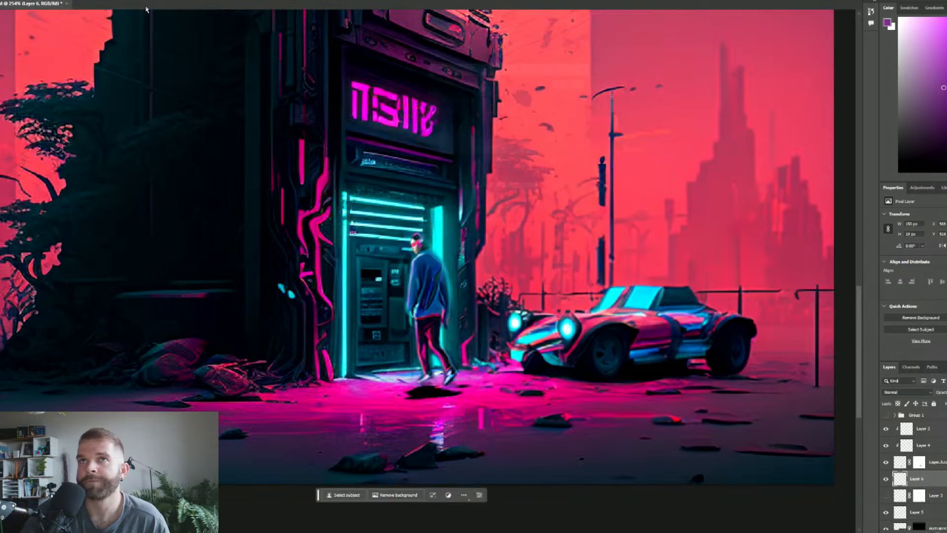
Apply a Motion Blur with angle 0° and distance 24 pixels to the flat shadow and lower its layer opacity.
left_click(64, 0)
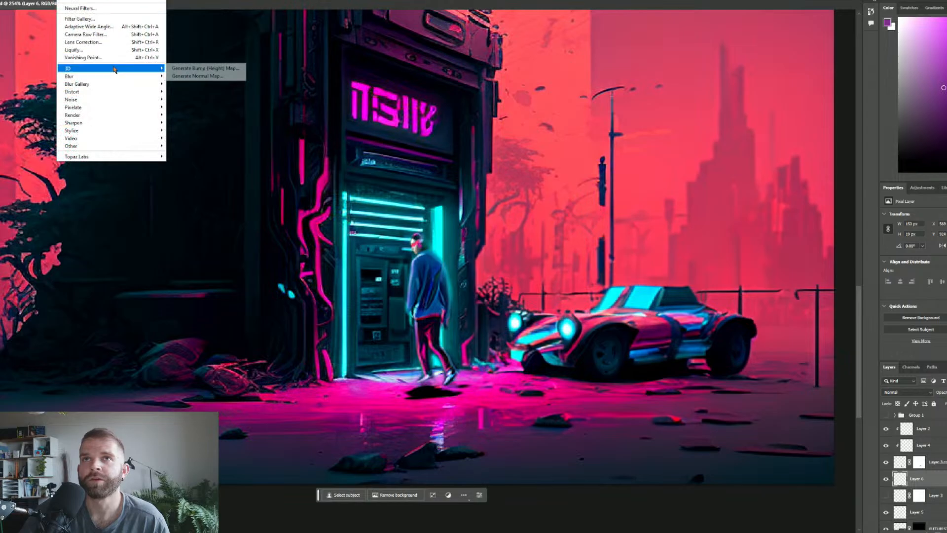
mouse_move(121, 86)
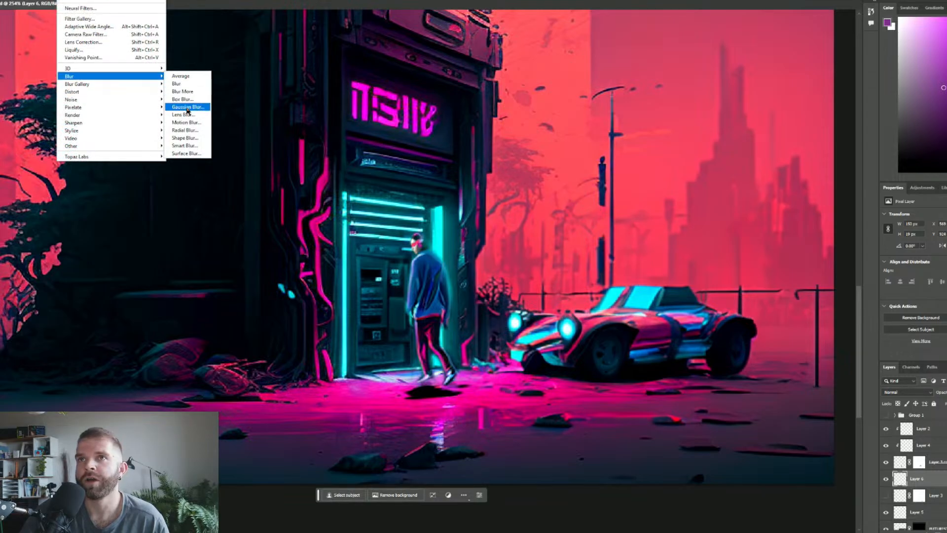
left_click(195, 124)
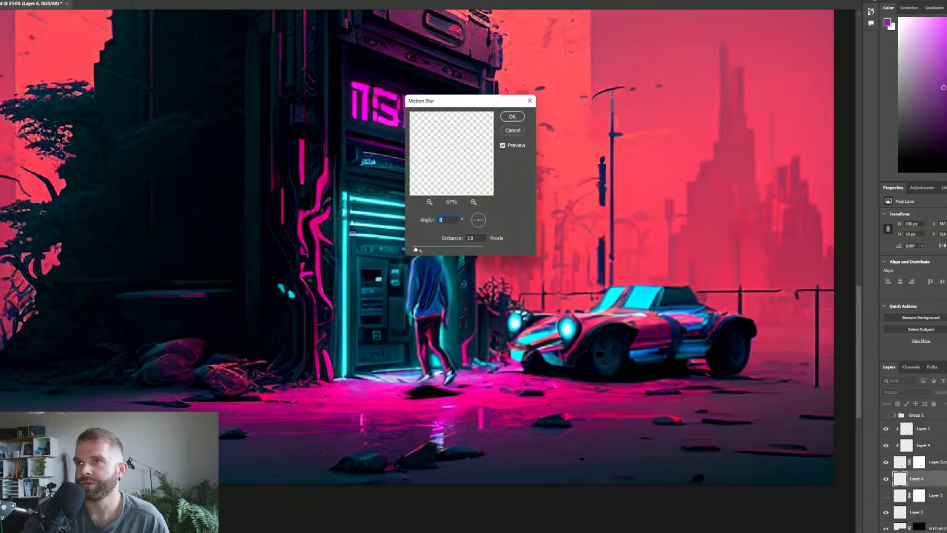
left_click(418, 250)
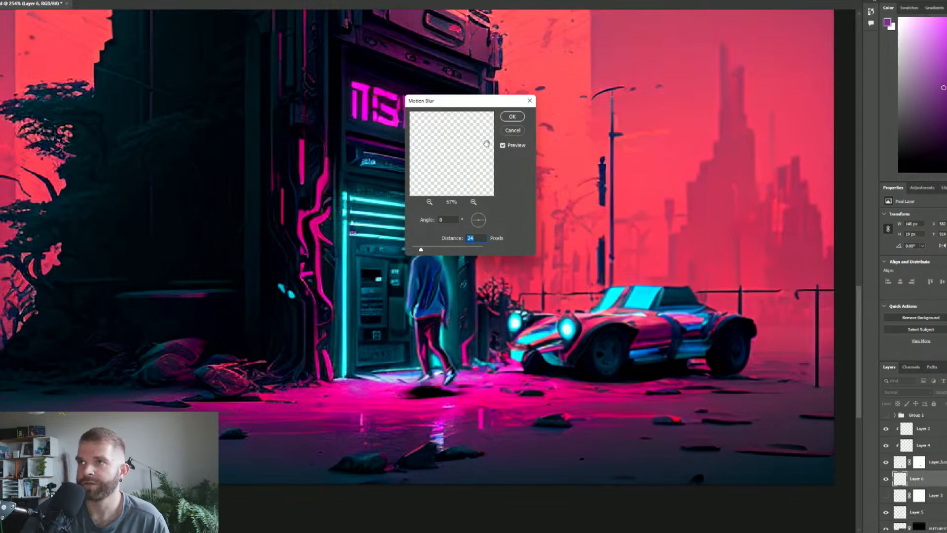
left_click(512, 117)
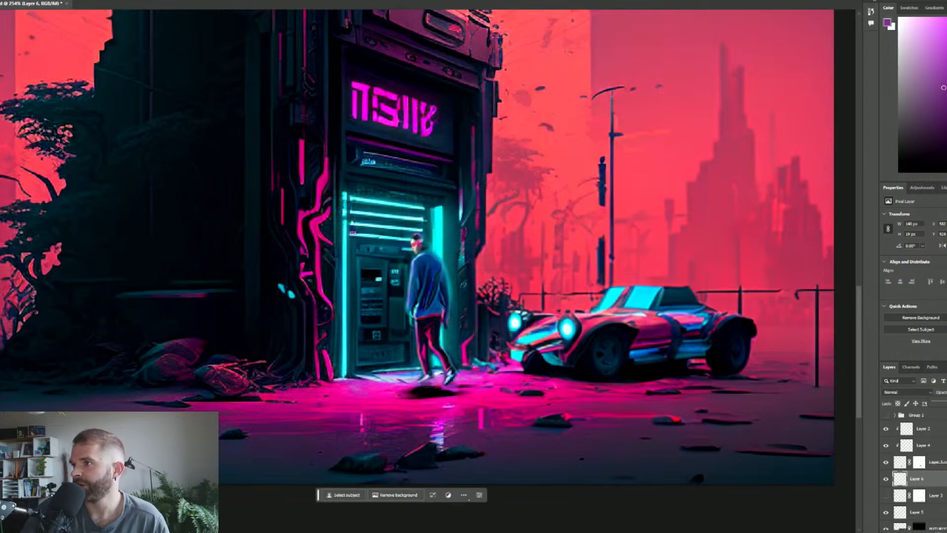
left_click_drag(946, 402, 933, 401)
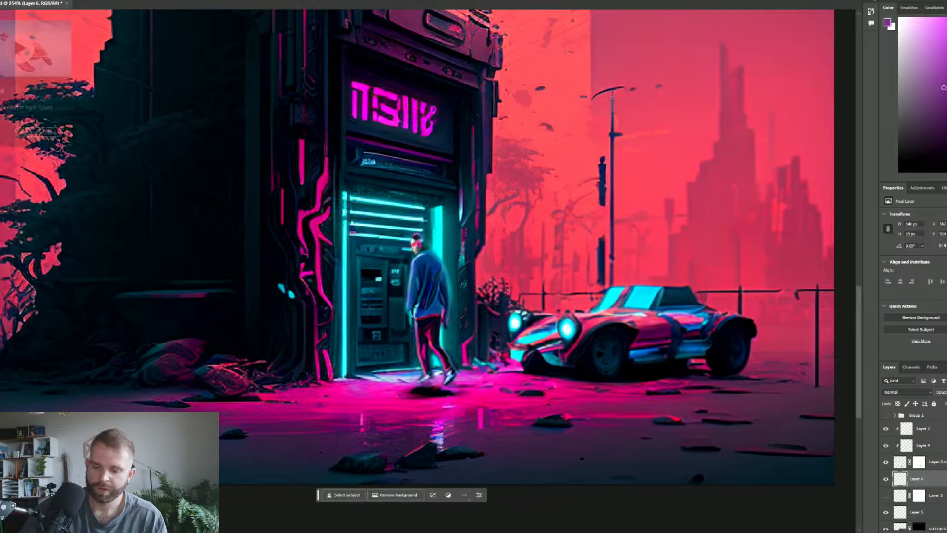
Paint a sampled near-black shadow beneath the car on a new layer above the car layer and adjust its opacity.
key("ctrl+0")
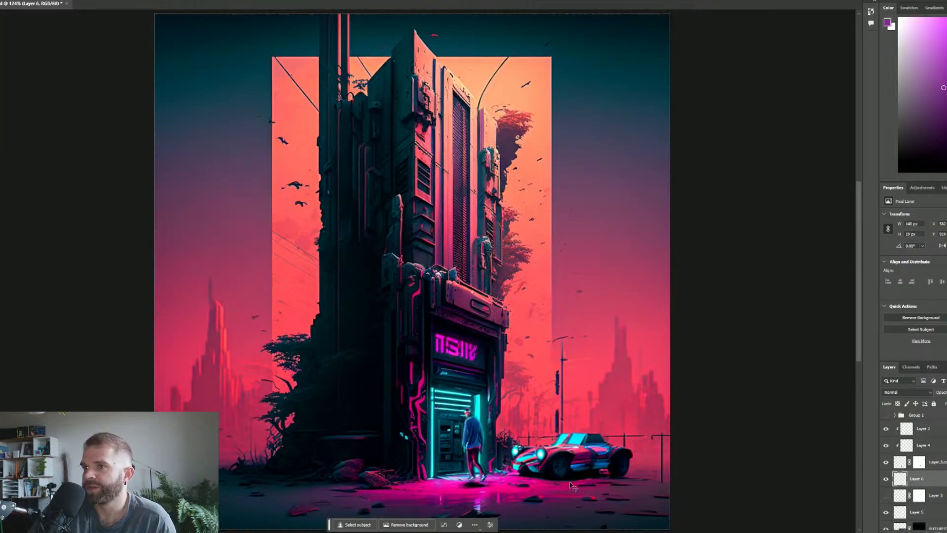
scroll(931, 502, "down", 2)
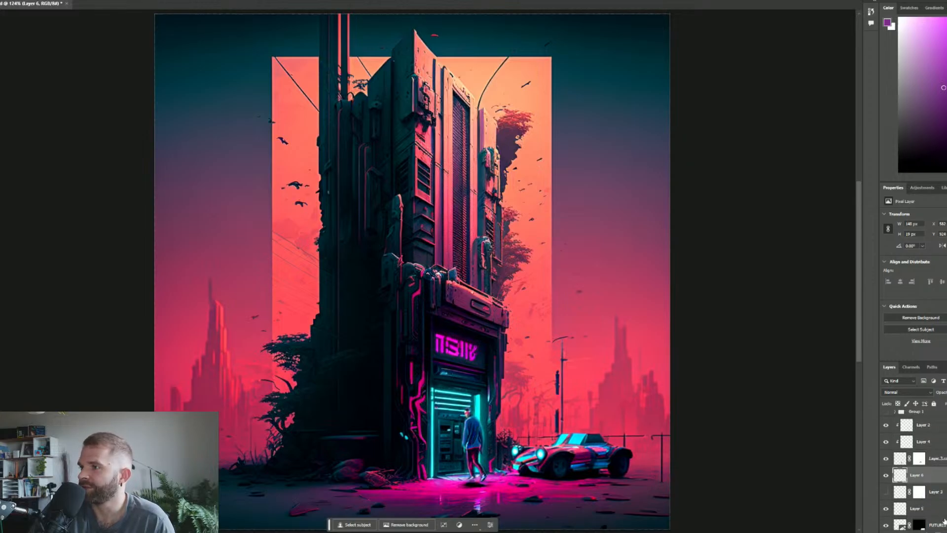
left_click(937, 524)
key("ctrl+shift+alt+n")
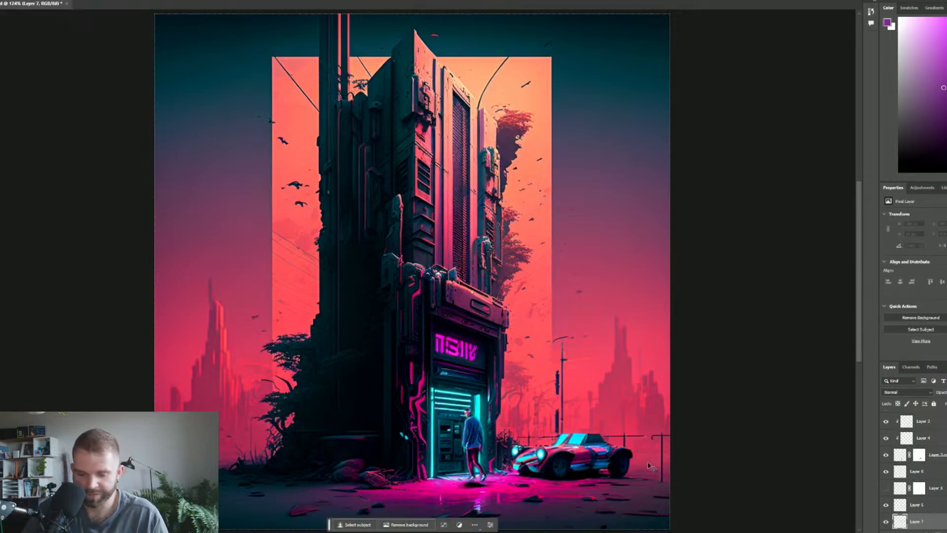
left_click(534, 476, "alt")
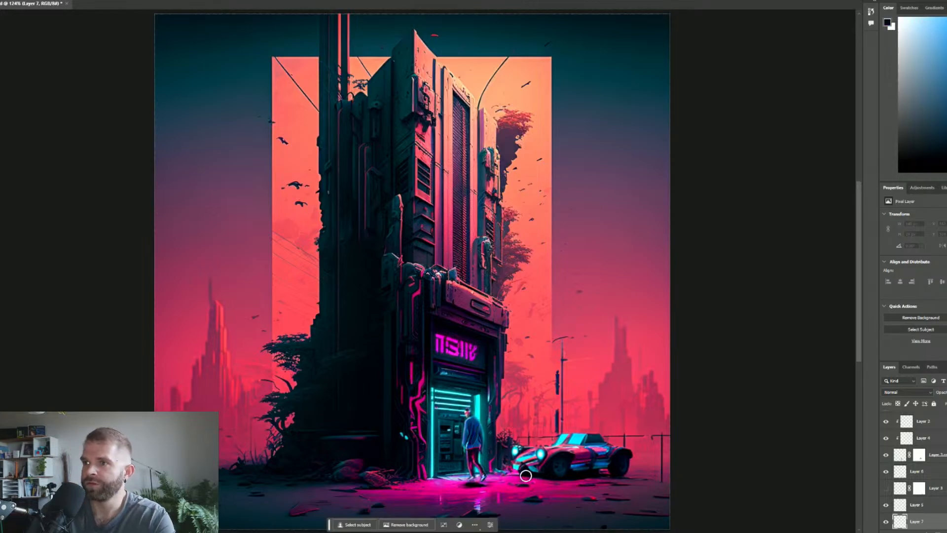
left_click_drag(522, 477, 604, 476)
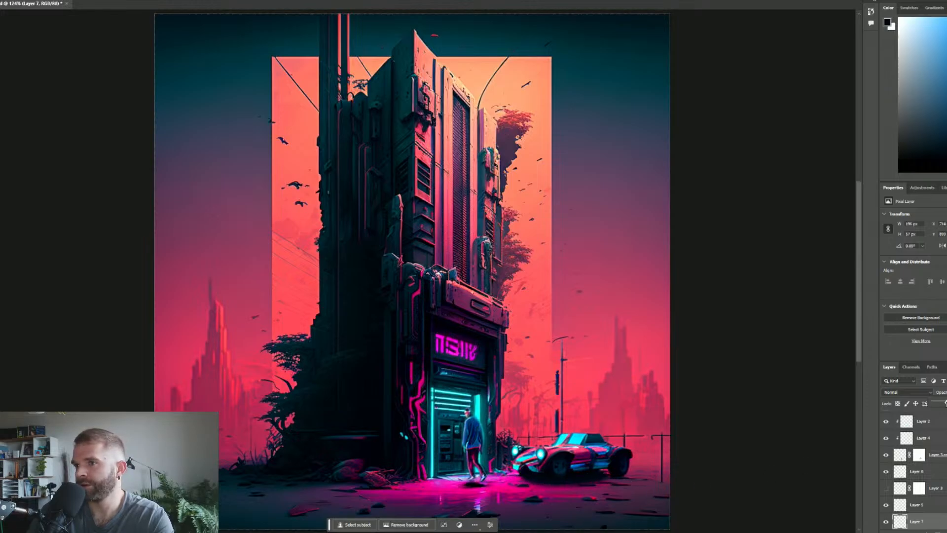
left_click_drag(946, 404, 945, 403)
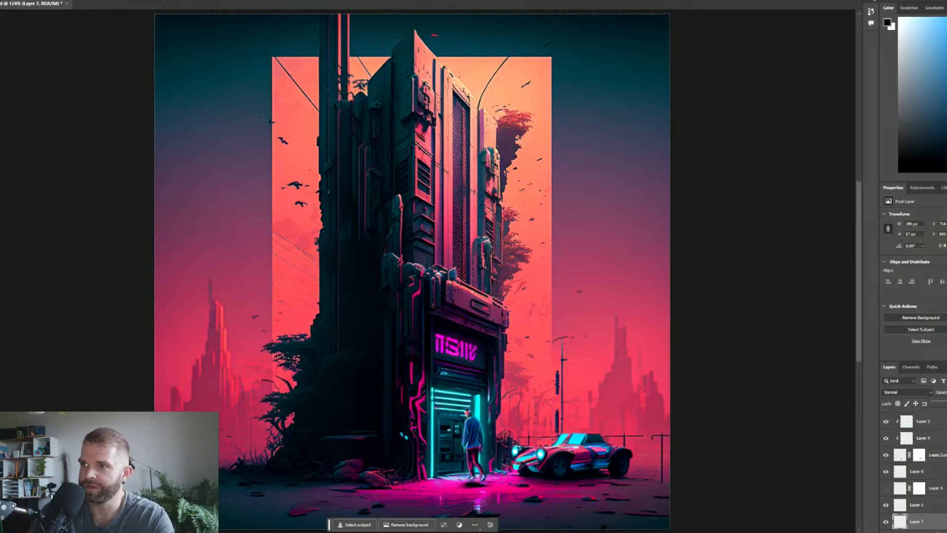
Group every layer above the Background, from the generated car layer up to Group 1, into one group.
scroll(577, 491, "up", 3)
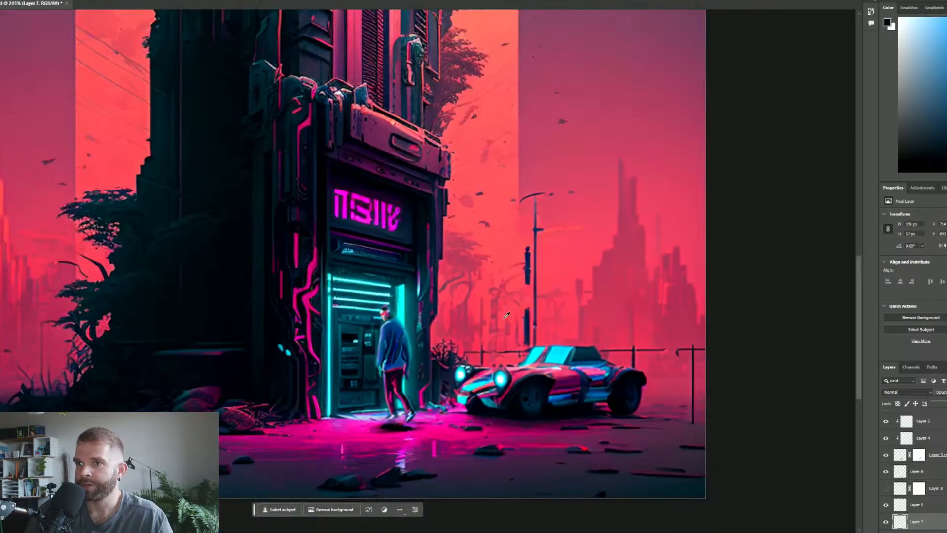
scroll(523, 355, "up", 1)
scroll(911, 489, "down", 2)
left_click(927, 502)
scroll(944, 503, "up", 2)
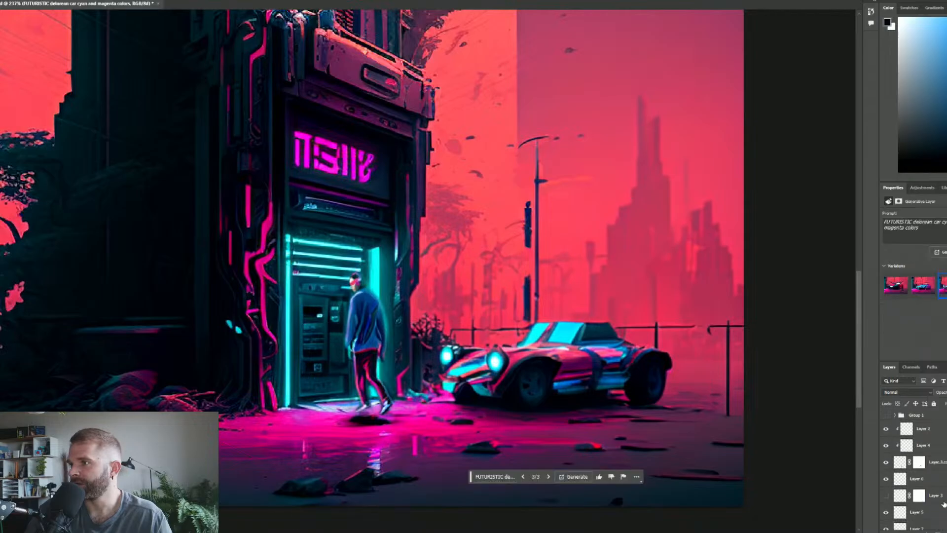
left_click(927, 415, "shift")
key("ctrl+alt+a")
key("ctrl+g")
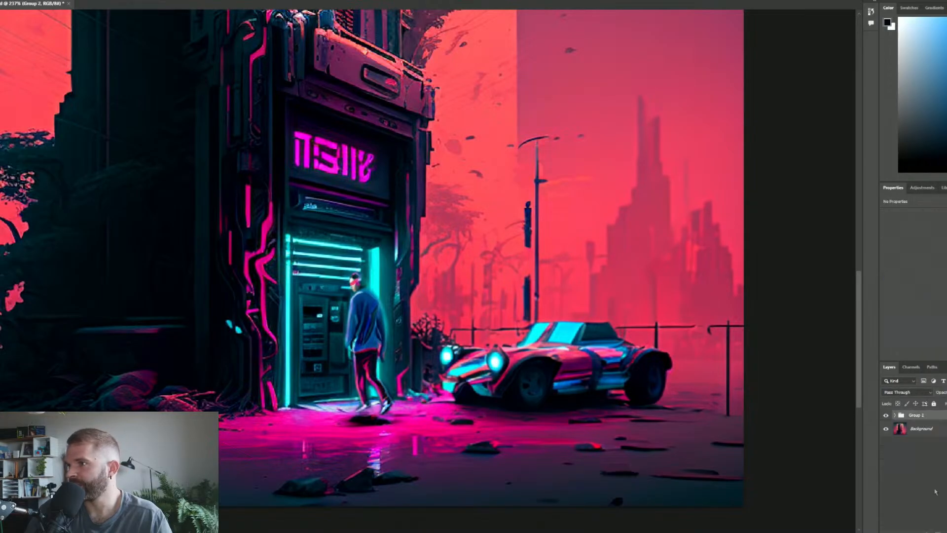
Toggle the new group's visibility to compare the image with and without the added car and character.
left_click(887, 415)
left_click(886, 414)
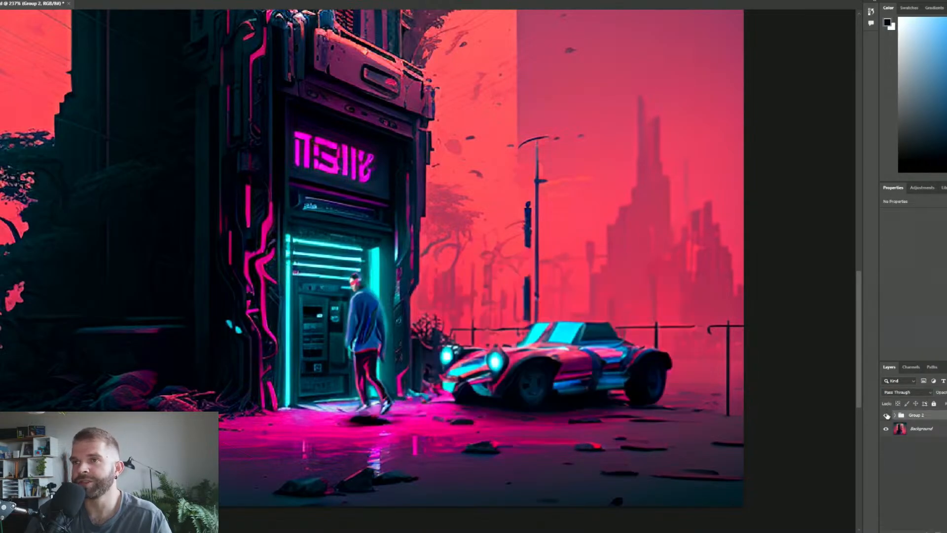
left_click(886, 415)
left_click(886, 414)
left_click(886, 415)
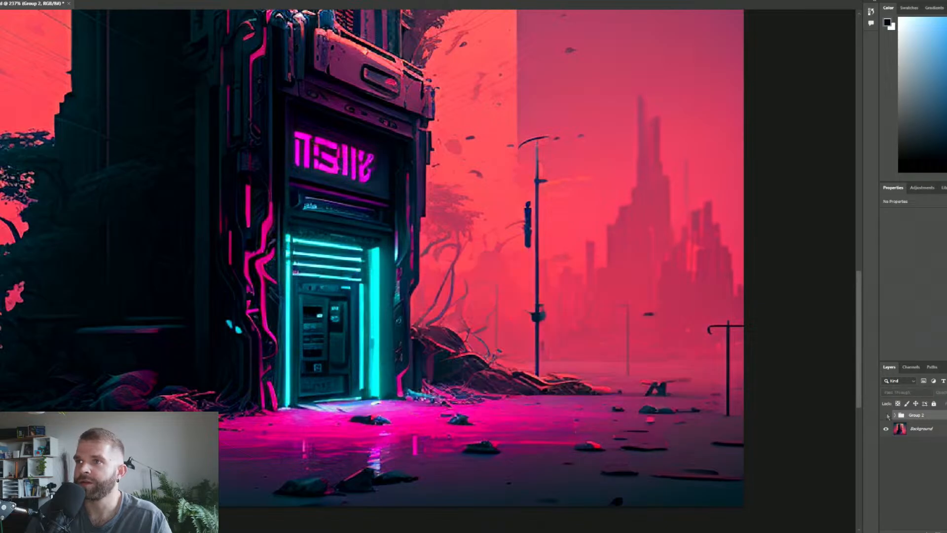
Switch Group 2 off and on repeatedly to examine the edited scene against the original Background.
left_click(886, 415)
left_click(886, 415)
left_click(886, 415)
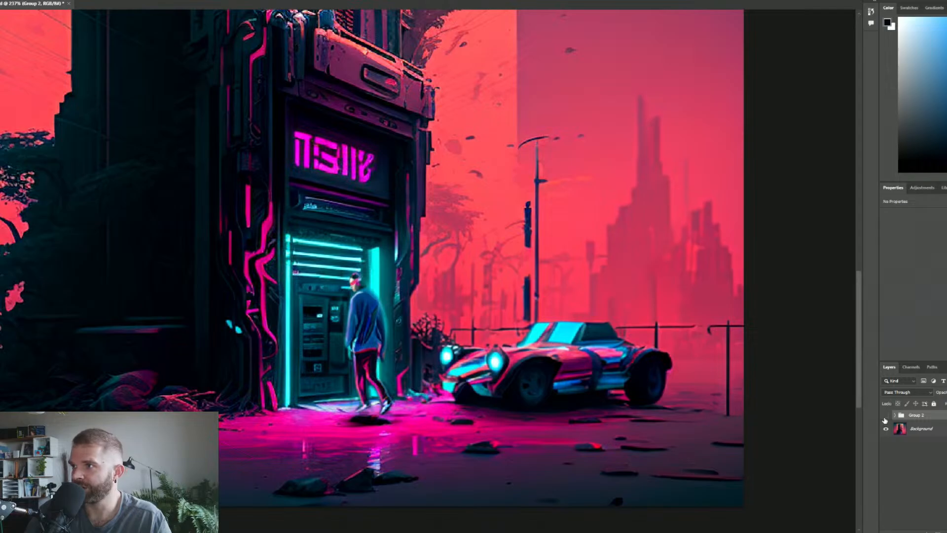
left_click(886, 414)
left_click(886, 415)
left_click(885, 416)
left_click(886, 416)
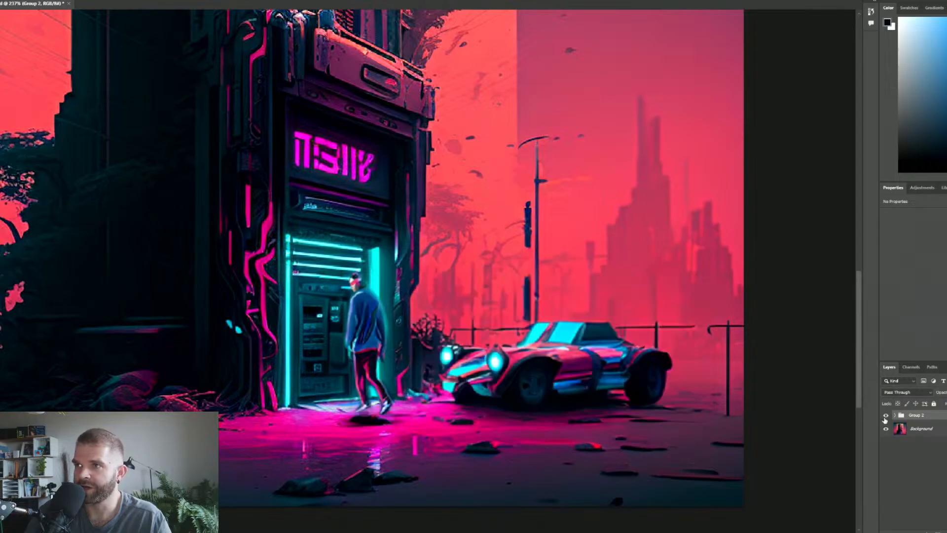
left_click(885, 416)
left_click(886, 415)
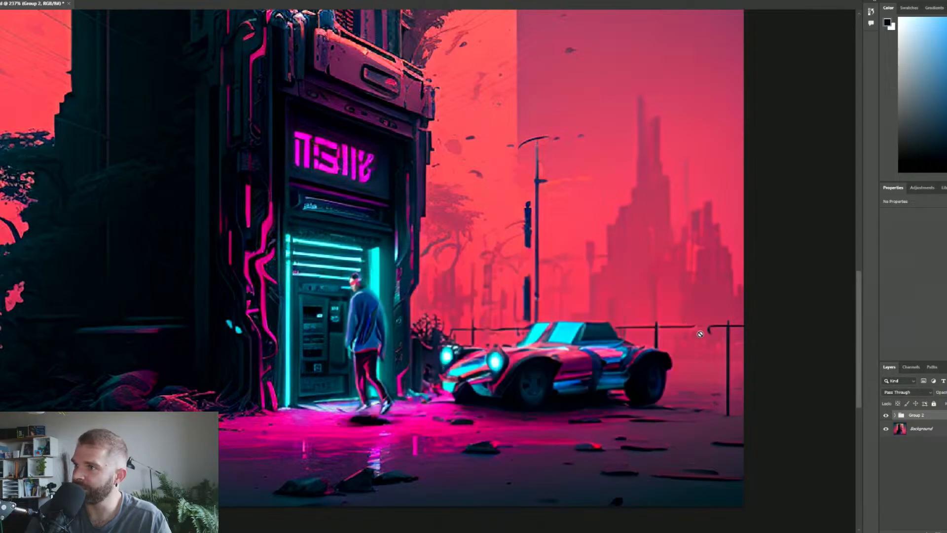
Paint black on the futuristic car layer's mask inside Group 2 to hide the generated railing behind the car's rear.
left_click(892, 417)
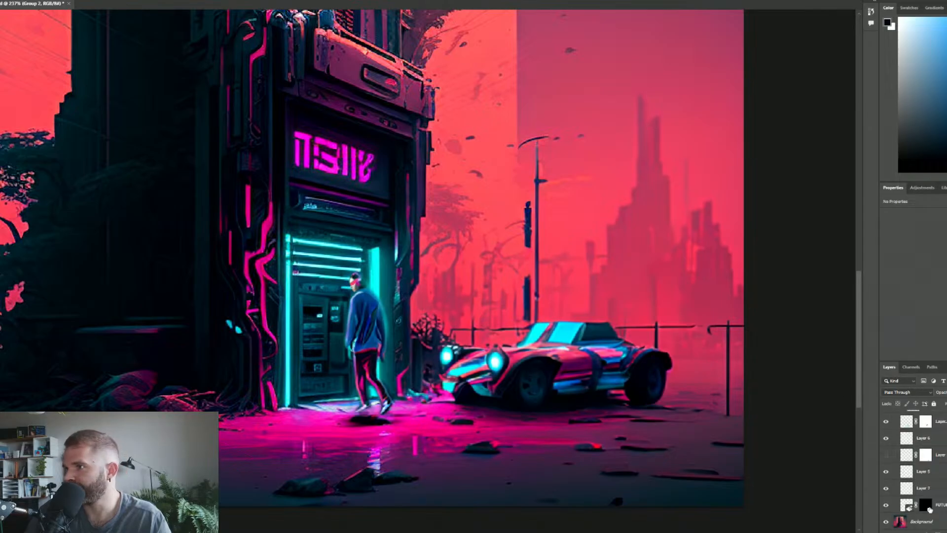
left_click(927, 505)
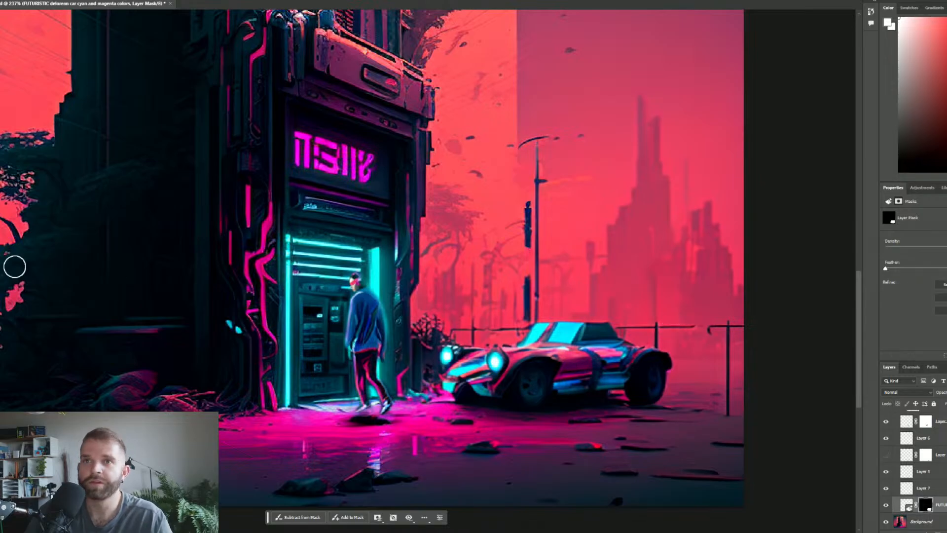
left_click(510, 390, "alt")
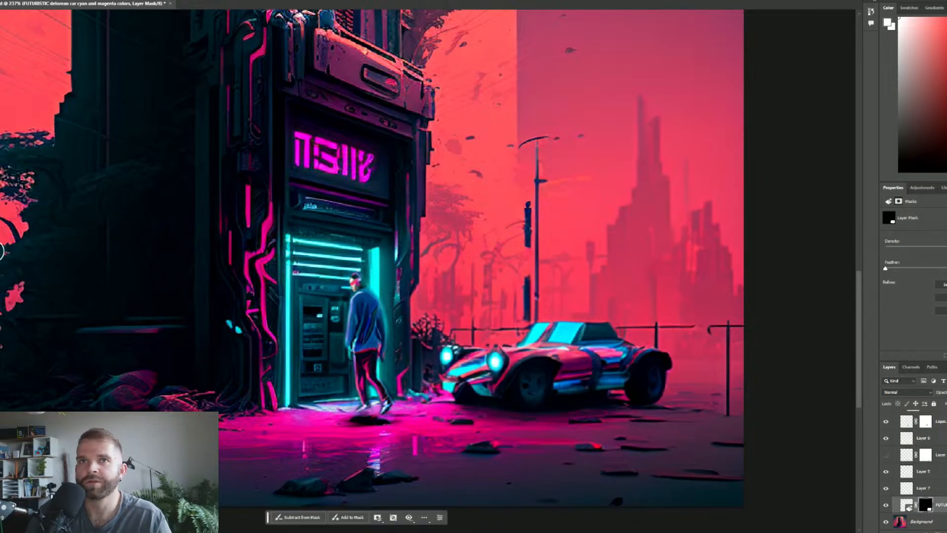
left_click(887, 22)
left_click_drag(385, 209, 302, 268)
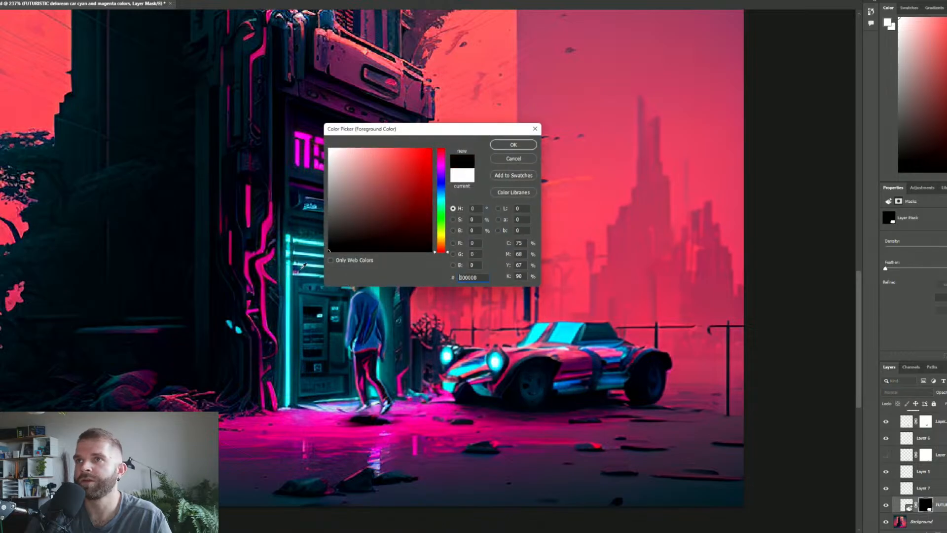
left_click(507, 145)
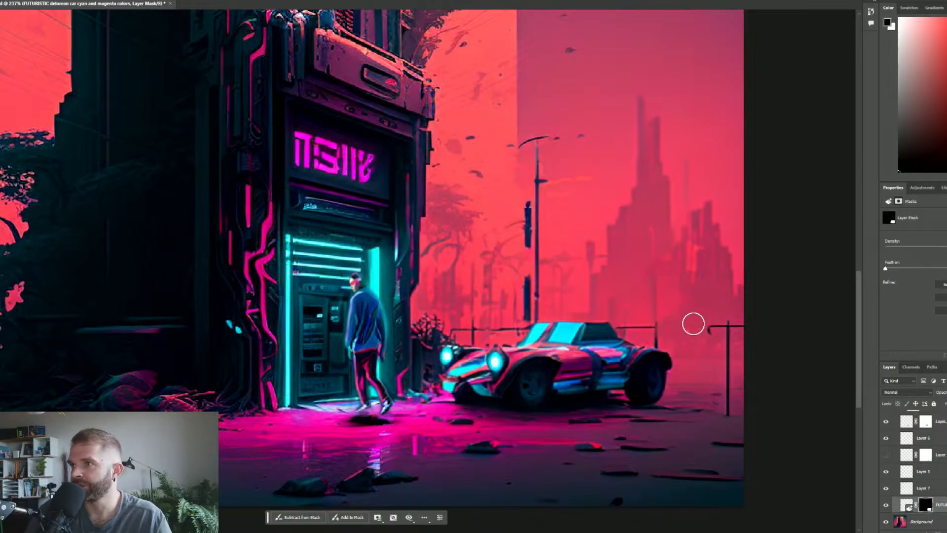
mouse_move(694, 324)
left_mouse_down()
mouse_move(621, 318)
mouse_move(661, 316)
mouse_move(673, 327)
mouse_move(662, 332)
mouse_move(648, 329)
mouse_move(693, 326)
mouse_move(638, 333)
left_mouse_up()
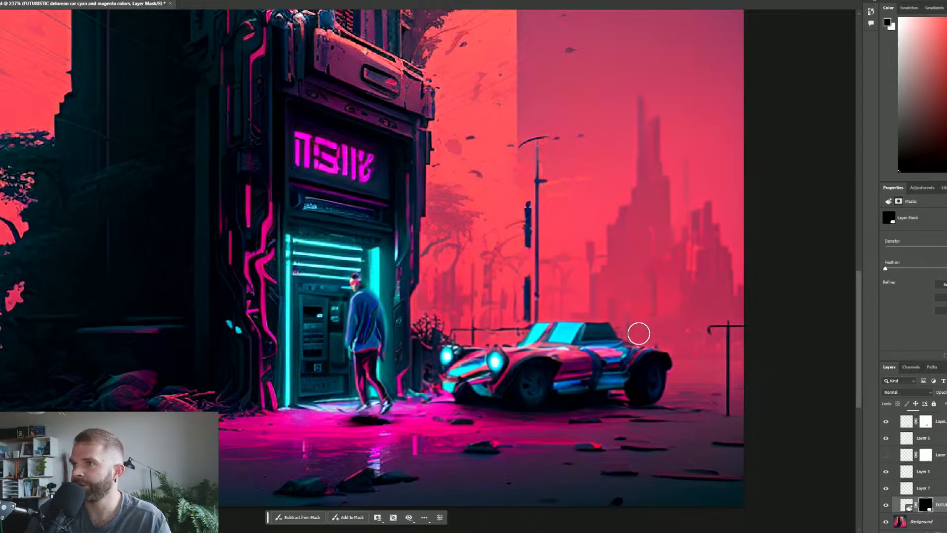
key("x")
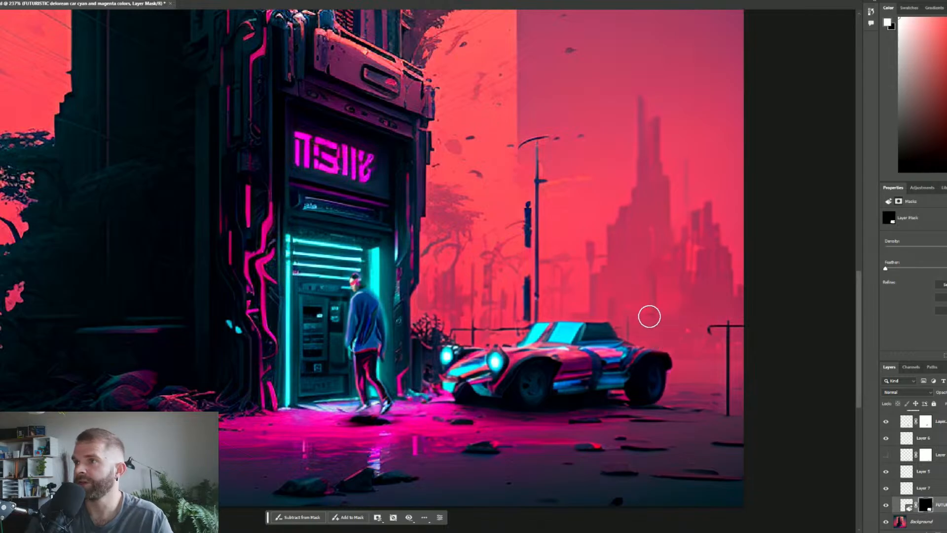
key("x")
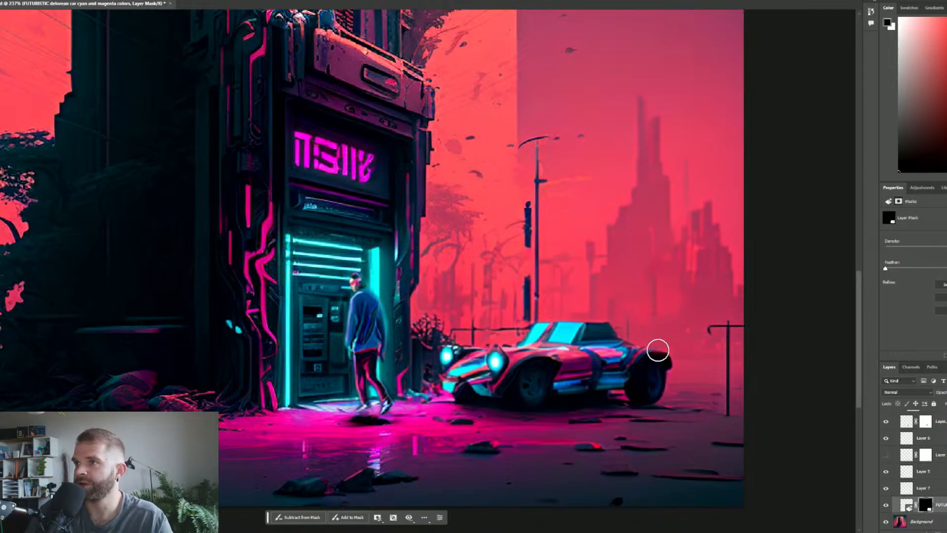
Review the whole composite and save the document.
key("ctrl+minus")
key("ctrl+minus")
key("ctrl+minus")
key("ctrl+minus")
key("x")
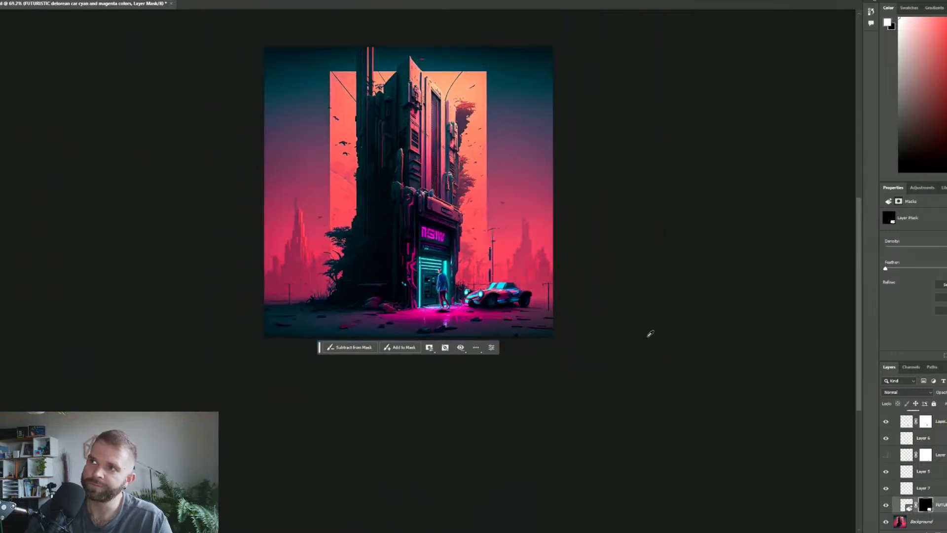
scroll(497, 127, "up", 5)
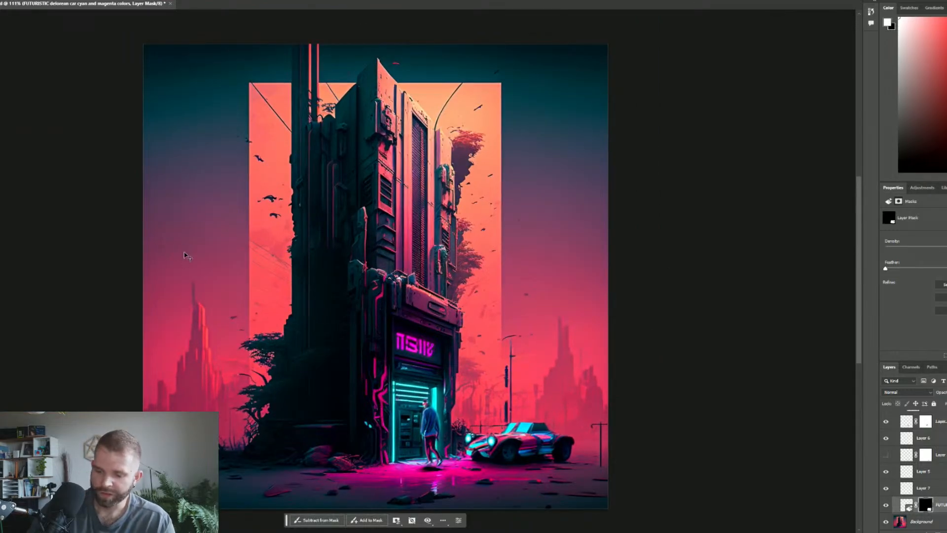
key("ctrl+plus")
key("ctrl+s")
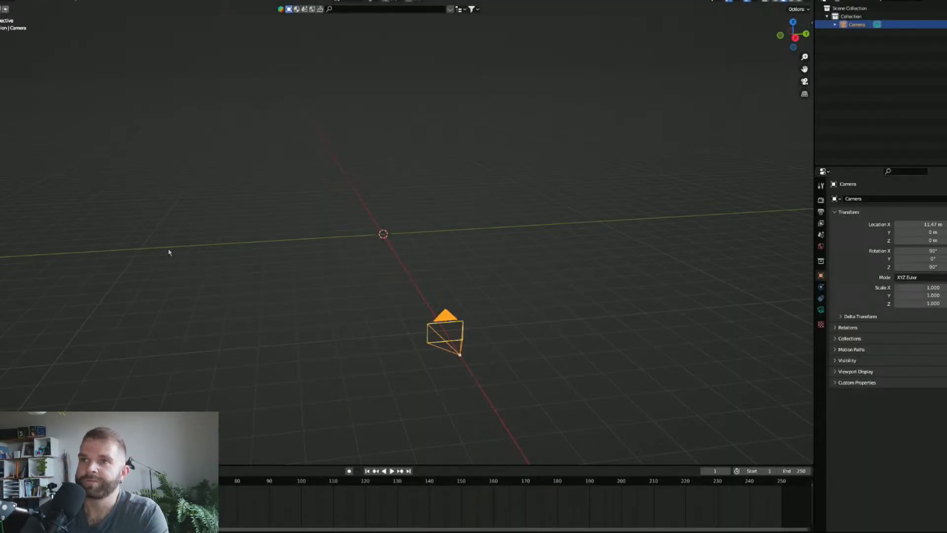
Switch to Blender, enable background images in the selected camera's data settings and add an empty image slot.
left_click(459, 356)
left_click(456, 347)
left_click(820, 310)
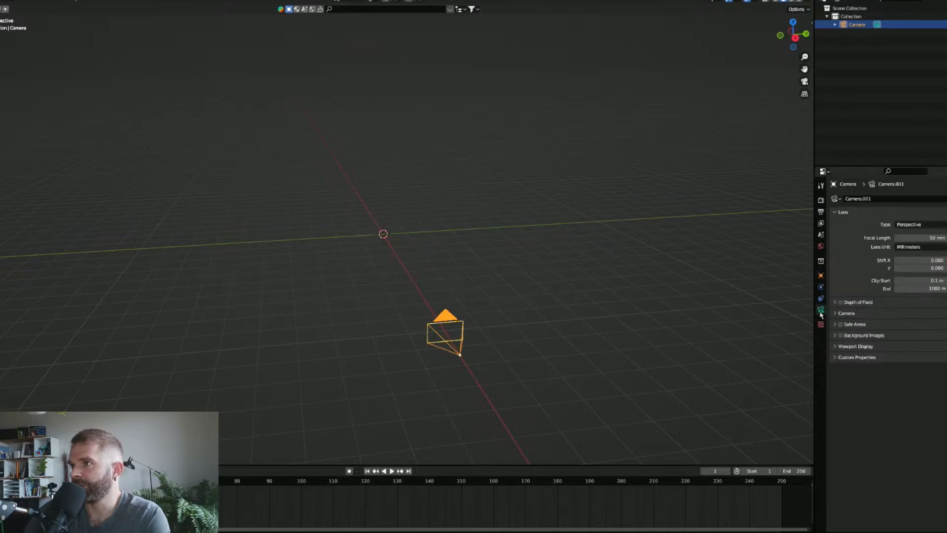
left_click(843, 314)
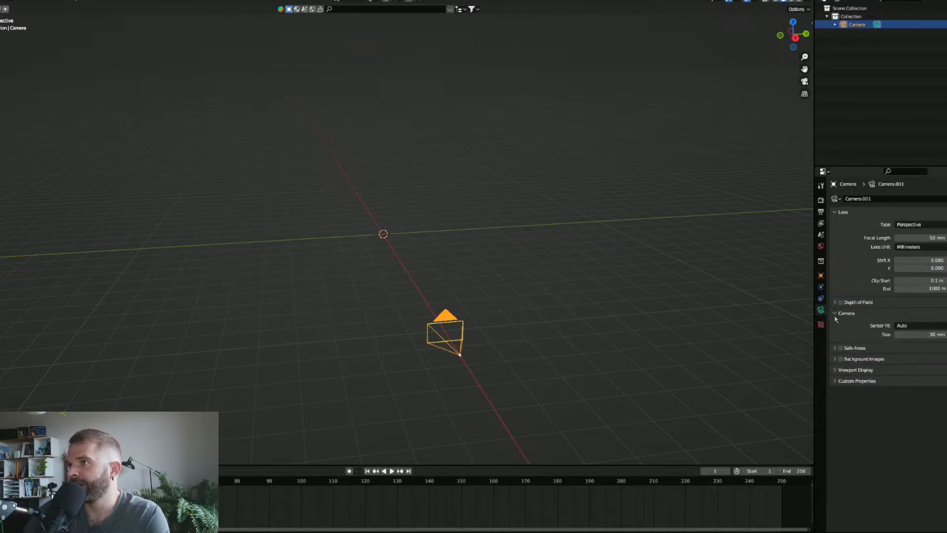
left_click(836, 359)
left_click(849, 371)
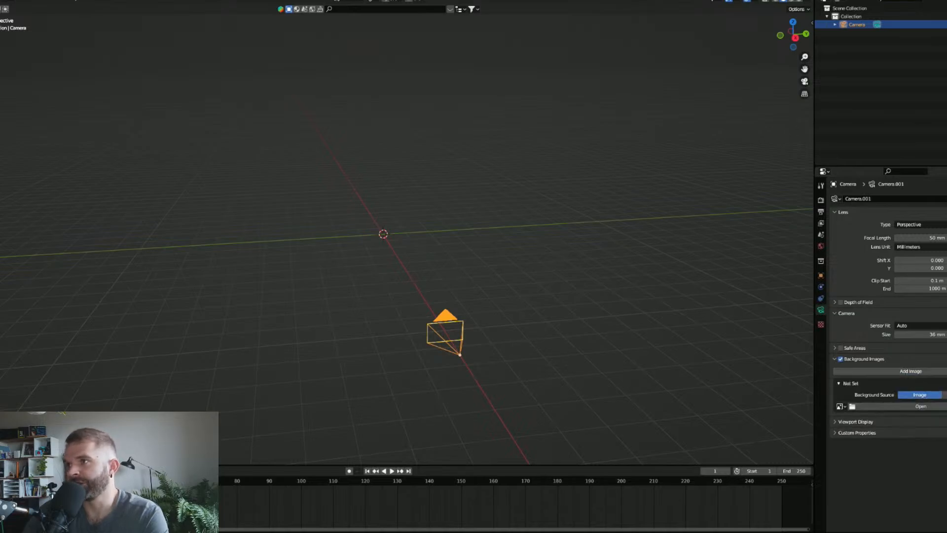
Load grid_0 (8).png from the Thumbnails Midjourney folder as the camera's background image.
left_click(920, 406)
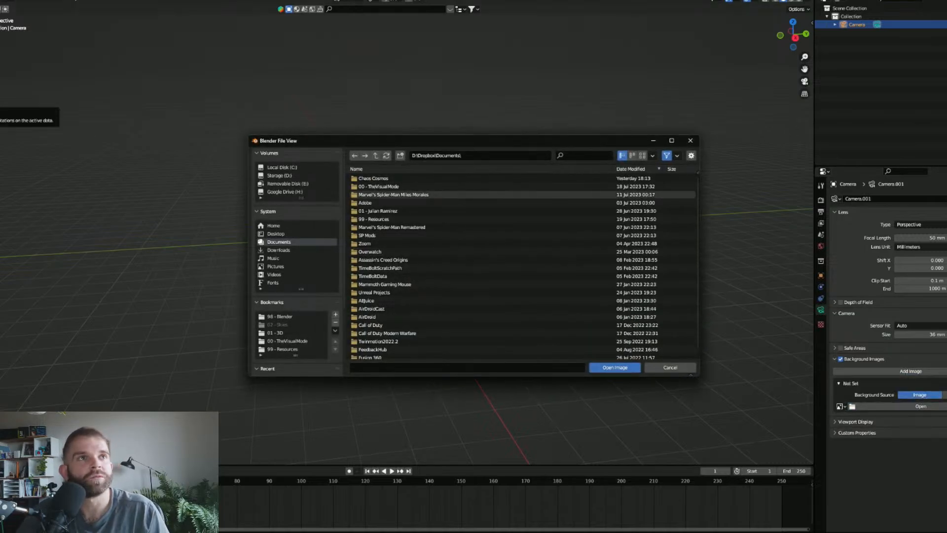
key("alt+Tab")
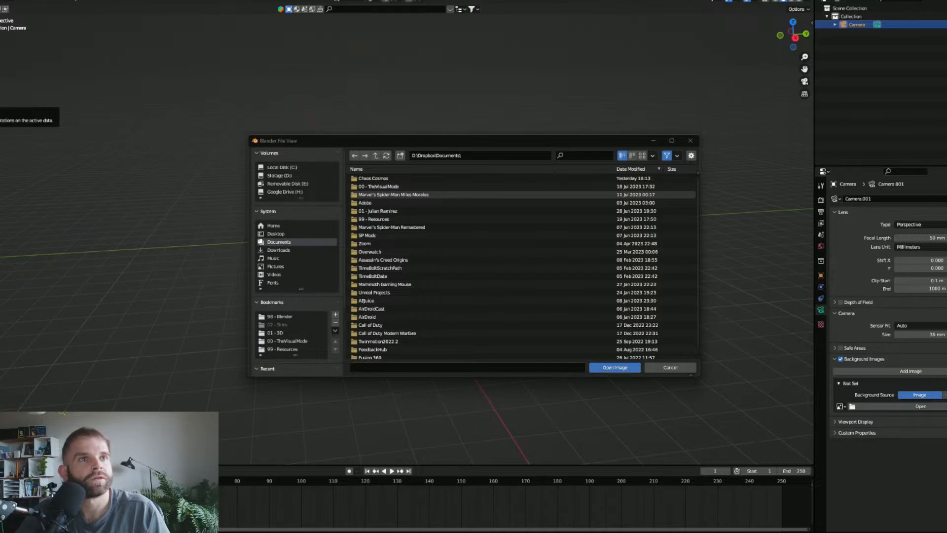
left_click(515, 154)
key("ctrl+v")
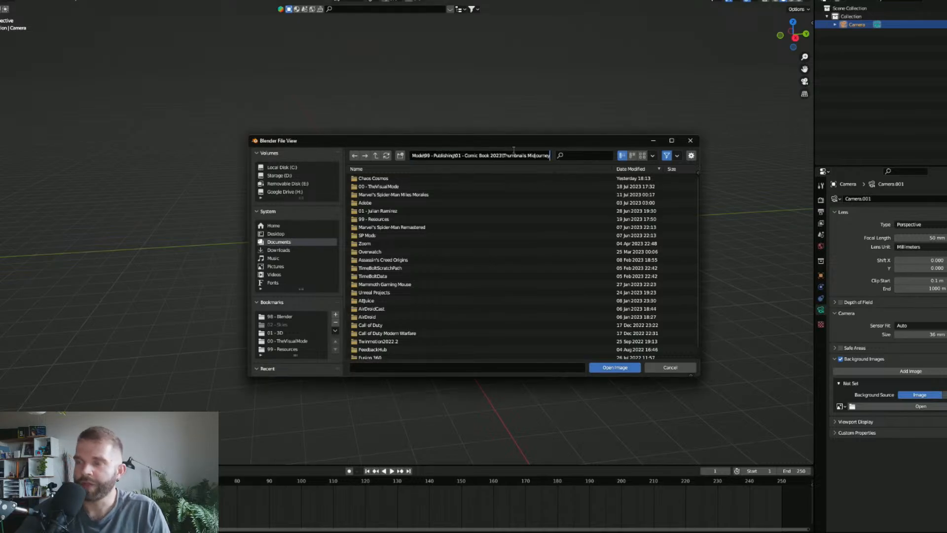
key("Return")
left_click(642, 156)
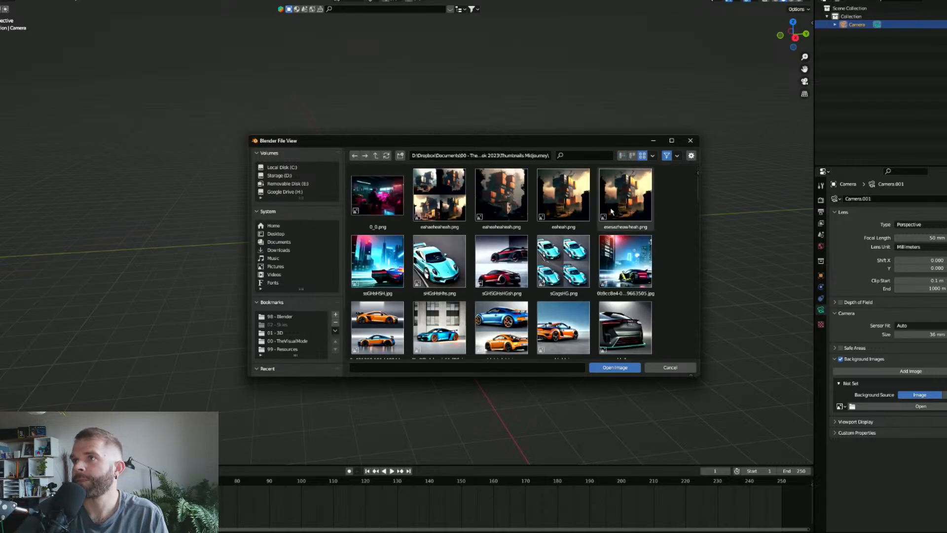
scroll(604, 219, "down", 5)
scroll(604, 218, "down", 15)
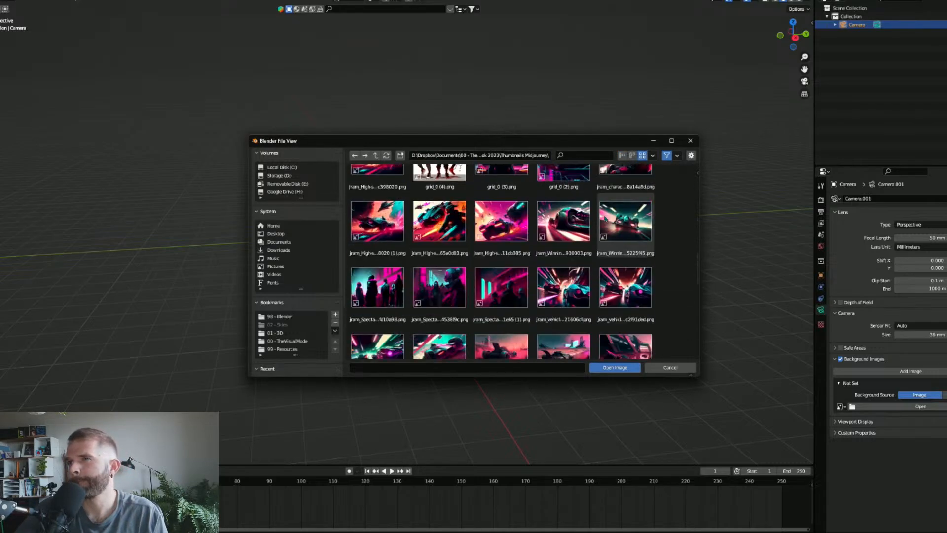
scroll(604, 219, "down", 15)
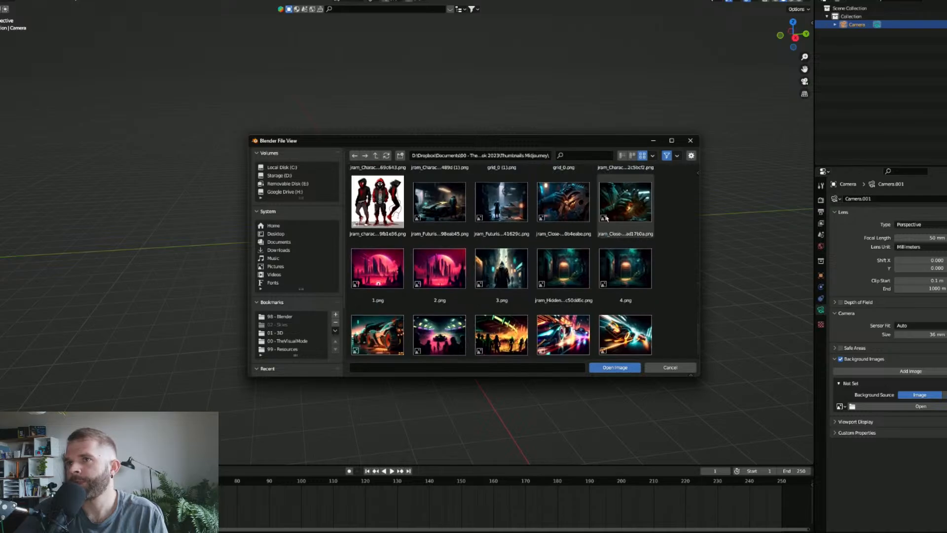
scroll(606, 219, "down", 15)
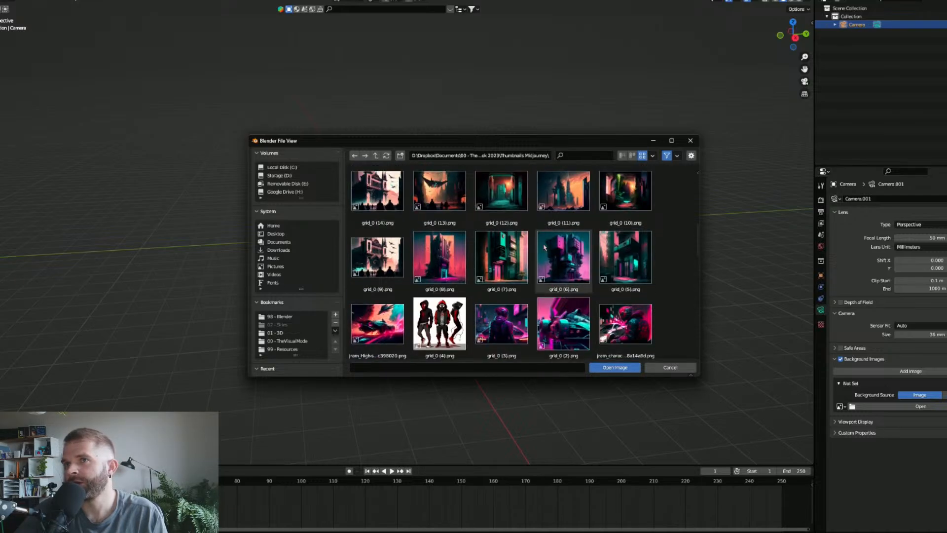
left_click(439, 256)
left_click(614, 368)
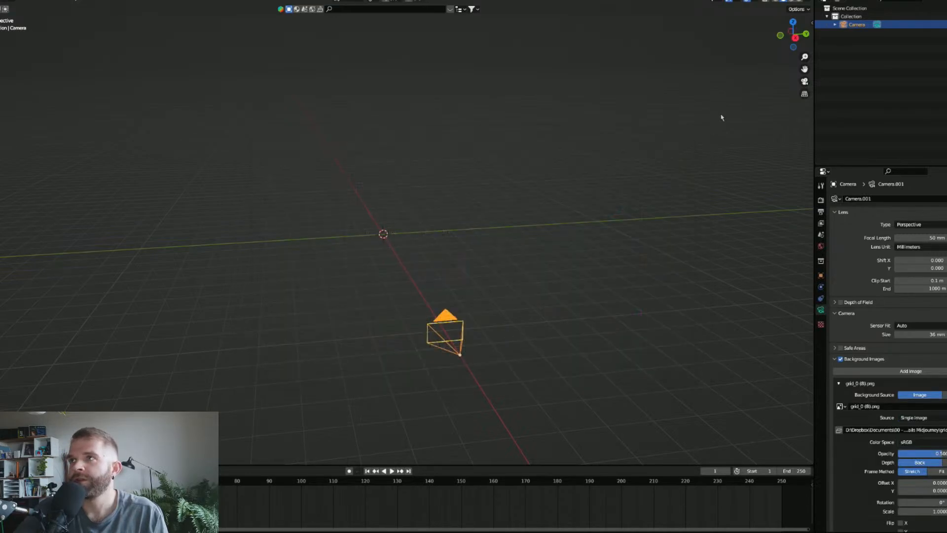
Look through the camera and match its frame to the background image with Perspective Plotter.
left_click(805, 81)
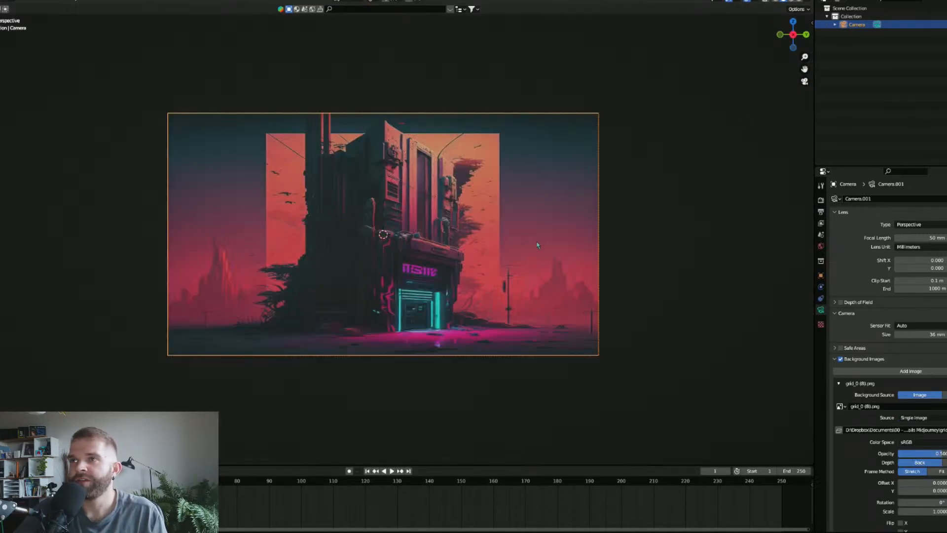
key("n")
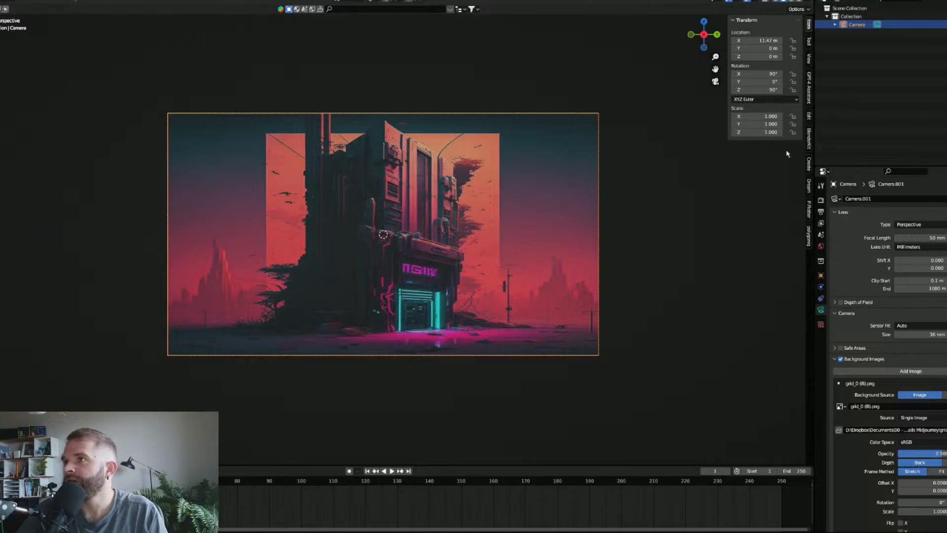
left_click(809, 211)
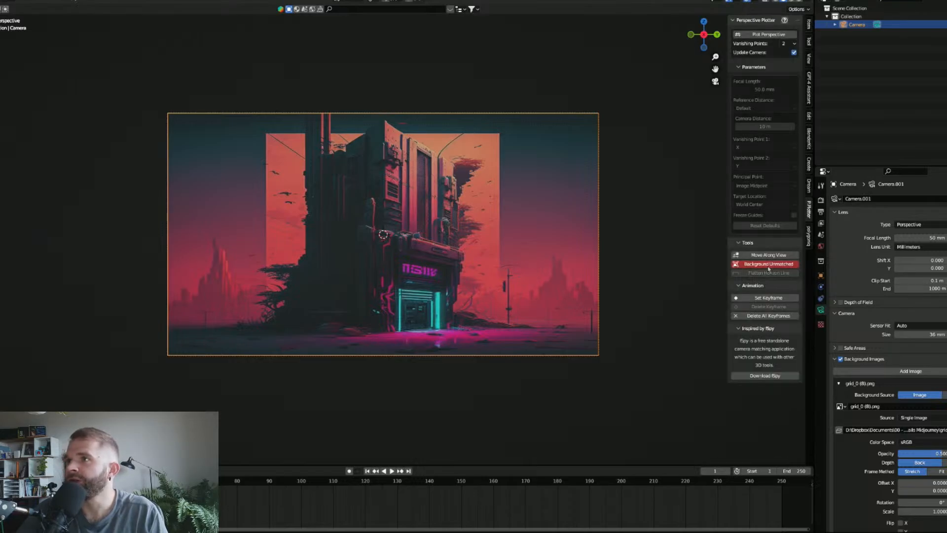
left_click(769, 265)
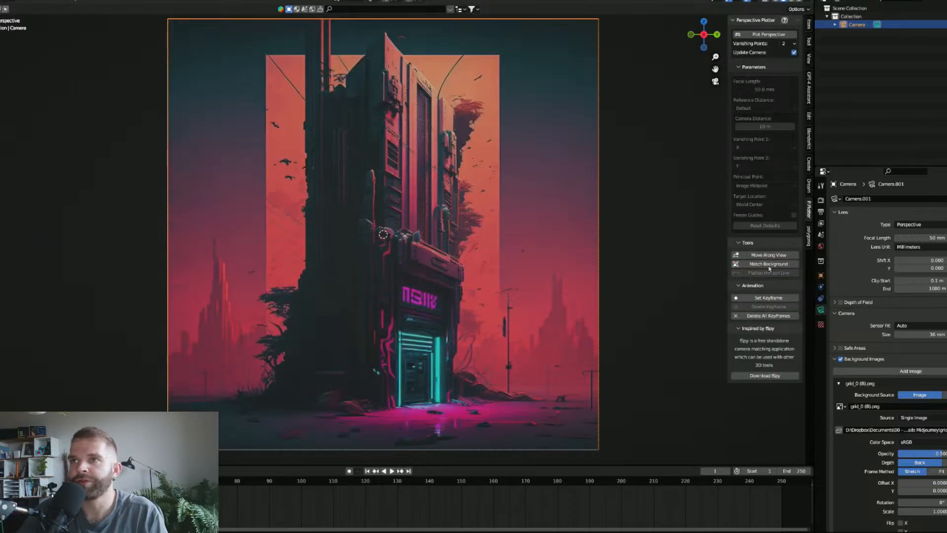
Leave the camera view and add a mesh plane at the world origin.
scroll(373, 307, "down", 3)
scroll(373, 307, "up", 1)
left_click_drag(163, 289, 219, 317)
key("shift+a")
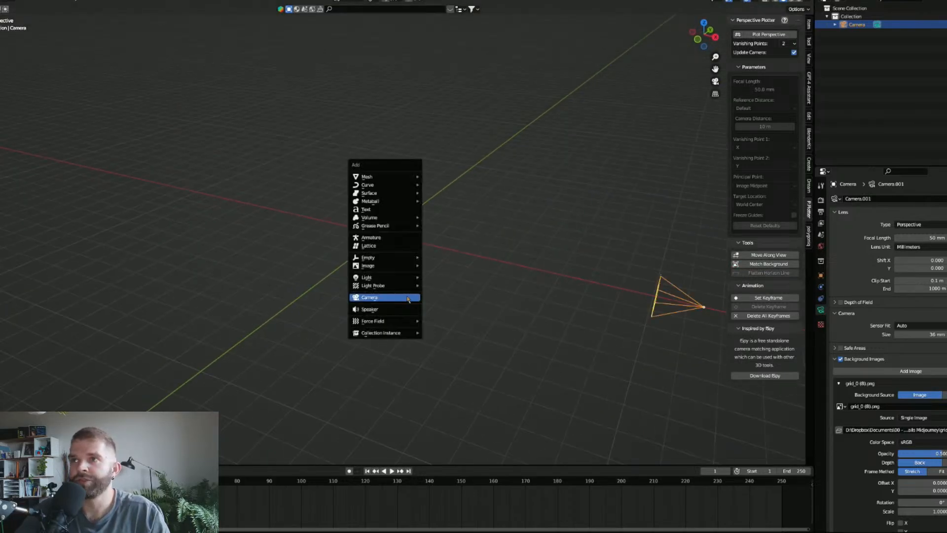
mouse_move(410, 179)
left_click(441, 177)
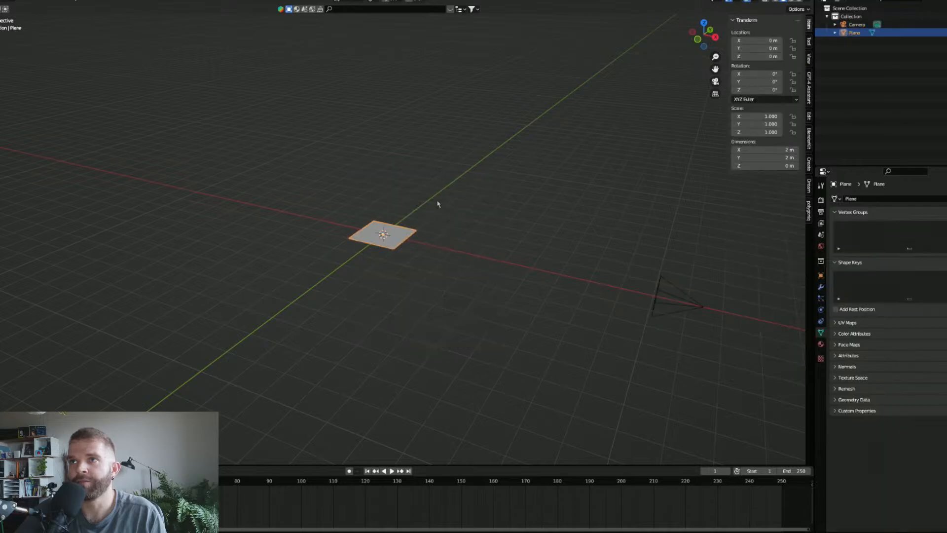
Rotate the plane 90° about the Y axis so it stands upright facing the camera.
key("x")
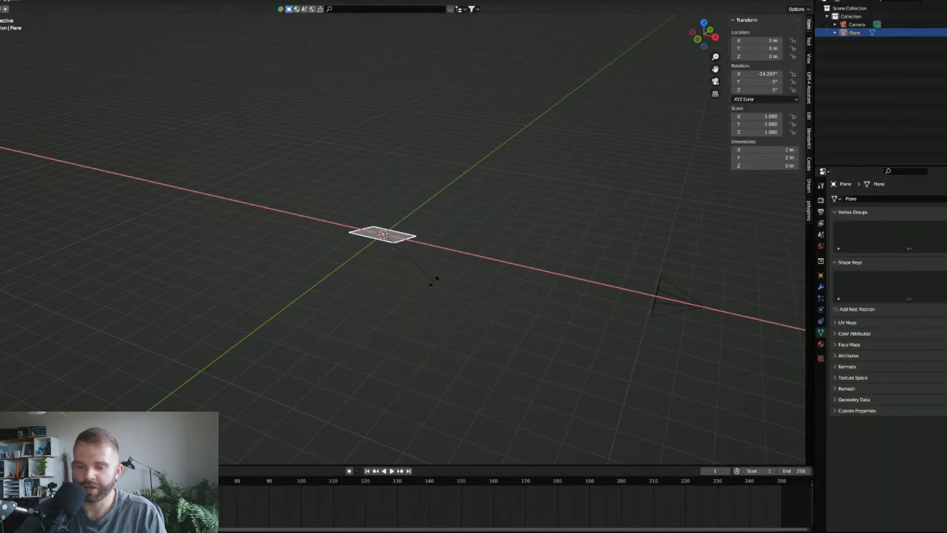
type("y")
type("90")
key("Return")
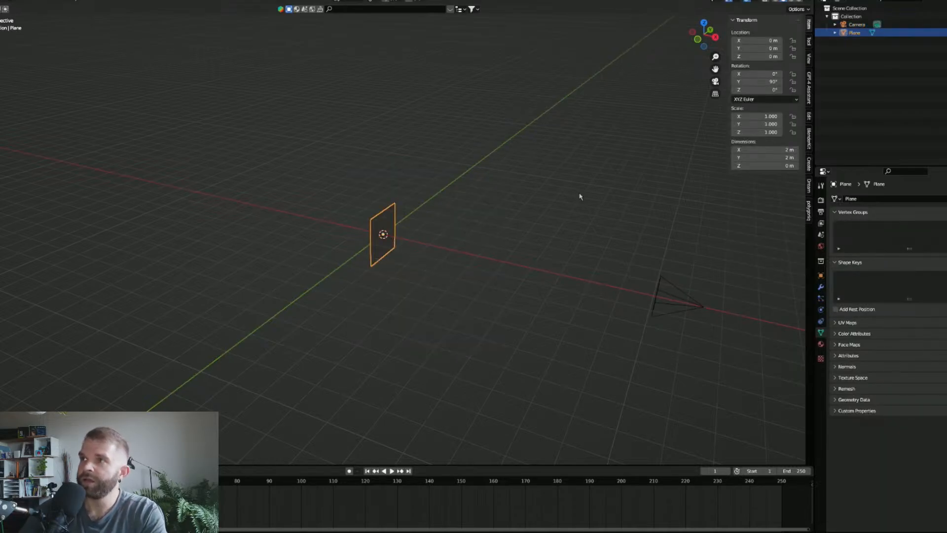
Scale the upright plane up in the camera view until it covers the whole background image.
left_click(715, 81)
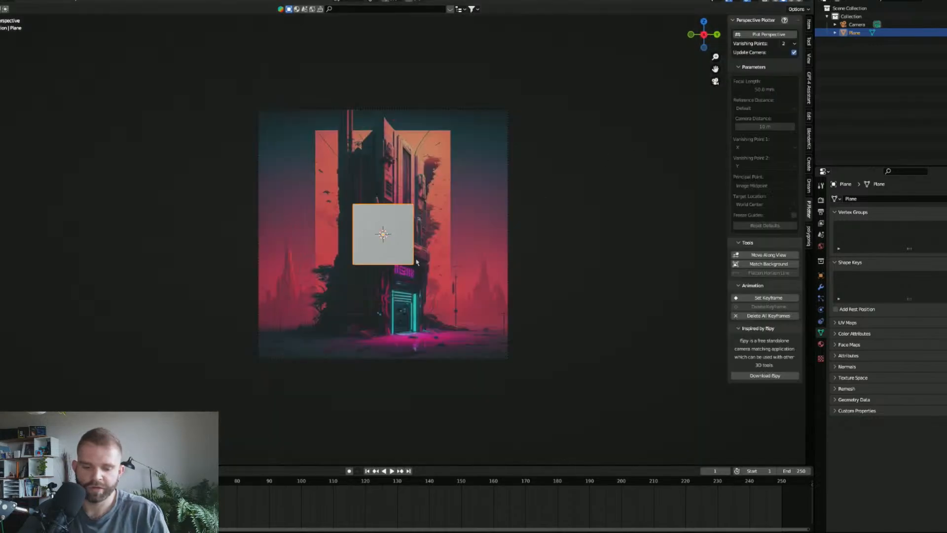
key("s")
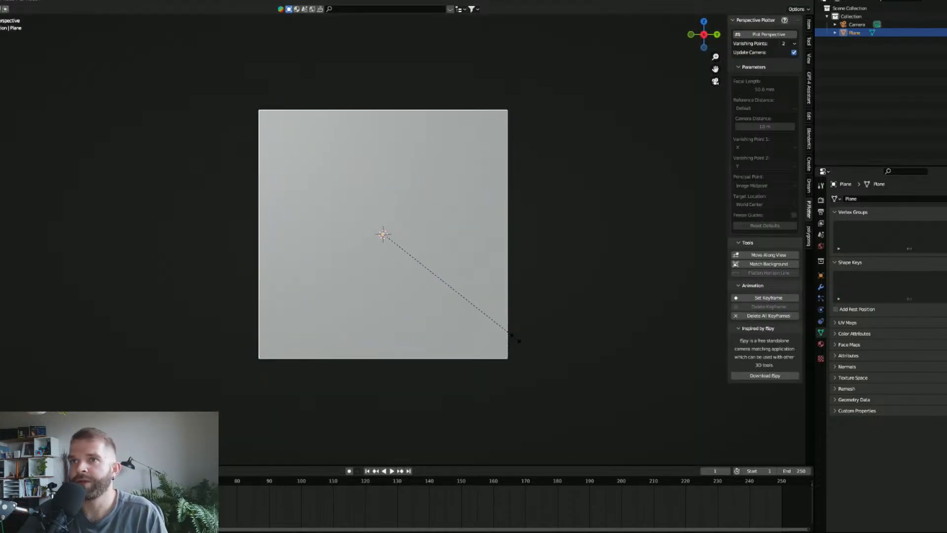
left_click(517, 340)
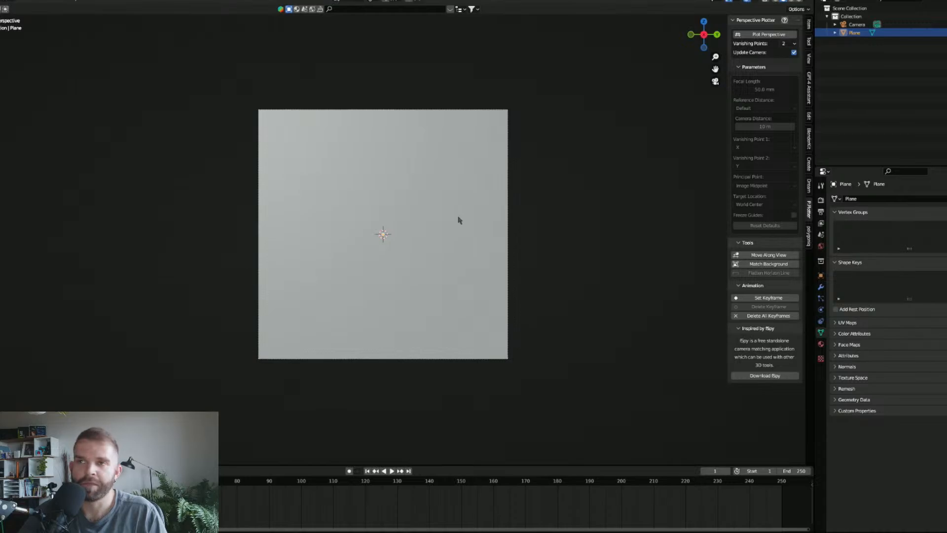
key("KP_0")
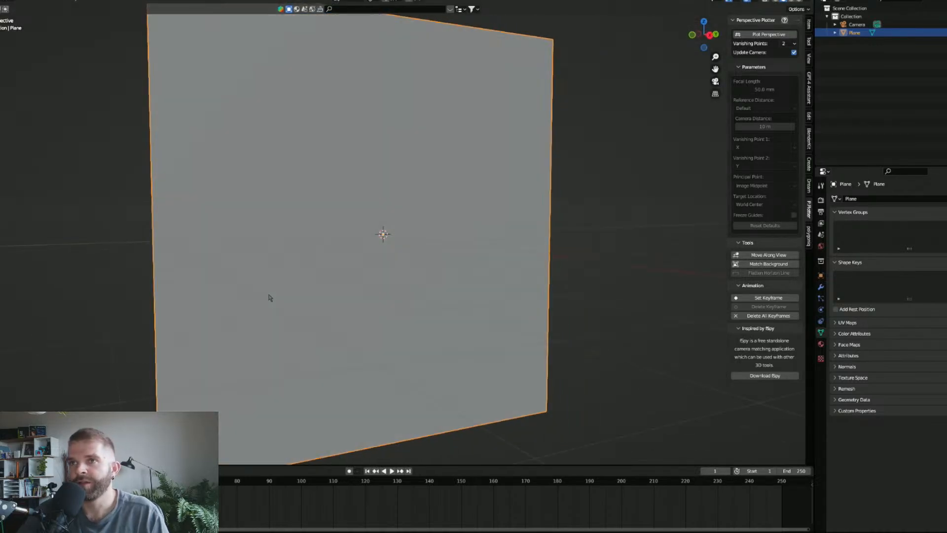
Set the camera's X location to 12 m.
left_click(459, 279)
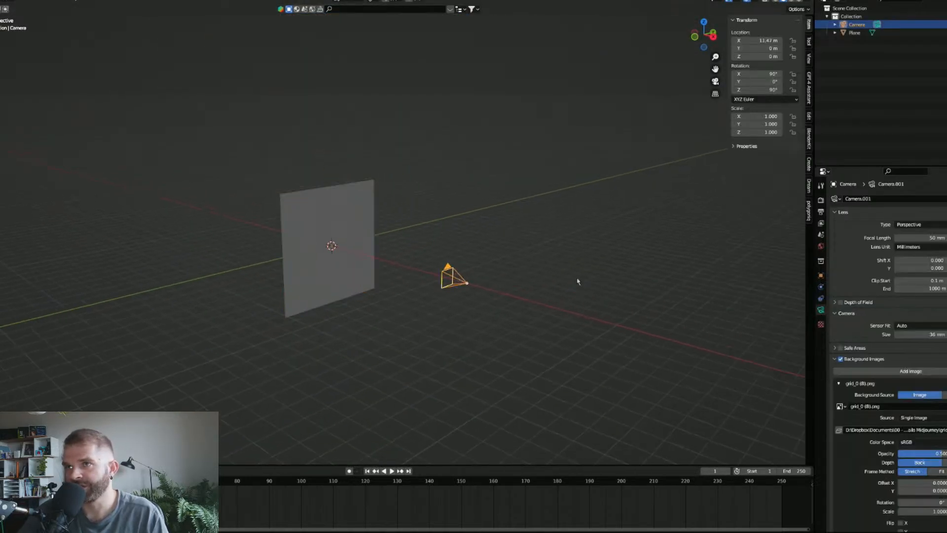
left_click(821, 276)
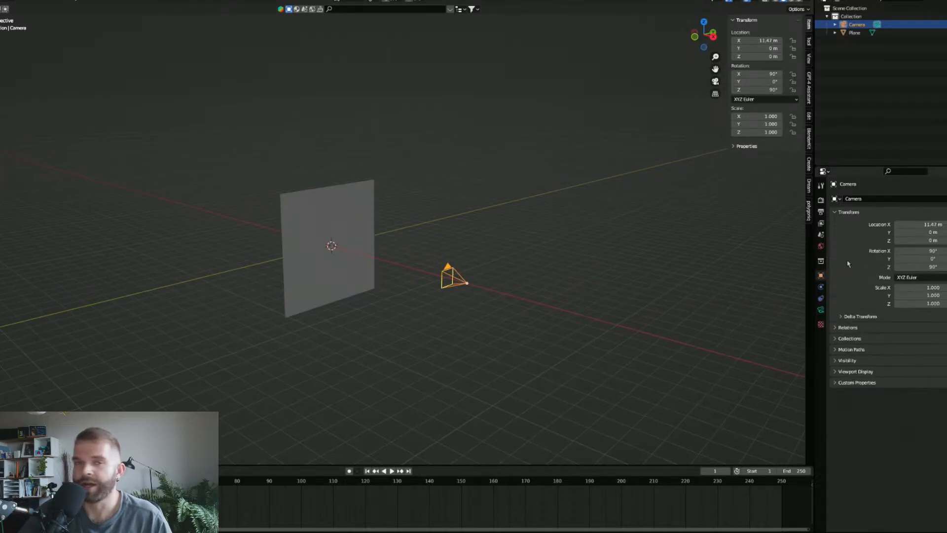
left_click(938, 222)
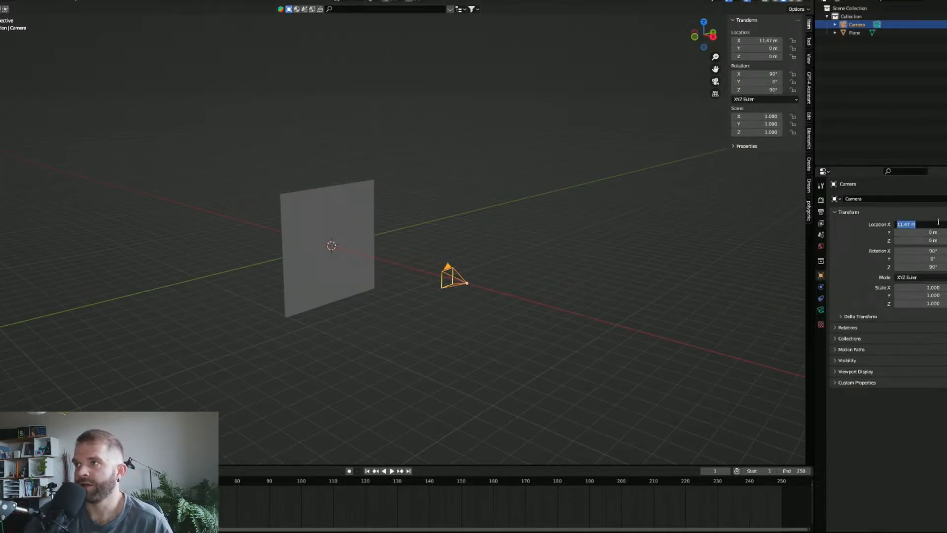
type("12")
key("Return")
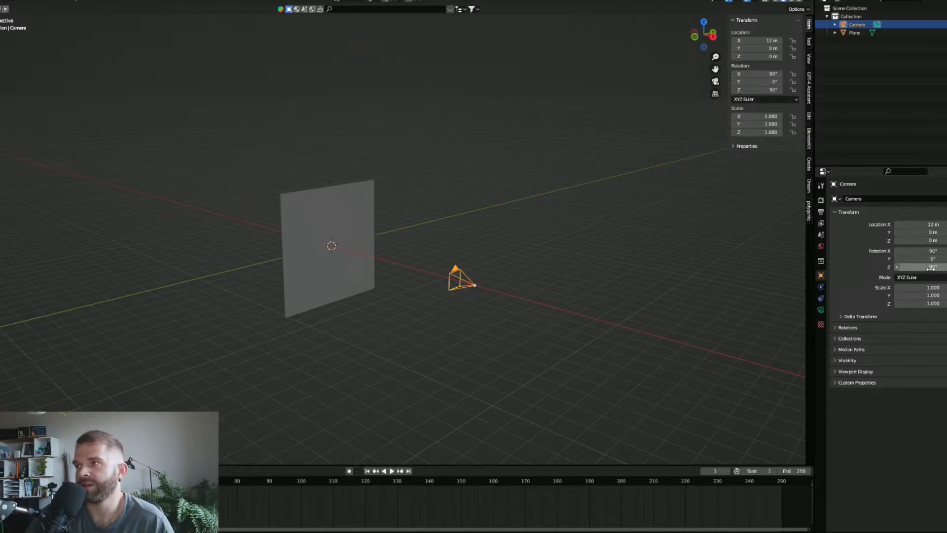
Scale the upright plane to about 4.3 so it fills the frame of the moved camera.
left_click_drag(417, 316, 545, 277)
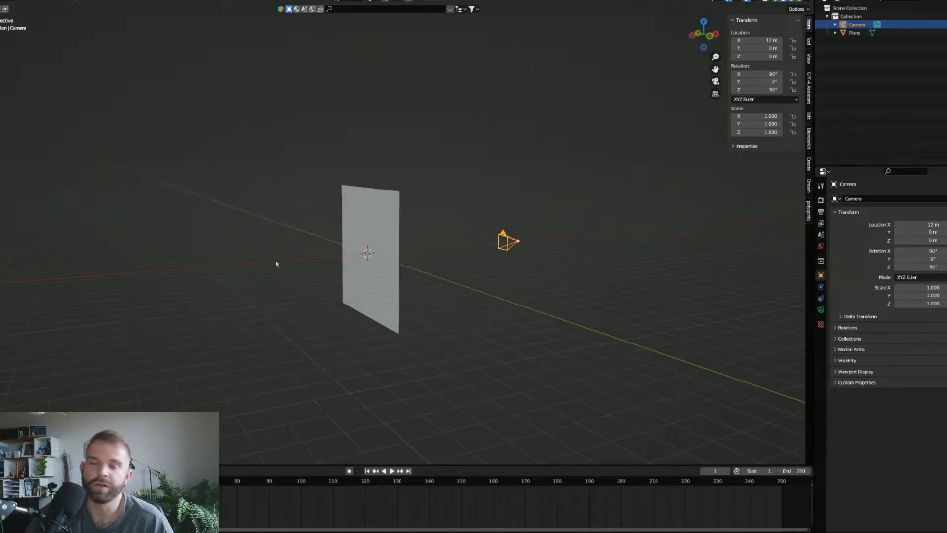
left_click_drag(410, 258, 348, 270)
left_click_drag(314, 299, 343, 307)
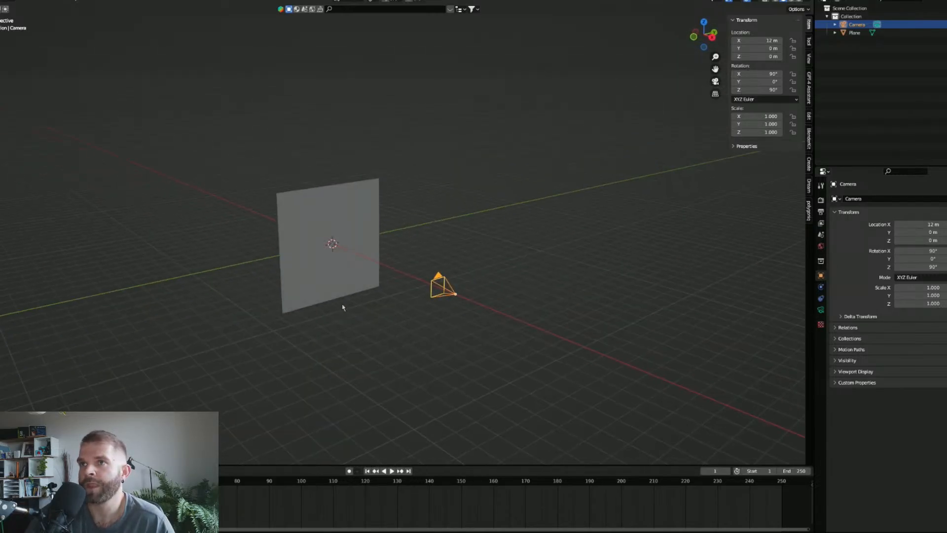
left_click(715, 81)
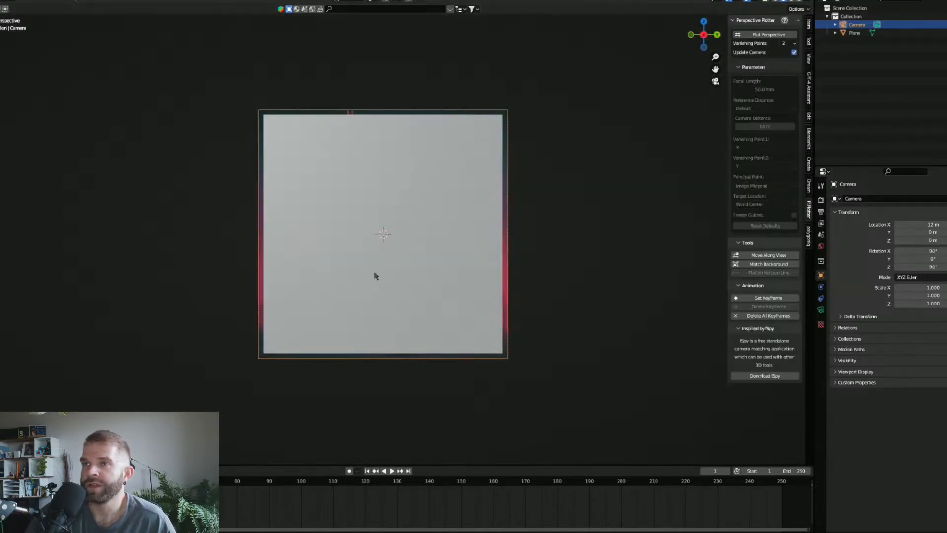
left_click(374, 275)
key("s")
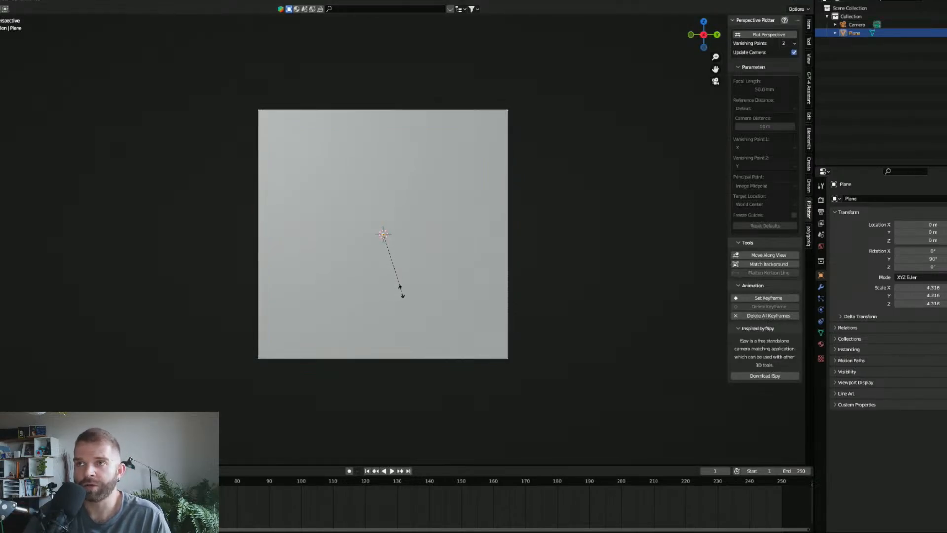
left_click(401, 291)
Examine the plane's fit to the camera frame, both through the camera and from an outside angle.
left_click_drag(390, 299, 243, 305)
scroll(243, 305, "down", 6)
left_click(715, 82)
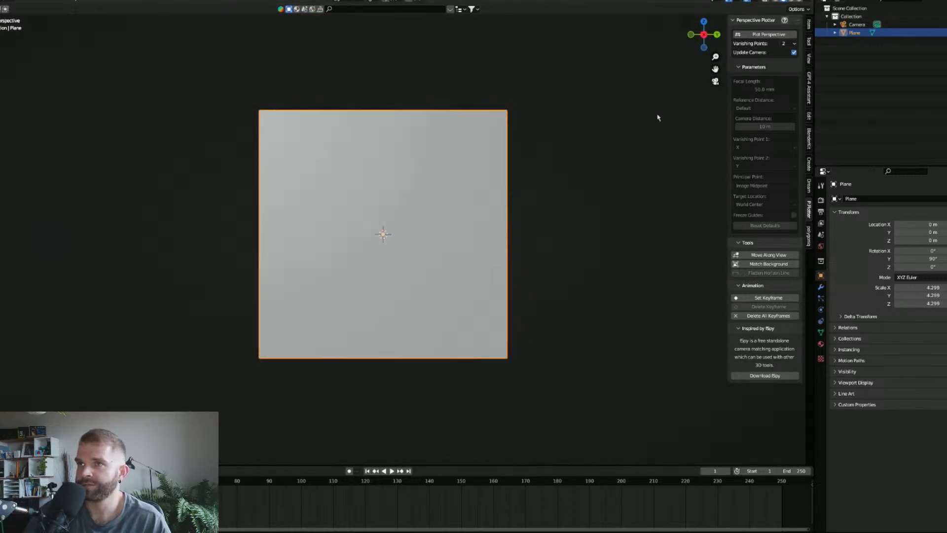
left_click_drag(113, 276, 153, 279)
scroll(175, 279, "down", 5)
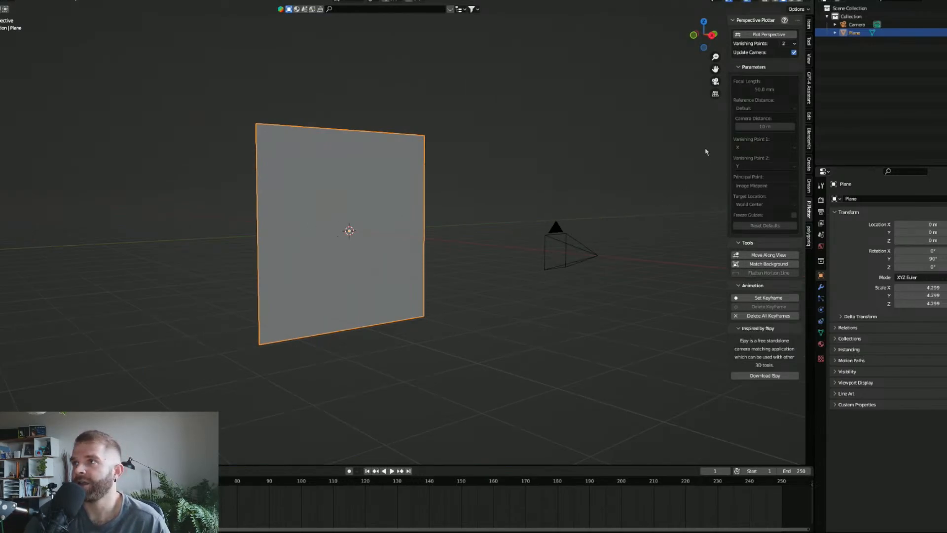
left_click(715, 82)
left_click_drag(357, 267, 281, 300)
scroll(290, 253, "down", 6)
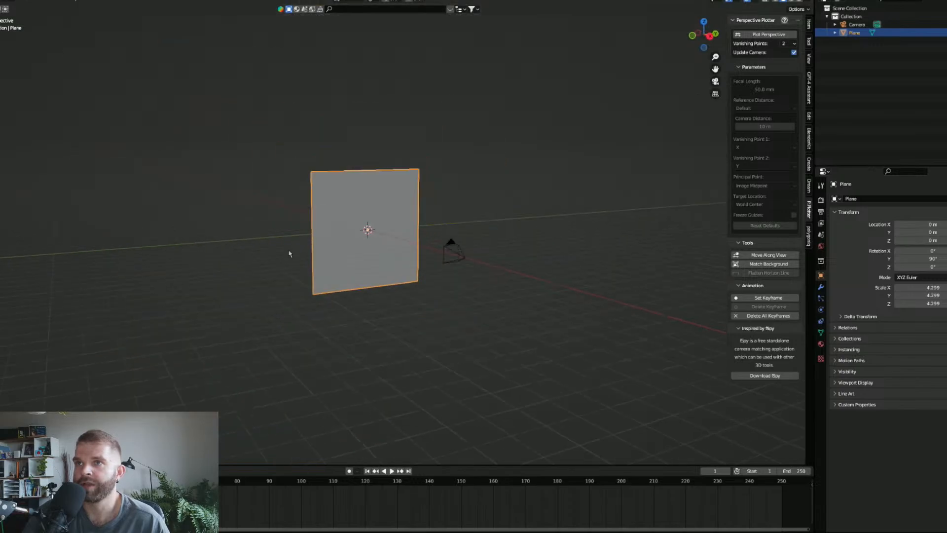
Create a new material for the upright plane.
left_click(290, 254)
left_click(356, 248)
left_click(820, 344)
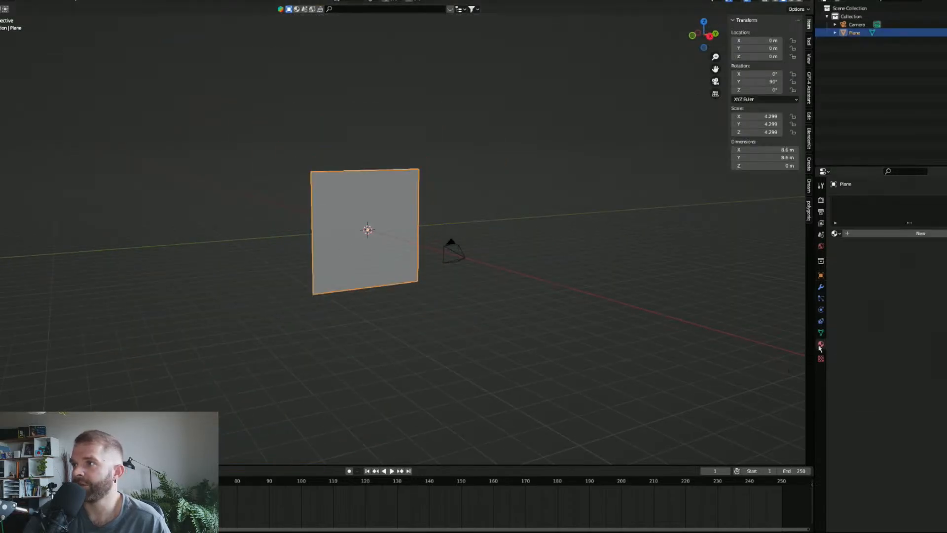
left_click(875, 233)
scroll(880, 345, "down", 15)
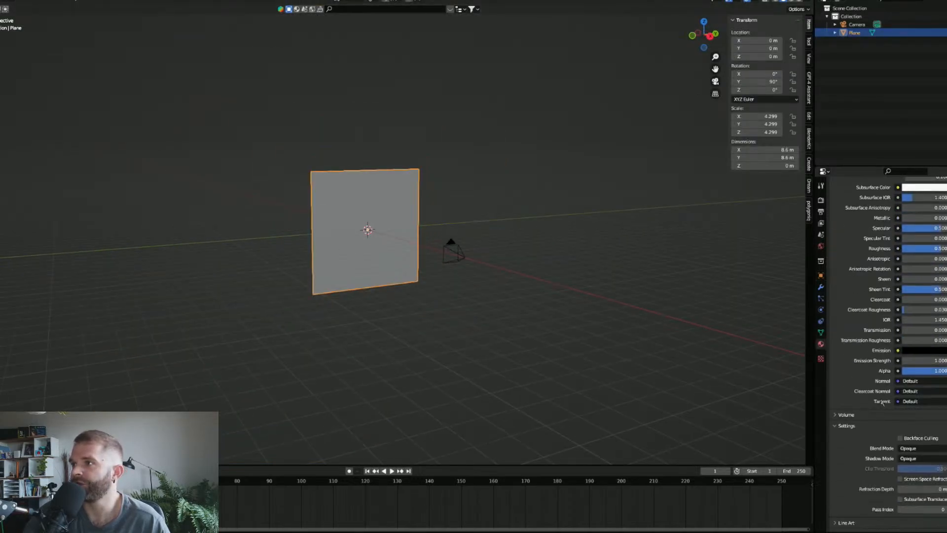
scroll(864, 434, "up", 8)
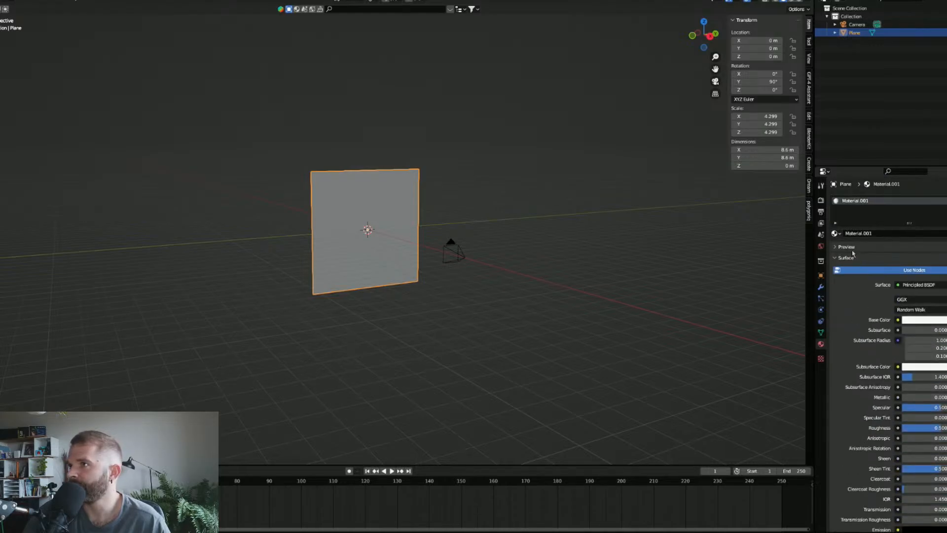
Use an Image Texture with grid_0 (8).png as the material's base color.
left_click(897, 319)
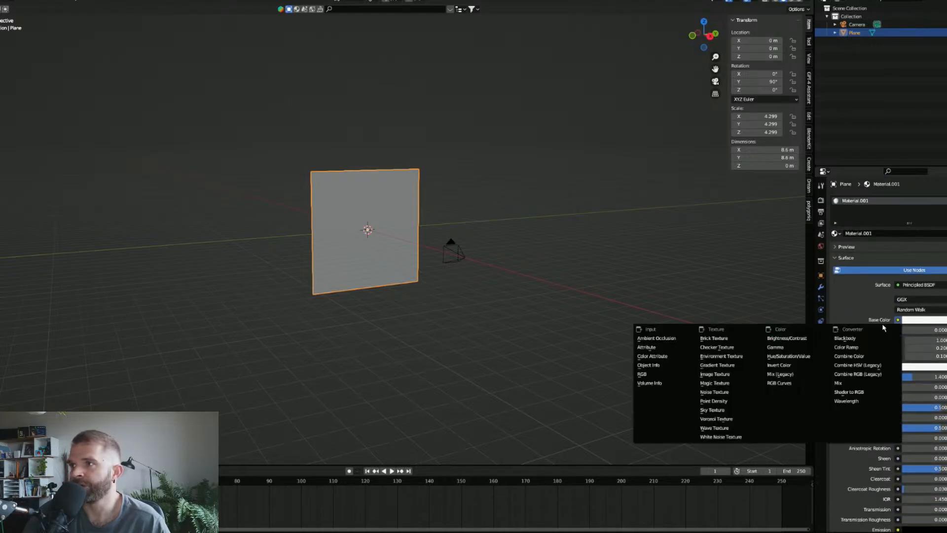
left_click(715, 373)
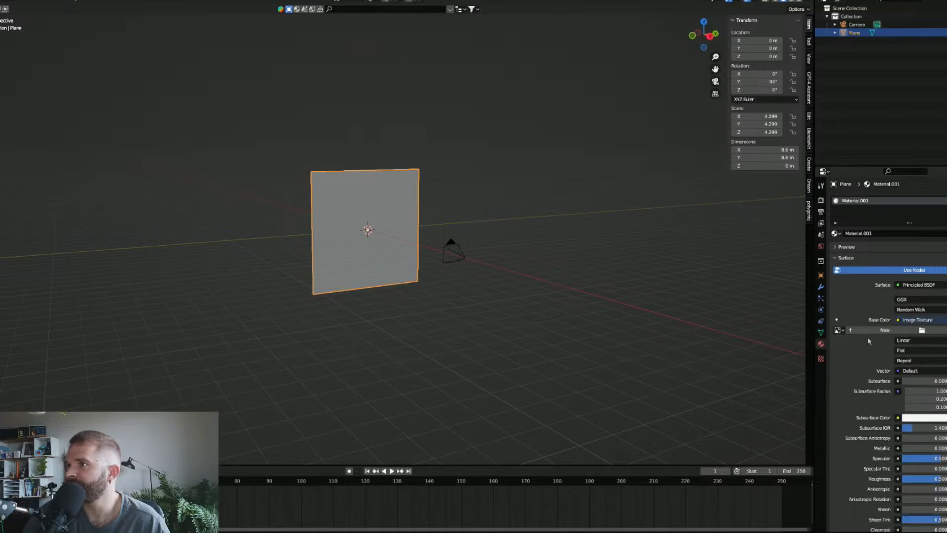
left_click(837, 330)
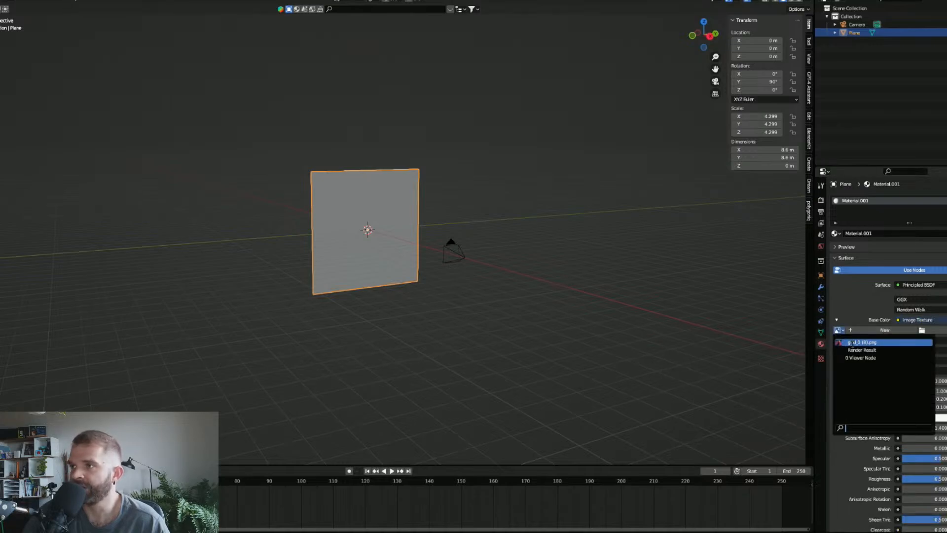
left_click(853, 342)
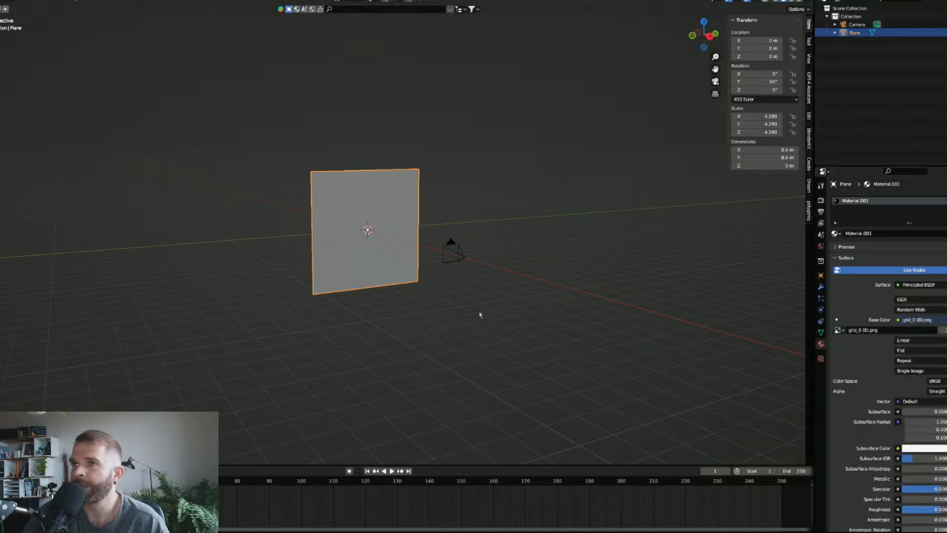
Switch the viewport to Material Preview shading to display the plane's texture.
left_click(437, 325)
key("z")
left_click(444, 405)
scroll(391, 274, "up", 3)
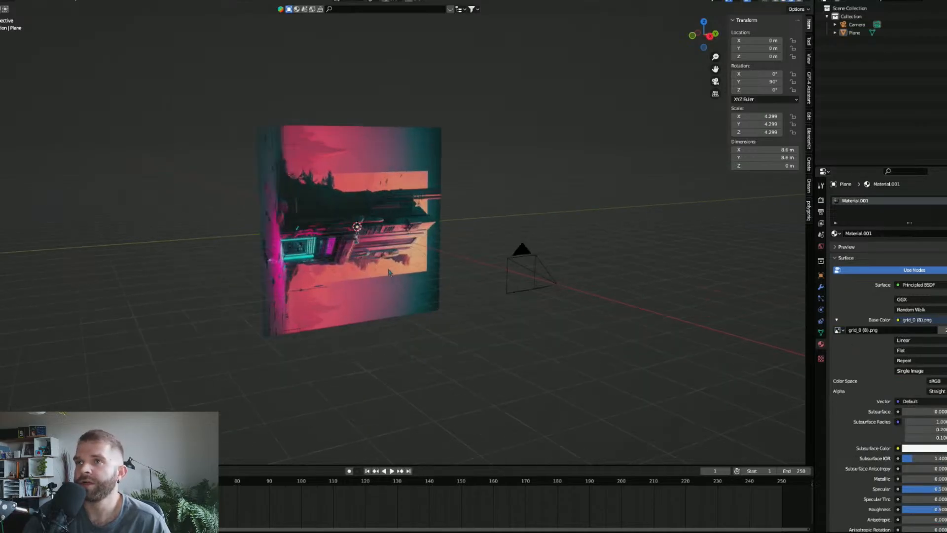
Rotate the textured plane 90° about the X axis so the building stands upright, and check it through the camera.
left_click(384, 280)
key("r")
key("x")
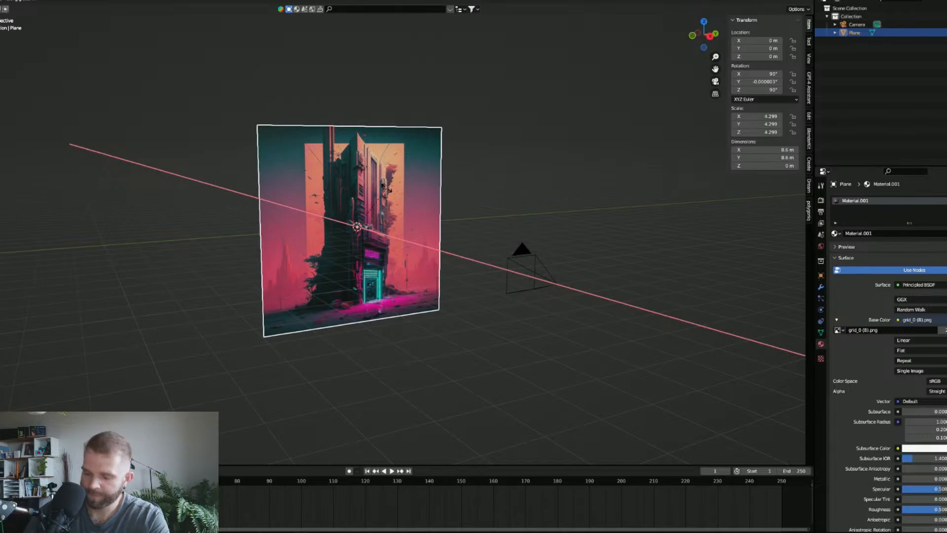
key("Return")
left_click_drag(340, 261, 439, 253)
left_click(715, 81)
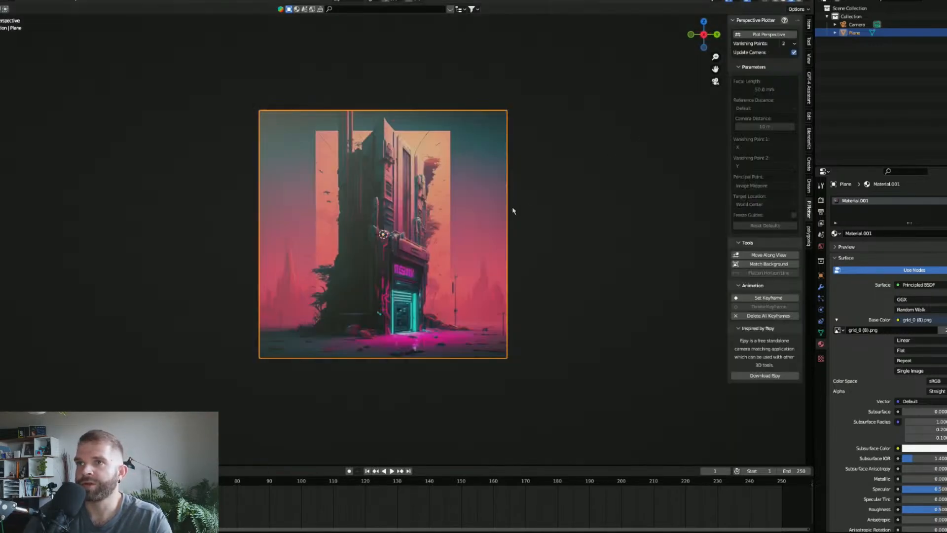
key("KP_0")
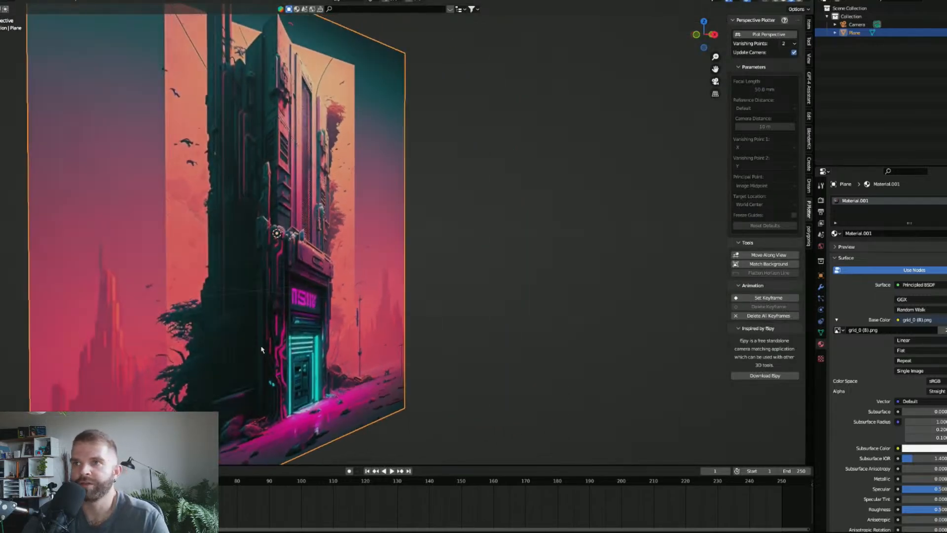
left_click_drag(388, 336, 375, 331)
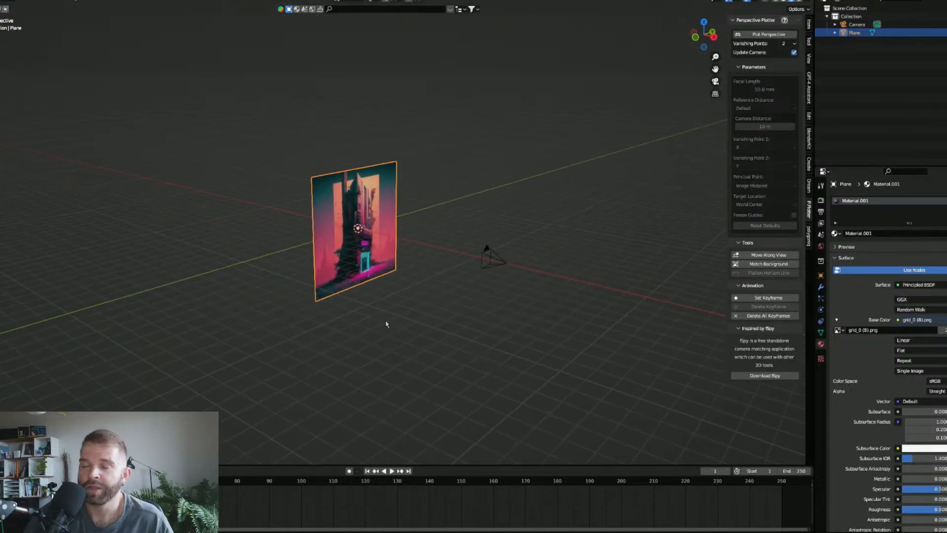
left_click(715, 81)
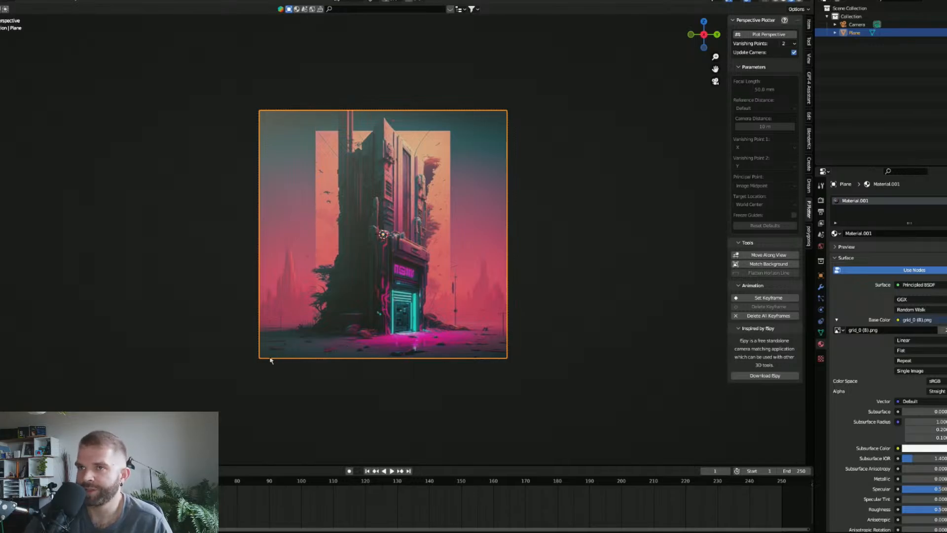
Add a second mesh plane at the world origin and scale it to about 5.4 as a floor.
left_click_drag(461, 356, 382, 340)
scroll(383, 340, "down", 4)
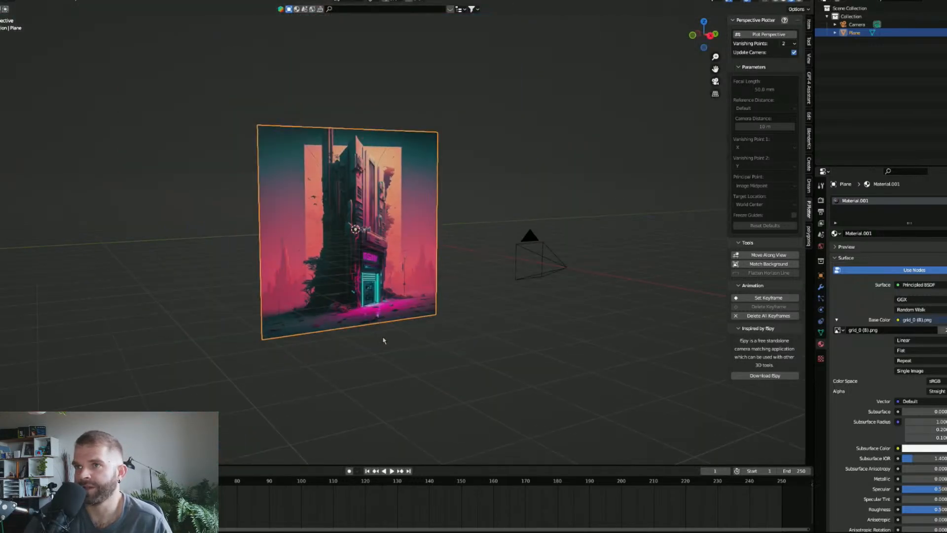
left_click(412, 364)
key("shift+a")
mouse_move(410, 365)
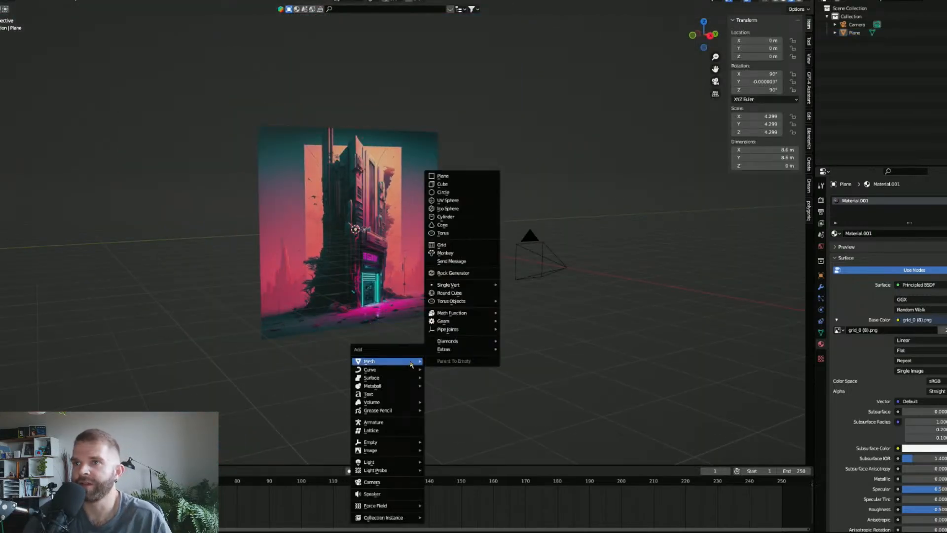
left_click(439, 177)
key("s")
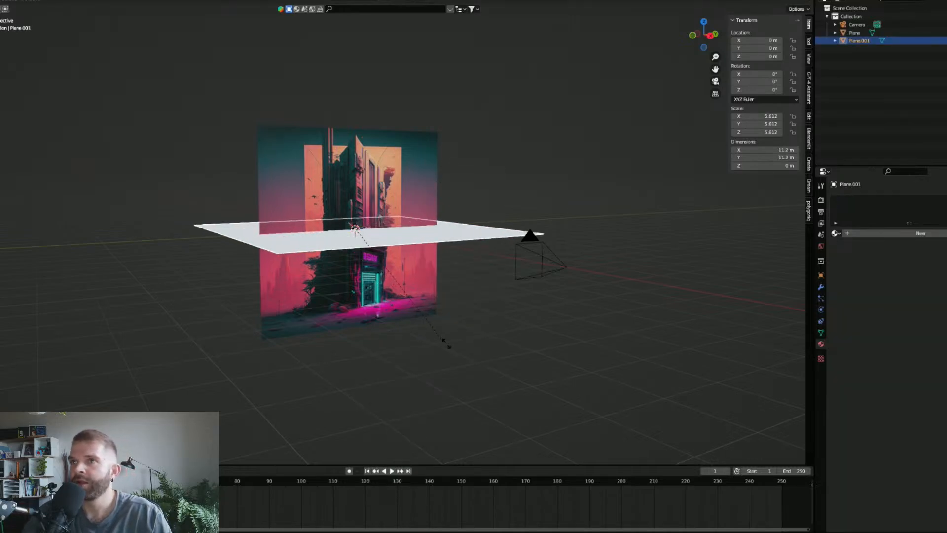
left_click(425, 346)
Lower the floor plane along the Z axis to the bottom edge of the image plane, aligning it through the camera.
key("g")
key("z")
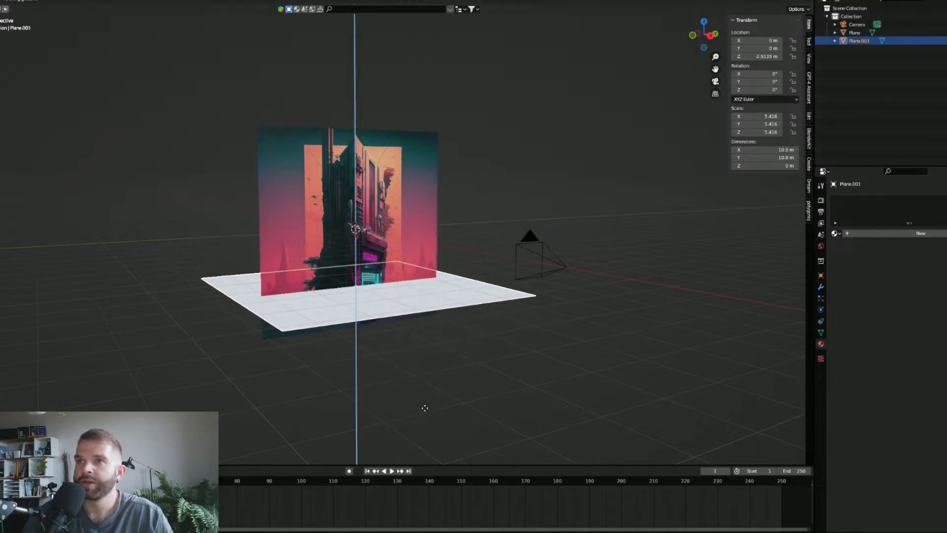
left_click(487, 349)
left_click(714, 81)
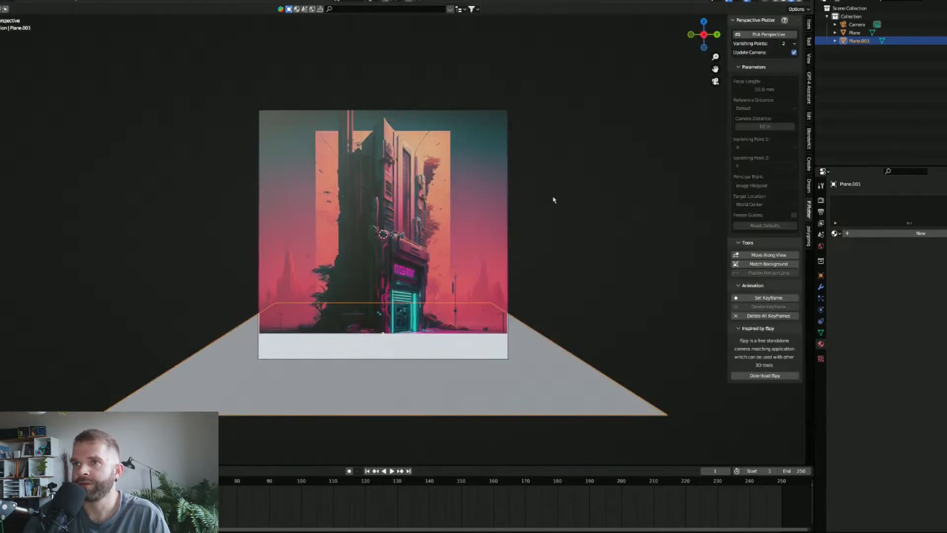
key("g")
key("z")
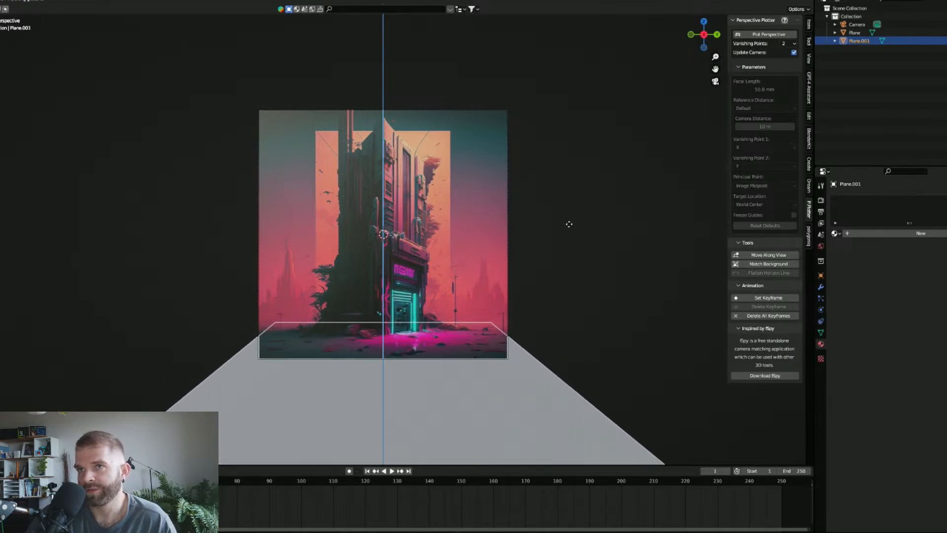
left_click(573, 220)
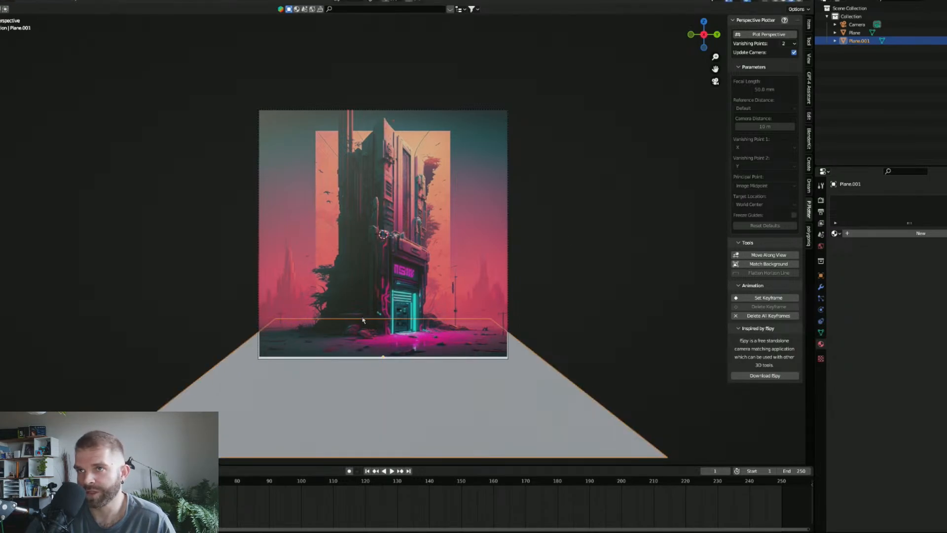
Nudge the floor plane along the Z axis to about -4.3 m so it meets the image plane's bottom edge.
key("g")
key("z")
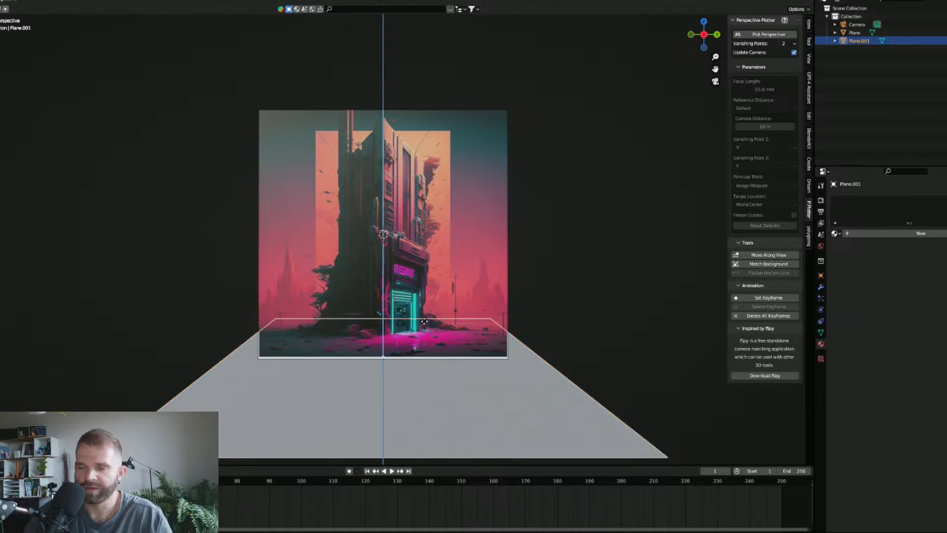
left_click(425, 325)
Widen the floor plane along the Y axis to a scale of about 6.28 and check it through the camera.
key("s")
key("x")
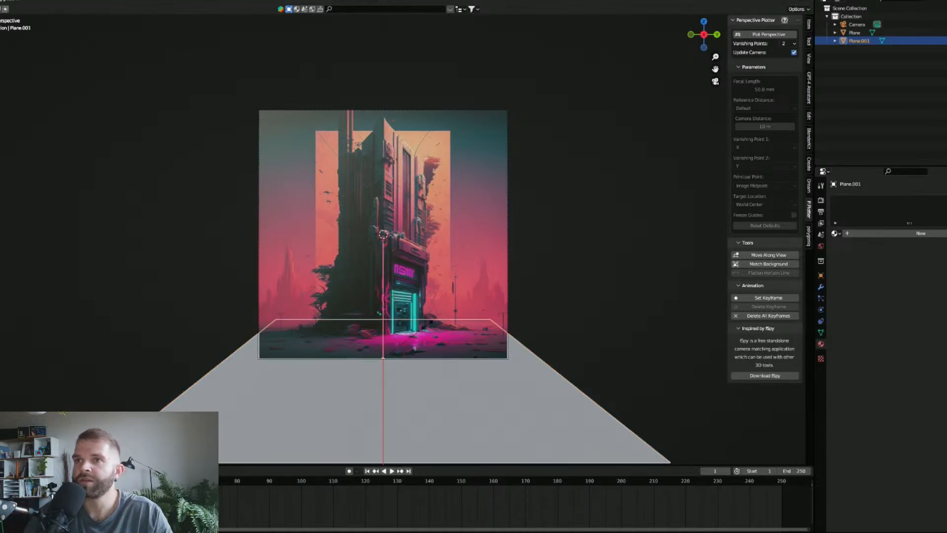
key("y")
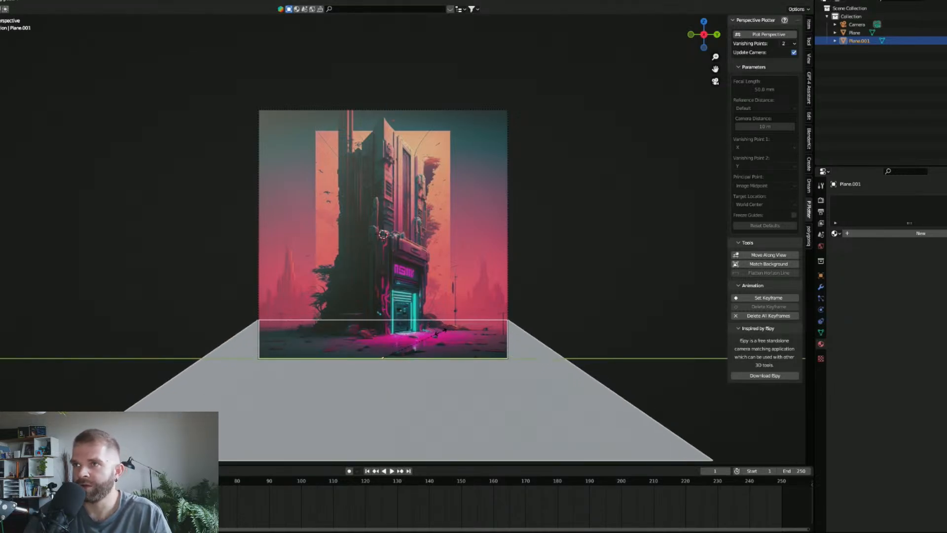
left_click(442, 331)
left_click(163, 324)
left_click_drag(225, 345, 325, 342)
scroll(248, 346, "down", 3)
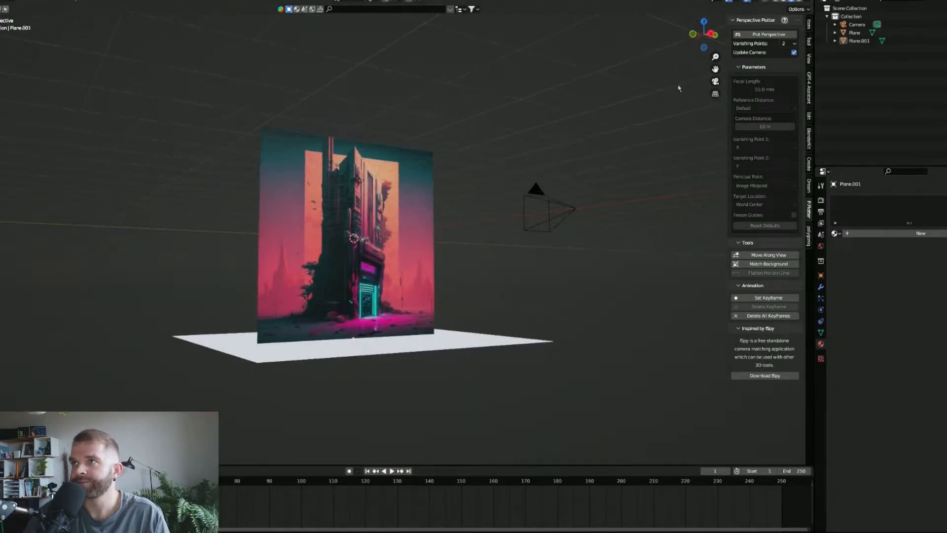
left_click(715, 83)
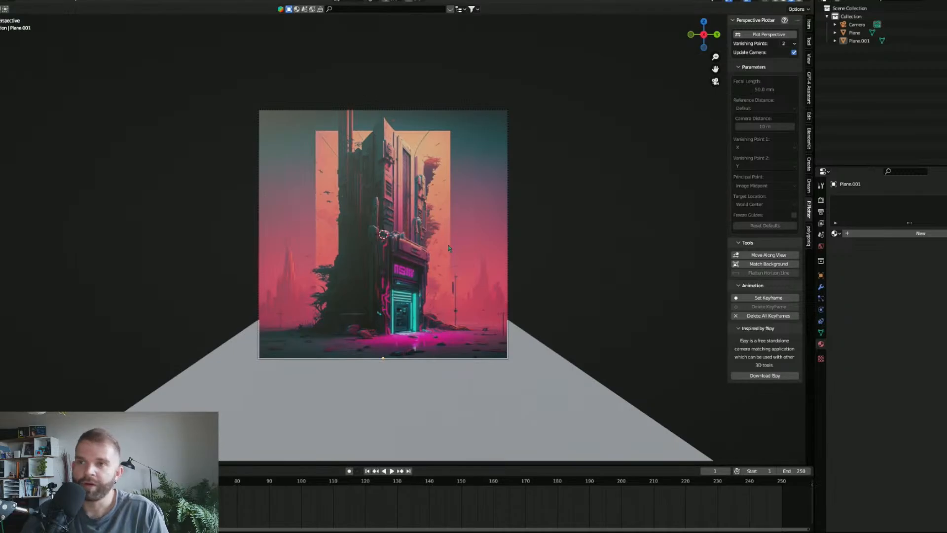
Start saving the Blender file and set the destination to the pasted path of the 01 - Comic Book 2023 folder.
key("ctrl+s")
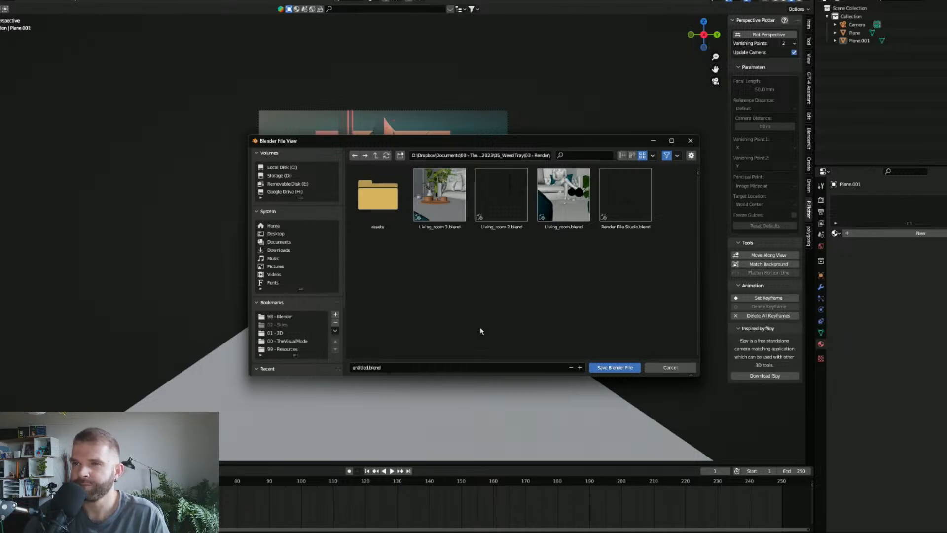
left_click_drag(350, 376, 351, 416)
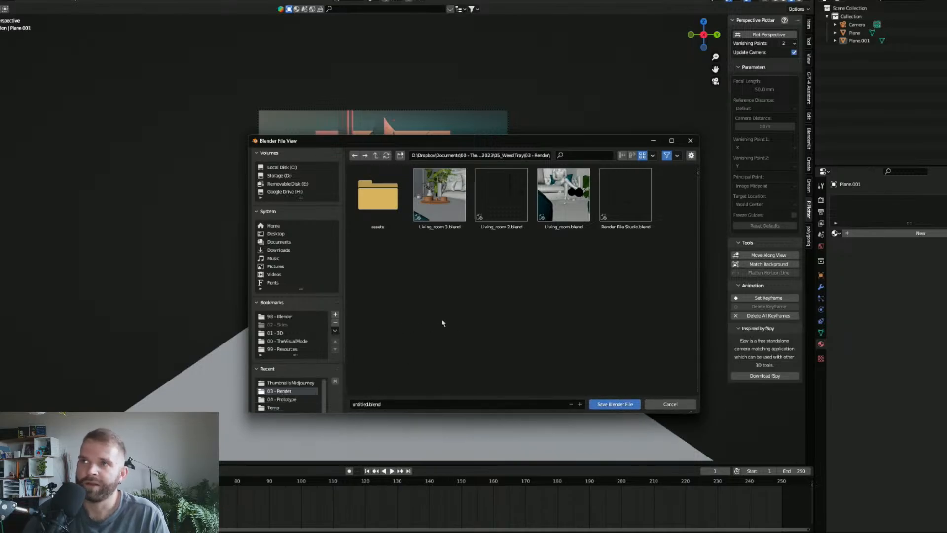
left_click_drag(249, 310, 234, 309)
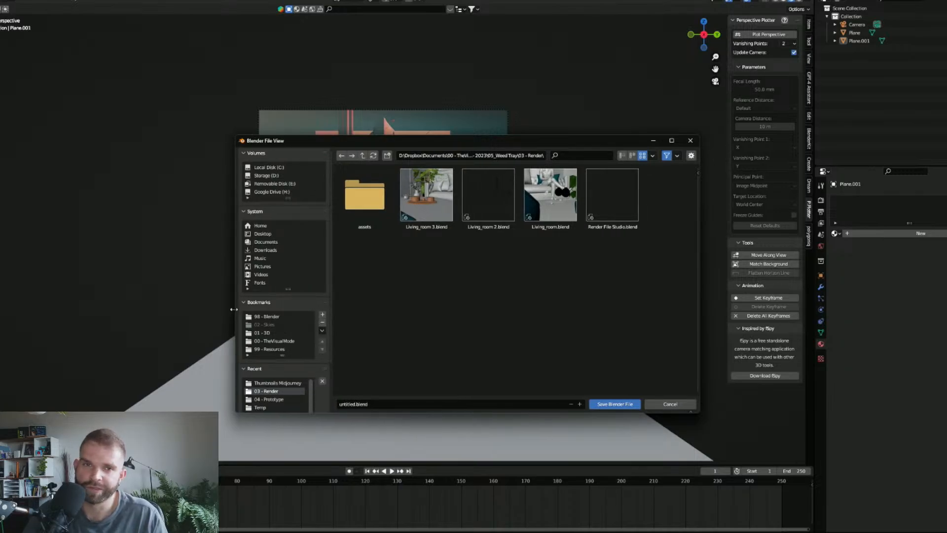
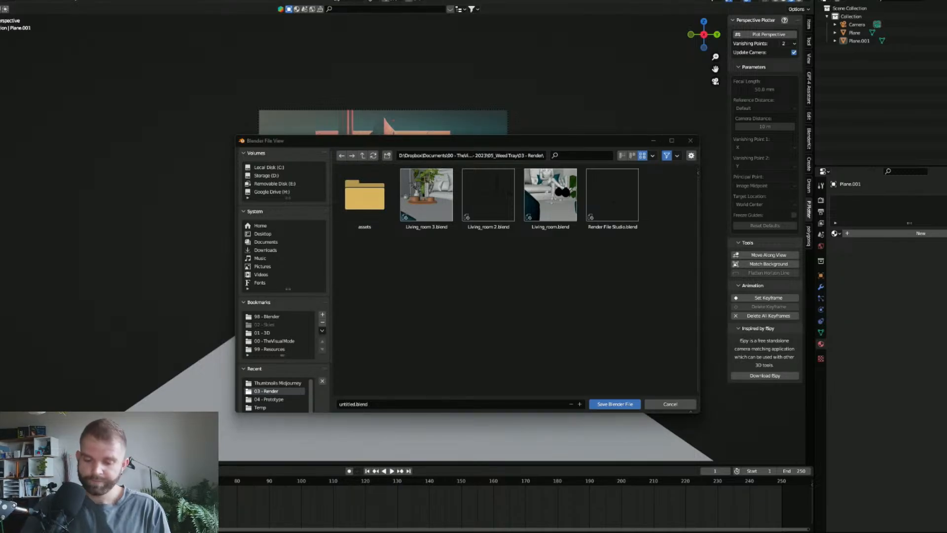
left_click(522, 154)
key("ctrl+v")
key("Return")
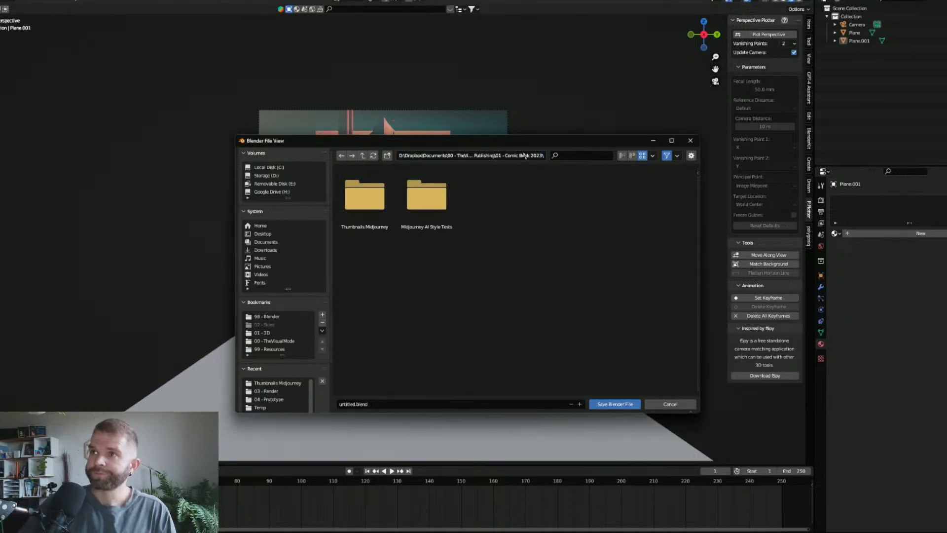
Name the file 23-08-01_Car Comositing and save it in the chosen folder.
left_click(395, 404)
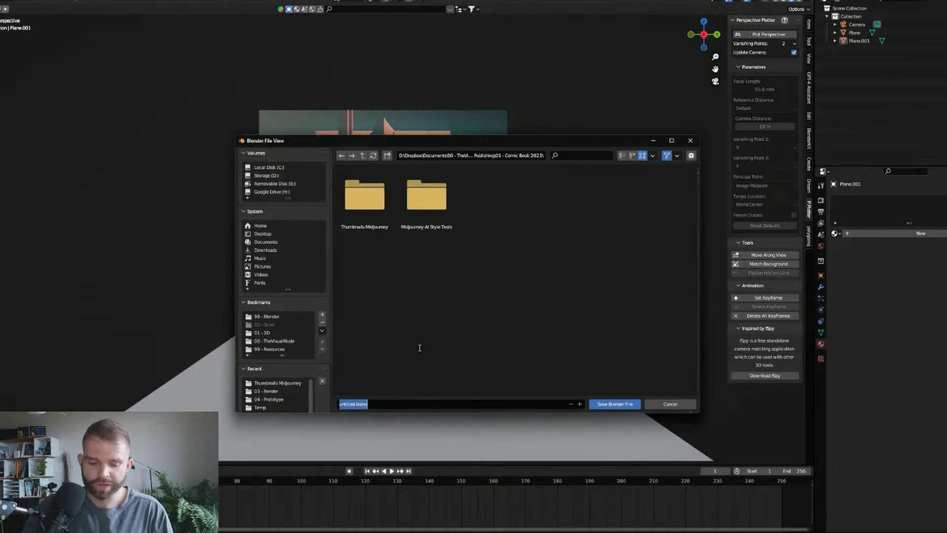
key("Caps_Lock")
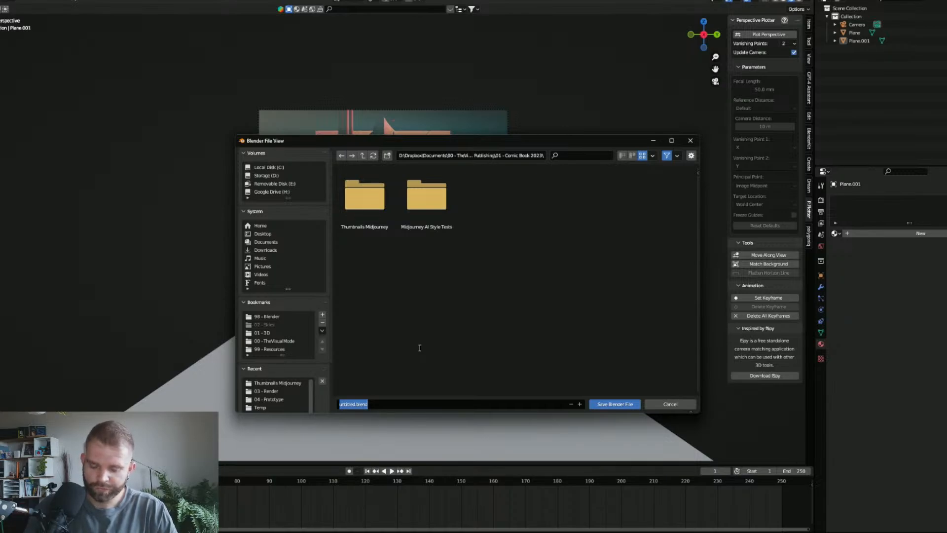
type("C")
key("Caps_Lock")
key("BackSpace")
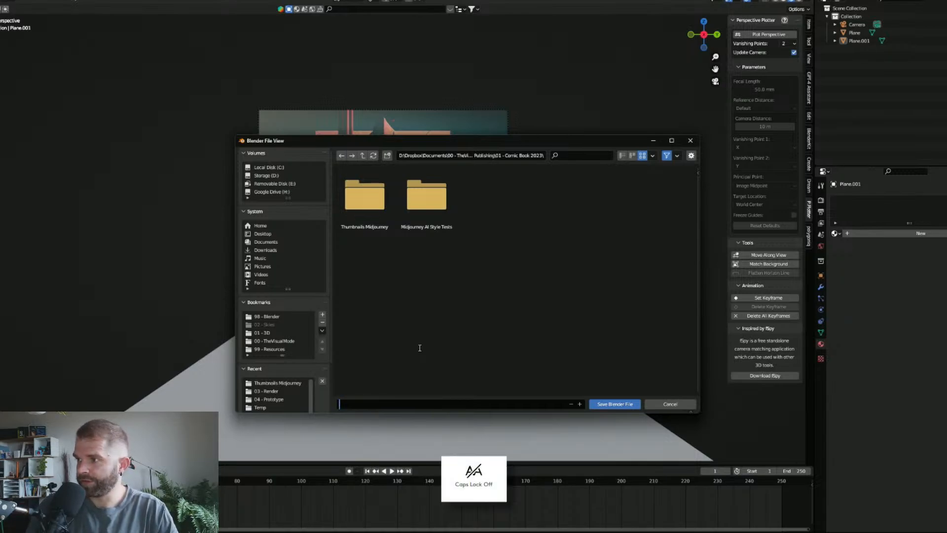
type("23-08")
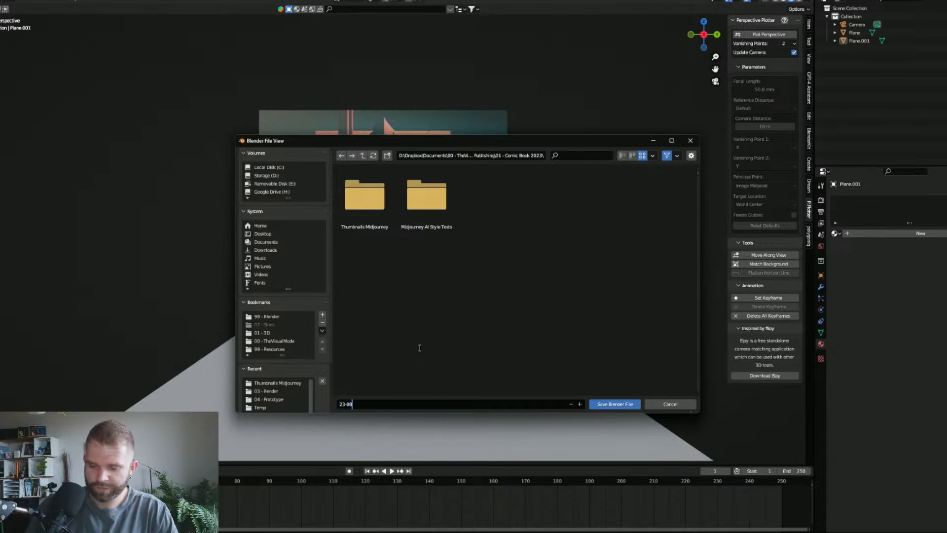
type("-01_")
key("Caps_Lock")
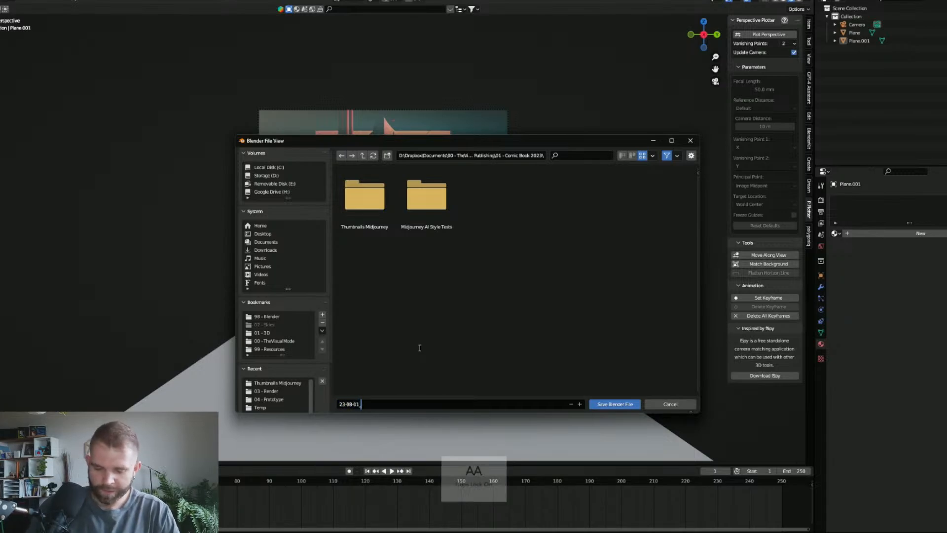
type("C")
key("Caps_Lock")
key("Caps_Lock")
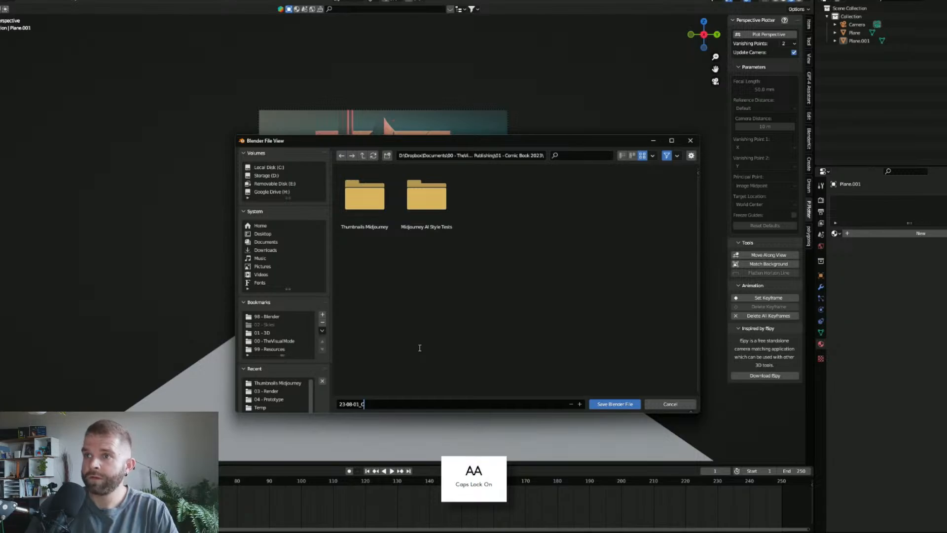
key("Caps_Lock")
type("a")
key("Caps_Lock")
type("S")
key("BackSpace")
key("Caps_Lock")
type("r Comositing")
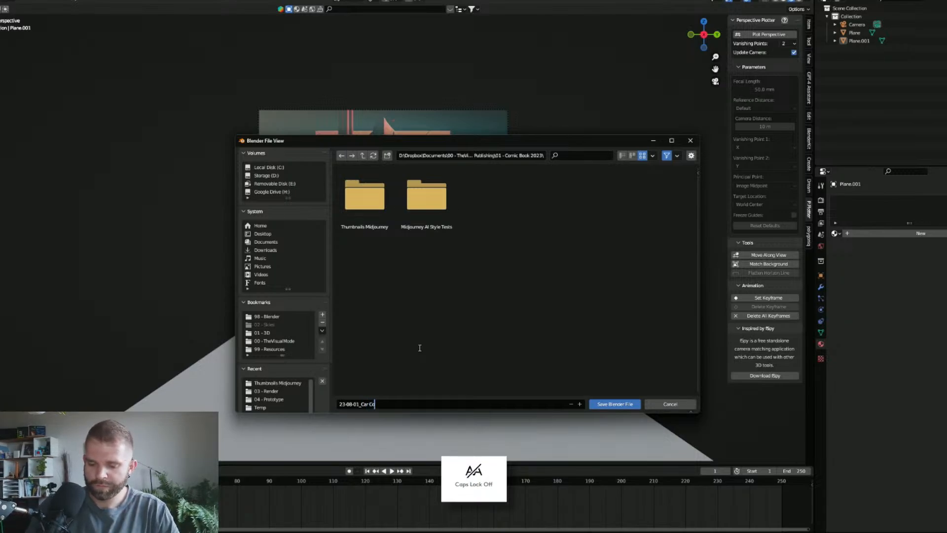
left_click(615, 404)
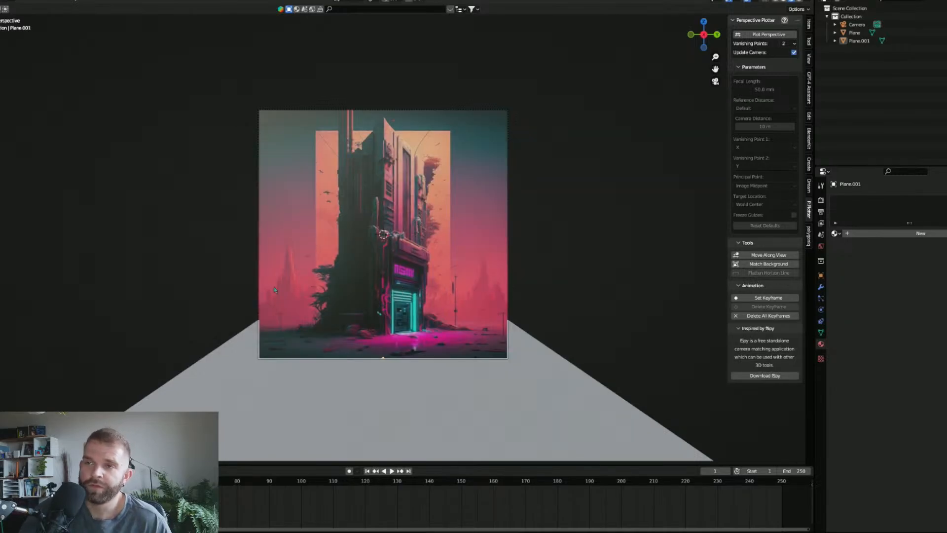
left_click_drag(276, 290, 376, 308)
scroll(358, 283, "down", 4)
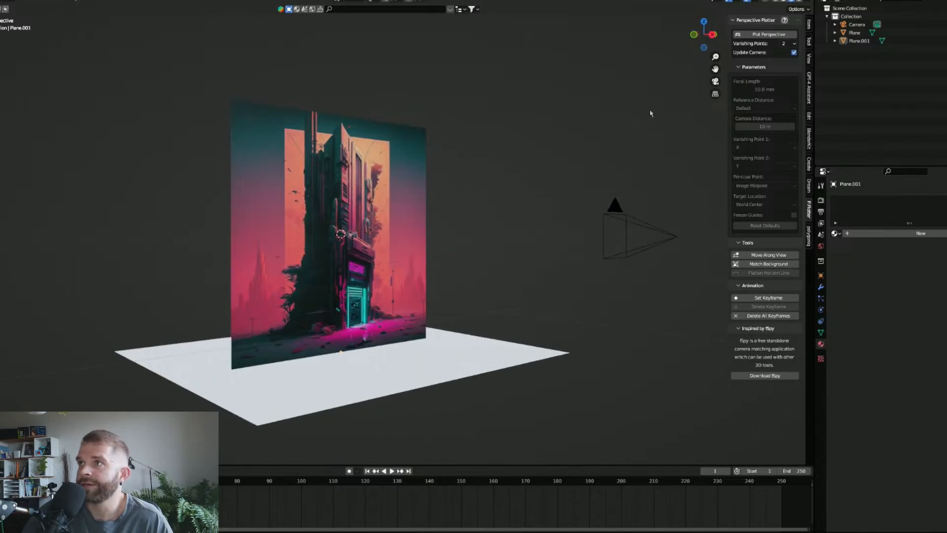
left_click(715, 82)
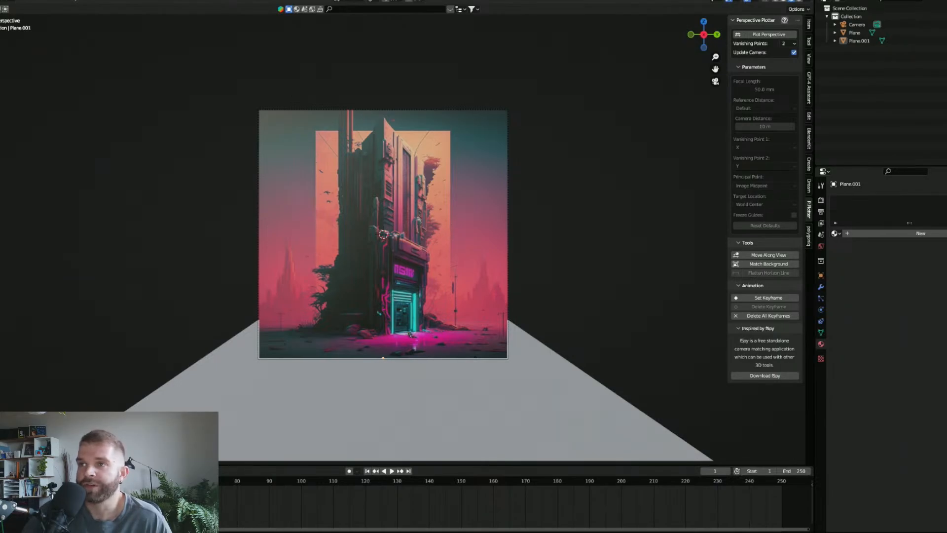
Leave the camera view and search the BlenderKit models for "delorean".
key("KP_0")
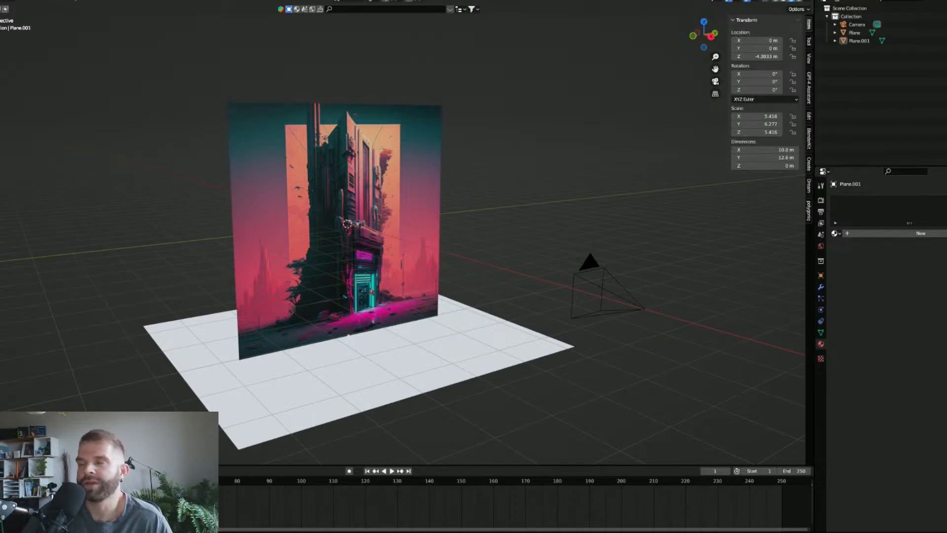
left_click(808, 140)
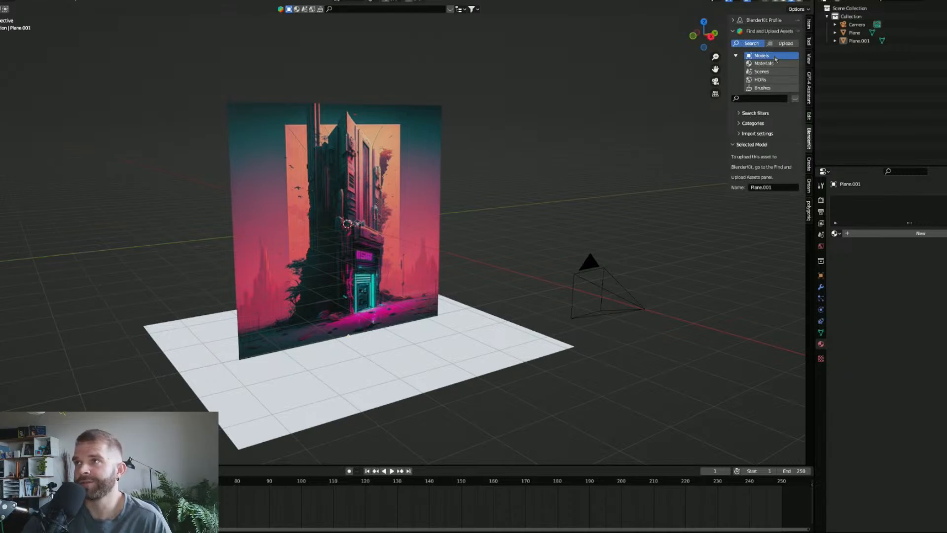
left_click(758, 99)
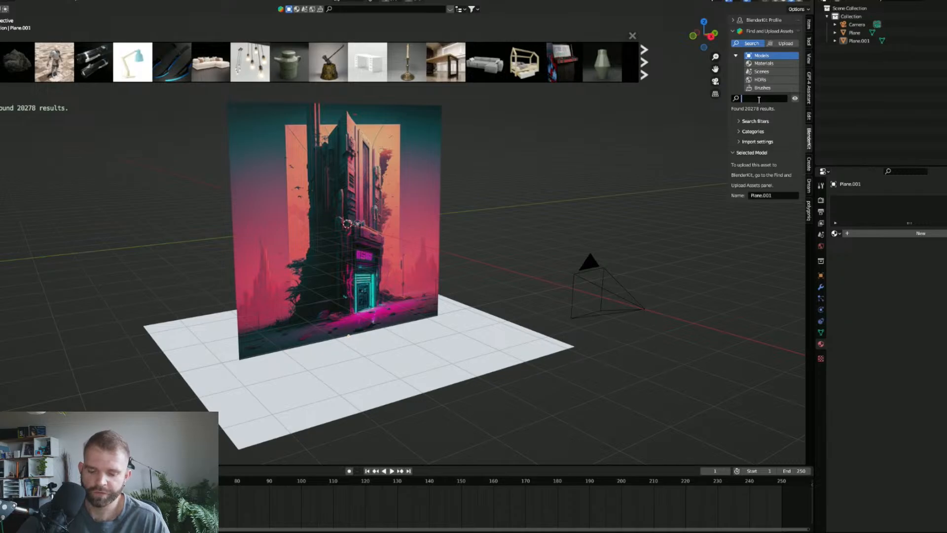
type("del")
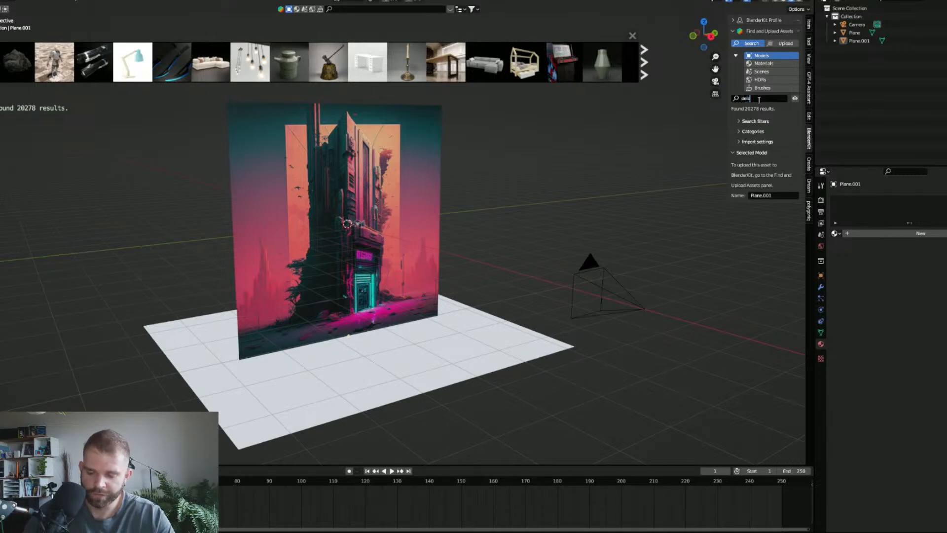
type("orean")
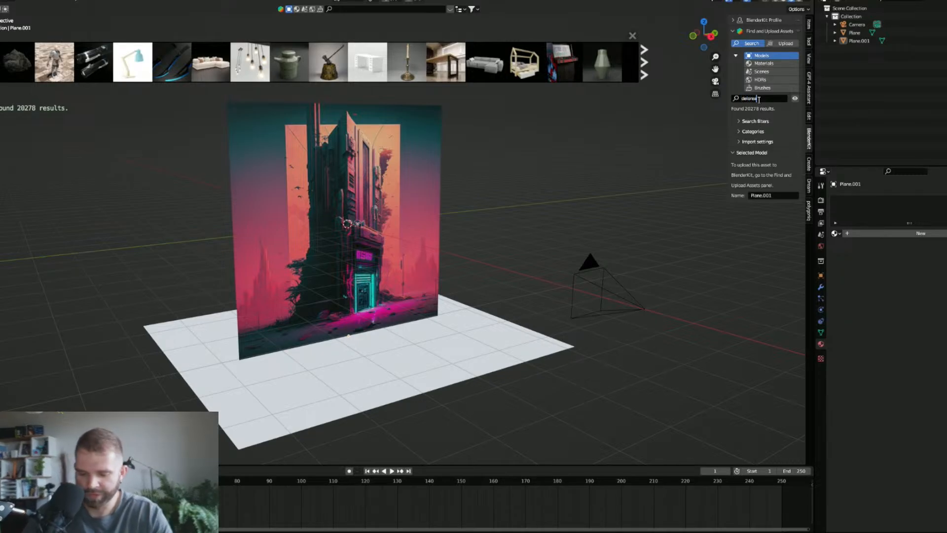
key("Return")
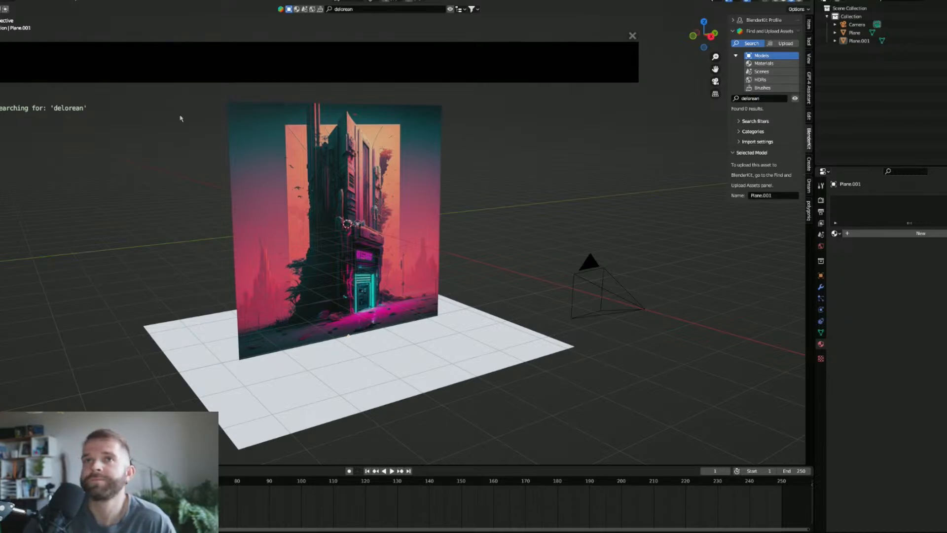
scroll(611, 86, "up", 1)
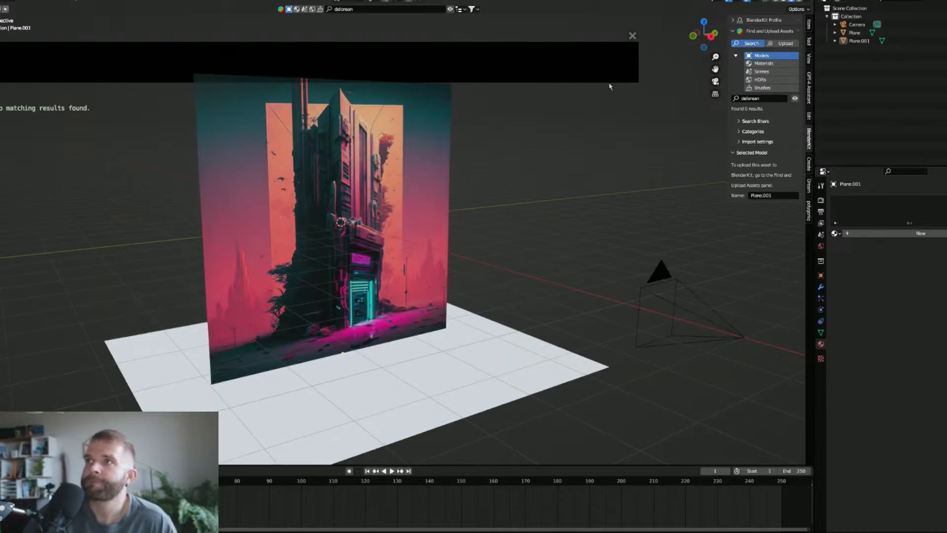
scroll(379, 109, "down", 2)
Open the BlenderKit model search term for editing.
left_click(769, 98)
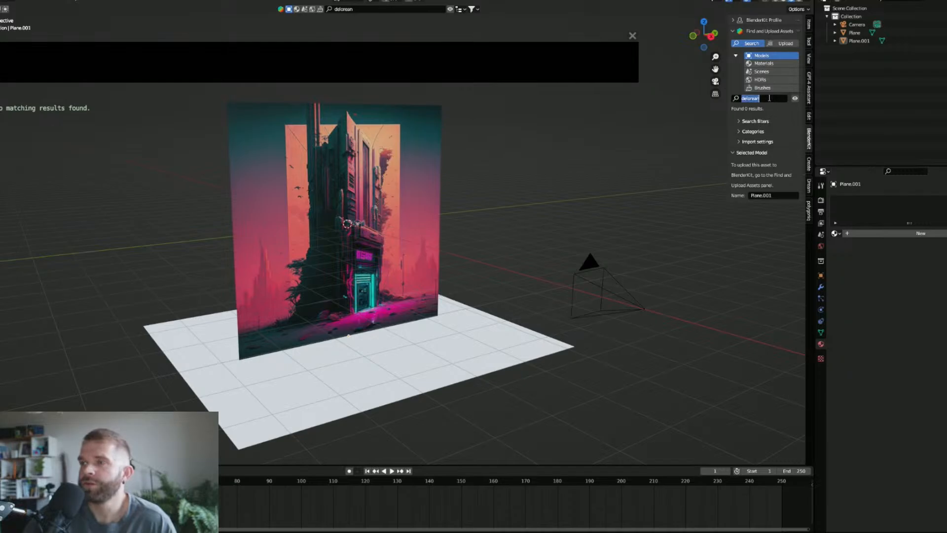
Search the BlenderKit models for "car" and place the overturned red car wreck on the ground beside the backdrop image.
type("car")
key("Return")
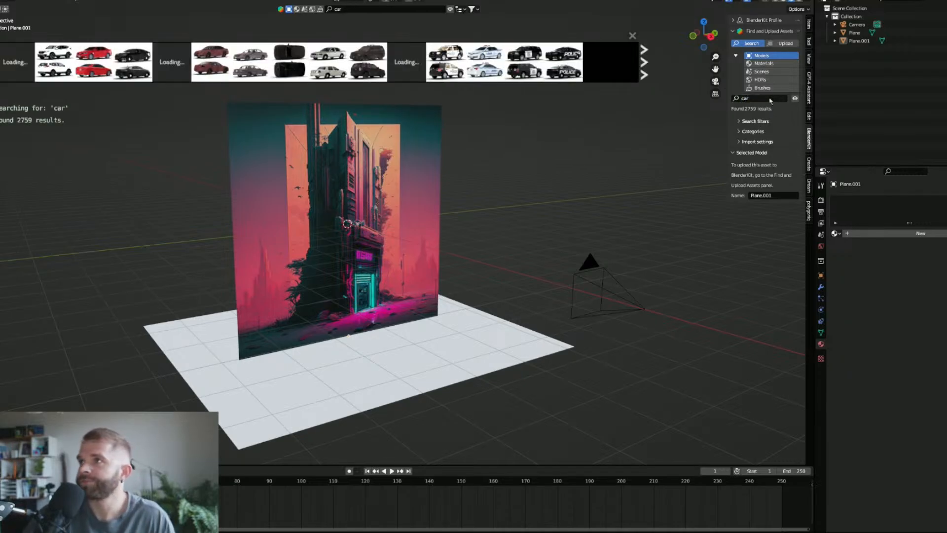
scroll(162, 101, "up", 2)
mouse_move(16, 68)
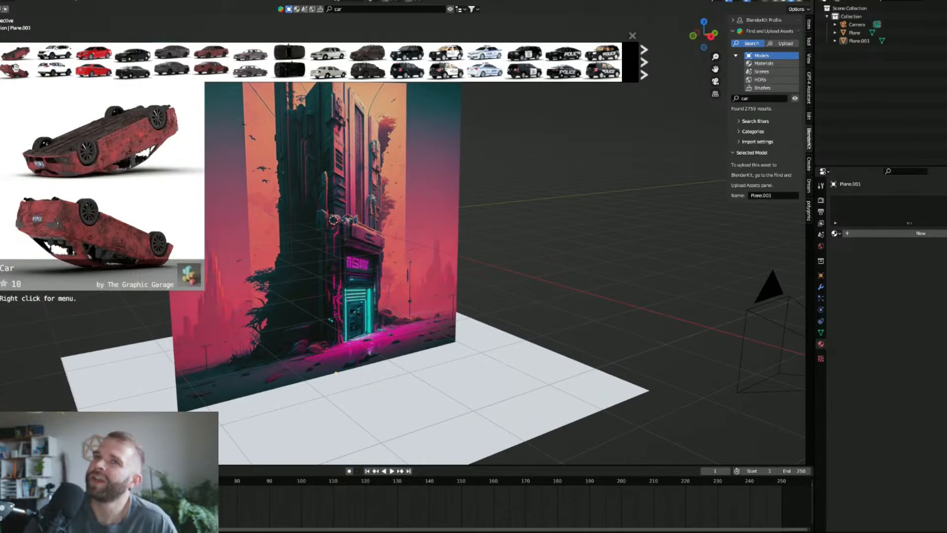
left_click_drag(16, 68, 146, 376)
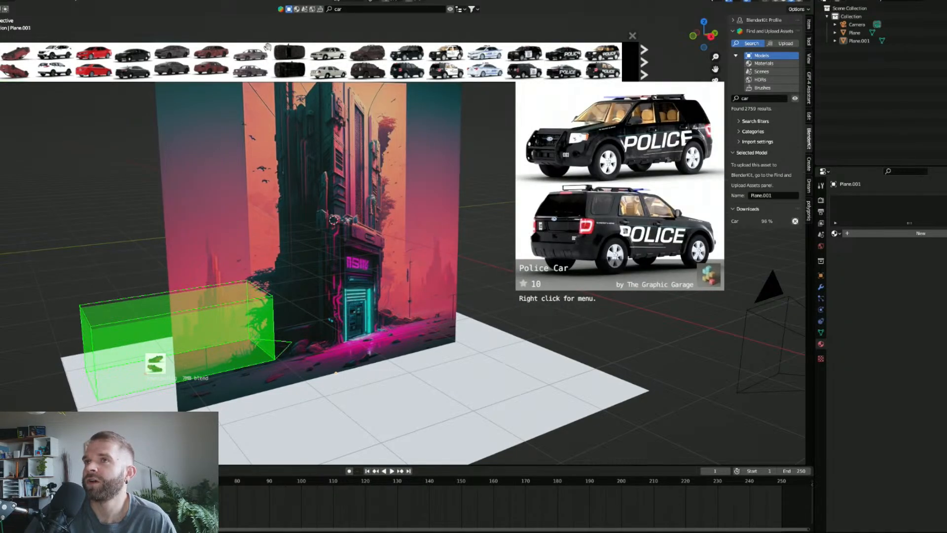
Browse through further pages of the car models to look for a suitable vehicle.
left_click(644, 64)
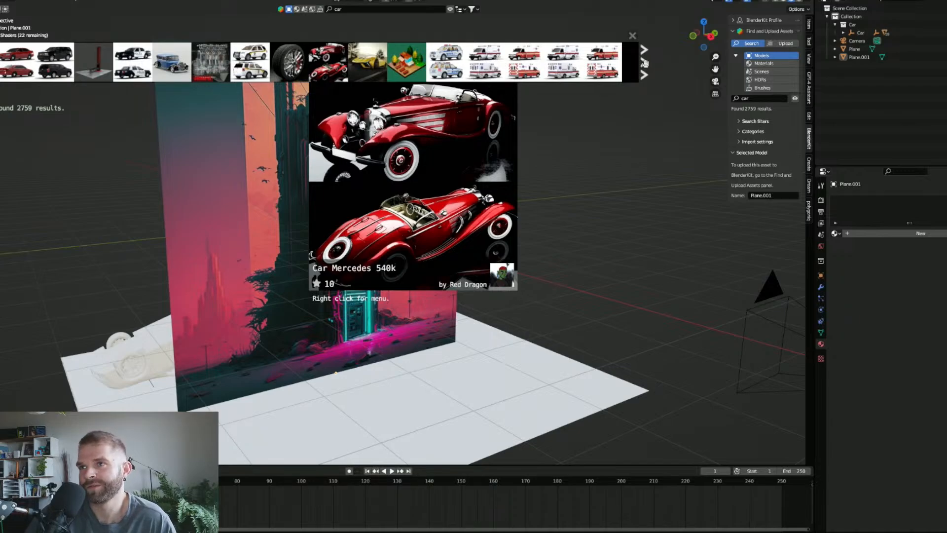
left_click(644, 63)
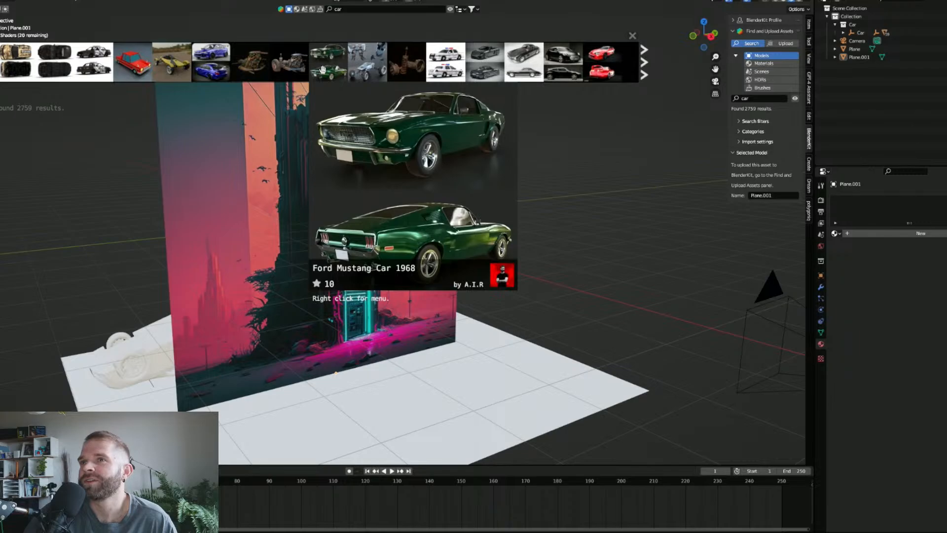
left_click(643, 66)
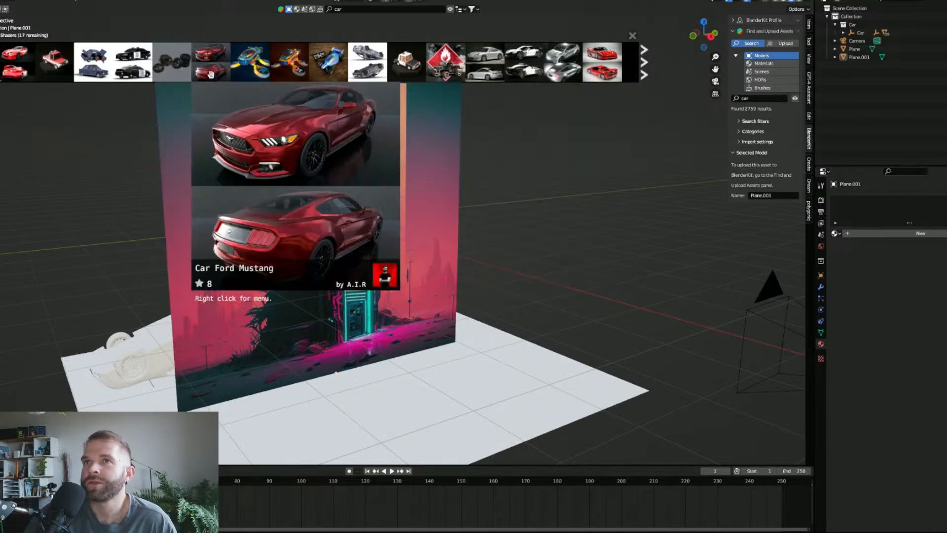
left_click(643, 63)
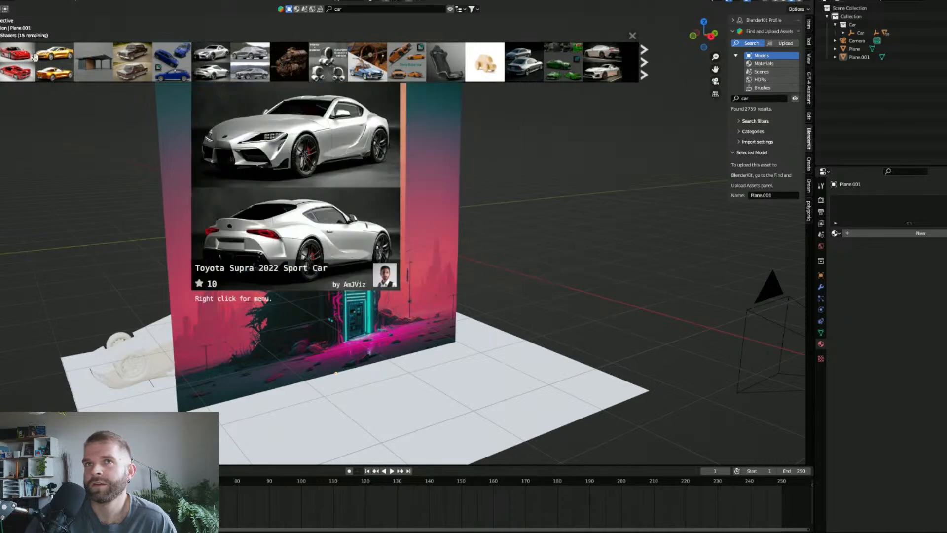
mouse_move(56, 72)
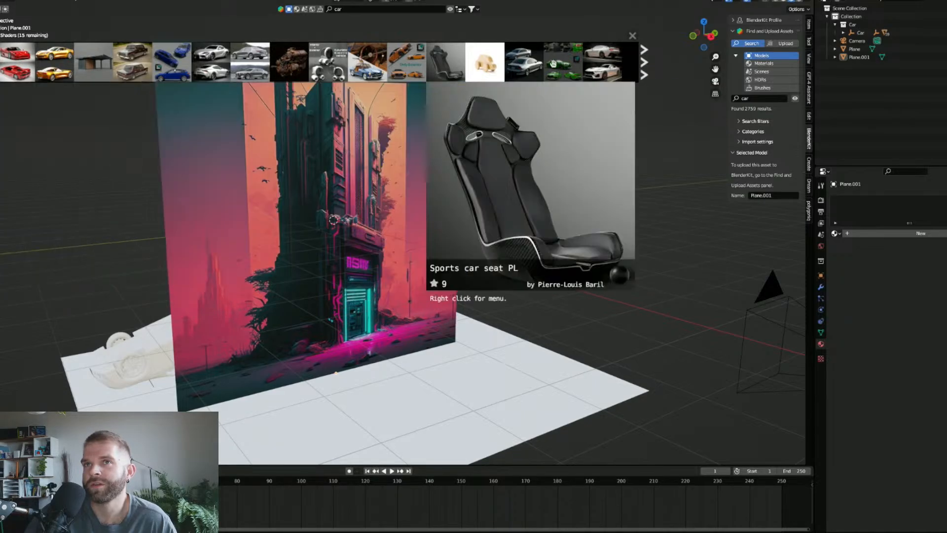
left_click(644, 62)
mouse_move(450, 72)
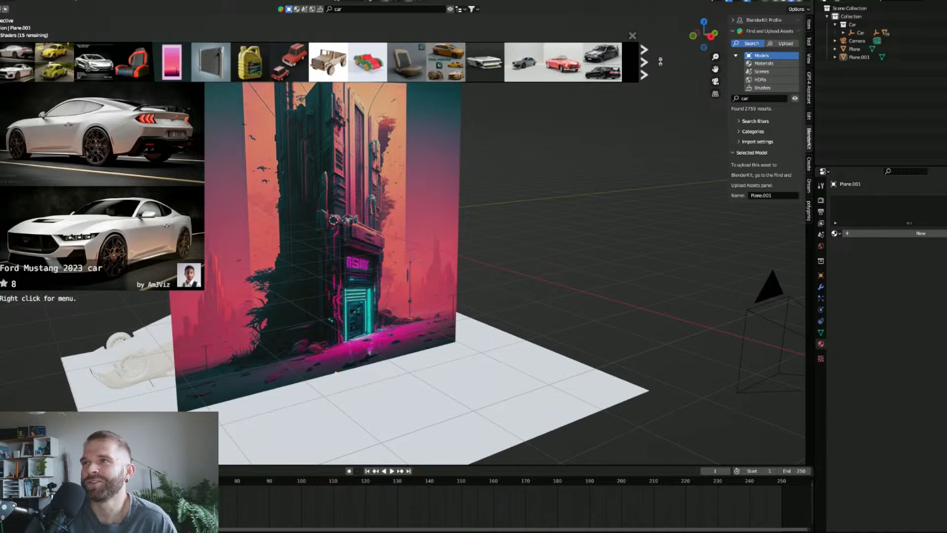
left_click(644, 63)
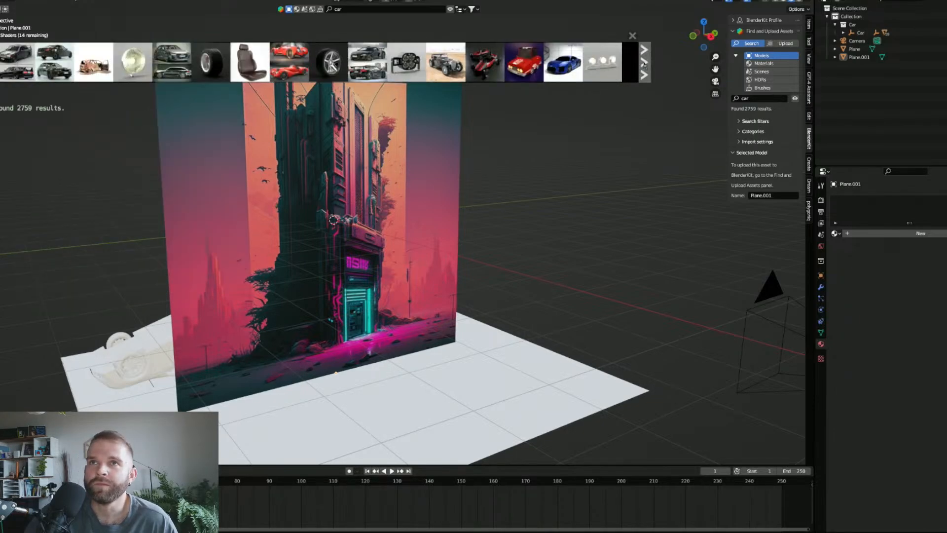
left_click(644, 63)
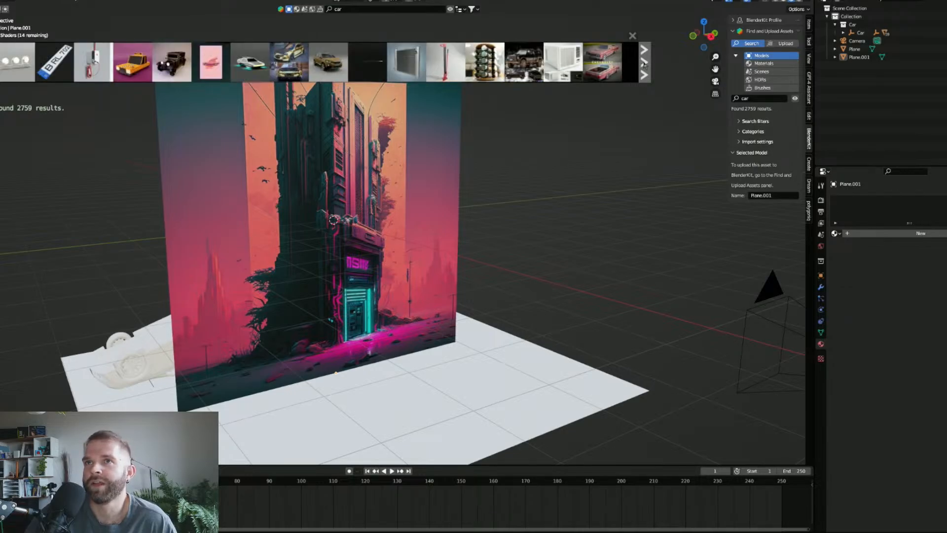
left_click(644, 63)
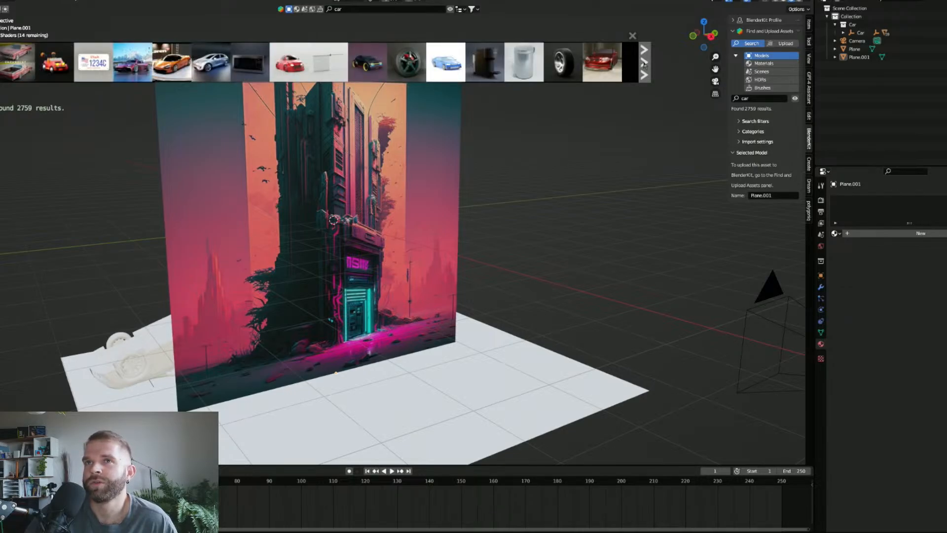
left_click(644, 63)
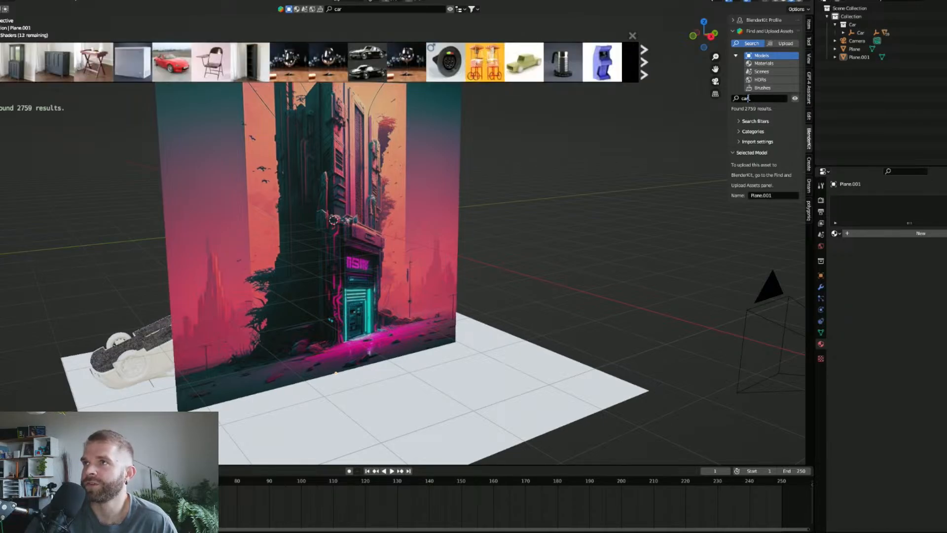
Refine the model search to "futuristic car" and look through the matching models.
left_click(743, 98)
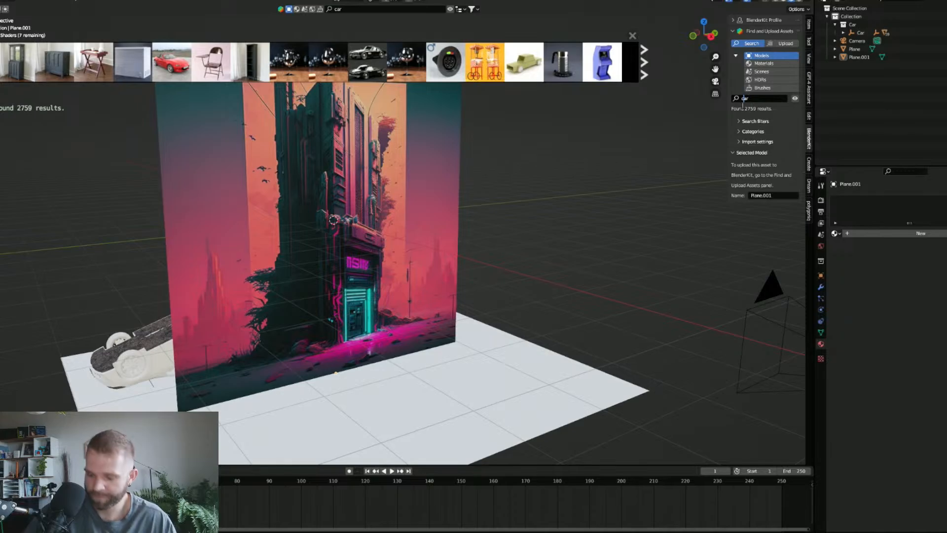
type("futuristic")
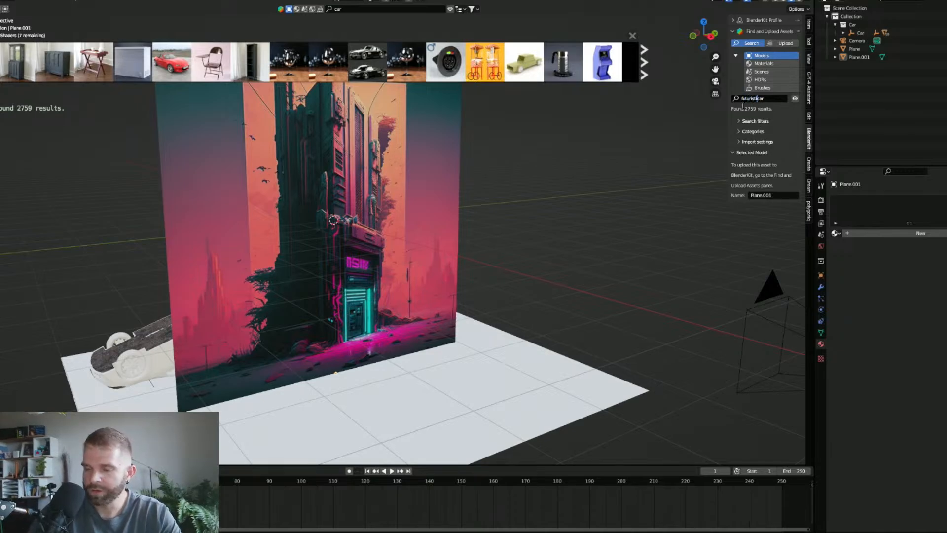
key("Return")
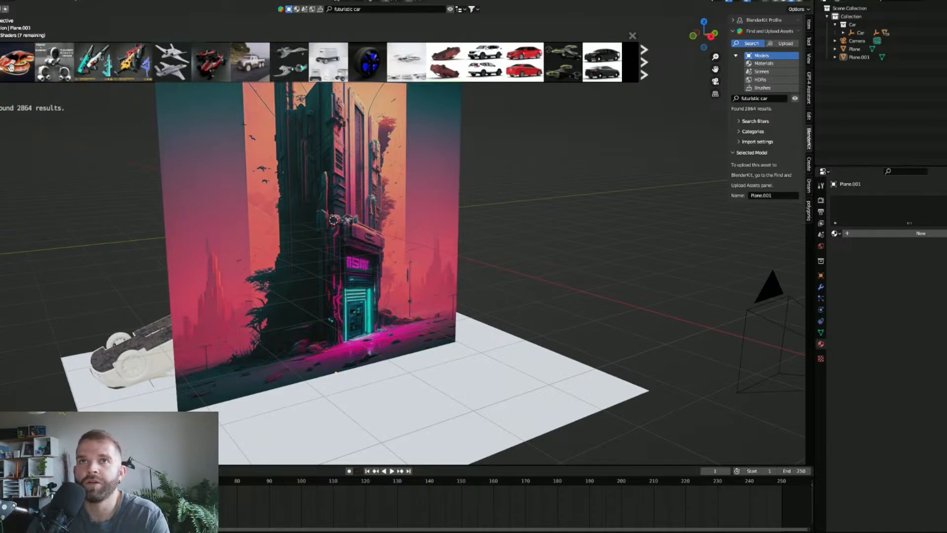
mouse_move(60, 70)
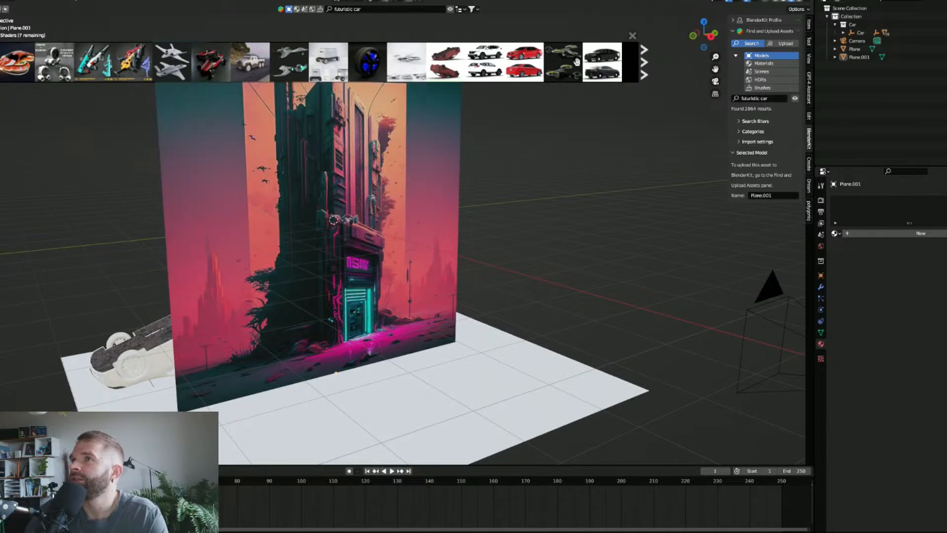
mouse_move(576, 61)
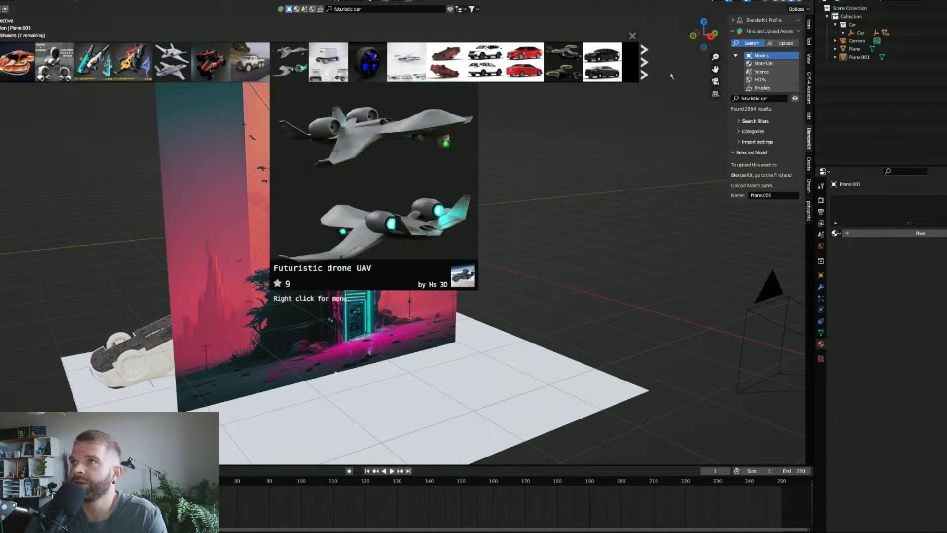
left_click(645, 71)
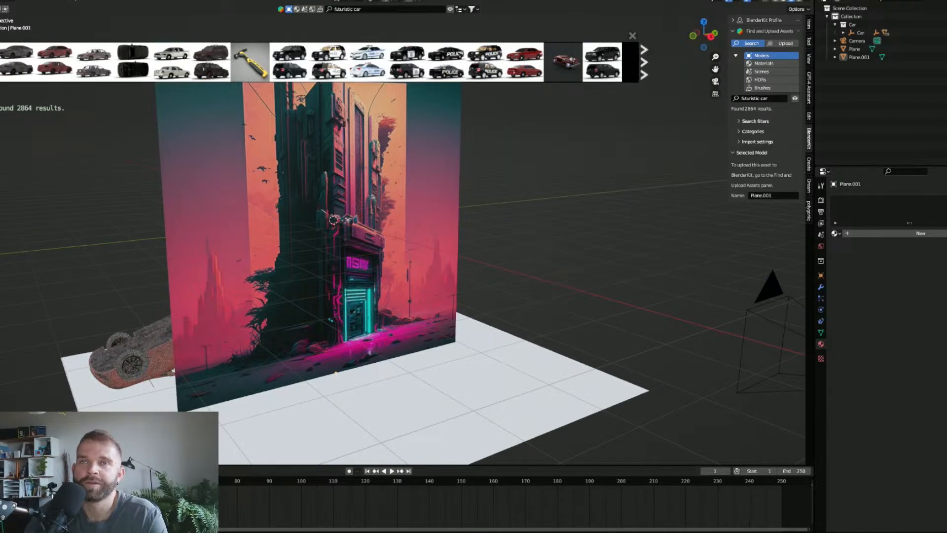
Place the Futuristic Flying Car model on the ground plane in front of the backdrop image.
mouse_move(16, 68)
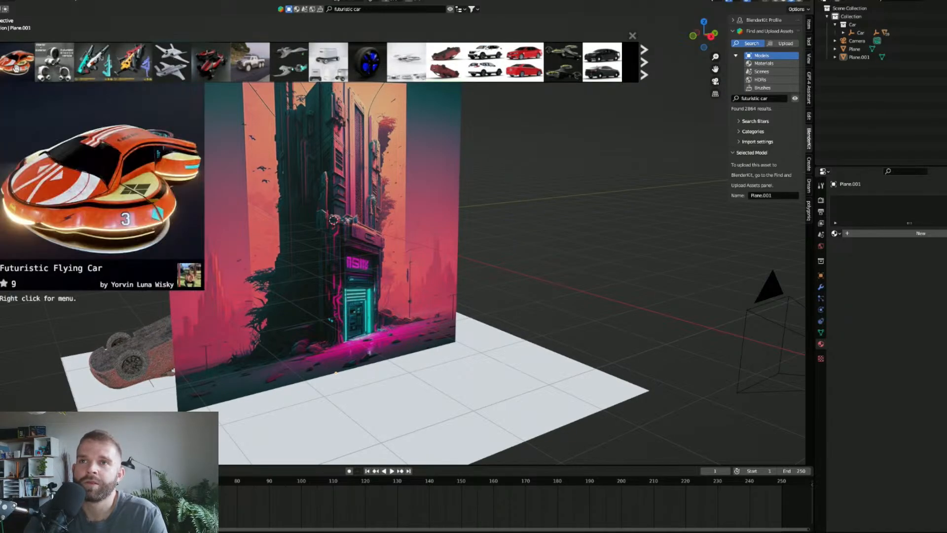
left_click_drag(16, 64, 483, 363)
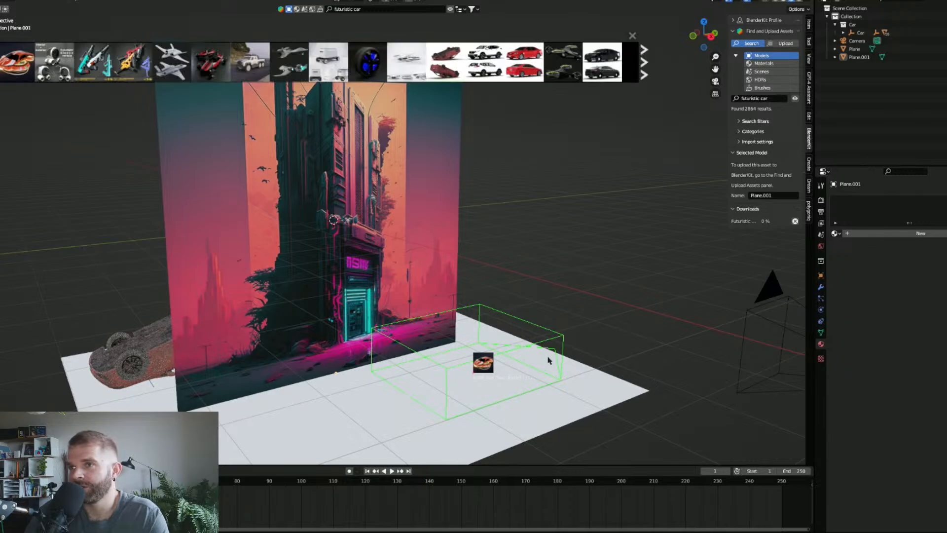
left_click_drag(469, 410, 417, 374)
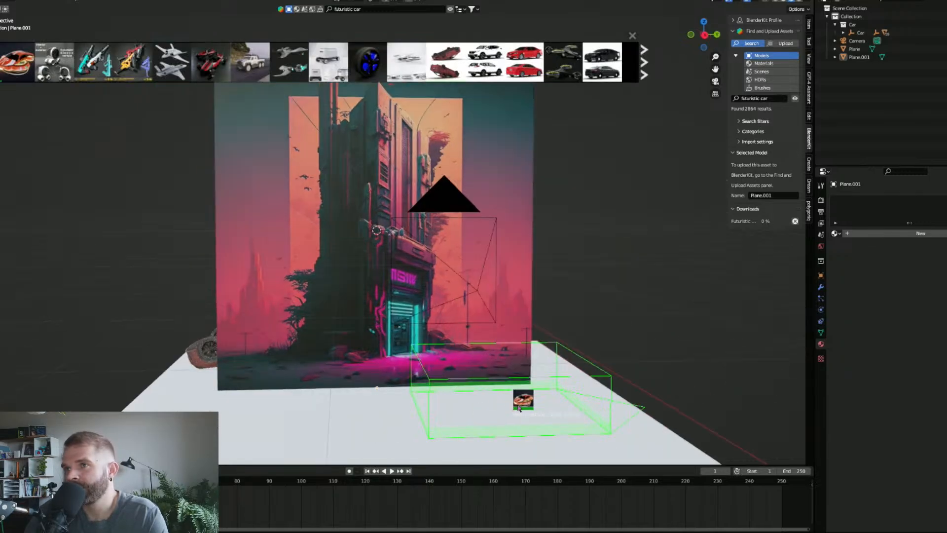
left_click_drag(348, 366, 386, 369)
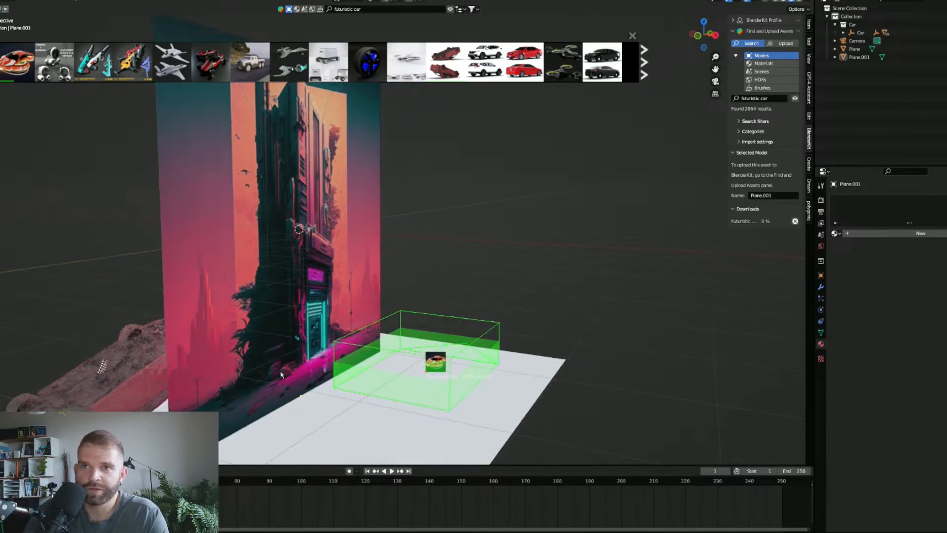
left_click_drag(214, 393, 237, 392)
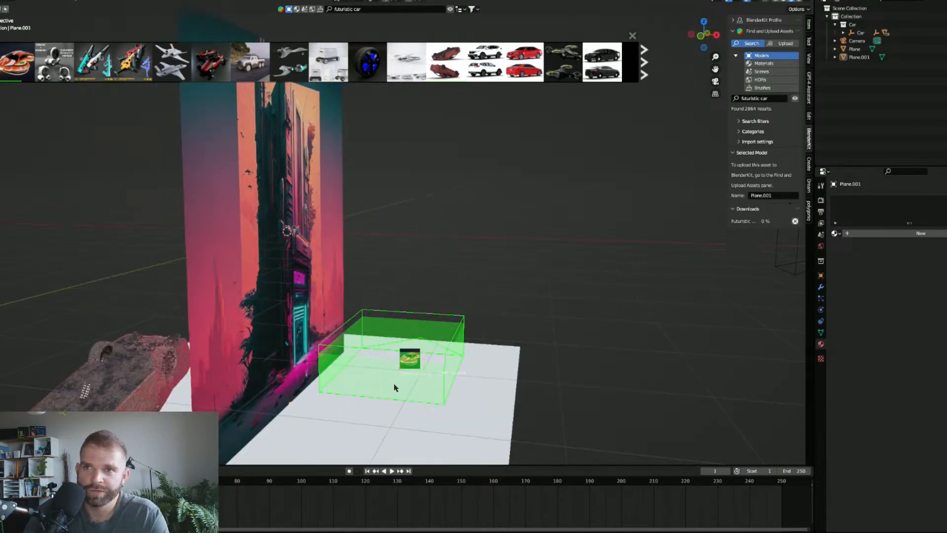
mouse_move(364, 387)
left_mouse_down()
mouse_move(393, 387)
mouse_move(361, 389)
left_mouse_up()
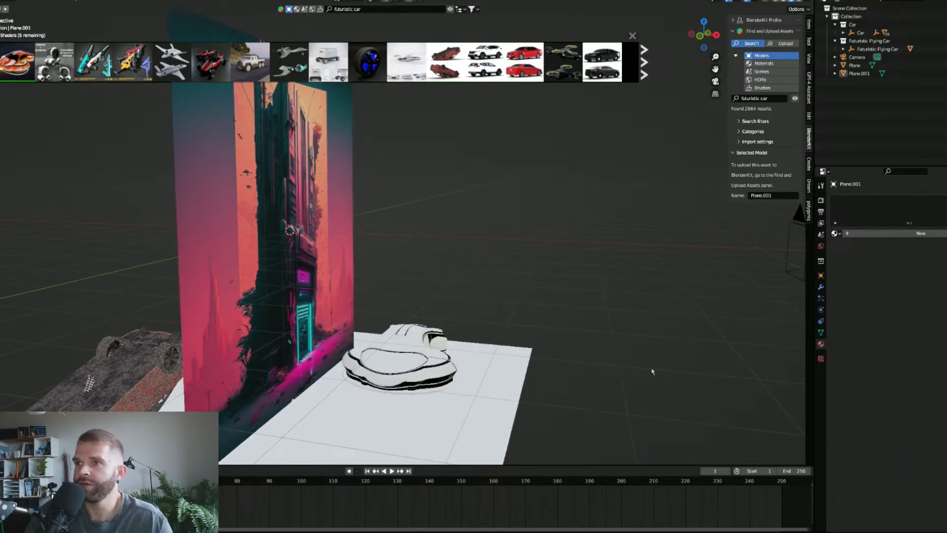
Preview the scene in rendered shading, switch the viewport to solid shading, and inspect the car placement from the front.
key("z")
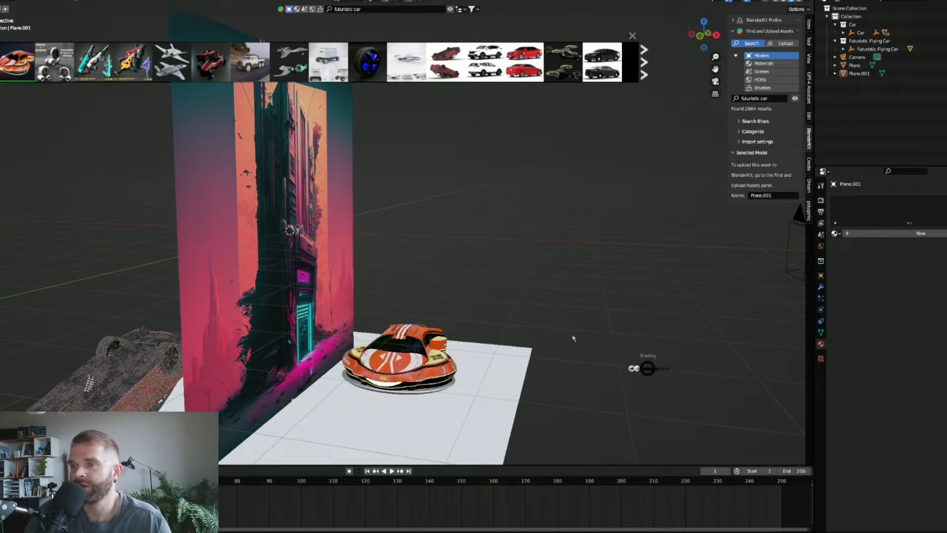
left_click(620, 332)
key("z")
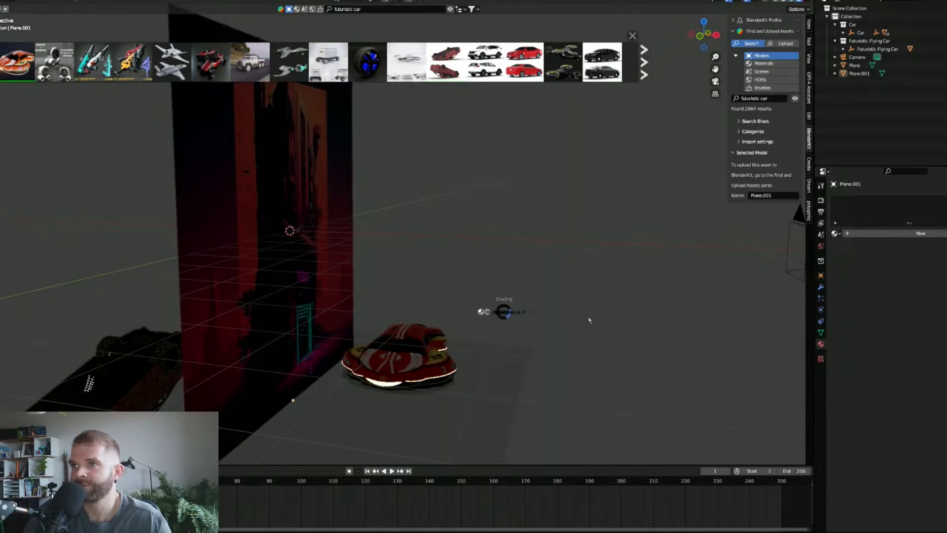
left_click(595, 317)
left_click_drag(540, 328, 438, 349)
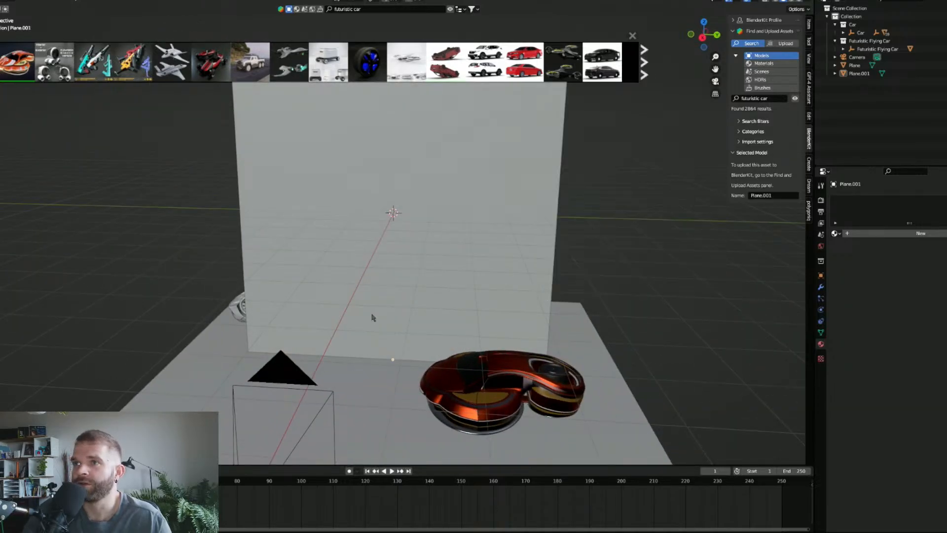
left_click_drag(372, 318, 474, 330)
scroll(316, 341, "down", 3)
left_click_drag(270, 349, 258, 326)
left_click_drag(347, 307, 322, 327)
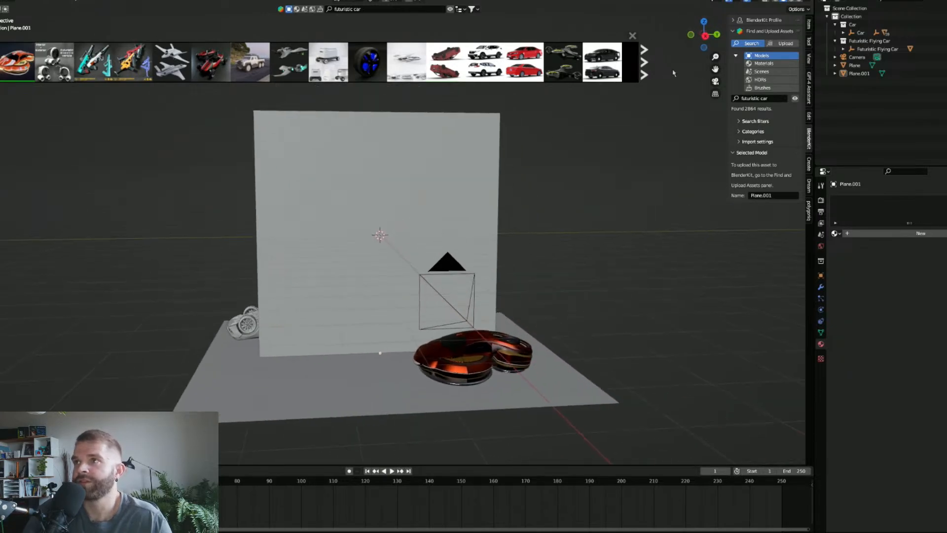
Search the model library for "people" and look at a further page of models.
left_click(749, 98)
type("ped")
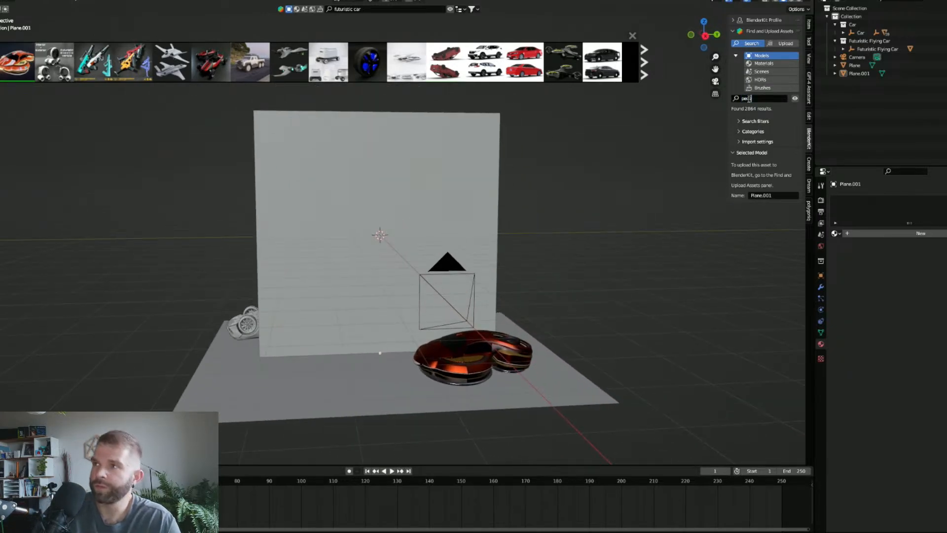
type("ple")
key("Return")
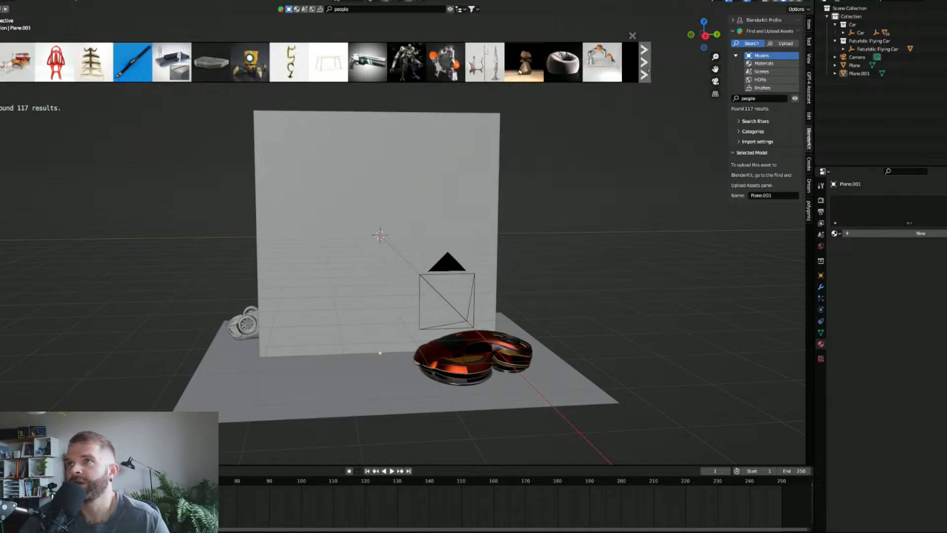
left_click(643, 66)
Search the model library for "person" and examine the offered models for a human figure.
left_click(771, 99)
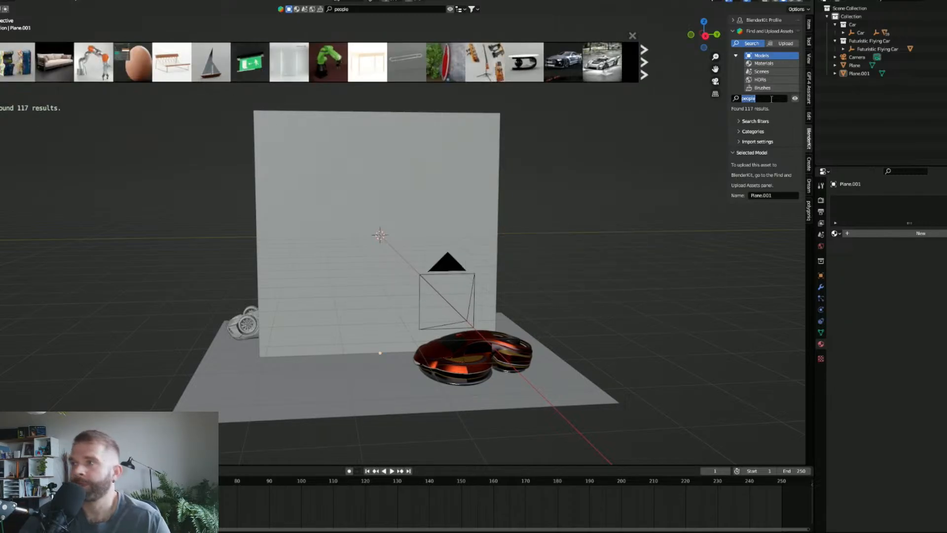
type("person")
key("Return")
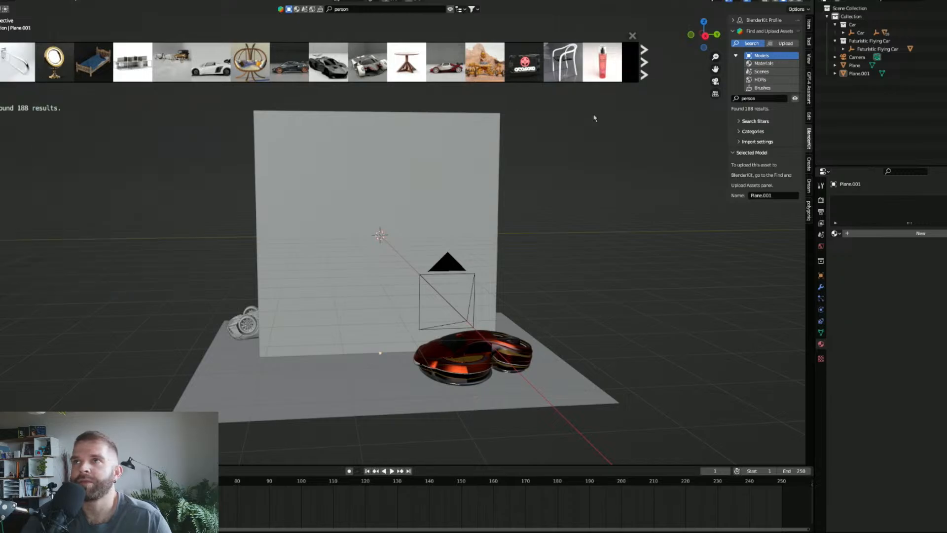
left_click(760, 99)
key("Return")
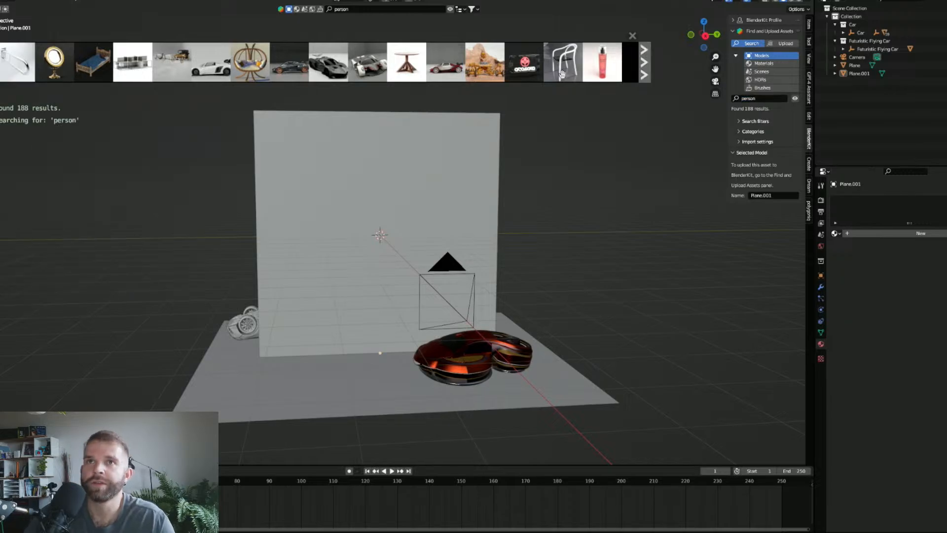
mouse_move(341, 69)
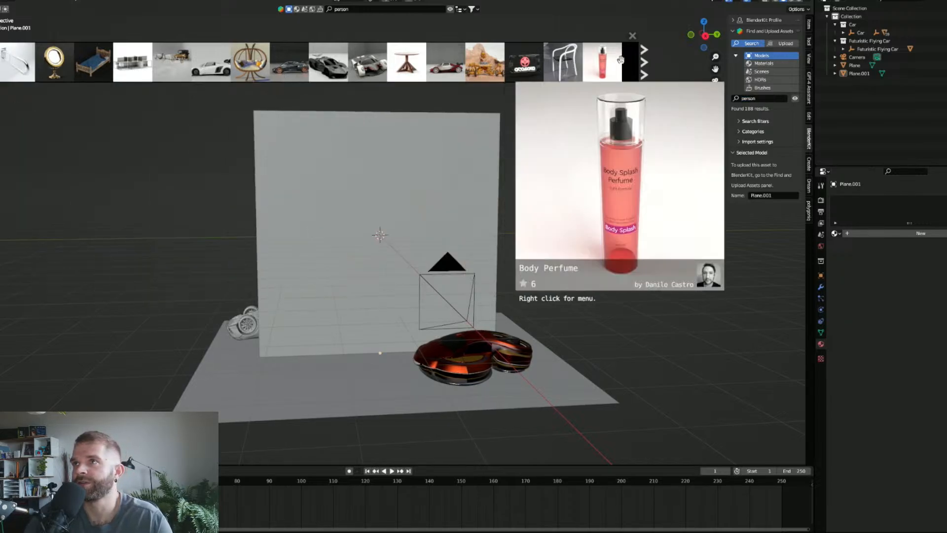
Place the 3D soul standing young man model on the ground plane beside the flying car, in front of the backdrop.
mouse_move(545, 65)
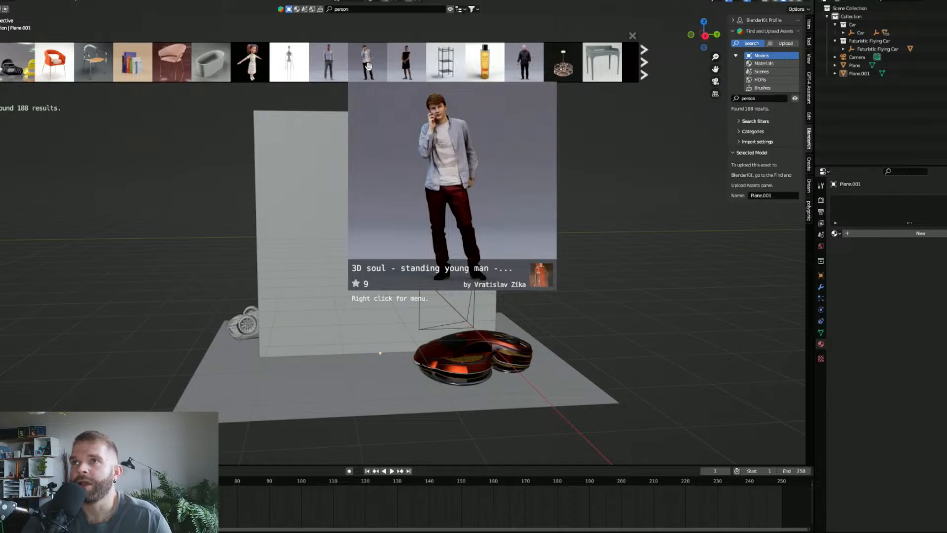
left_click_drag(368, 67, 418, 224)
scroll(420, 359, "up", 6)
scroll(434, 387, "down", 3)
scroll(412, 270, "up", 4)
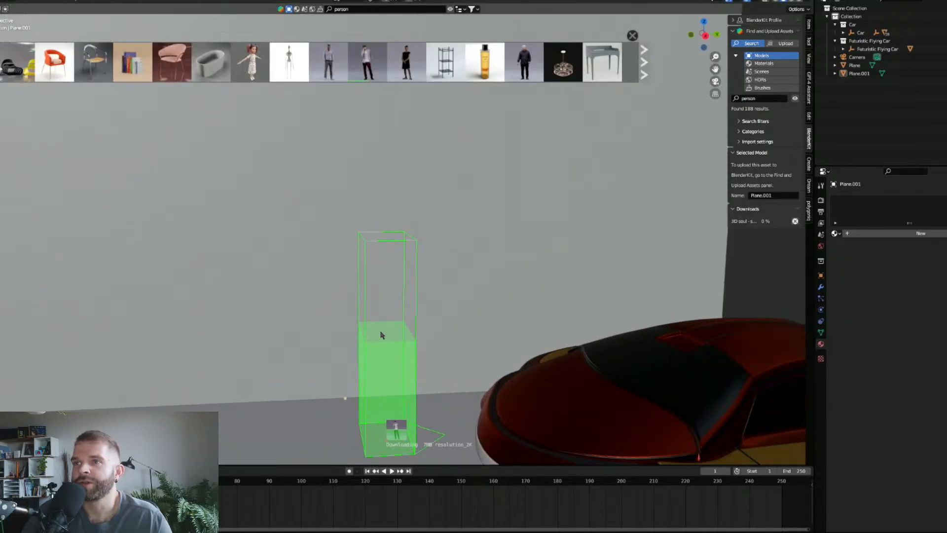
View the scene through the camera and switch the viewport to material preview shading.
left_click(715, 82)
scroll(402, 250, "down", 1)
scroll(402, 257, "up", 1)
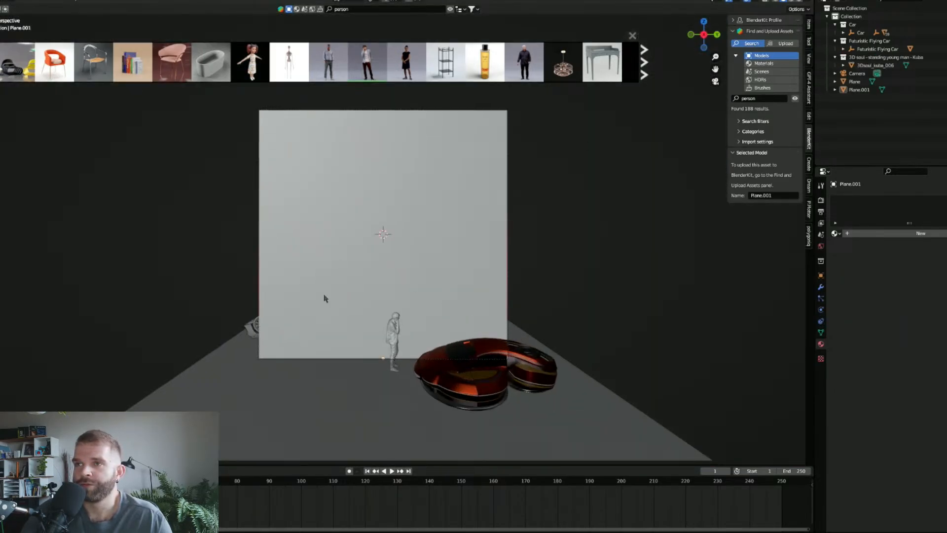
key("z")
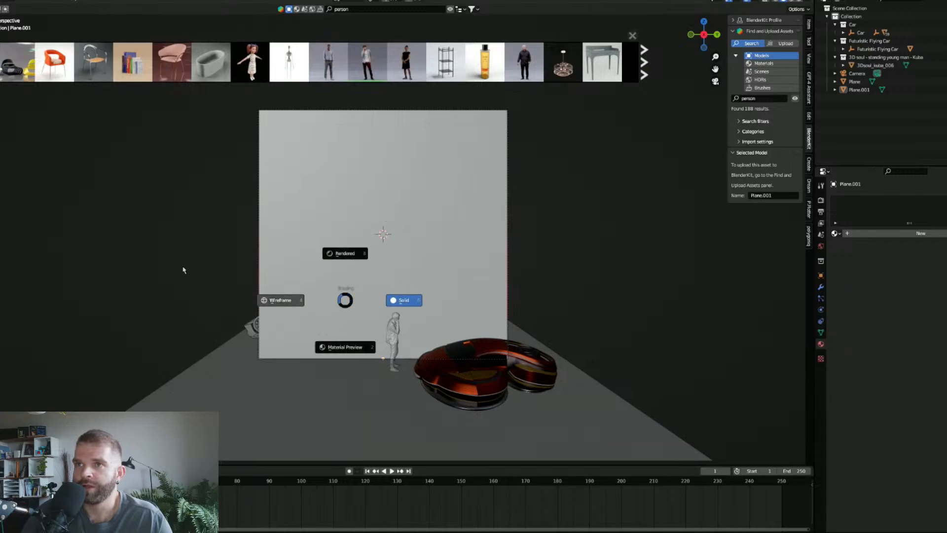
left_click(348, 351)
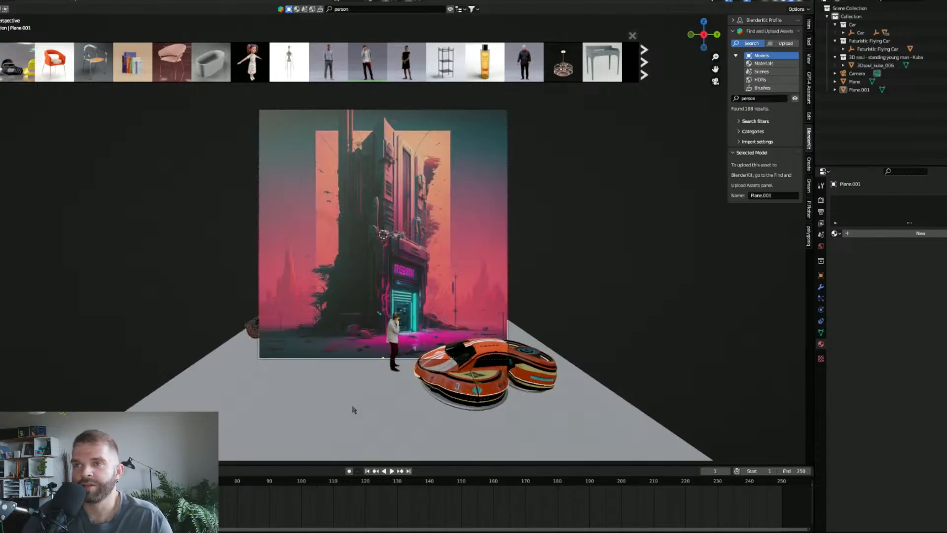
left_click(334, 192)
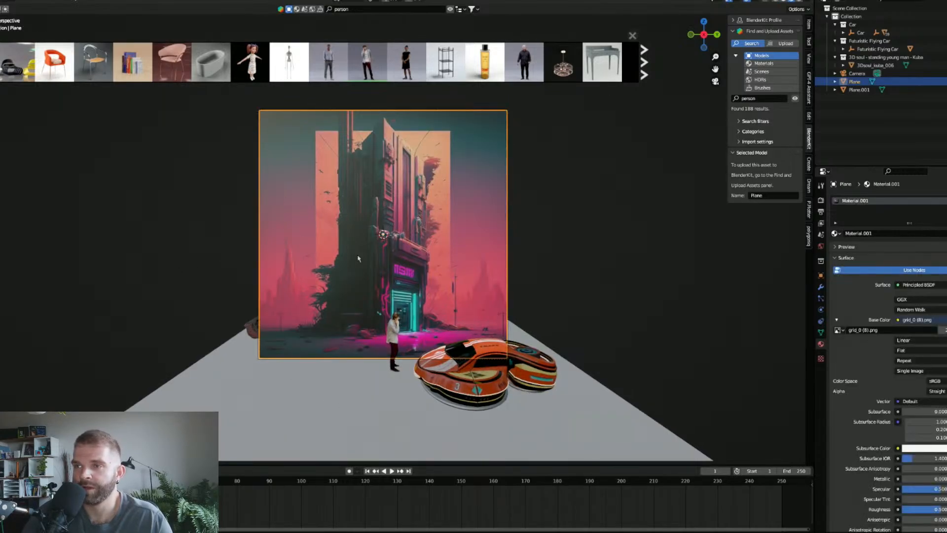
left_click_drag(668, 379, 603, 384)
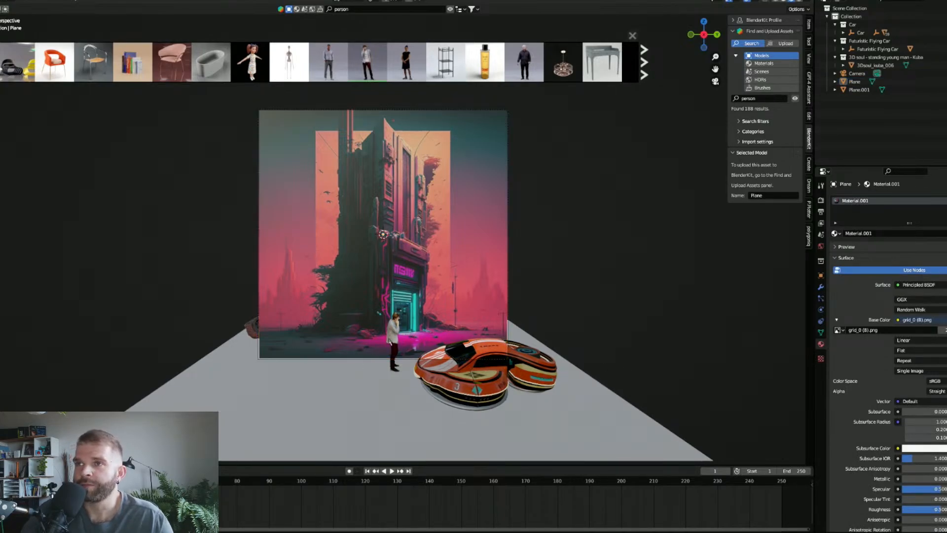
Rotate the Futuristic Flying Car about the Z axis so its front faces more toward the camera.
left_click(473, 390)
key("s")
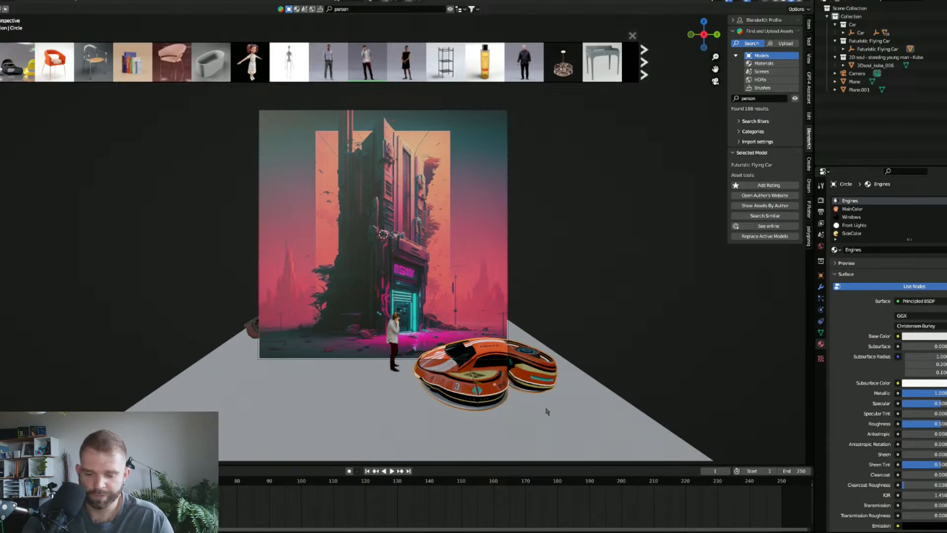
key("z")
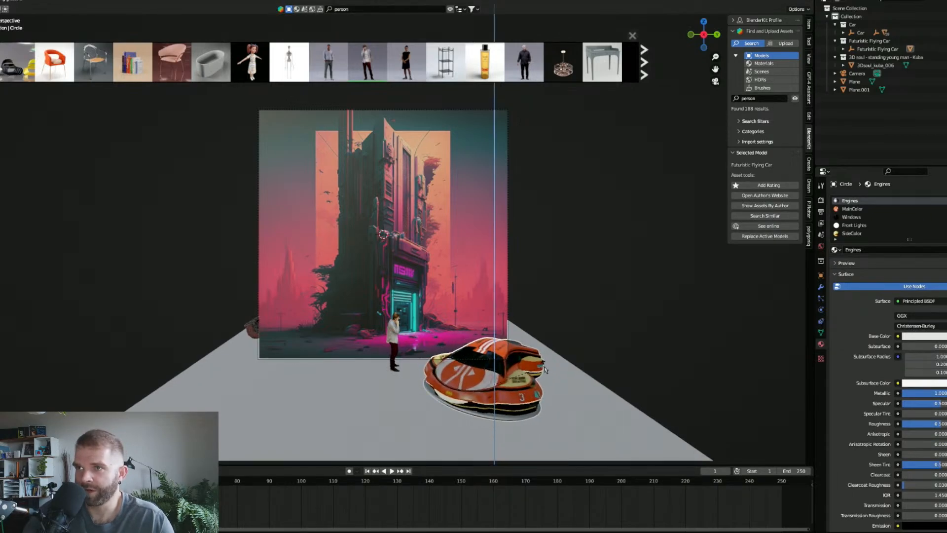
left_click(545, 370)
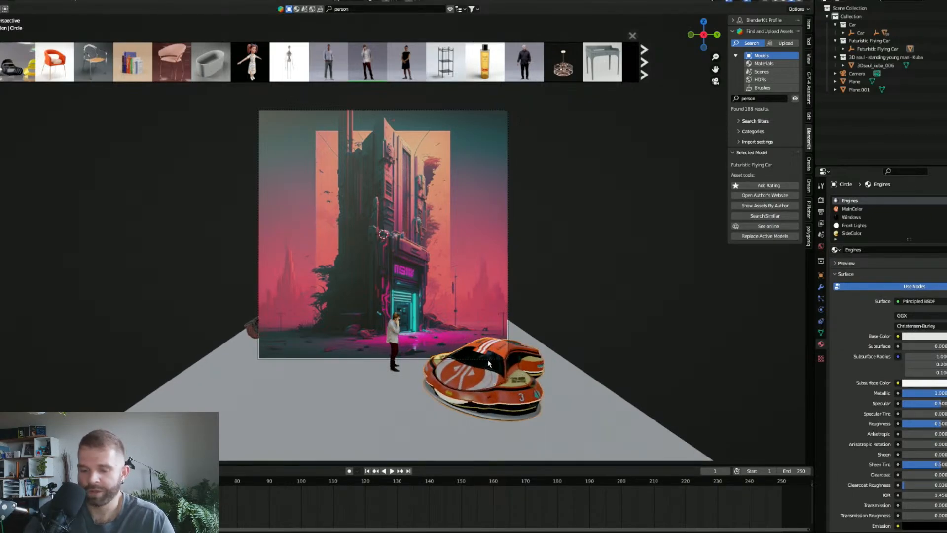
Move the flying car along Y toward the standing man and along X closer to the backdrop.
key("g")
key("y")
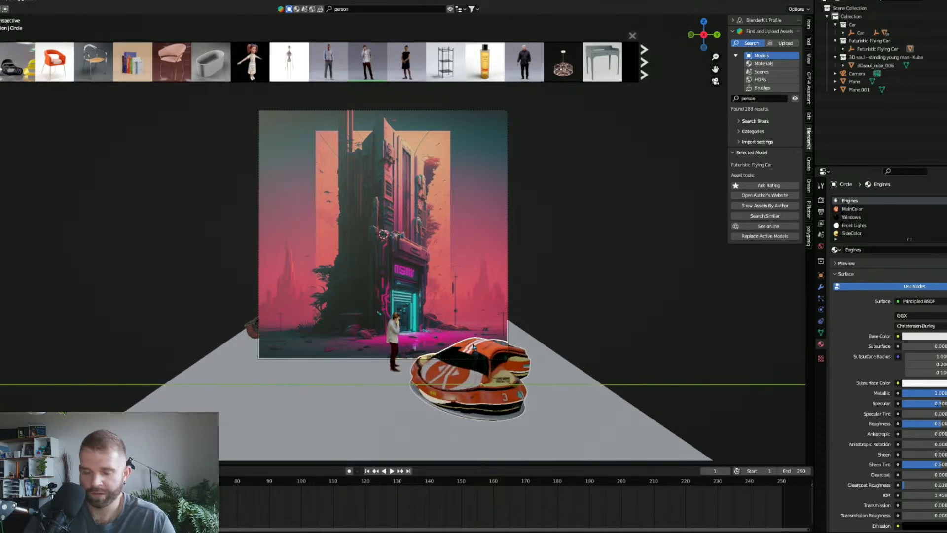
left_click(474, 346)
key("r")
key("x")
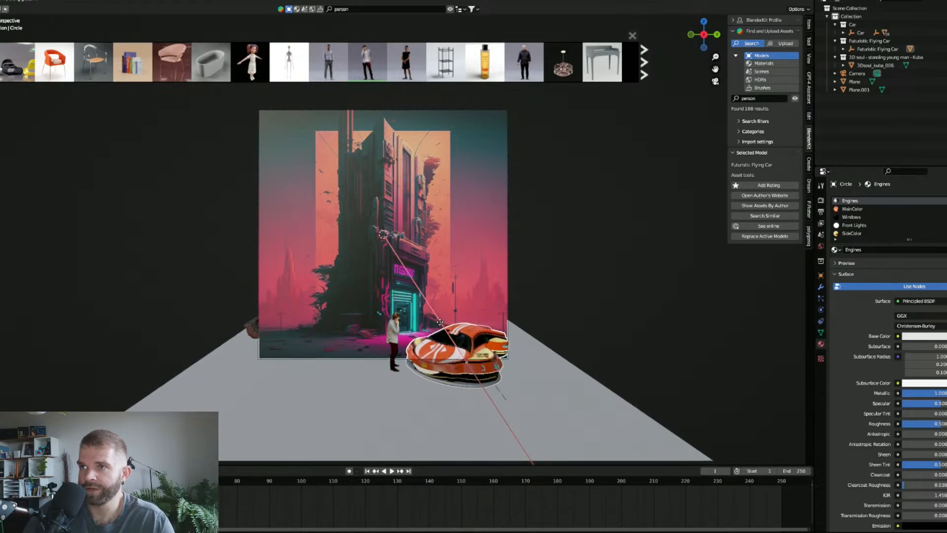
left_click(440, 322)
Parent the backdrop image plane to the flying car with the Object option.
left_click(472, 296)
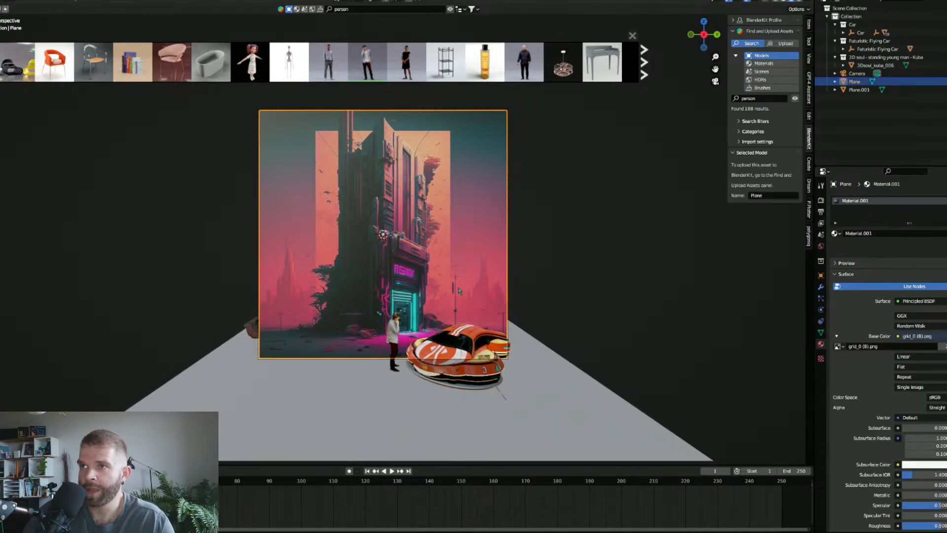
left_click(467, 340, "shift")
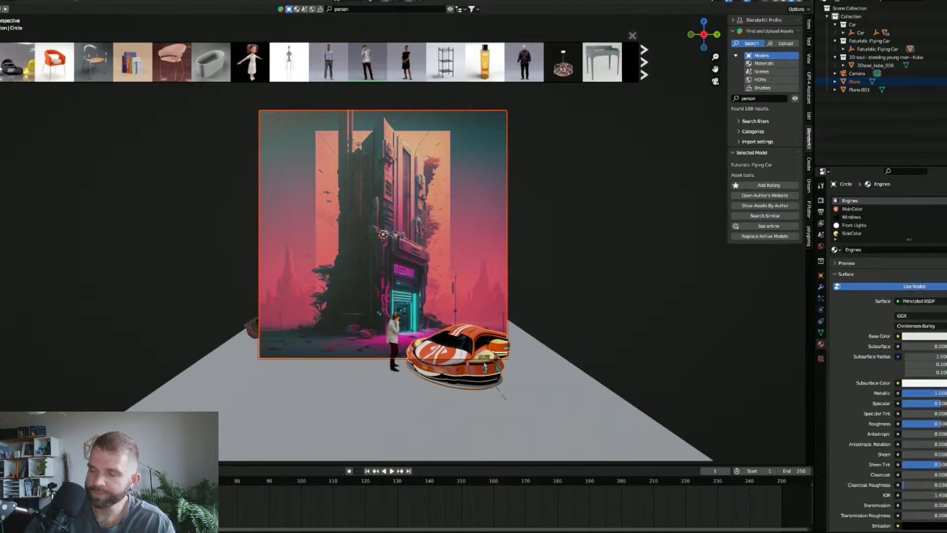
key("ctrl+p")
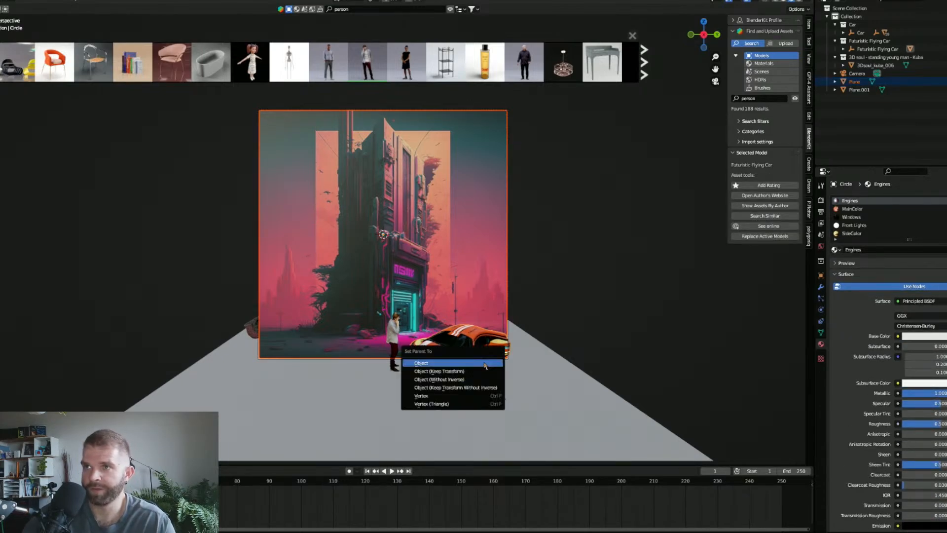
left_click(484, 366)
Move the flying car and backdrop plane together along the X axis, farther from the camera.
key("g")
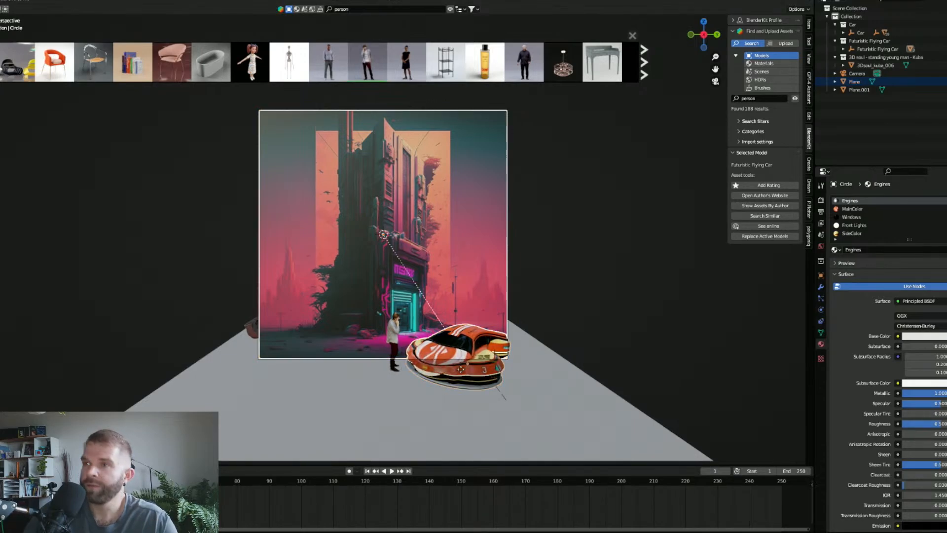
key("y")
key("x")
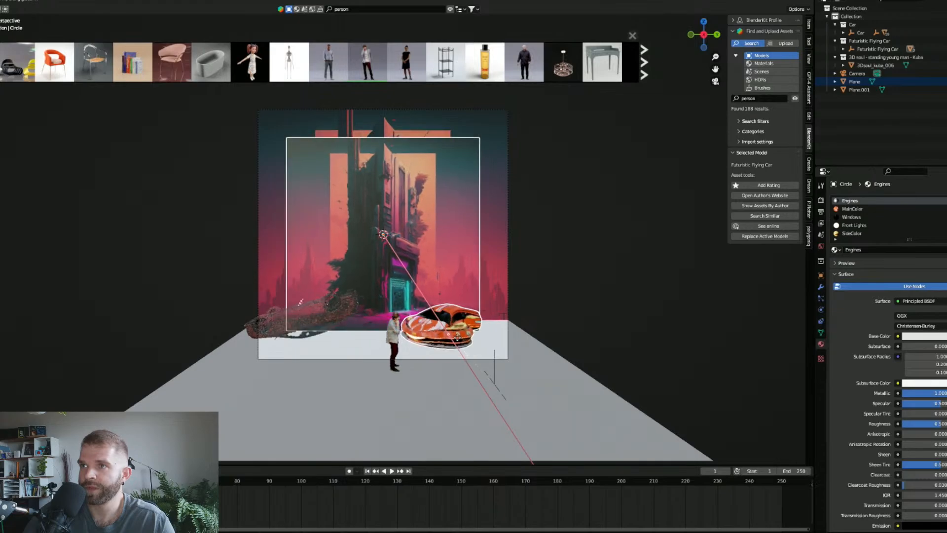
left_click(473, 226)
Set the depth of the camera's background image to Front and switch the viewport to solid shading.
left_click(507, 252)
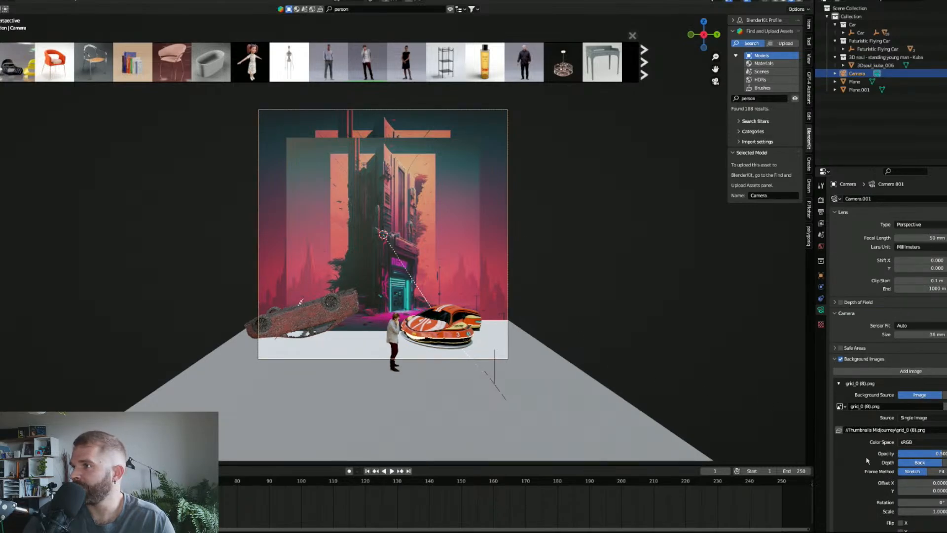
scroll(863, 453, "down", 2)
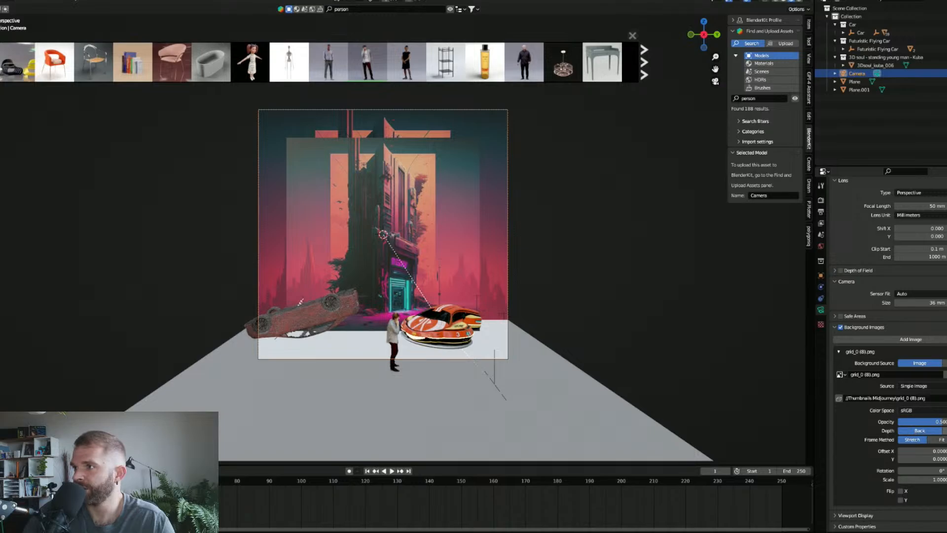
left_click(944, 430)
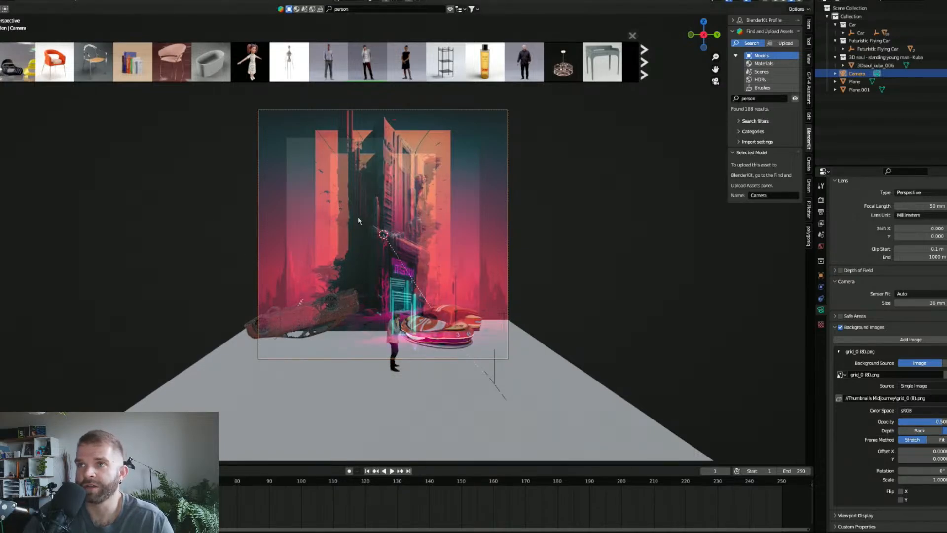
left_click(323, 153)
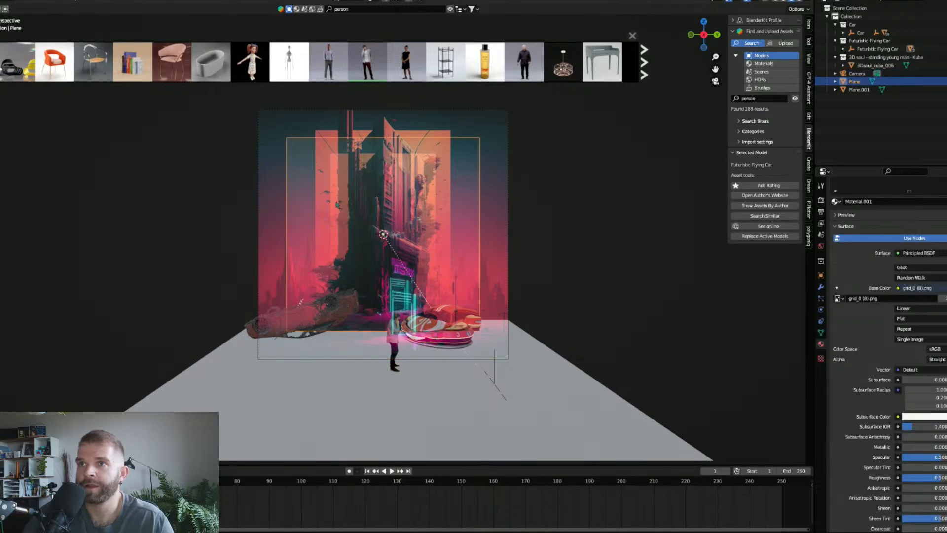
key("z")
left_click(643, 229)
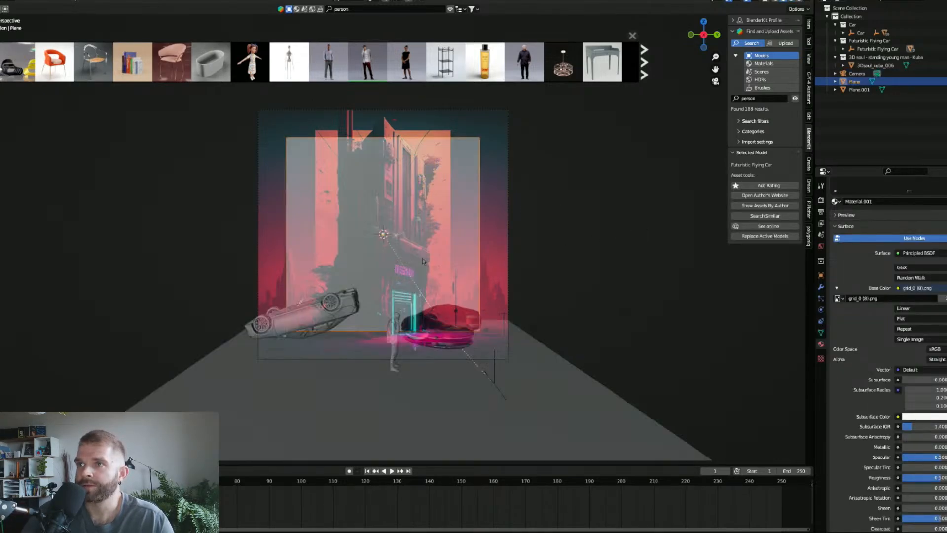
Move the backdrop plane with the flying car farther back along the X axis to match the background image.
scroll(463, 286, "up", 2)
left_click(466, 388)
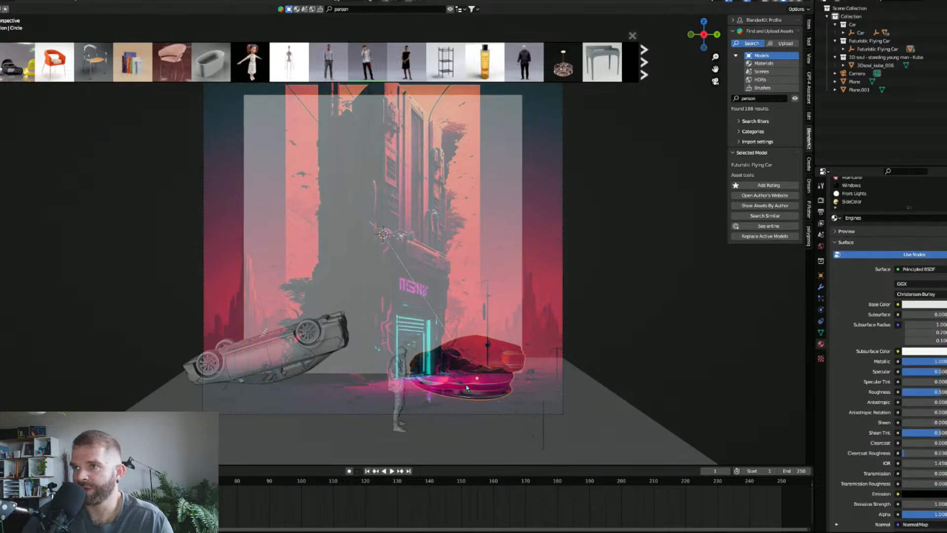
left_click(482, 234)
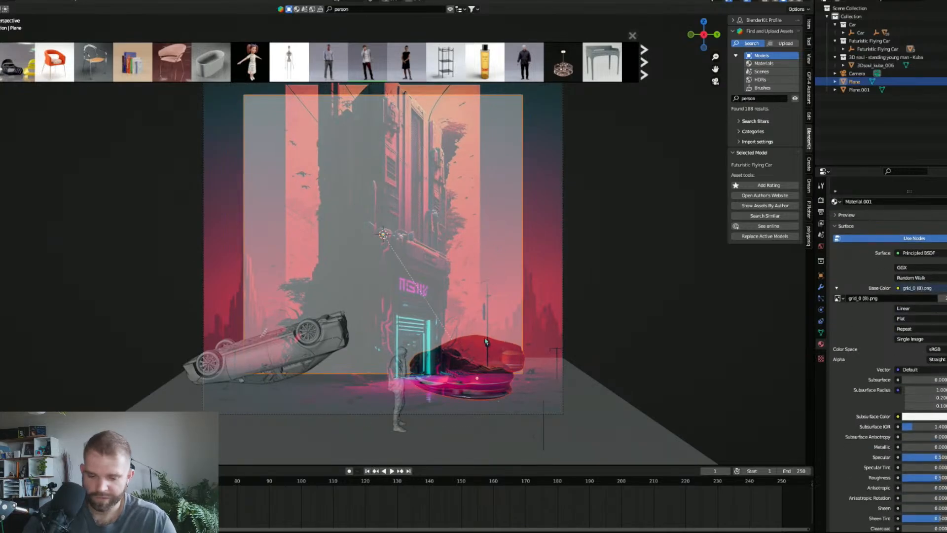
key("x")
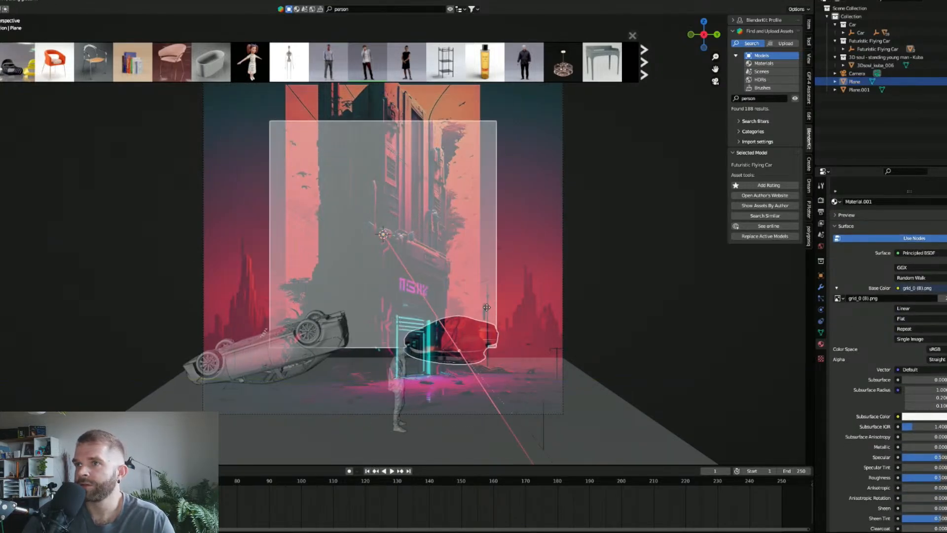
key("x")
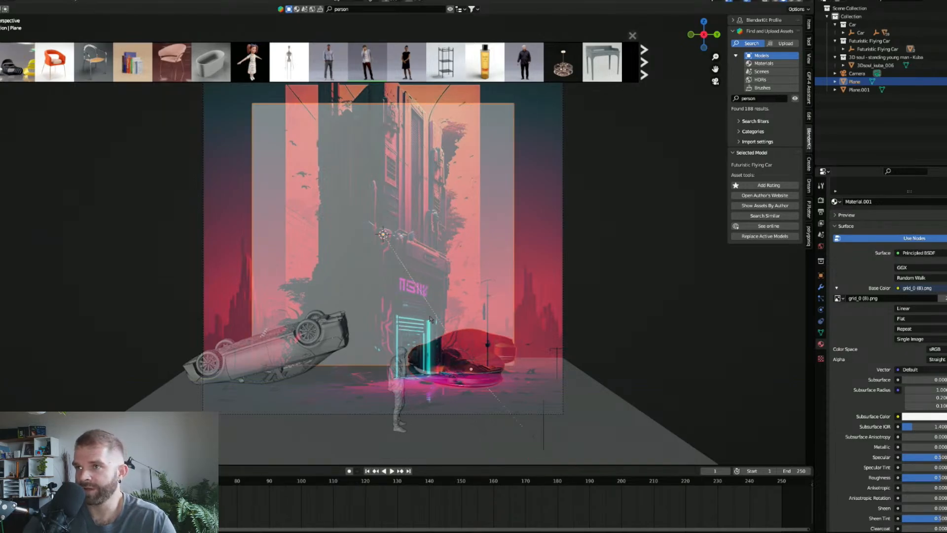
Shift the flying car with its backdrop sideways away from the doorway and turn it slightly about the Z axis.
left_click(483, 378)
key("g")
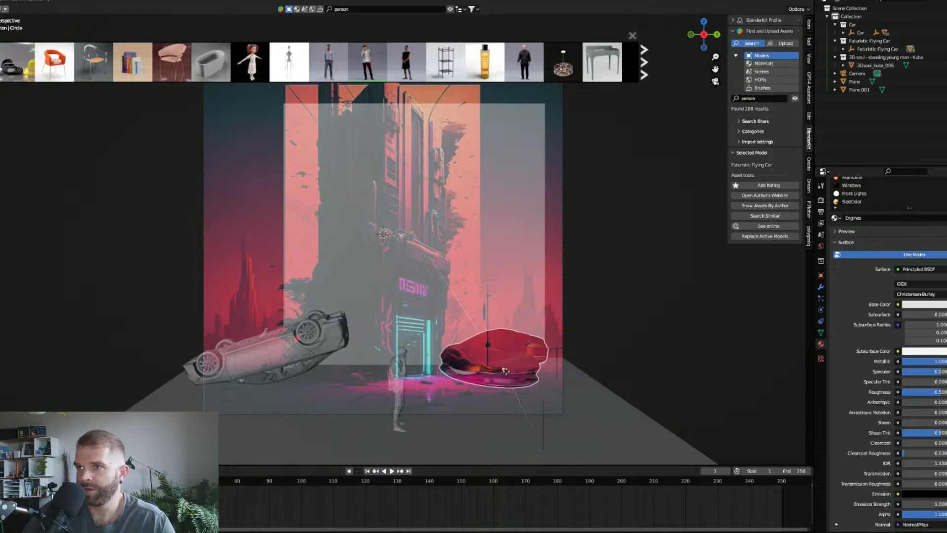
key("z")
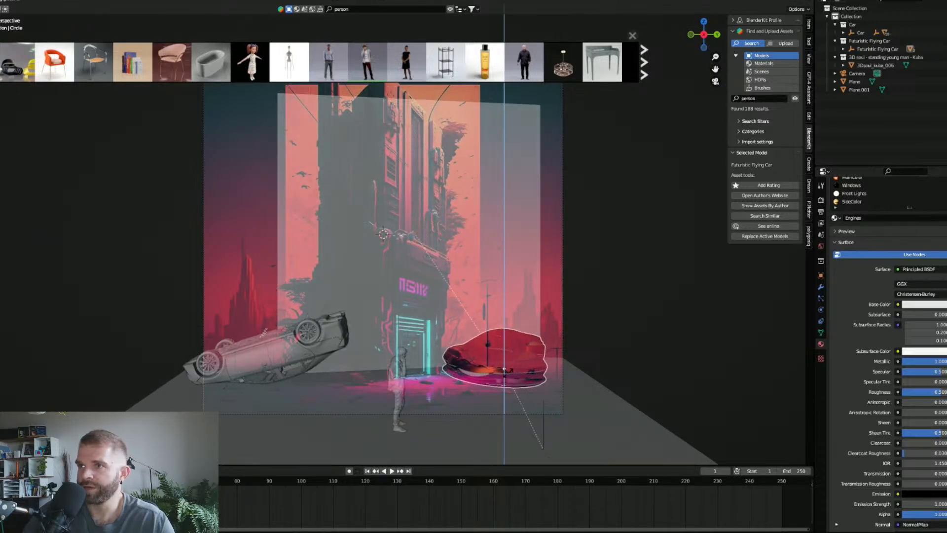
left_click(509, 376)
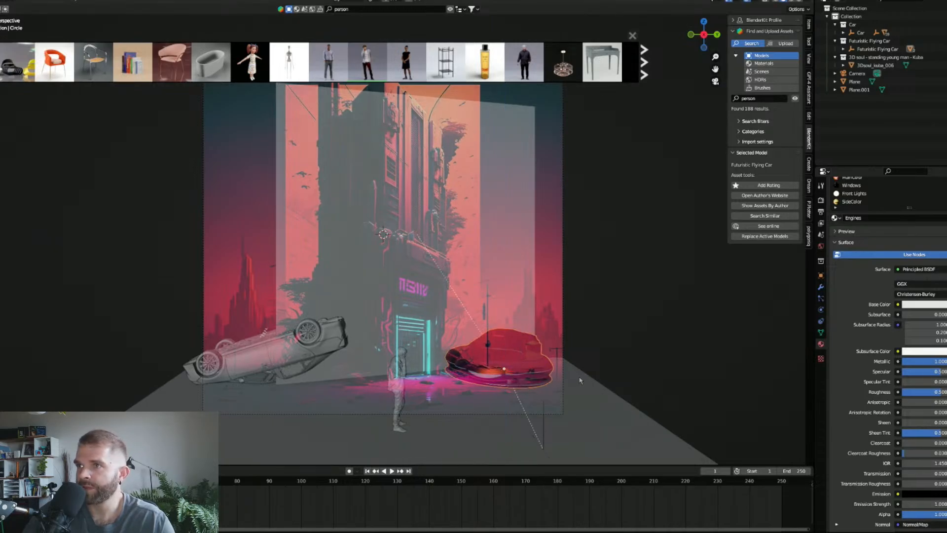
Set the camera's focal length to 70 mm and move the camera back so the cars and figure fit in frame.
left_click(563, 316)
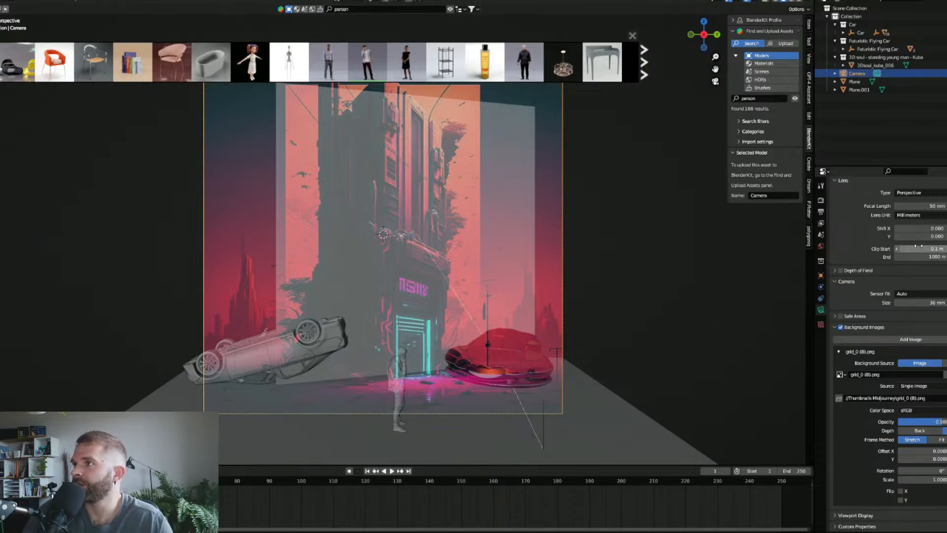
left_click(932, 206)
type("70")
key("Return")
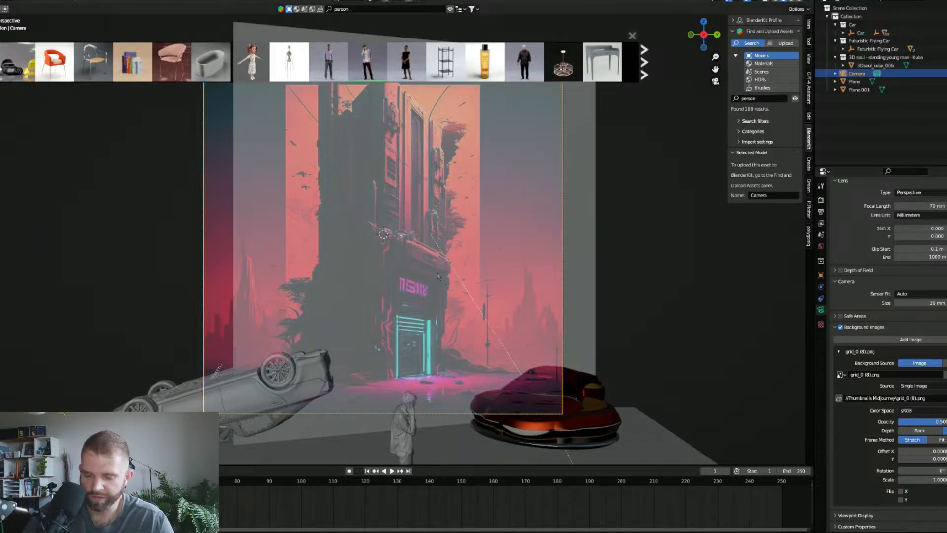
key("g")
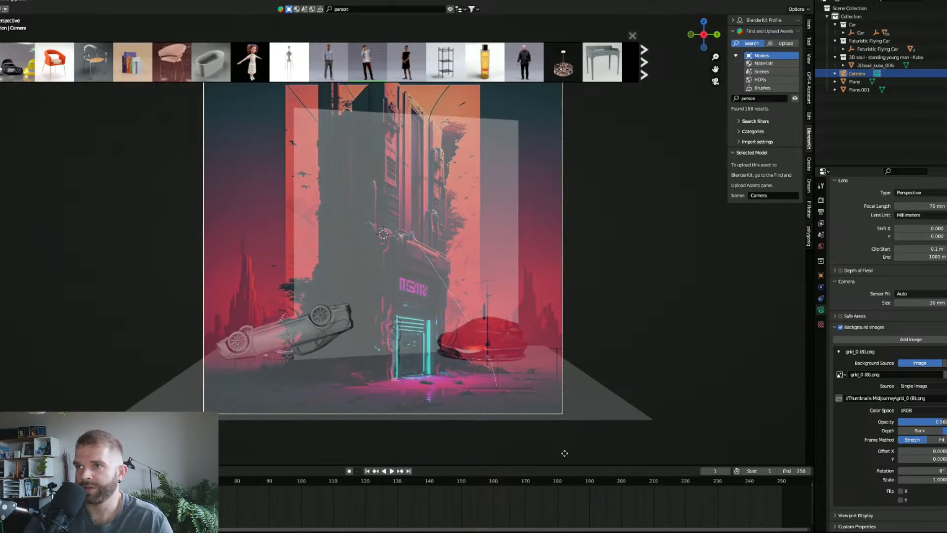
left_click(563, 452)
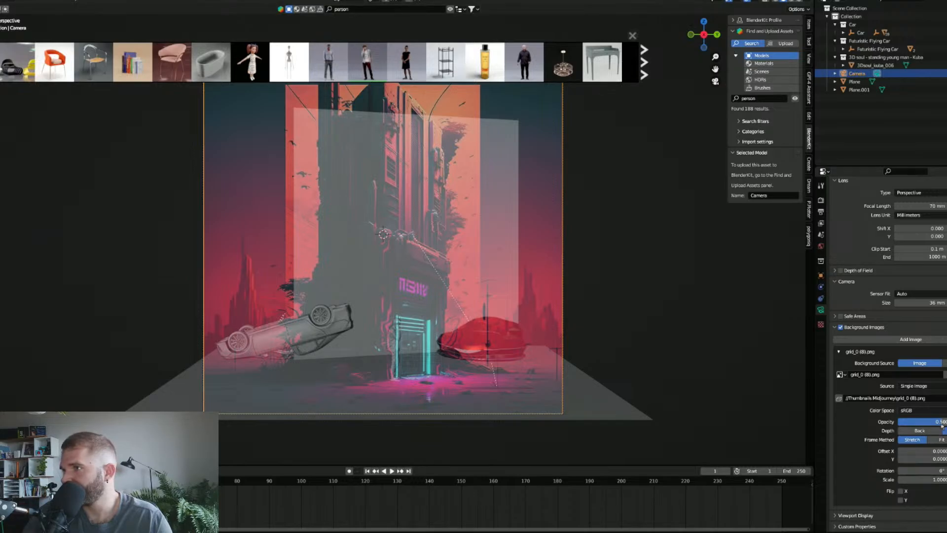
Lower the opacity of the camera's background image, and select the flying car.
left_click_drag(937, 421, 908, 422)
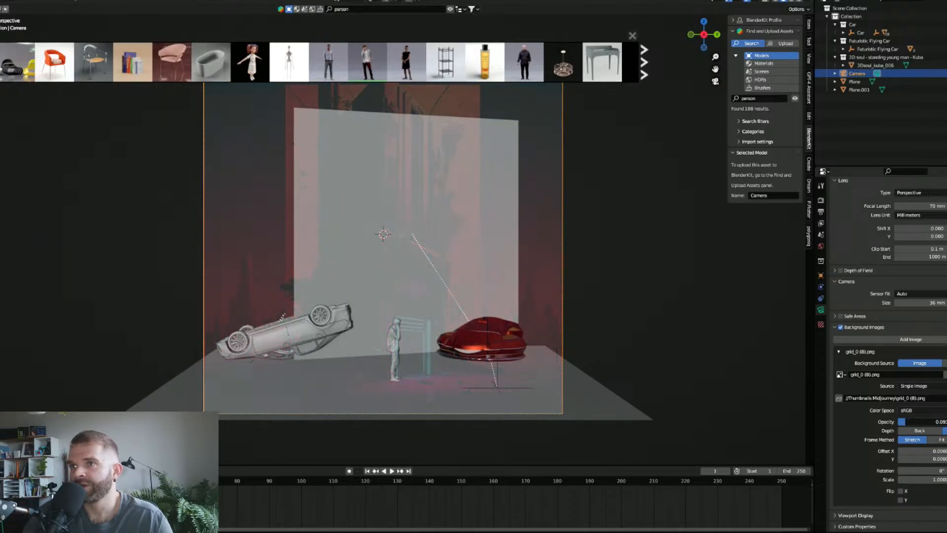
left_click(471, 333)
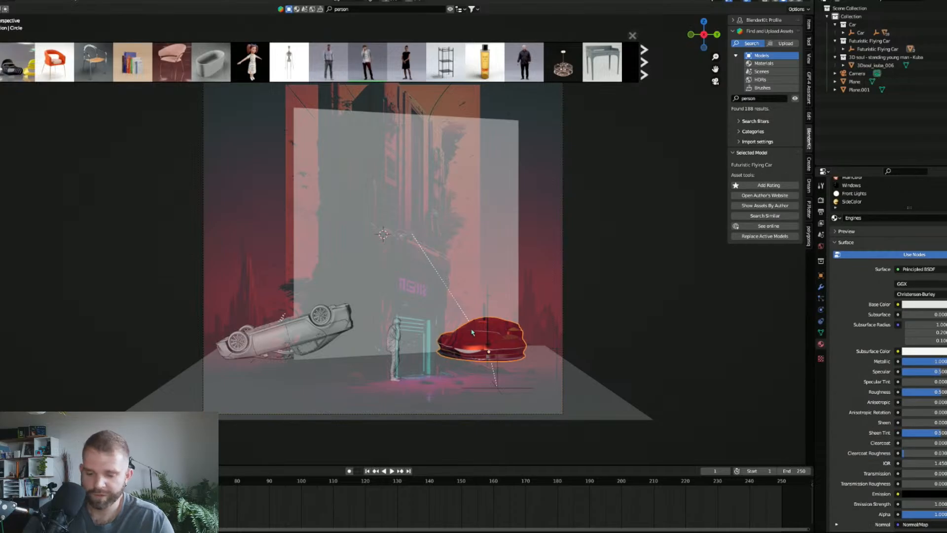
Shift the flying car with its backdrop sideways and down, and lower the ground plane along the Z axis beneath it.
key("g")
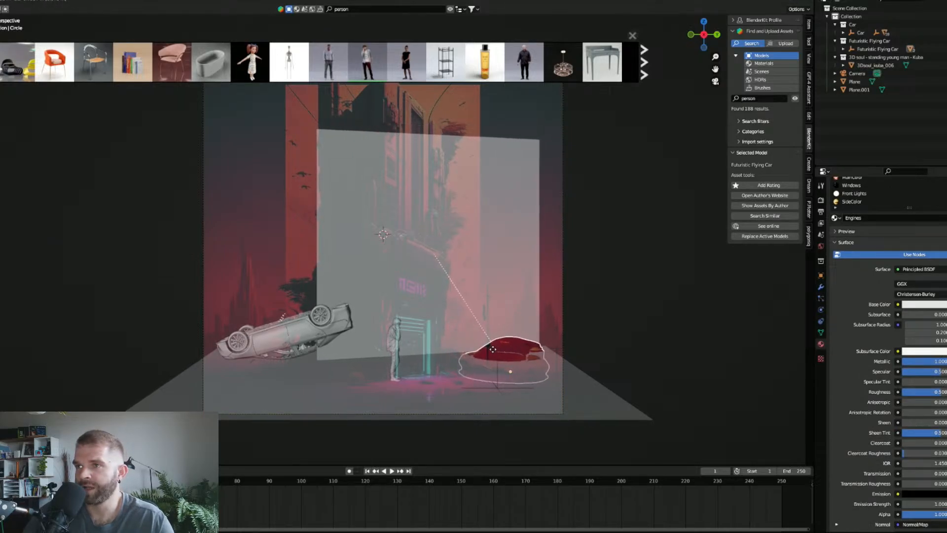
left_click(494, 349)
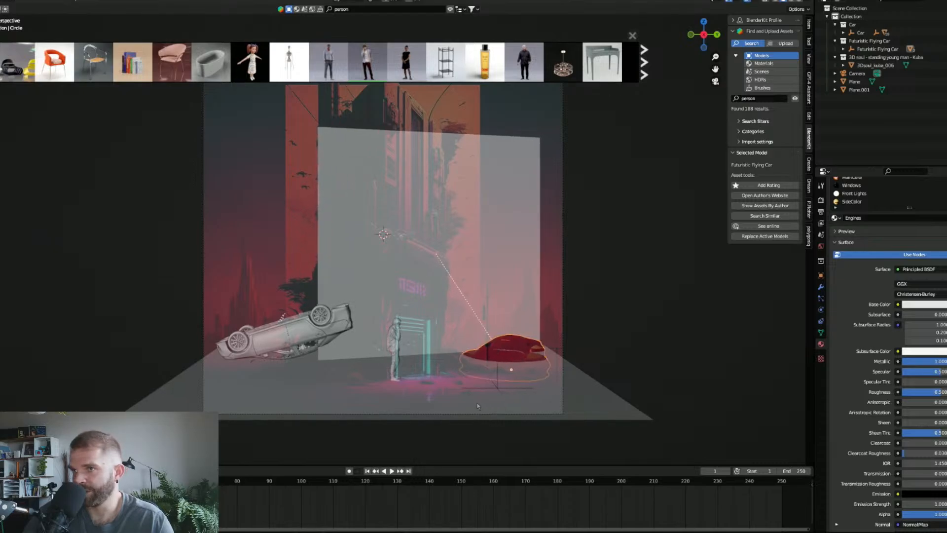
left_click(417, 392)
key("g")
key("z")
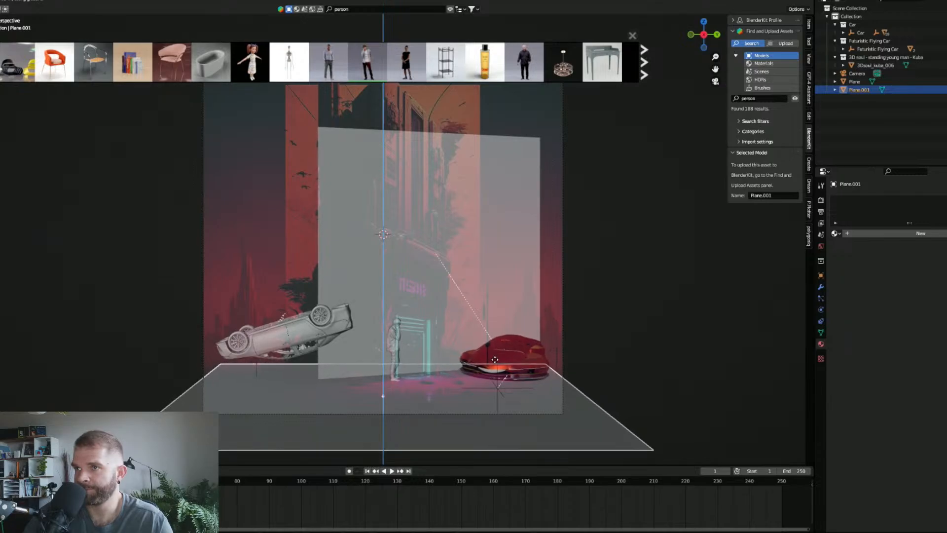
left_click(497, 360)
Lower the flying car with its backdrop slightly along the Z axis toward the ground plane.
left_click(505, 363)
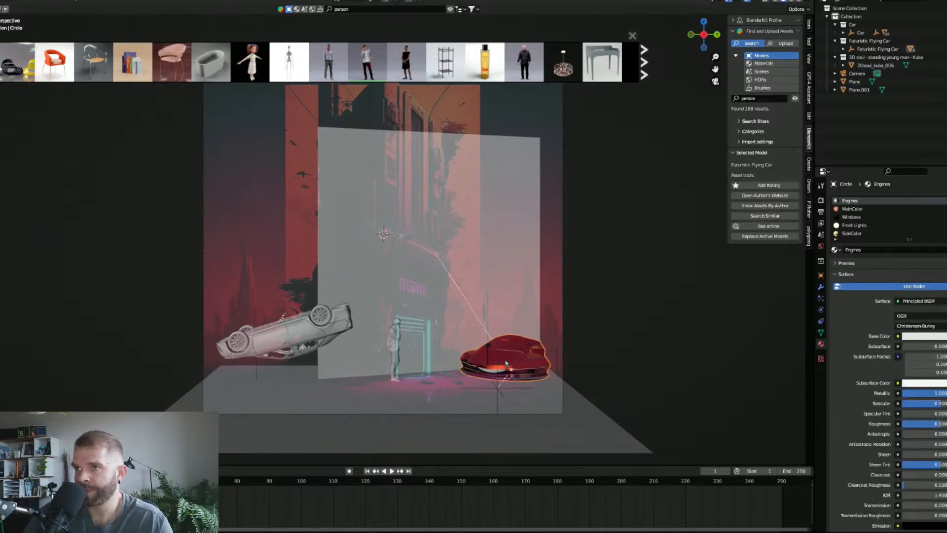
key("g")
key("z")
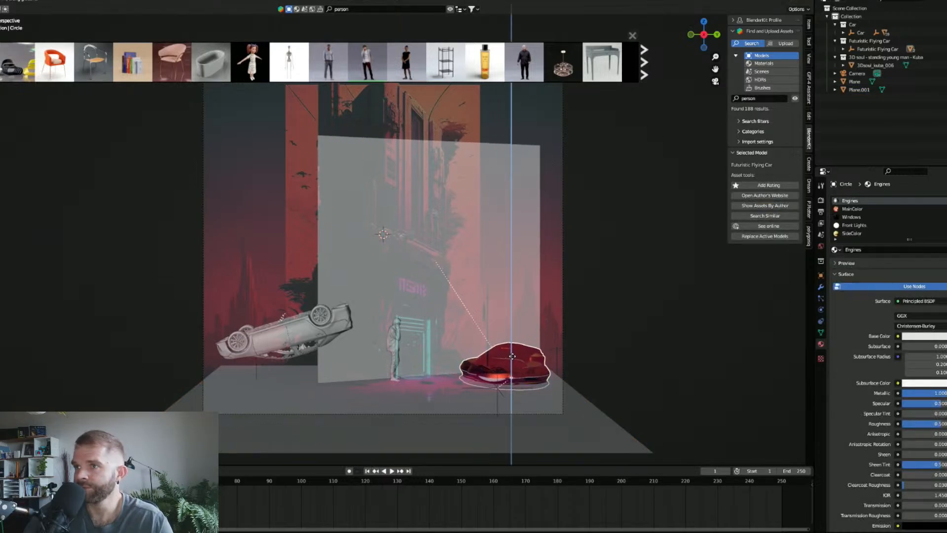
left_click(512, 353)
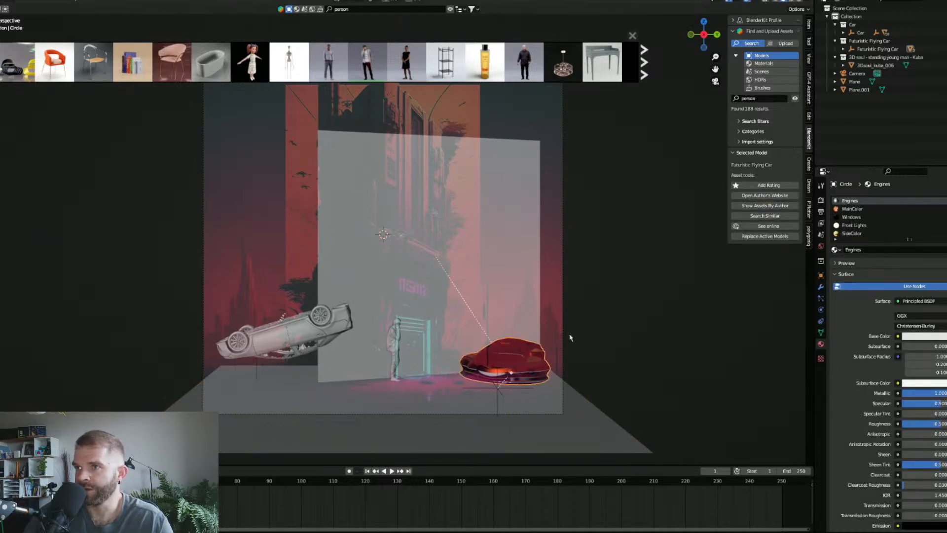
Reposition the standing human figure near the doorway and scale it down to about 0.677.
left_click(392, 345)
key("g")
key("z")
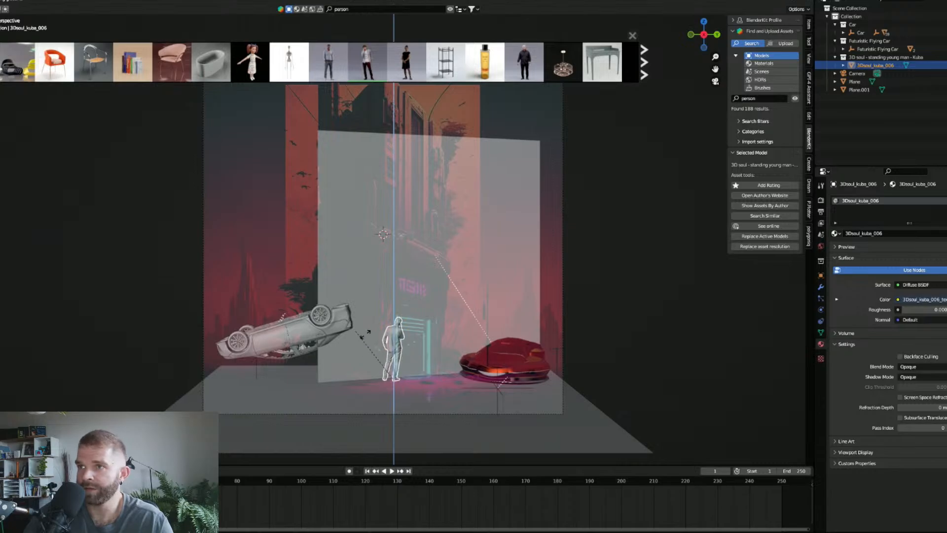
left_click(365, 392)
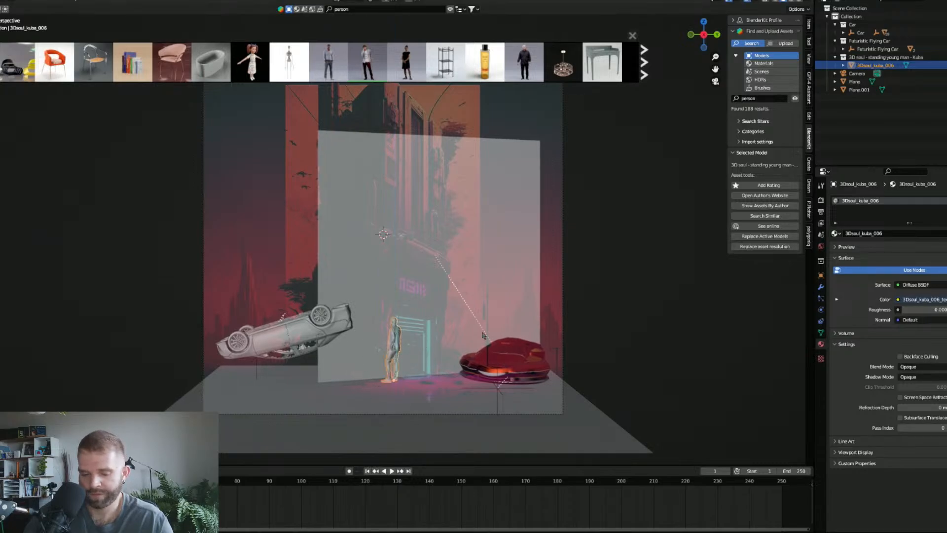
key("s")
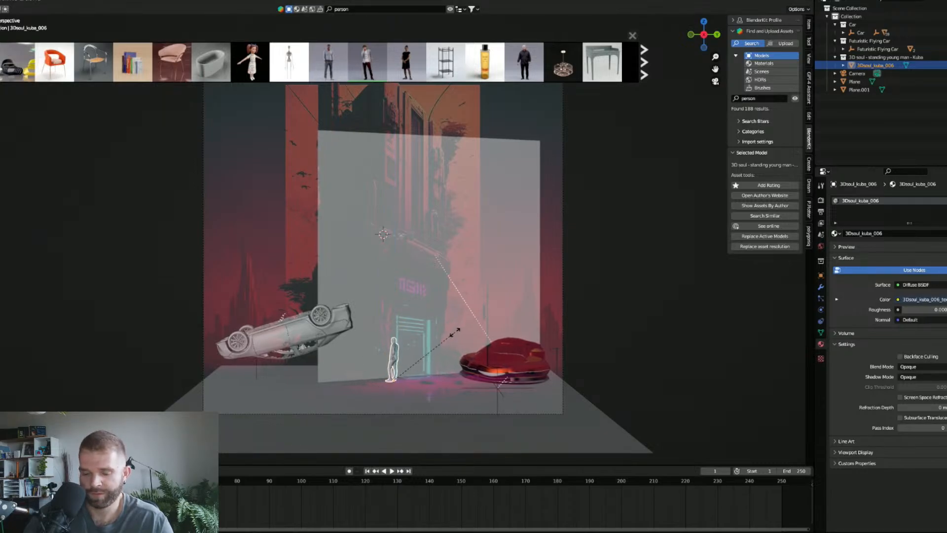
left_click(455, 332)
Move the human figure along the Y and X axes so it stands inside the doorway in the camera view.
key("g")
key("y")
left_click(481, 339)
left_click_drag(348, 356, 402, 374)
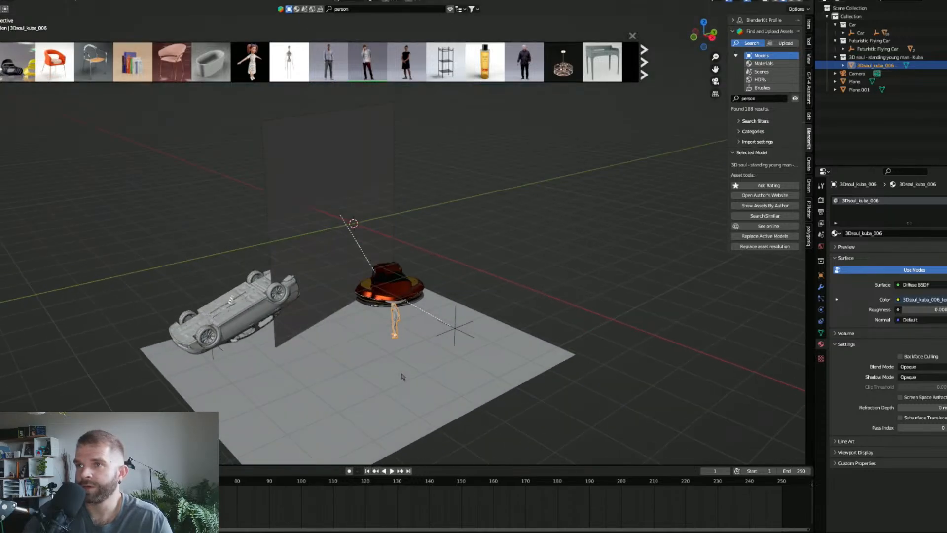
key("g")
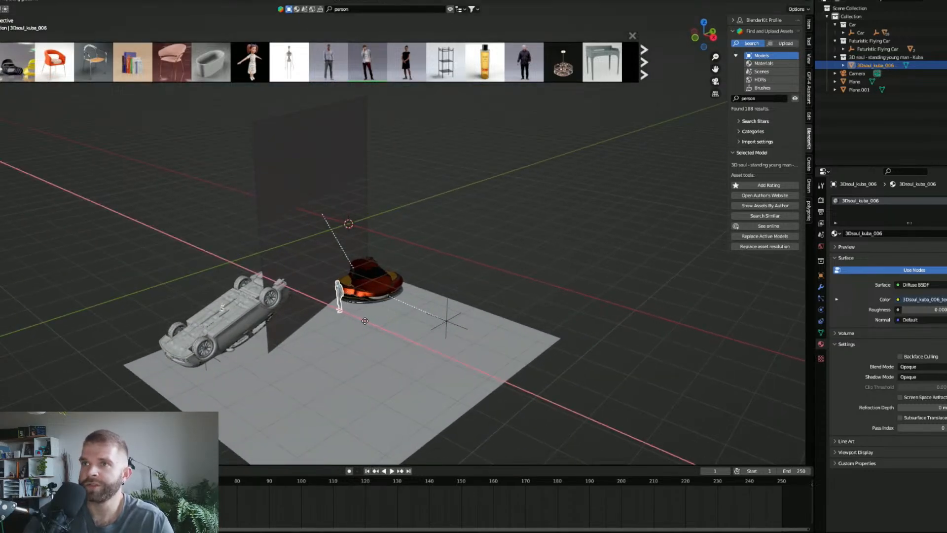
left_click(362, 320)
left_click(715, 82)
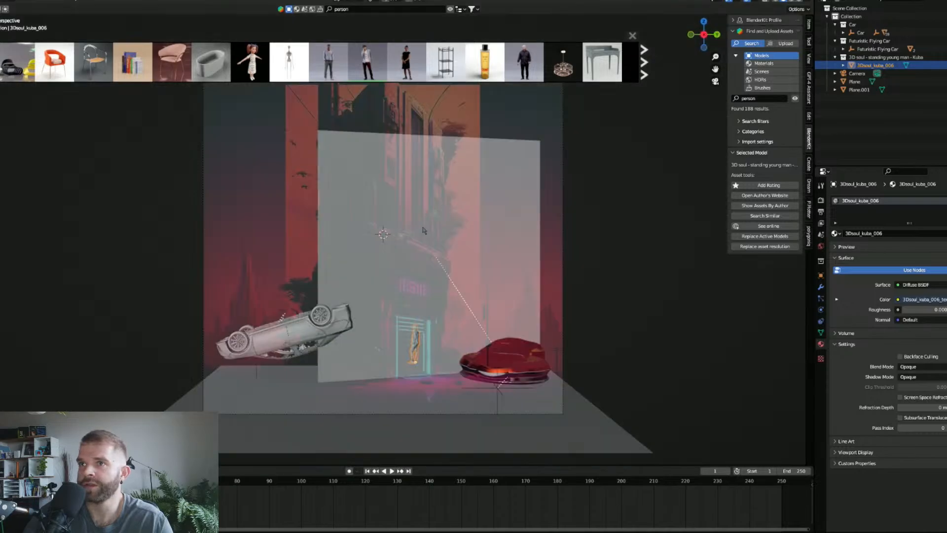
Split the 3D viewport into two side by side and show the camera view in one of them.
left_click_drag(414, 363, 519, 315)
left_click(699, 32)
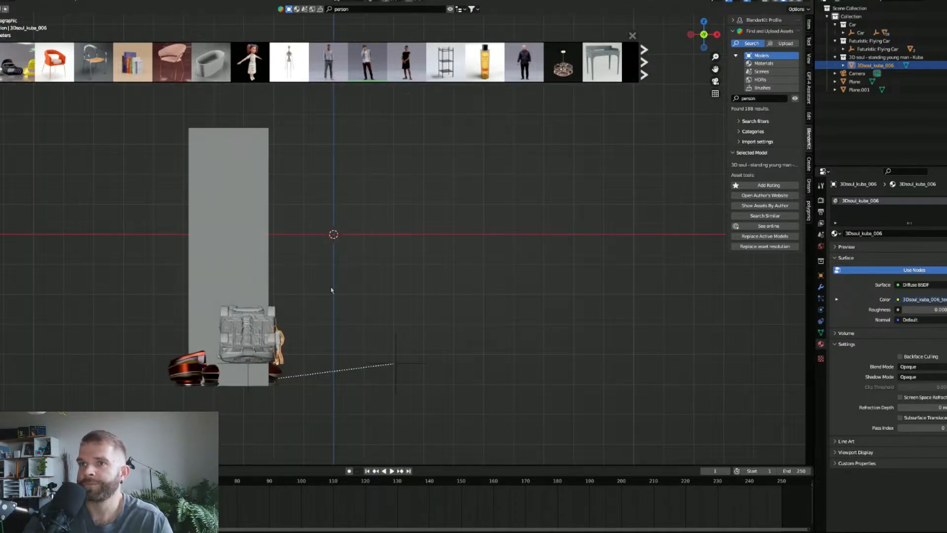
scroll(333, 361, "up", 3)
left_click_drag(333, 362, 394, 286)
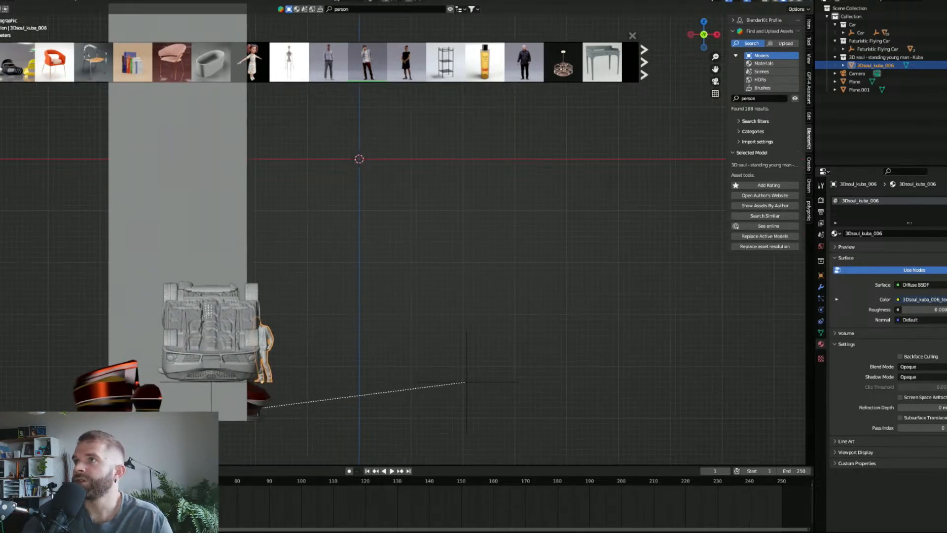
left_click_drag(811, 2, 260, 106)
left_click(133, 36)
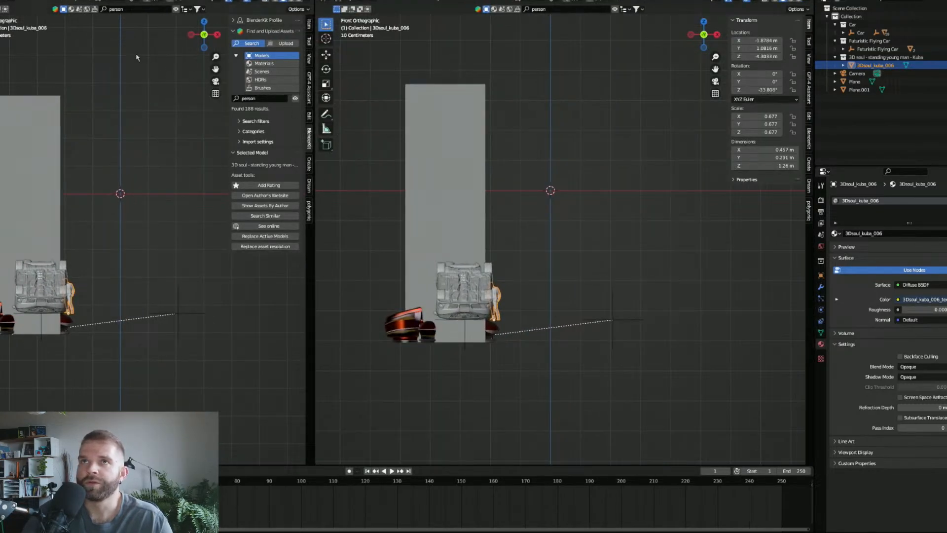
left_click(216, 82)
scroll(201, 193, "up", 2)
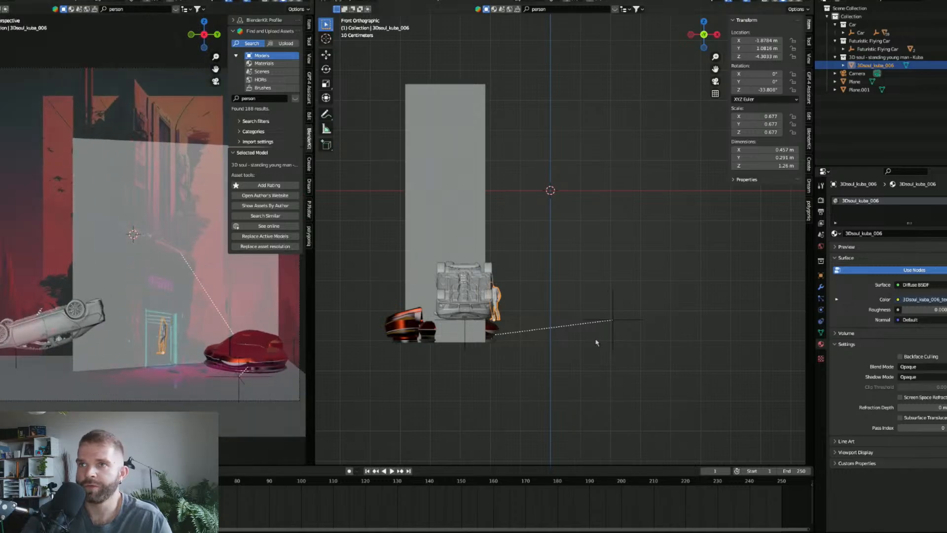
Lower the human figure to ground level beside the flying car in right orthographic view, and scale it up to about 0.873.
left_click_drag(597, 340, 546, 283)
left_click(716, 35)
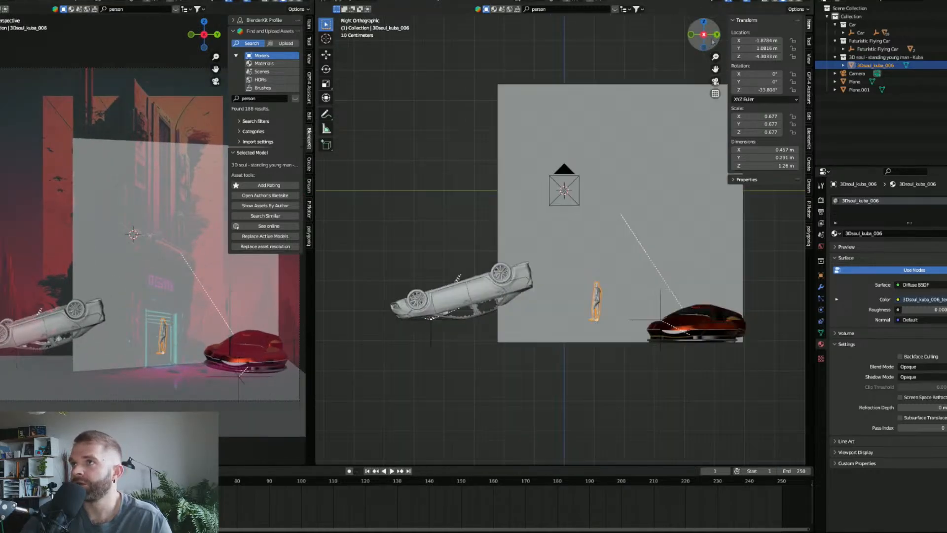
left_click_drag(634, 345, 535, 300)
scroll(534, 300, "up", 2)
key("g")
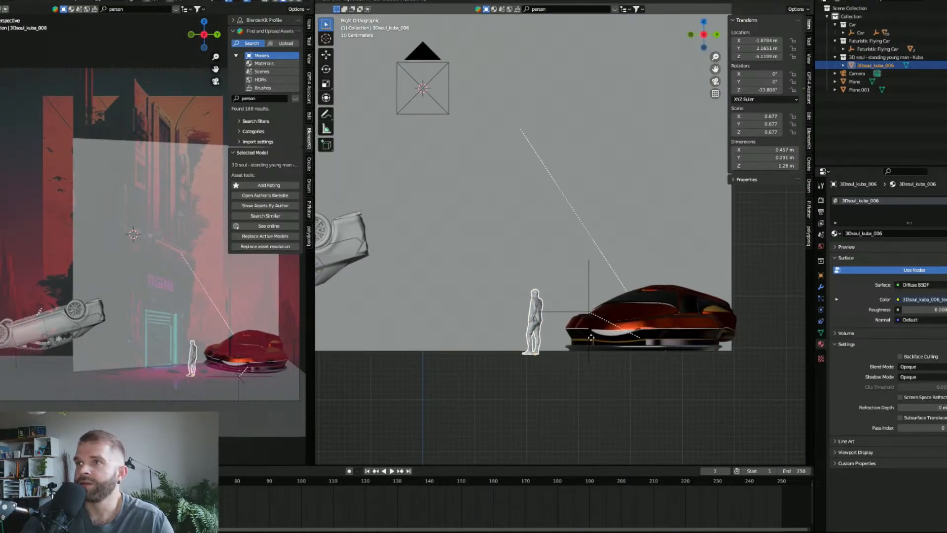
key("g")
left_click(586, 336)
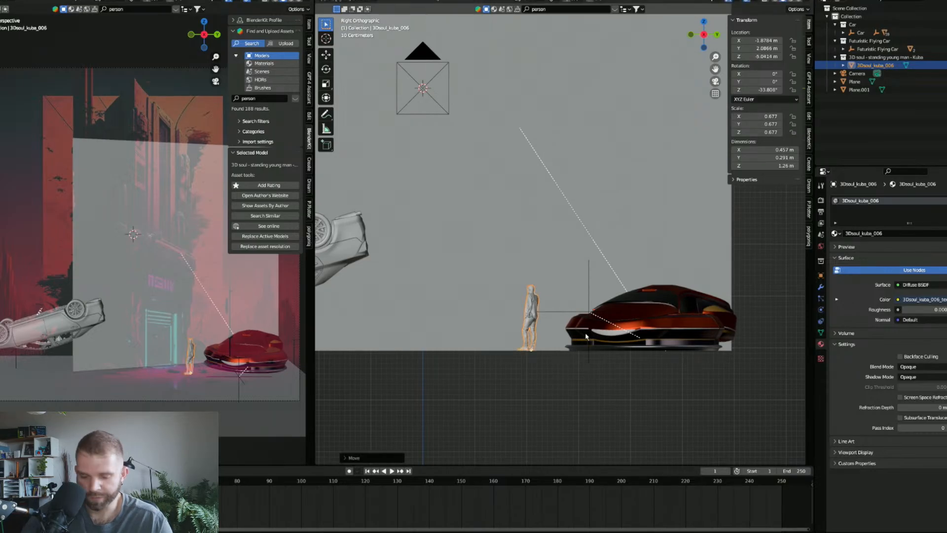
key("s")
left_click(562, 330)
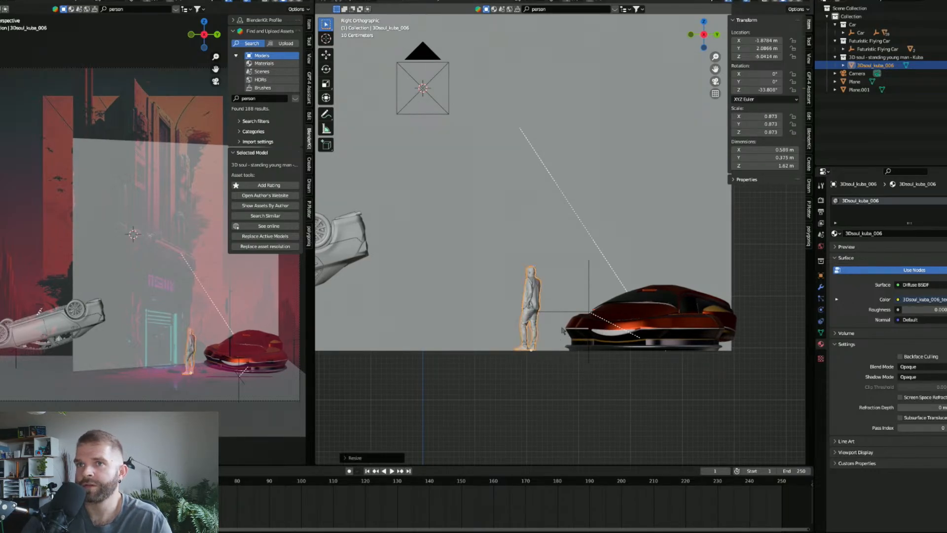
Move the human figure along the X and Y axes to about X -2.84 m, Y 1.7 m, beside the doorway.
left_click_drag(562, 330, 509, 339)
key("g")
key("y")
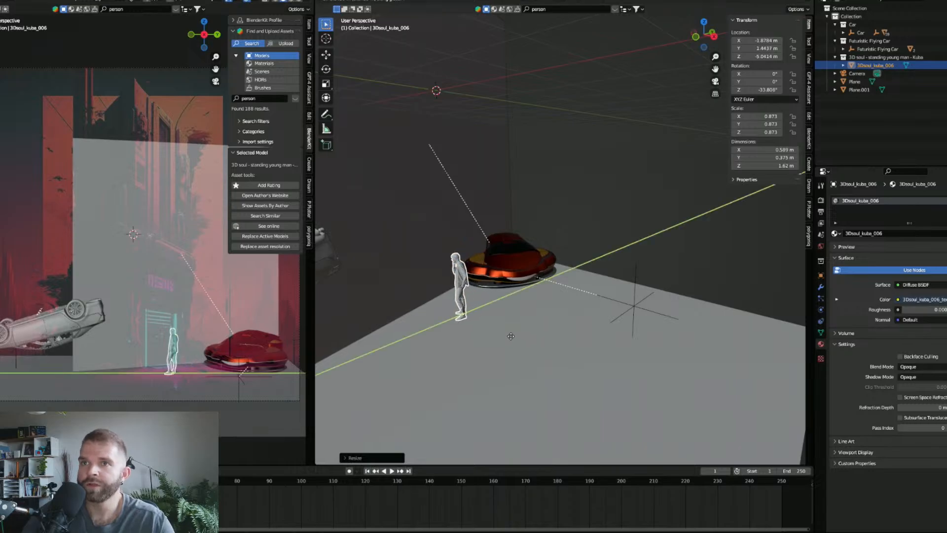
key("x")
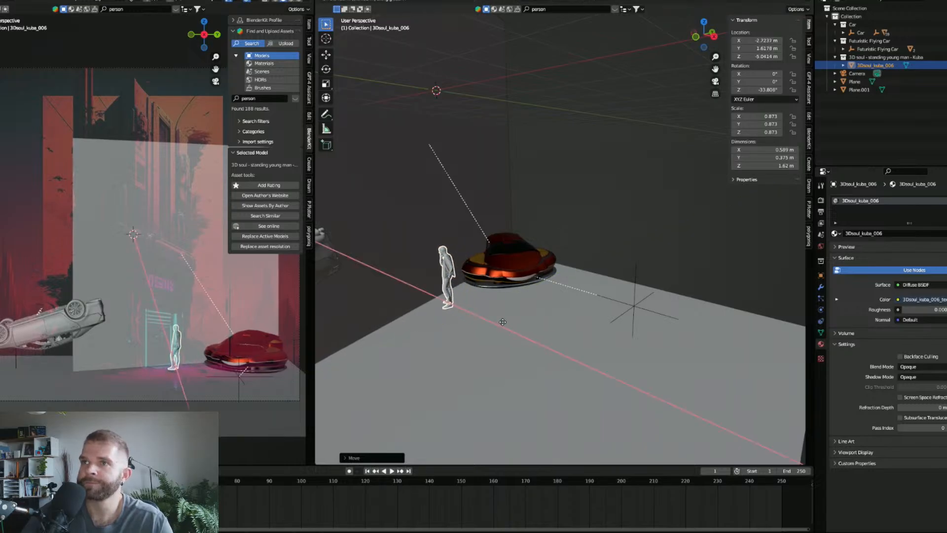
left_click(498, 324)
key("g")
key("y")
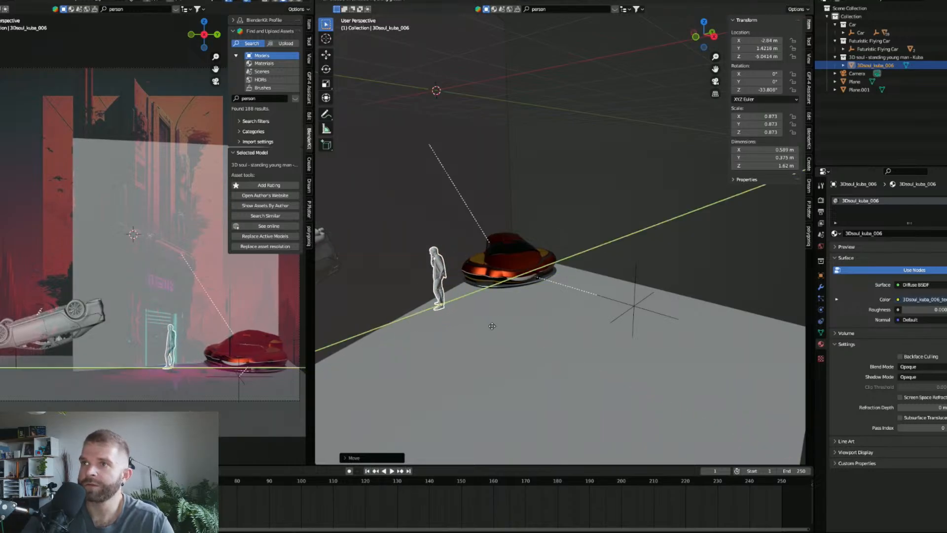
left_click(500, 319)
scroll(500, 319, "down", 4)
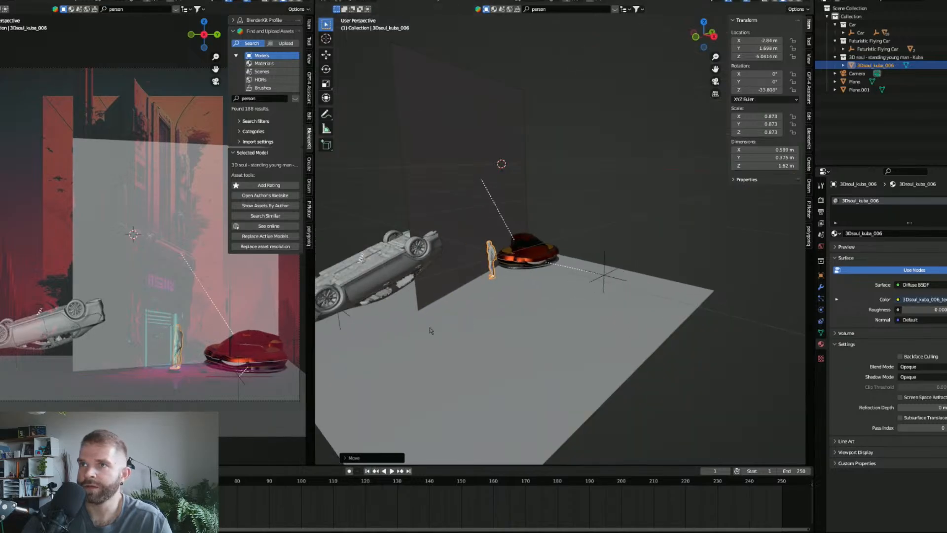
left_click_drag(430, 331, 543, 363)
left_click(520, 331)
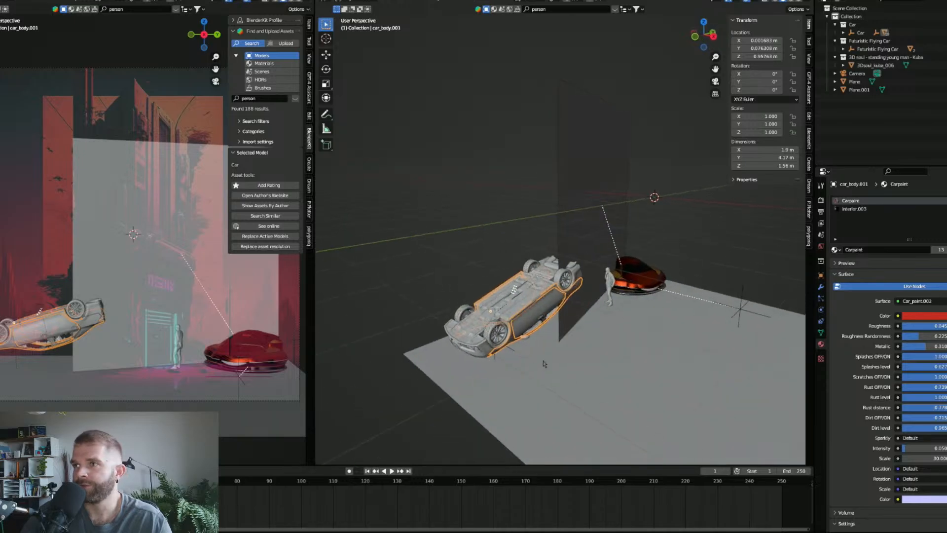
key("g")
right_click(580, 364)
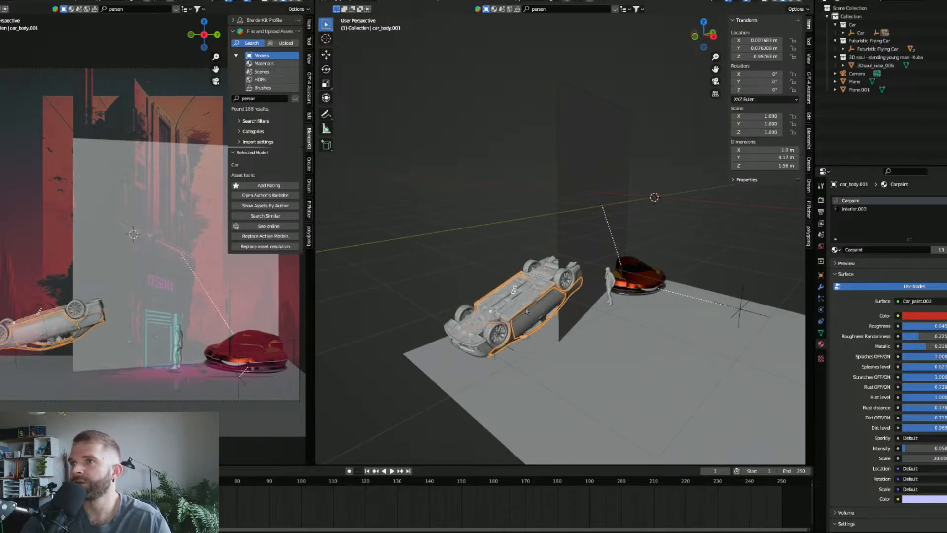
Select the overturned car's whole hierarchy and scale it down to about 0.661.
right_click(864, 26)
left_click(789, 91)
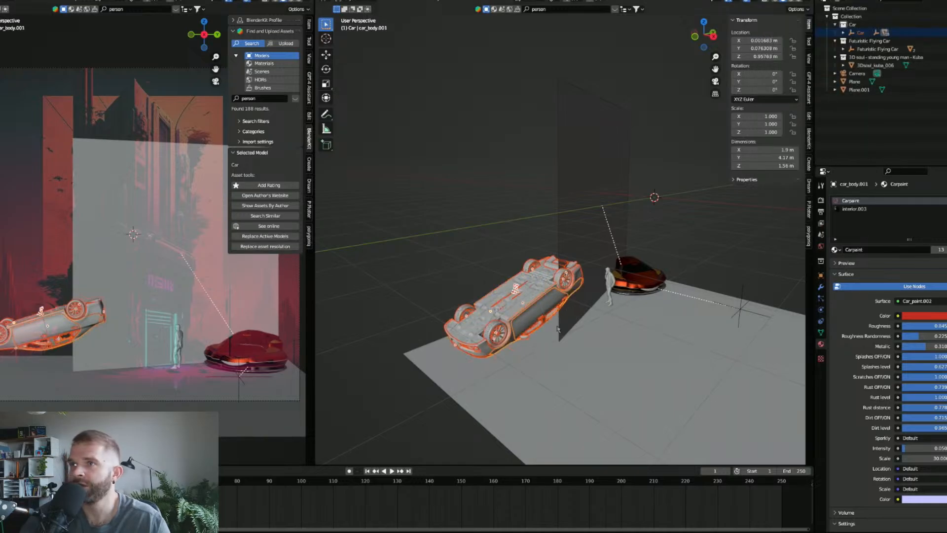
key("s")
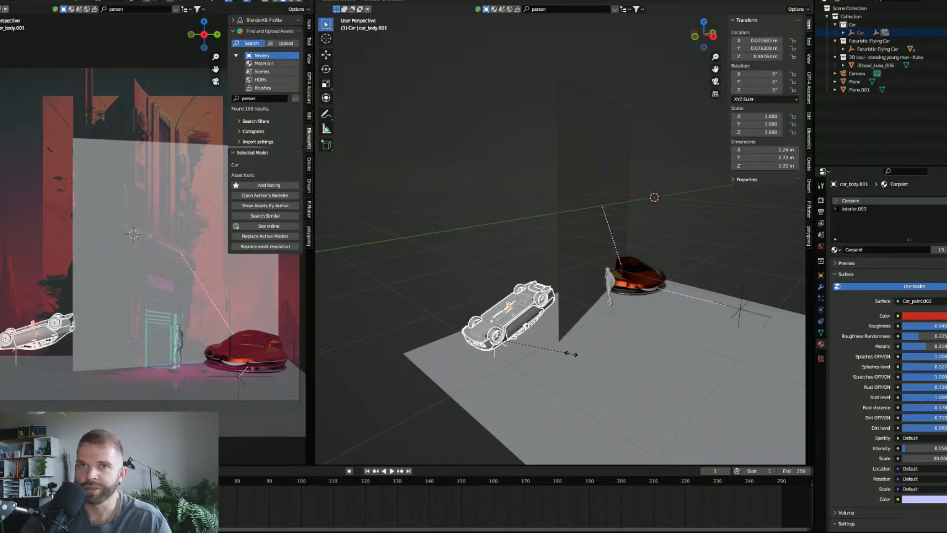
left_click(584, 328)
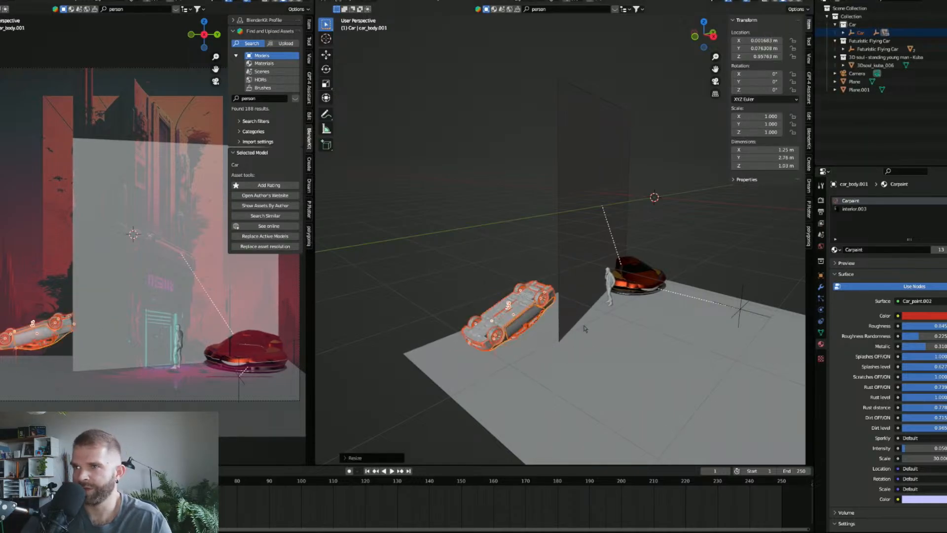
Select the overturned car's parent empty in right orthographic view and move the car down to ground level.
left_click(714, 34)
left_click(695, 35)
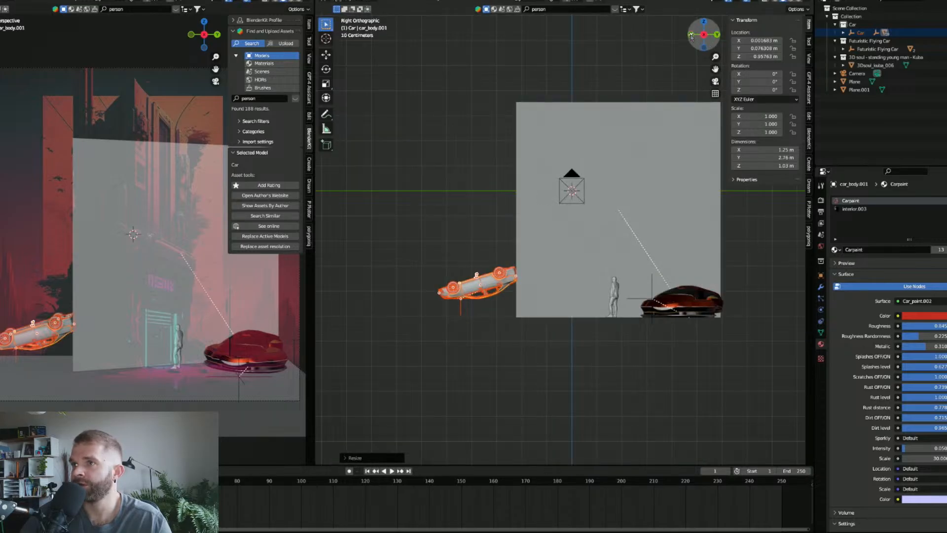
scroll(434, 357, "up", 3)
left_click(391, 368)
left_click(383, 363)
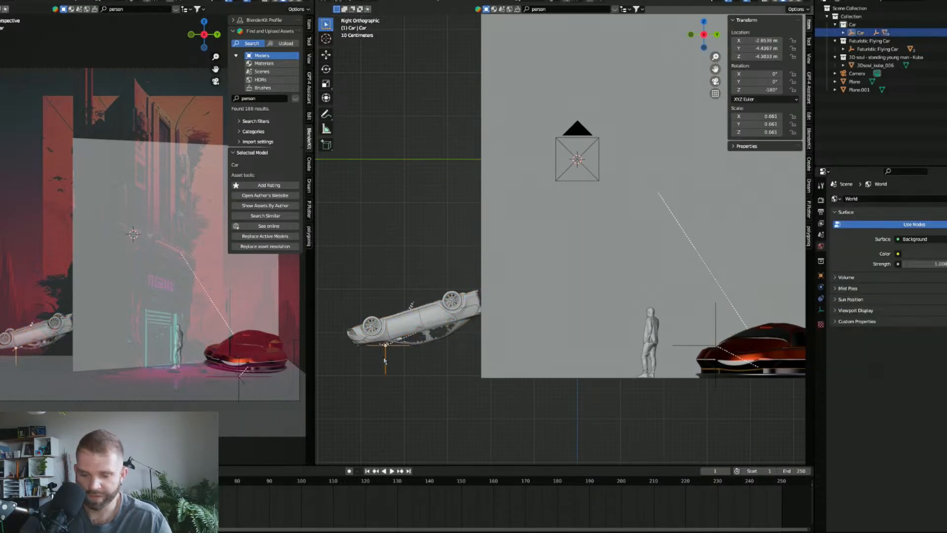
key("g")
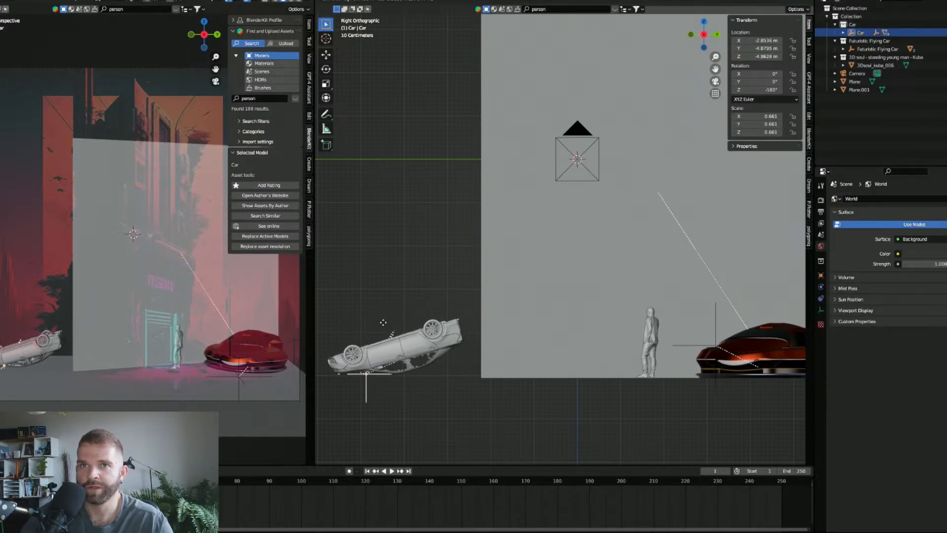
left_click(384, 325)
Push the overturned car back along the X axis to about -11.6 m.
key("g")
key("y")
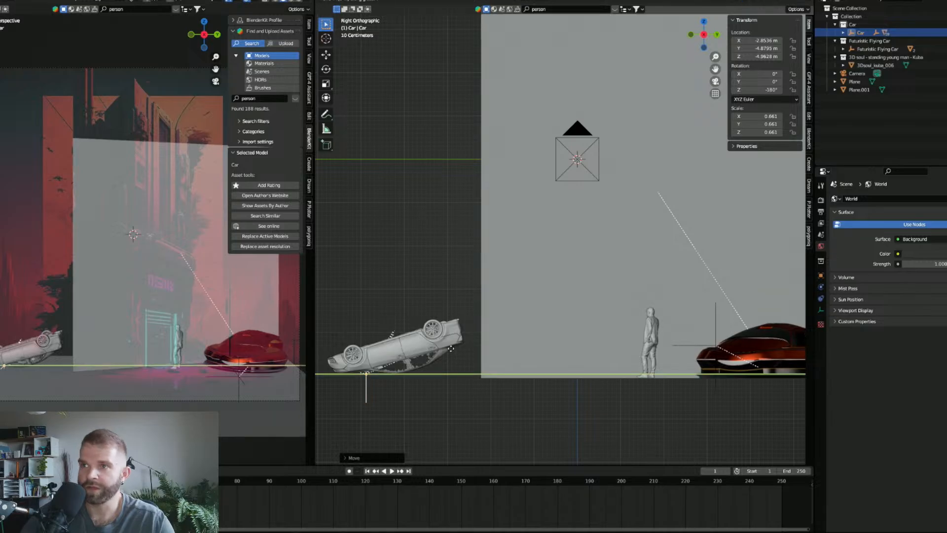
key("x")
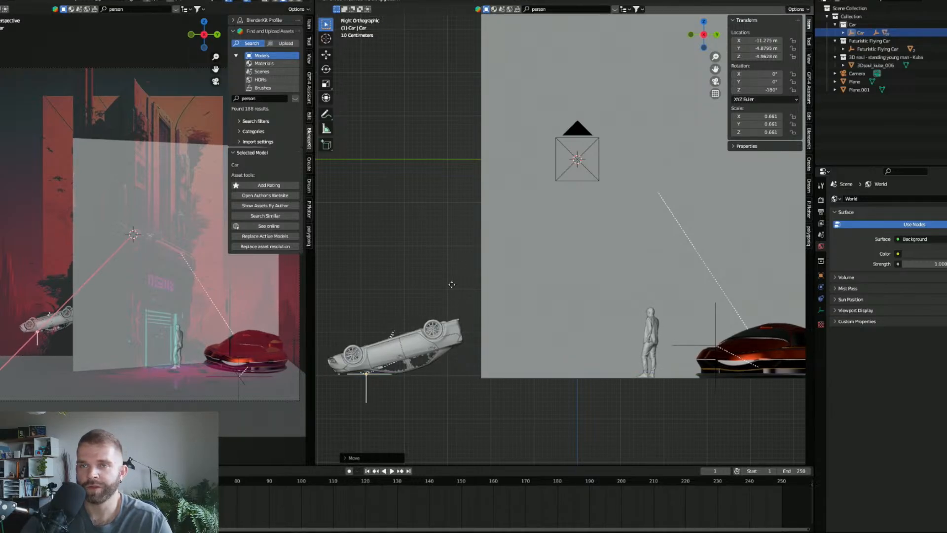
left_click(451, 282)
scroll(451, 281, "down", 2)
left_click_drag(450, 282, 504, 320)
scroll(504, 321, "down", 5)
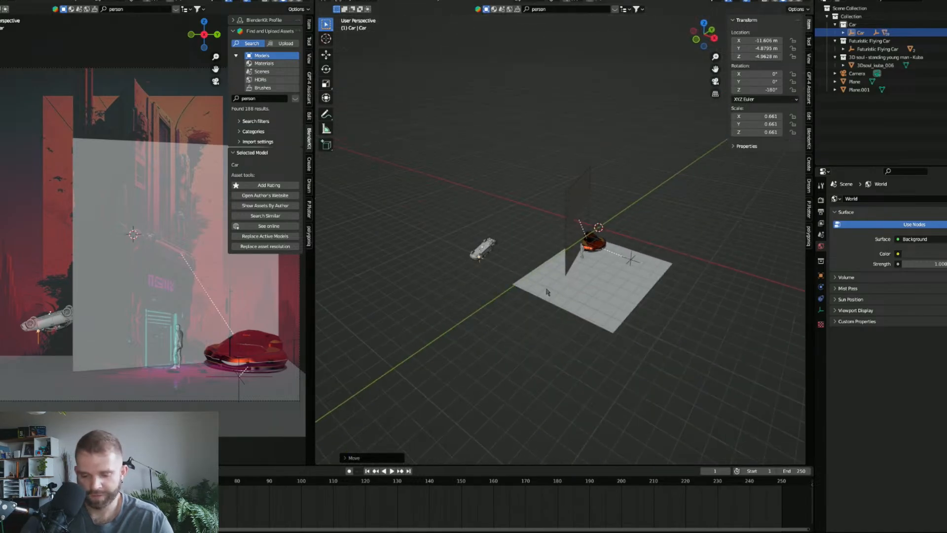
Move the overturned car sideways and lower it to about Y -6.5 m, Z -6.05 m.
key("g")
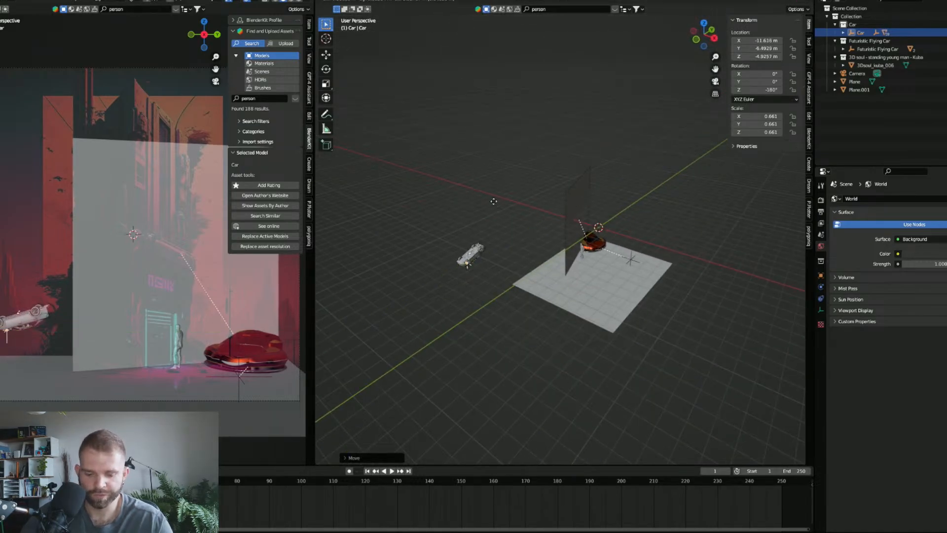
key("z")
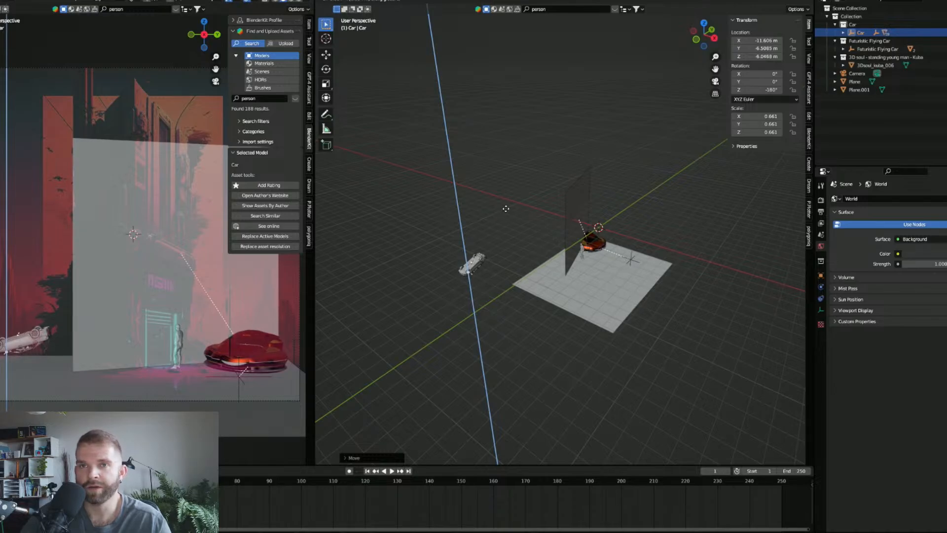
left_click(506, 208)
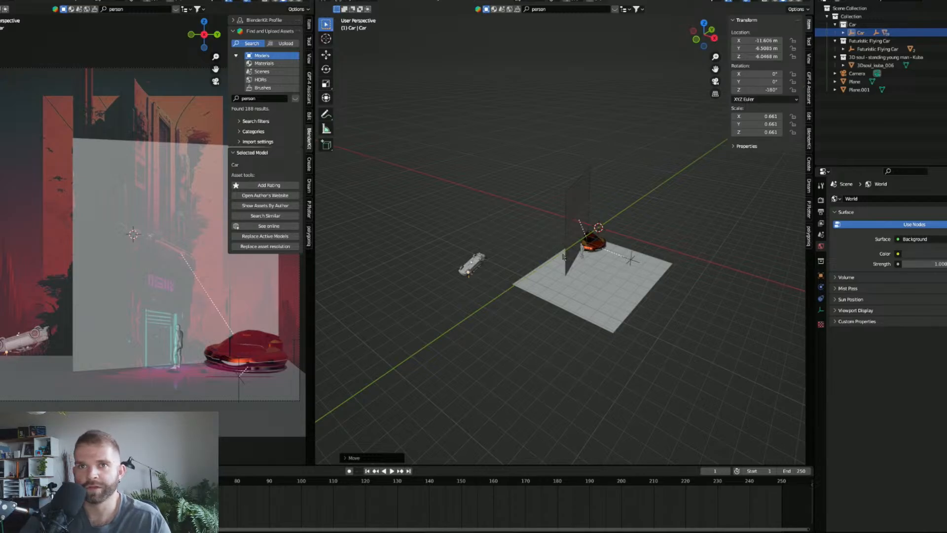
Rotate the upright image plane about Z to about 73.5° and move it to about X -1.88 m, Y 0.61 m.
left_click_drag(614, 280, 570, 292)
scroll(565, 259, "up", 3)
left_click(539, 241)
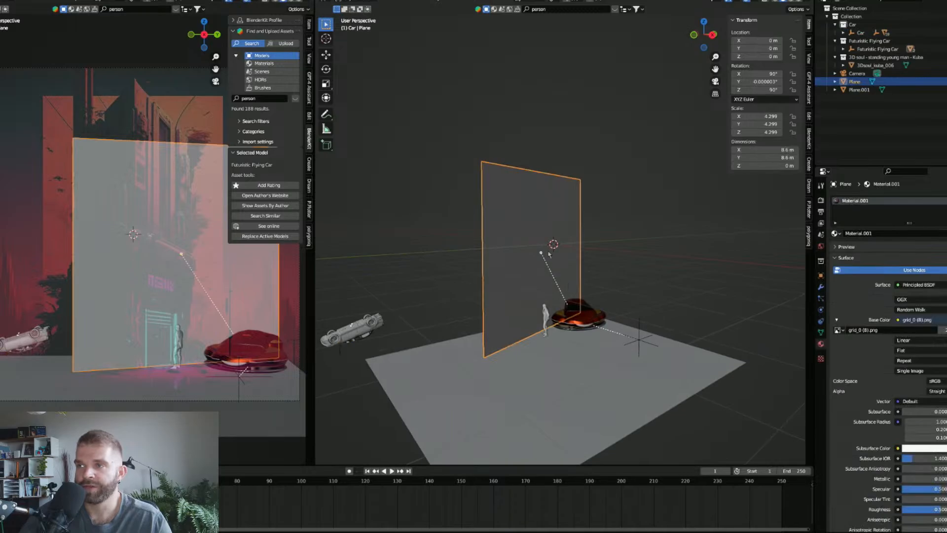
key("r")
key("z")
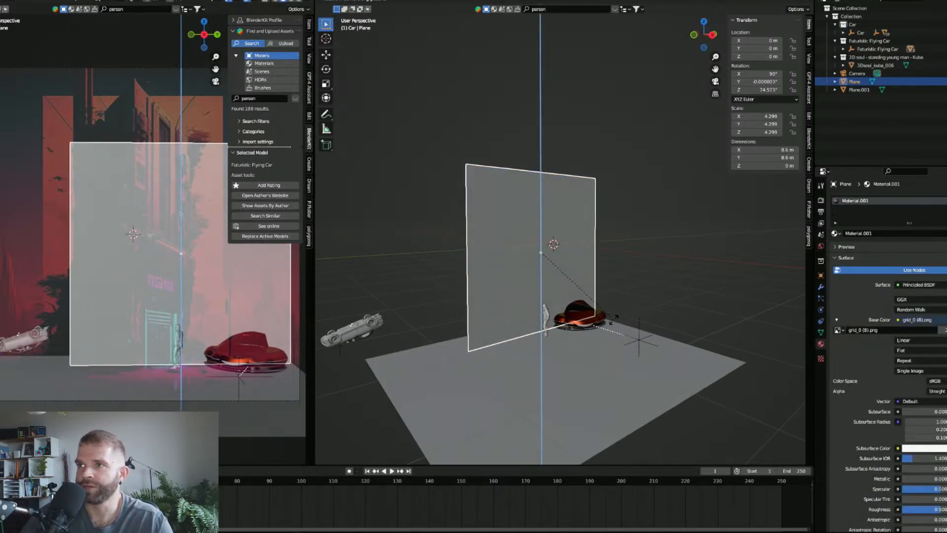
left_click(614, 323)
key("g")
key("y")
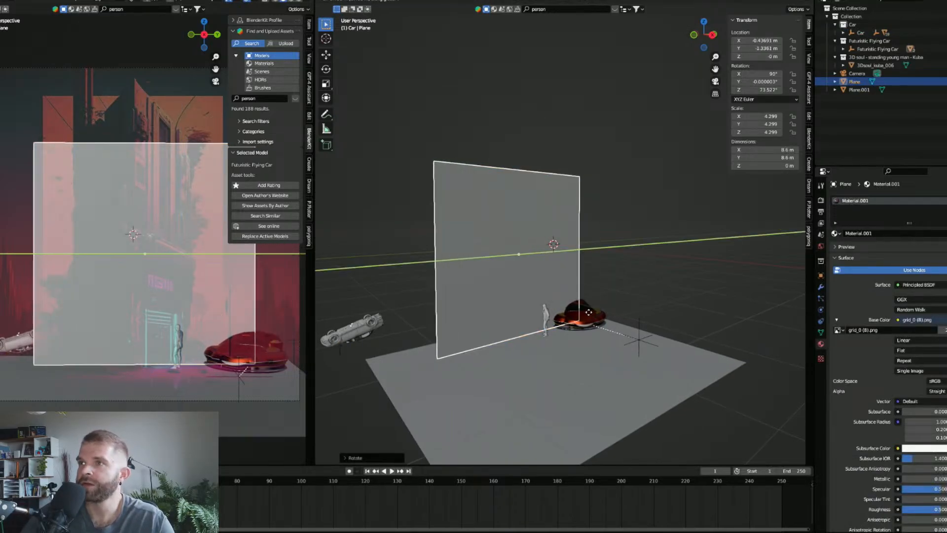
key("x")
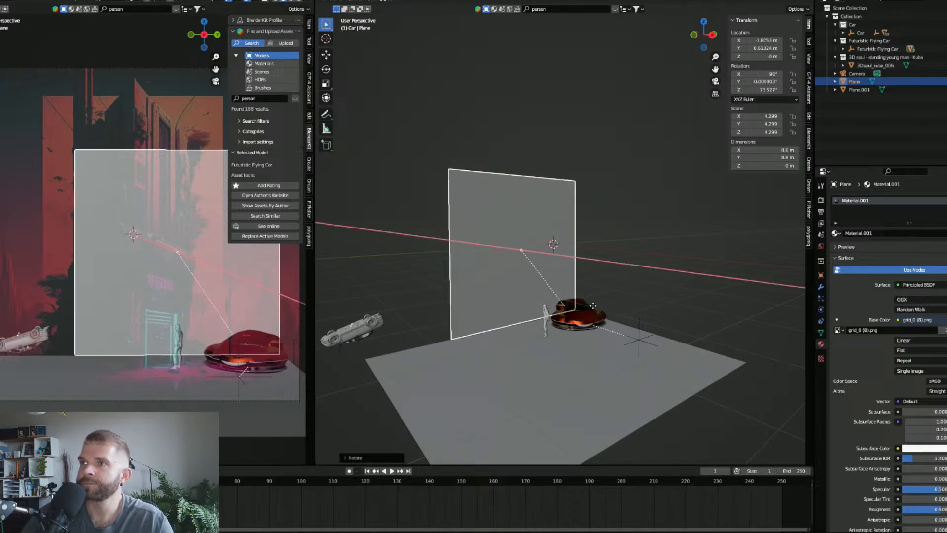
left_click(596, 303)
Rotate the upright plane about Z to about 100.4° and move it to about X -0.83 m, Y 0.27 m.
key("r")
key("z")
left_click(552, 315)
scroll(506, 350, "up", 4)
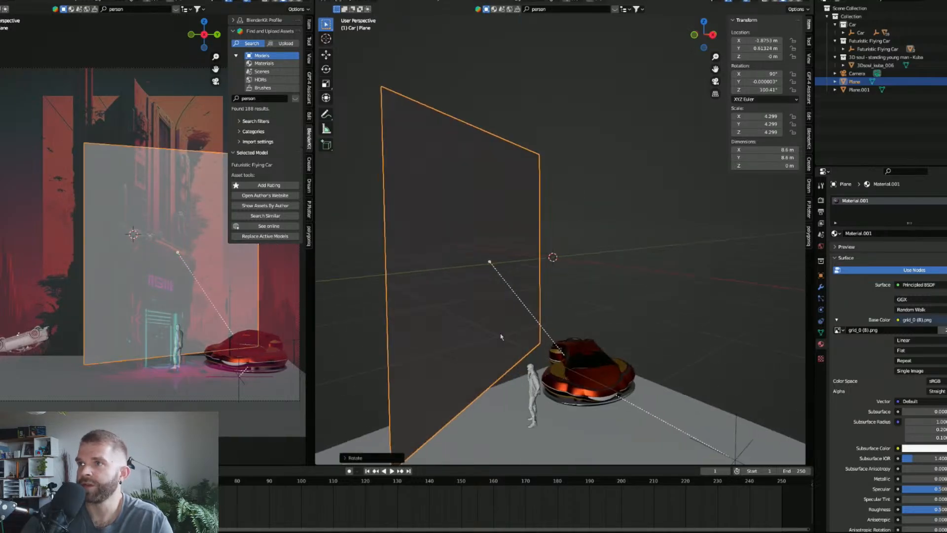
key("g")
key("y")
key("x")
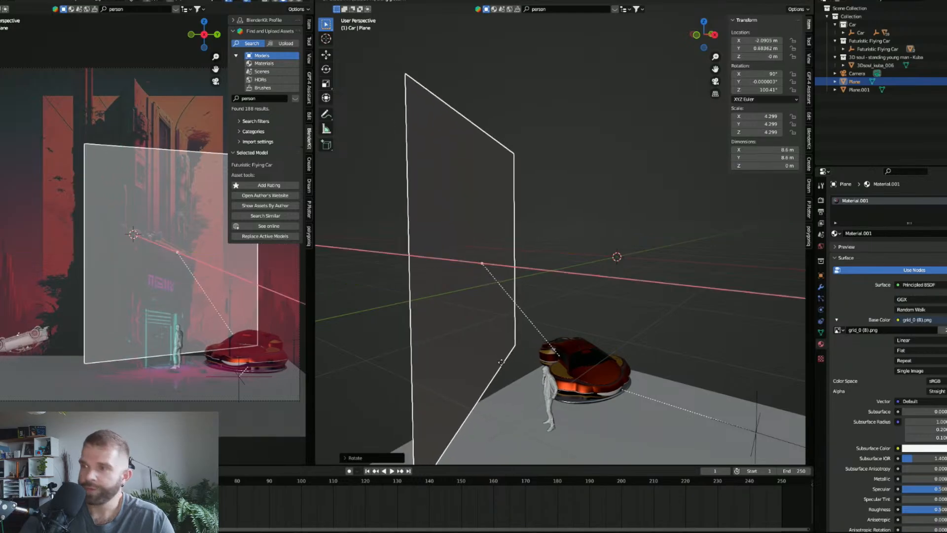
left_click(537, 375)
Align the upright plane with the building's perspective by rotating it to about 110.4° and moving it to about X -0.32 m, Y 0.86 m.
key("r")
key("z")
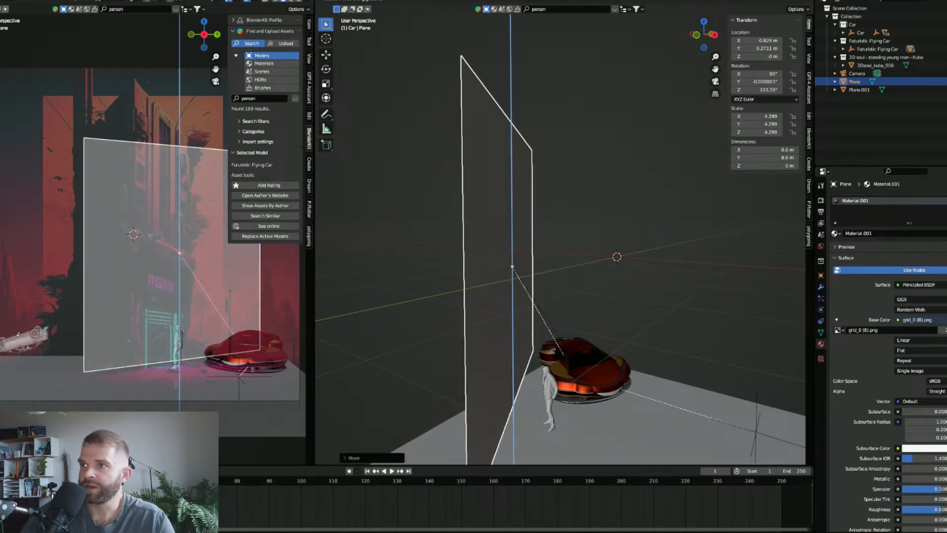
left_click(568, 340)
key("g")
key("y")
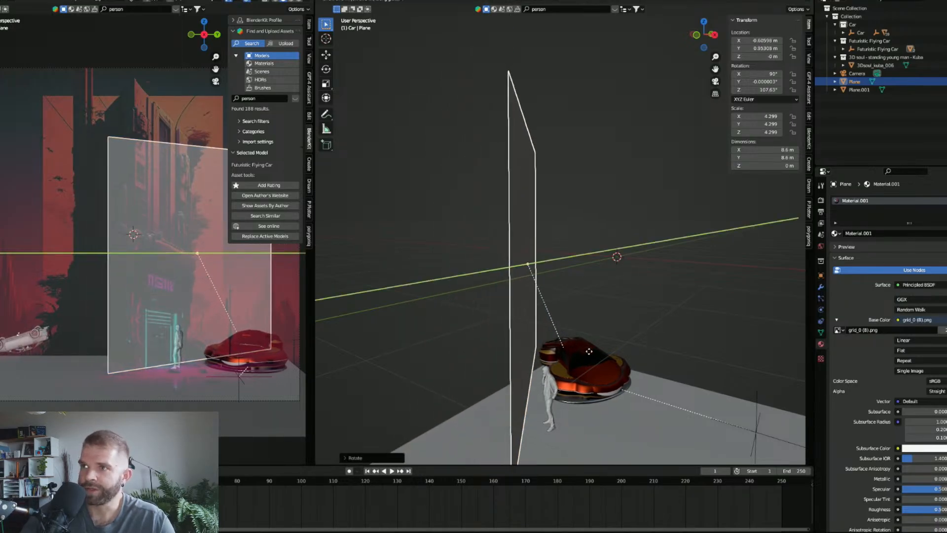
left_click(590, 354)
key("r")
key("z")
left_click(579, 331)
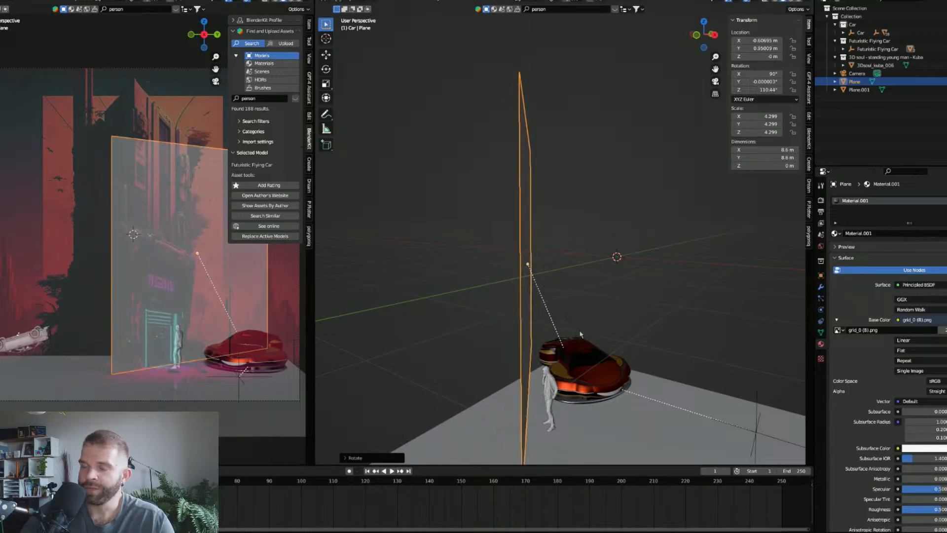
key("g")
key("x")
left_click(587, 332)
Examine how the upright plane lines up with the building's sign, doorway and figure in the camera view and from other angles.
left_click_drag(587, 332, 516, 342)
scroll(208, 347, "up", 5)
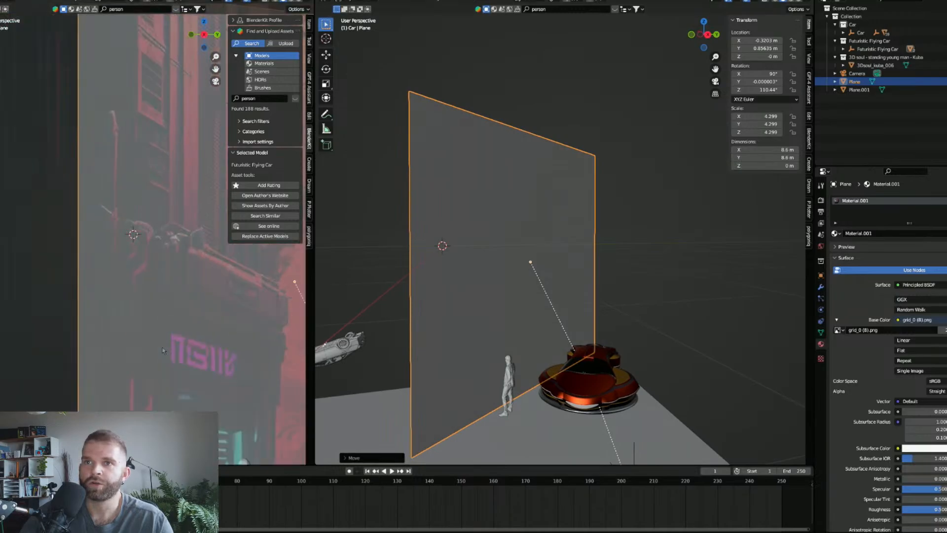
left_click_drag(198, 380, 80, 161)
scroll(131, 308, "up", 3)
scroll(119, 316, "down", 4)
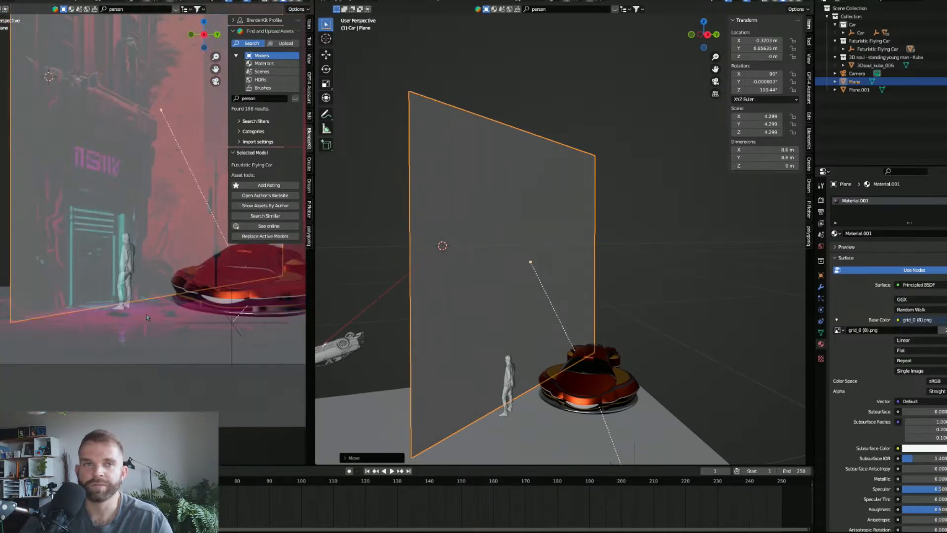
scroll(147, 318, "down", 4)
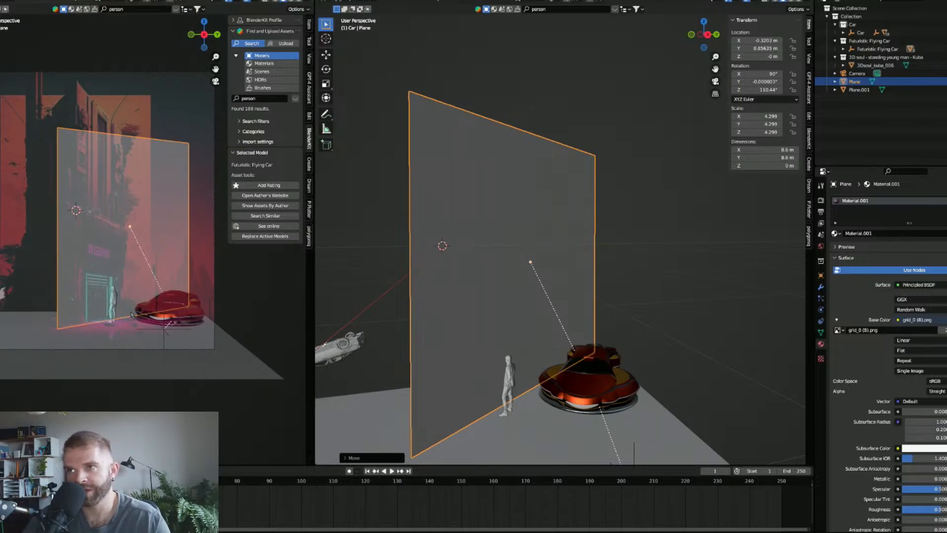
left_click_drag(457, 326, 432, 304)
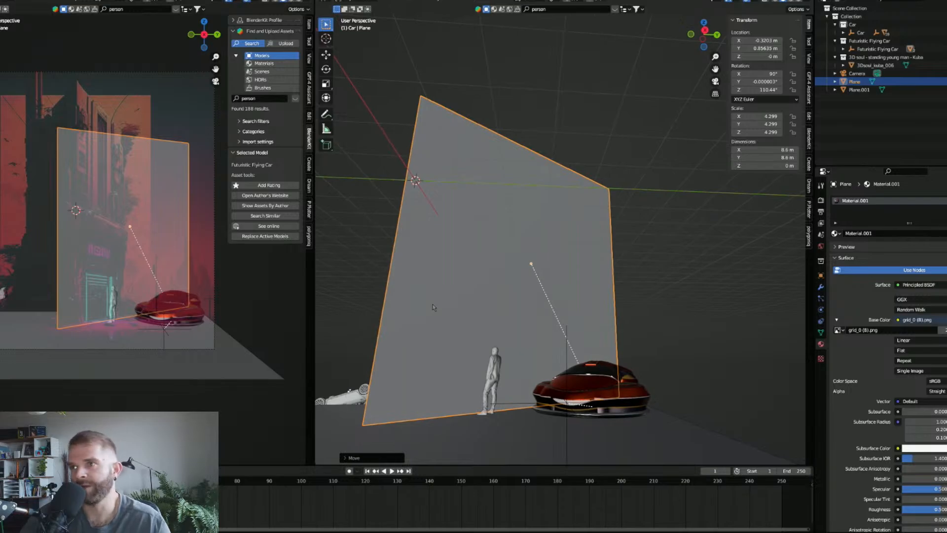
Show the main viewport through the camera, select the camera and lower its background image's opacity to 0.
left_click(715, 80)
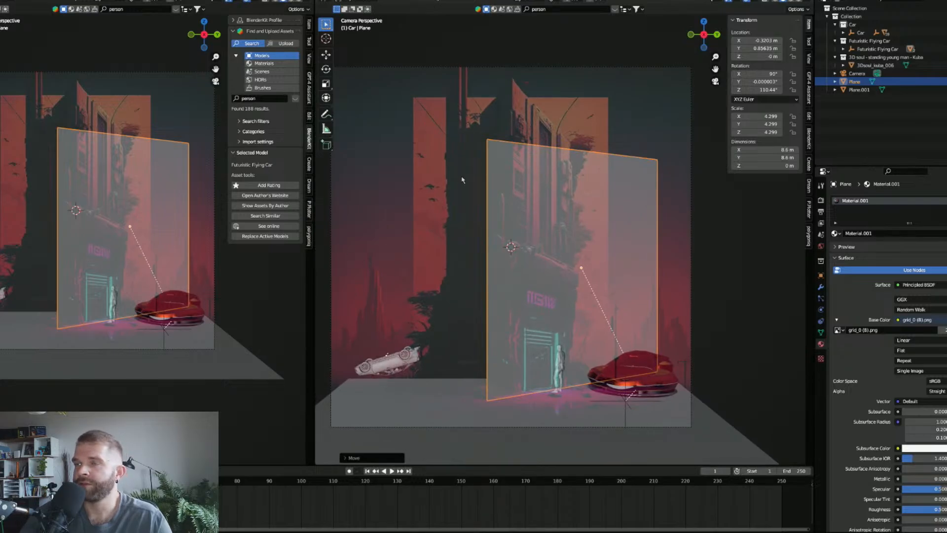
left_click(691, 285)
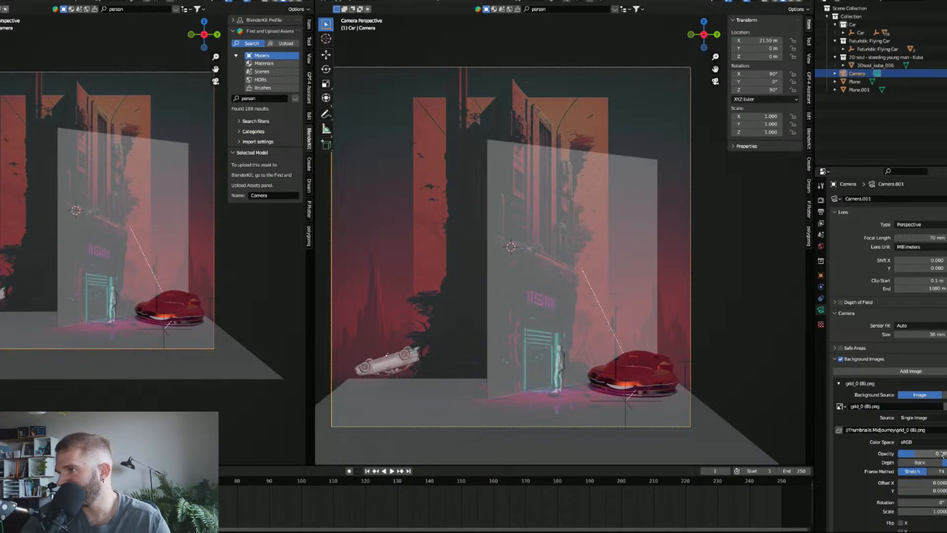
left_click_drag(930, 453, 785, 449)
left_click(434, 242)
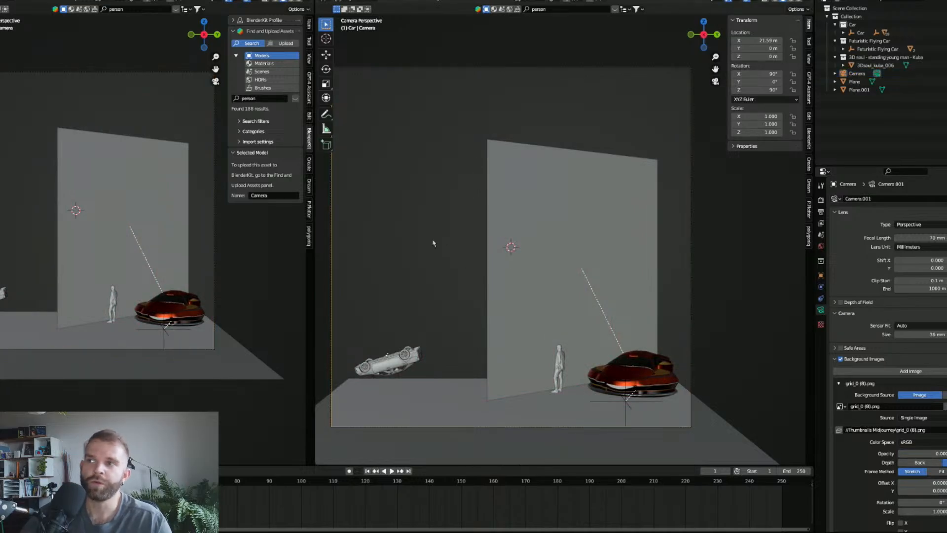
Try to hide the upright plane from viewports and renders through its visibility settings.
left_click(525, 204)
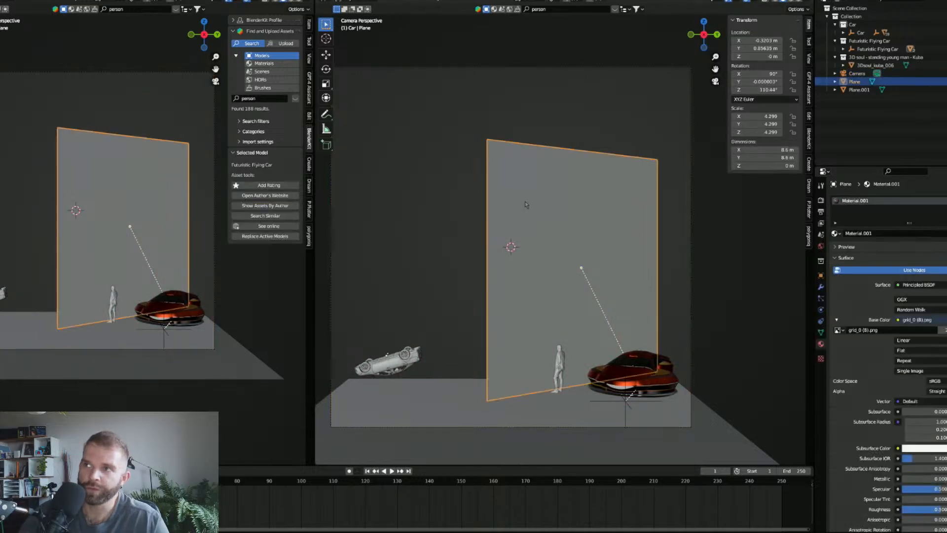
left_click(820, 275)
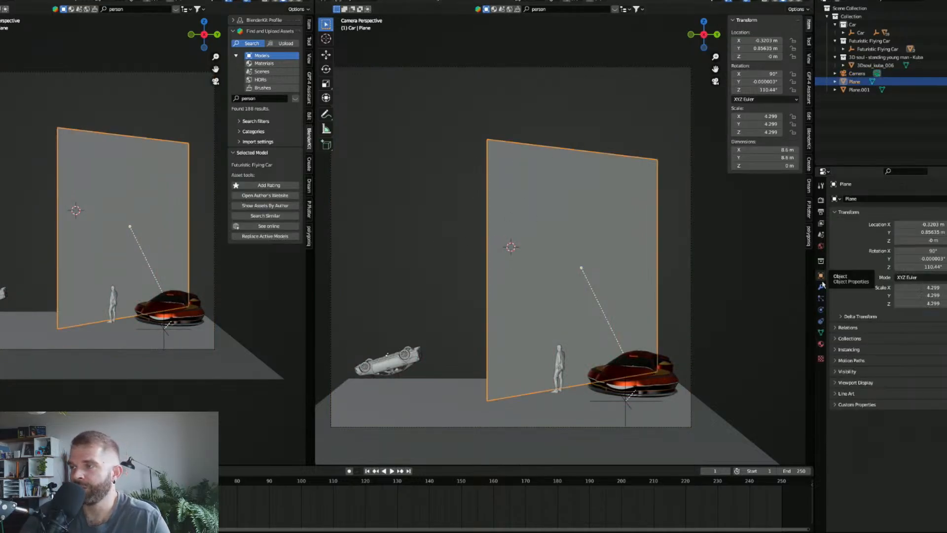
left_click(848, 371)
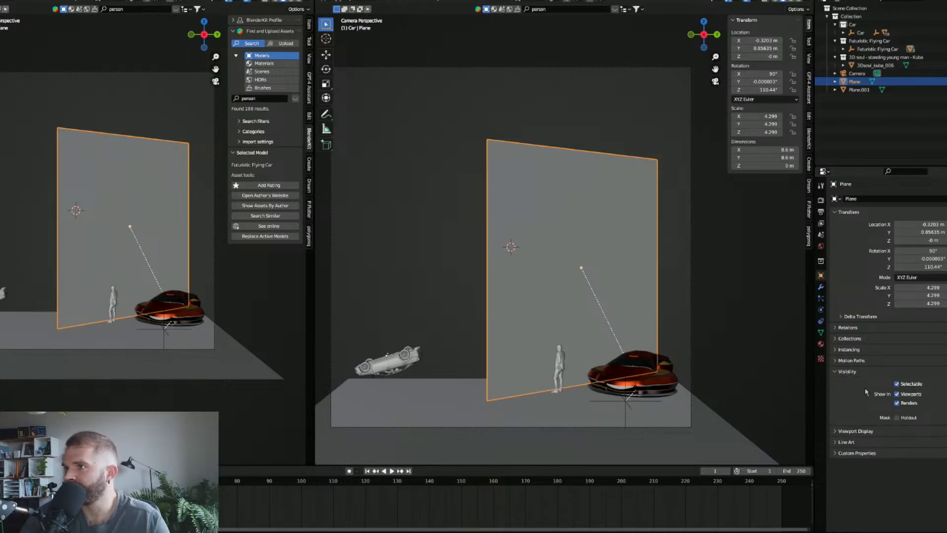
left_click(858, 430)
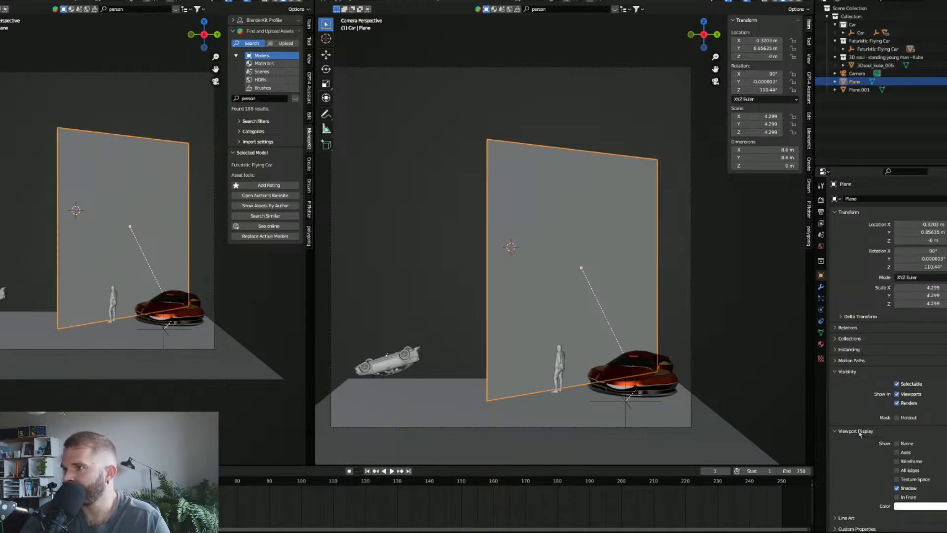
scroll(860, 434, "down", 1)
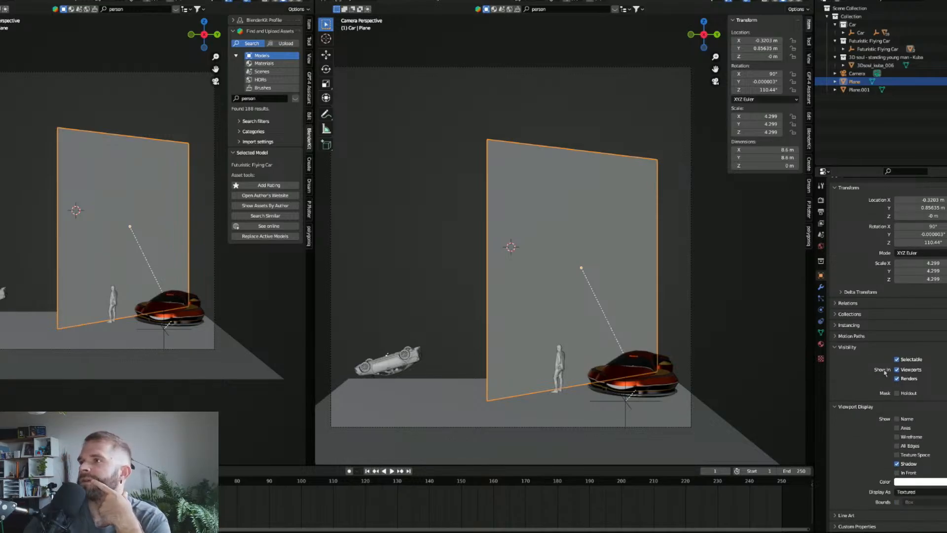
left_click(897, 359)
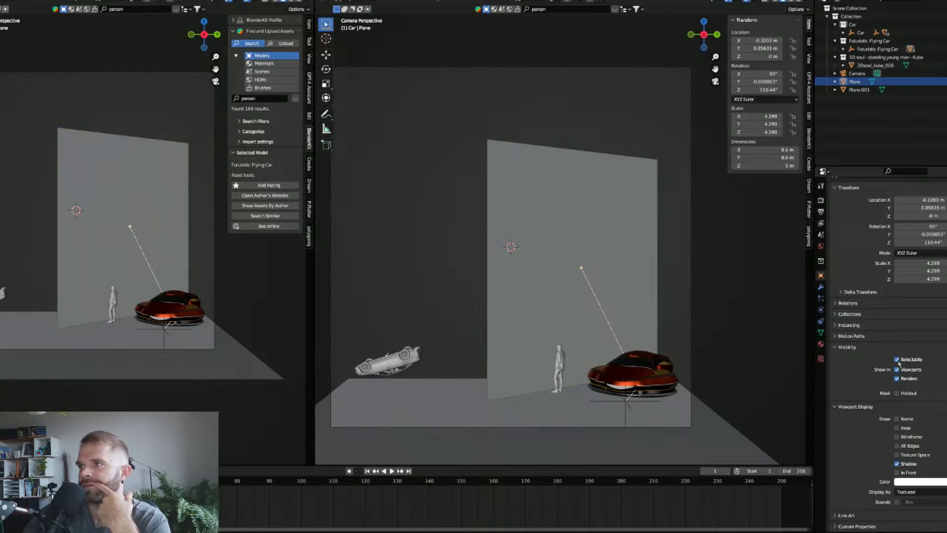
left_click(896, 369)
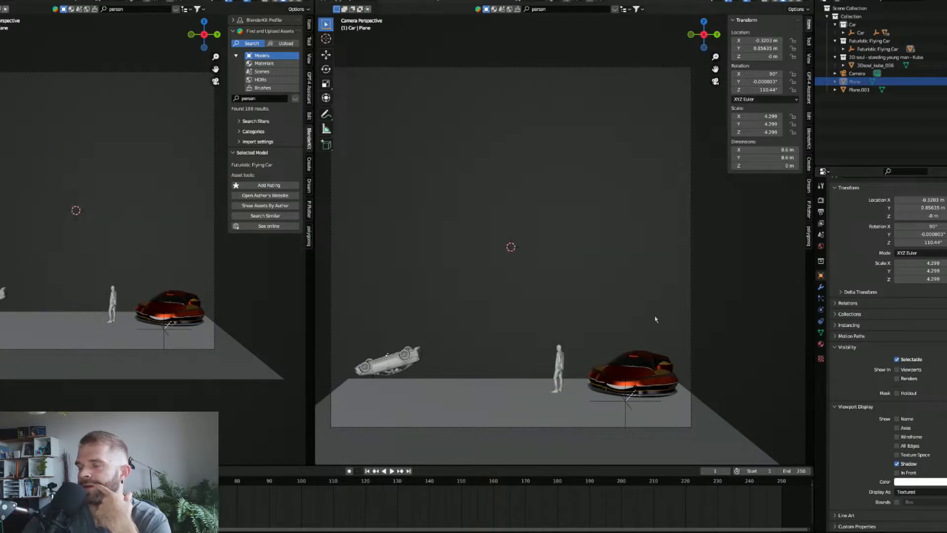
key("ctrl+z")
key("ctrl+z")
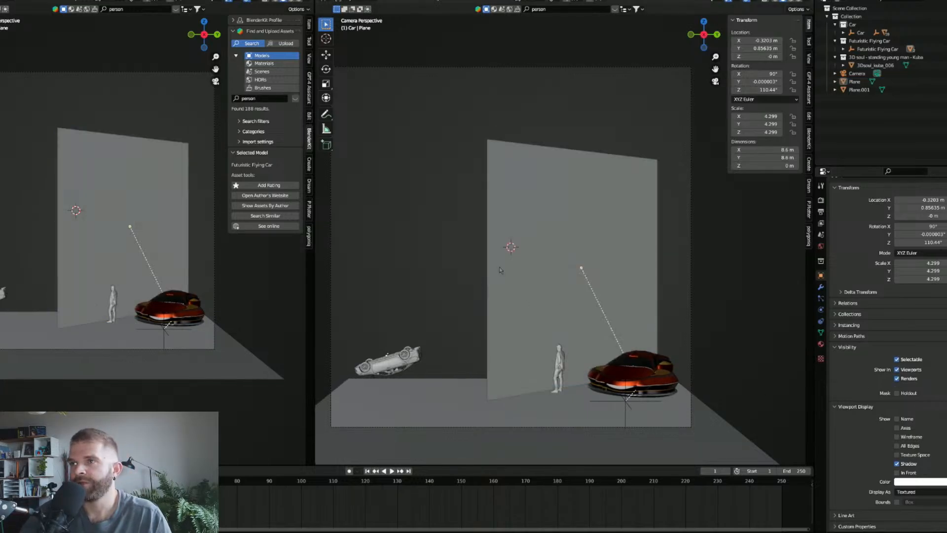
Reselect the upright plane and examine its object properties and the surface settings of Material.001.
left_click(520, 258)
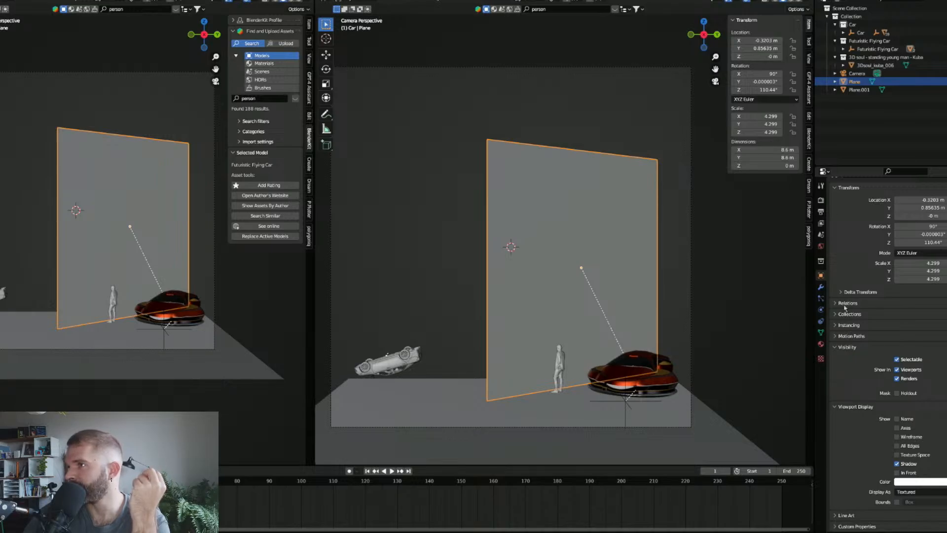
left_click(821, 344)
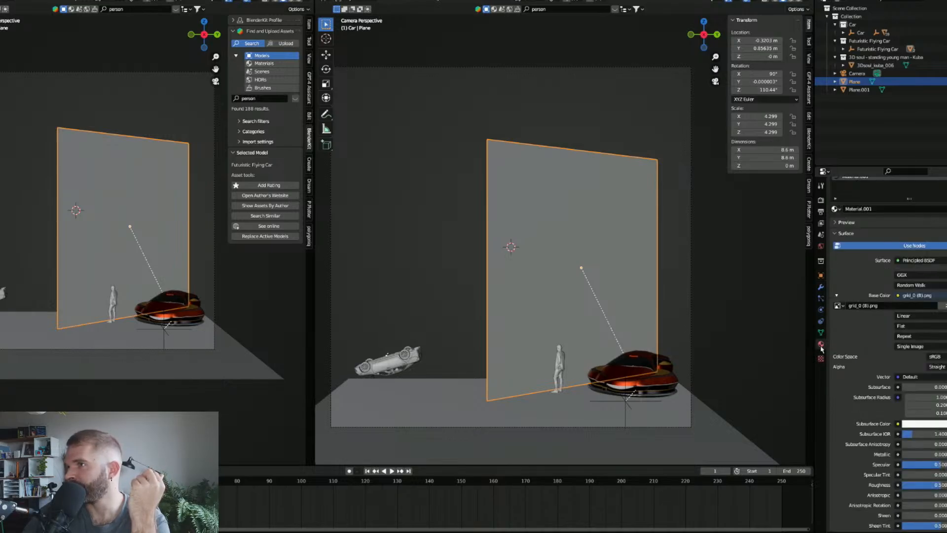
left_click(820, 276)
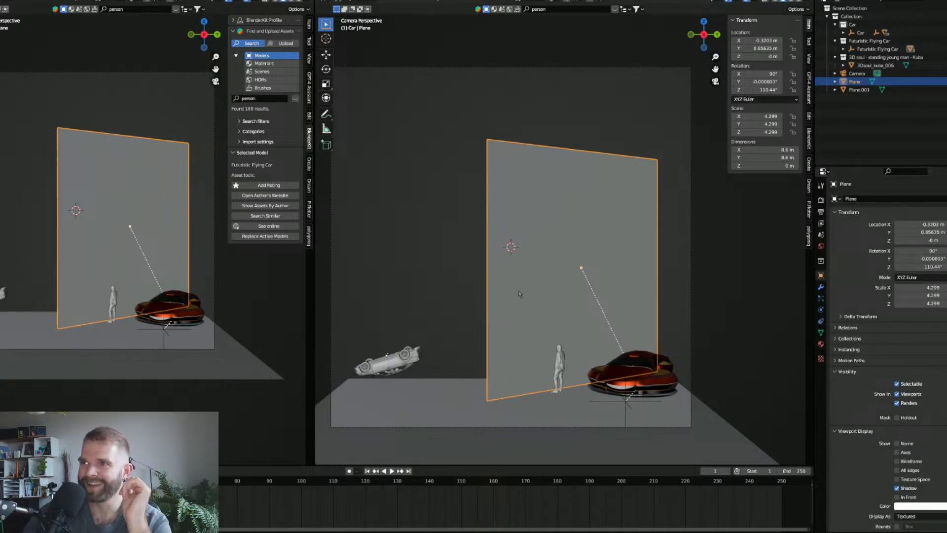
left_click(820, 345)
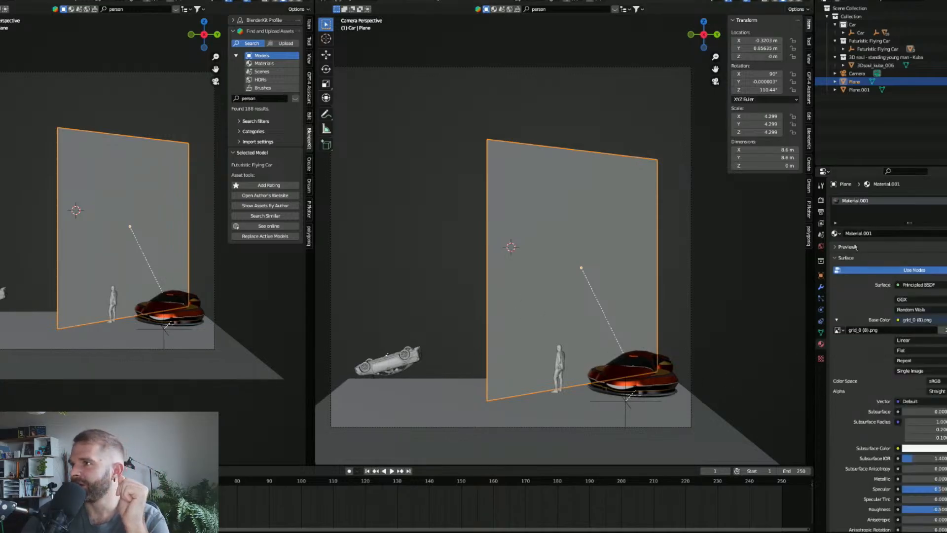
scroll(863, 340, "down", 10)
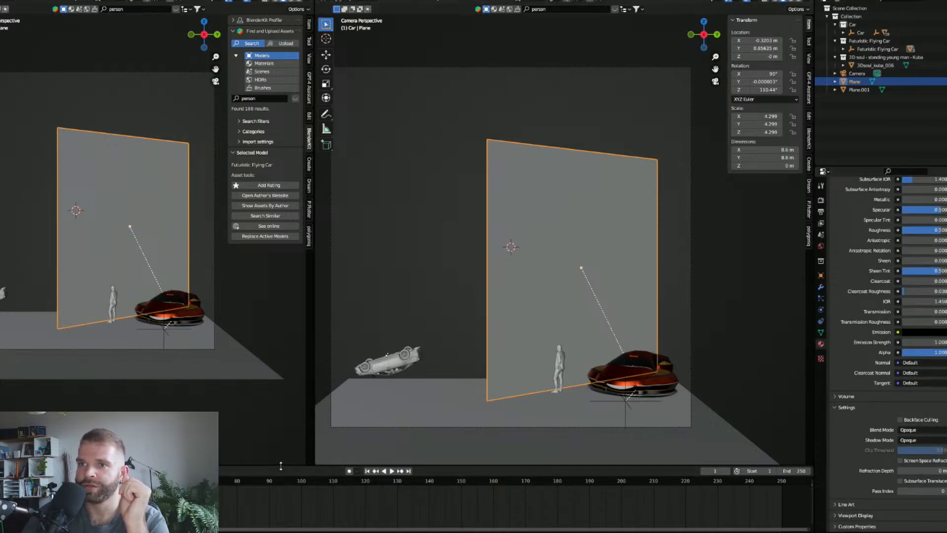
Turn the enlarged timeline area into a Shader Editor and connect the image texture to the Principled BSDF's Emission input.
left_click_drag(280, 466, 281, 394)
left_click(15, 476)
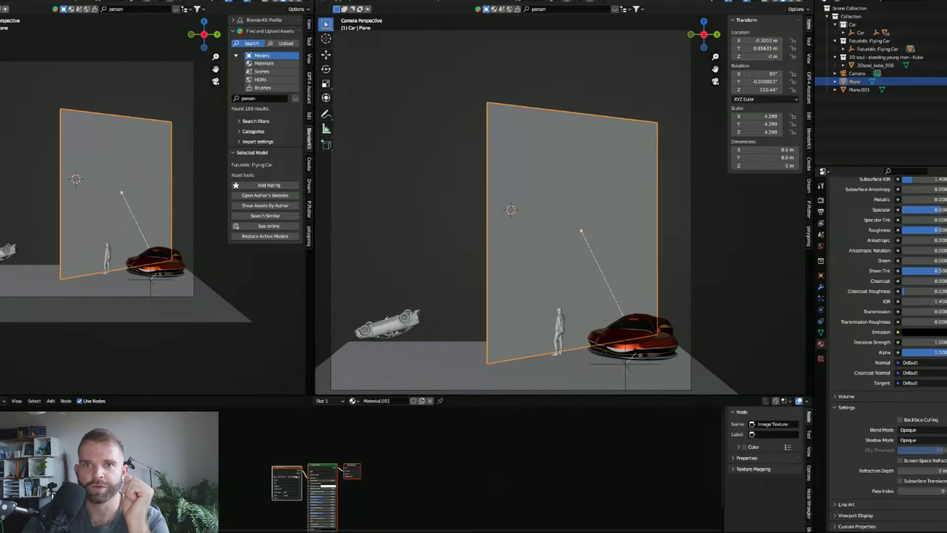
scroll(287, 471, "up", 5)
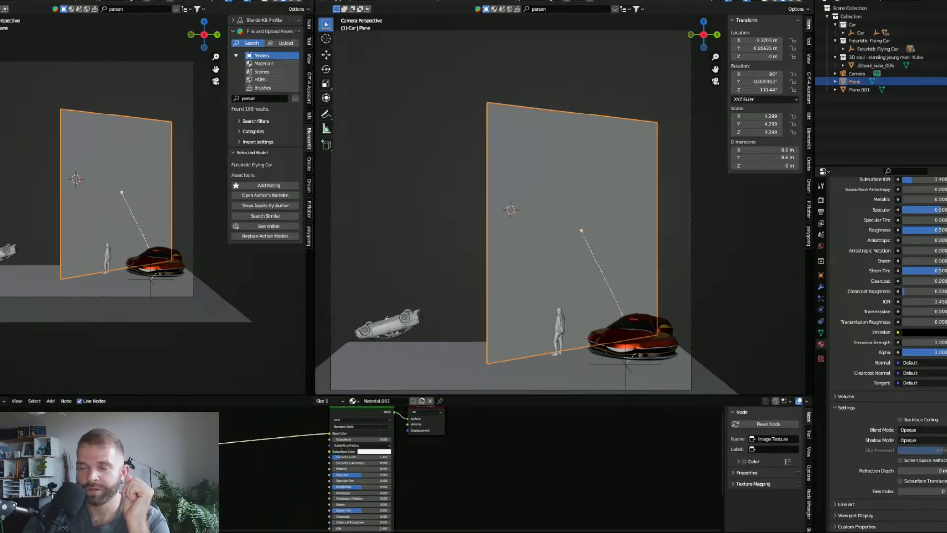
left_click_drag(227, 512, 331, 503)
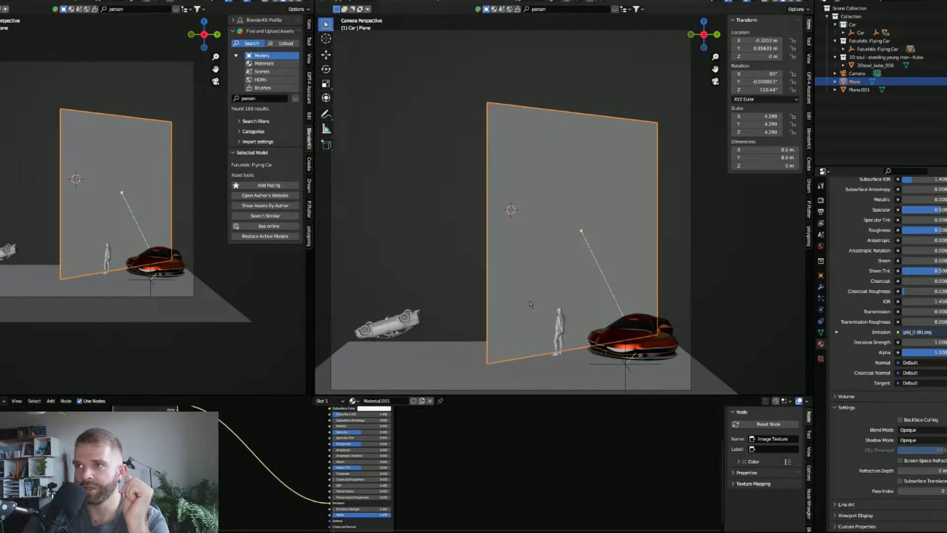
Show the main viewport in rendered shading and raise Material.001's emission strength to 8.
left_click(446, 290)
key("z")
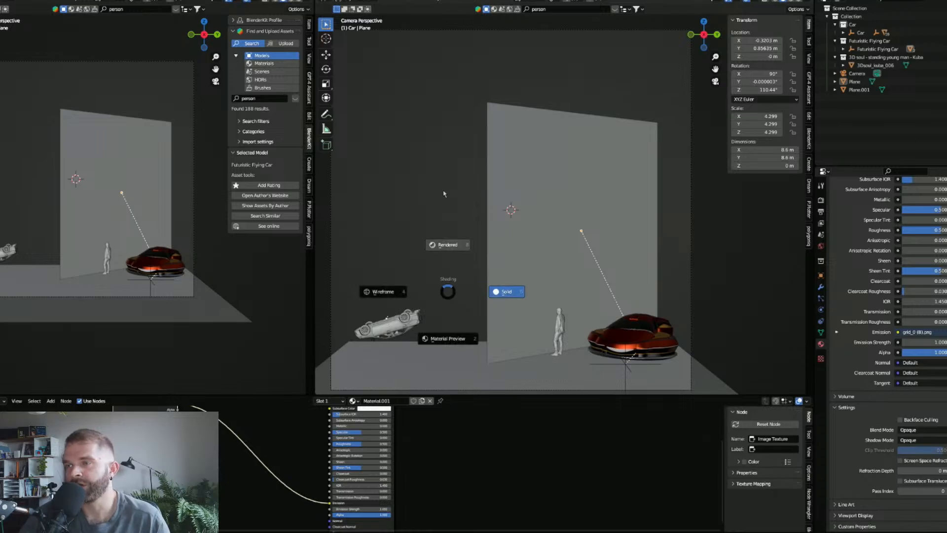
left_click(443, 194)
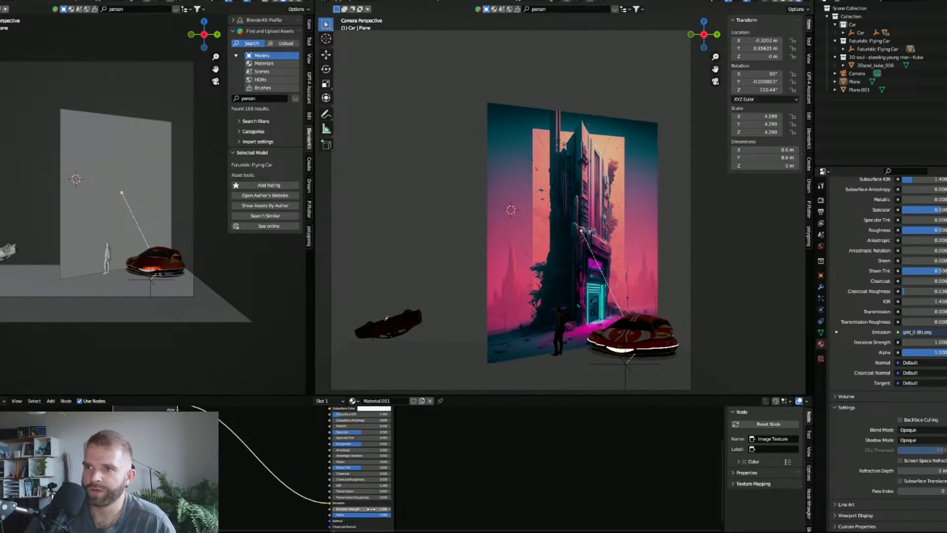
left_click_drag(362, 509, 444, 509)
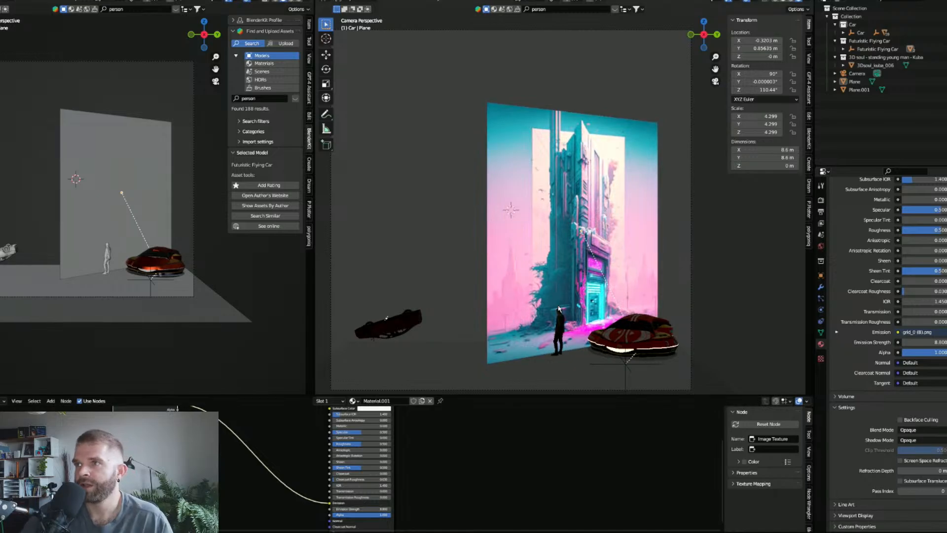
Fine-tune Material.001's emission strength while judging the image plane's brightness behind the standing figure.
scroll(565, 318, "up", 2)
left_click_drag(535, 211, 498, 86)
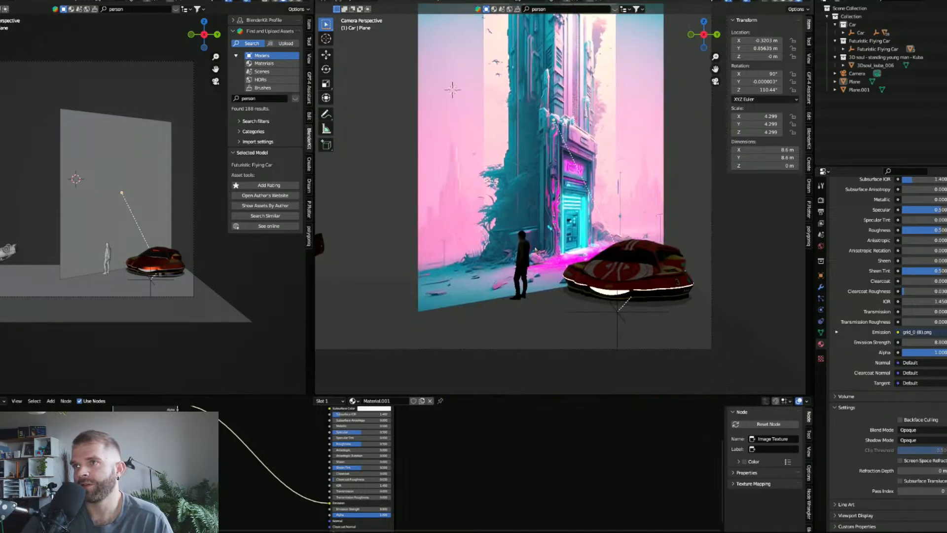
scroll(499, 86, "up", 5)
left_click_drag(493, 247, 601, 107)
scroll(601, 107, "up", 2)
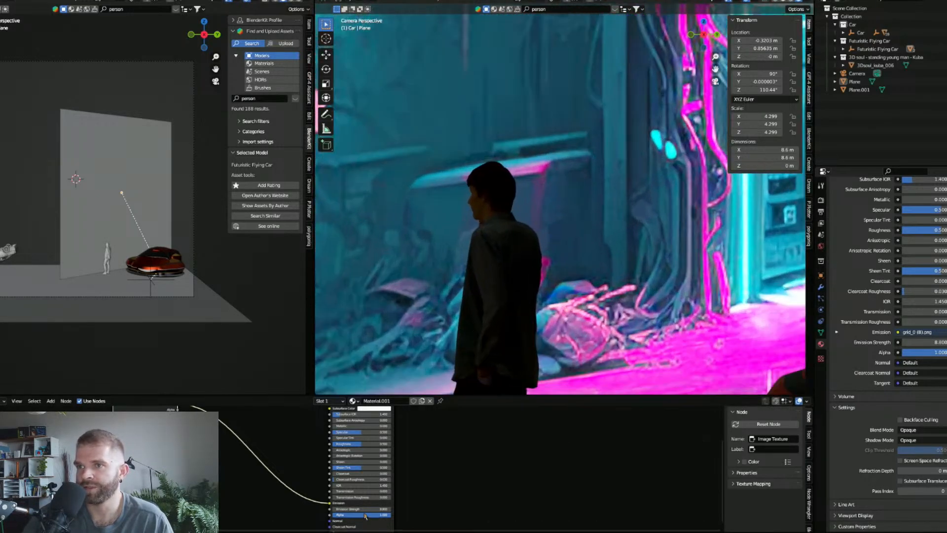
mouse_move(356, 509)
left_mouse_down()
mouse_move(404, 508)
mouse_move(357, 509)
left_mouse_up()
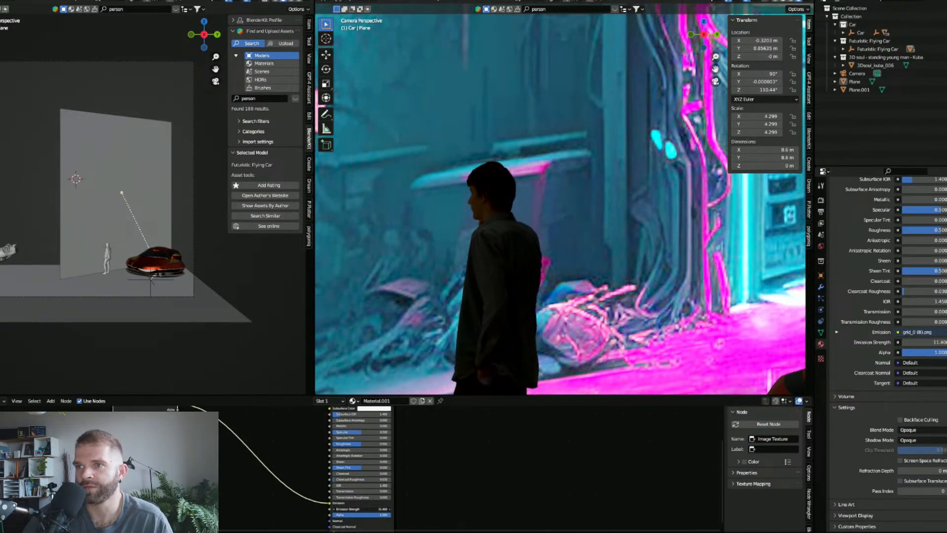
Enable Bloom in the Eevee render settings and inspect the glow around the figure and the car's headlights.
scroll(870, 274, "up", 10)
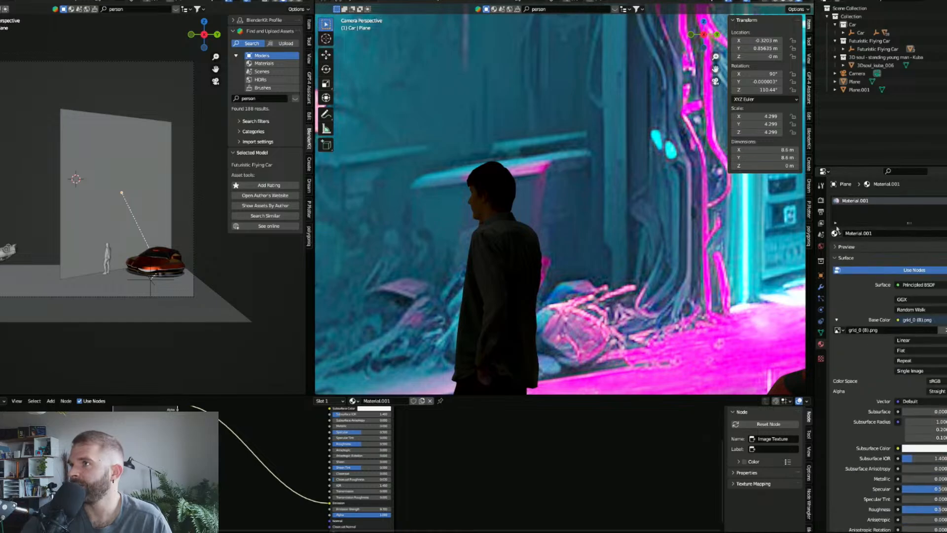
left_click(821, 201)
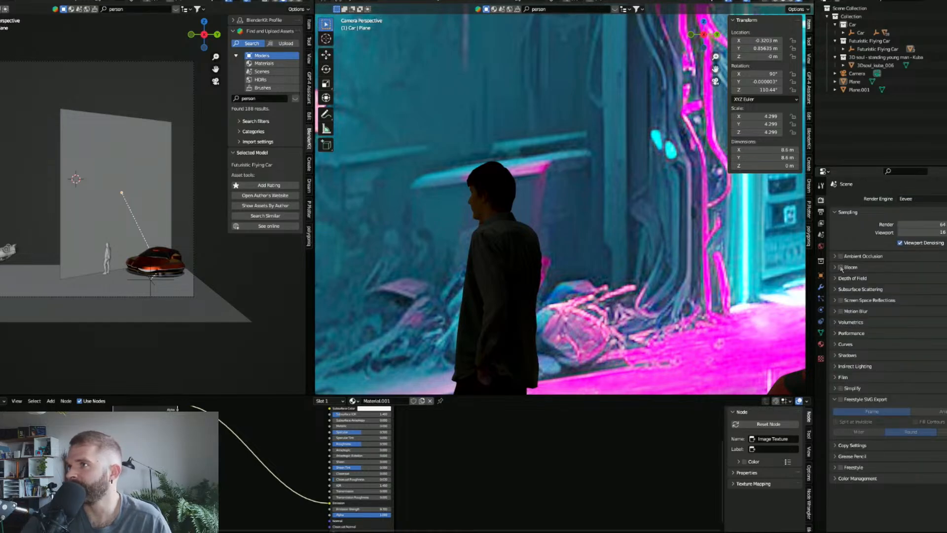
left_click(840, 267)
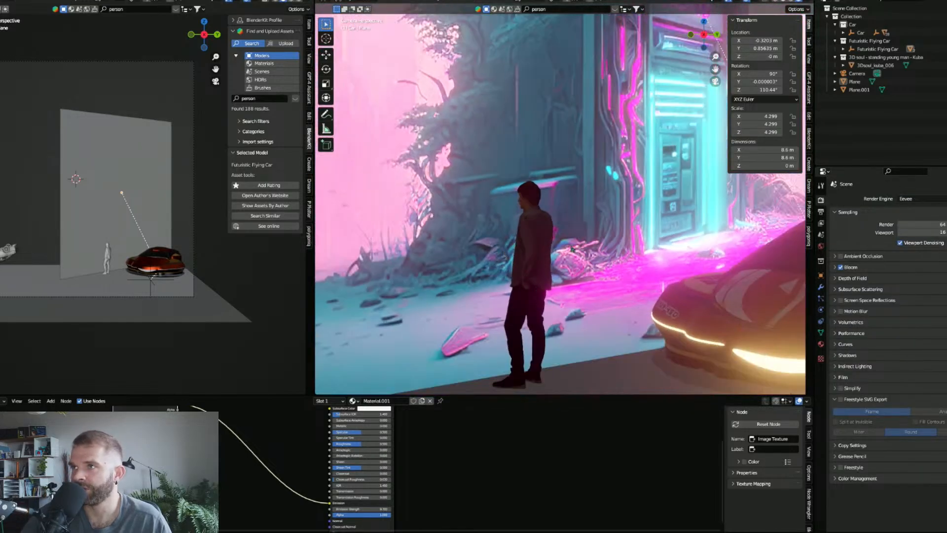
scroll(573, 252, "up", 1)
scroll(573, 258, "down", 2)
left_click_drag(758, 262, 549, 271)
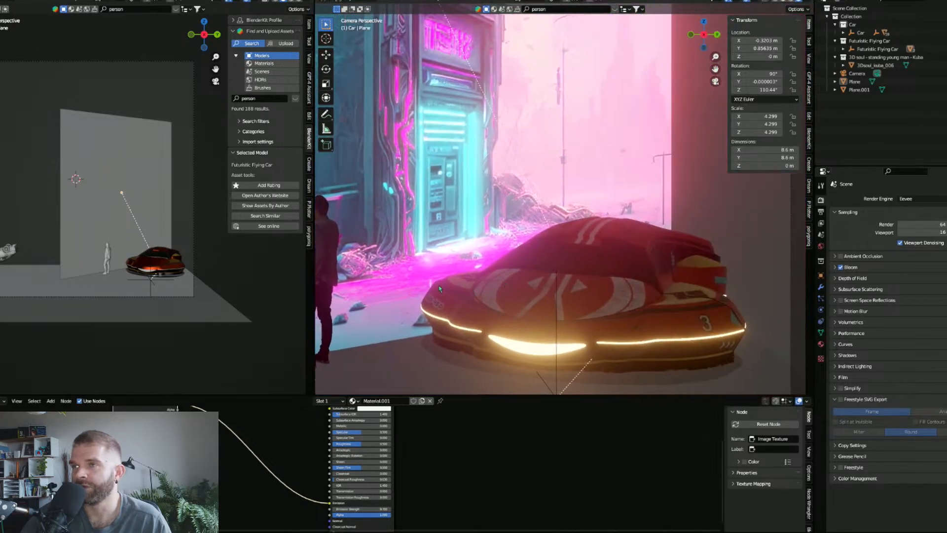
left_click_drag(440, 289, 541, 270)
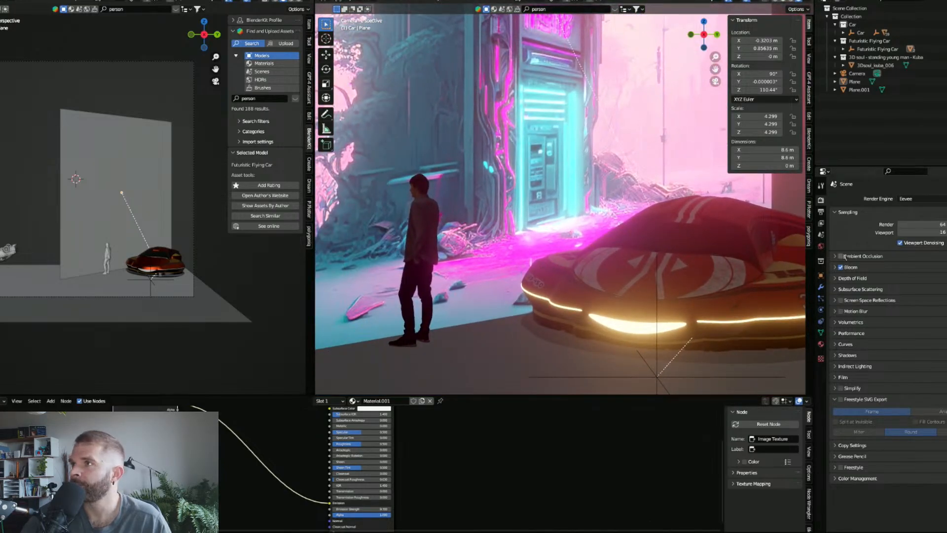
scroll(626, 309, "down", 2)
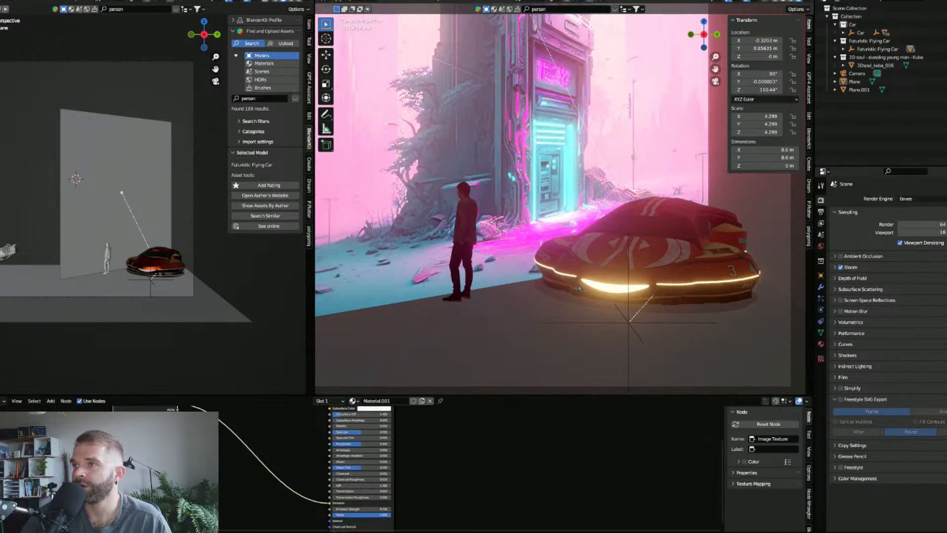
left_click_drag(579, 288, 611, 345)
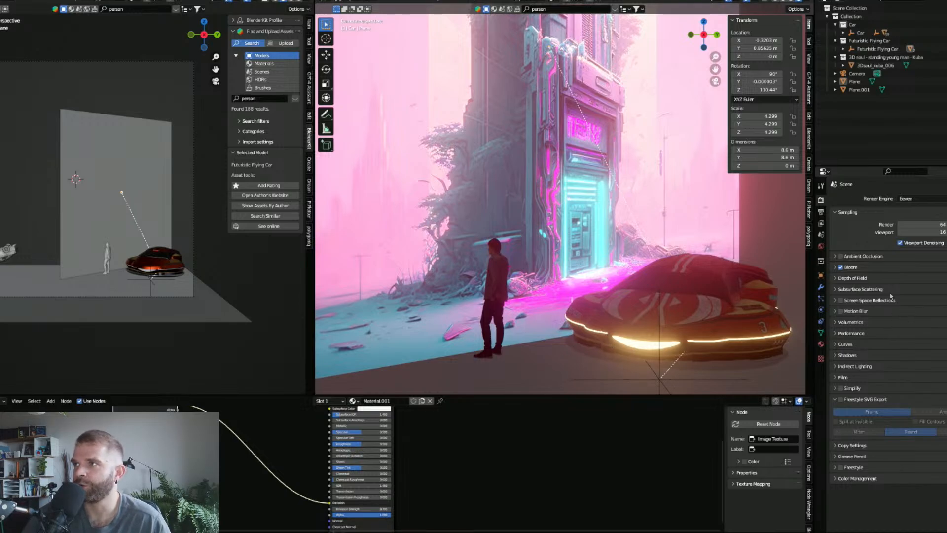
Set the render engine to Cycles and its device to GPU Compute.
left_click(924, 199)
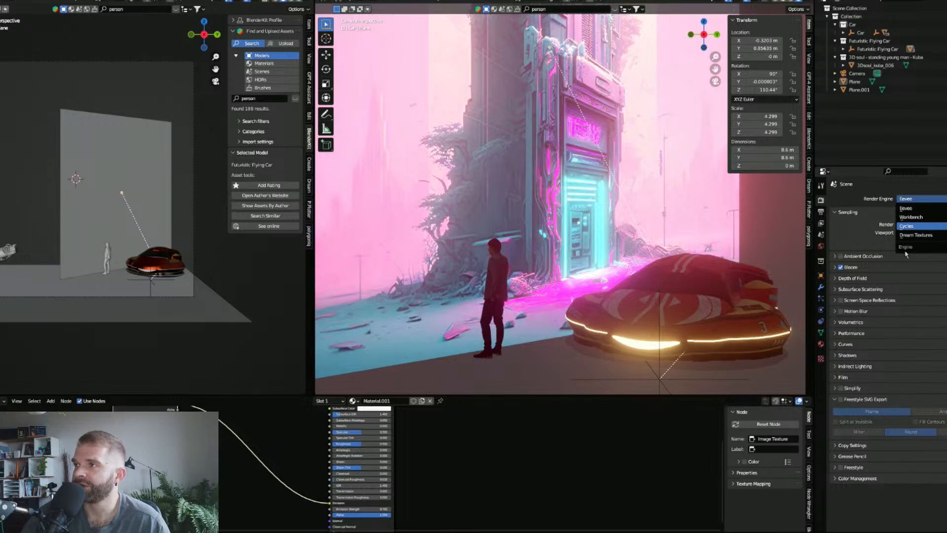
left_click(907, 226)
left_click(920, 219)
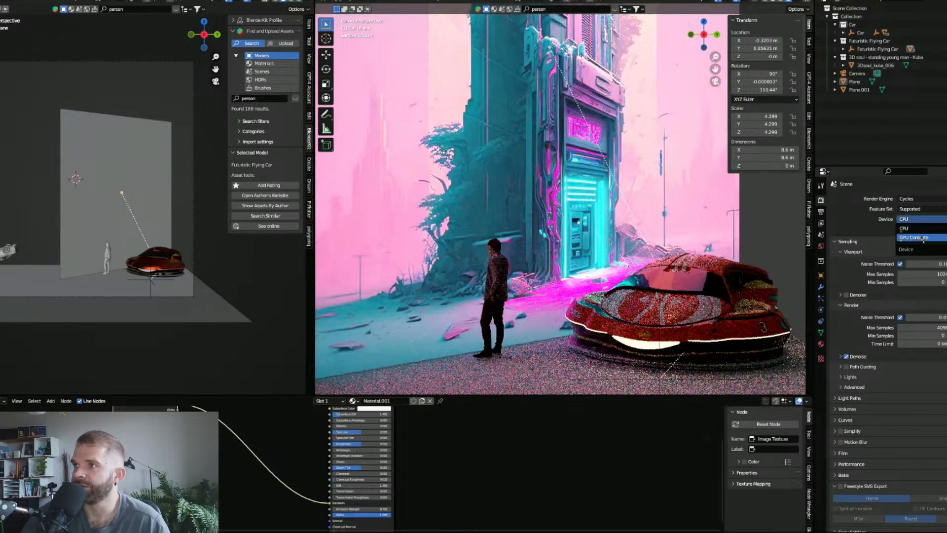
left_click(914, 237)
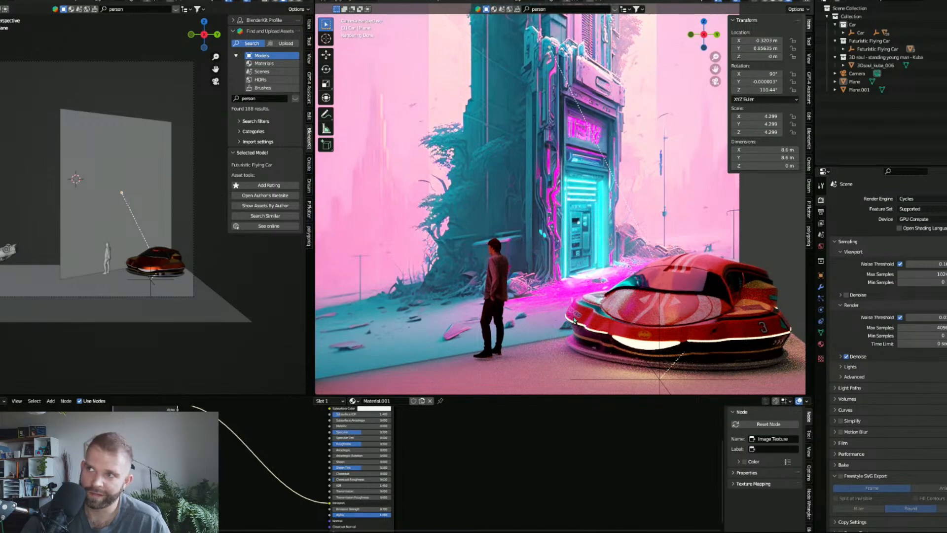
Examine the Cycles-rendered car up close, including its windshield reflections, hood and front emblem, and the lighting on the ground.
scroll(573, 323, "up", 4)
left_click_drag(574, 346, 508, 268)
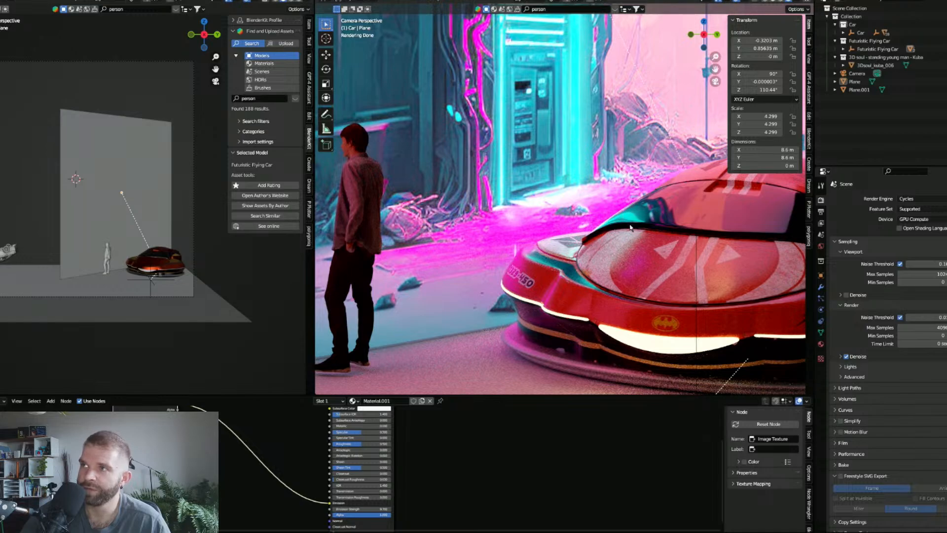
left_click_drag(657, 235, 548, 256)
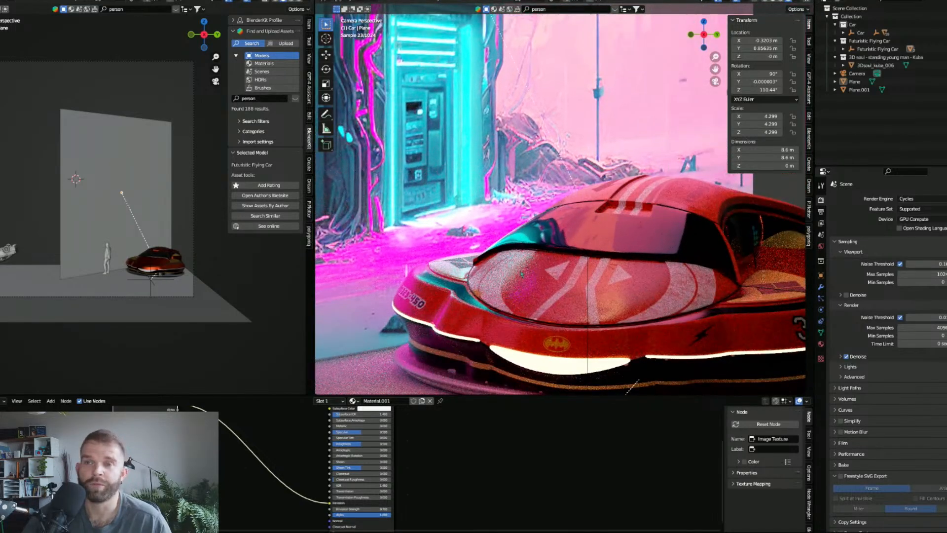
scroll(521, 274, "up", 6)
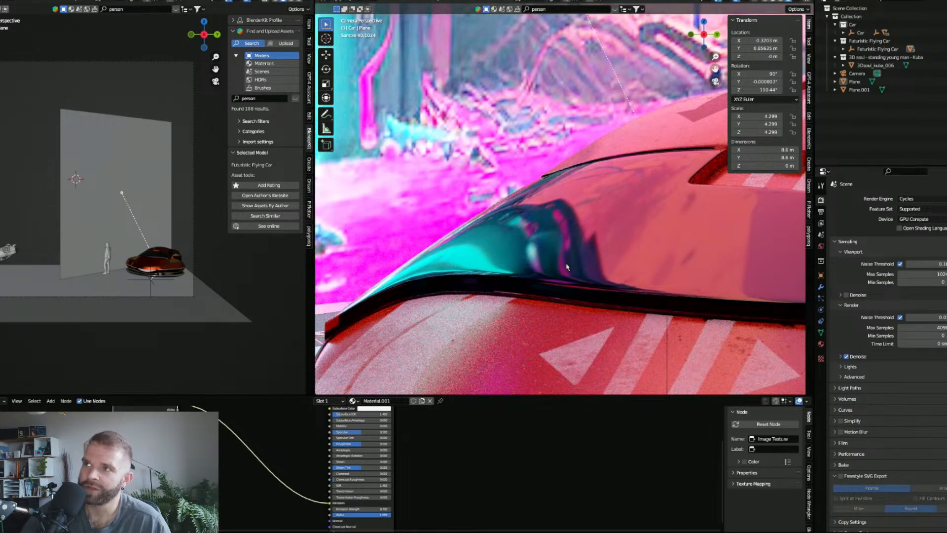
scroll(566, 267, "down", 3)
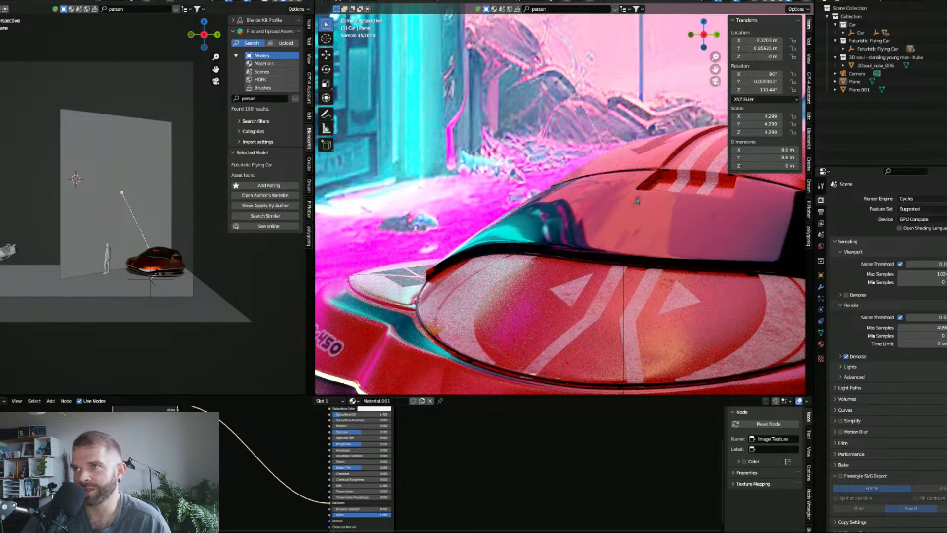
scroll(636, 200, "down", 3)
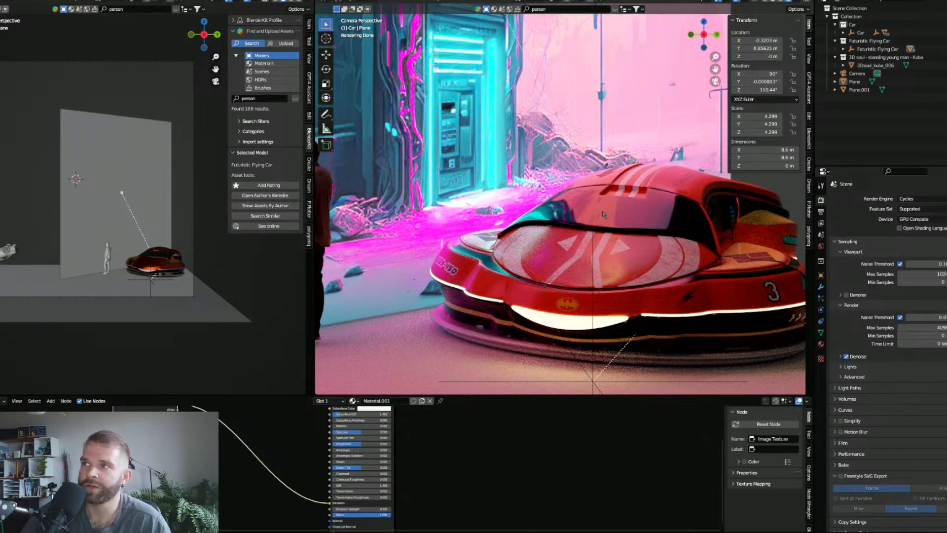
scroll(646, 276, "down", 4)
scroll(647, 275, "up", 3)
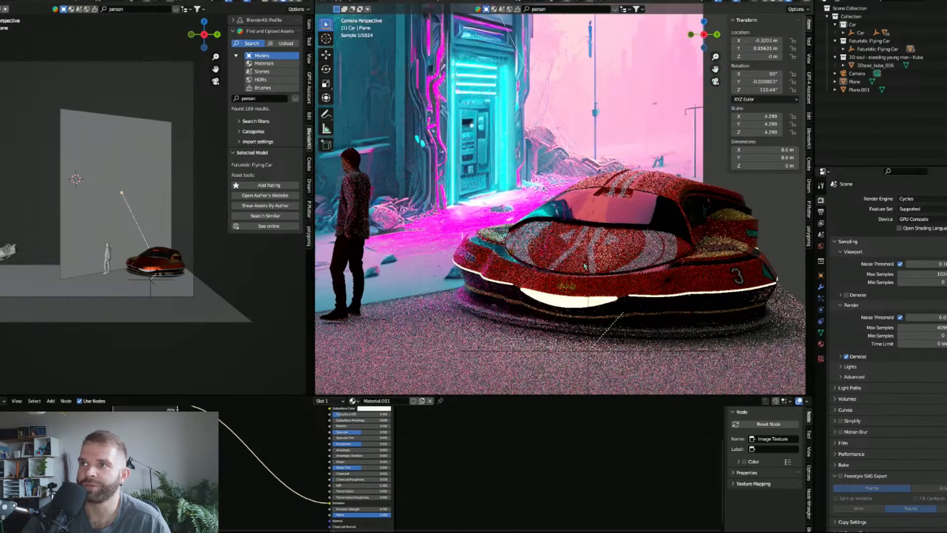
scroll(553, 269, "up", 8)
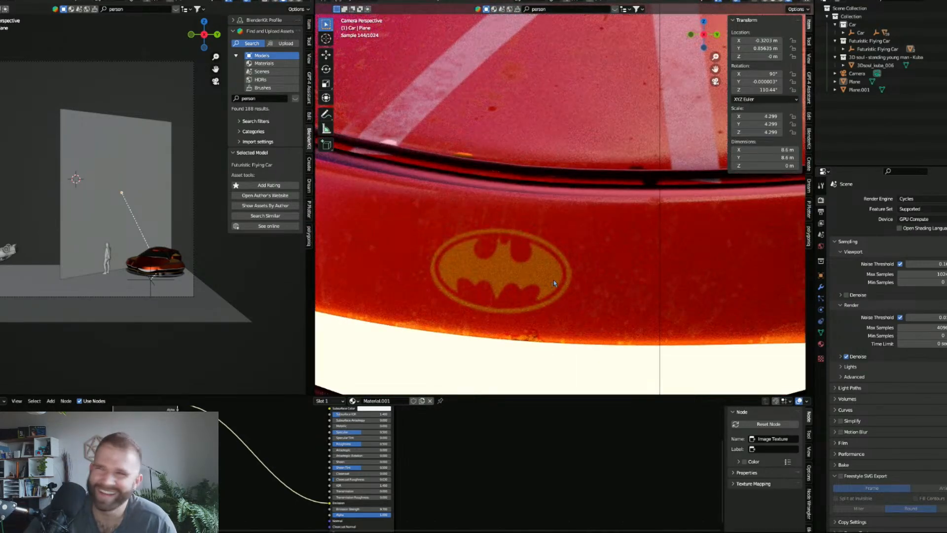
scroll(525, 268, "down", 8)
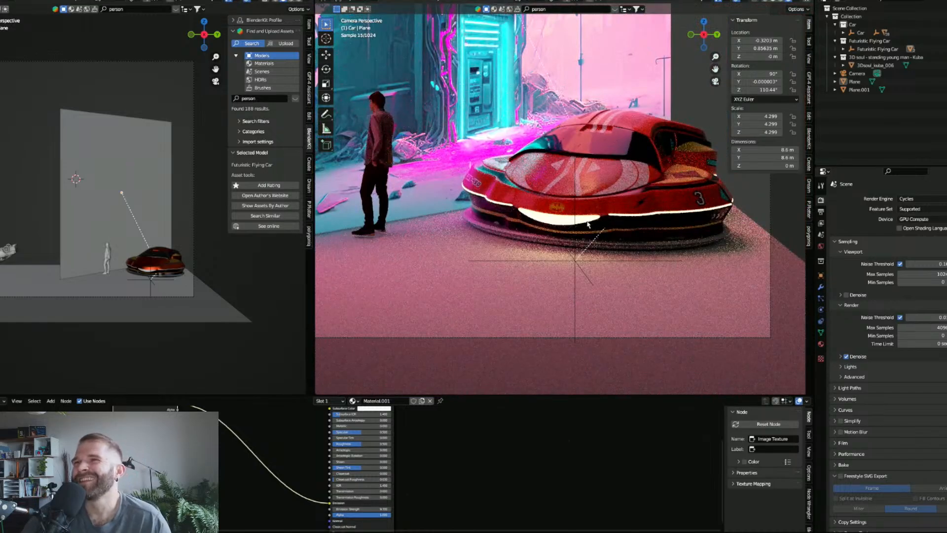
scroll(502, 203, "down", 10)
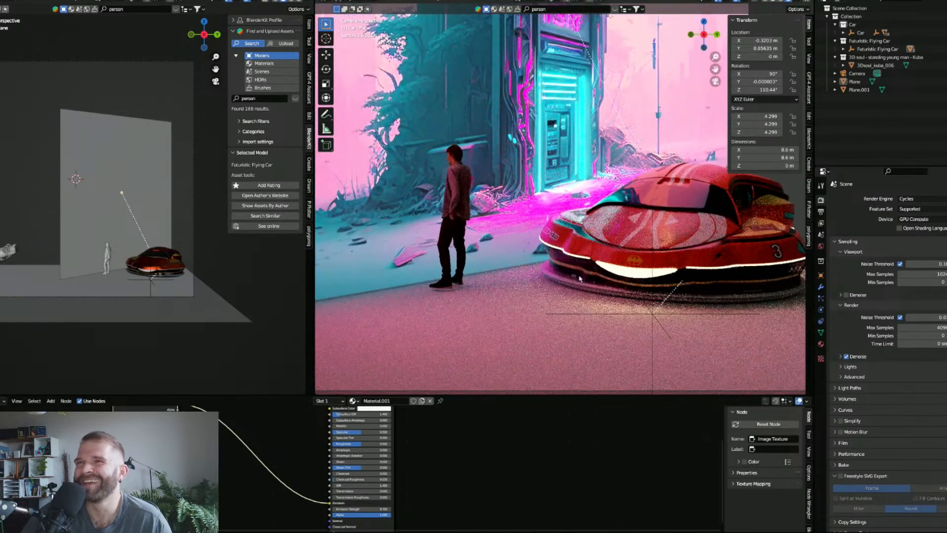
scroll(546, 282, "up", 10)
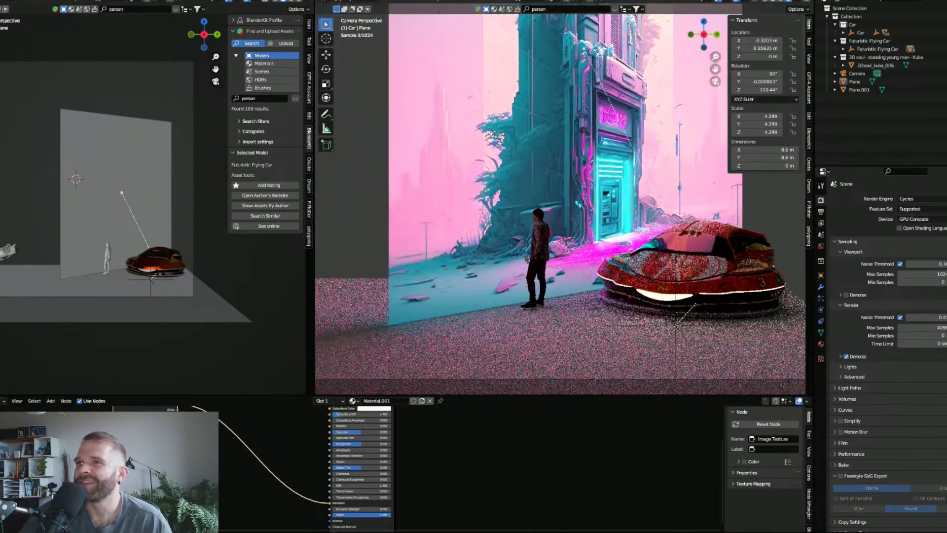
scroll(552, 216, "down", 8)
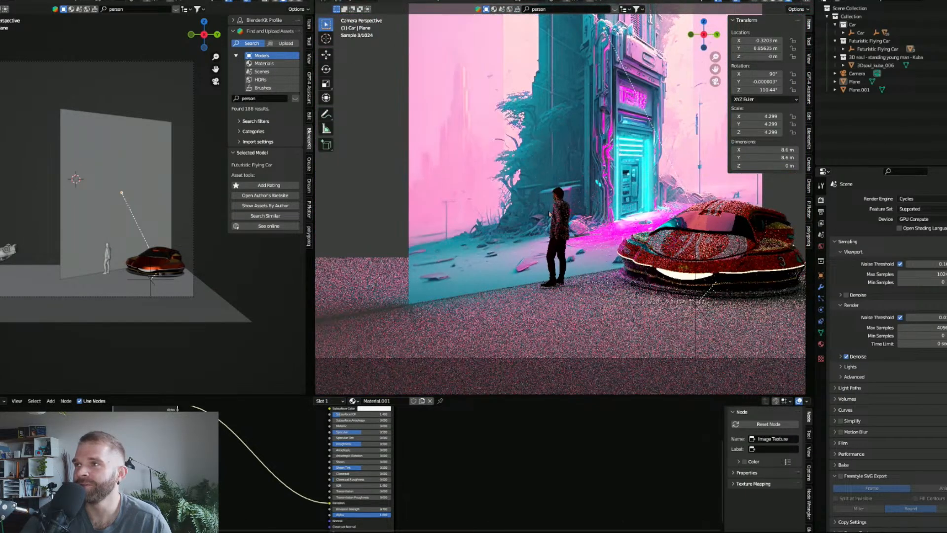
left_click(469, 235)
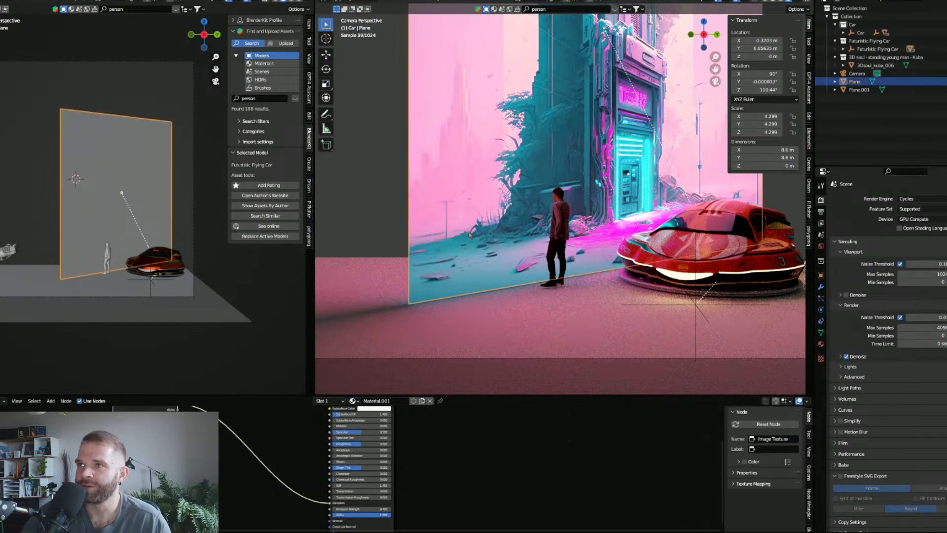
key("g")
key("x")
key("x")
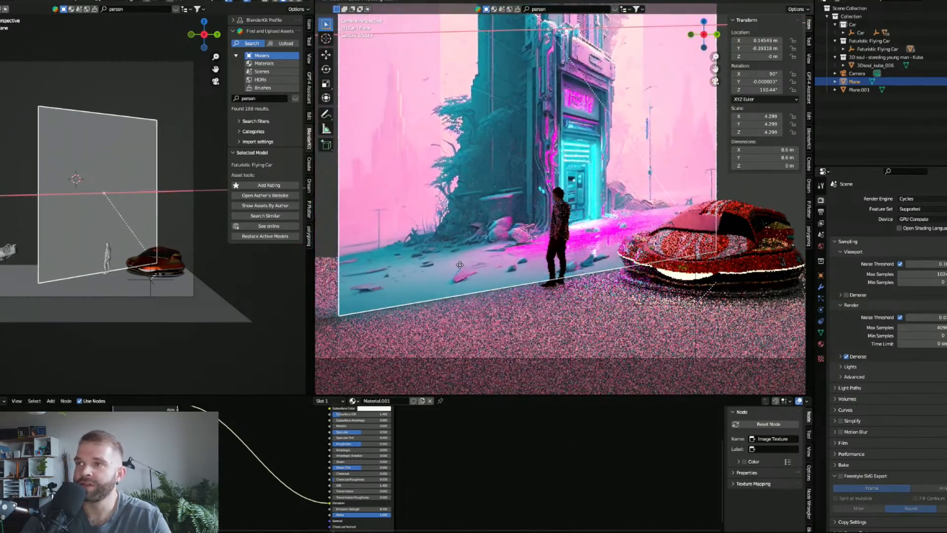
left_click(515, 261)
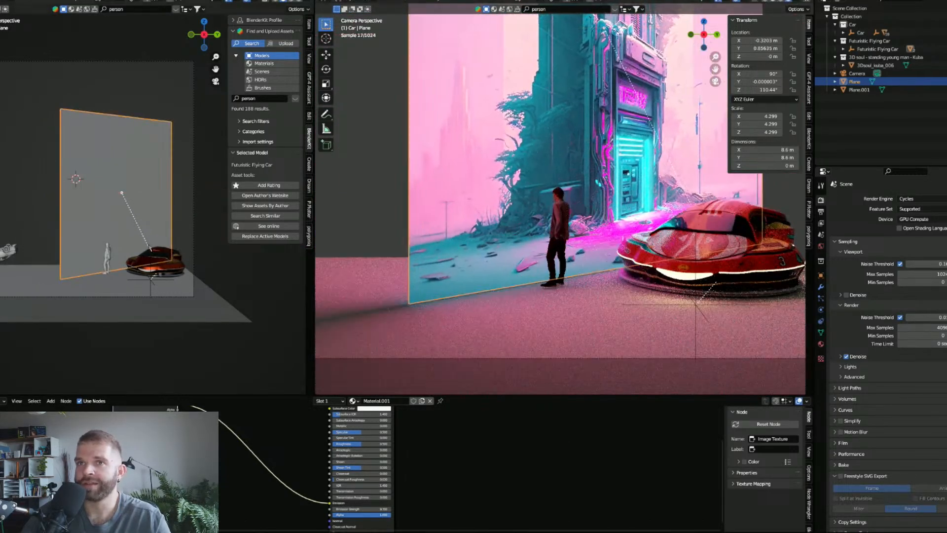
Switch the main viewport to a free perspective view in solid shading and show the second camera viewport in rendered shading.
left_click_drag(499, 230, 537, 249)
scroll(537, 249, "down", 2)
scroll(555, 234, "up", 1)
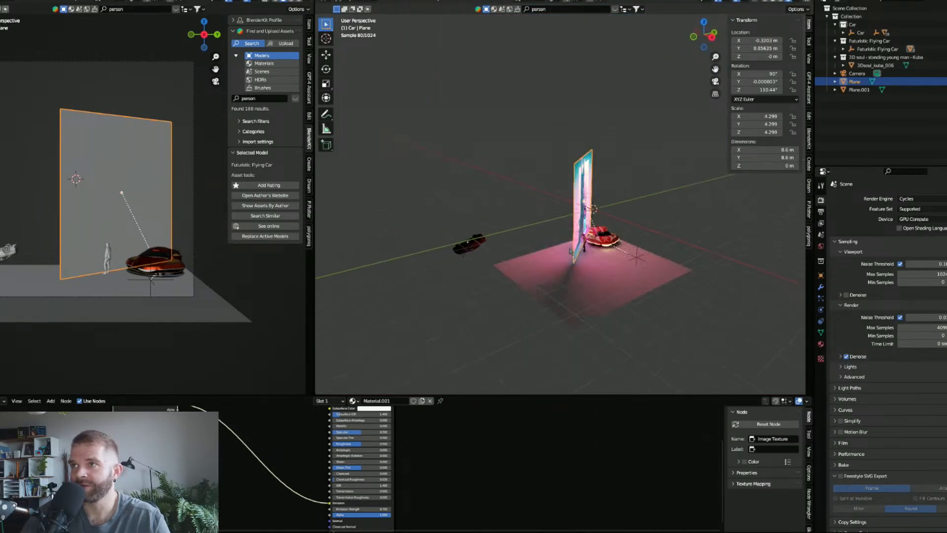
key("z")
left_click(708, 255)
left_click(1, 203)
key("z")
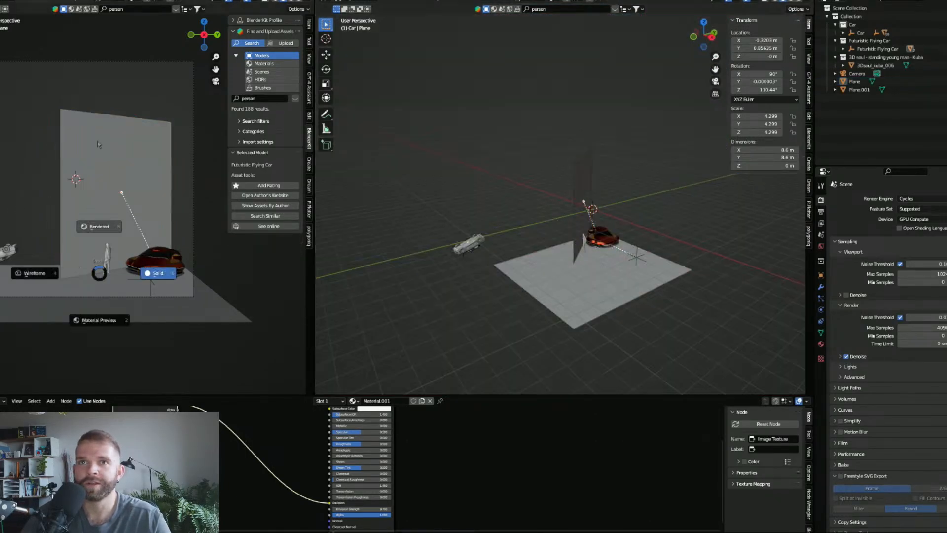
left_click(101, 118)
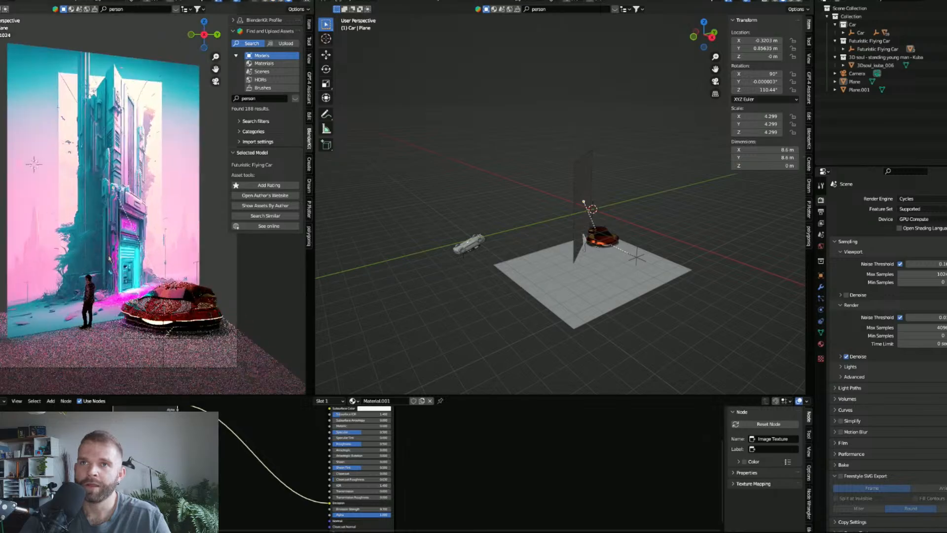
Slide the building image plane along its local X axis to about X 0.71 m, Y -1.92 m.
left_click(581, 258)
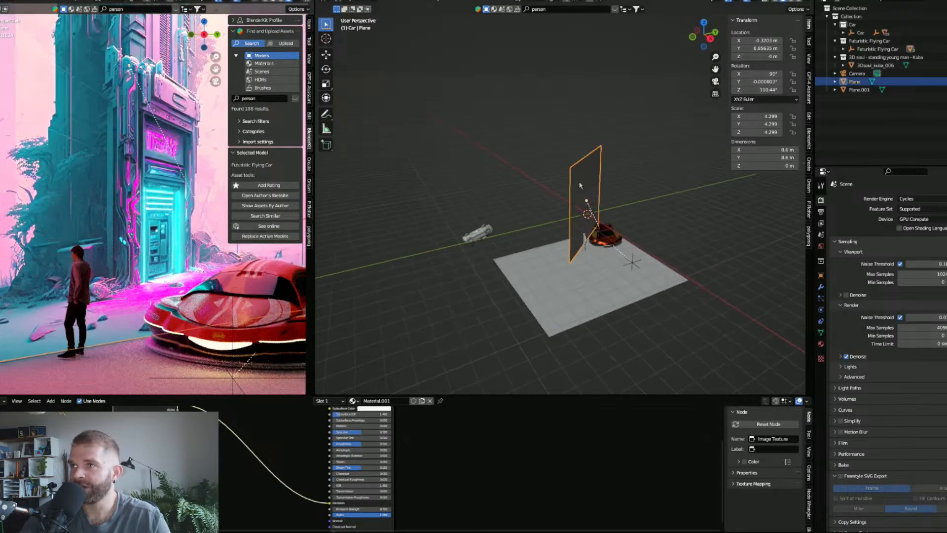
scroll(584, 256, "up", 3)
key("g")
key("x")
key("x")
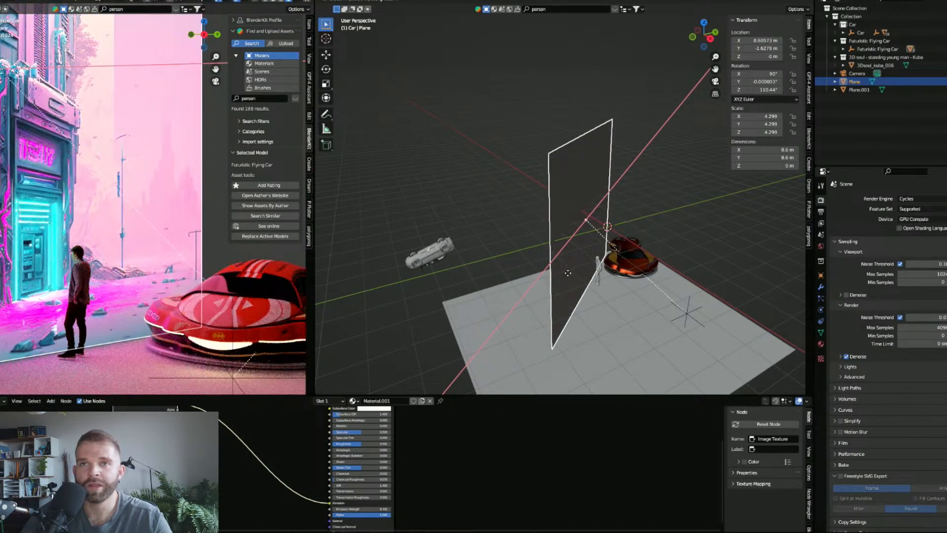
left_click(571, 278)
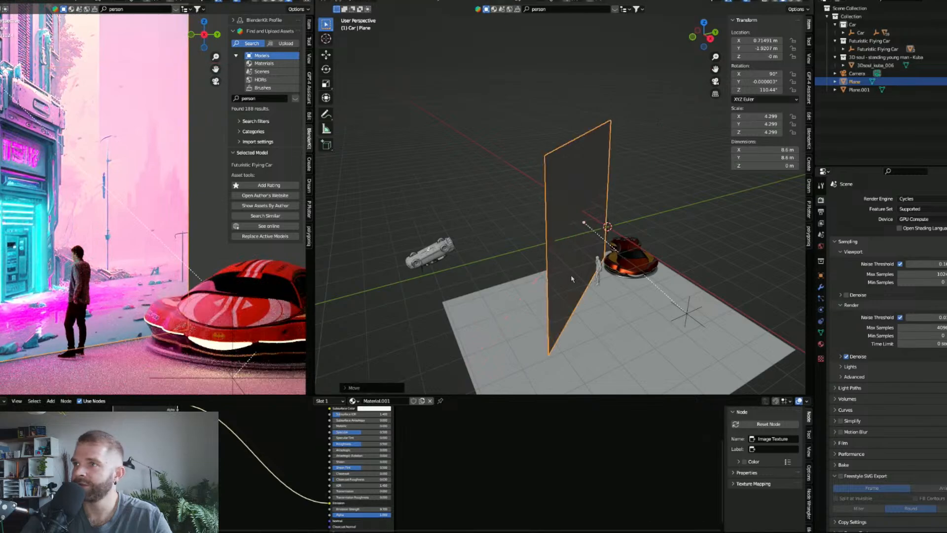
Lower the building image plane to about Z -0.77 m and shift it sideways to about X 0.82 m, Y -1.60 m.
key("g")
key("z")
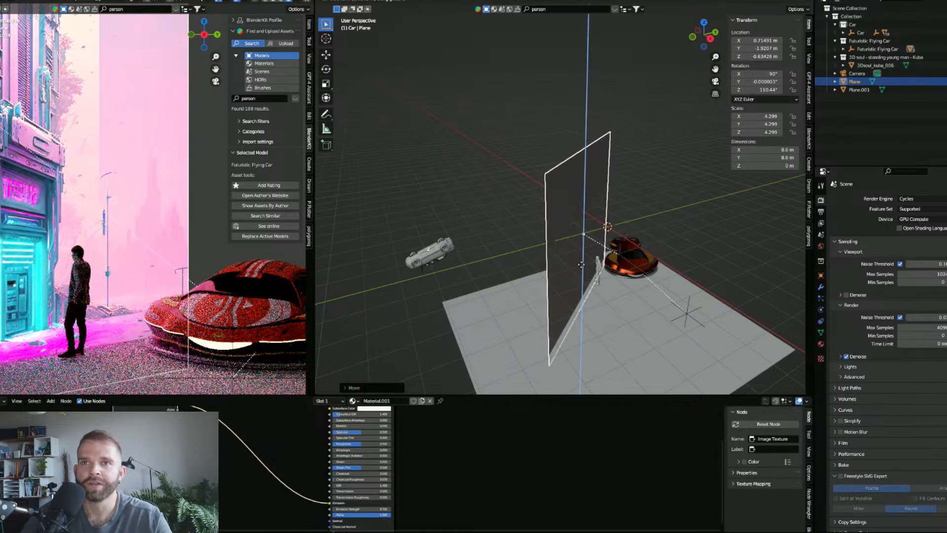
left_click(582, 268)
key("g")
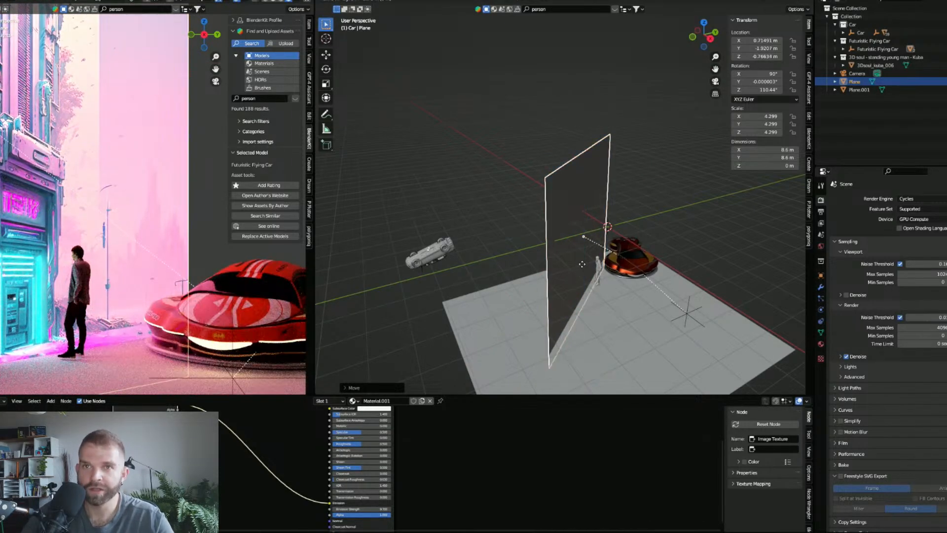
key("y")
left_click(589, 270)
Scale the building image plane up to about 5.19 and raise it to about Z -0.10 m.
key("s")
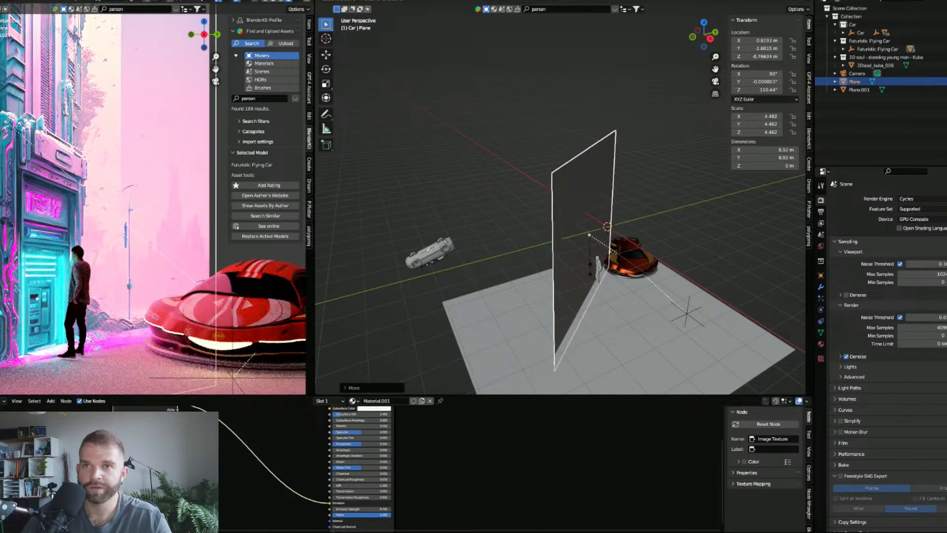
left_click(597, 272)
key("g")
key("g")
key("z")
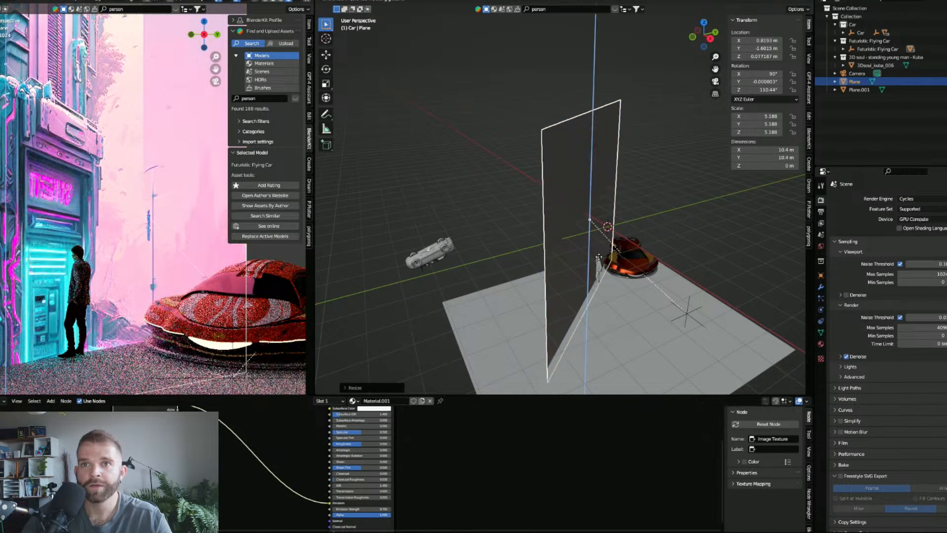
left_click(687, 312)
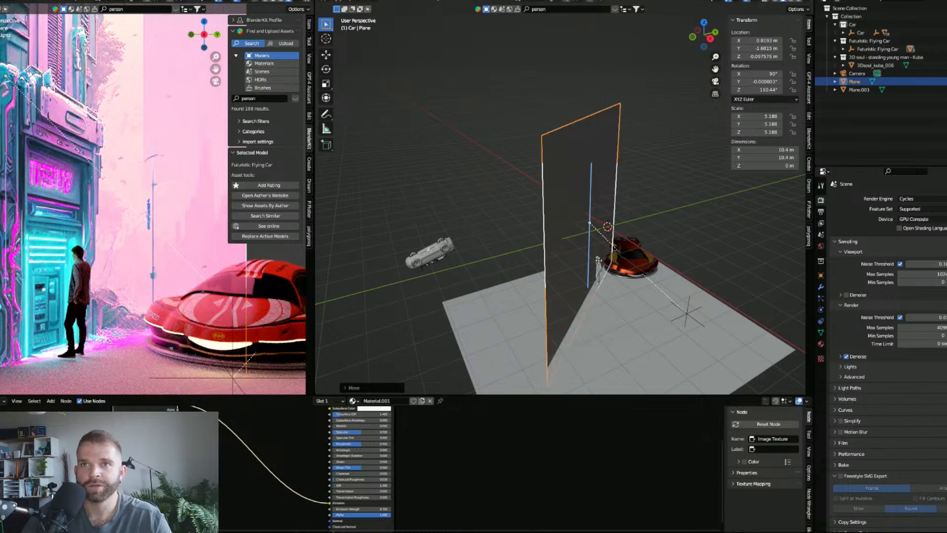
Rotate the building image plane about Z to about 115.6° and stretch it horizontally to about 15.4 m wide.
key("r")
key("z")
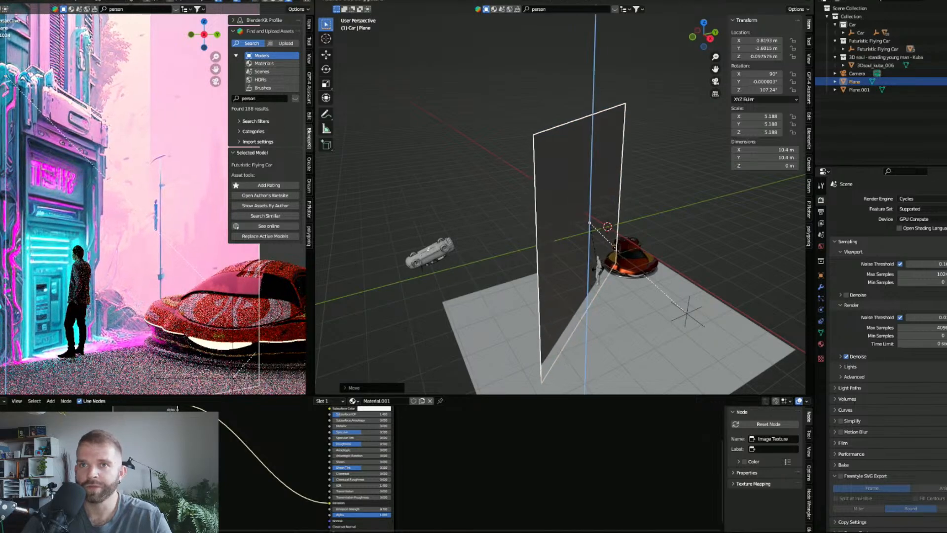
left_click(615, 301)
key("s")
key("x")
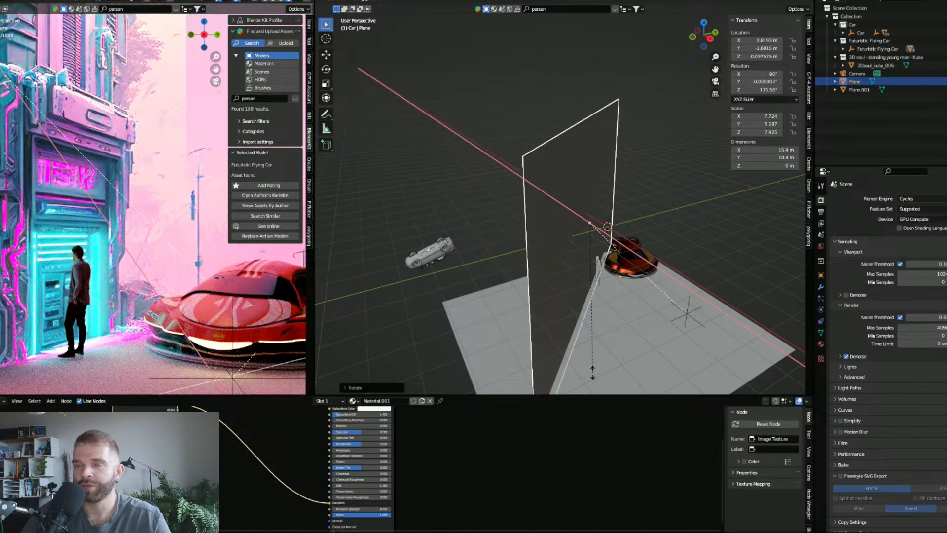
left_click(592, 372)
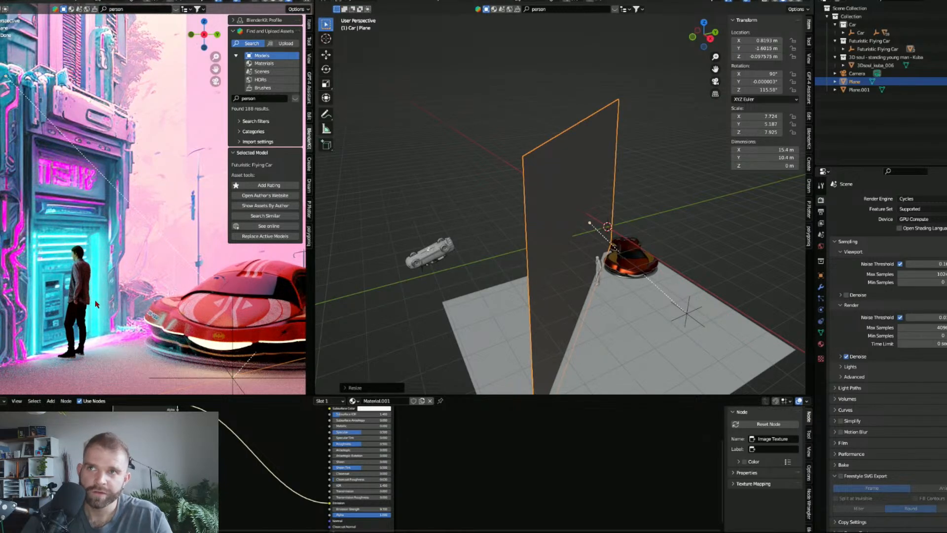
Set the world background color to a teal that matches the building image.
scroll(96, 304, "down", 5)
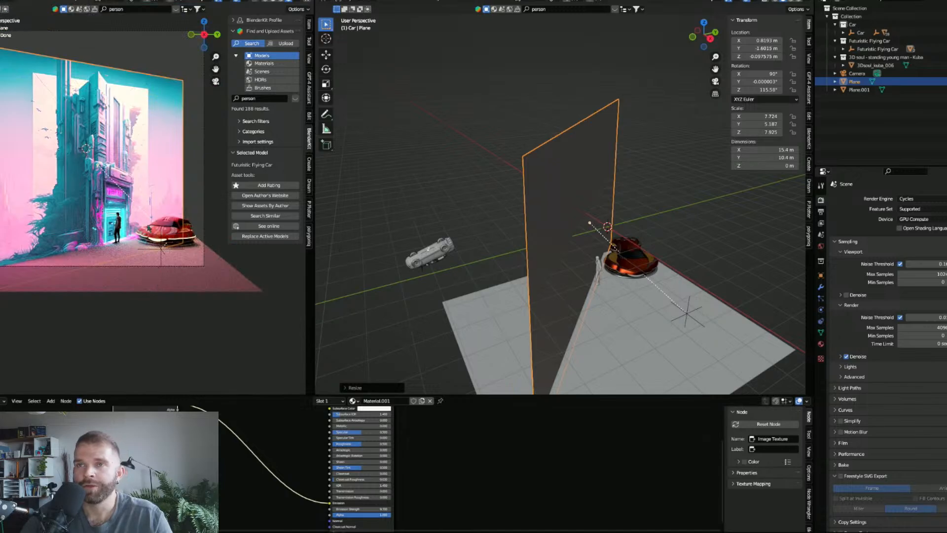
left_click(60, 143)
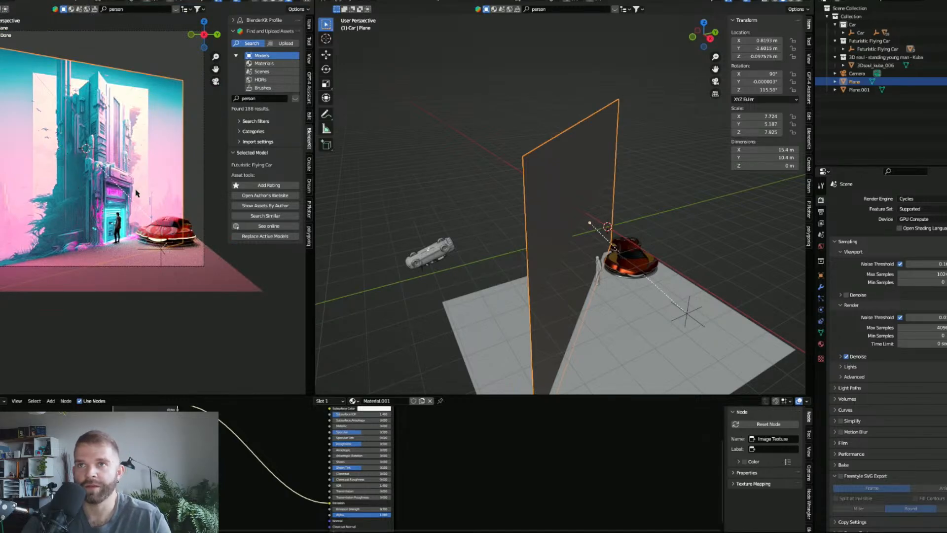
left_click(821, 246)
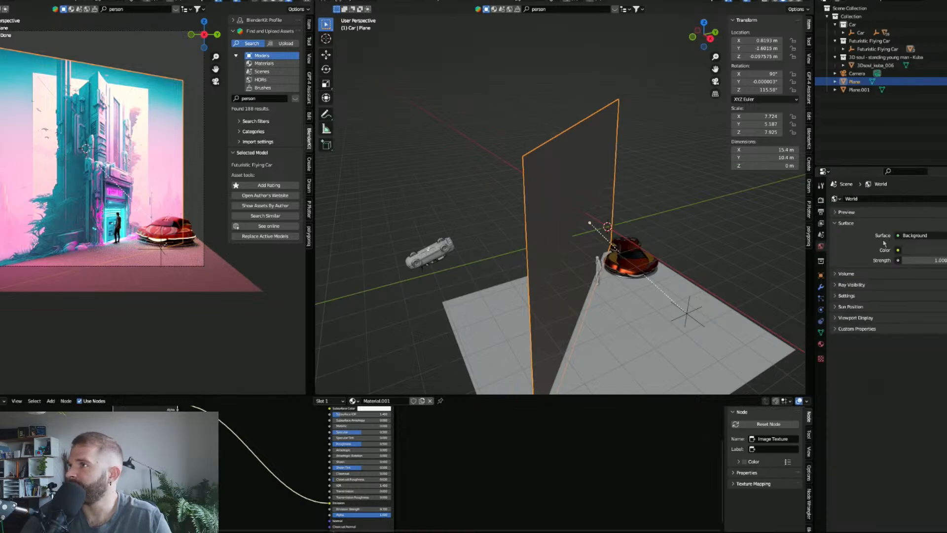
left_click(912, 250)
left_click_drag(938, 190, 932, 179)
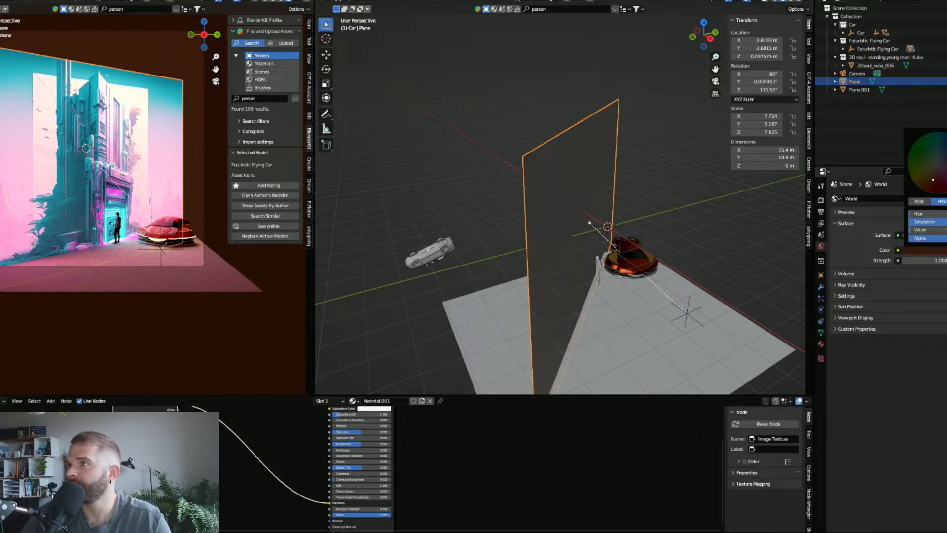
left_click(946, 213)
left_click(5, 62)
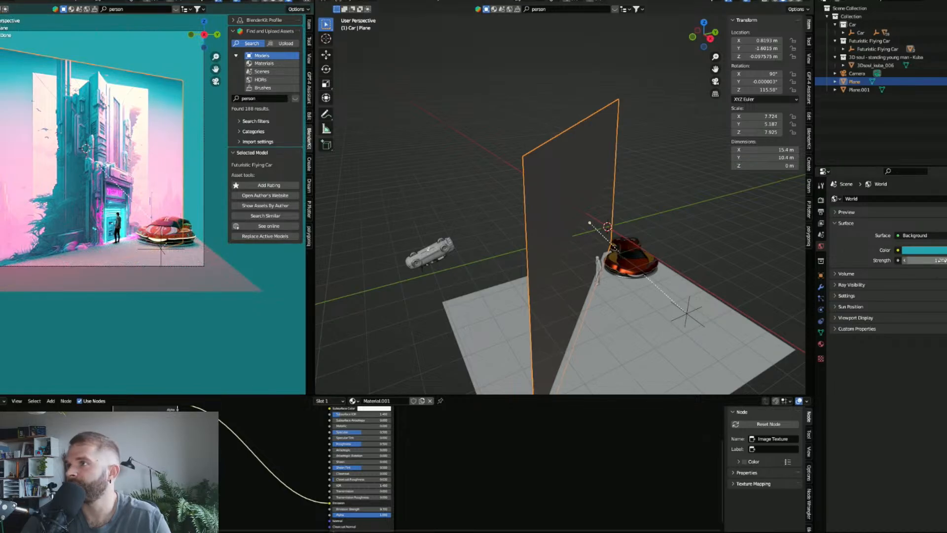
Try a world background strength of 0.2, check the car's lighting up close, and set the strength to 0.5.
left_click_drag(921, 261, 882, 260)
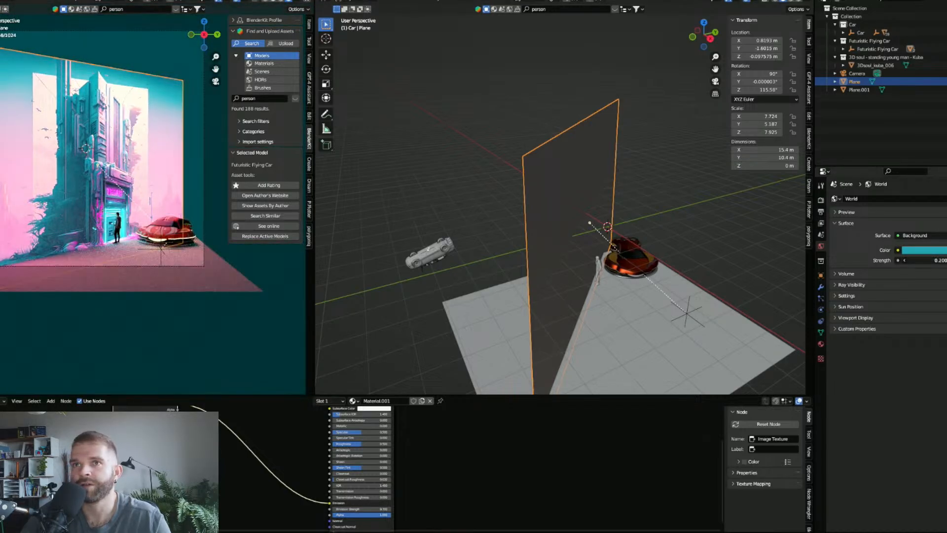
scroll(145, 273, "up", 5)
scroll(145, 271, "up", 8)
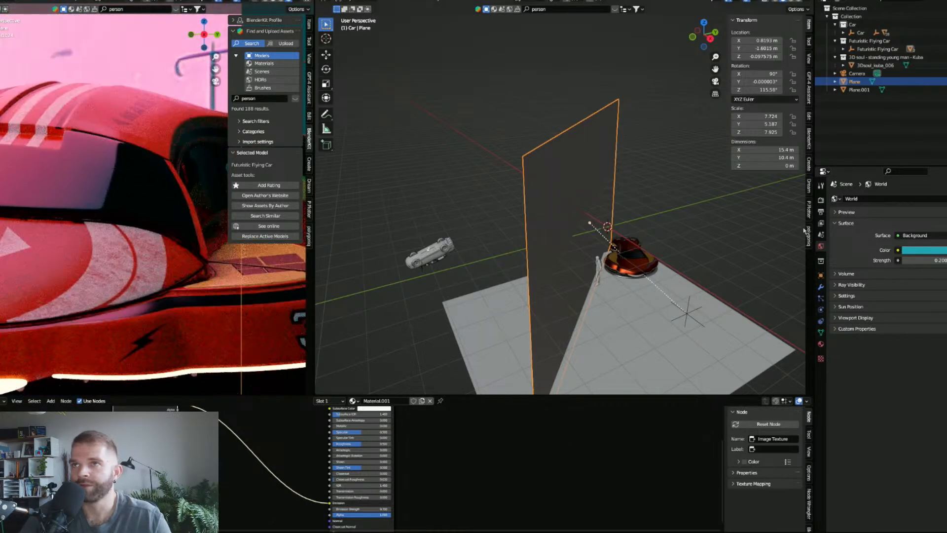
mouse_move(921, 260)
left_mouse_down()
mouse_move(944, 260)
mouse_move(931, 261)
left_mouse_up()
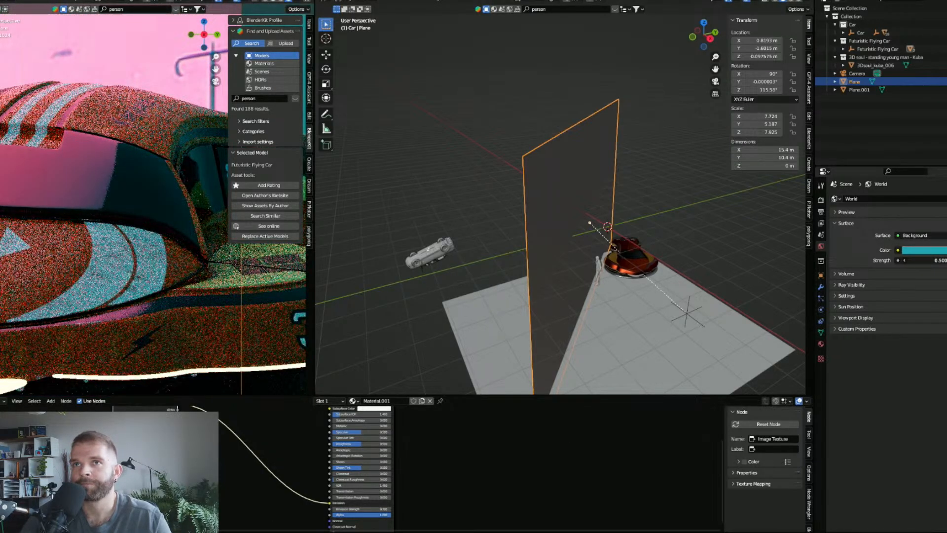
scroll(167, 263, "down", 10)
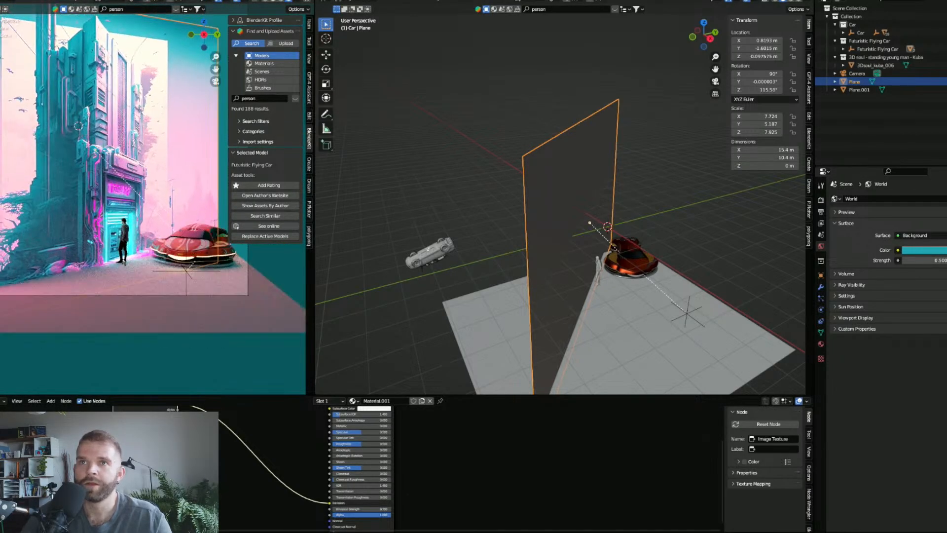
scroll(124, 262, "up", 2)
Select the spare car body away from the ground plane and switch the shader editor to the World nodes.
left_click(429, 254)
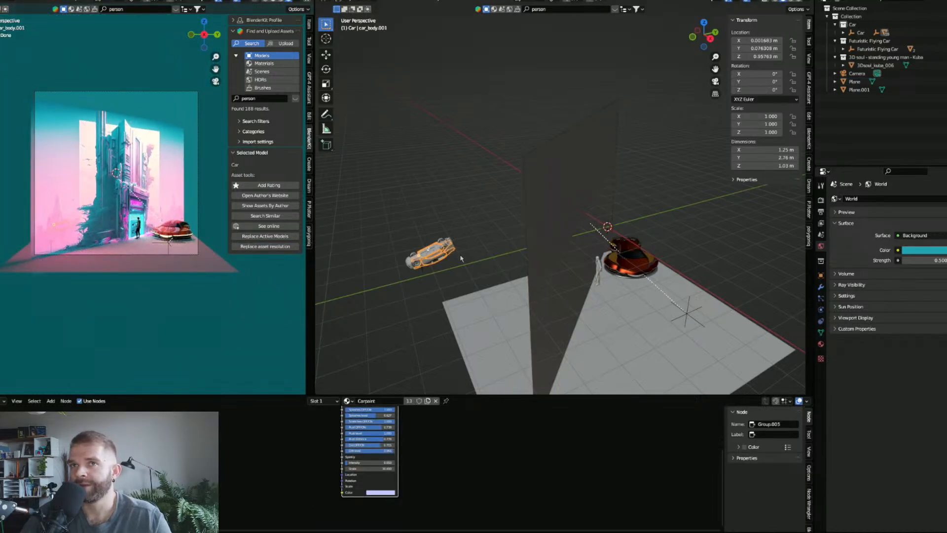
scroll(459, 259, "up", 2)
left_click_drag(420, 269, 452, 238)
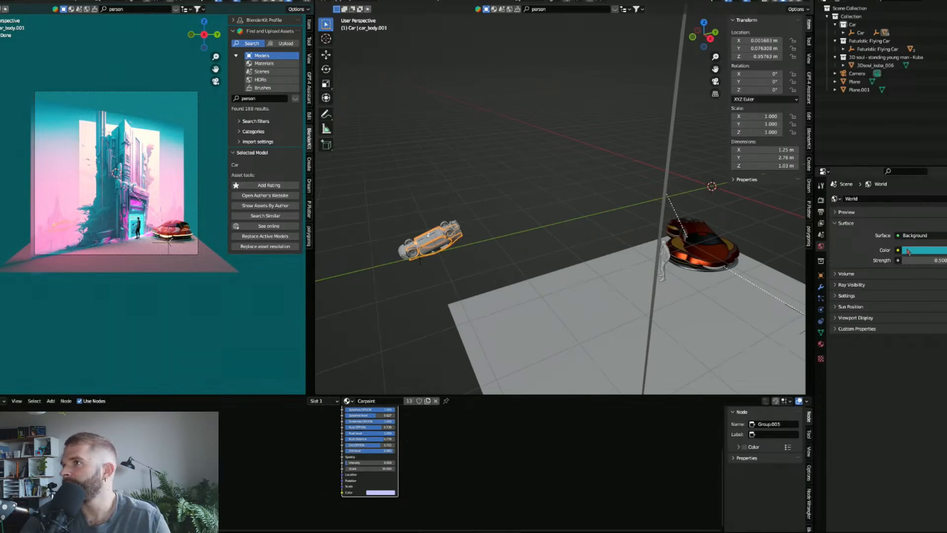
scroll(299, 438, "down", 4)
left_click_drag(299, 438, 304, 498)
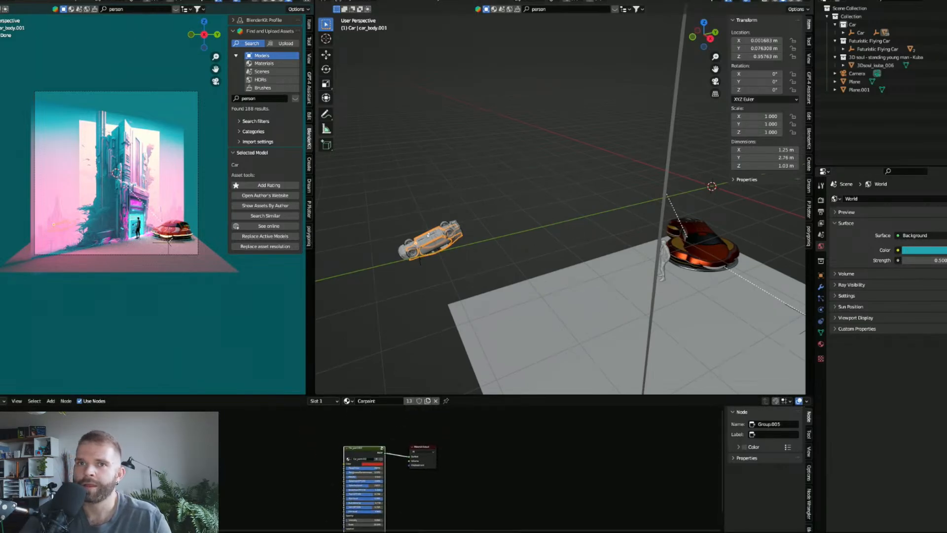
left_click(2, 427)
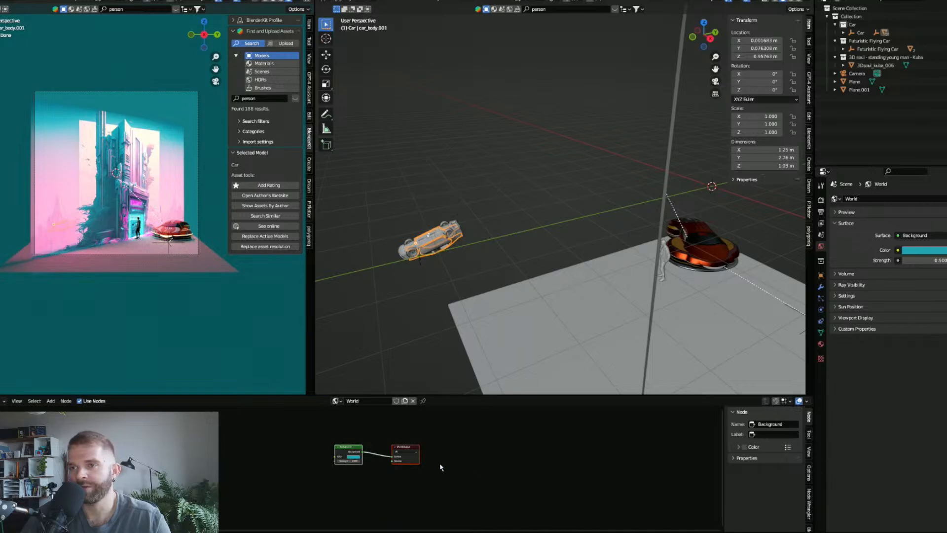
scroll(440, 467, "up", 5)
key("shift+a")
mouse_move(266, 492)
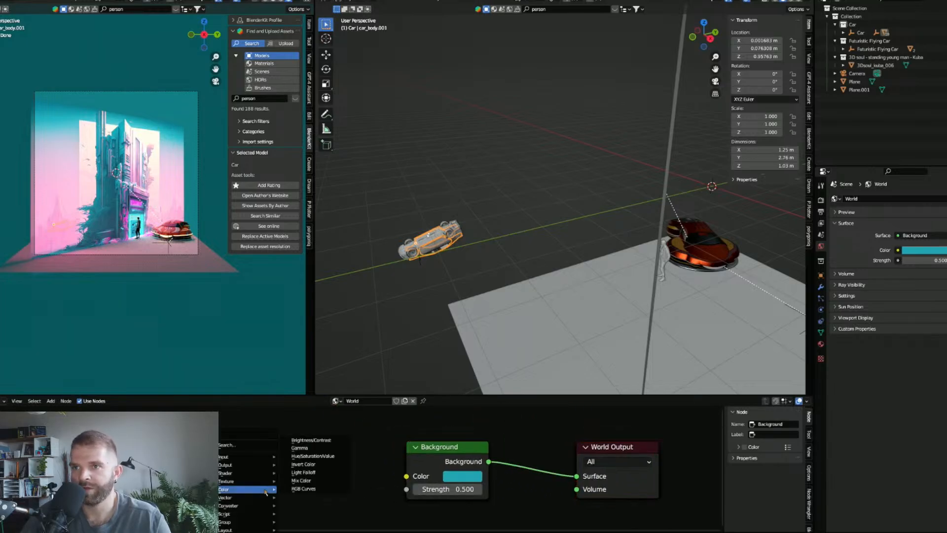
left_click(236, 445)
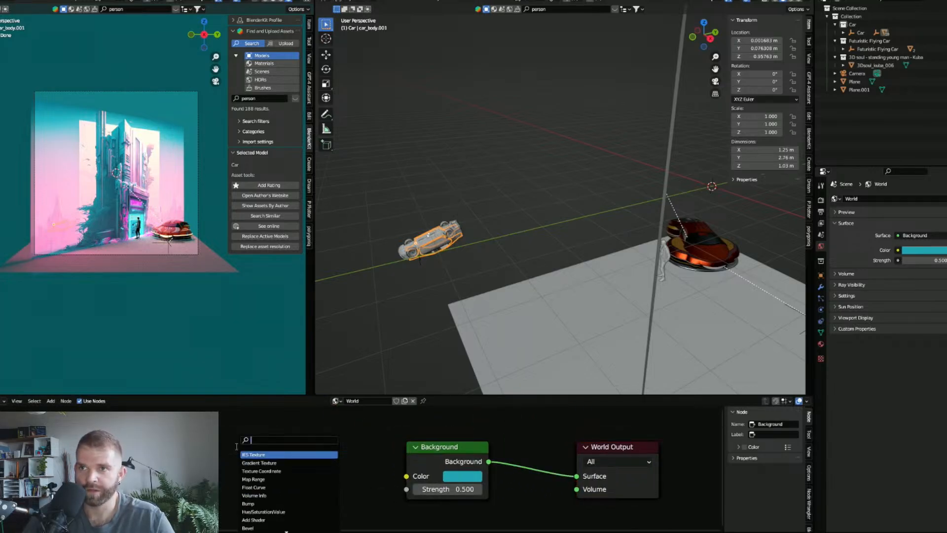
key("Escape")
scroll(365, 447, "down", 9)
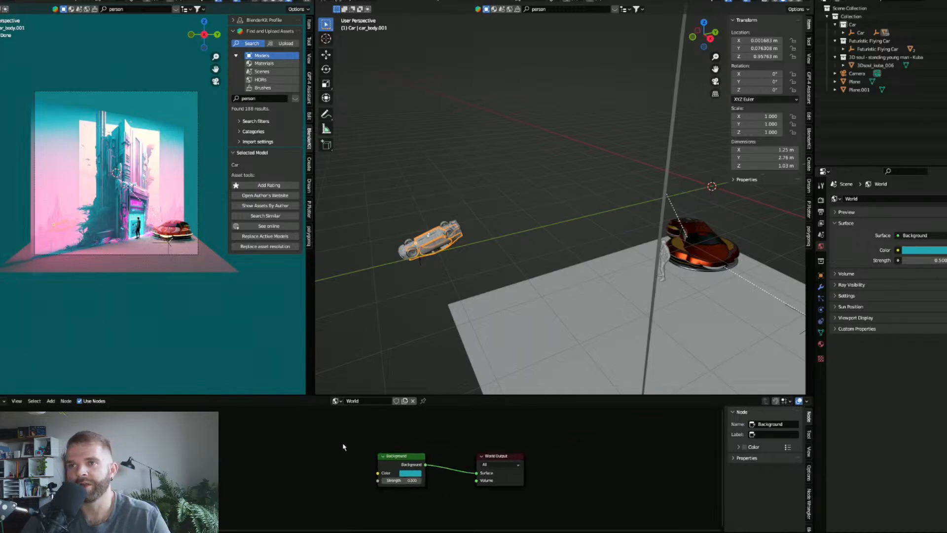
scroll(397, 469, "up", 8)
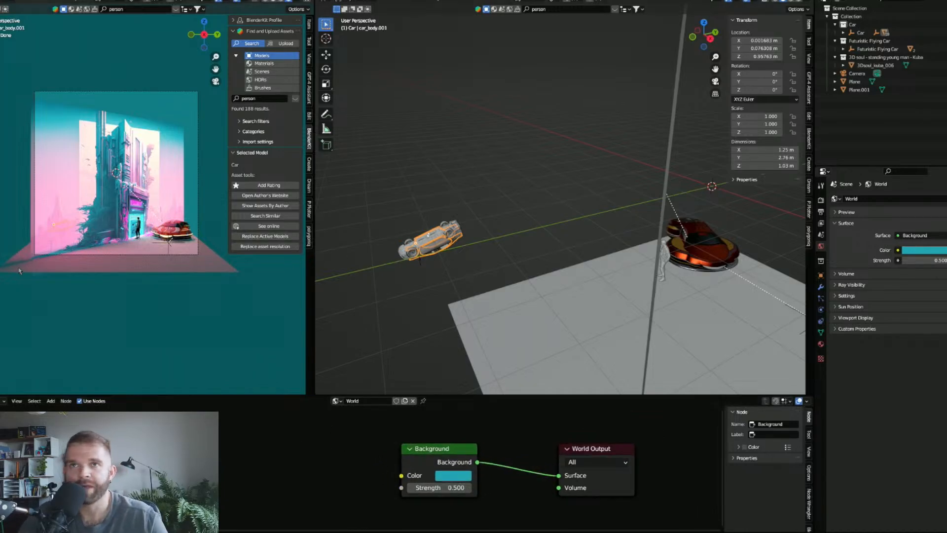
Check the render around the figure and car, switch the camera viewport to solid shading and select the building image plane.
scroll(132, 247, "up", 5)
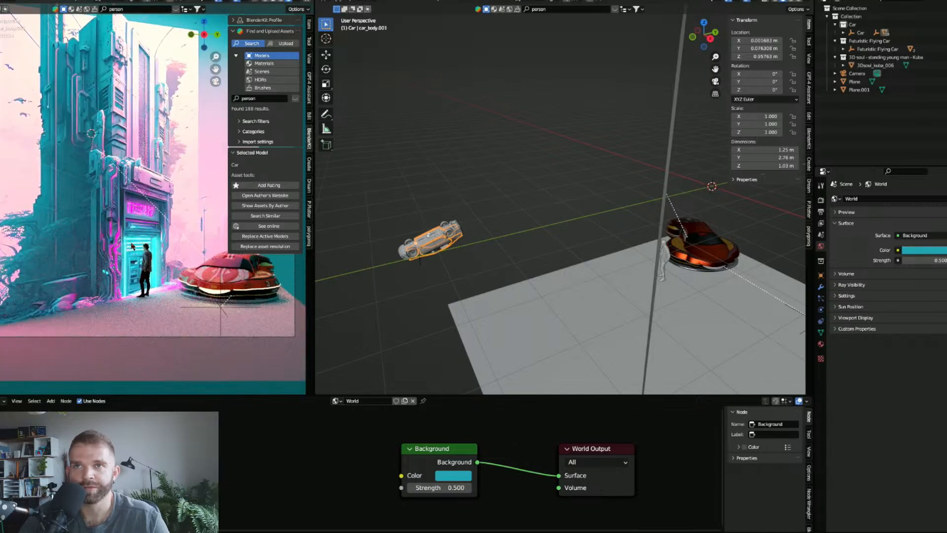
scroll(132, 249, "down", 3)
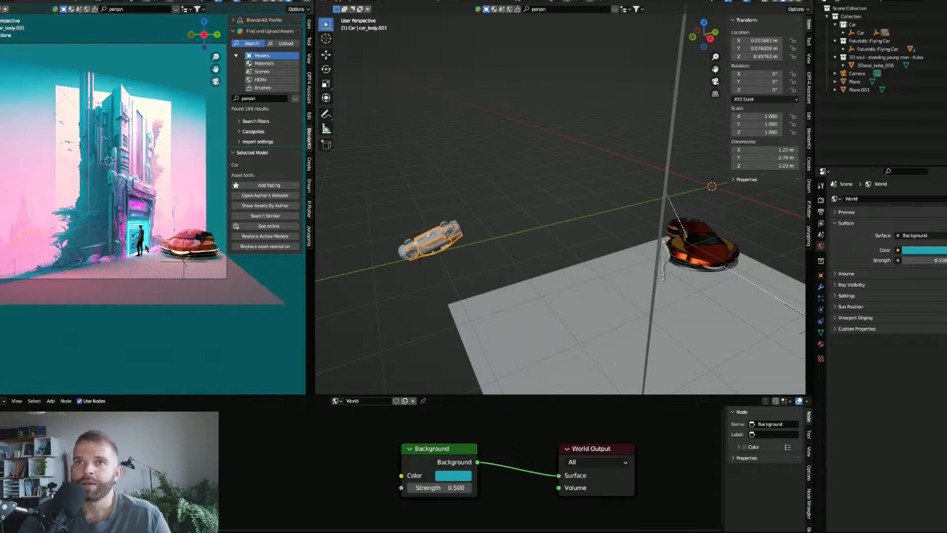
scroll(99, 242, "up", 8)
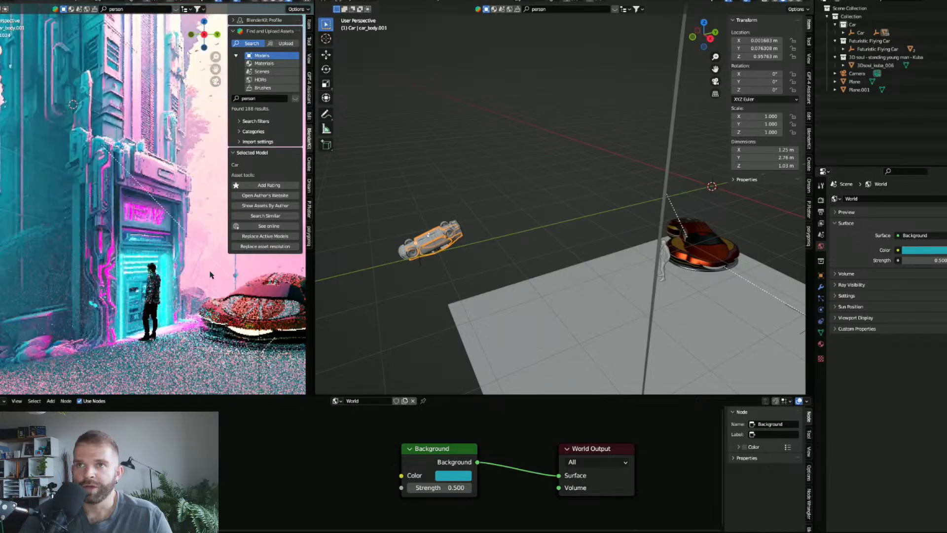
scroll(99, 239, "down", 8)
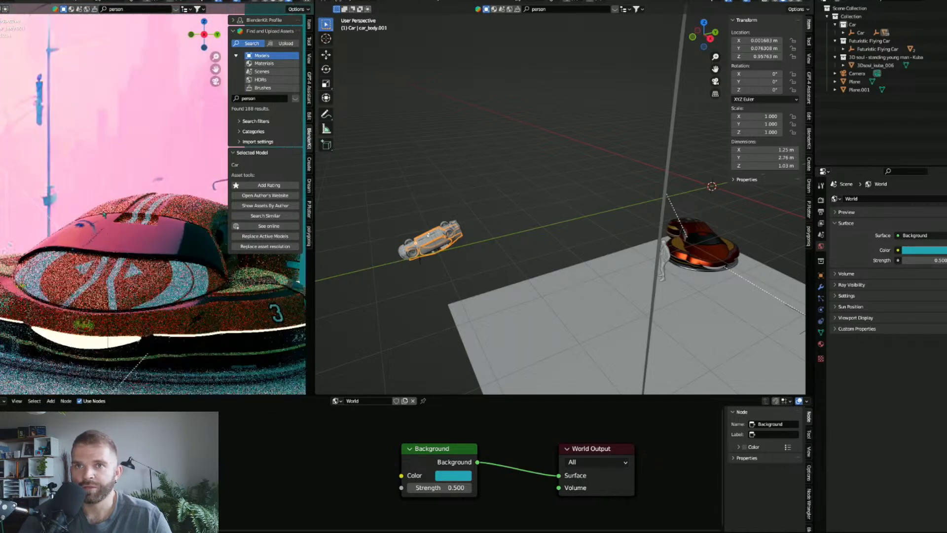
scroll(132, 257, "up", 2)
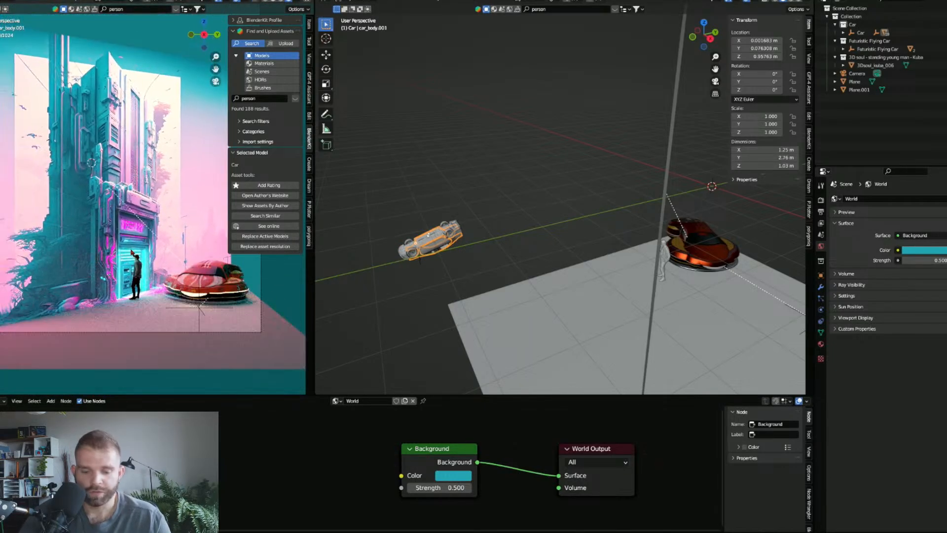
key("z")
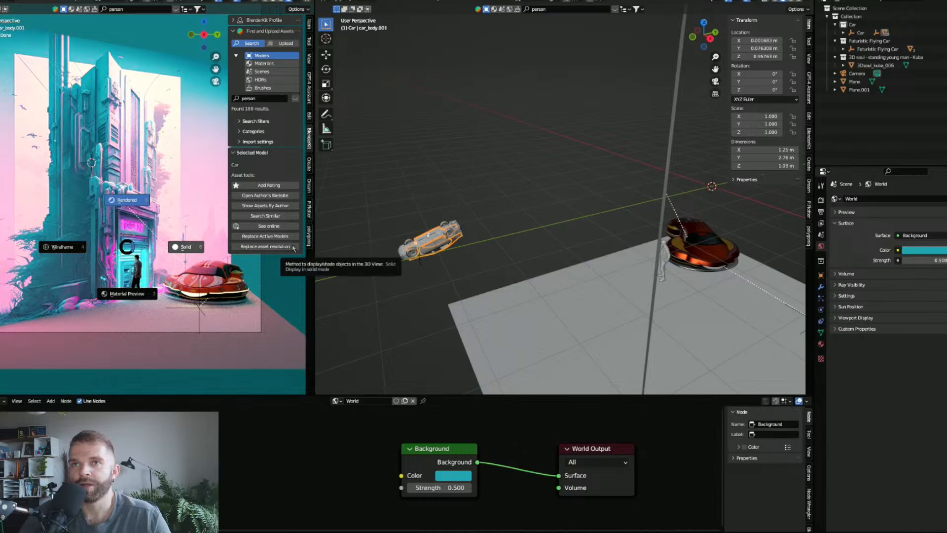
left_click(311, 244)
left_click(85, 97)
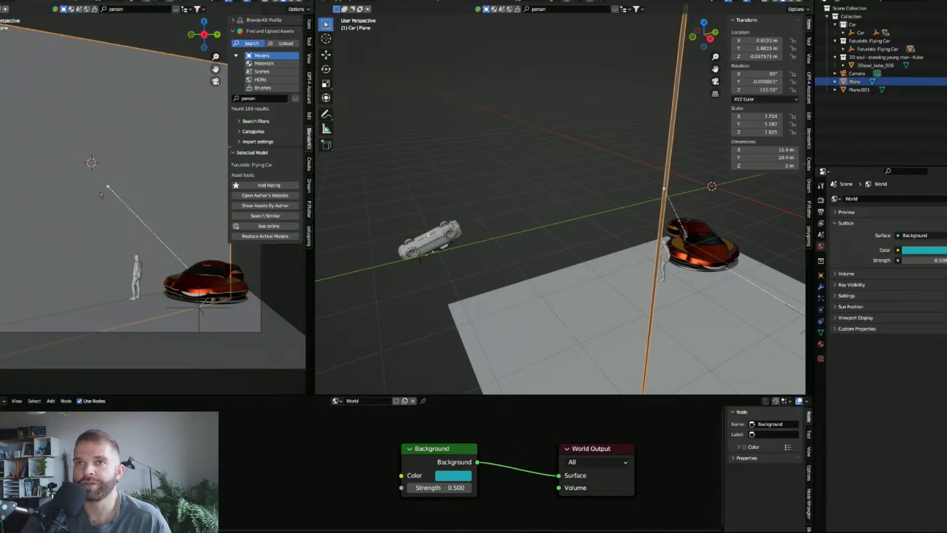
Hide the building image plane from the camera by turning off its Camera ray visibility.
left_click(820, 276)
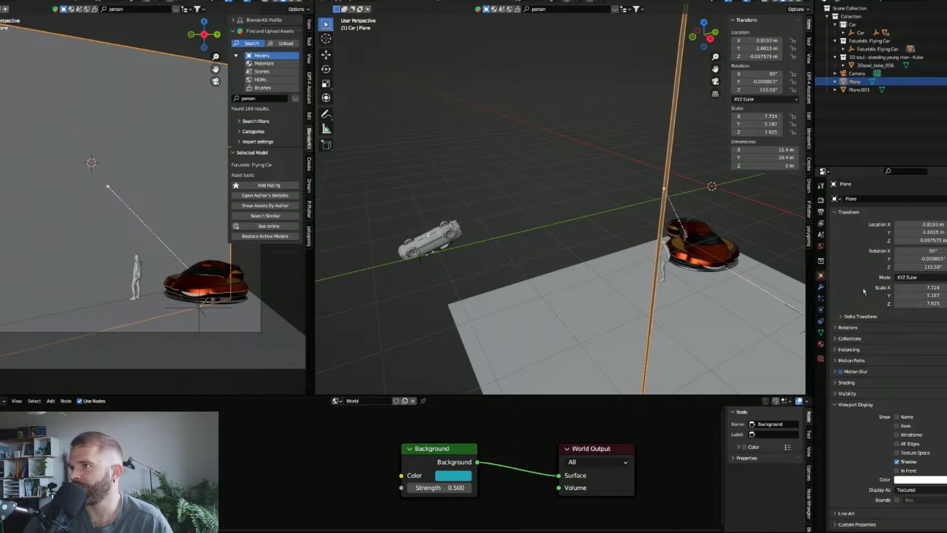
left_click(848, 394)
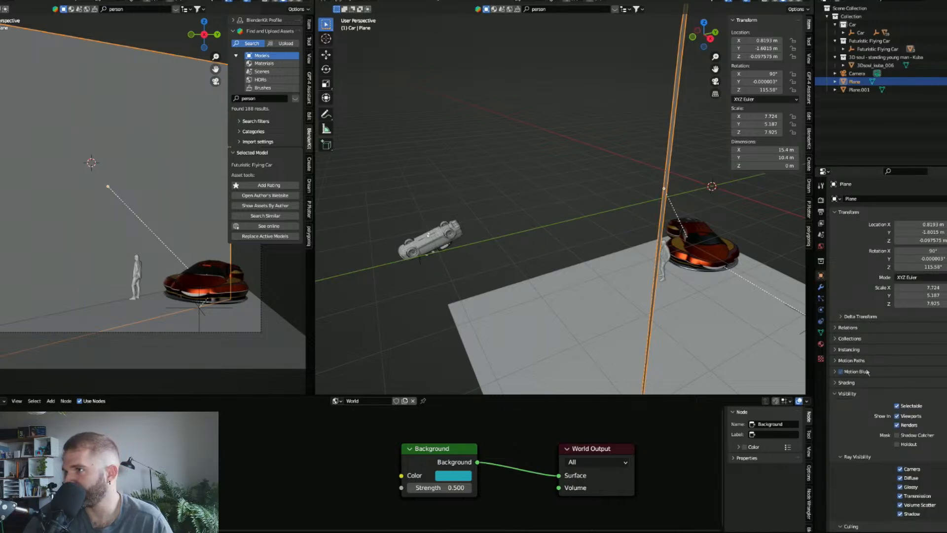
scroll(867, 371, "down", 3)
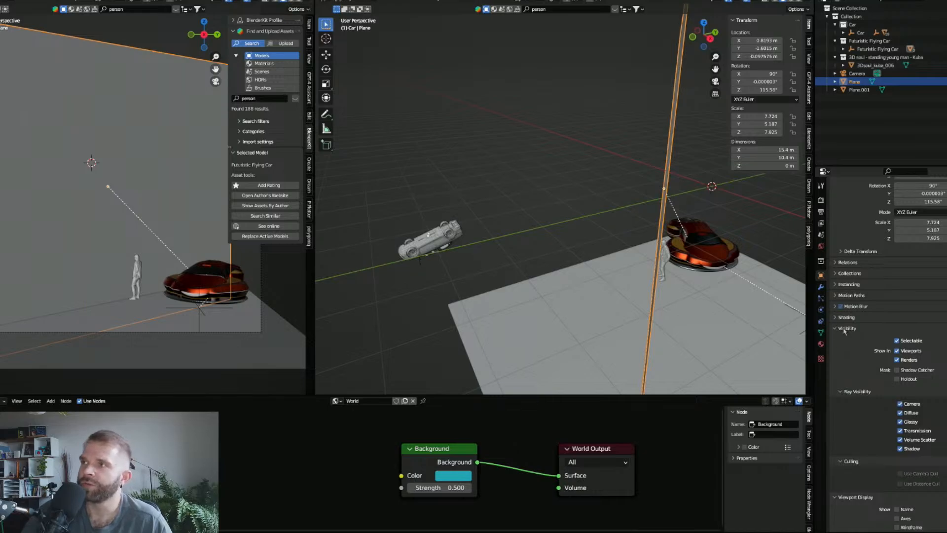
scroll(844, 330, "down", 4)
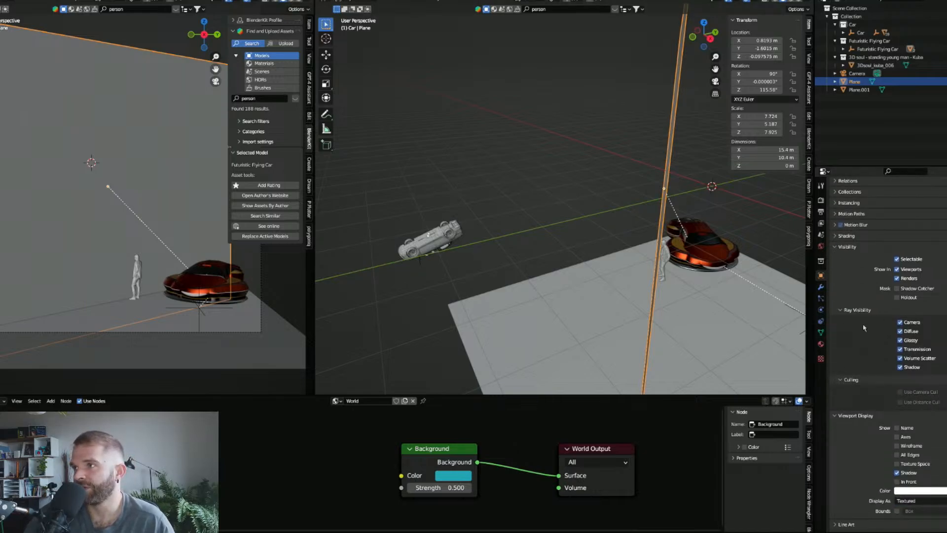
left_click(909, 323)
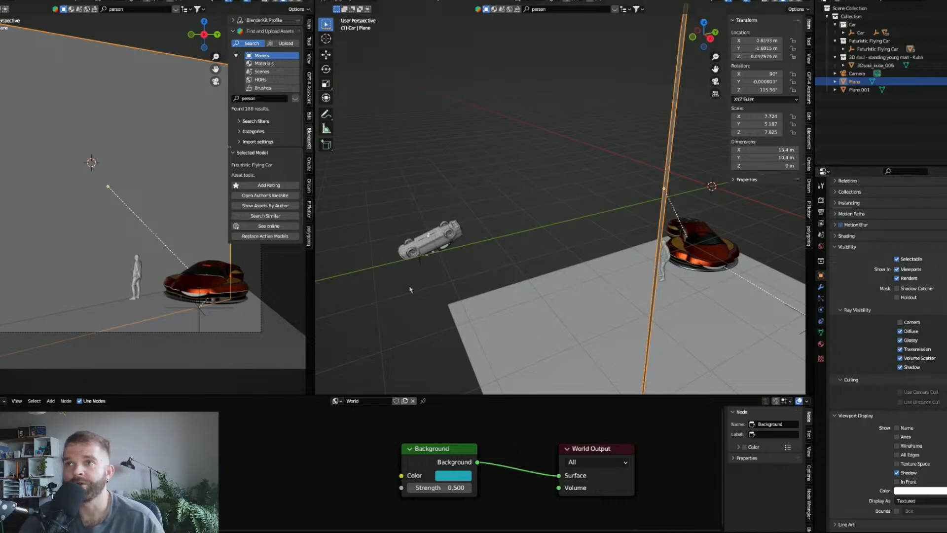
left_click(410, 288)
scroll(567, 271, "down", 3)
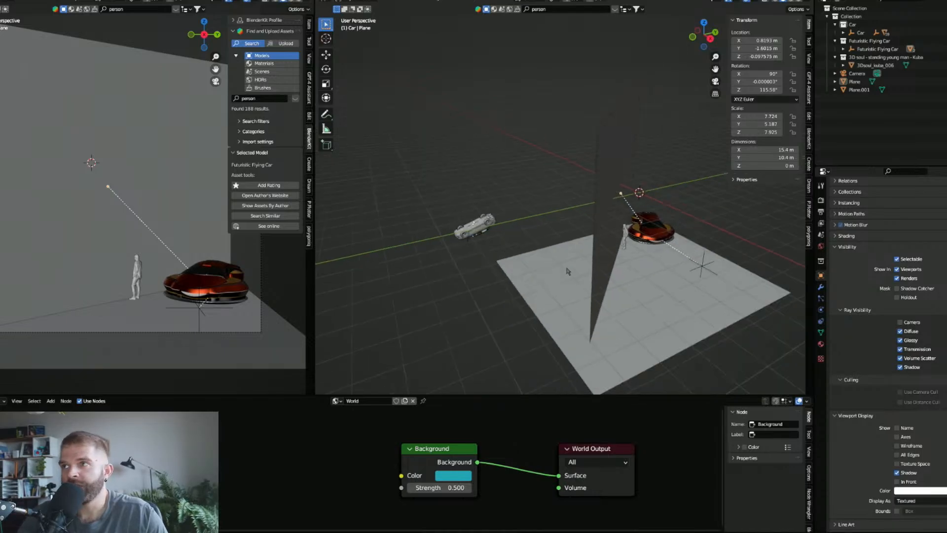
left_click_drag(567, 271, 566, 276)
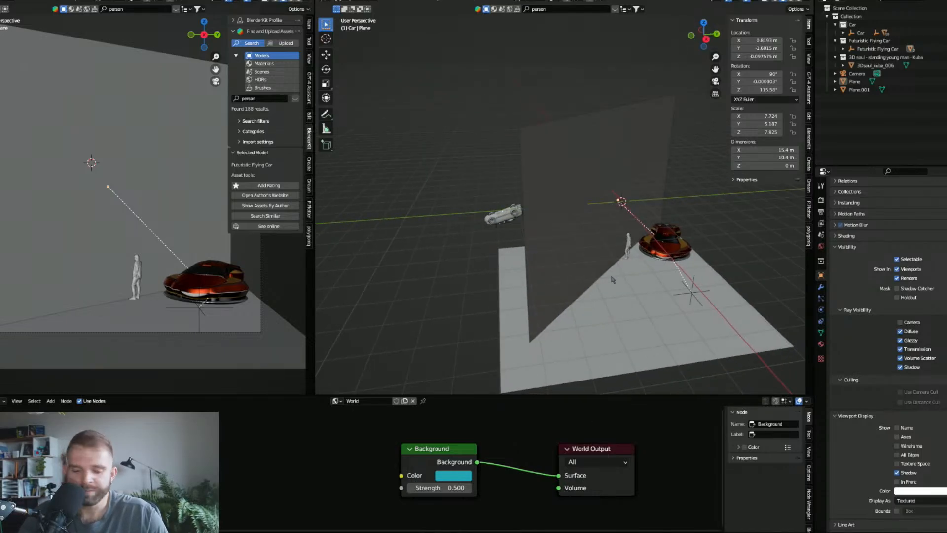
key("shift+a")
left_click(644, 285)
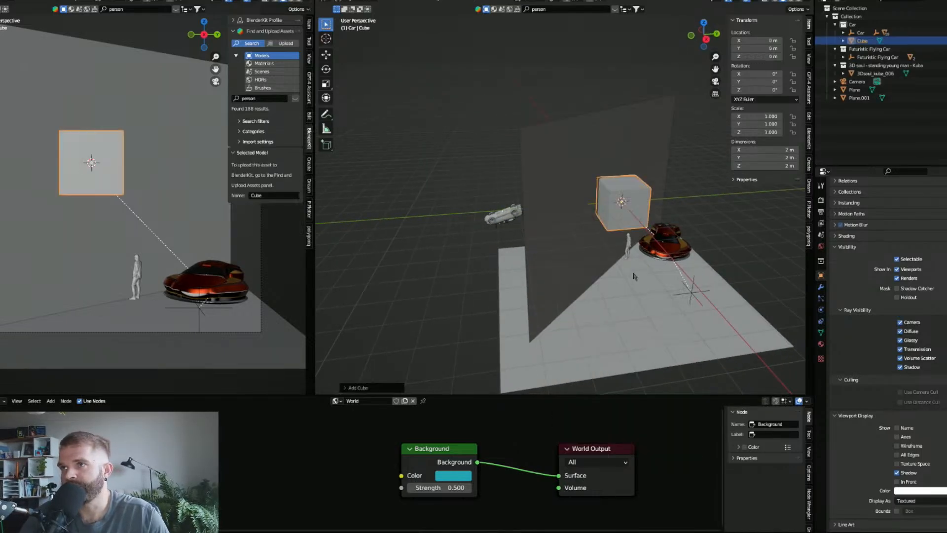
key("s")
key("x")
key("Escape")
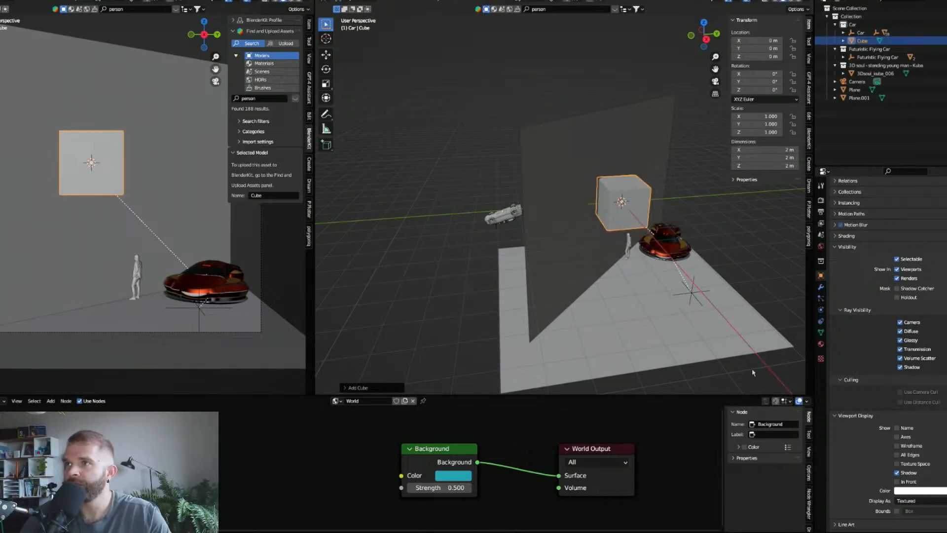
key("Delete")
Add a UV sphere at the world origin and scale it to about 14, roughly 28 m across.
key("shift+a")
mouse_move(611, 285)
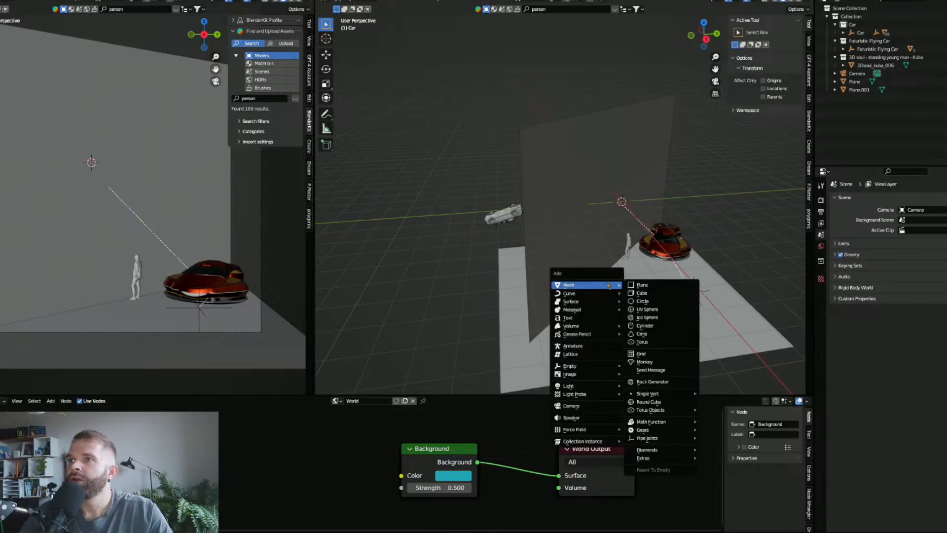
left_click(646, 308)
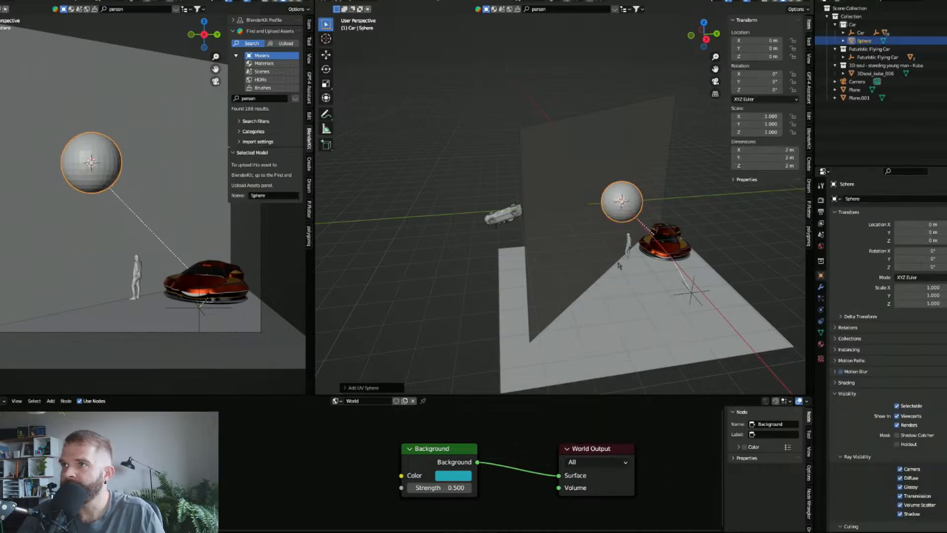
key("s")
left_click(680, 163)
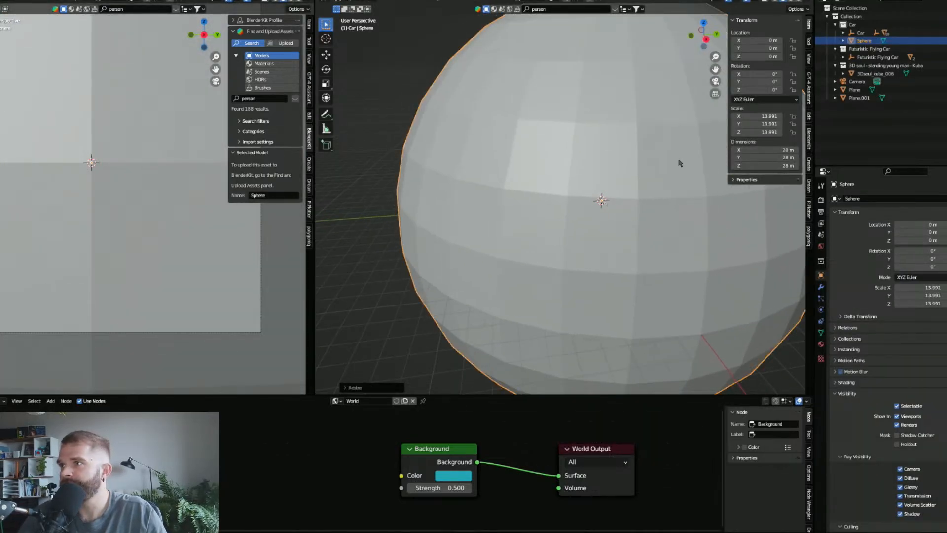
Give the sphere a new material, show its object nodes in the shader editor and delete the Principled BSDF node.
left_click(820, 343)
left_click(869, 233)
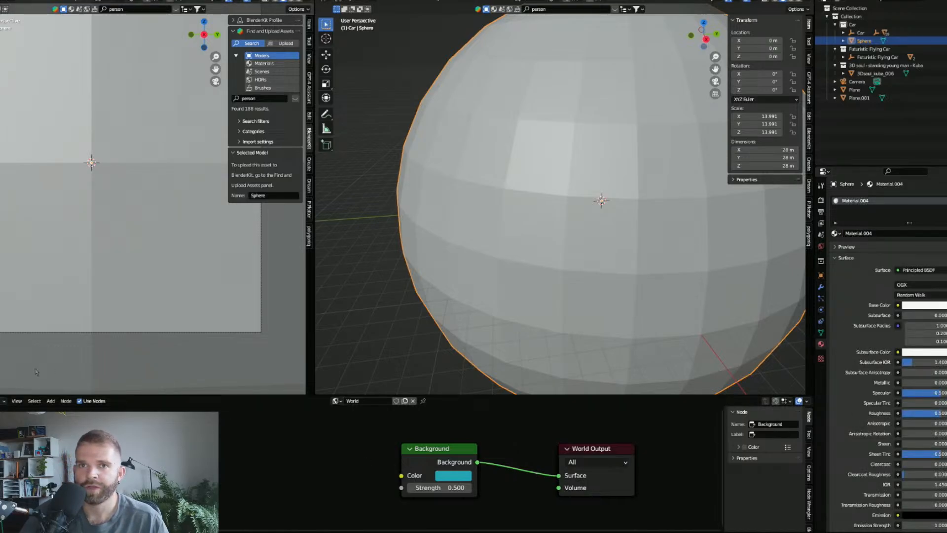
left_click(2, 402)
left_click(4, 423)
left_click_drag(430, 455, 418, 444)
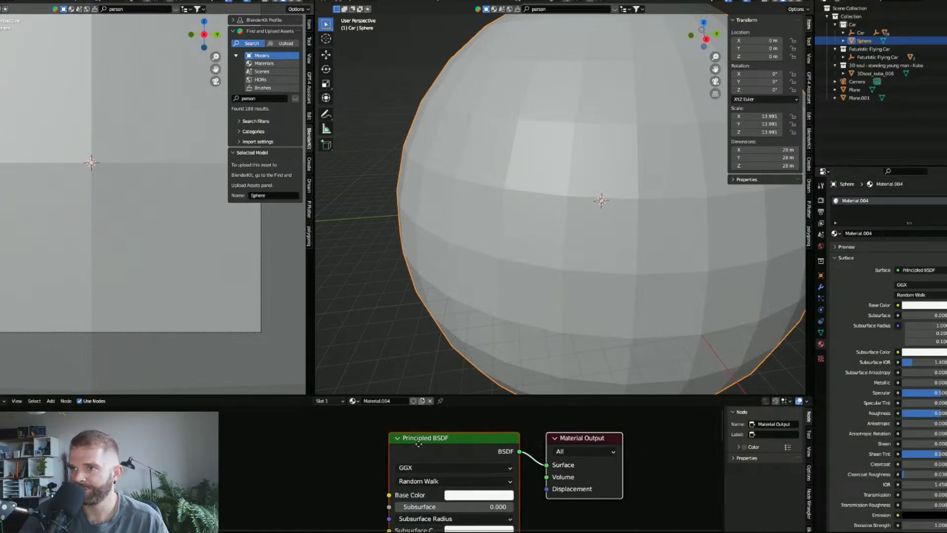
scroll(418, 443, "down", 1)
left_click(419, 443)
key("Delete")
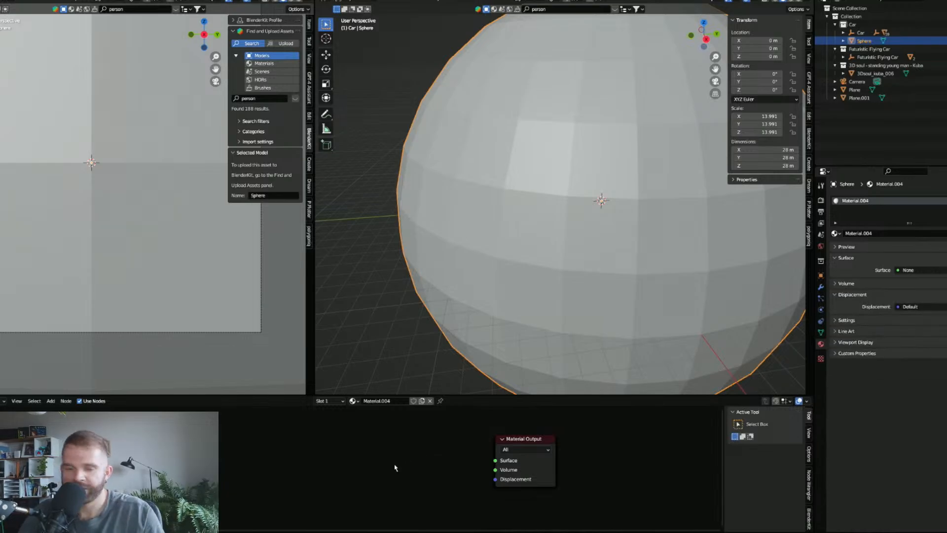
Add a Volume Scatter node and connect it to the Material Output's Volume input.
key("shift+a")
type("v")
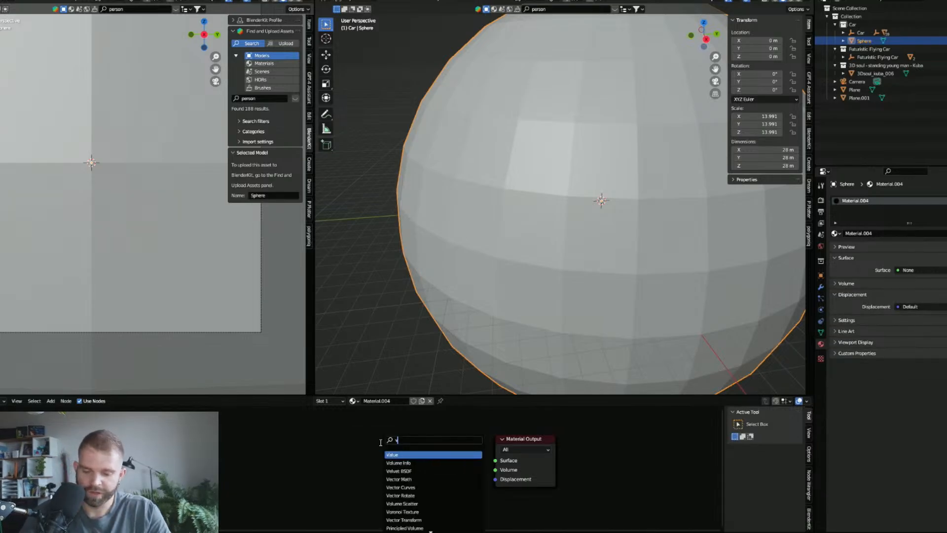
type("olume sca")
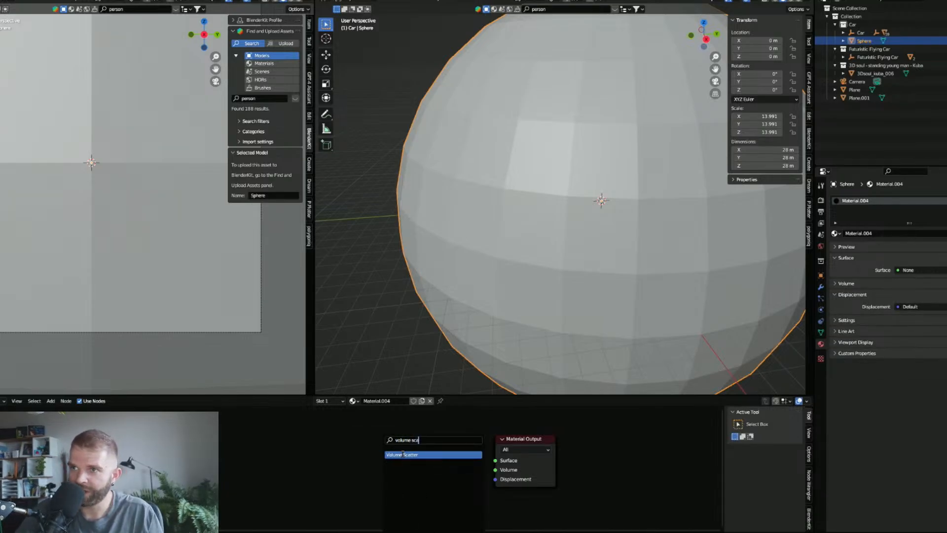
left_click(402, 453)
left_click_drag(437, 457, 494, 471)
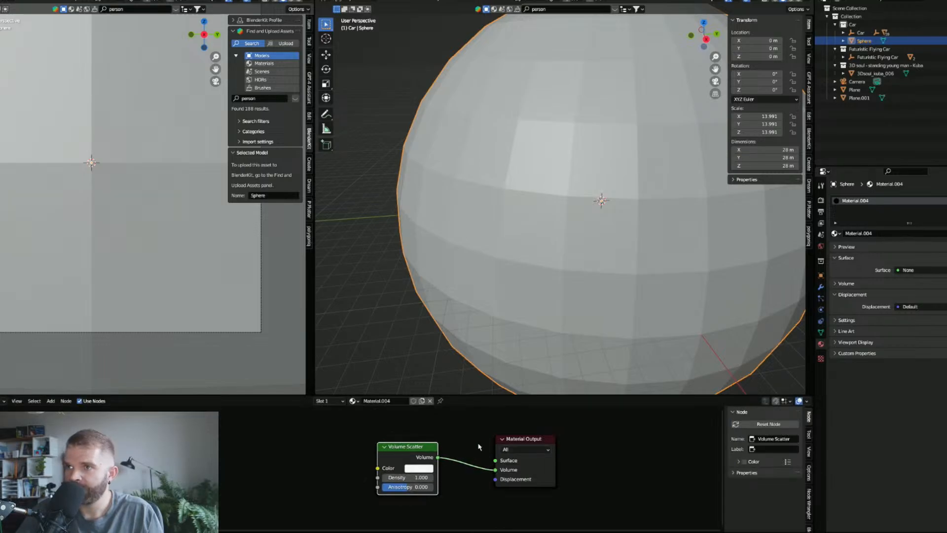
Scale the sphere up to about 24.8, roughly 49.6 m across, and switch the camera viewport to rendered shading.
key("s")
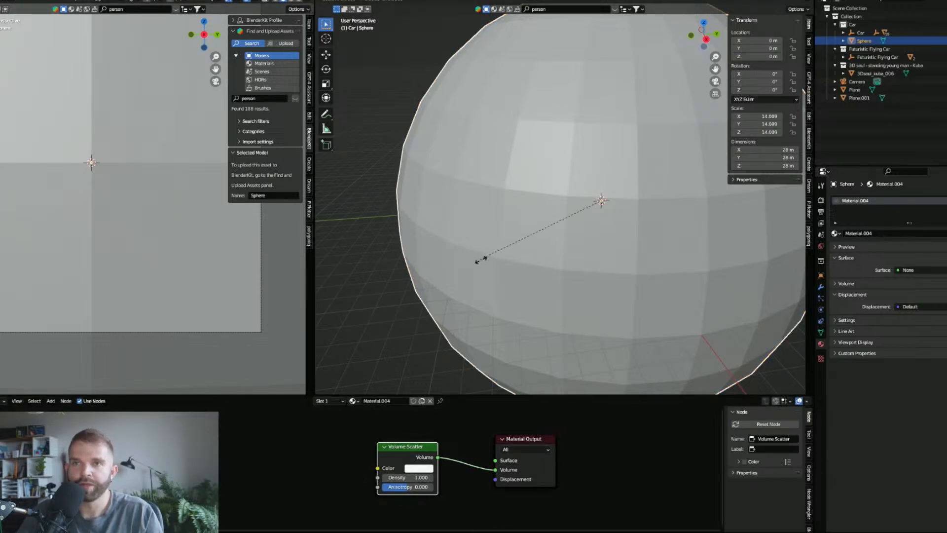
left_click(408, 340)
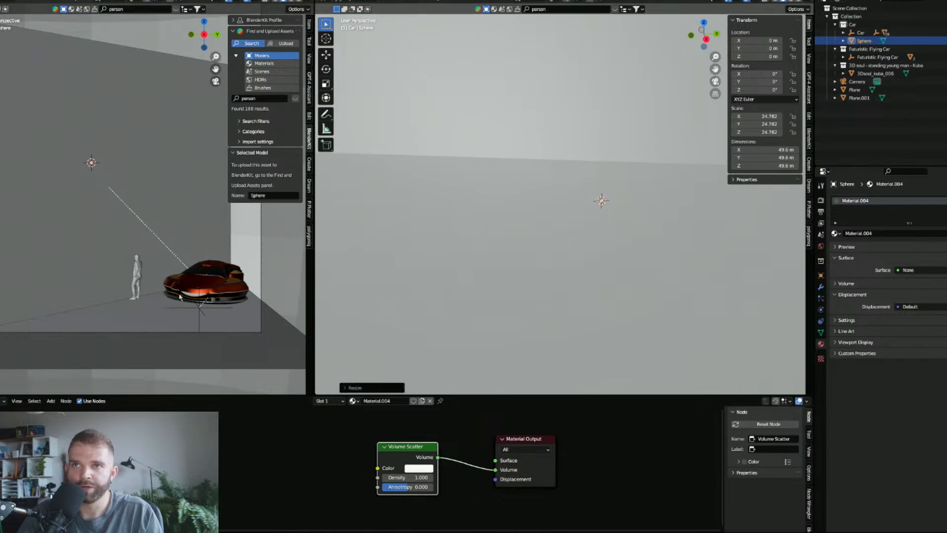
scroll(168, 298, "down", 2)
key("z")
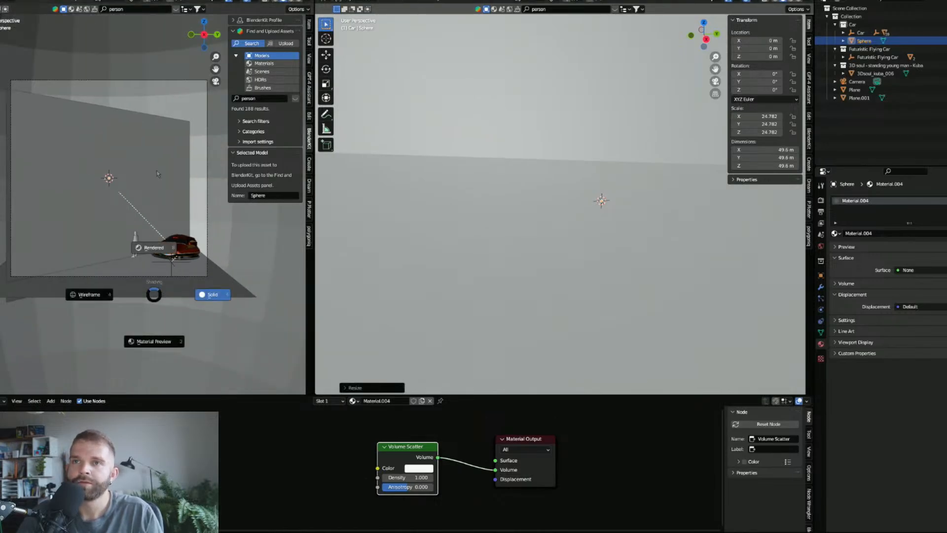
left_click(158, 174)
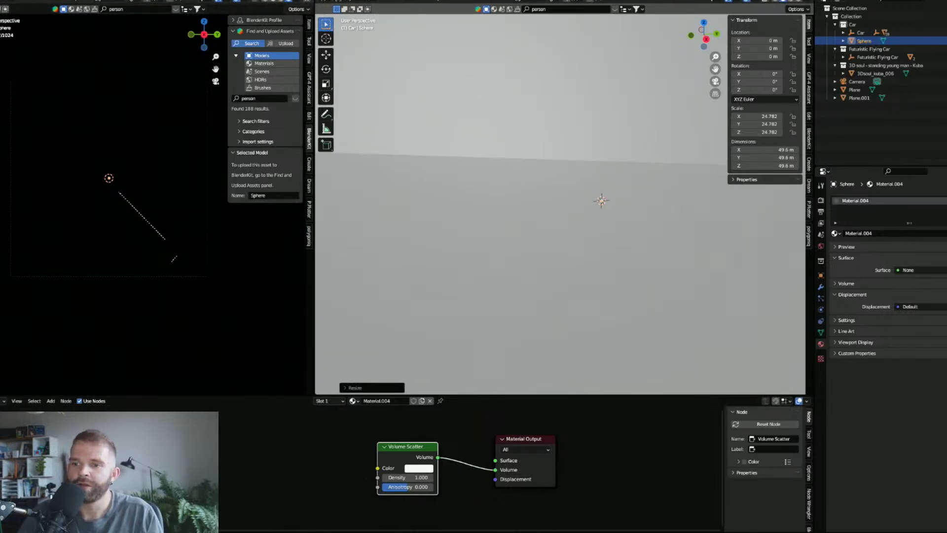
Set the Volume Scatter density to 0.01.
scroll(489, 467, "up", 3)
left_click(467, 487)
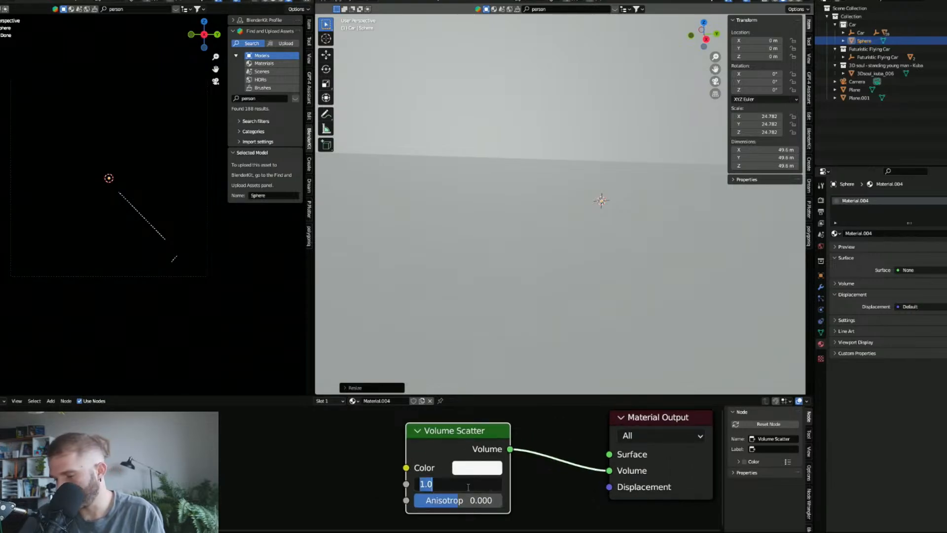
type("0.01")
key("Return")
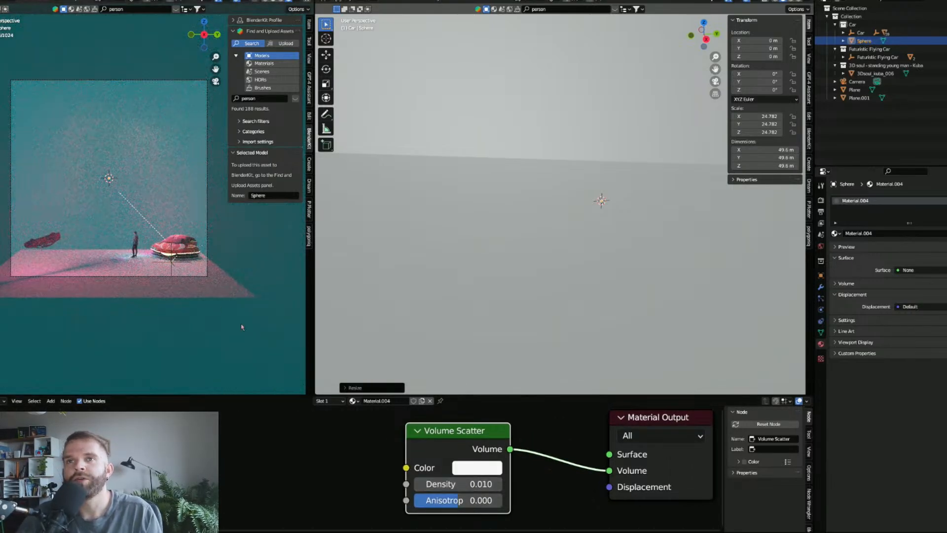
Inspect the volumetric fog and lighting on the car and the standing figure up close in the render.
left_click_drag(184, 299, 159, 249)
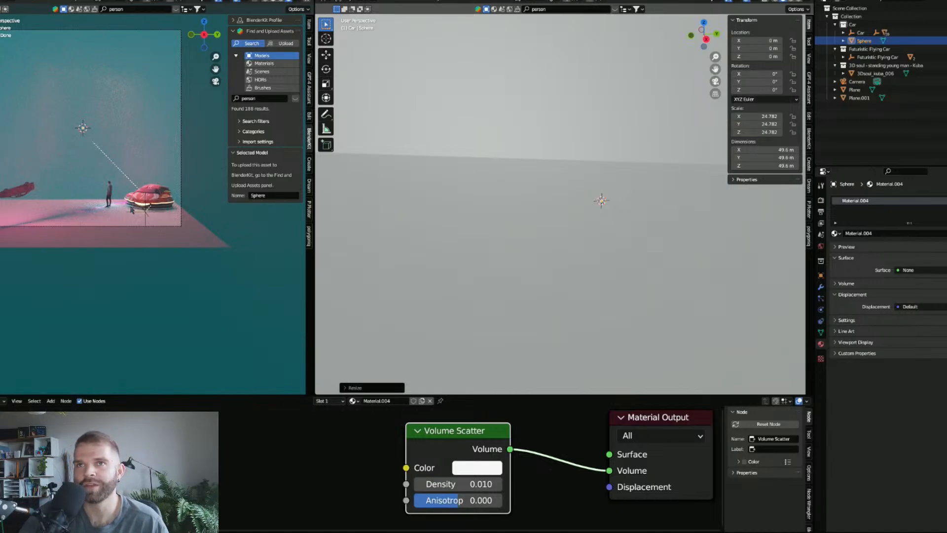
scroll(151, 224, "up", 6)
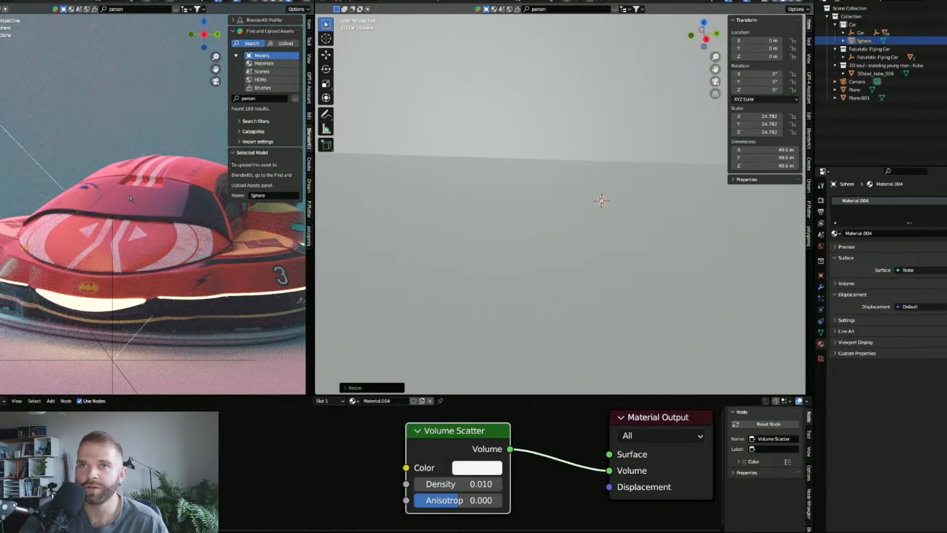
scroll(123, 233, "down", 5)
left_click_drag(42, 263, 140, 267)
scroll(140, 268, "up", 4)
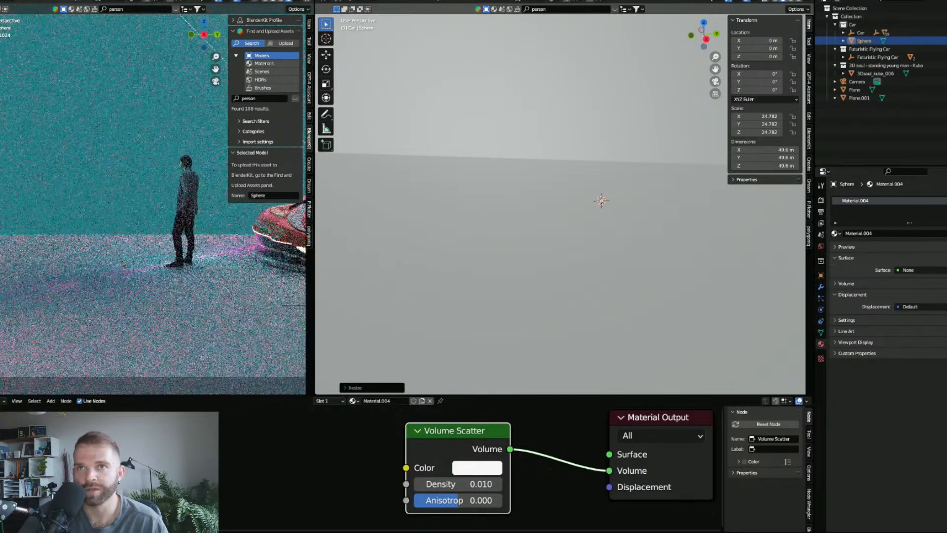
Select the building image plane and the ground plane in turn, and check the light falling across the ground.
left_click(57, 282)
scroll(58, 283, "down", 2)
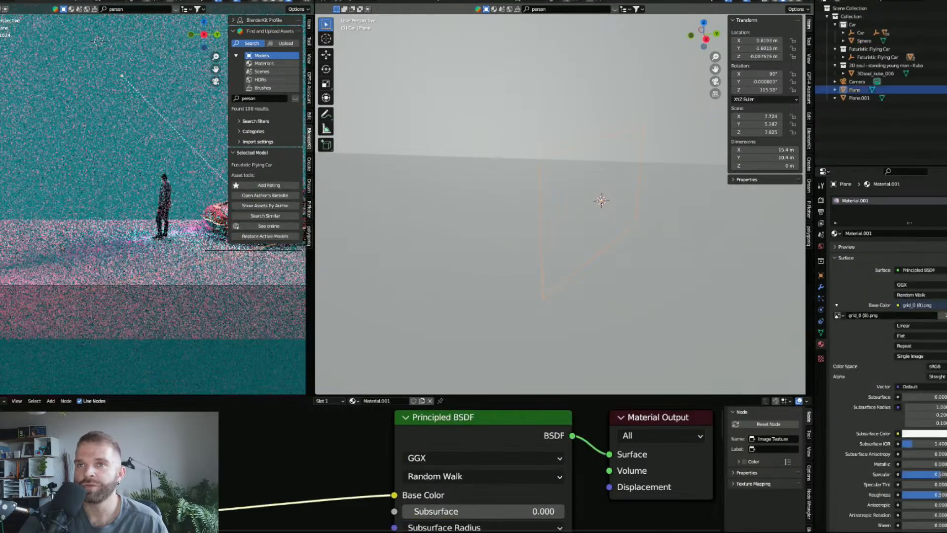
key("s")
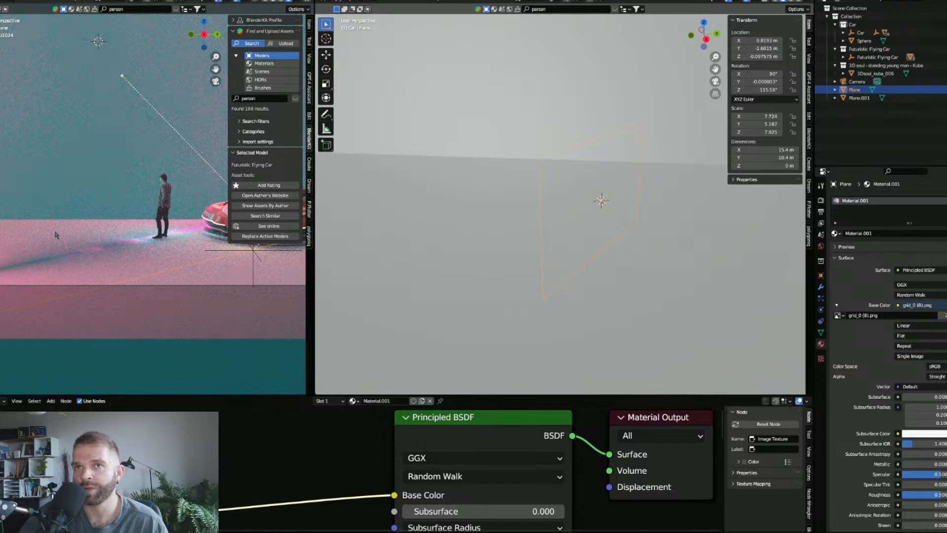
scroll(54, 236, "down", 4)
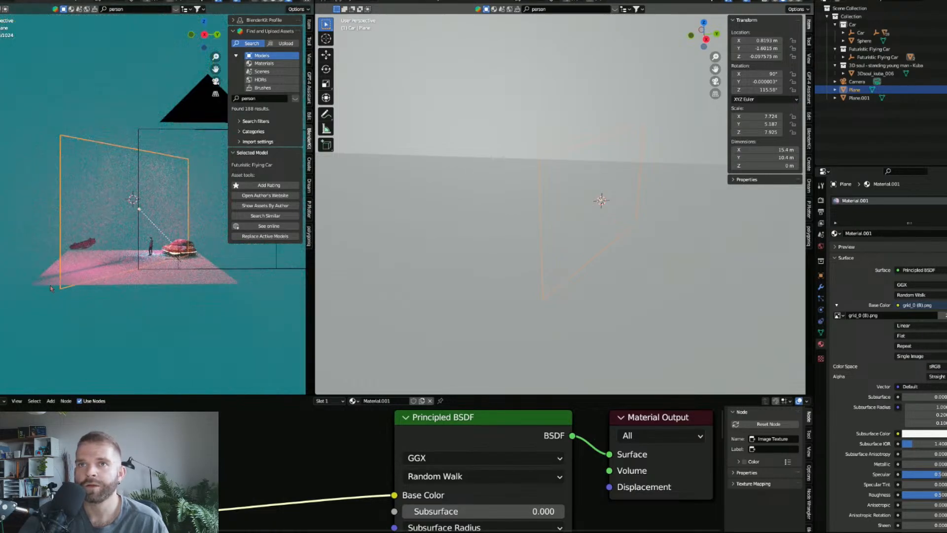
left_click(51, 288)
scroll(100, 248, "up", 5)
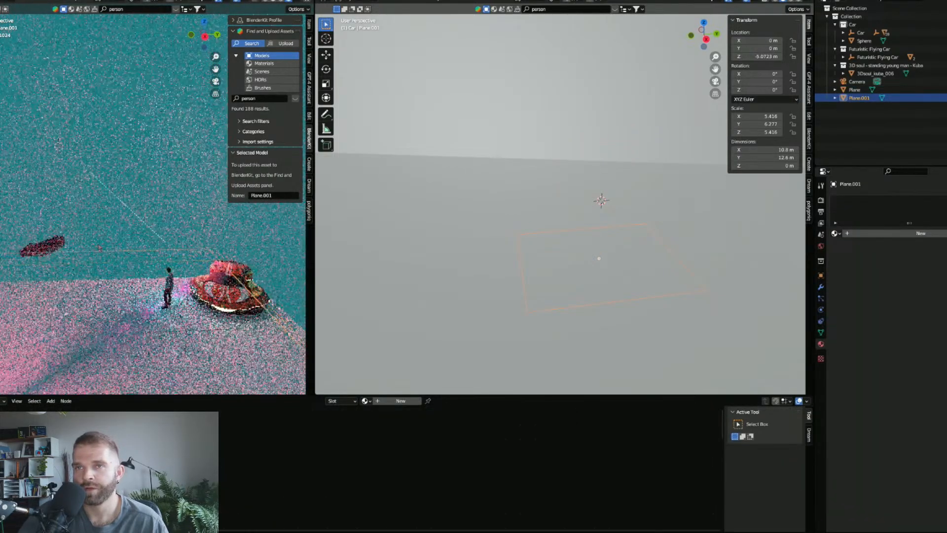
scroll(100, 251, "up", 3)
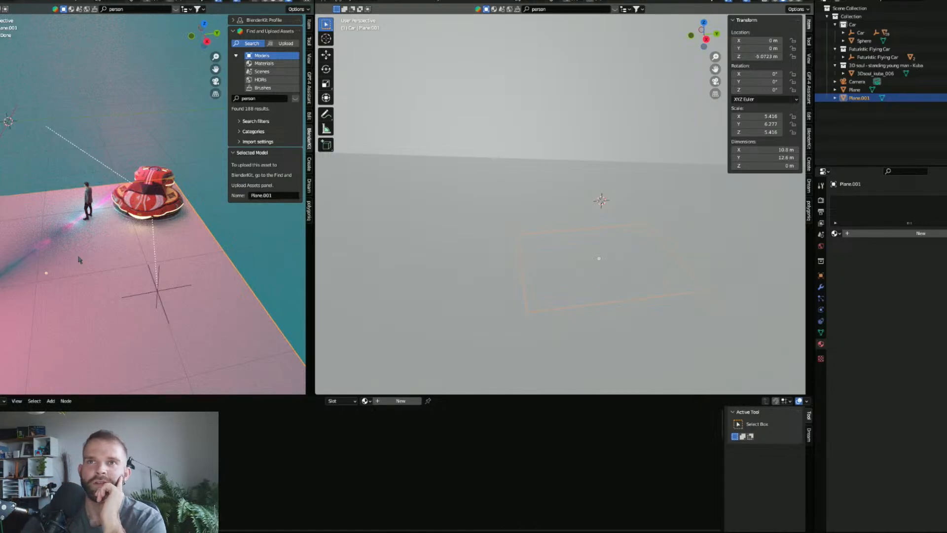
Select the building image plane and examine its light and fog around the figure and car from several angles.
left_click(45, 213)
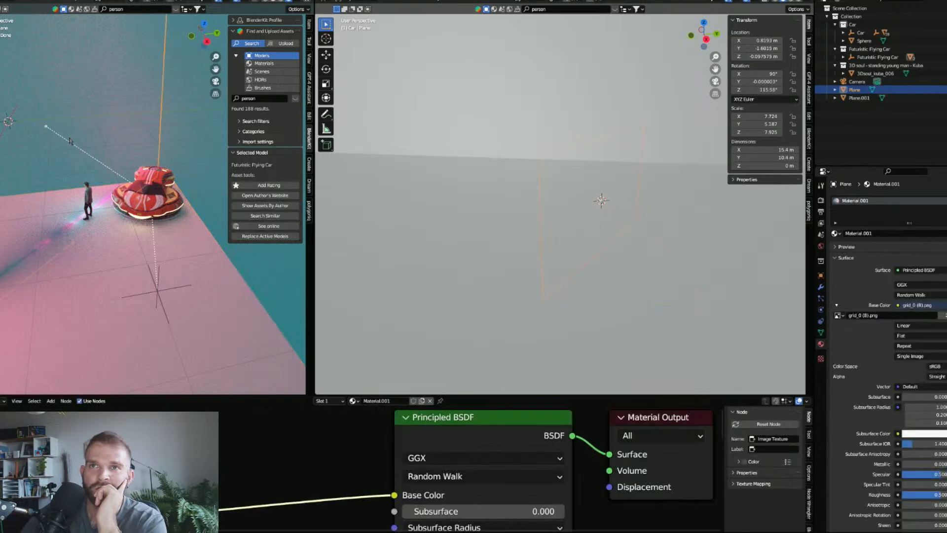
left_click_drag(86, 287, 114, 257)
scroll(99, 309, "up", 5)
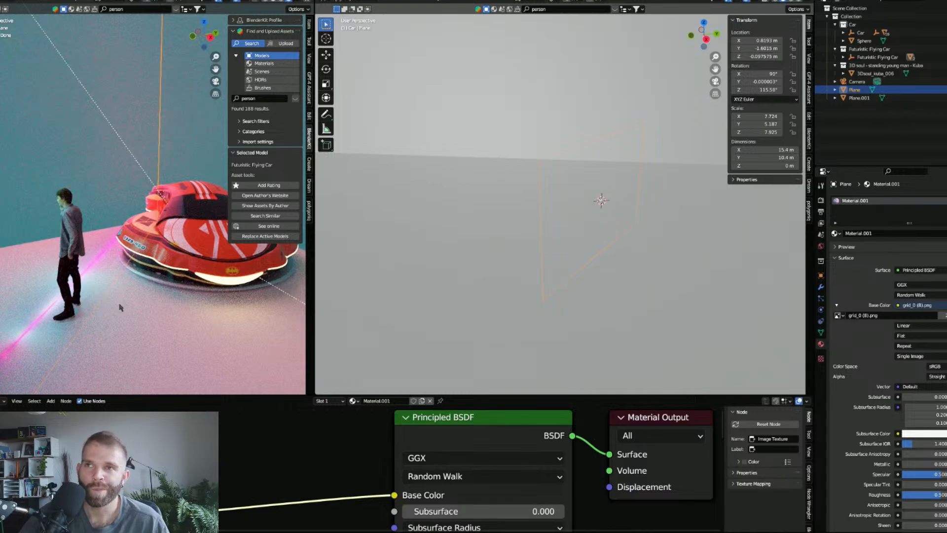
scroll(118, 271, "down", 2)
left_click_drag(205, 317, 195, 295)
scroll(156, 330, "down", 3)
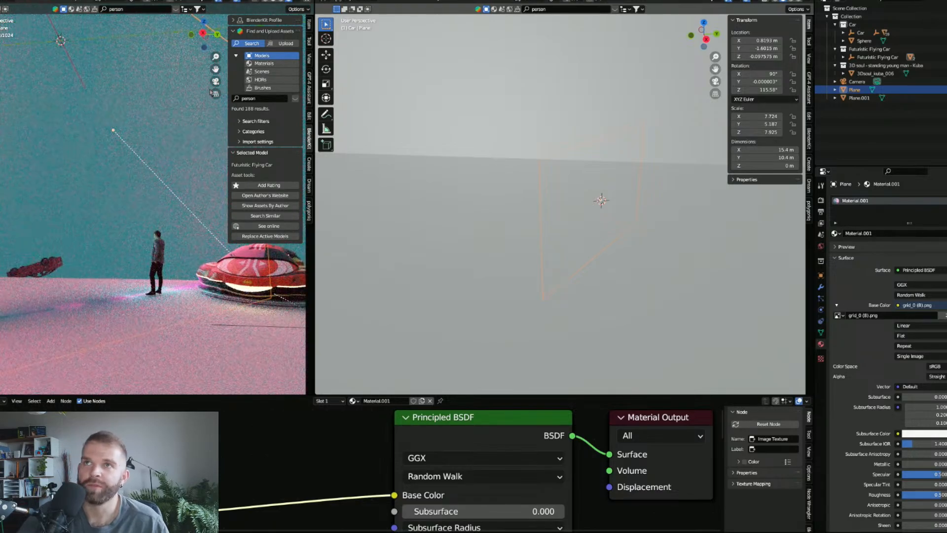
Hide the ground plane (Plane.001), comparing the rendered scene with and without it.
left_click(216, 81)
left_click(172, 237)
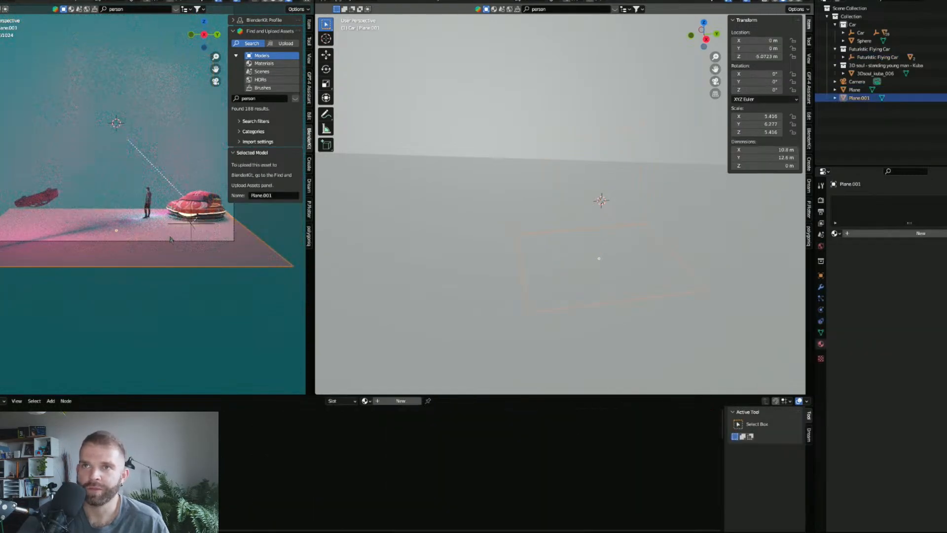
key("h")
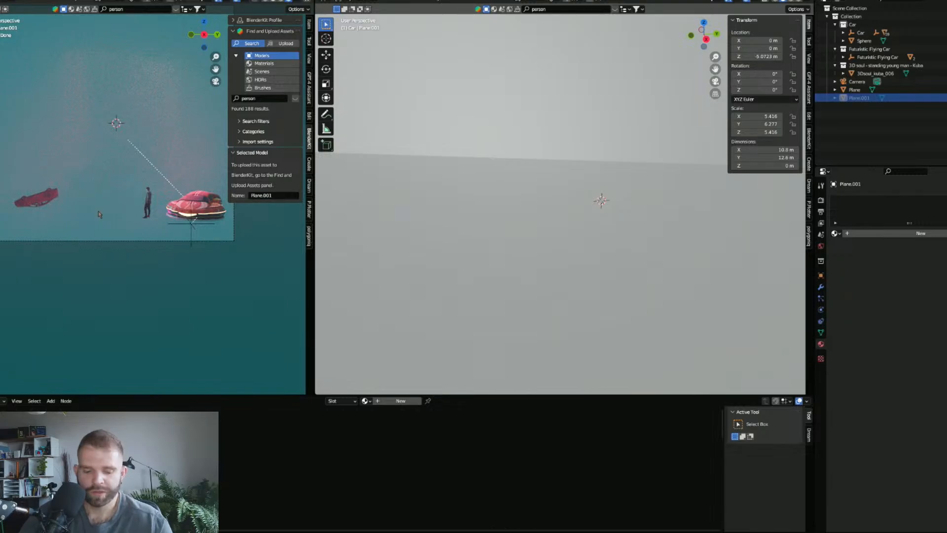
key("alt+h")
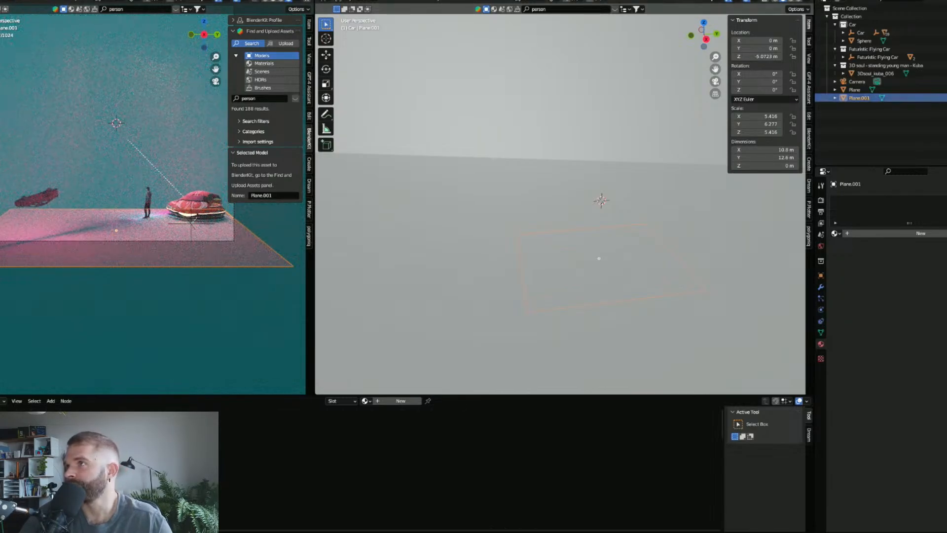
key("h")
Select the fog sphere and switch the camera-side viewport from rendered to solid shading.
left_click(180, 307)
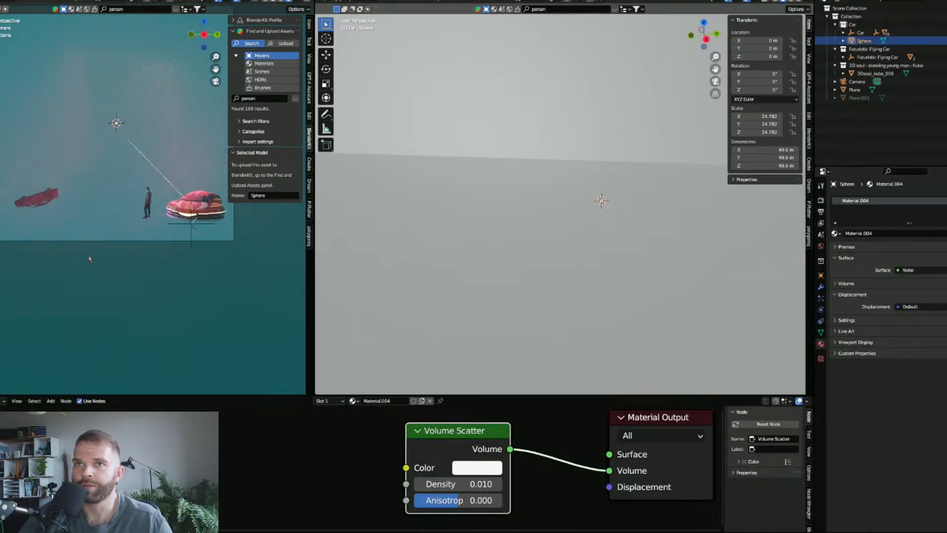
key("z")
left_click(208, 268)
left_click_drag(144, 201, 130, 275)
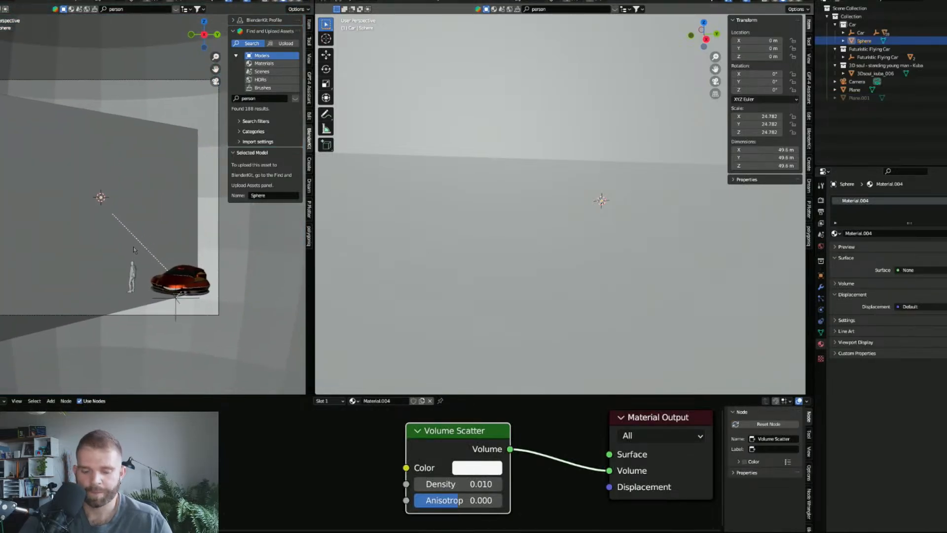
Enable a transparent film background in the Cycles render settings.
left_click(821, 201)
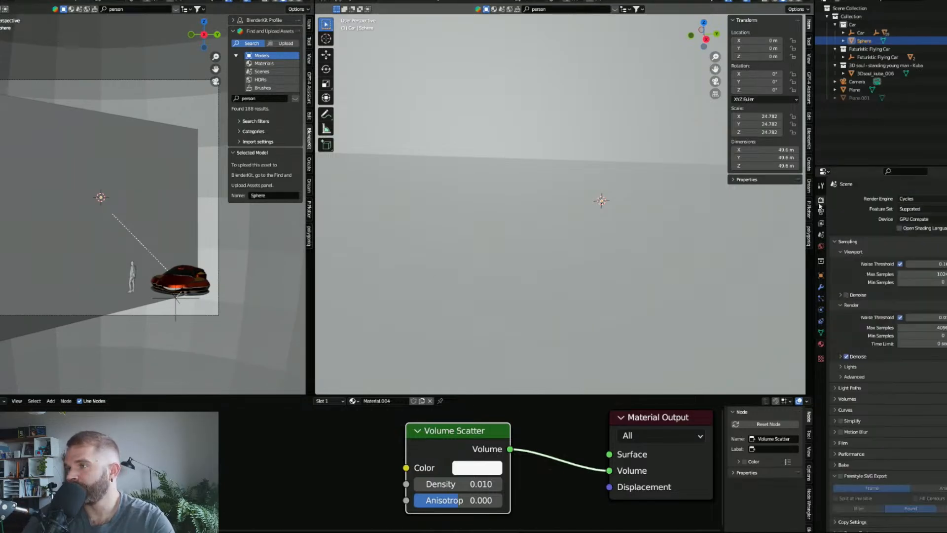
scroll(875, 360, "down", 2)
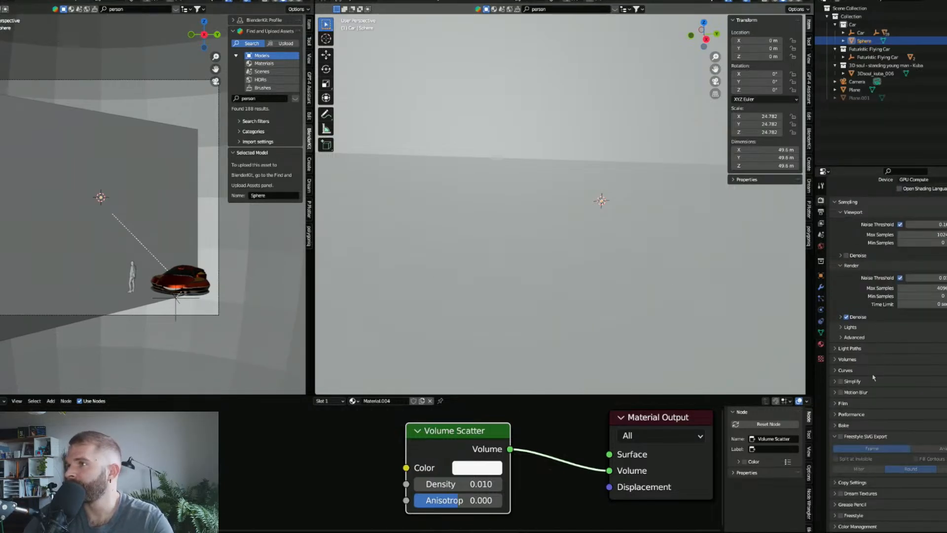
left_click(844, 403)
scroll(851, 389, "down", 3)
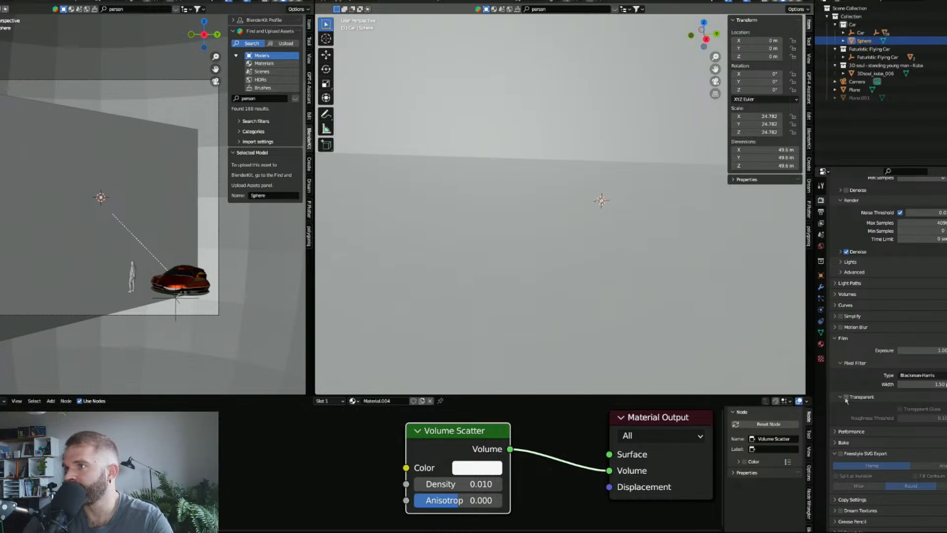
left_click(846, 397)
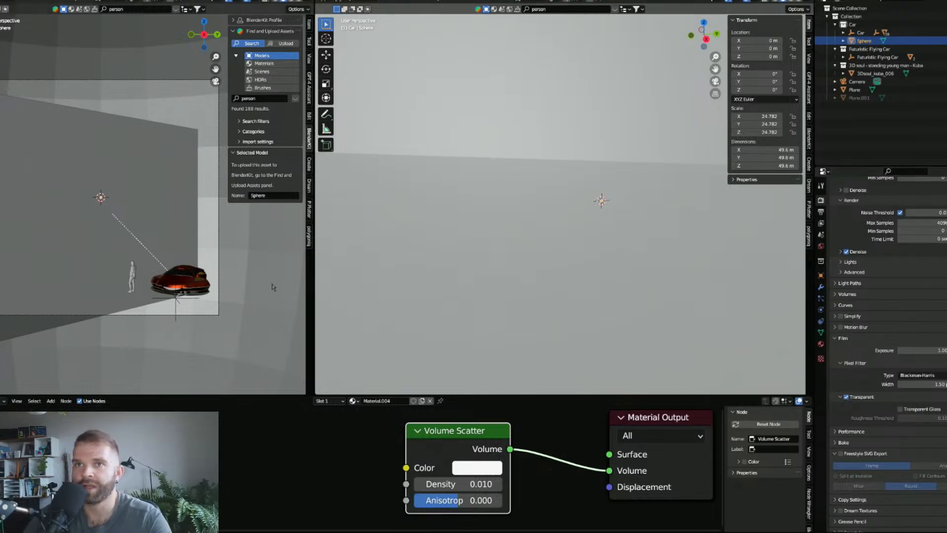
Set the render output path to the 01 - Comic Book 2023 folder with the file name "Comped elements".
left_click(821, 212)
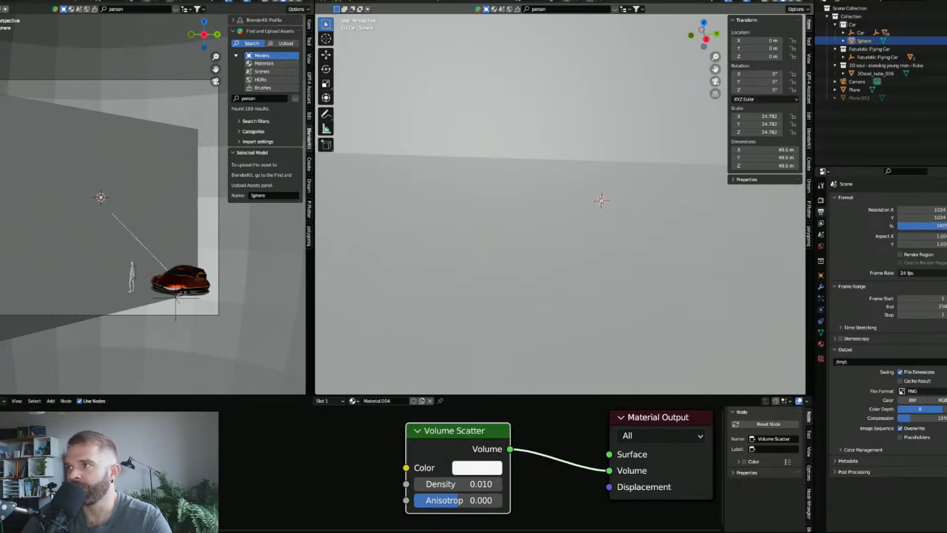
left_click(945, 362)
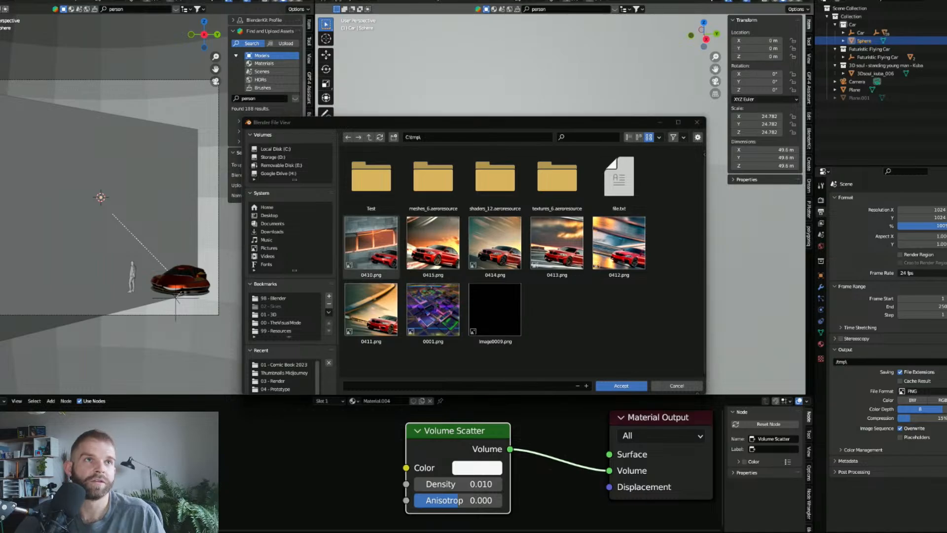
left_click(482, 137)
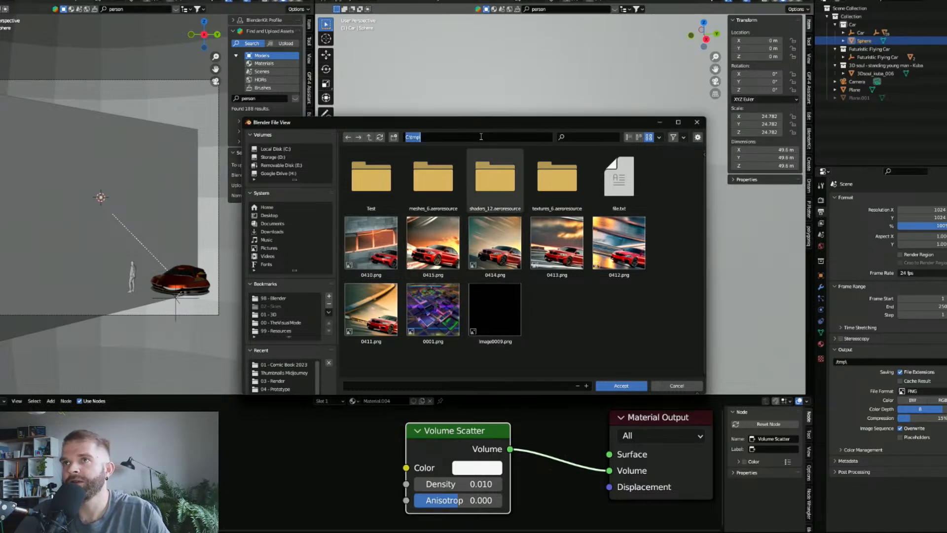
key("ctrl+v")
key("Return")
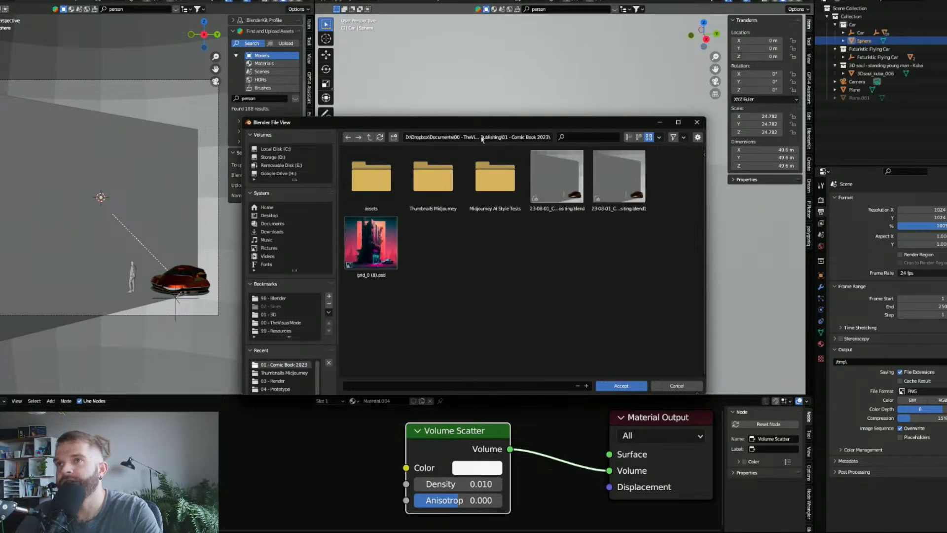
left_click(405, 385)
key("Caps_Lock")
type("Comped elements")
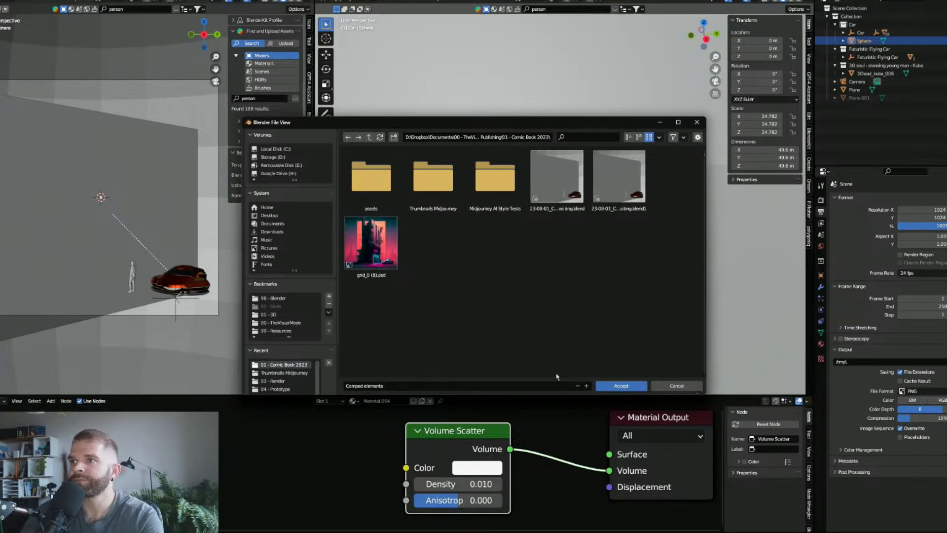
left_click(620, 385)
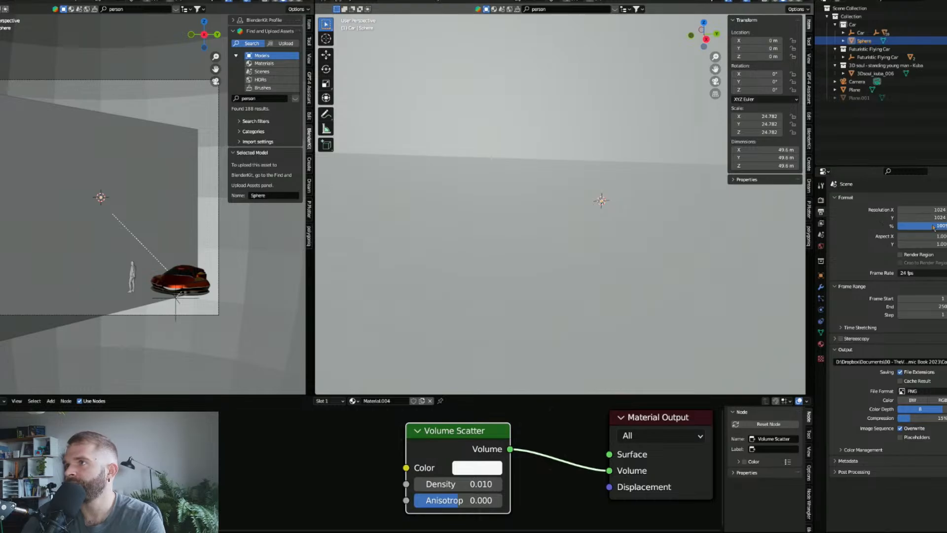
Render the scene as a still image, maximize the render window and bring the finished render to the front.
key("F12")
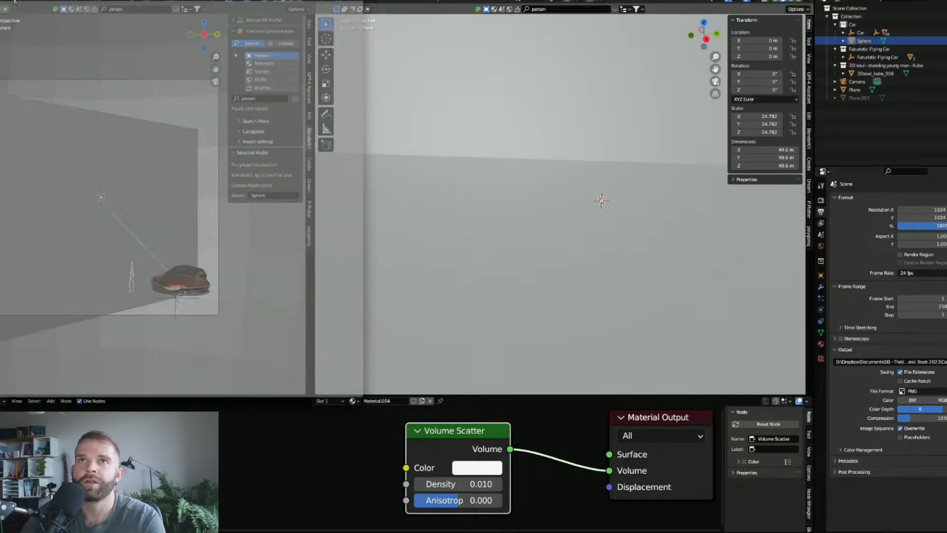
key("super+Up")
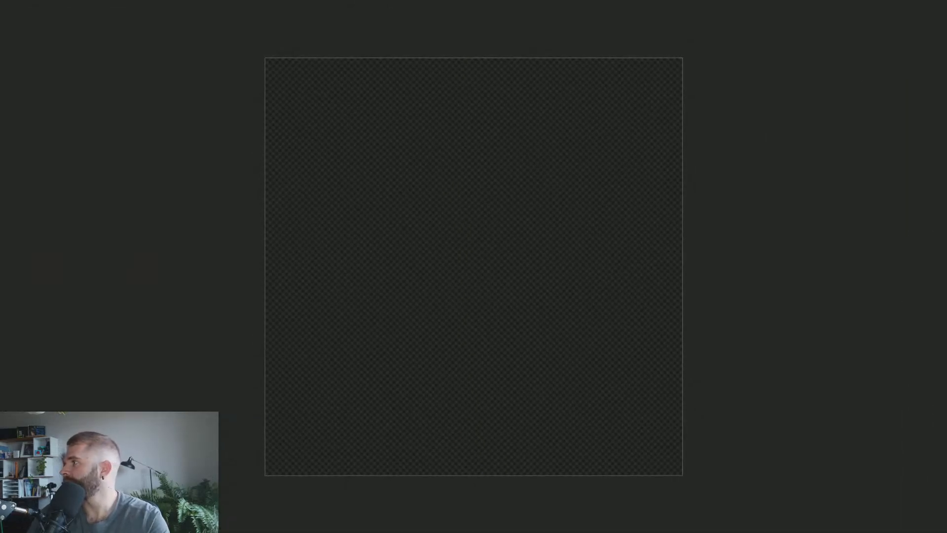
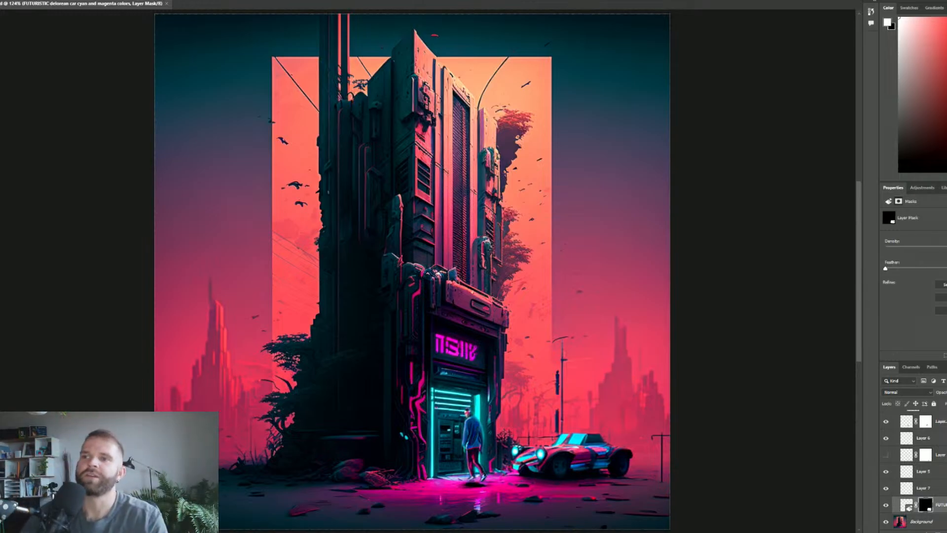
mouse_move(464, 531)
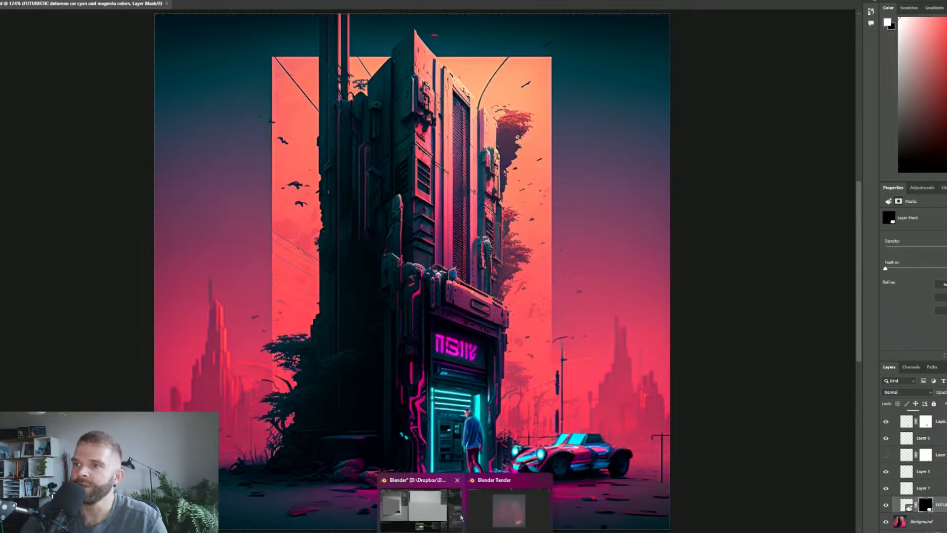
left_click(510, 512)
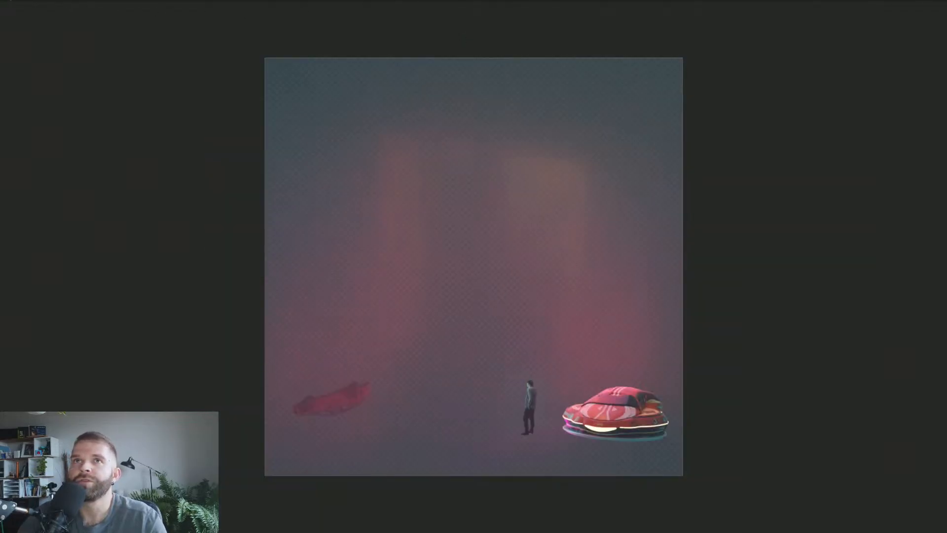
Save the rendered image as a PNG named "Comped Objects" in the 01 - Comic Book 2023 folder.
left_click(29, 2)
left_click(43, 59)
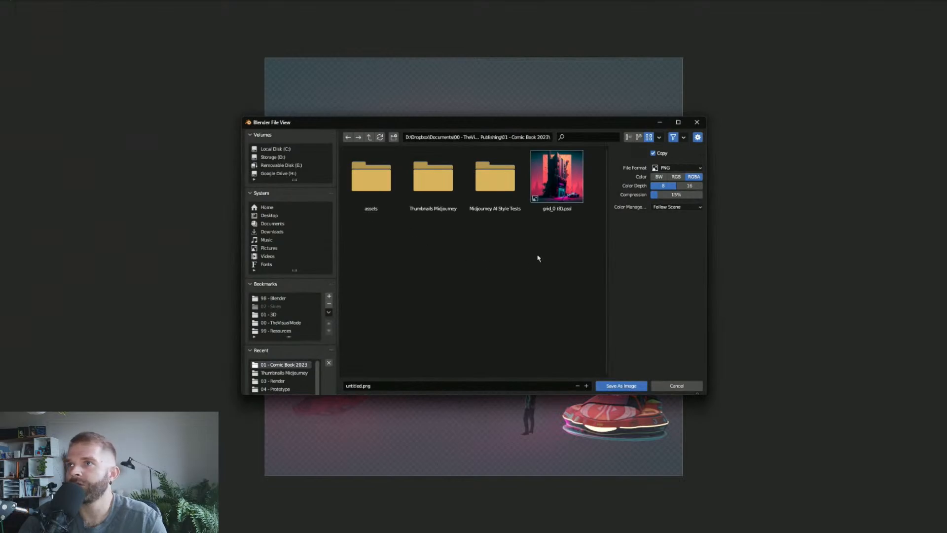
left_click(495, 385)
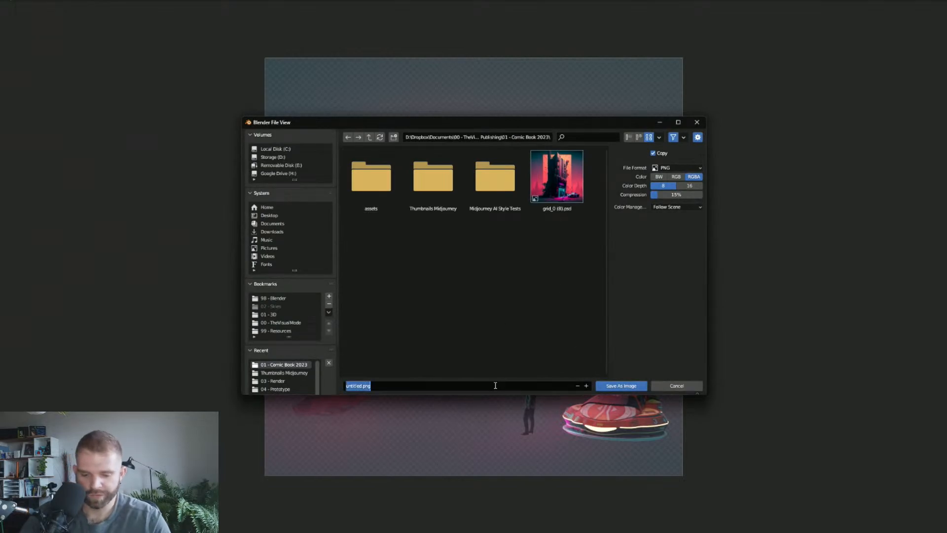
key("Caps_Lock")
type("CO")
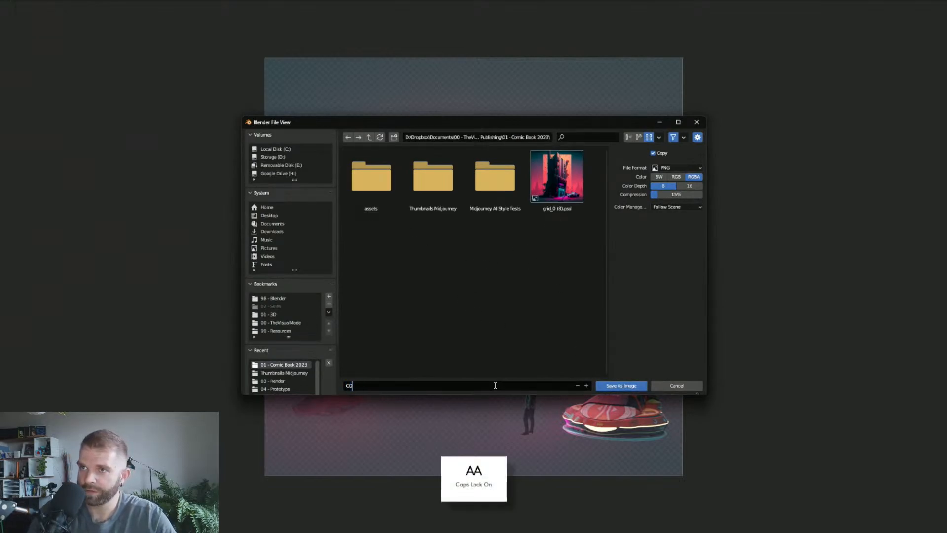
key("BackSpace")
key("BackSpace")
key("Caps_Lock")
type("Comped Obje")
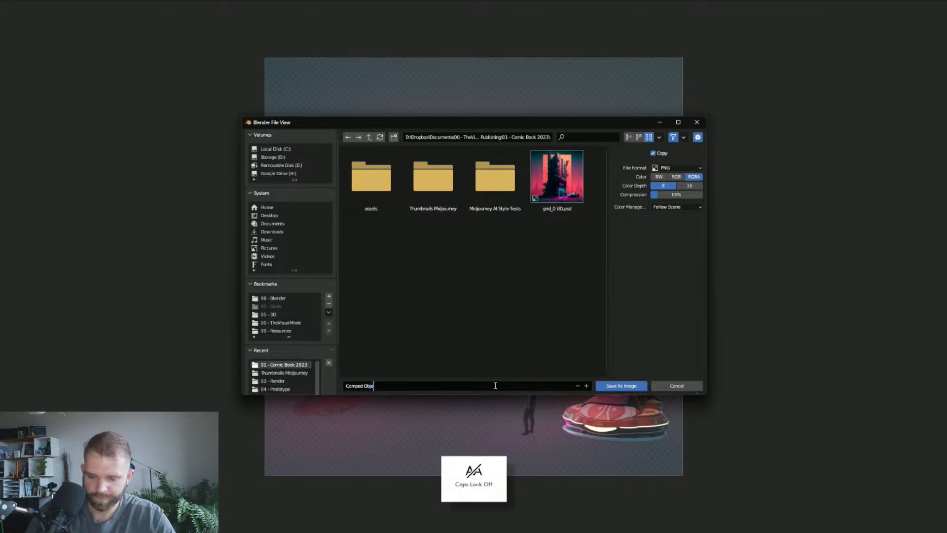
type("cts")
key("Return")
left_click(621, 387)
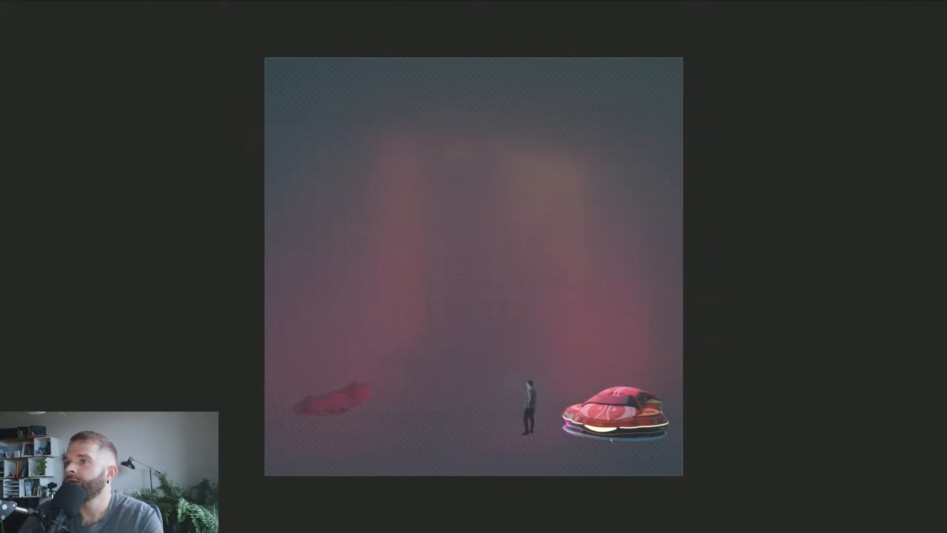
Switch to Photoshop and place the Comped Objects image over the full canvas of the building artwork.
left_click(502, 531)
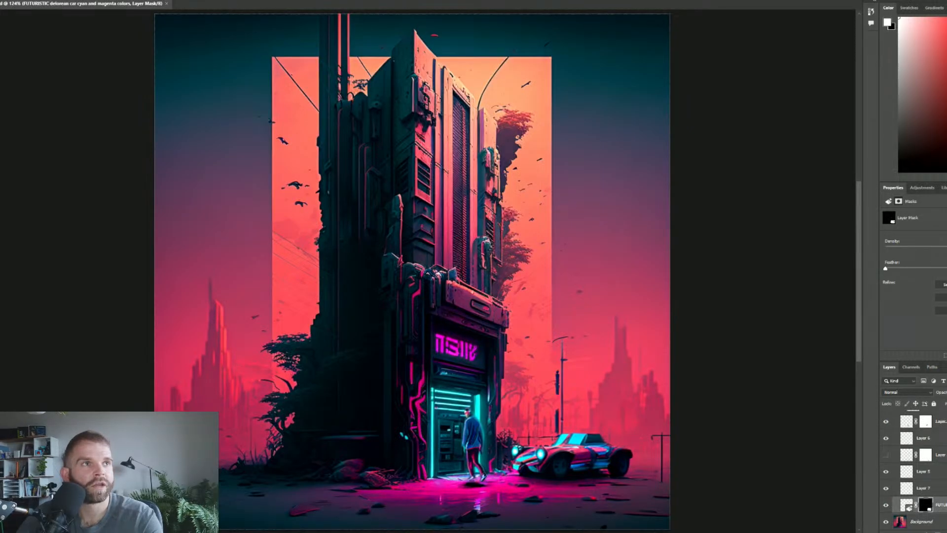
left_click_drag(326, 184, 433, 185)
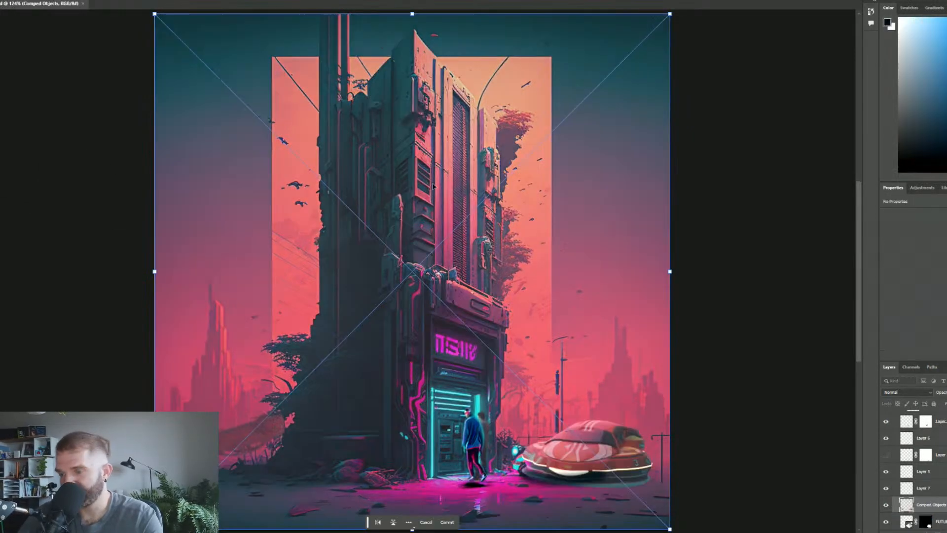
key("Return")
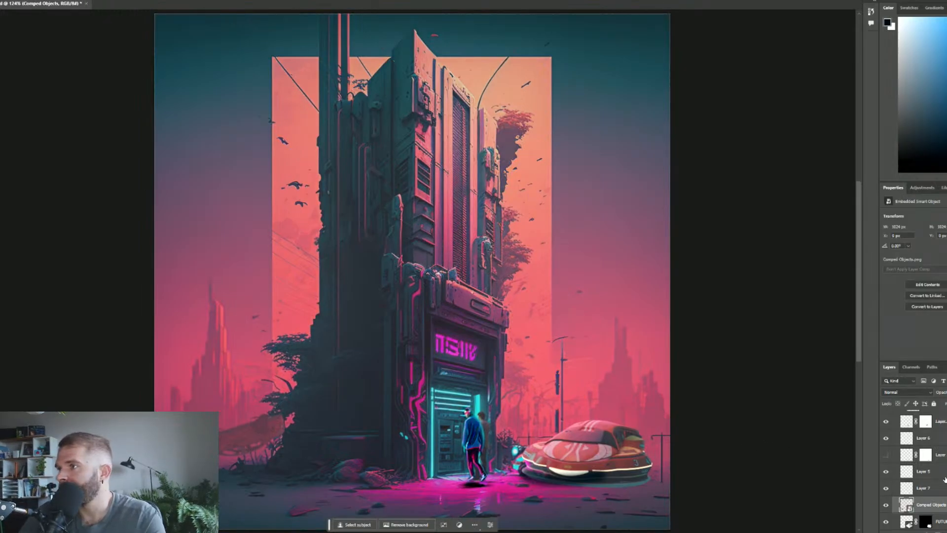
Hide the generative "FUTURISTIC delorean car" layer and move it above the Comped Objects layer.
scroll(915, 501, "down", 1)
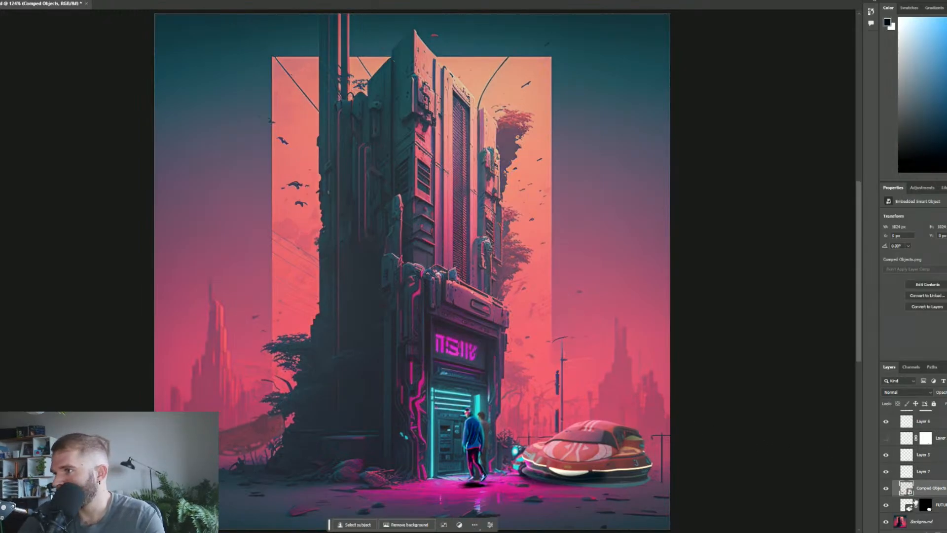
left_click(885, 505)
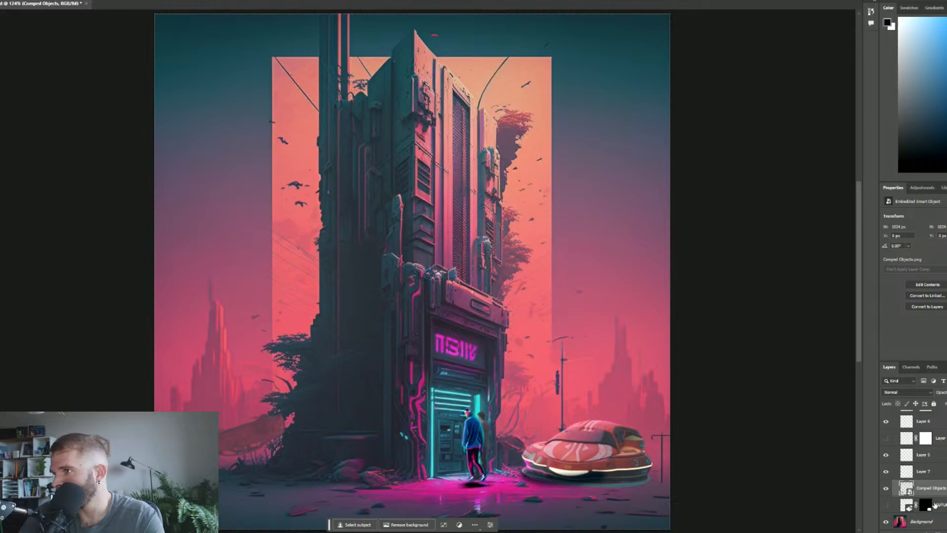
left_click_drag(934, 504, 933, 482)
scroll(934, 495, "up", 1)
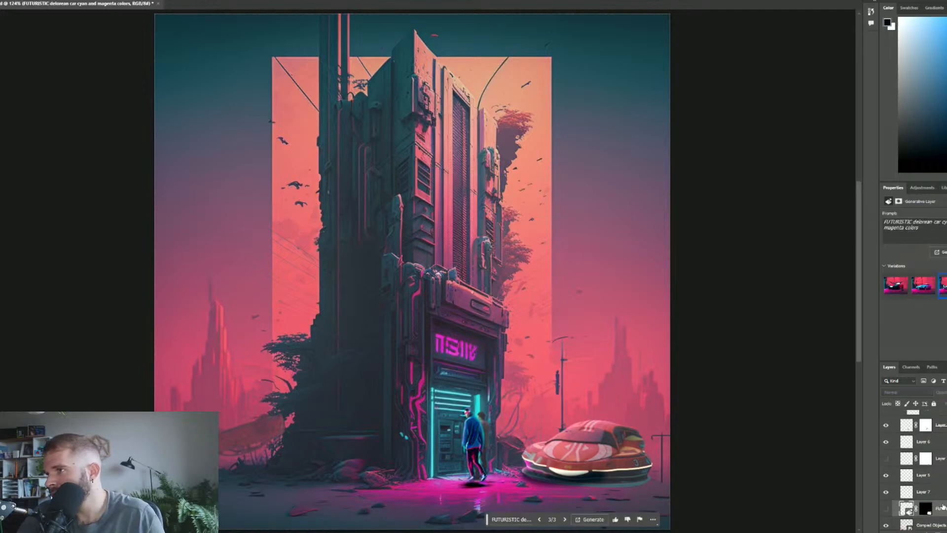
Collapse Group 2 in the layer stack and hide it.
scroll(937, 493, "up", 3)
left_click(896, 416)
left_click(887, 415)
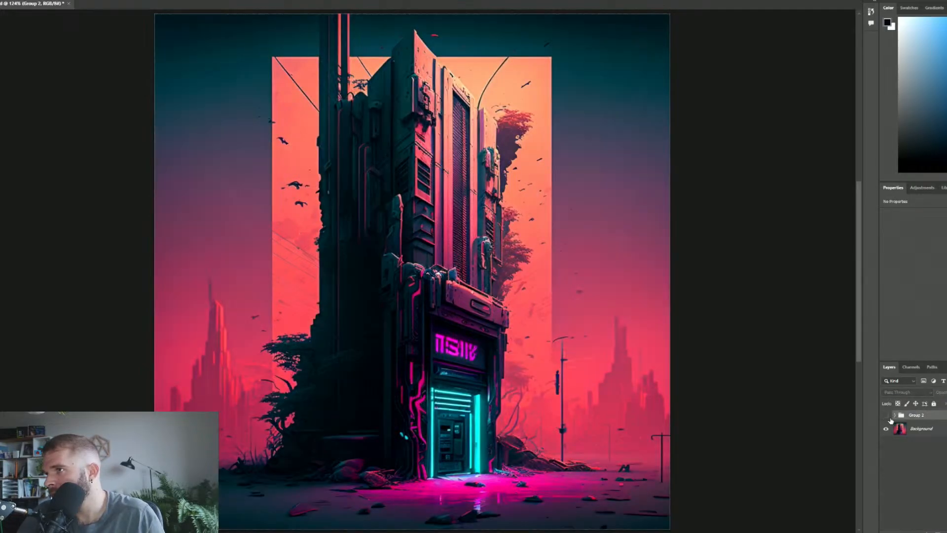
Move the Comped Objects layer out of Group 2 to the top of the layer stack and collapse the group.
scroll(925, 436, "down", 1)
left_click(895, 416)
scroll(902, 428, "down", 5)
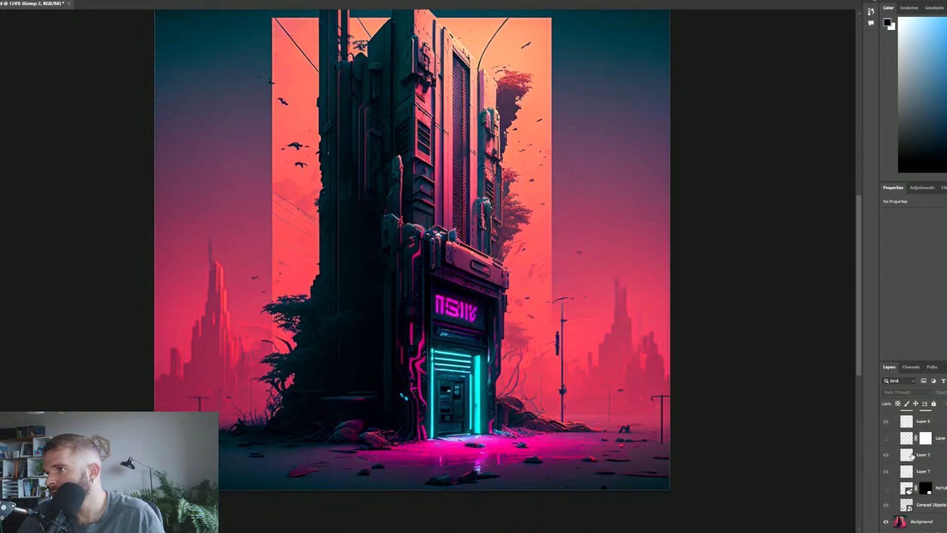
left_click(929, 508)
left_click_drag(930, 508, 927, 418)
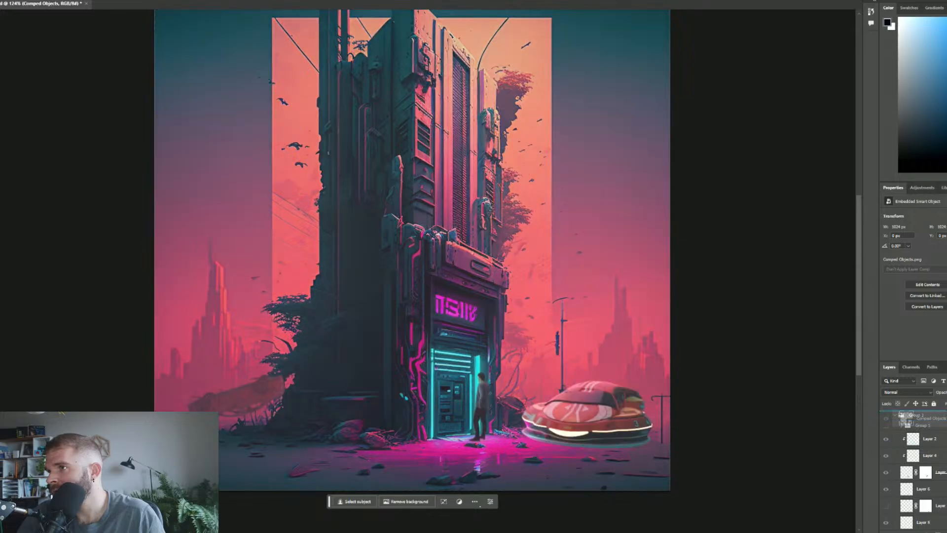
left_click(895, 433)
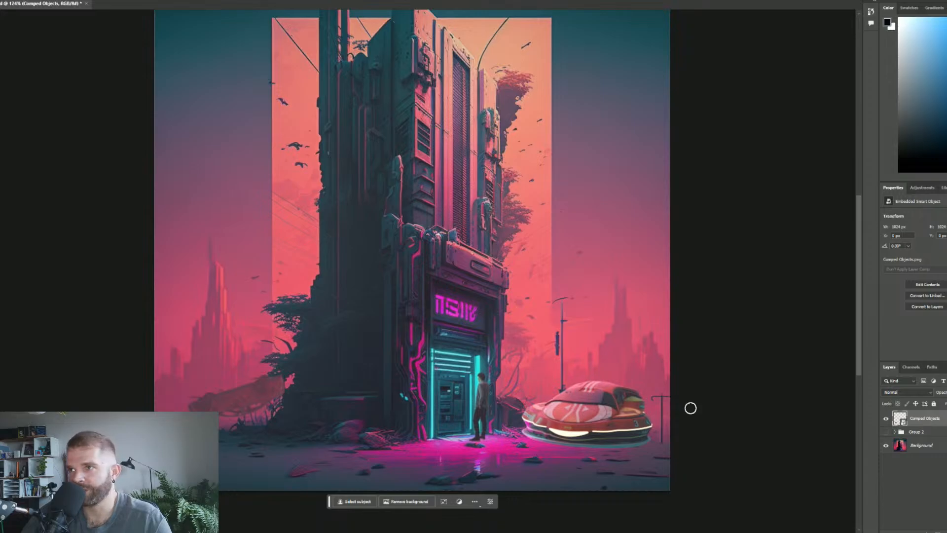
Toggle the Comped Objects layer's visibility to compare the artwork with and without it.
left_click(885, 418)
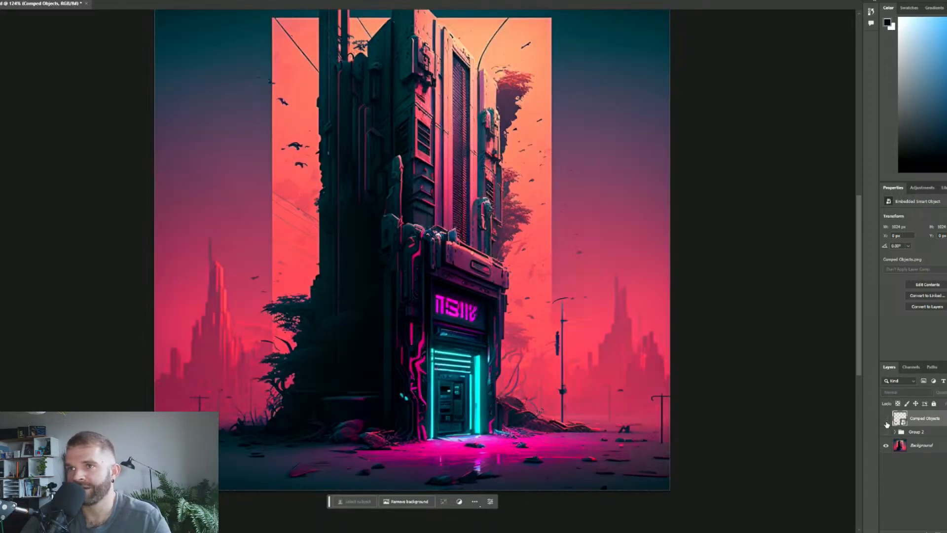
left_click(885, 419)
left_click(886, 419)
left_click(886, 418)
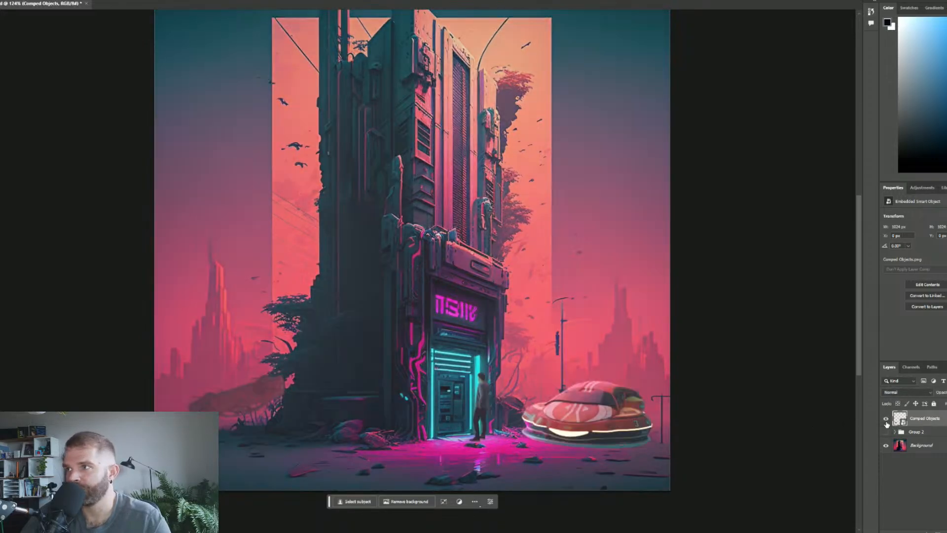
Duplicate the Comped Objects layer, hide the copy, and select the original layer.
right_click(902, 420)
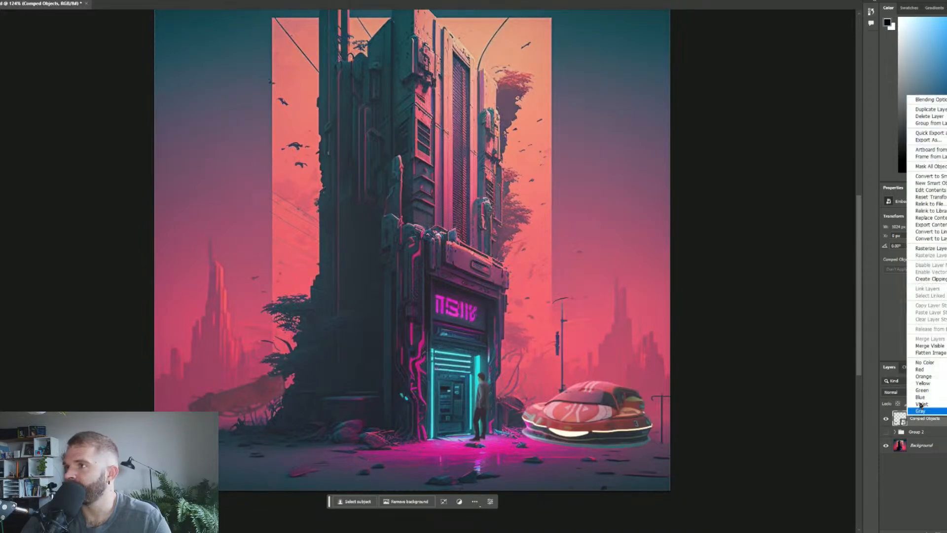
left_click(932, 111)
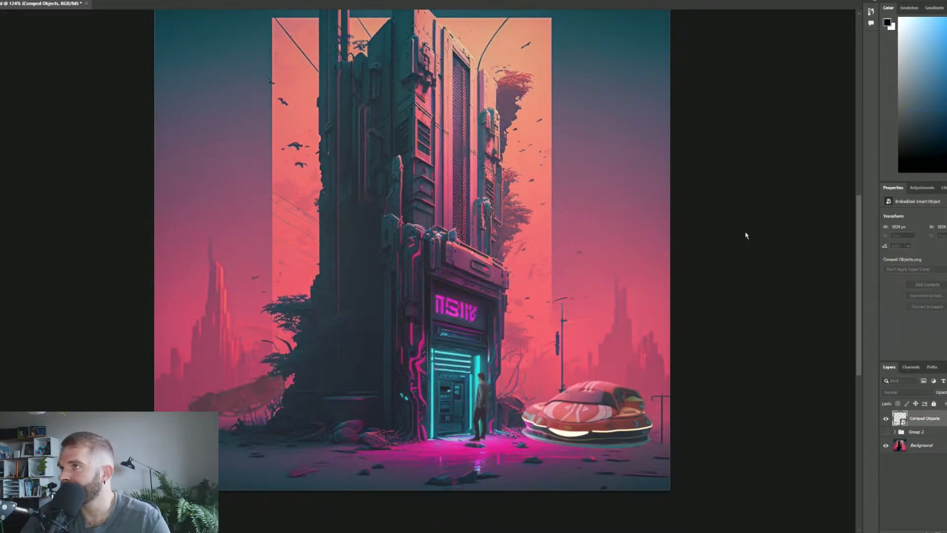
key("Return")
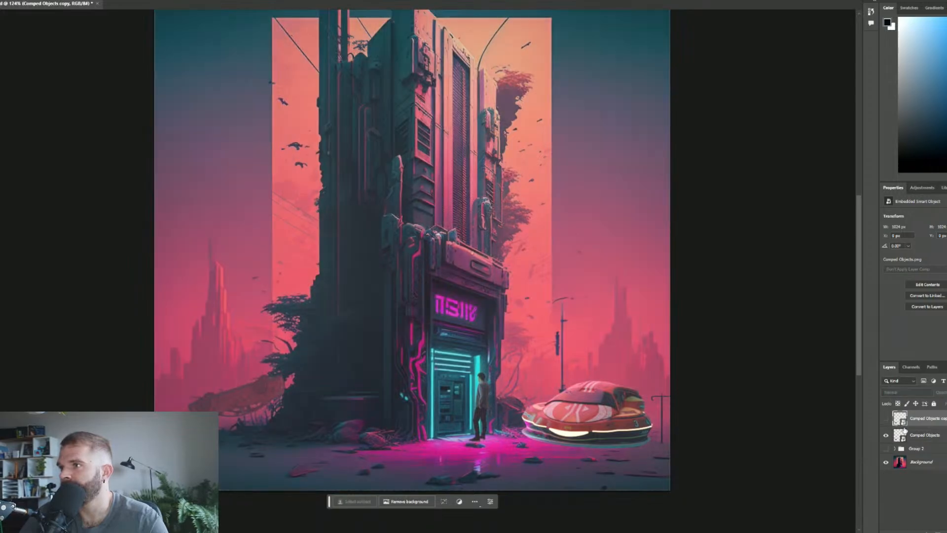
left_click(915, 440)
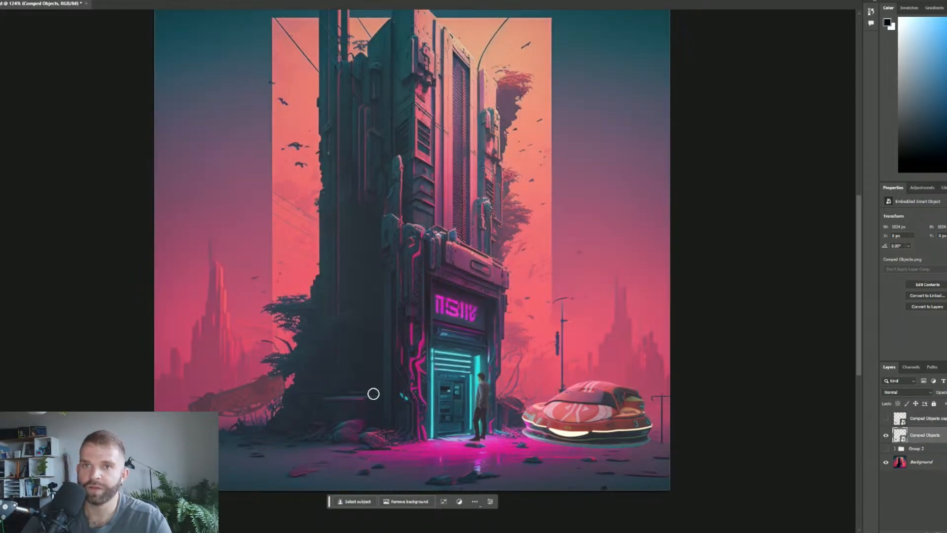
Add a layer mask to the original Comped Objects layer and brush out both cars, the standing figure and the ground fog with a large black brush.
left_click(937, 531)
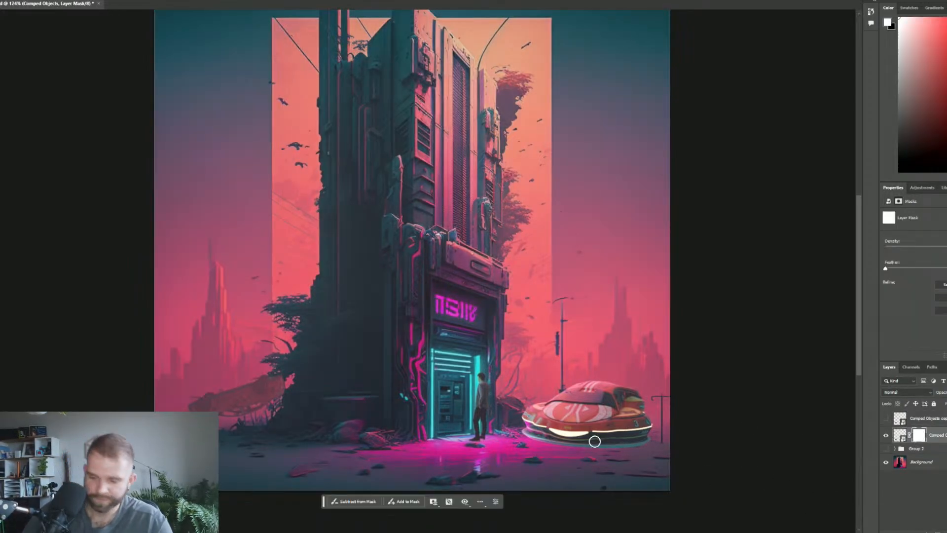
key("bracketright")
key("bracketright")
key("bracketright")
key("bracketright")
key("bracketright")
key("bracketright")
key("bracketright")
key("bracketright")
key("bracketright")
key("bracketright")
key("bracketright")
key("bracketright")
key("bracketright")
key("bracketright")
key("bracketright")
key("bracketleft")
key("bracketleft")
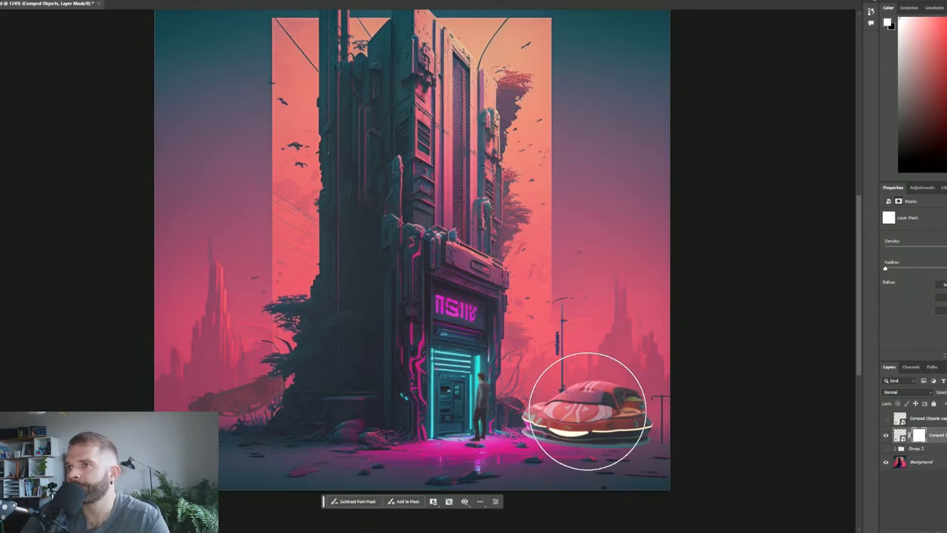
key("bracketleft")
key("bracketleft")
key("bracketleft")
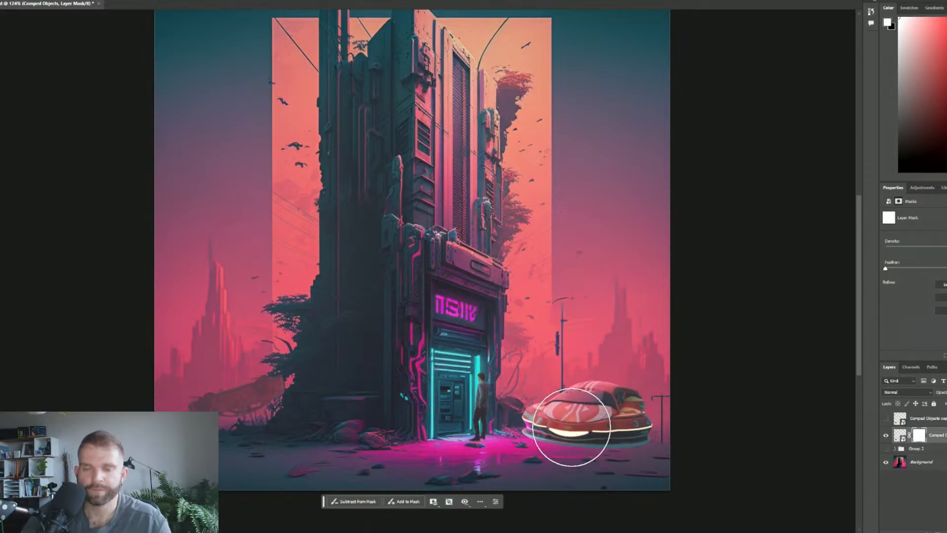
left_click_drag(592, 416, 567, 429)
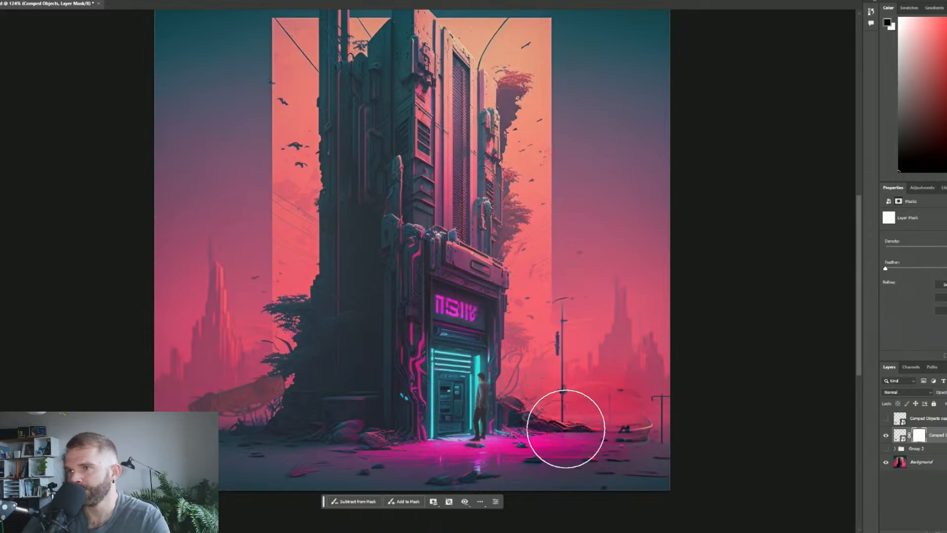
mouse_move(222, 414)
left_mouse_down()
mouse_move(264, 392)
mouse_move(262, 434)
left_mouse_up()
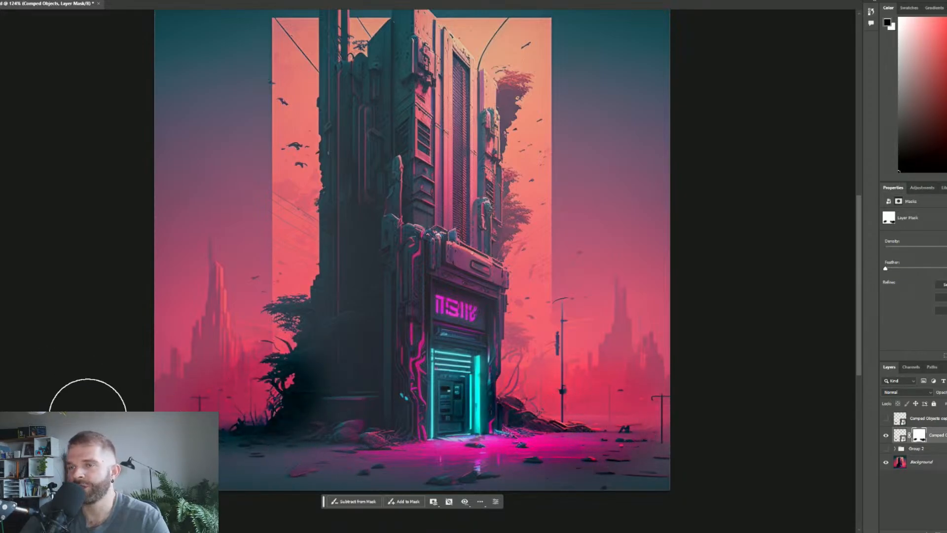
mouse_move(114, 437)
left_mouse_down()
mouse_move(148, 479)
mouse_move(692, 477)
mouse_move(710, 400)
left_mouse_up()
Brush black over the building on the layer mask to remove the fog covering the tower and its entrance.
mouse_move(334, 387)
left_mouse_down()
mouse_move(356, 208)
mouse_move(349, 143)
mouse_move(356, 114)
mouse_move(398, 57)
mouse_move(438, 92)
mouse_move(444, 125)
mouse_move(400, 418)
mouse_move(414, 177)
left_mouse_up()
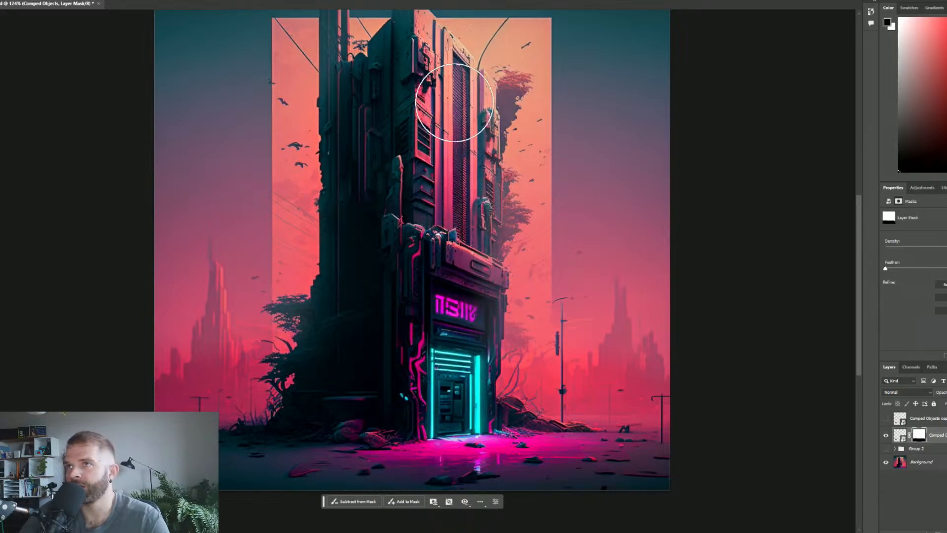
mouse_move(450, 283)
left_mouse_down()
mouse_move(446, 432)
mouse_move(471, 451)
mouse_move(579, 487)
mouse_move(489, 459)
mouse_move(382, 264)
mouse_move(384, 156)
left_mouse_up()
key("bracketleft")
key("bracketleft")
key("bracketleft")
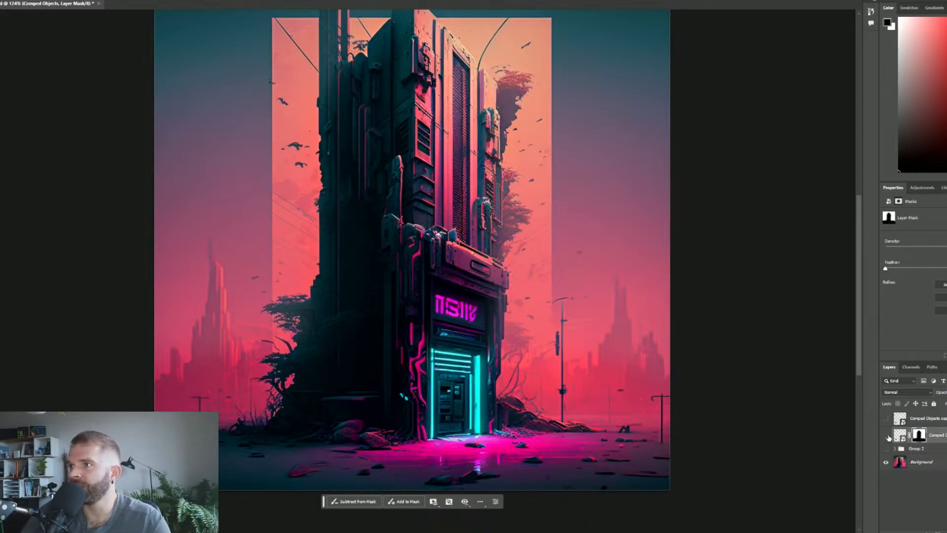
Compare the background fog by repeatedly hiding and showing the masked Comped Objects layer.
left_click(886, 435)
left_click(886, 435)
left_click(886, 435)
left_click(886, 436)
left_click(886, 436)
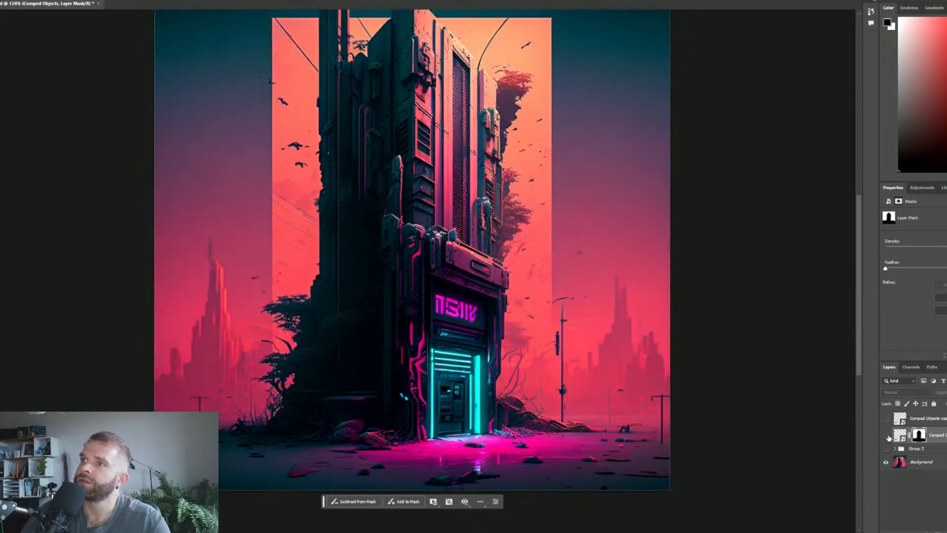
left_click(886, 435)
left_click(886, 436)
left_click(886, 435)
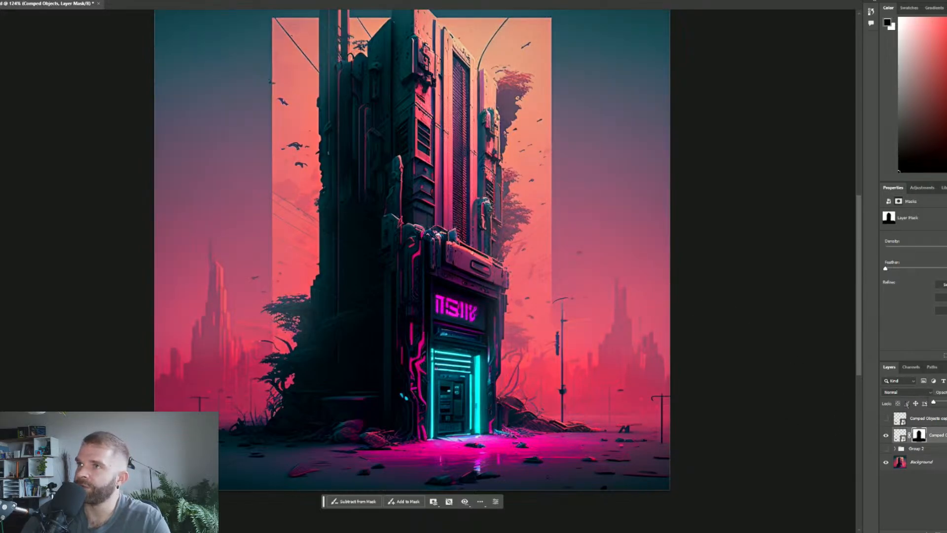
Adjust the opacity of the masked Comped Objects layer and check the fog with the layer hidden and shown.
left_click_drag(907, 404, 946, 403)
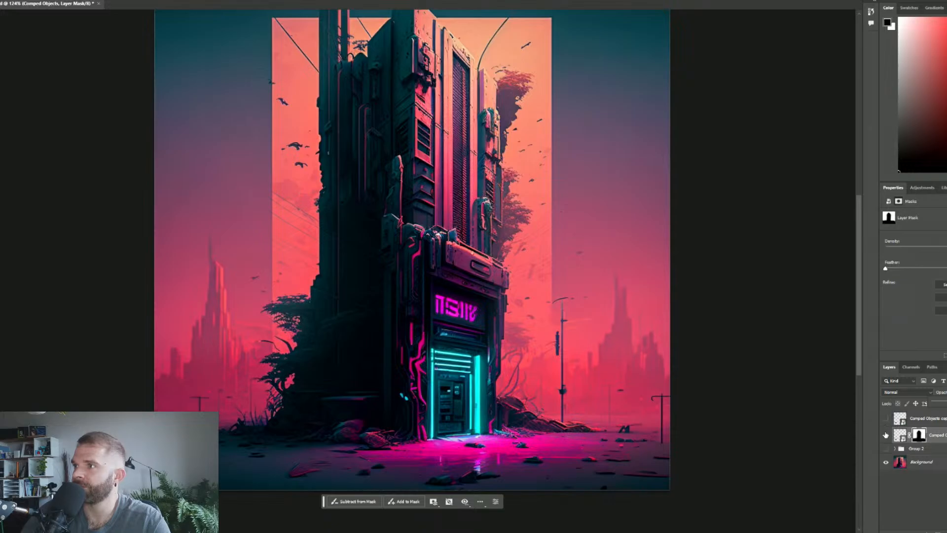
left_click(886, 436)
left_click(886, 435)
left_click(886, 435)
left_click(886, 436)
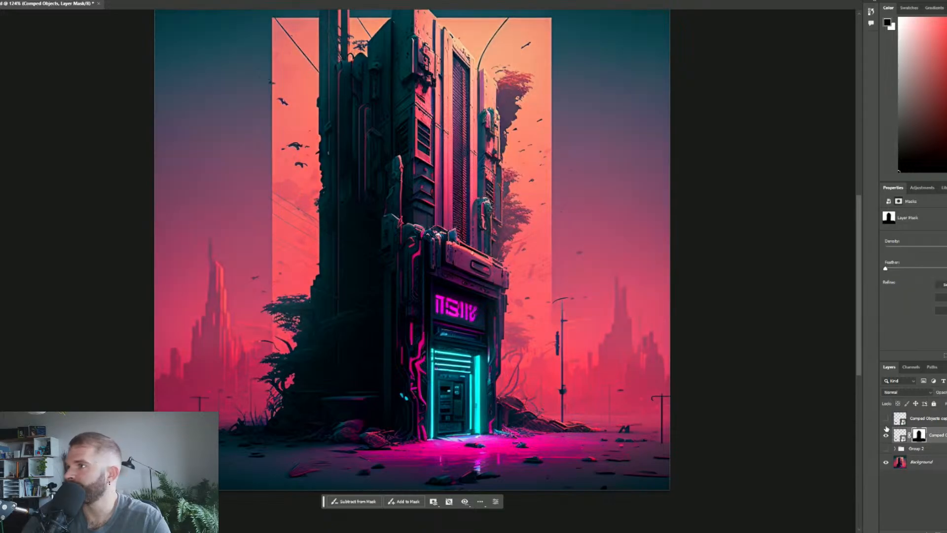
Show the Comped Objects copy and give it an inverted duplicate of the mask from the layer below.
left_click(886, 425)
left_click(887, 425)
left_click(886, 425)
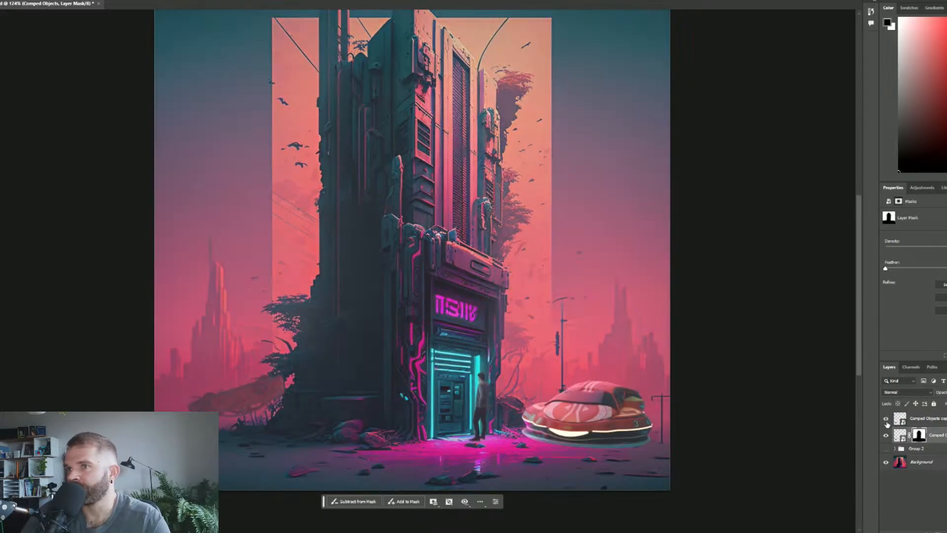
left_click(933, 418)
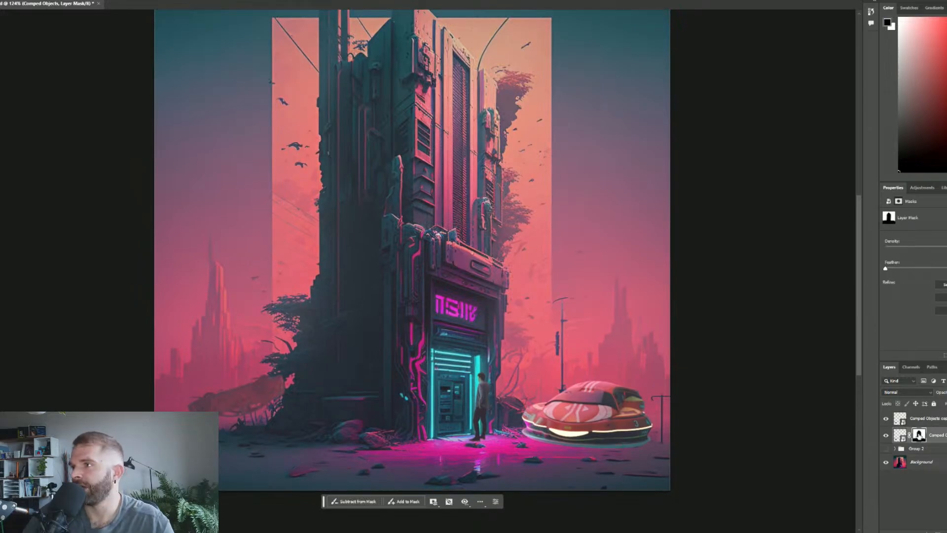
left_click_drag(919, 434, 919, 418)
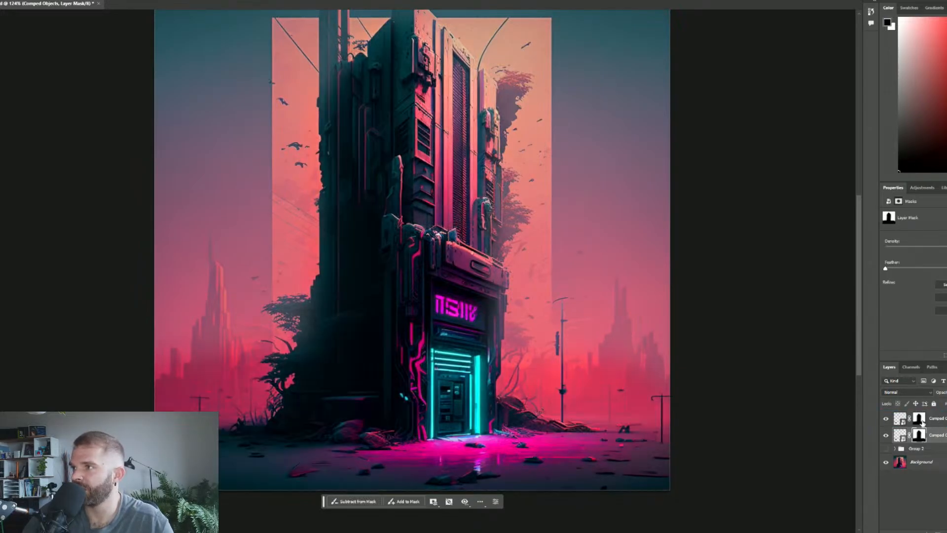
left_click(918, 418)
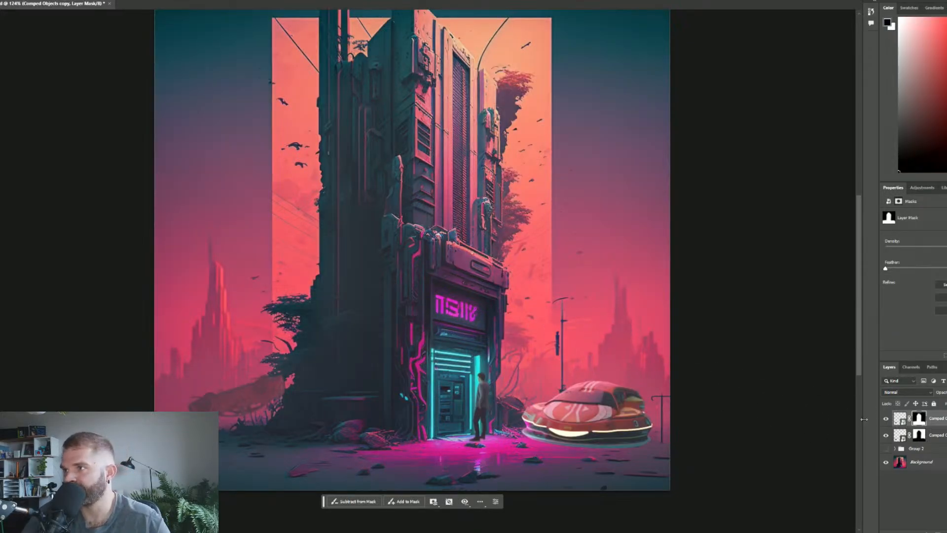
Paint black on the top comped layer's mask so that only the man and the car remain from that layer.
left_click(886, 418)
left_click(886, 420)
left_click(886, 419)
left_click(886, 420)
left_click(886, 420)
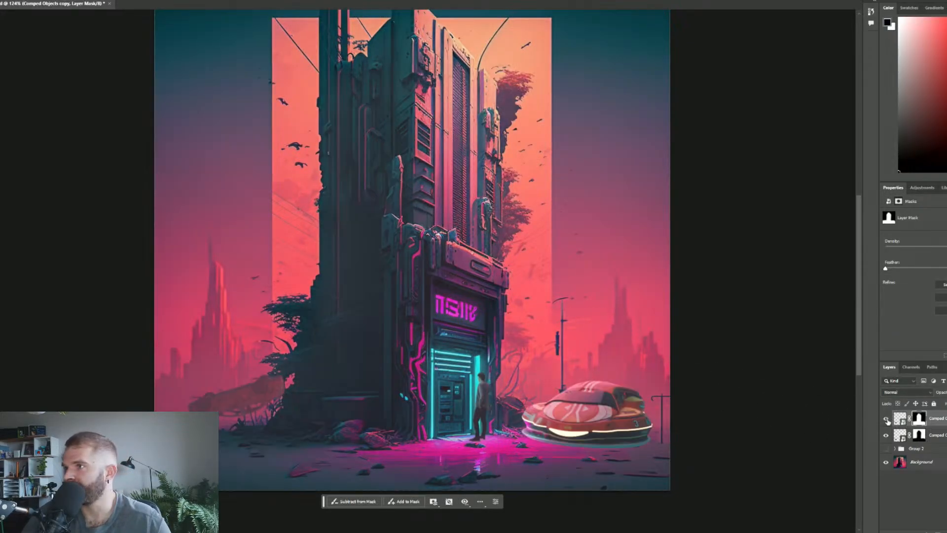
key("x")
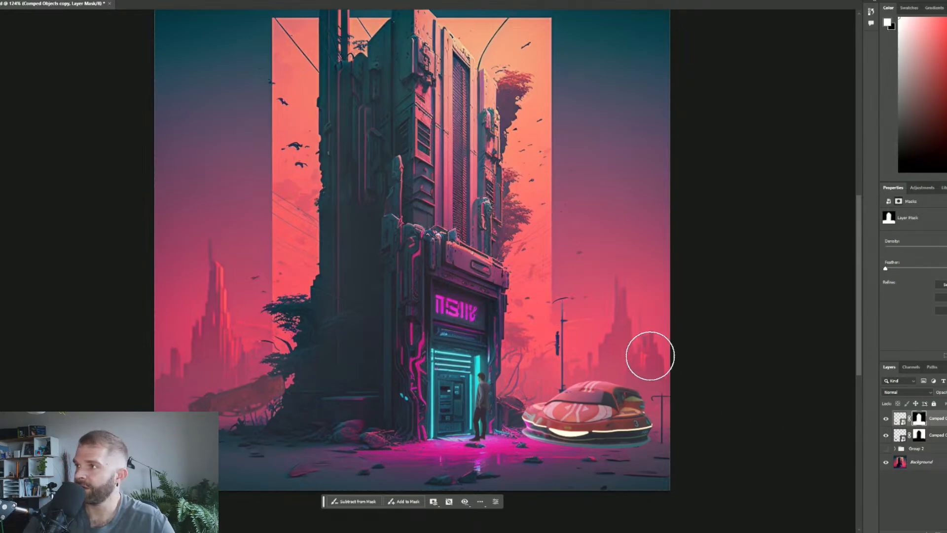
key("x")
mouse_move(410, 197)
left_mouse_down()
mouse_move(416, 132)
mouse_move(333, 101)
mouse_move(291, 36)
left_mouse_up()
mouse_move(263, 124)
left_mouse_down()
mouse_move(240, 186)
mouse_move(341, 221)
mouse_move(572, 227)
mouse_move(555, 260)
mouse_move(439, 323)
mouse_move(220, 351)
mouse_move(155, 315)
mouse_move(318, 315)
mouse_move(309, 353)
mouse_move(204, 444)
mouse_move(155, 412)
mouse_move(359, 370)
mouse_move(343, 414)
mouse_move(259, 492)
mouse_move(261, 480)
mouse_move(206, 509)
mouse_move(341, 408)
mouse_move(294, 504)
mouse_move(393, 367)
mouse_move(371, 477)
mouse_move(429, 360)
mouse_move(407, 486)
mouse_move(424, 385)
mouse_move(423, 458)
mouse_move(439, 505)
mouse_move(526, 500)
left_mouse_up()
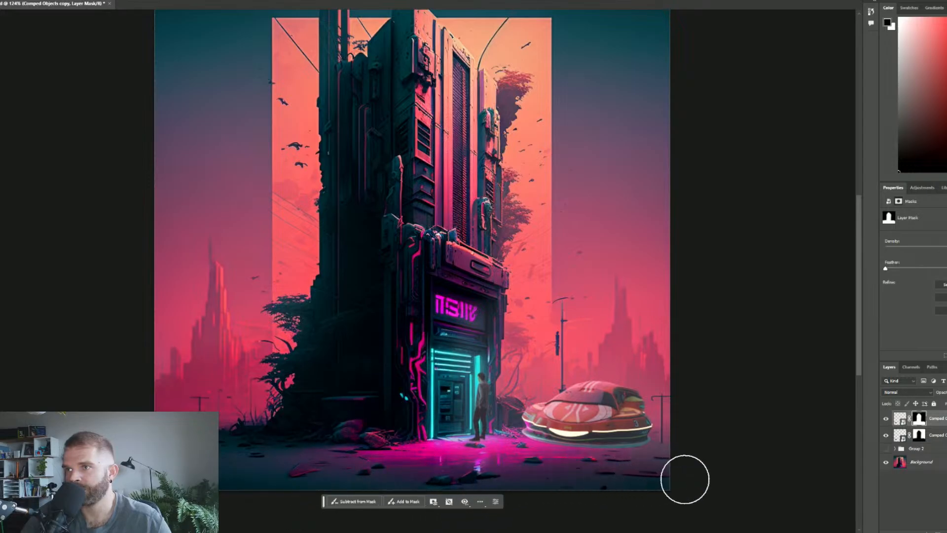
left_click_drag(469, 493, 601, 486)
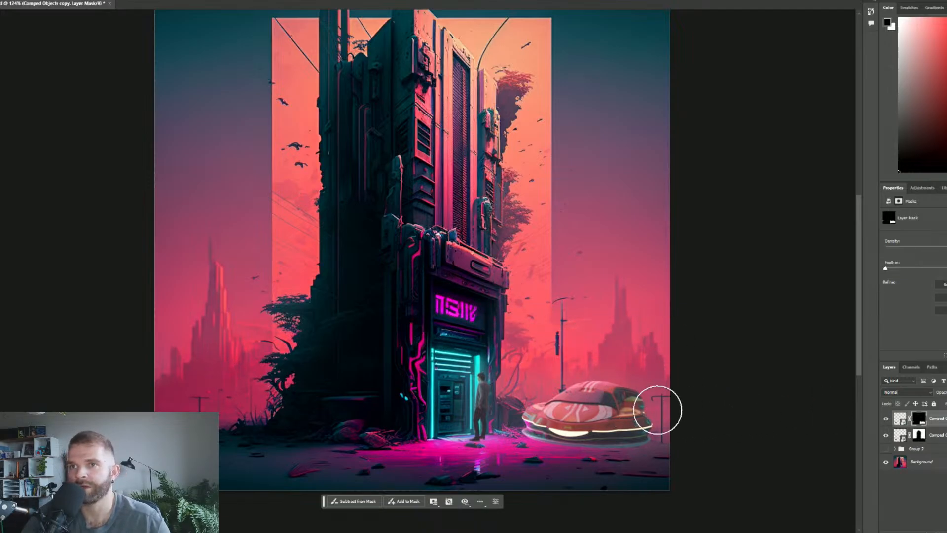
left_click(4, 0)
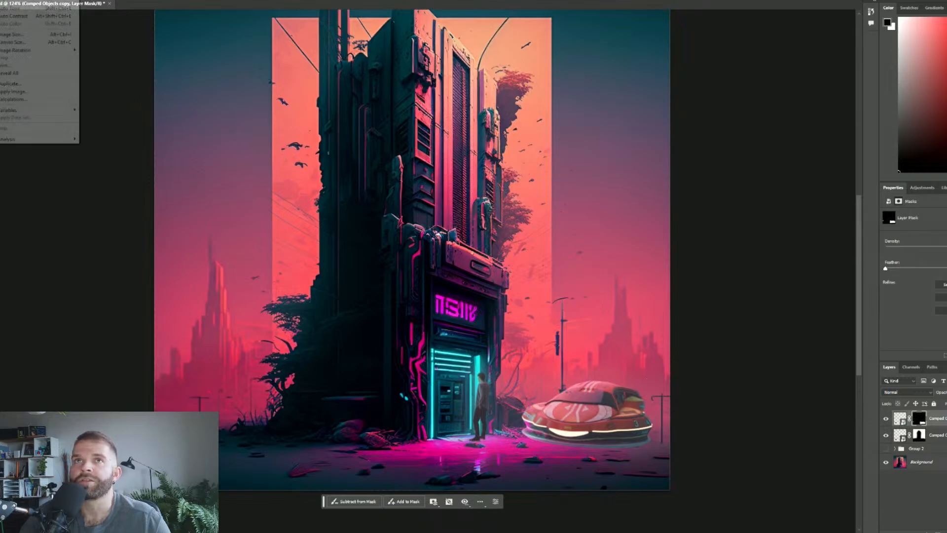
mouse_move(47, 1)
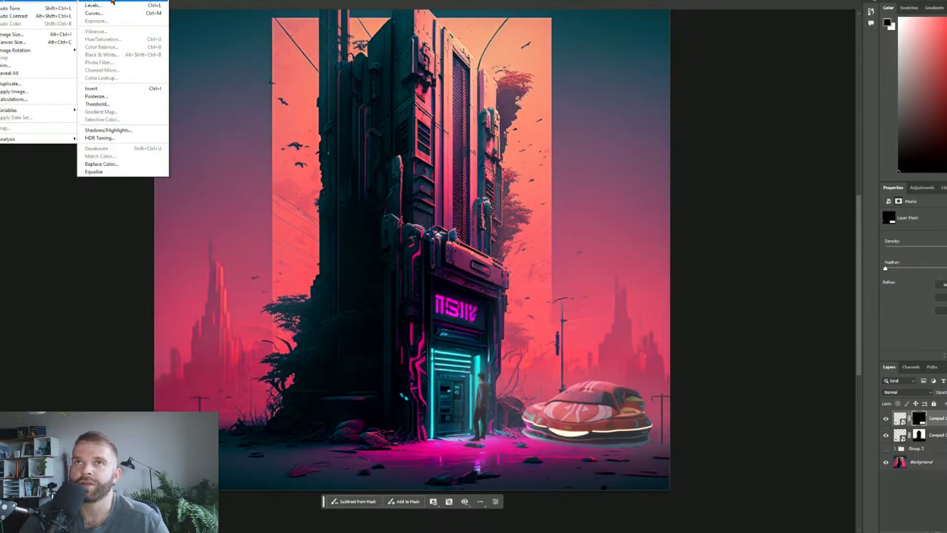
key("Escape")
Group the top comped layer and add a Curves adjustment directly above it inside the group.
left_click(922, 187)
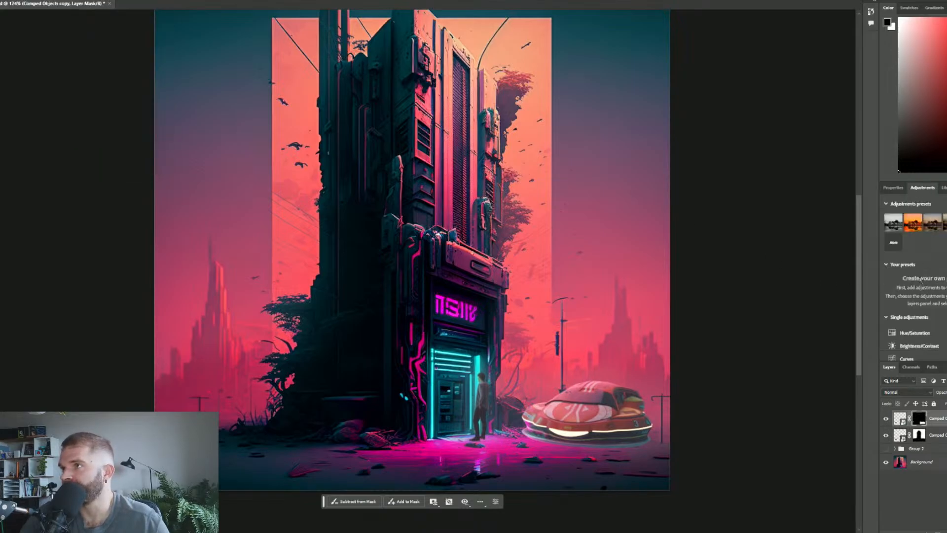
key("ctrl+g")
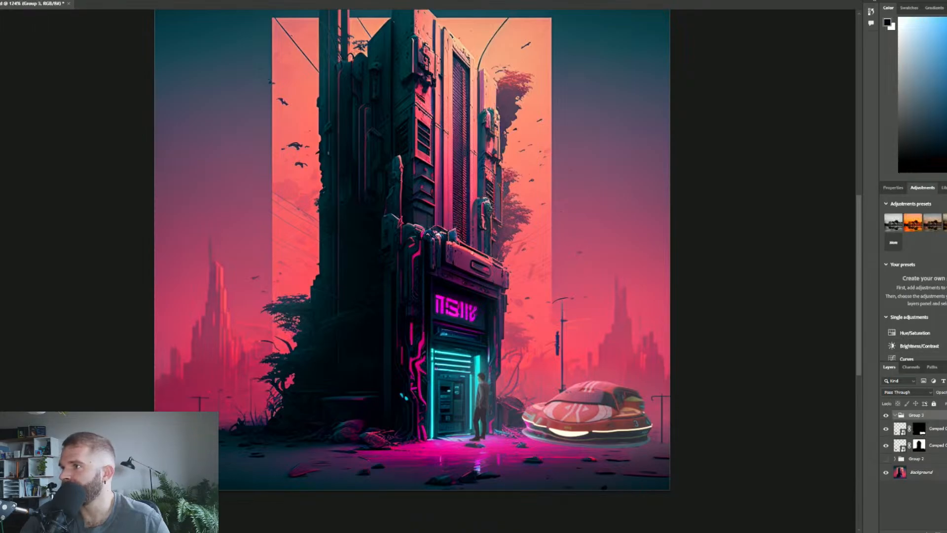
left_click(933, 429)
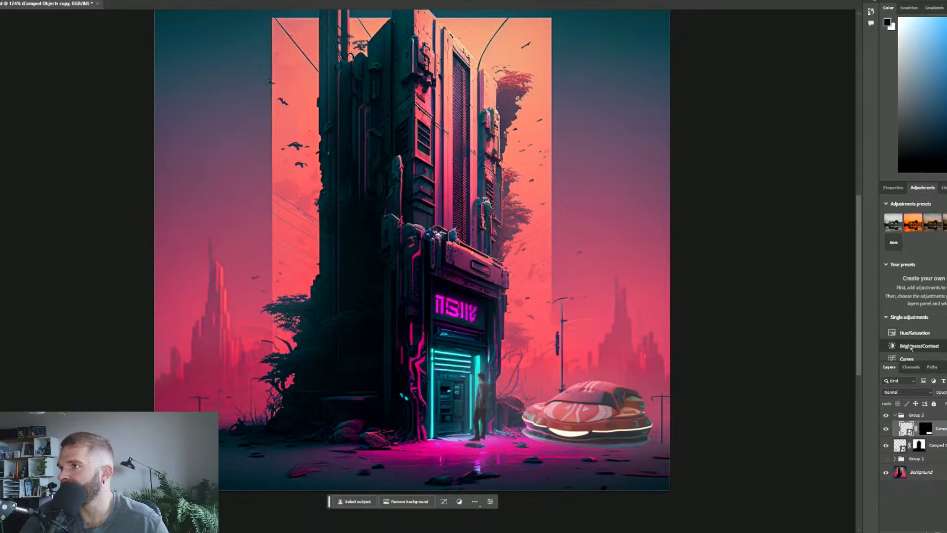
scroll(909, 328, "down", 2)
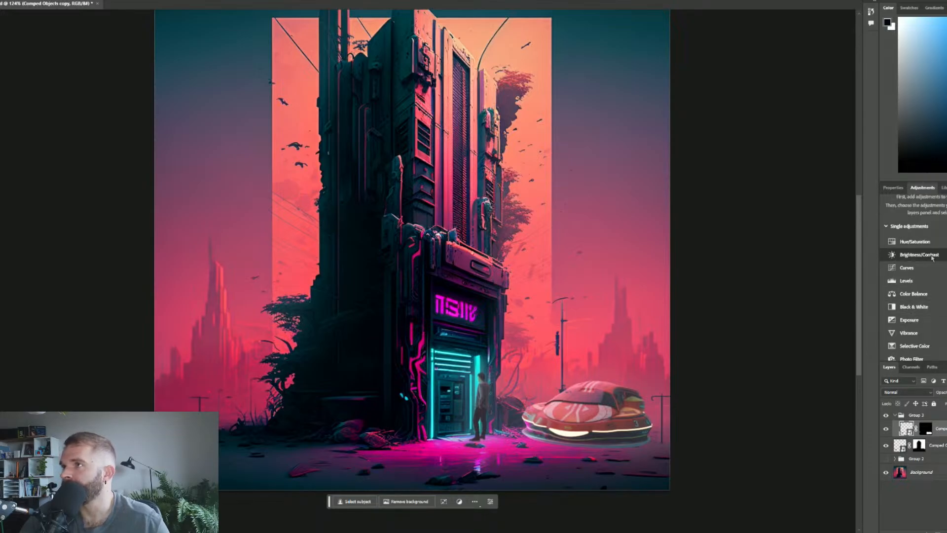
left_click(926, 272)
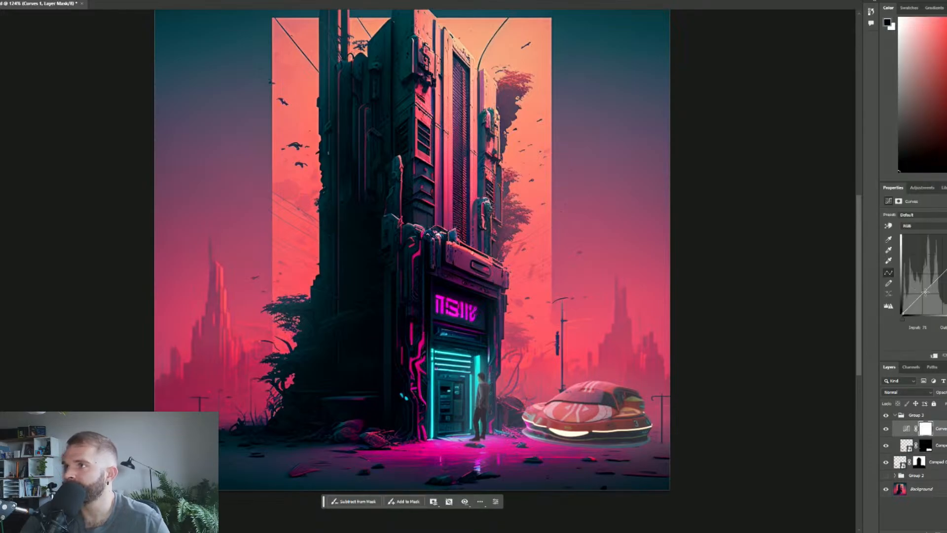
Clip the Curves adjustment to the comped layer and pull its curve down to darken the man and the car.
left_click_drag(925, 292, 922, 293)
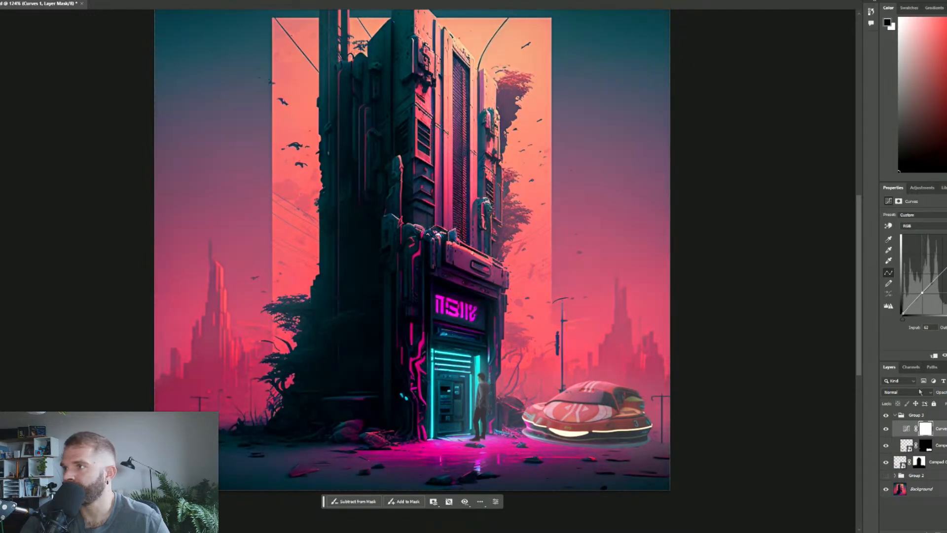
right_click(943, 428)
left_click(939, 271)
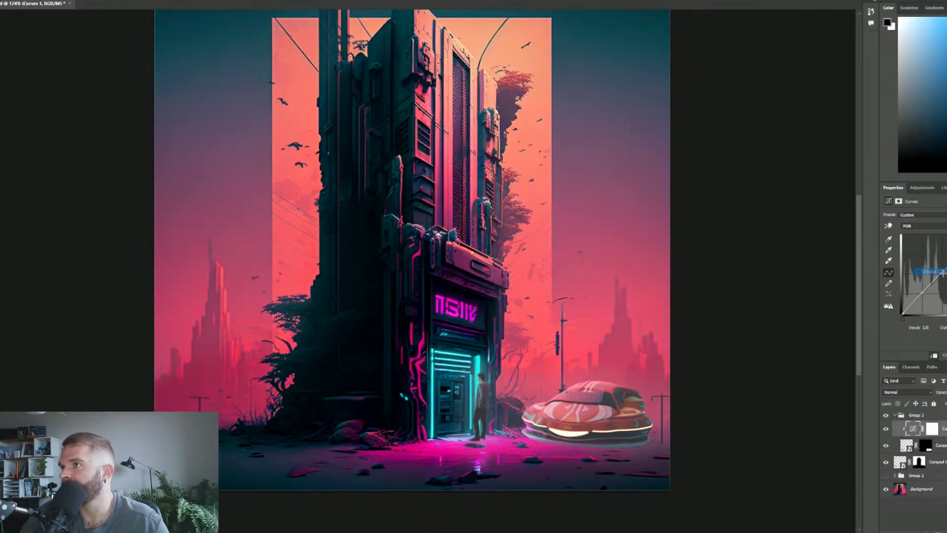
left_click_drag(924, 291, 930, 305)
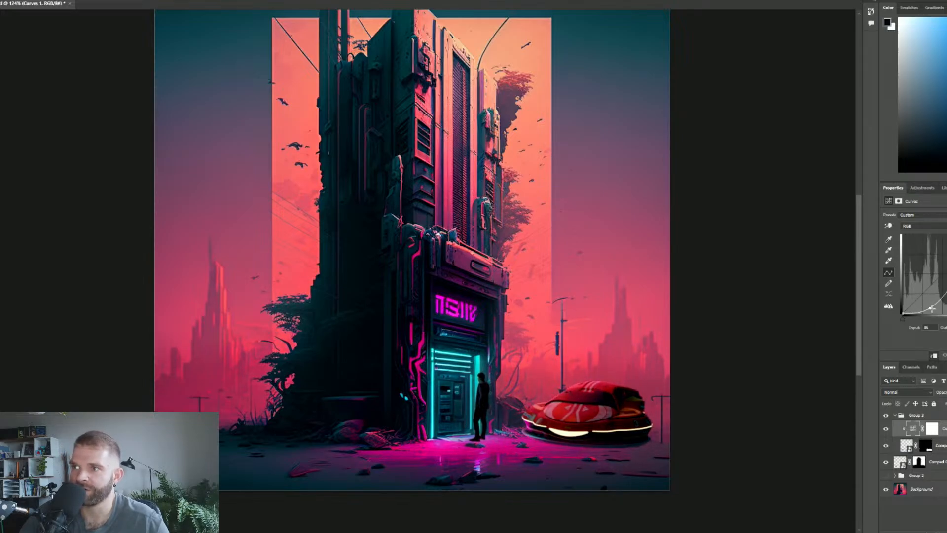
Refine the clipped curve by lowering the shadows further and raising the upper tones for stronger contrast on the car.
scroll(477, 457, "up", 3)
key("b")
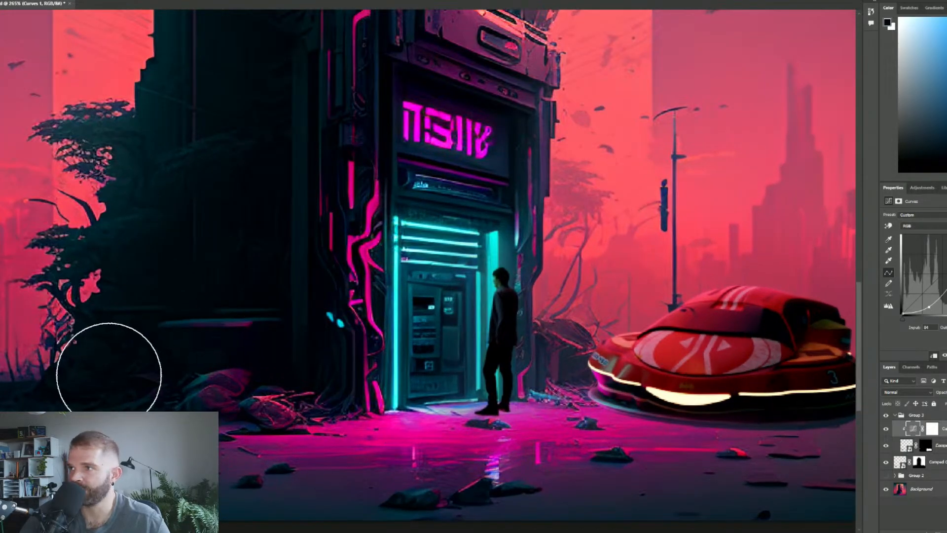
scroll(105, 370, "down", 1)
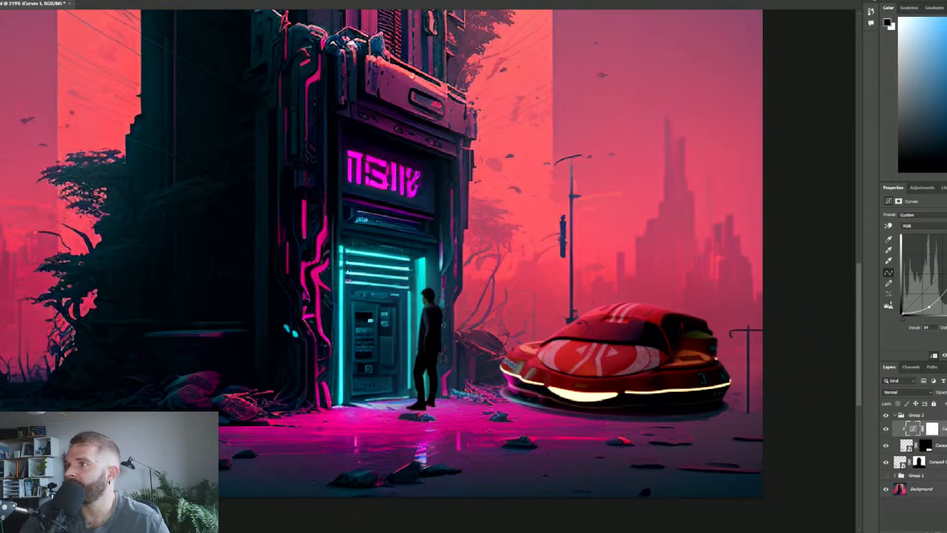
left_click_drag(929, 309, 931, 309)
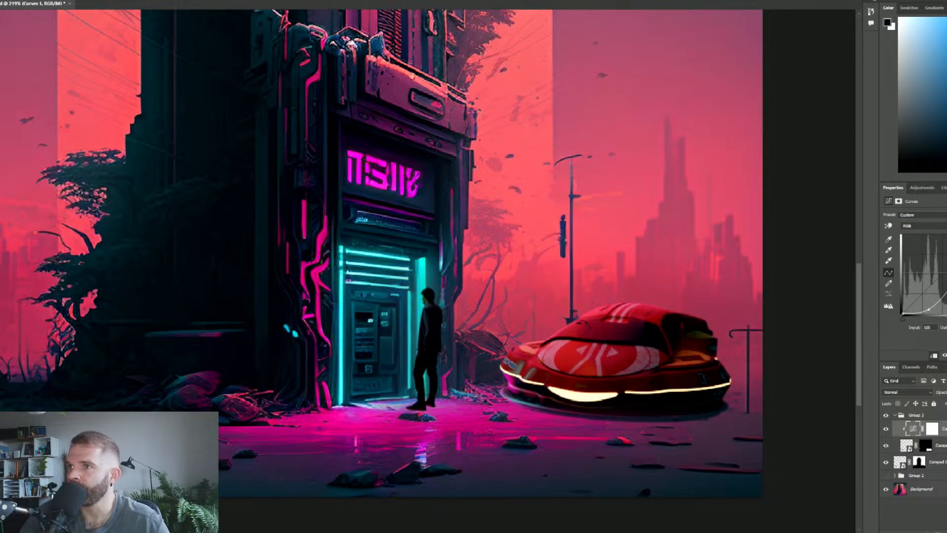
left_click_drag(946, 272, 936, 287)
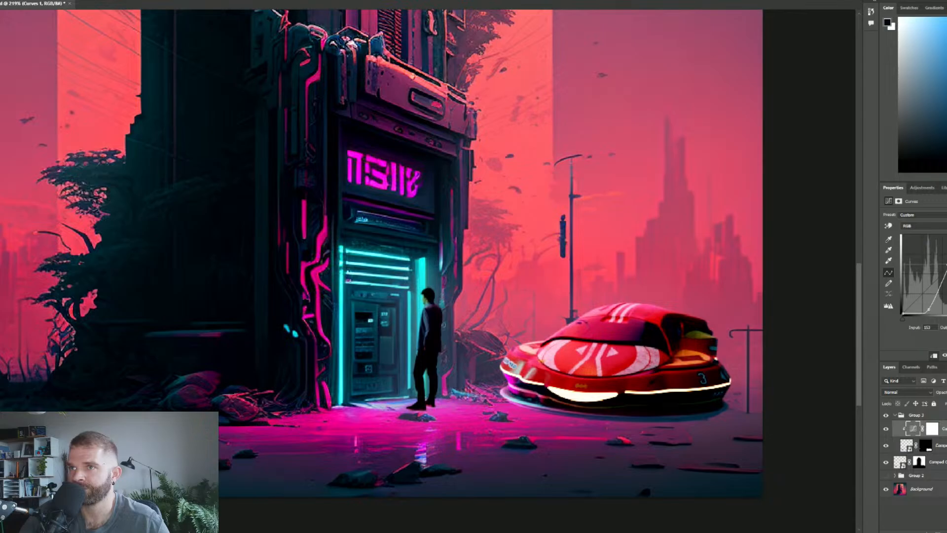
Target the Curves layer's mask and shrink the brush for detailed masking around the man.
scroll(405, 291, "up", 4)
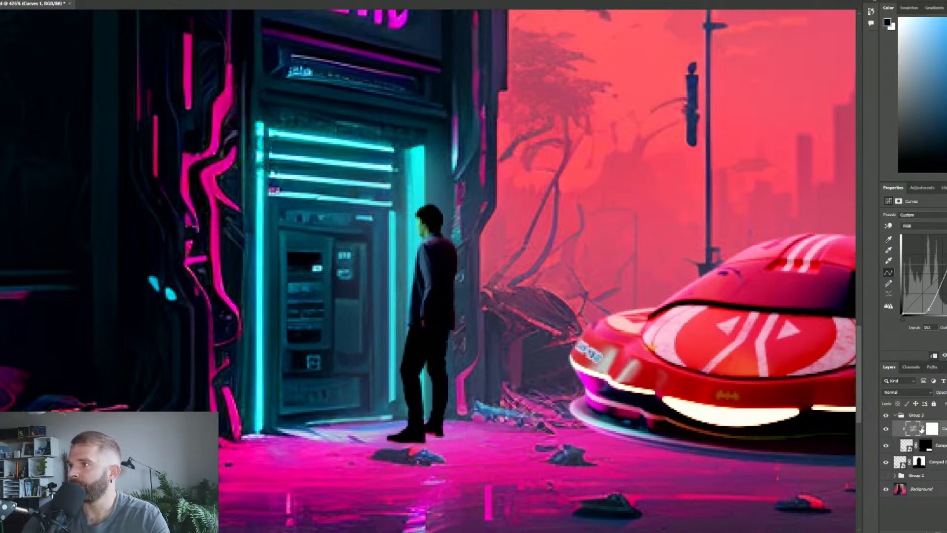
left_click(932, 428)
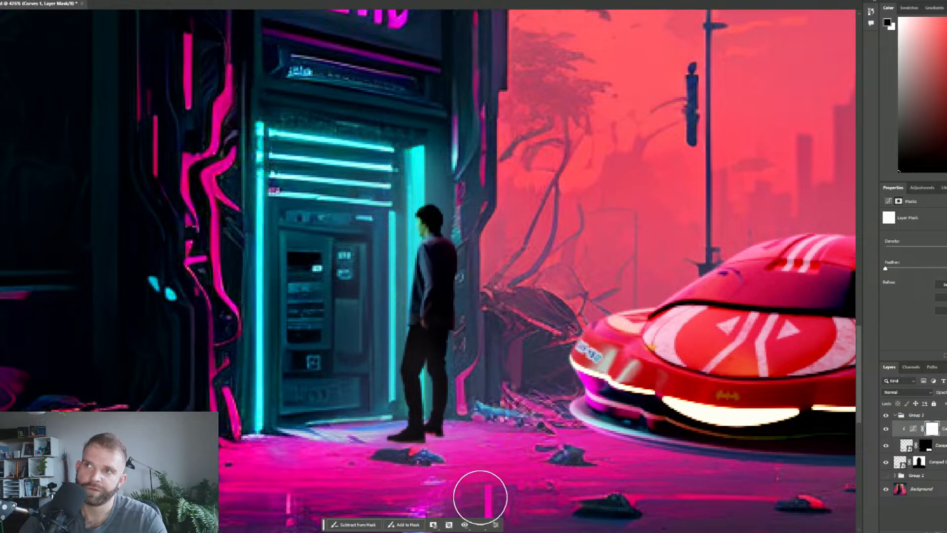
key("bracketleft")
key("bracketleft")
key("bracketleft")
key("bracketleft")
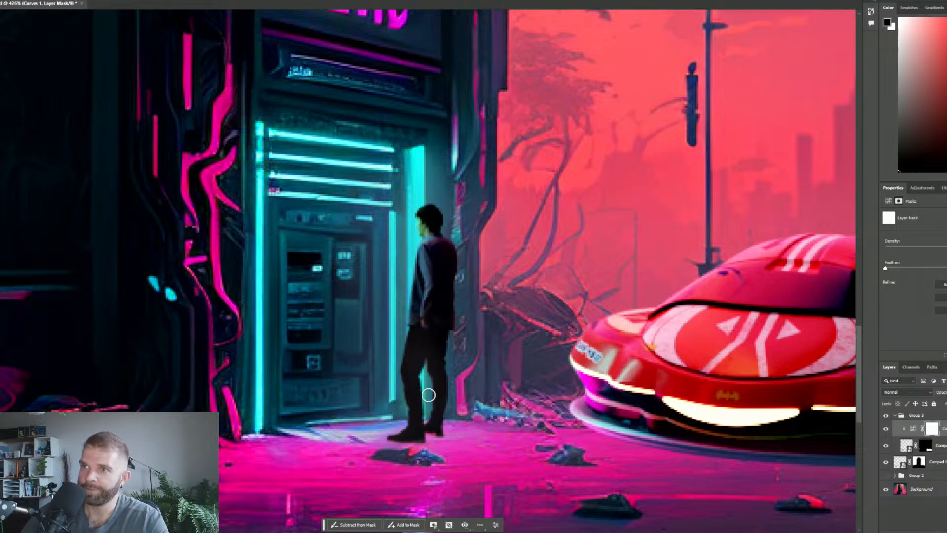
key("x")
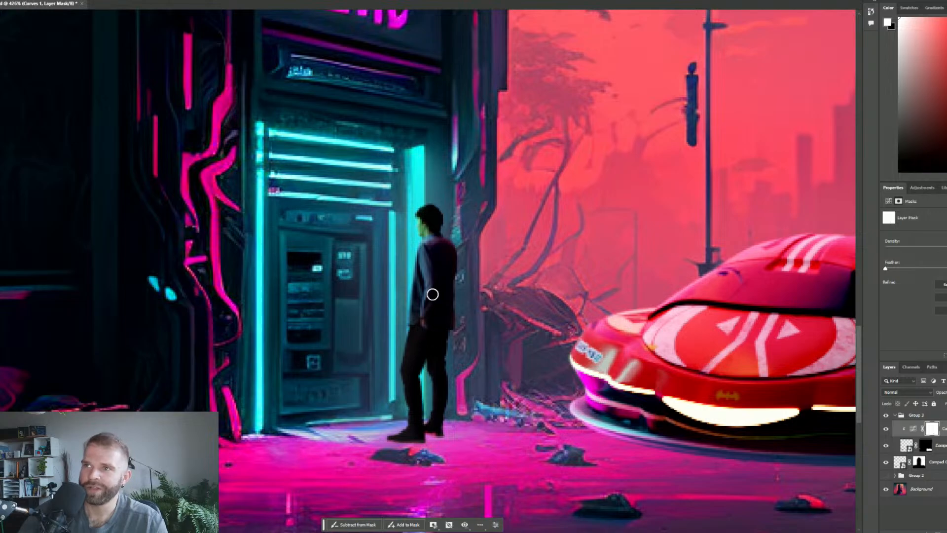
key("x")
scroll(531, 335, "down", 2)
key("x")
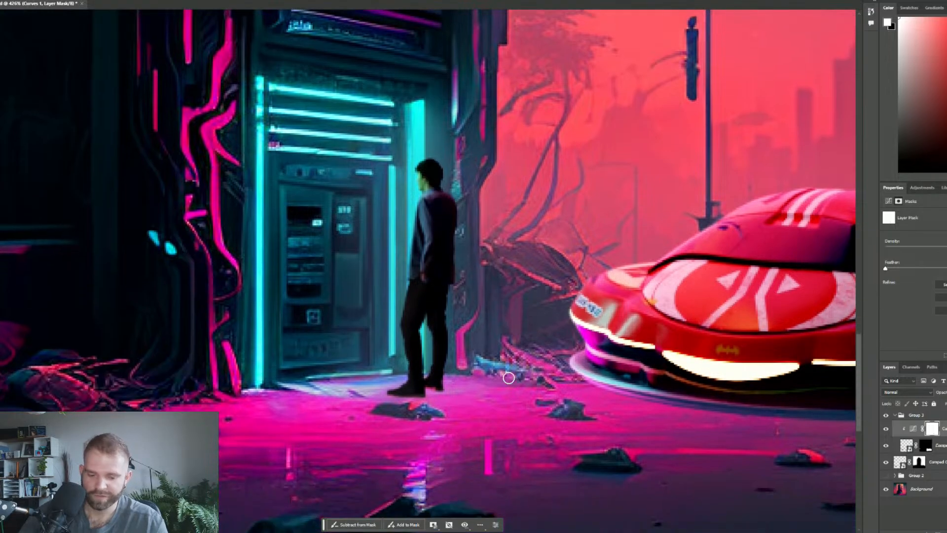
scroll(508, 378, "down", 8)
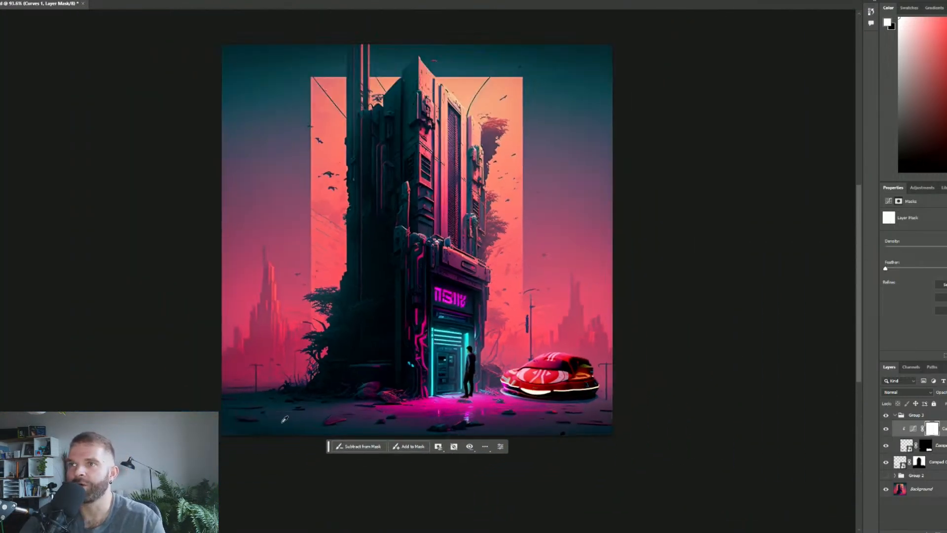
Copy a rectangular area around the man from the comped layer to a new layer and place the copy between him and the car.
scroll(515, 381, "up", 4)
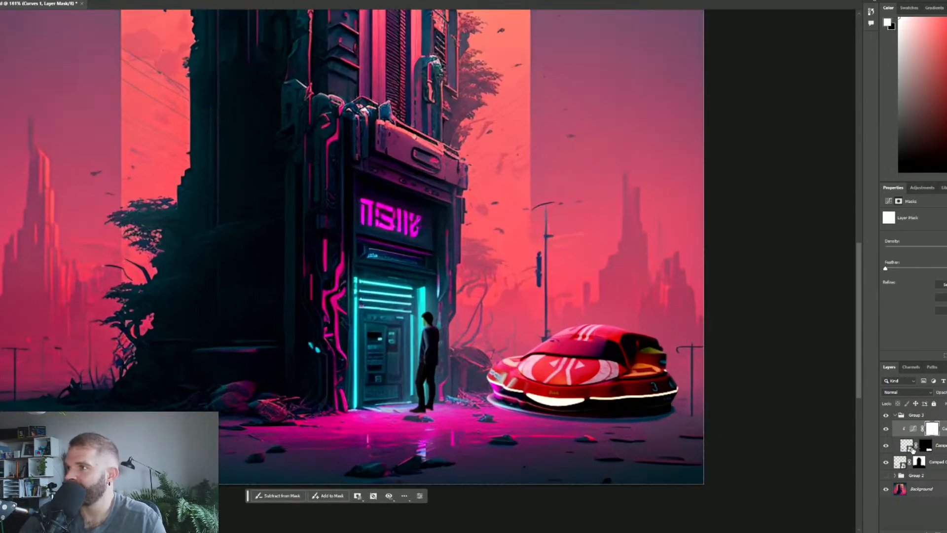
left_click(937, 448)
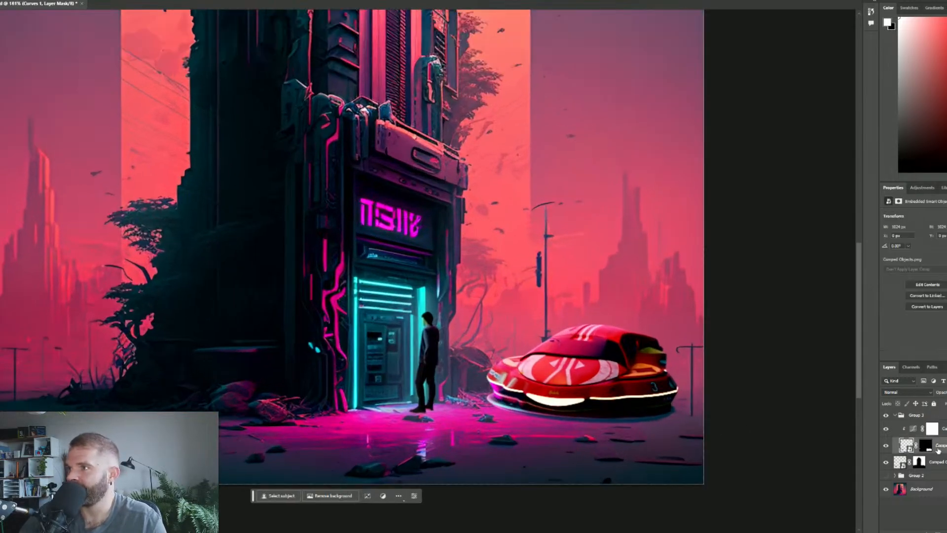
left_click(885, 446)
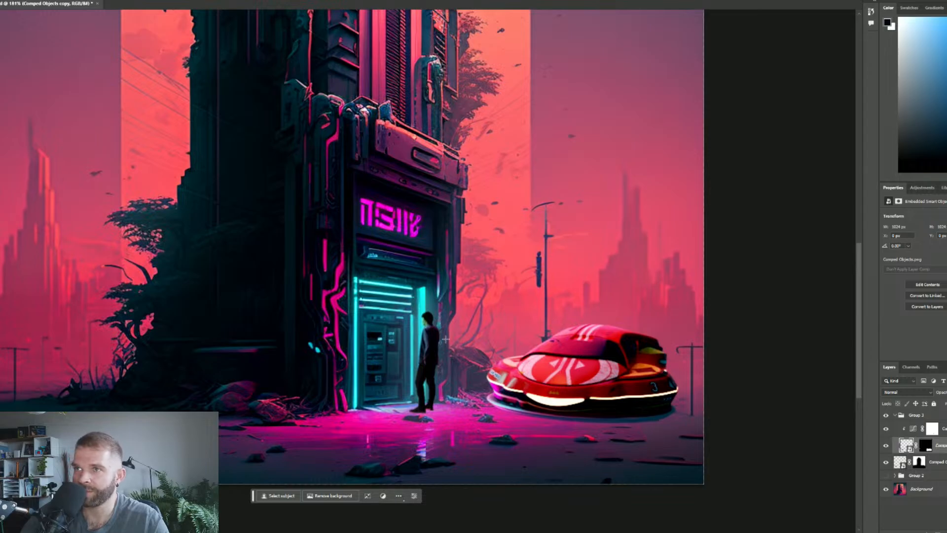
left_click_drag(400, 294, 455, 434)
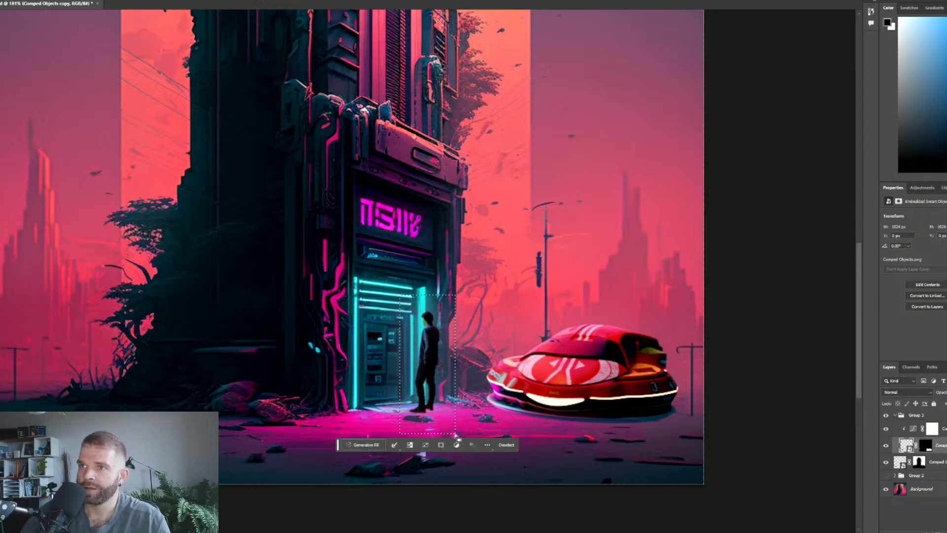
key("ctrl+j")
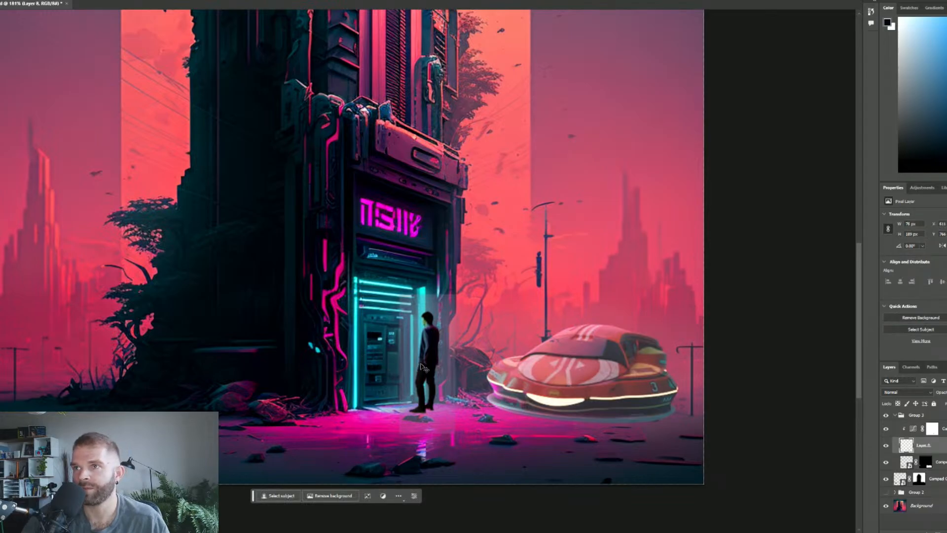
left_click_drag(421, 367, 466, 345)
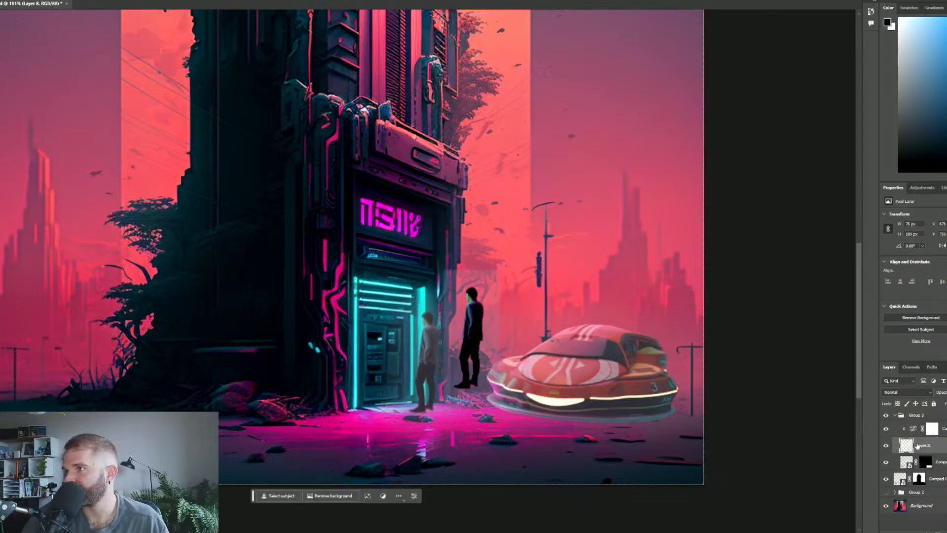
Restack the copied man's layer above the Curves adjustment and clip Curves to the comped layer again.
left_click_drag(918, 445, 930, 423)
right_click(941, 446)
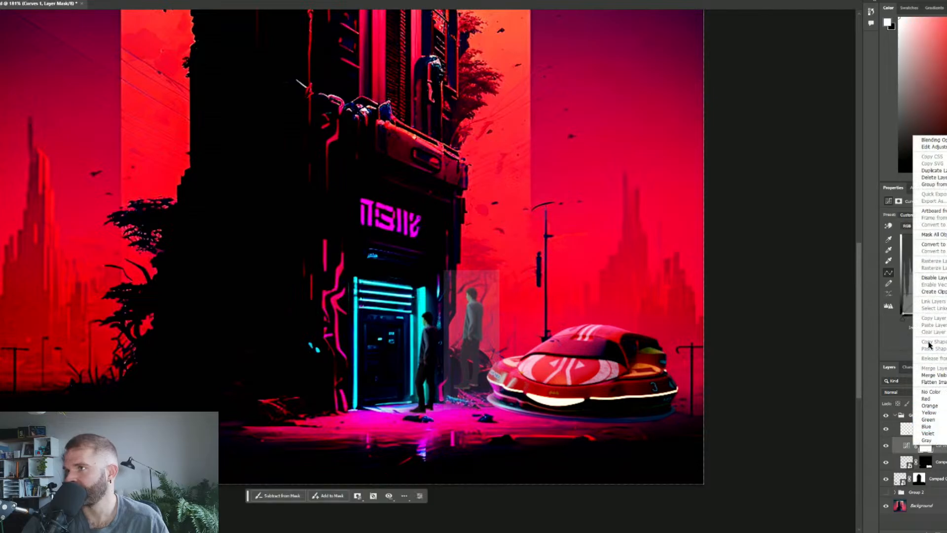
left_click(932, 291)
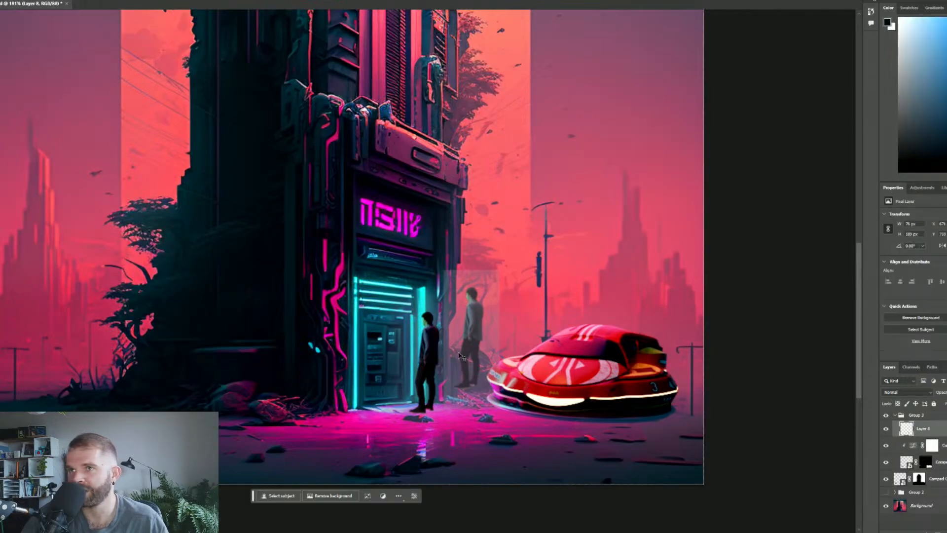
Move the copied man onto the dark left side of the building and use Levels to turn him into a white silhouette.
left_click_drag(460, 355, 201, 329)
left_click(2, 0)
mouse_move(49, 1)
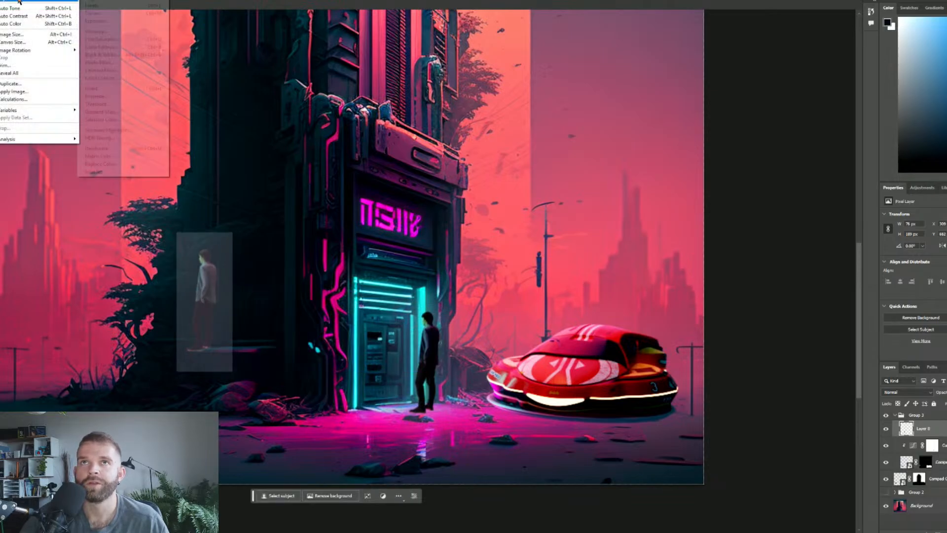
left_click(99, 5)
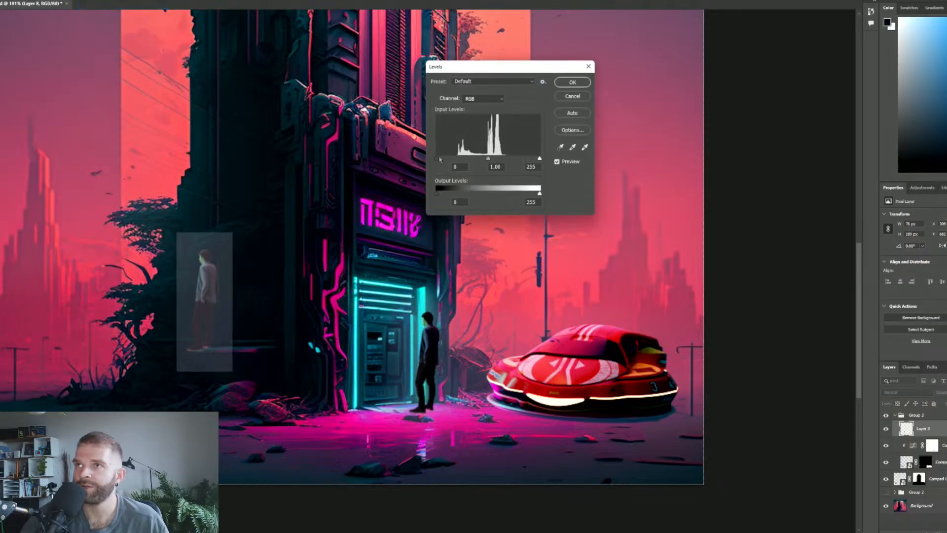
left_click_drag(440, 158, 472, 159)
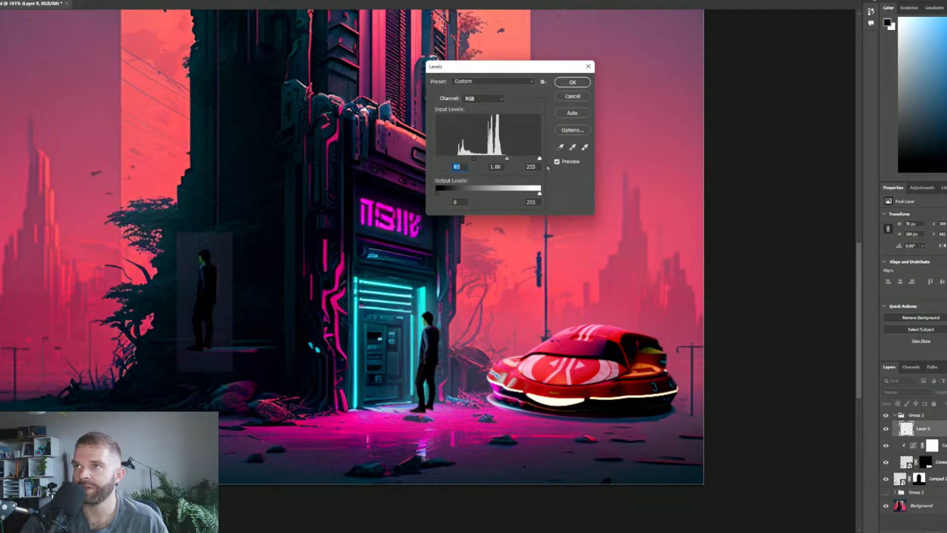
left_click_drag(540, 158, 439, 159)
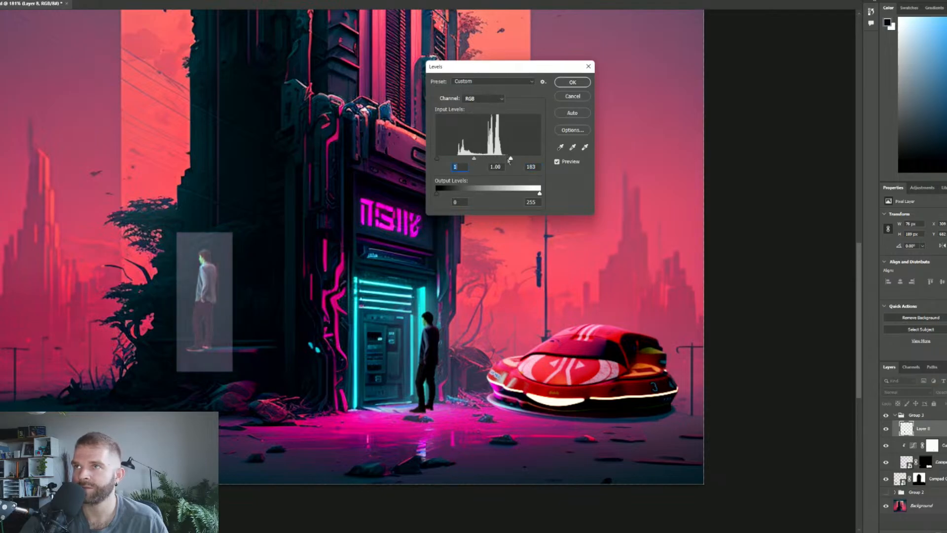
left_click_drag(509, 160, 437, 167)
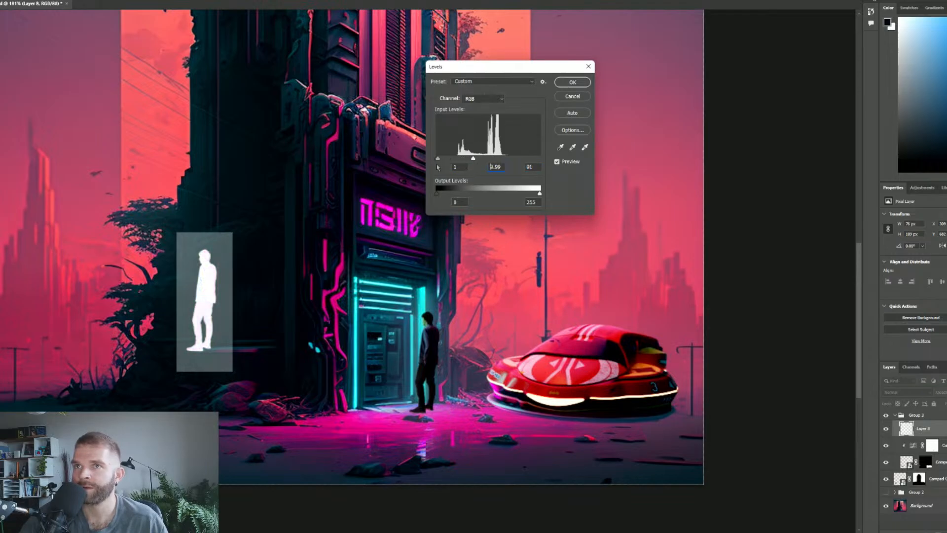
left_click(570, 96)
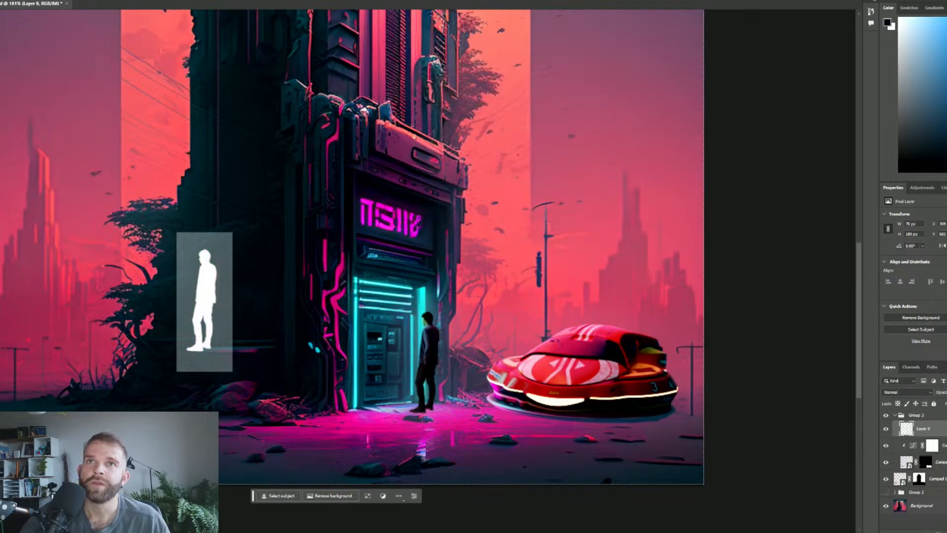
Select the grey backdrop around the white silhouette and between its legs with the Magic Wand and delete it.
right_click(1, 45)
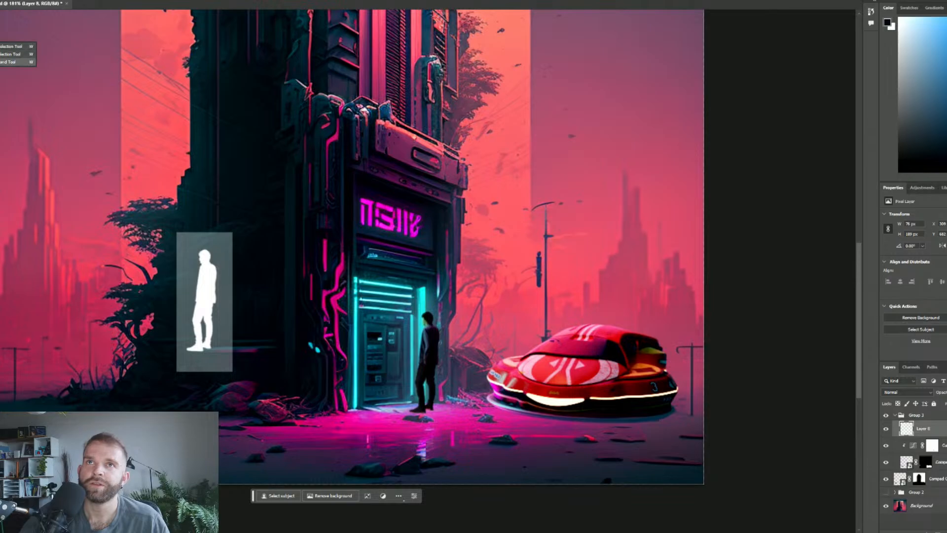
left_click(15, 62)
left_click(193, 270)
left_click(194, 270)
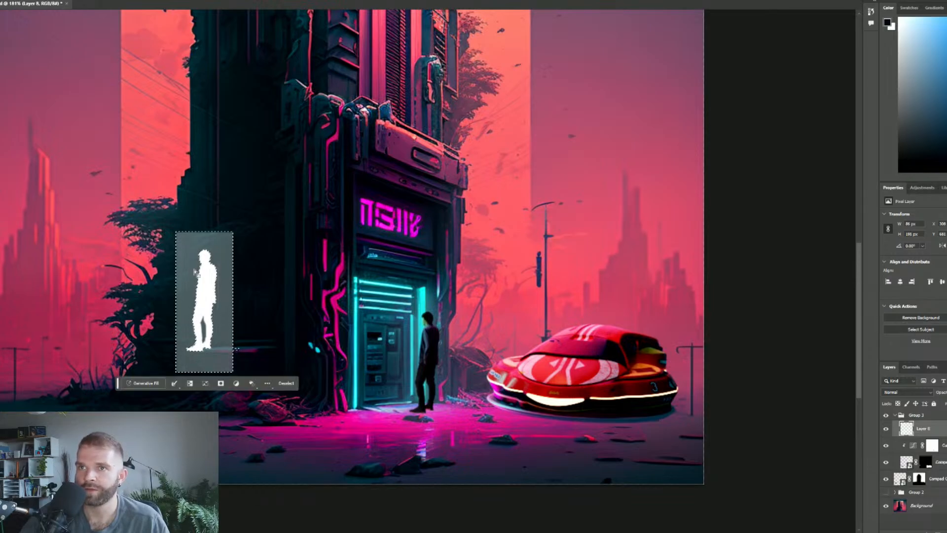
key("Delete")
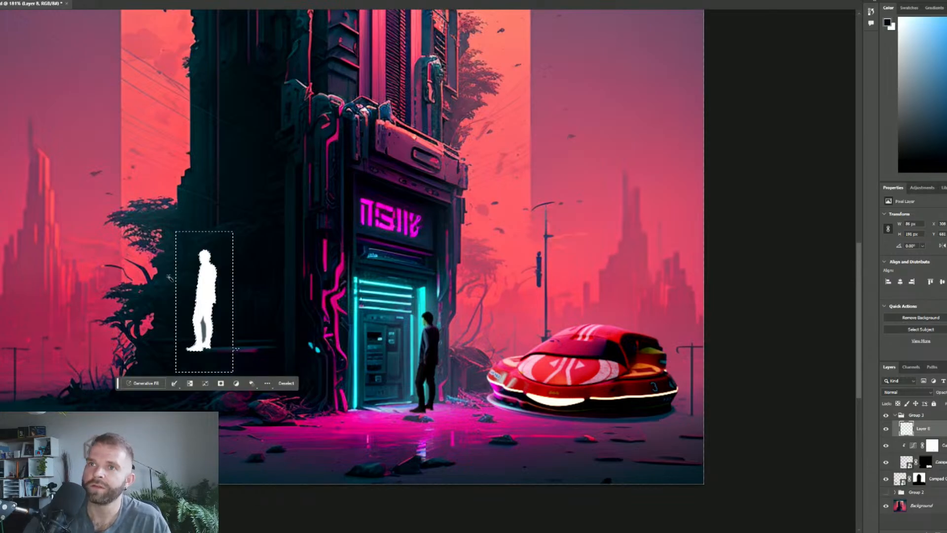
left_click(204, 325)
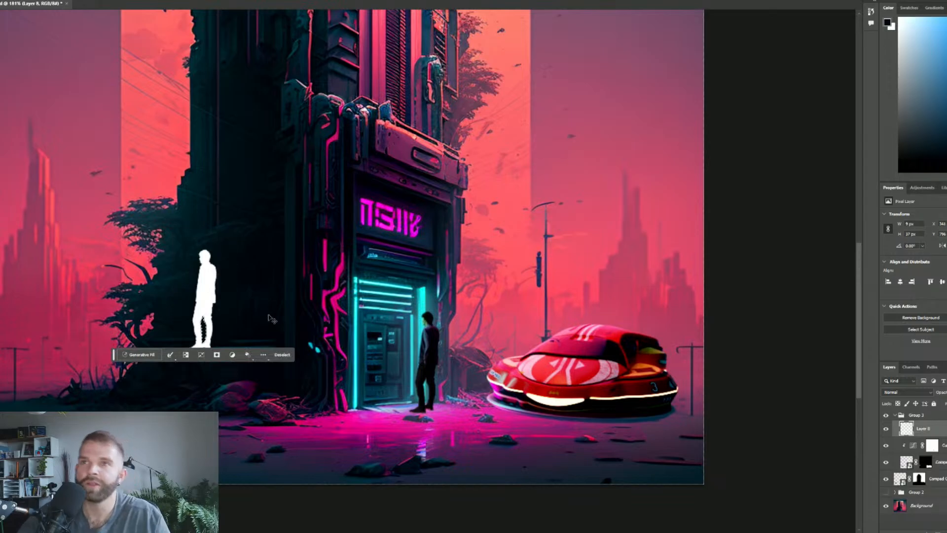
key("ctrl+BackSpace")
Deselect, invert the white silhouette to black, and place it exactly over the man at the doorway.
key("ctrl+d")
key("ctrl+i")
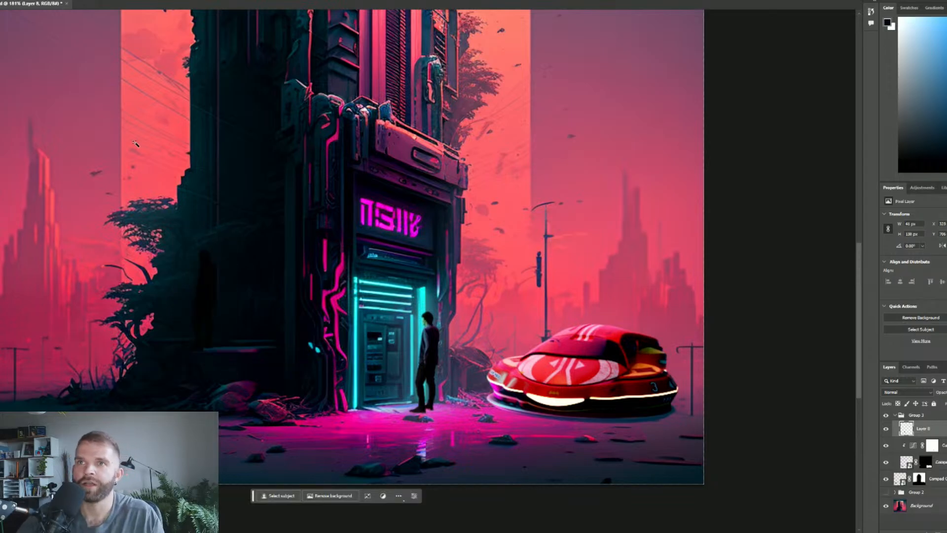
left_click_drag(208, 307, 434, 369)
Transform the black silhouette into a flattened cast shadow running from the man's feet across the ground toward the lower right.
key("ctrl+t")
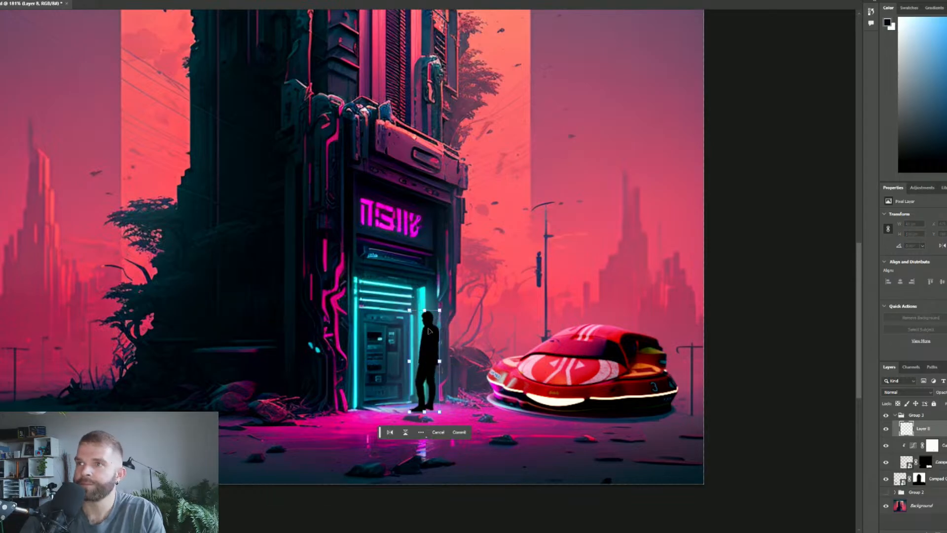
right_click(428, 348)
left_click(467, 388)
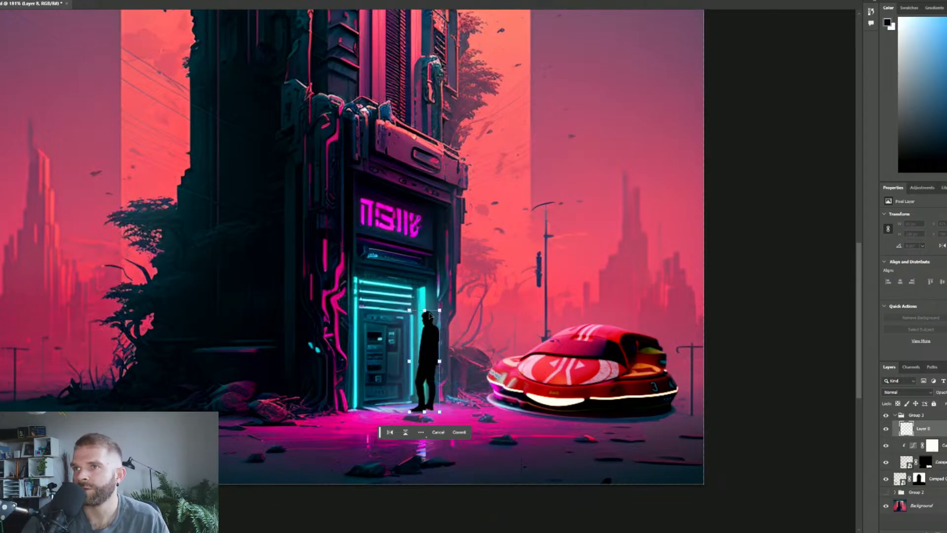
left_click_drag(424, 311, 464, 433)
key("Return")
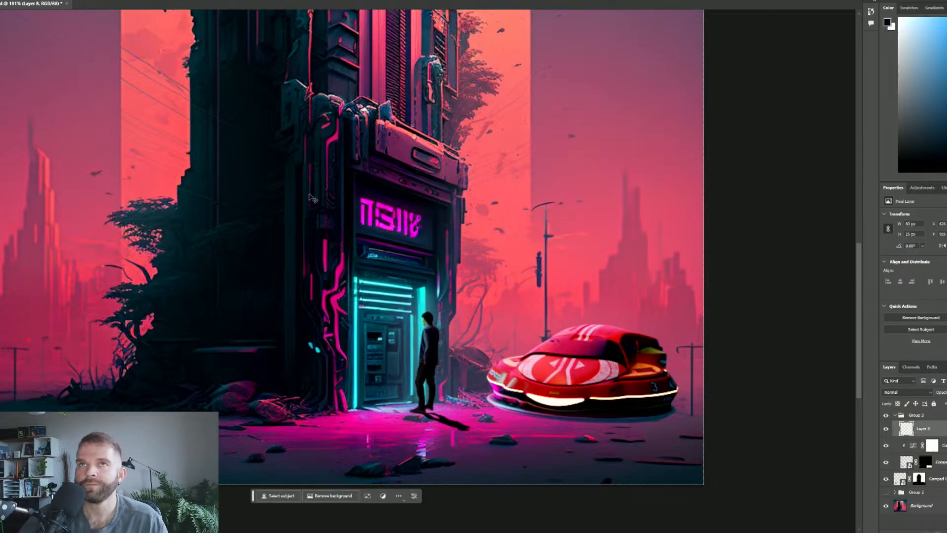
left_click(65, 1)
mouse_move(106, 76)
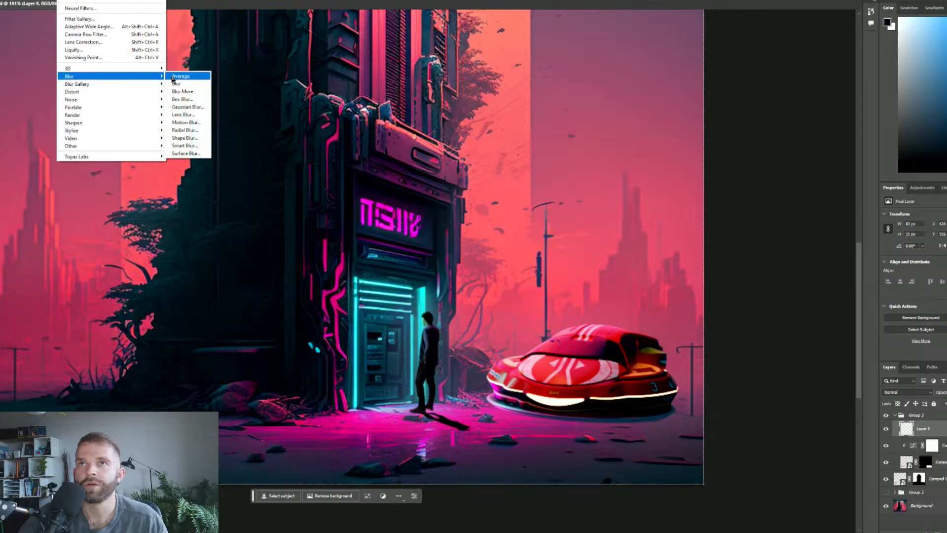
left_click(186, 108)
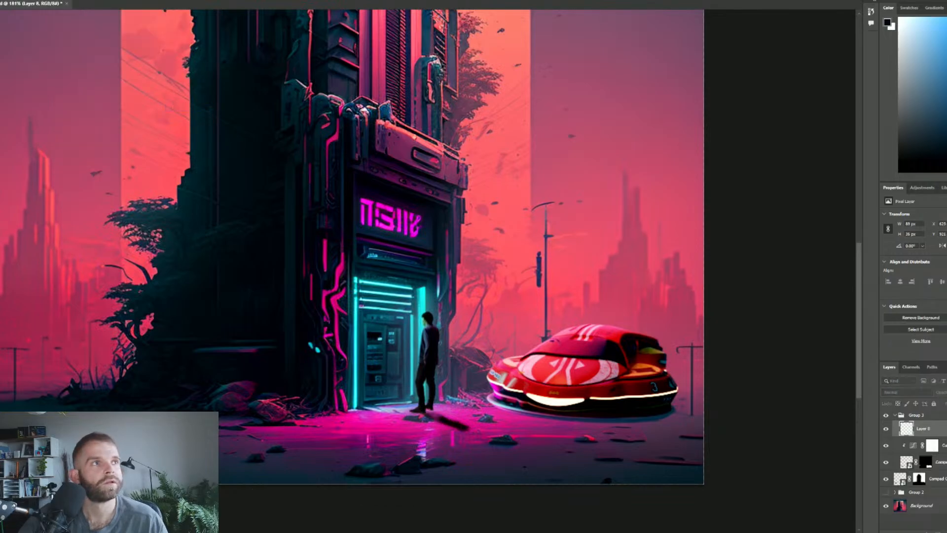
key("ctrl+alt+f")
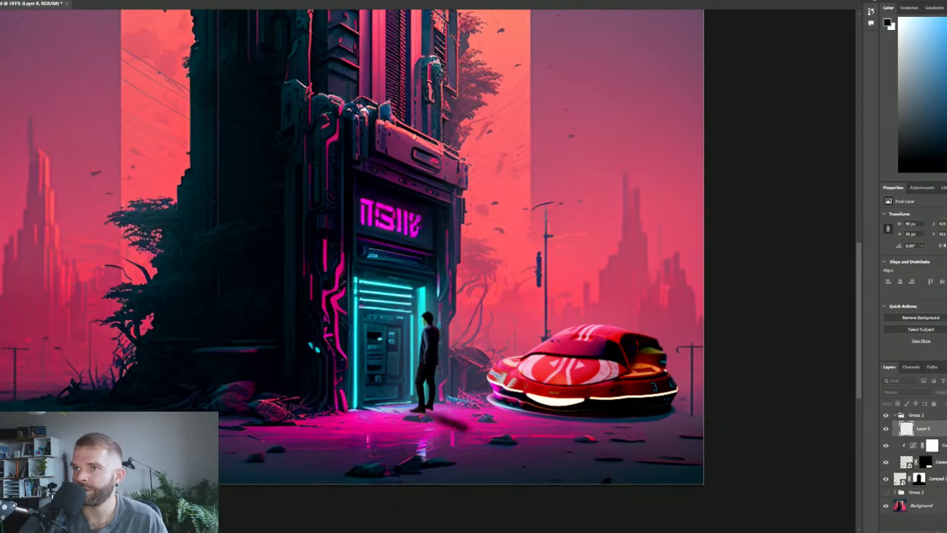
key("ctrl+z")
key("ctrl+z")
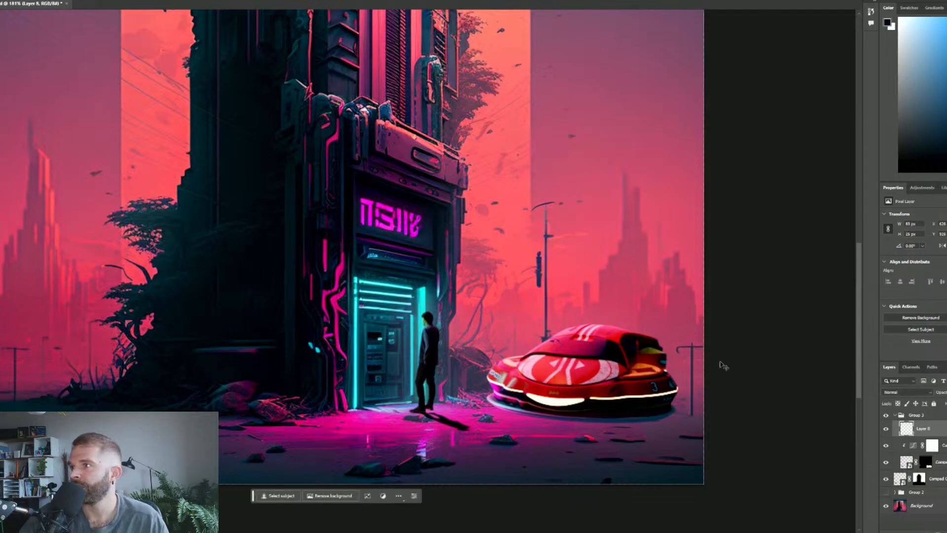
key("ctrl+v")
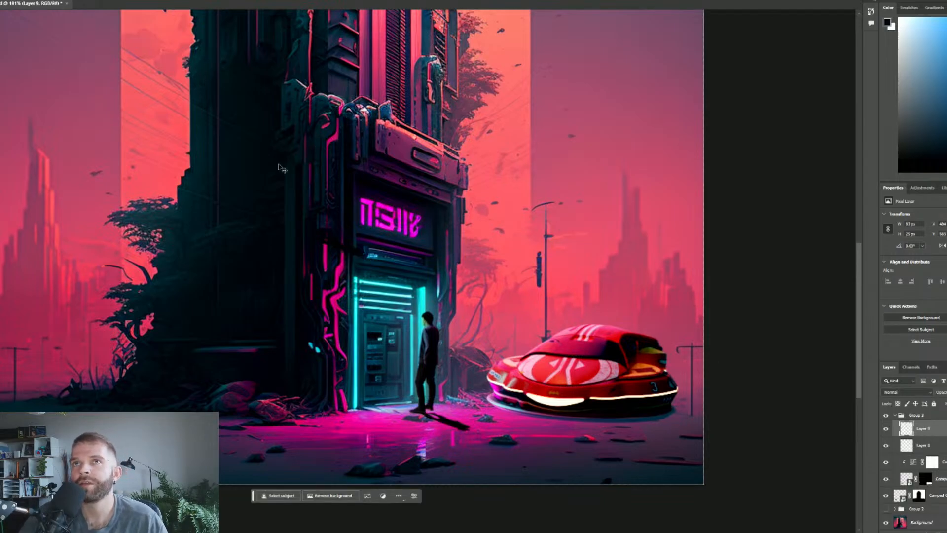
left_click(49, 0)
mouse_move(65, 0)
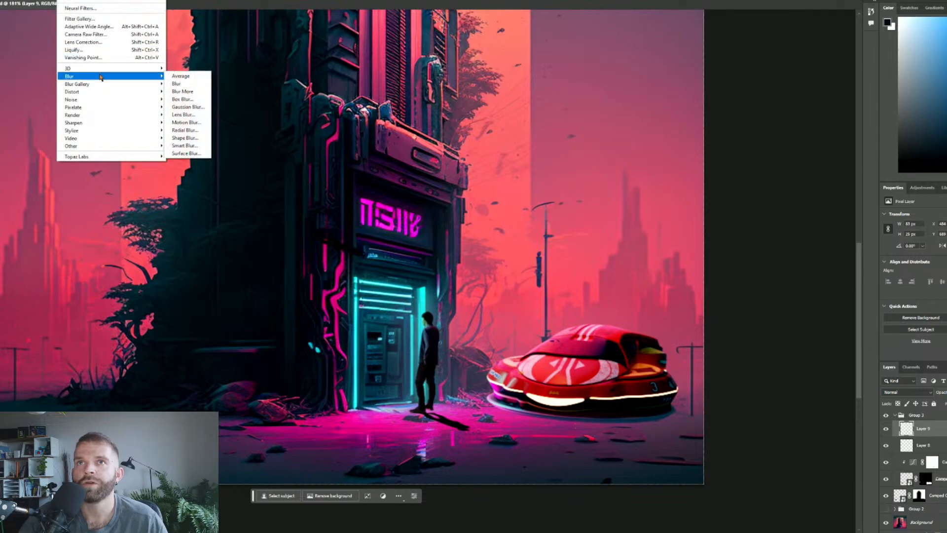
left_click(188, 93)
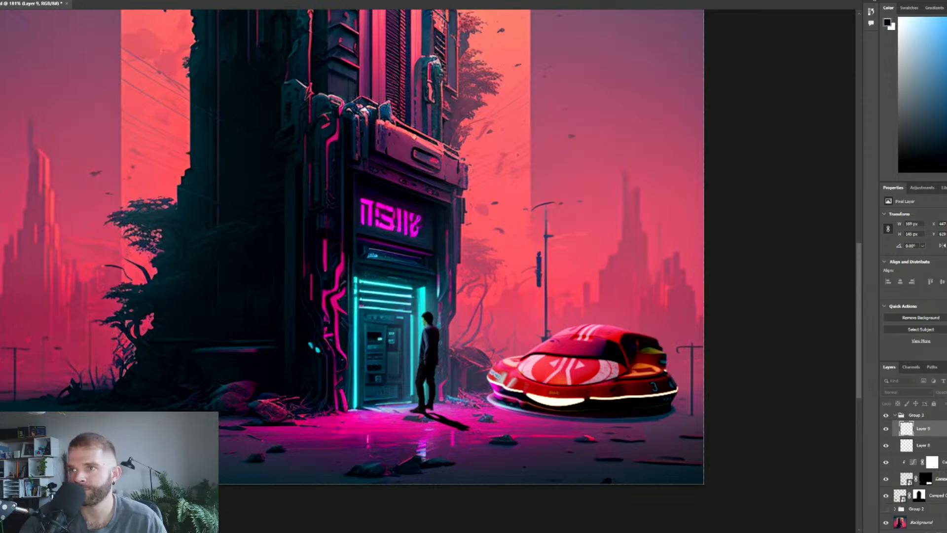
left_click(568, 242)
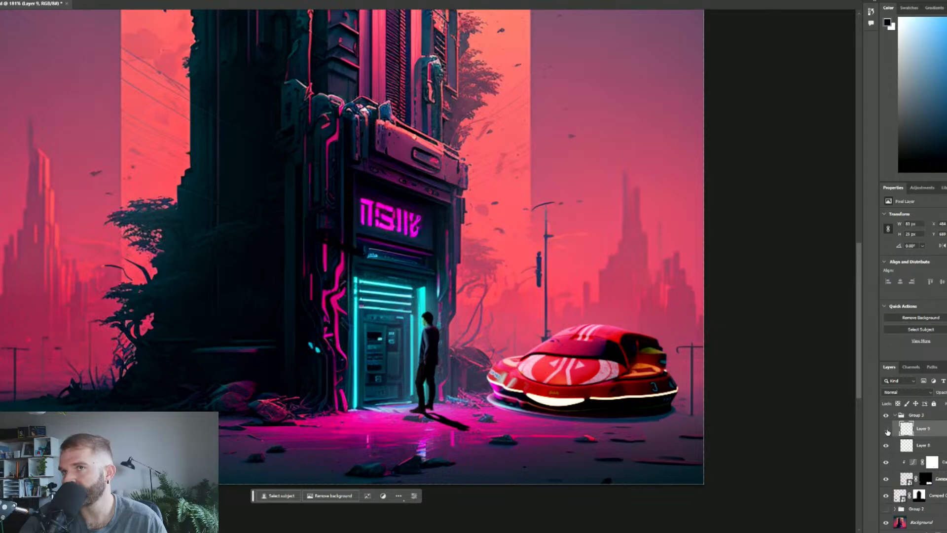
key("ctrl+comma")
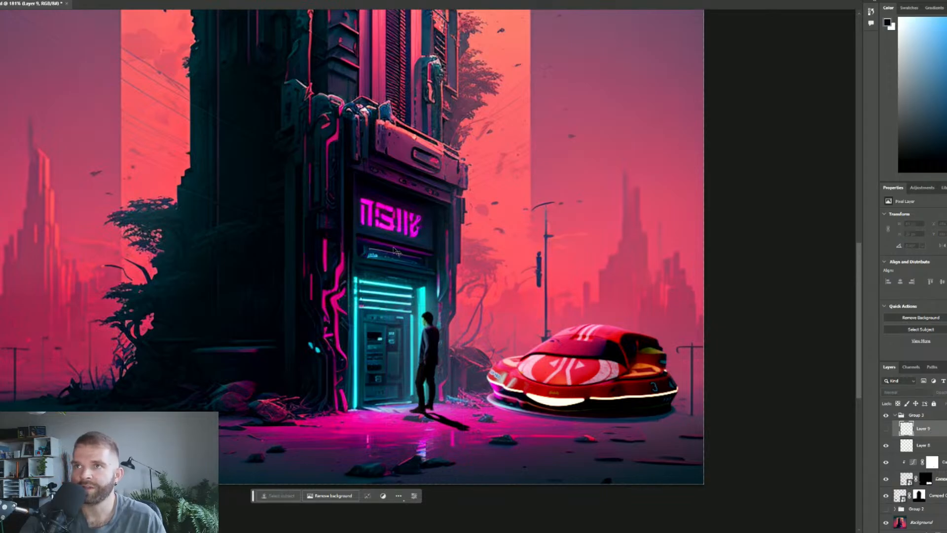
Duplicate the man's cast shadow to a new layer and soften the copy with Gaussian Blur.
key("ctrl+j")
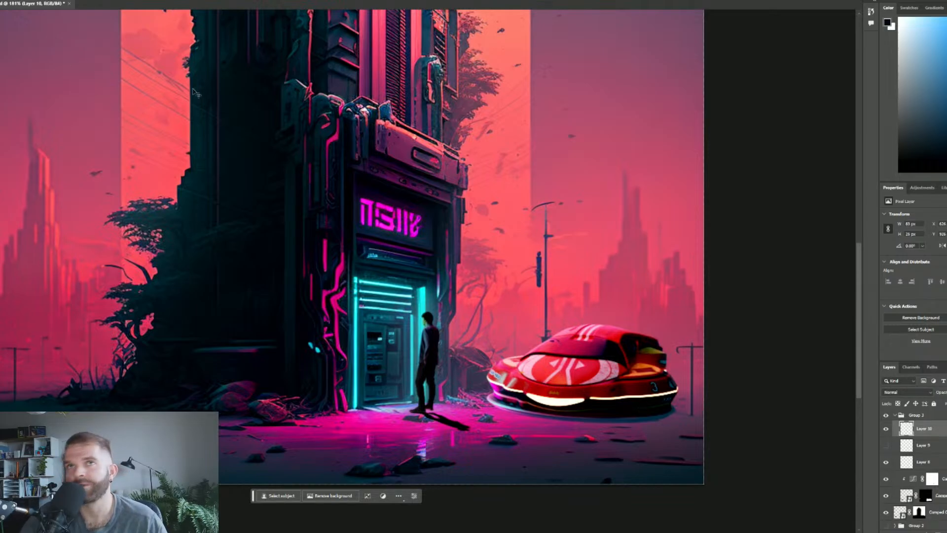
key("alt+t")
mouse_move(147, 78)
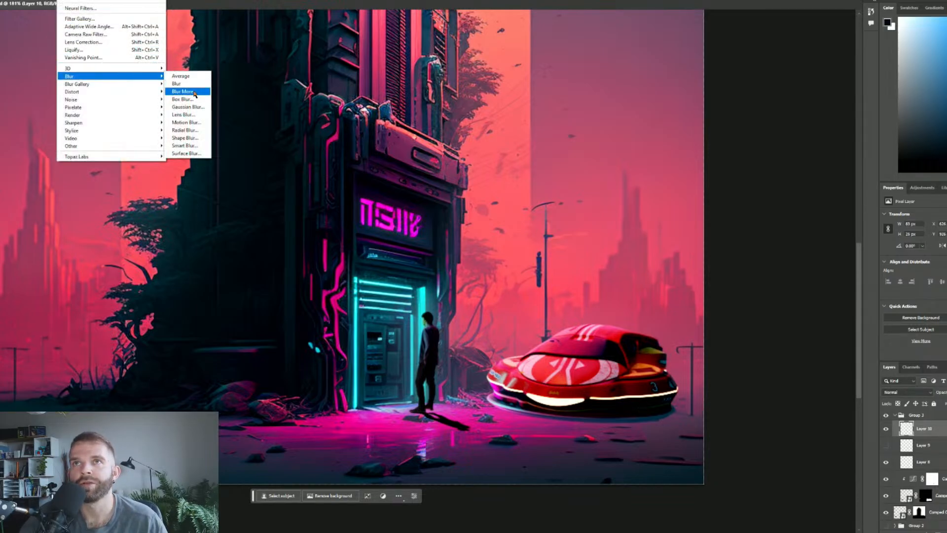
left_click(194, 110)
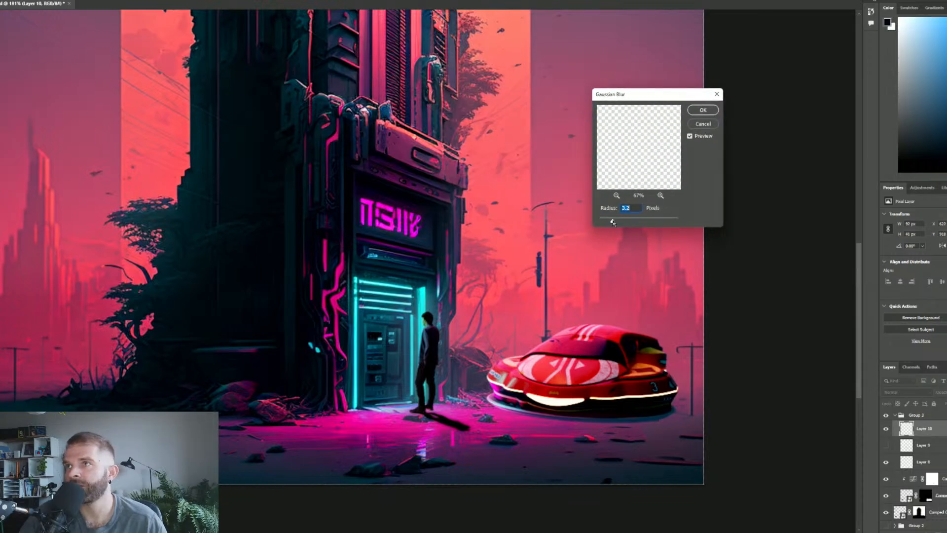
left_click_drag(612, 223, 627, 222)
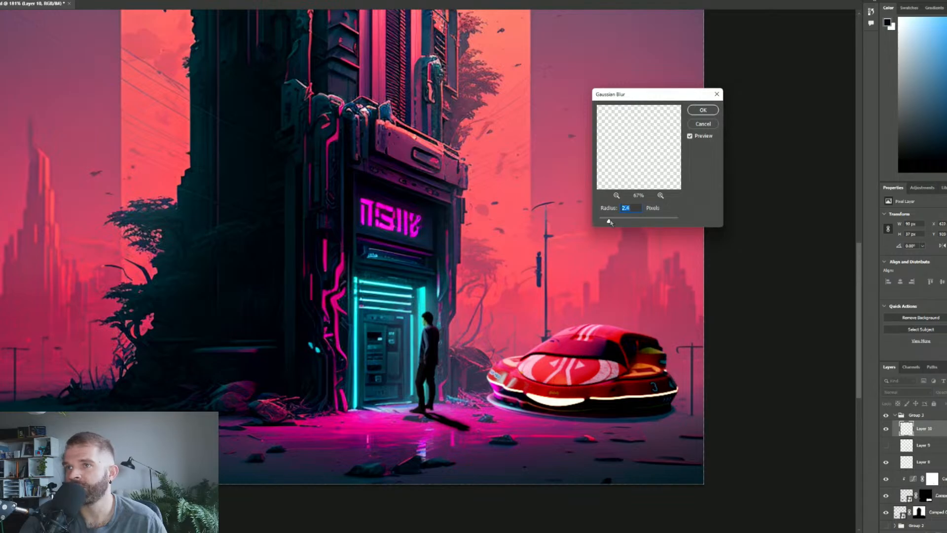
left_click(703, 110)
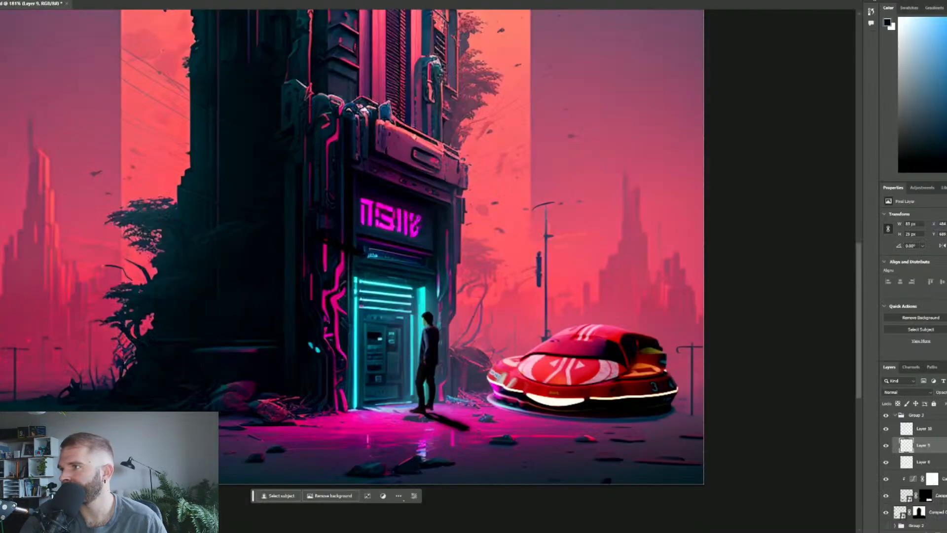
Delete the unused shadow layer and soften the original cast shadow with a small-radius Gaussian Blur.
key("Delete")
left_click(433, 182)
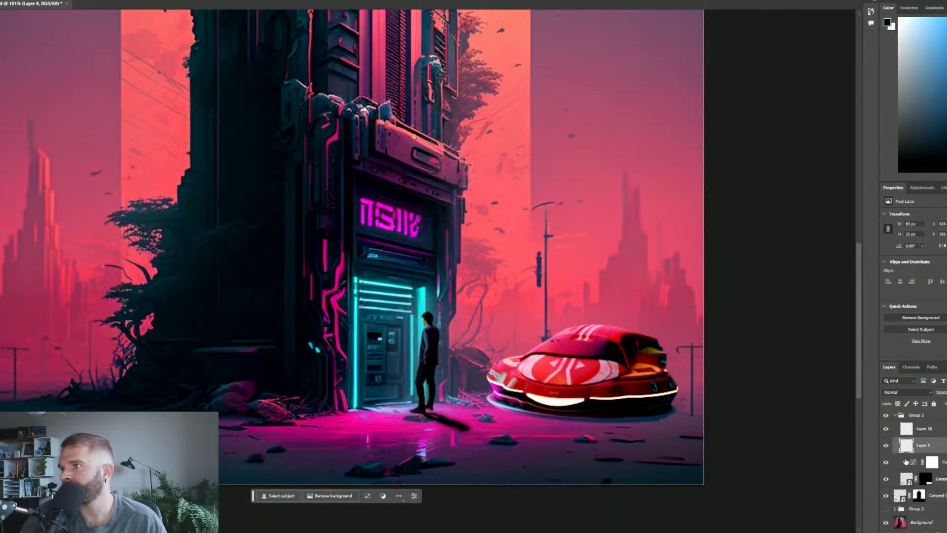
left_click(48, 0)
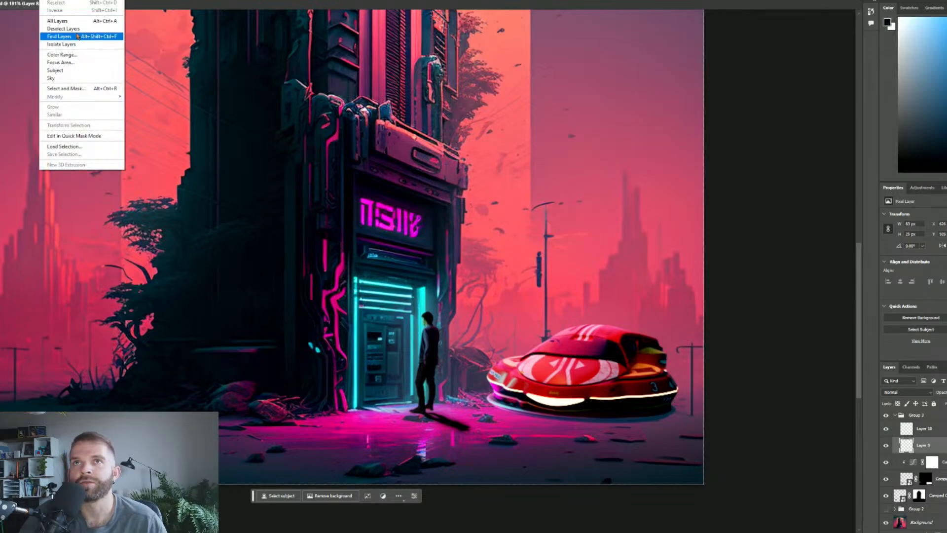
mouse_move(64, 0)
mouse_move(115, 76)
left_click(184, 104)
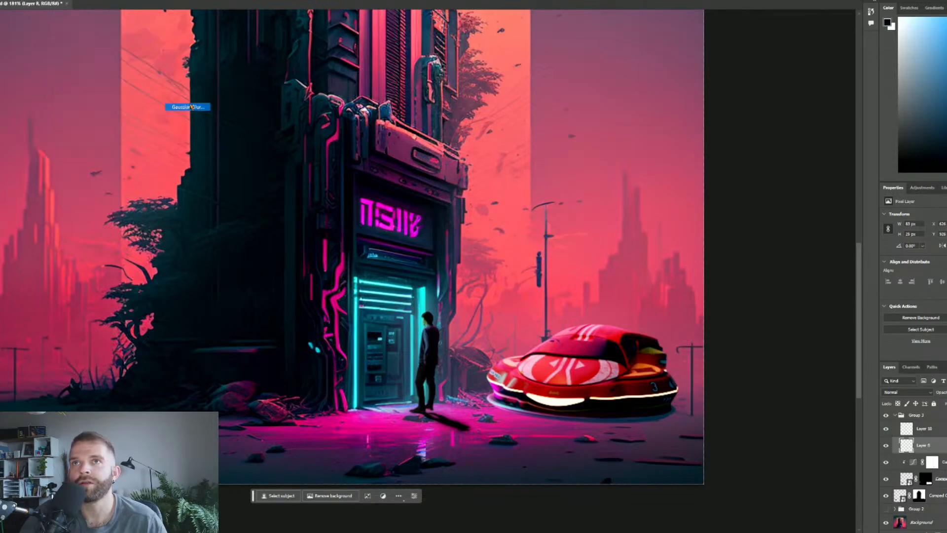
left_click_drag(610, 223, 607, 223)
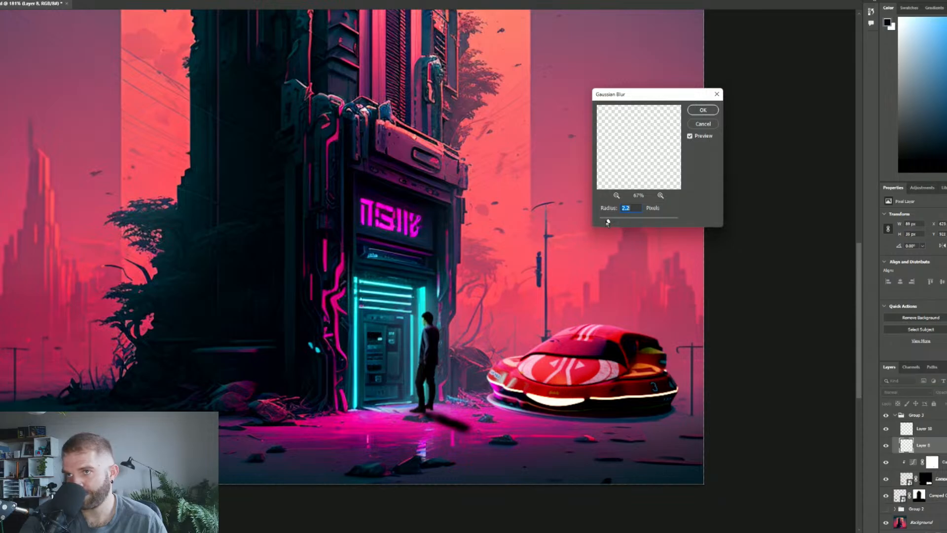
left_click(703, 110)
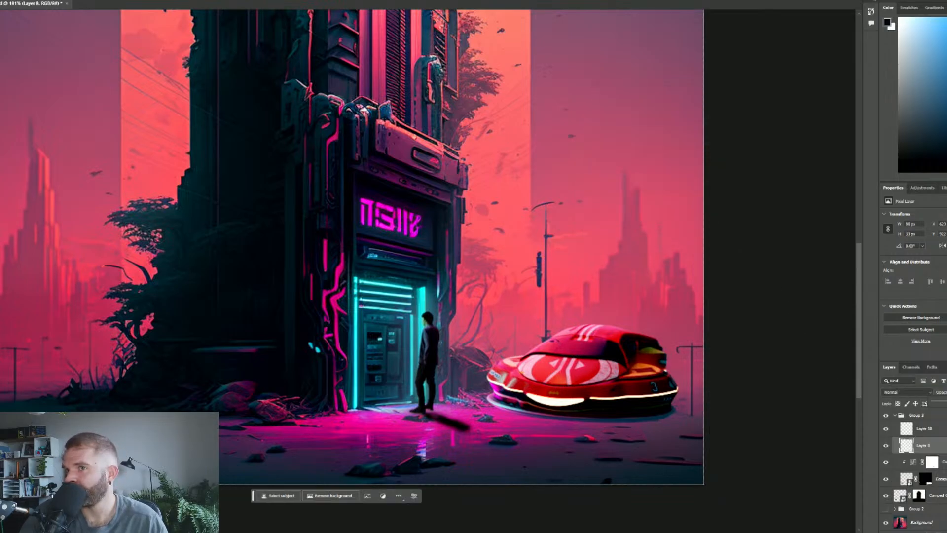
Reduce the opacity of the man's softened shadow layer and move both shadow layers slightly closer to his feet.
left_click(943, 423)
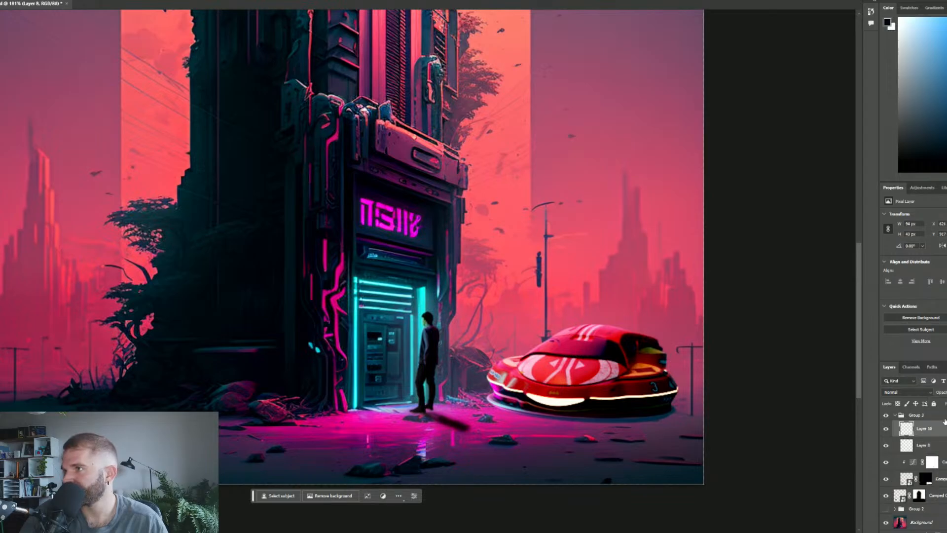
left_click_drag(946, 403, 945, 403)
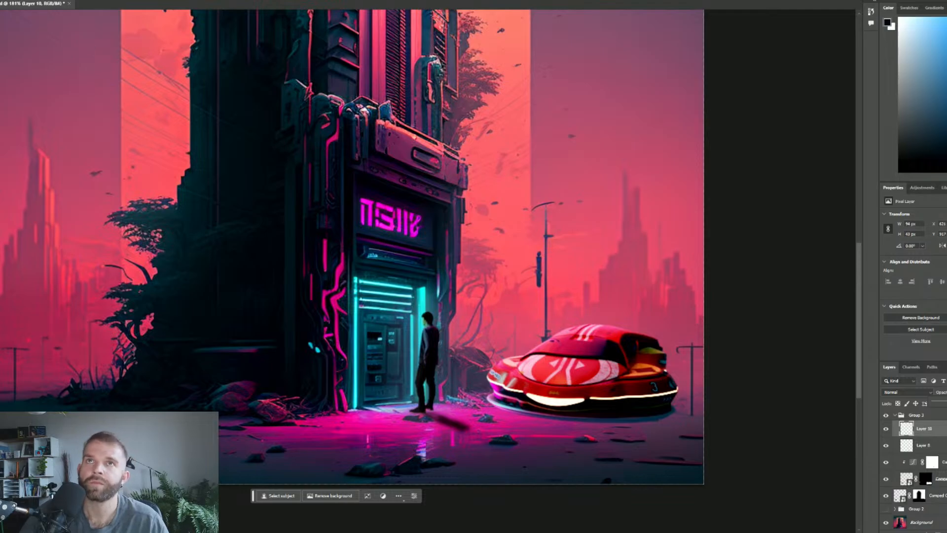
left_click(936, 446, "shift")
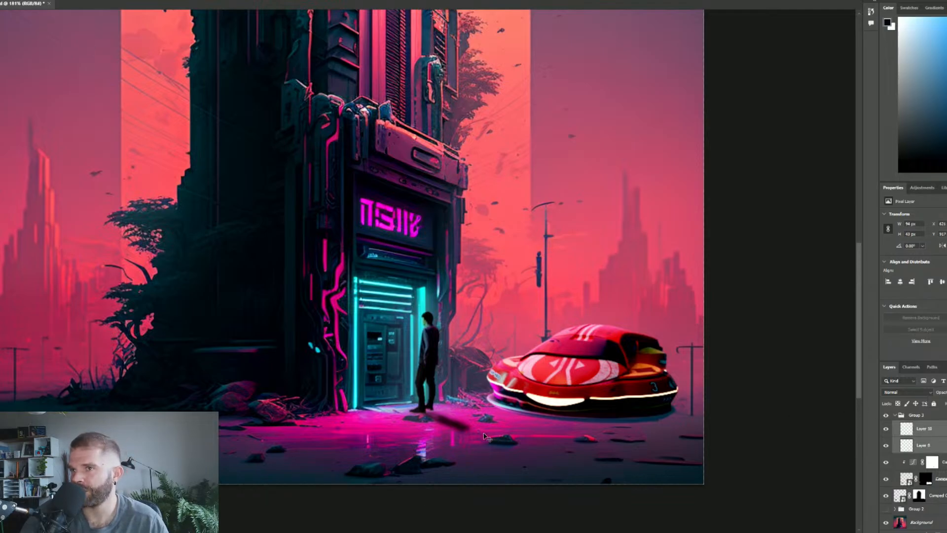
left_click_drag(484, 432, 478, 430)
left_click(937, 430)
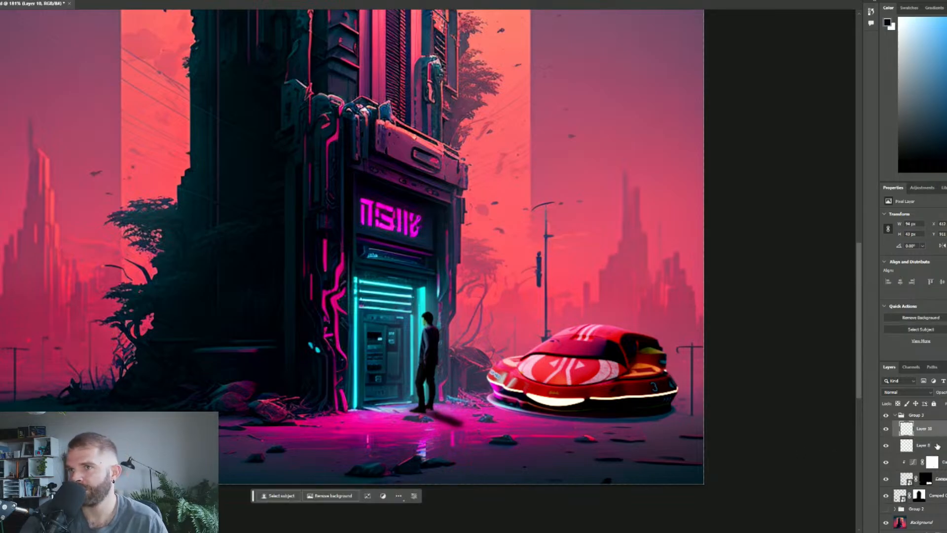
left_click(937, 446)
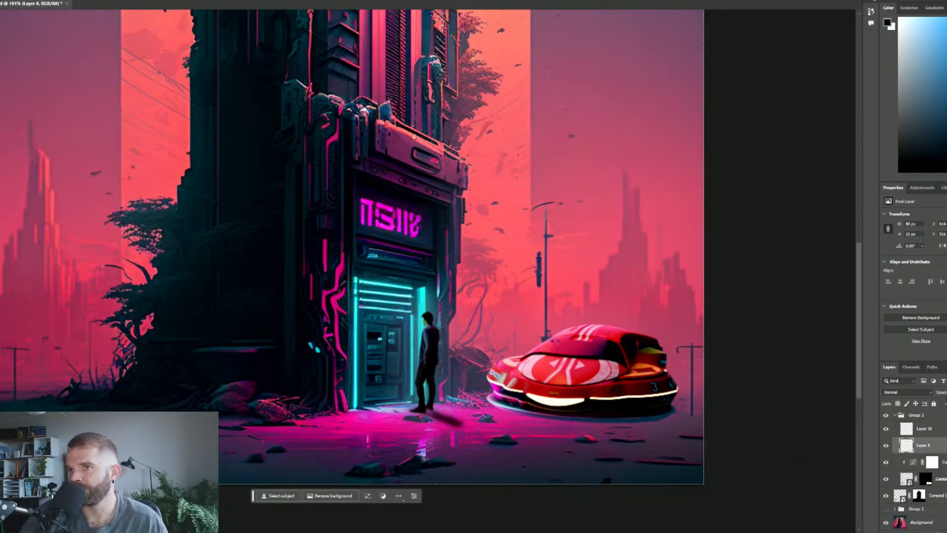
left_click(936, 428)
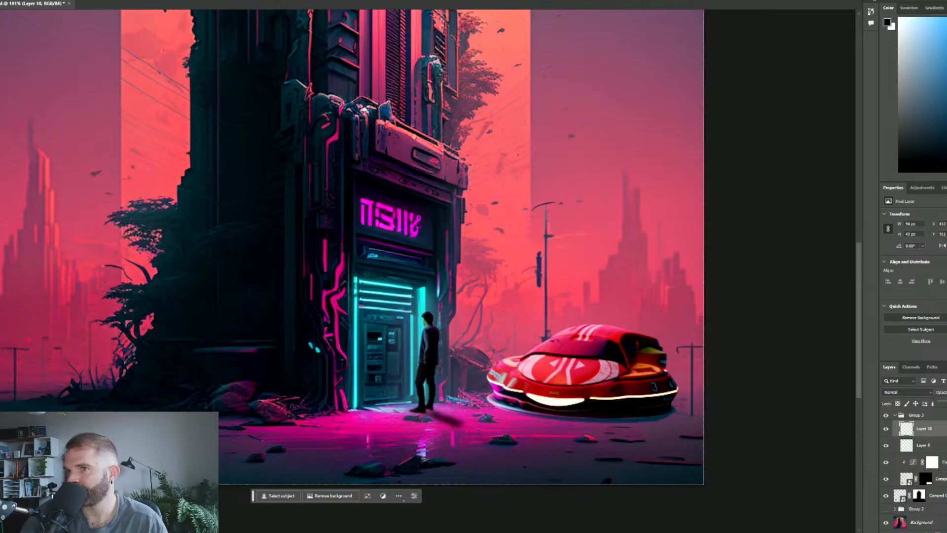
Add a new layer beneath the man and car layers and paint a soft dark shadow on the ground along the car's underside.
scroll(445, 409, "up", 5)
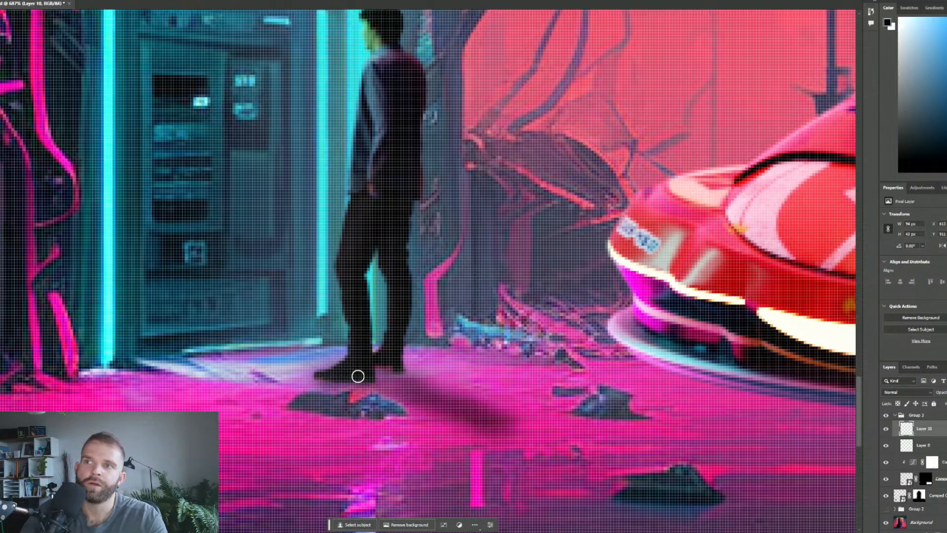
key("ctrl+0")
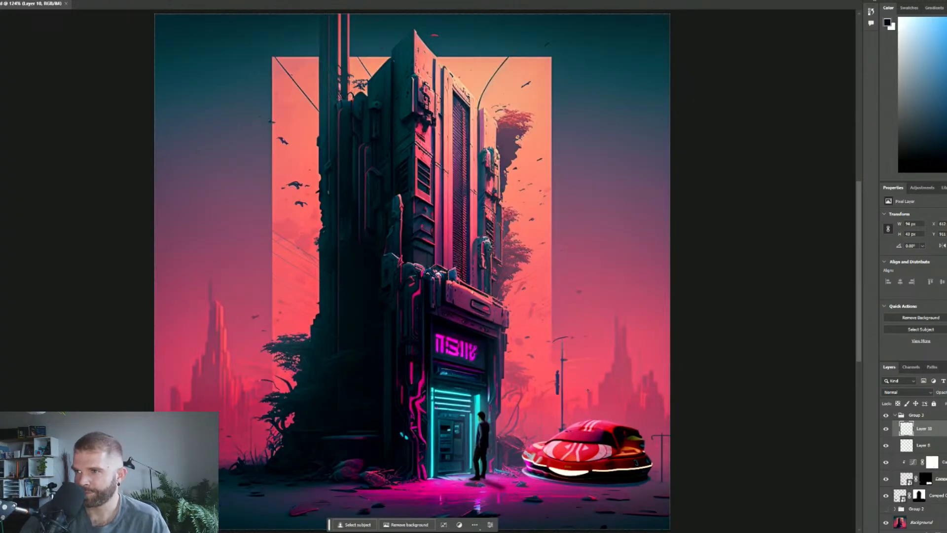
scroll(587, 390, "down", 3)
scroll(582, 461, "up", 8)
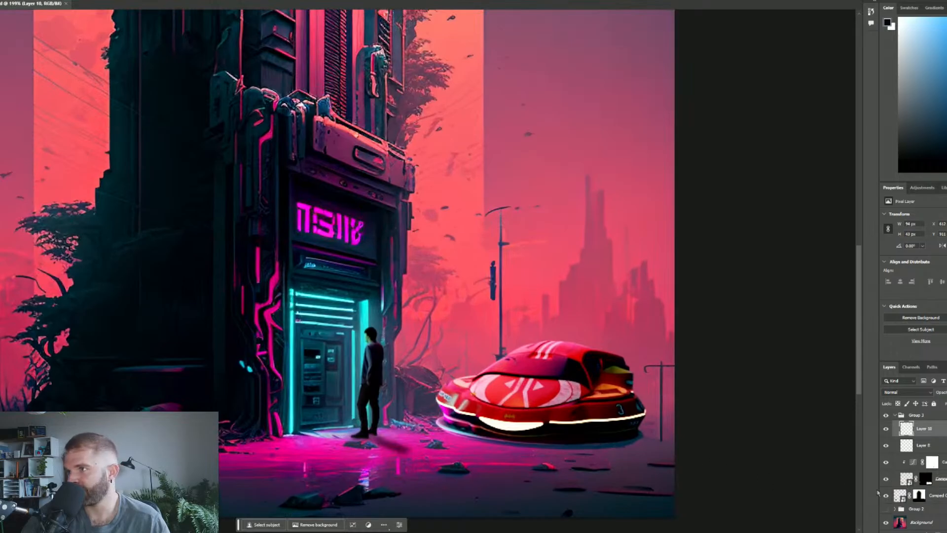
left_click(938, 495)
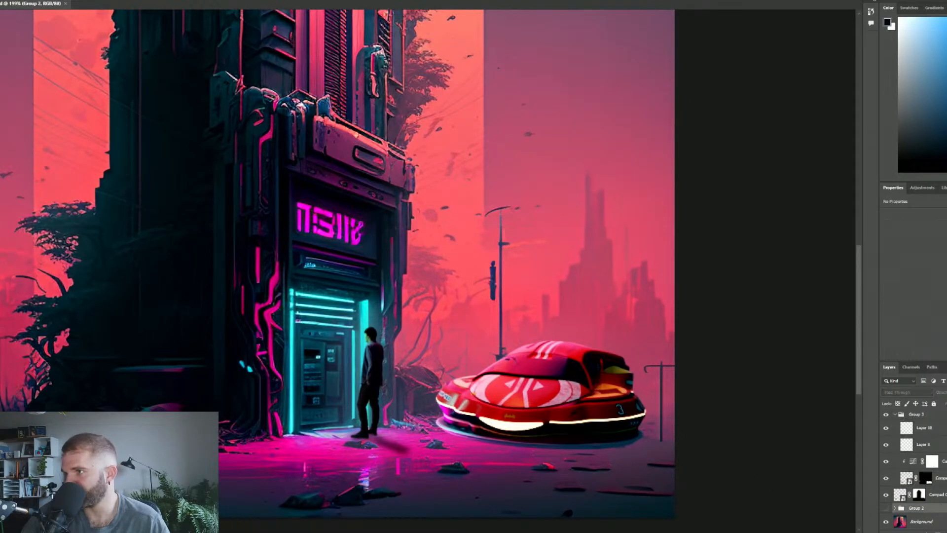
key("ctrl+shift+alt+n")
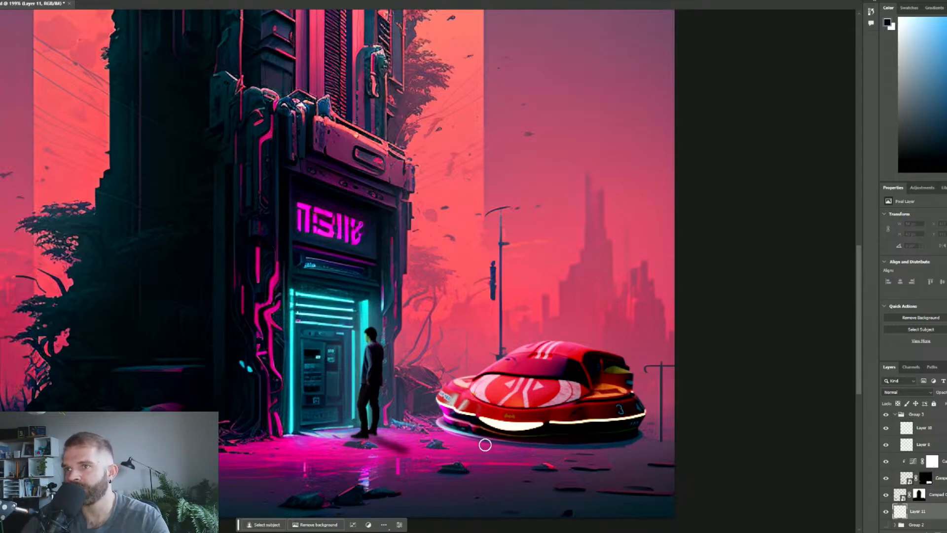
mouse_move(453, 436)
left_mouse_down()
mouse_move(535, 446)
mouse_move(627, 438)
left_mouse_up()
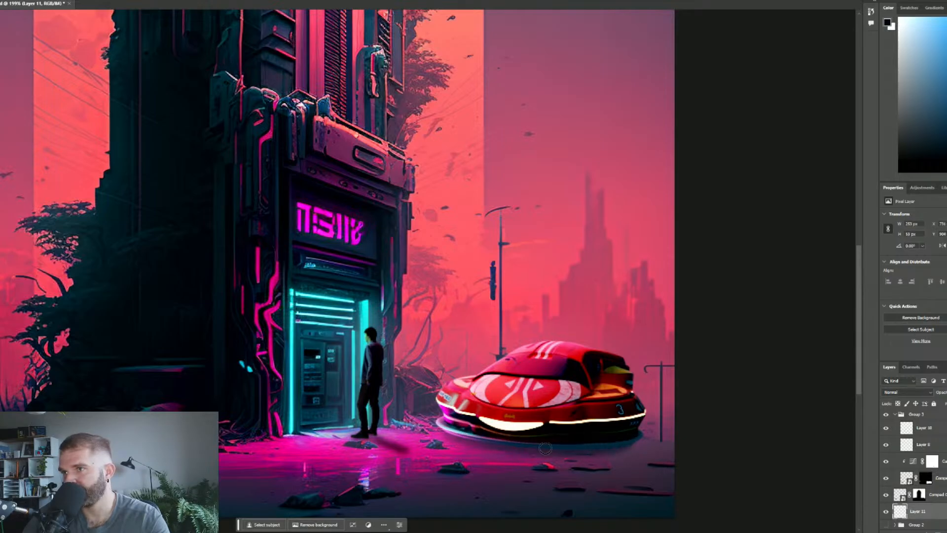
mouse_move(636, 442)
left_mouse_down()
mouse_move(519, 447)
mouse_move(458, 437)
left_mouse_up()
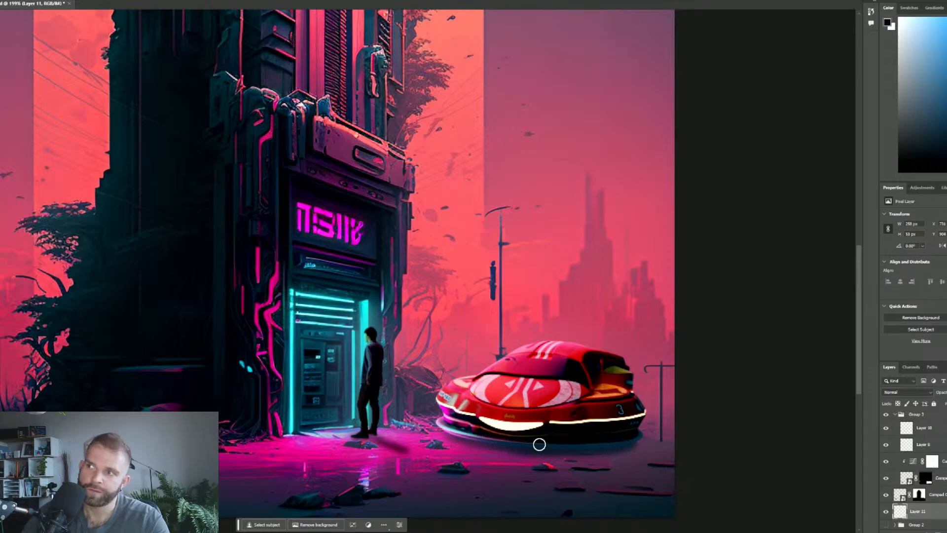
mouse_move(479, 436)
left_mouse_down()
mouse_move(645, 447)
mouse_move(640, 438)
mouse_move(589, 451)
mouse_move(638, 442)
mouse_move(463, 443)
mouse_move(568, 464)
mouse_move(545, 461)
mouse_move(567, 446)
mouse_move(629, 442)
mouse_move(582, 444)
mouse_move(612, 442)
left_mouse_up()
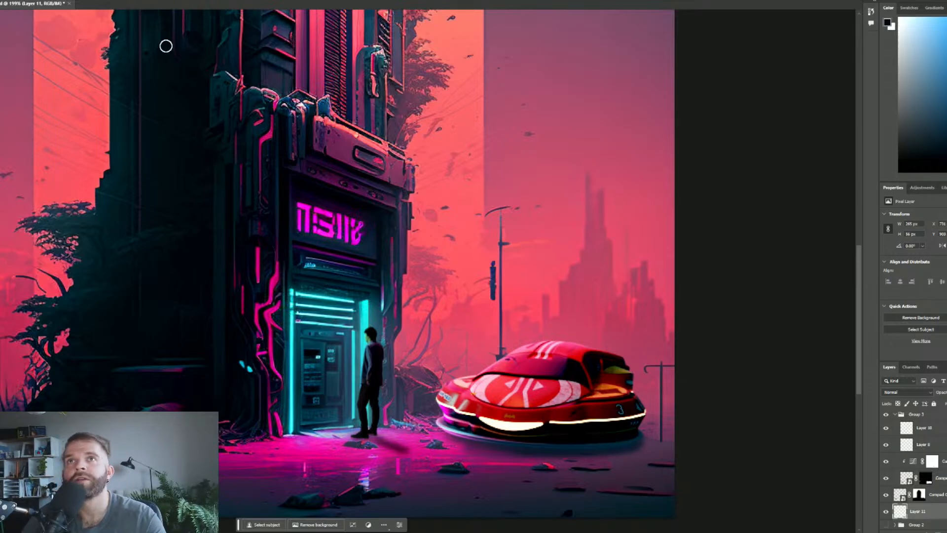
Switch the car shadow layer off and on to compare the ground beneath the car.
key("Return")
left_click(467, 179)
left_click(464, 181)
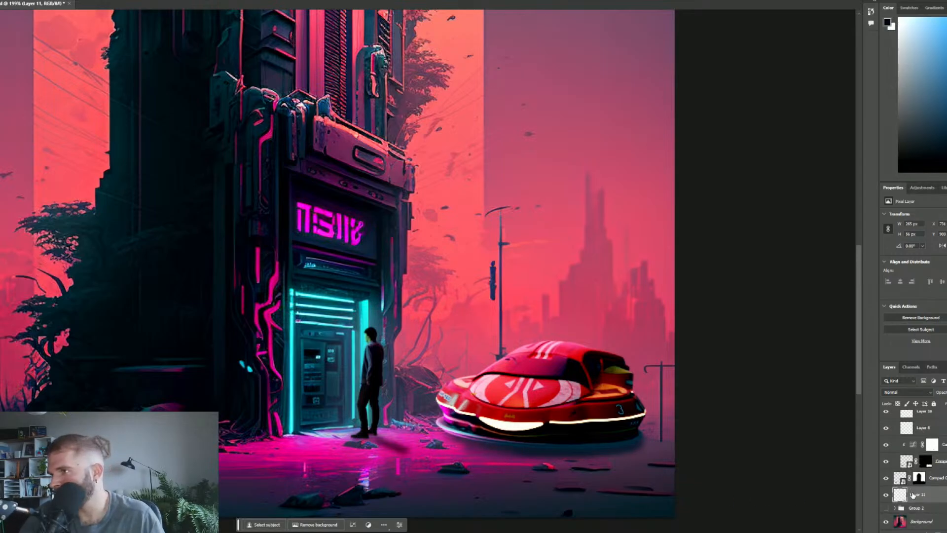
left_click(886, 511)
left_click(886, 511)
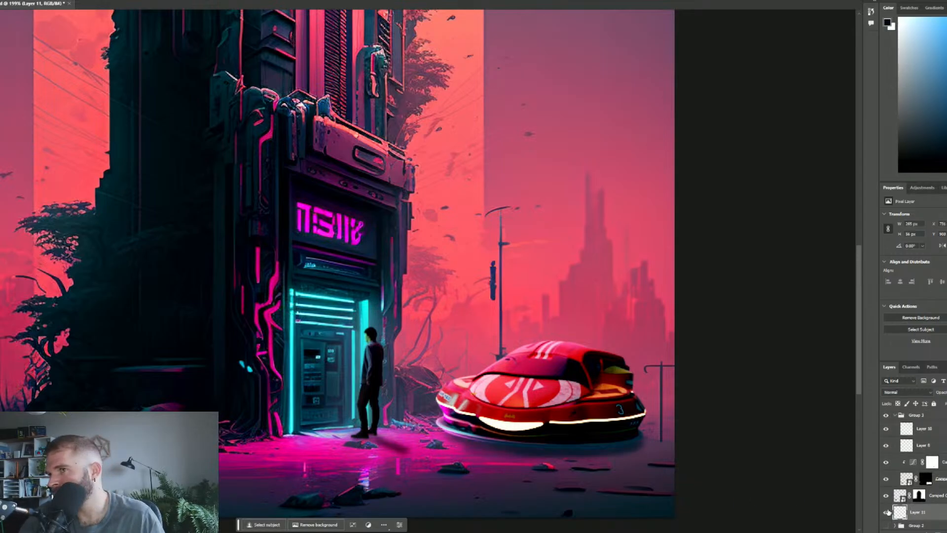
Add a new empty layer and place it above the group that holds the car and the man's shadows.
left_click(883, 489)
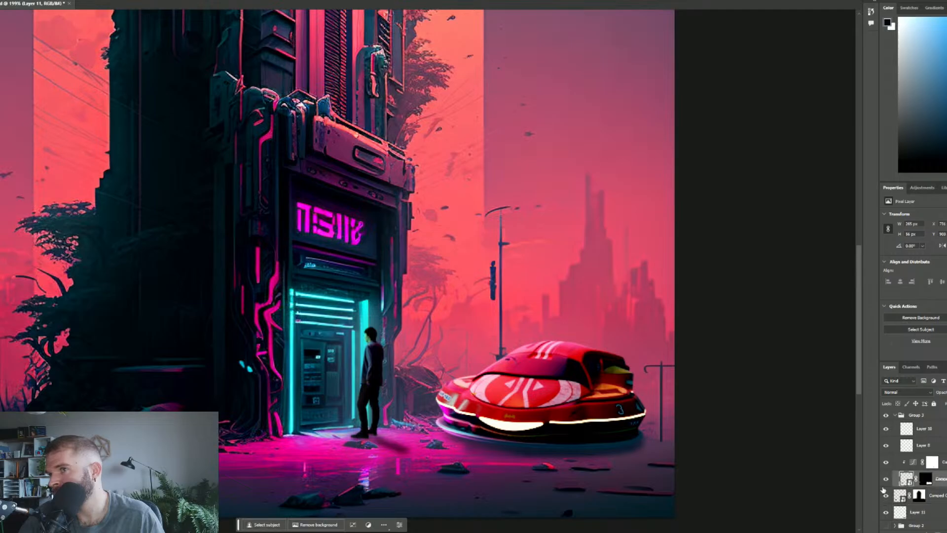
key("ctrl+t")
scroll(899, 477, "down", 1)
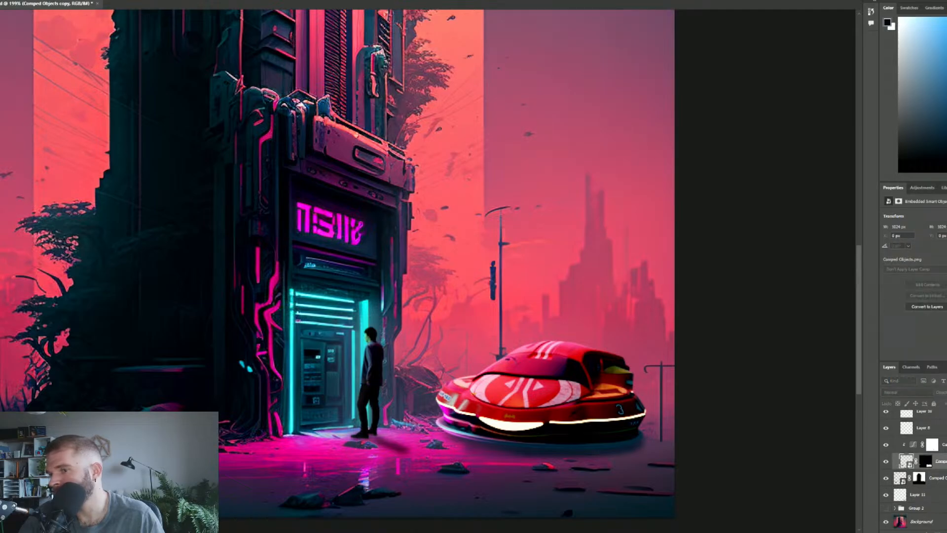
scroll(911, 482, "up", 1)
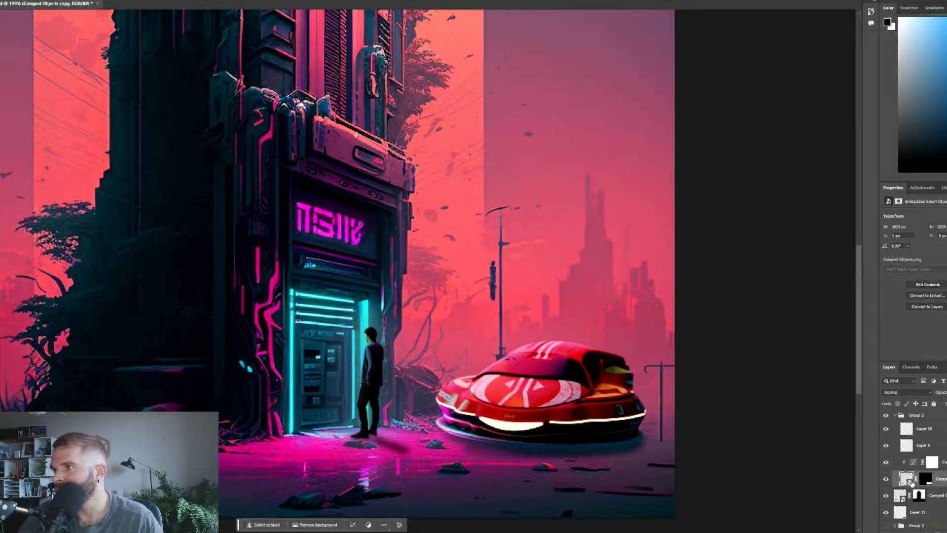
left_click(923, 429)
key("ctrl+shift+alt+n")
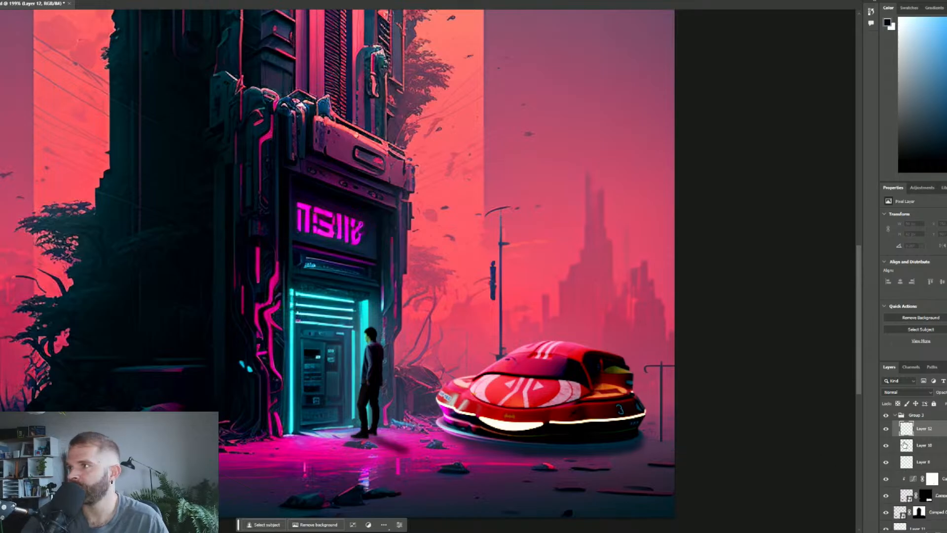
left_click_drag(930, 431, 921, 413)
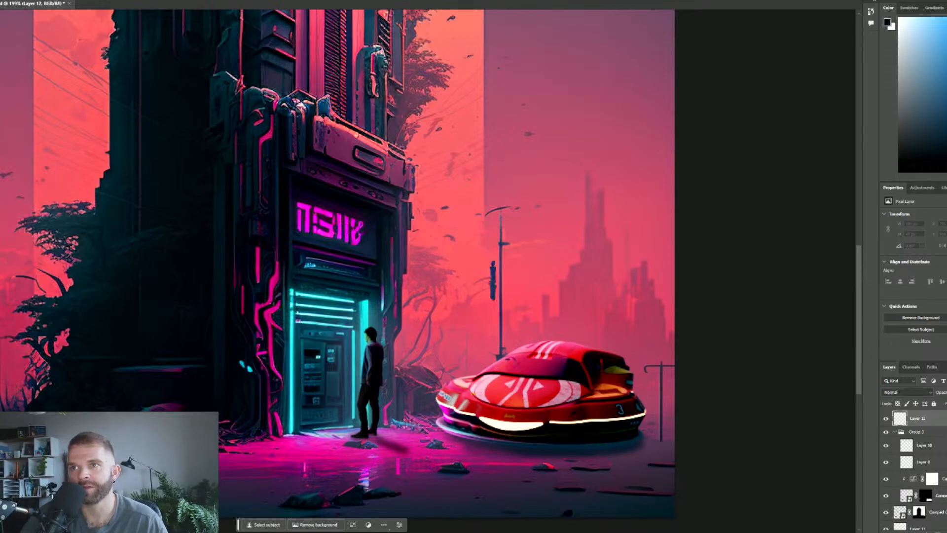
Choose a very dark blue foreground colour and paint more shadow beneath the car on its shadow layer.
left_click(1, 281)
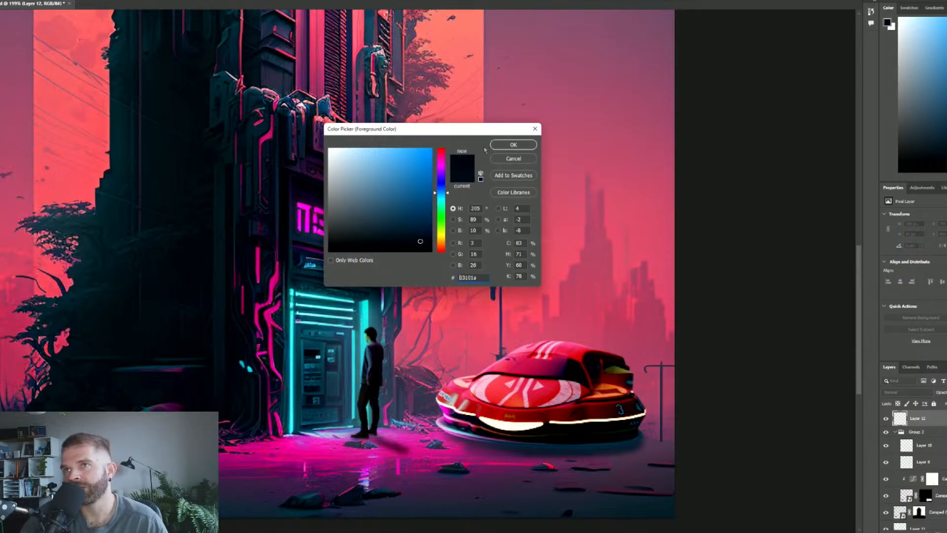
left_click(513, 158)
scroll(603, 451, "up", 5)
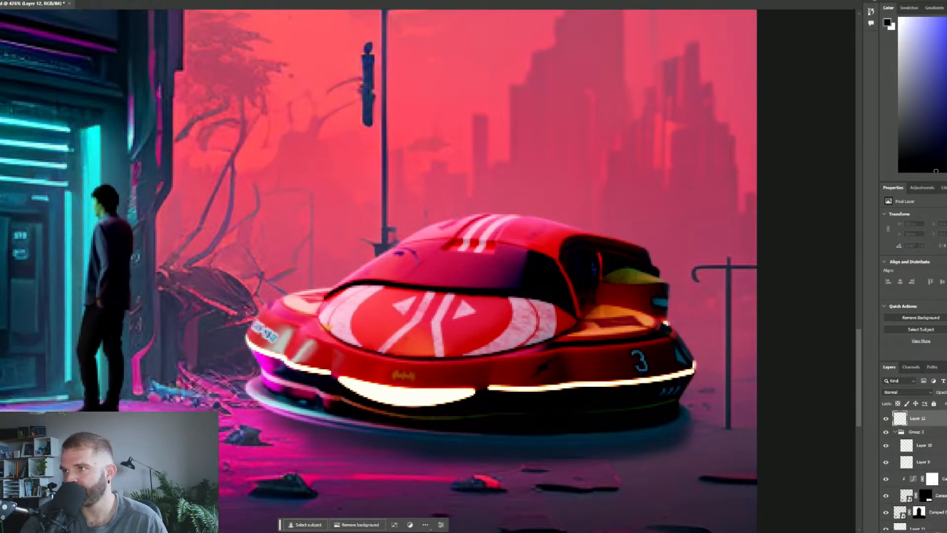
scroll(934, 496, "down", 2)
left_click(933, 496)
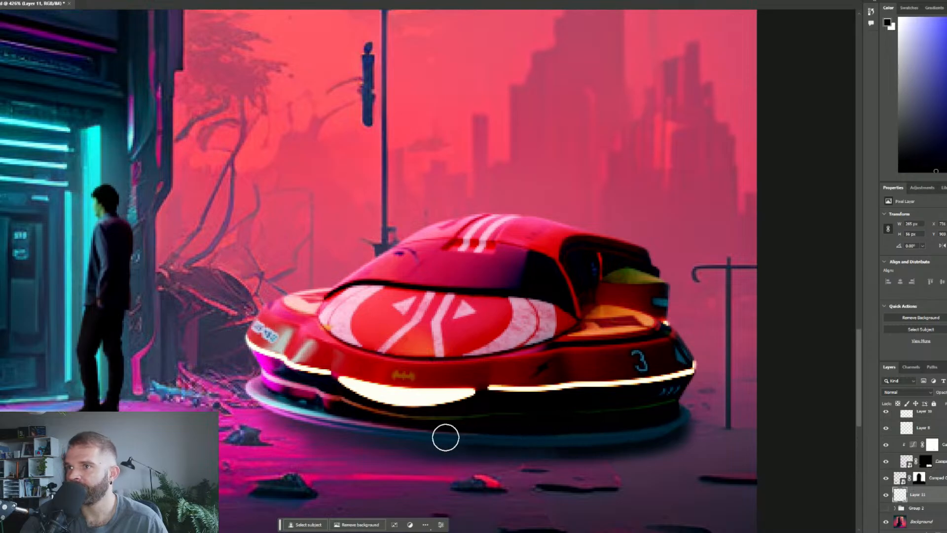
mouse_move(358, 425)
left_mouse_down()
mouse_move(298, 413)
mouse_move(504, 443)
mouse_move(618, 434)
left_mouse_up()
Save the document and compare the scene with the man and car layers hidden and shown.
scroll(535, 423, "down", 10)
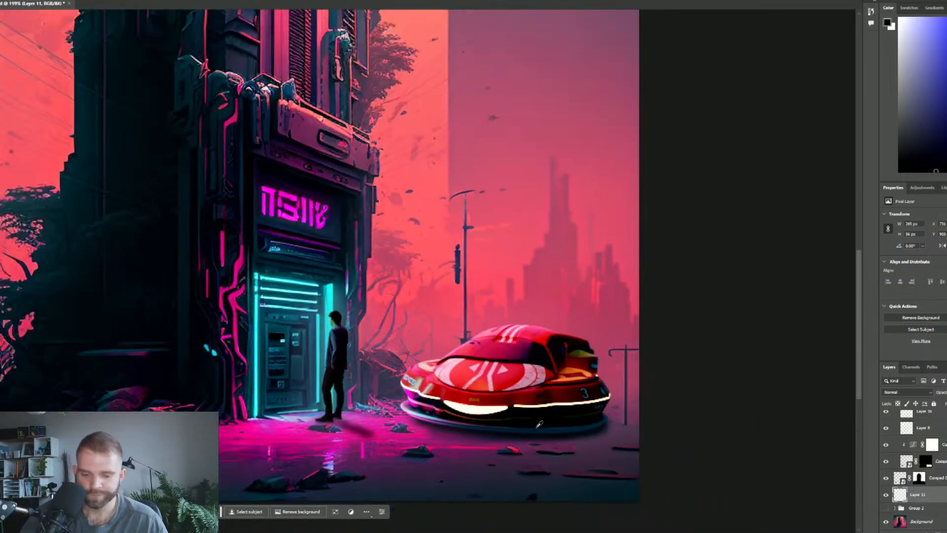
scroll(346, 427, "down", 3)
scroll(409, 249, "up", 2)
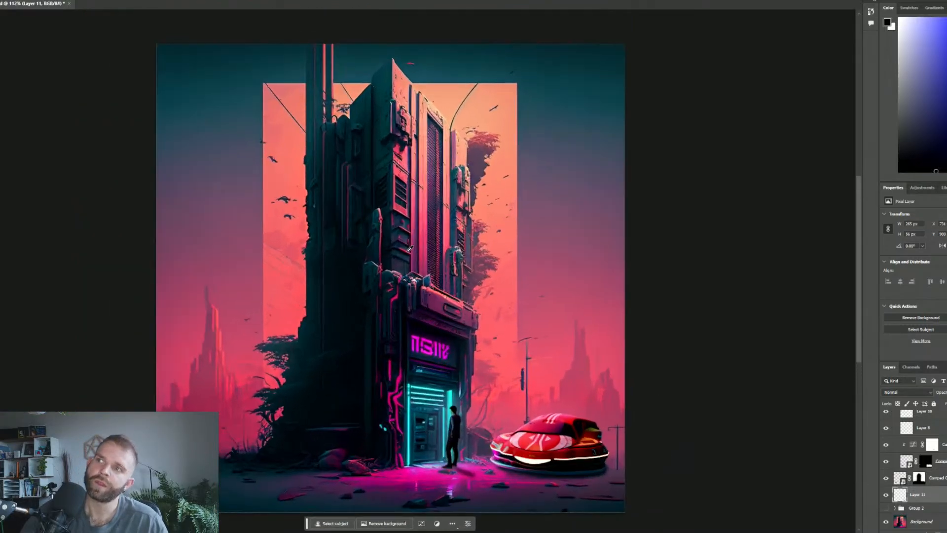
key("ctrl+s")
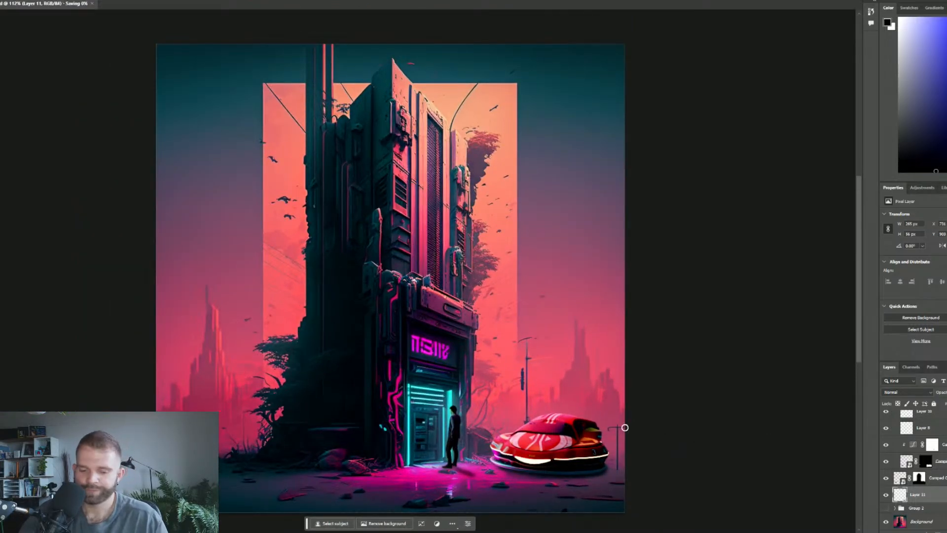
left_click(885, 478)
left_click(885, 478)
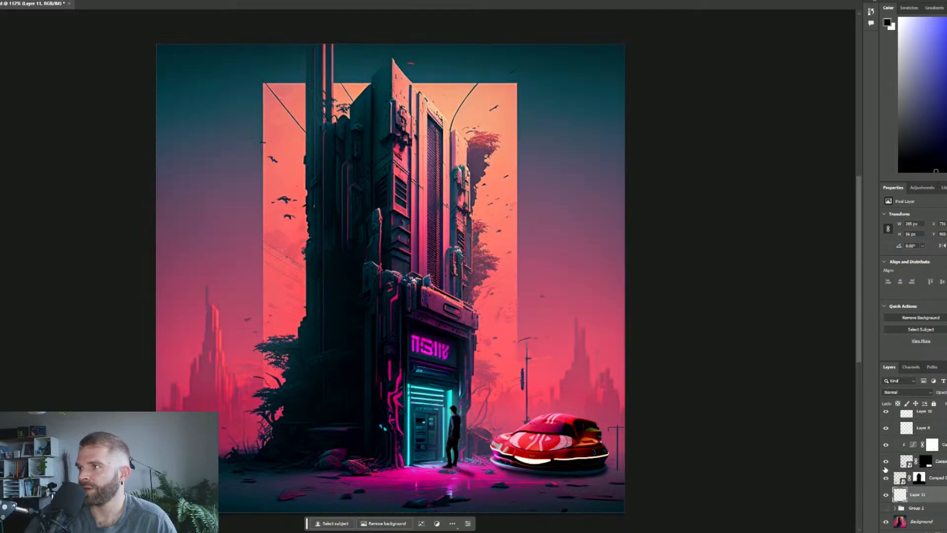
left_click(886, 461)
left_click(886, 461)
left_click(885, 462)
left_click(886, 462)
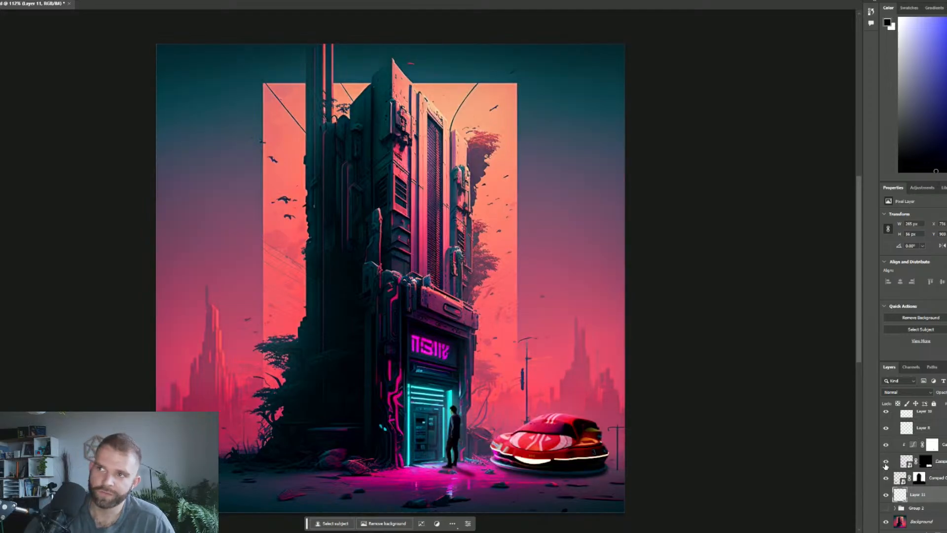
Add a Hue/Saturation adjustment clipped to the car, shift its hue to purple with reduced saturation, and save the document.
left_click(943, 461)
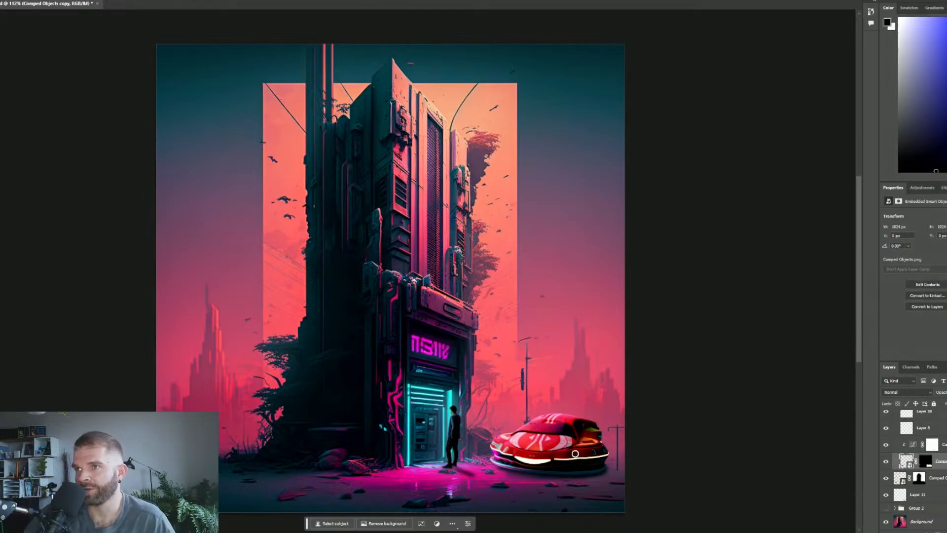
left_click(920, 187)
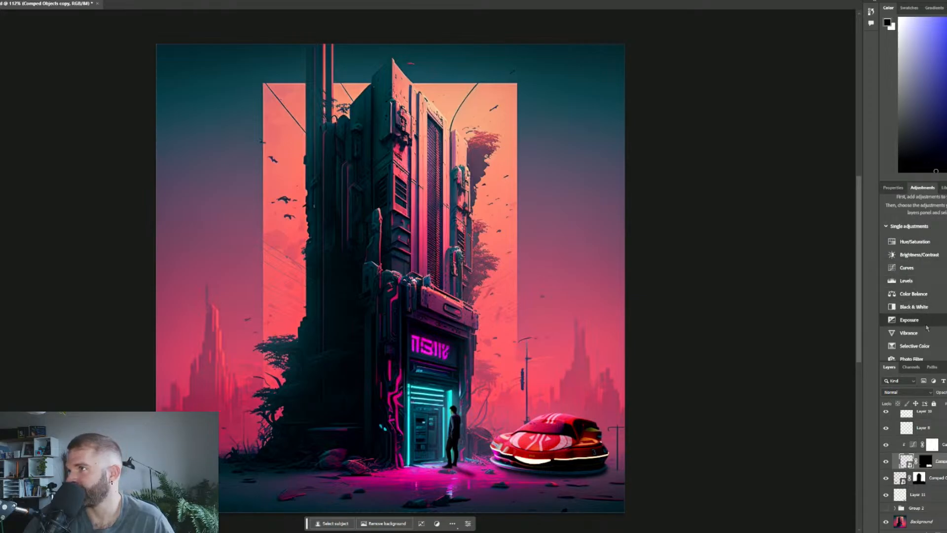
scroll(917, 296, "down", 2)
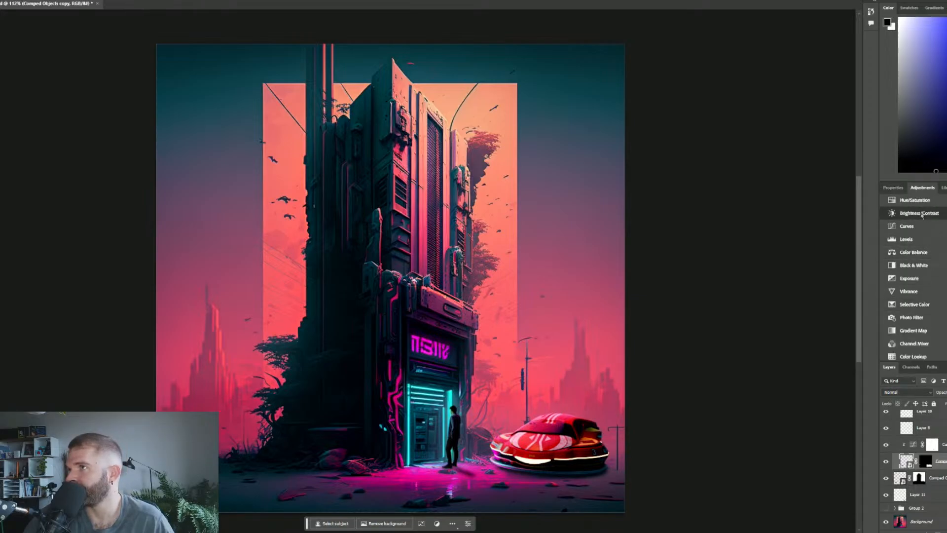
left_click(914, 200)
left_click_drag(931, 263, 915, 251)
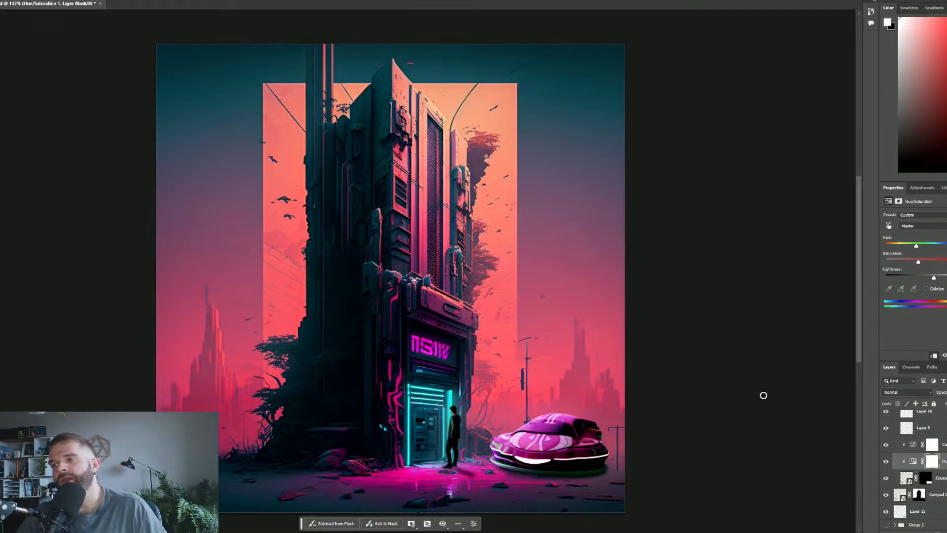
key("ctrl+s")
Select the comped car layer together with its clipped Hue/Saturation and Curves adjustments.
left_click(941, 477)
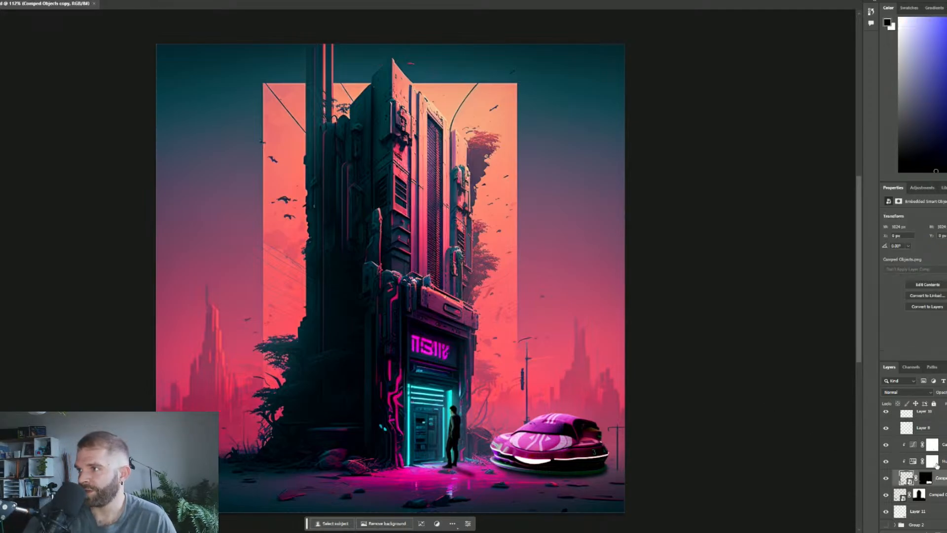
left_click(941, 445, "shift")
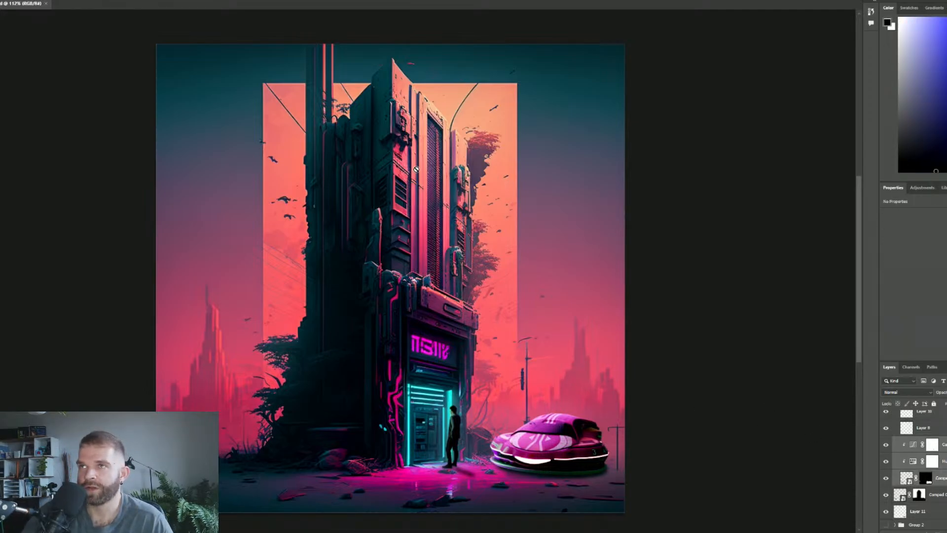
Examine the tower's painterly surface detail up close and compare it with the comped man and car in the whole scene.
scroll(411, 169, "up", 8)
scroll(397, 234, "down", 3)
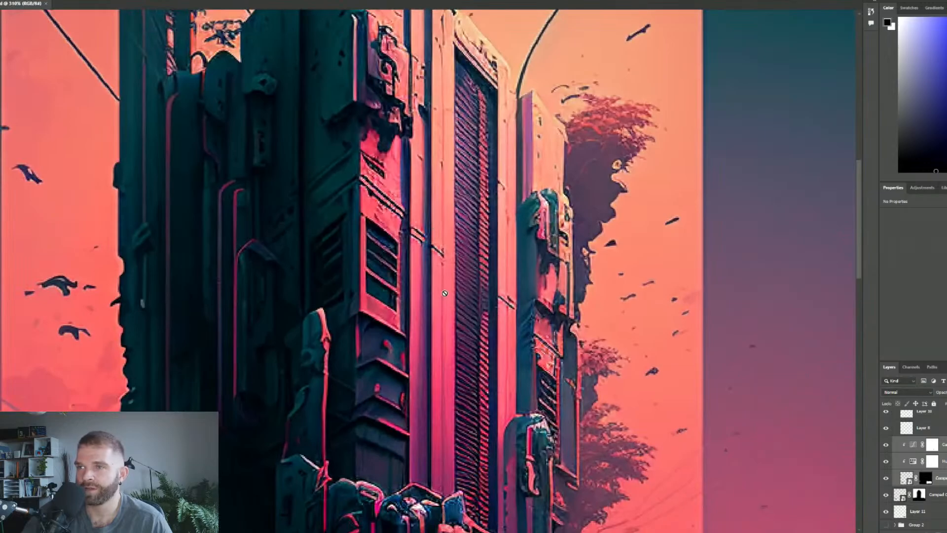
scroll(420, 336, "down", 1)
scroll(447, 336, "down", 1)
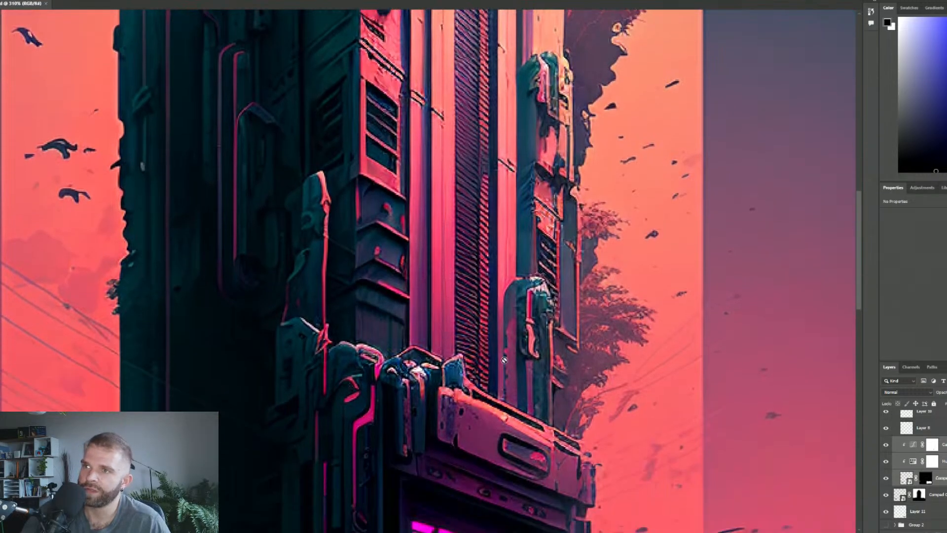
scroll(588, 366, "down", 4)
scroll(271, 327, "down", 5)
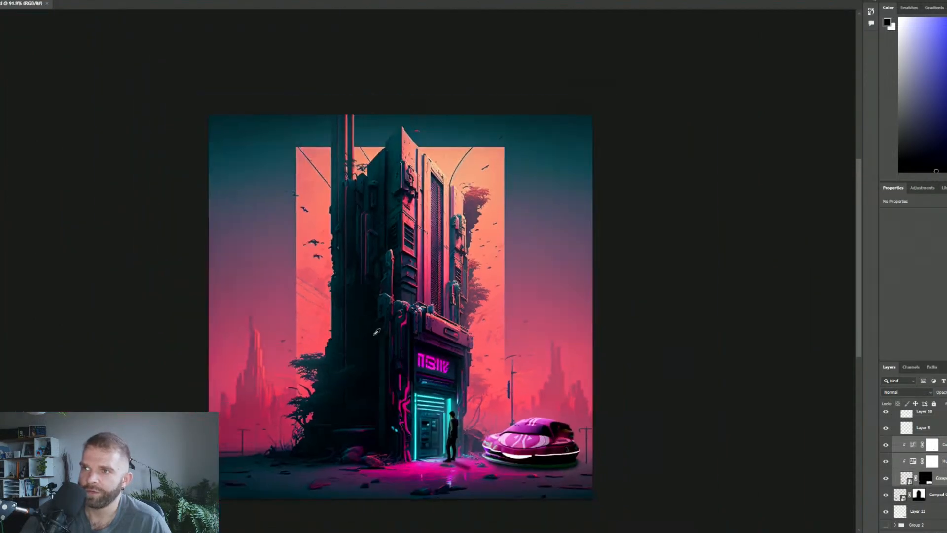
scroll(443, 457, "up", 4)
scroll(438, 211, "down", 3)
scroll(438, 211, "up", 5)
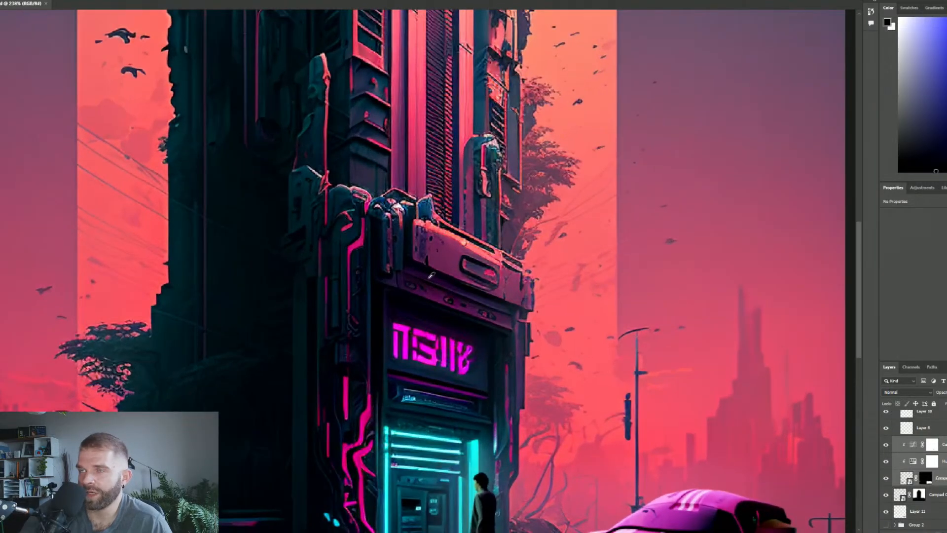
scroll(359, 263, "up", 2)
scroll(359, 263, "up", 1)
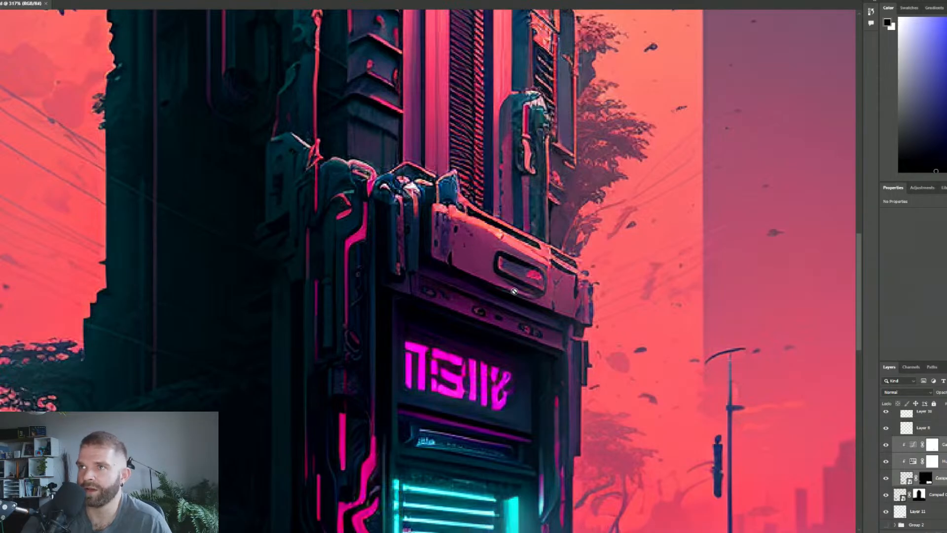
scroll(437, 278, "down", 5)
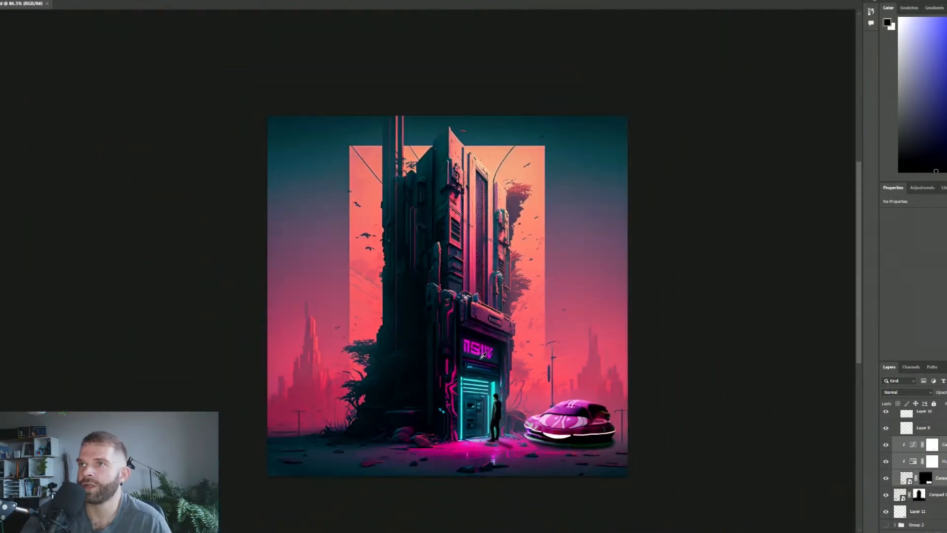
scroll(448, 362, "up", 2)
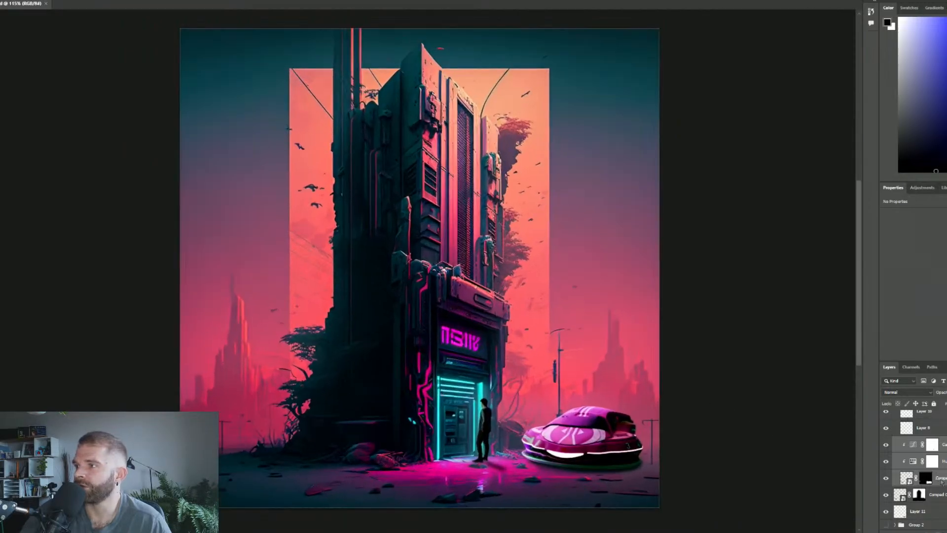
Duplicate the selected comped object layers with their adjustments and merge the copies into a single layer.
right_click(942, 482)
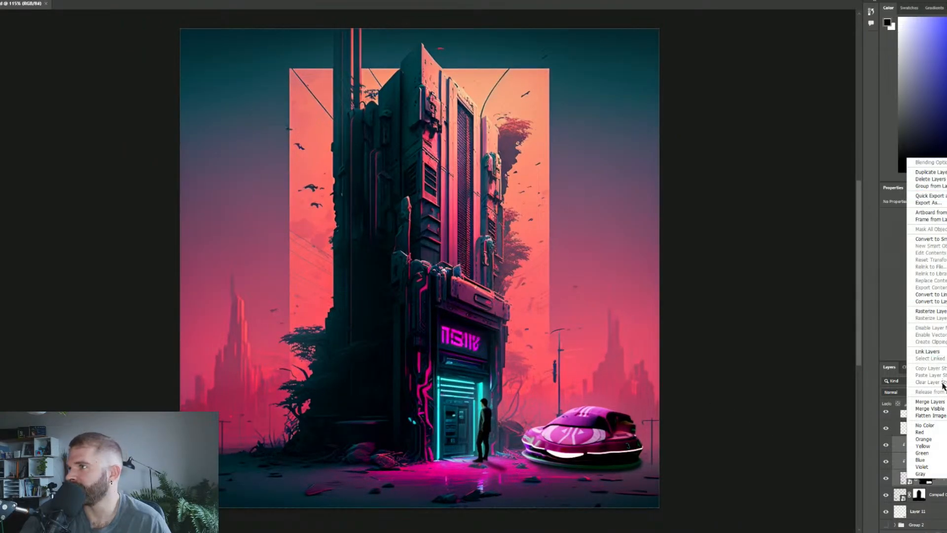
left_click(937, 179)
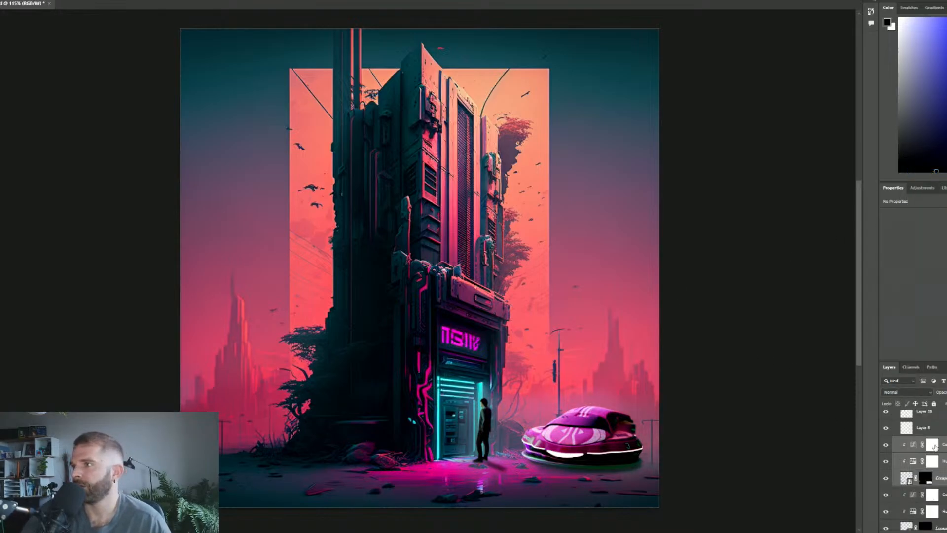
right_click(935, 447)
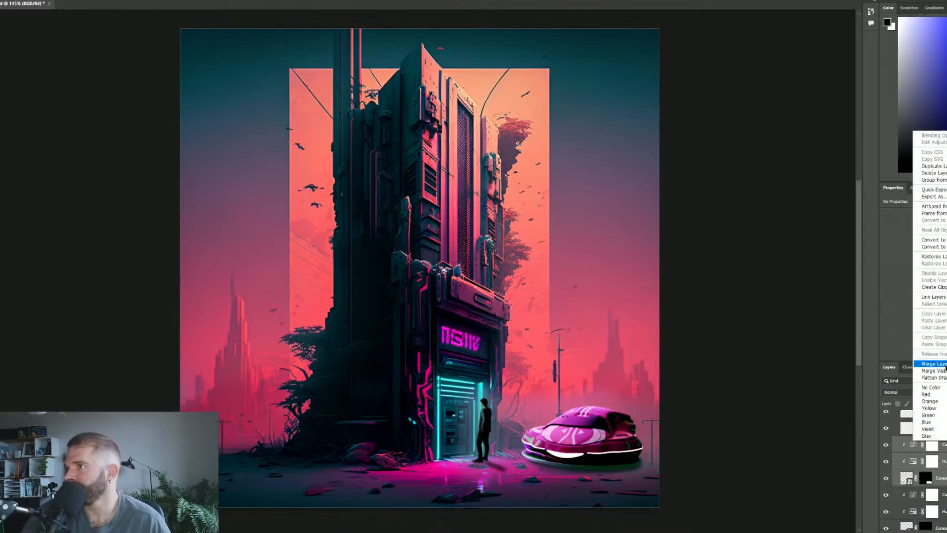
left_click(943, 364)
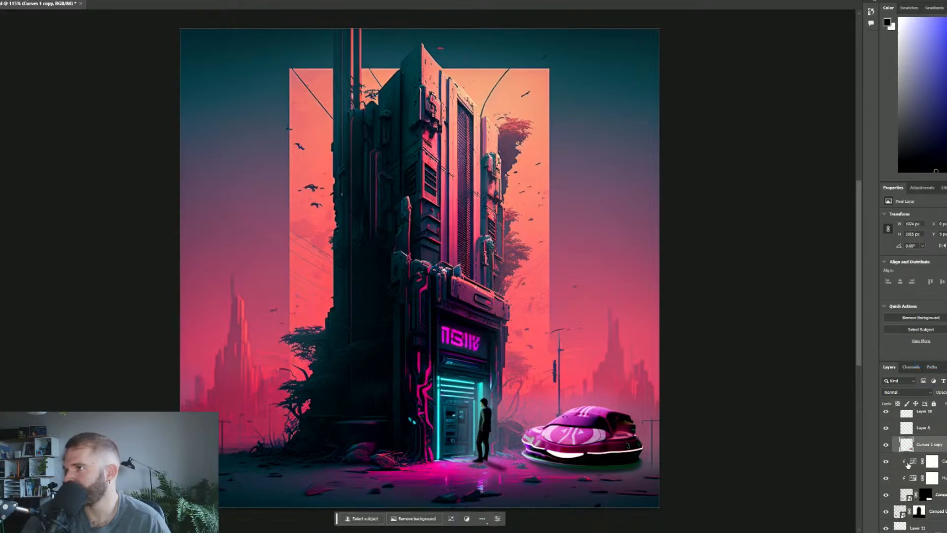
Group the original comped man and car layers with their adjustments, hide that group, and select the visible merged copy.
left_click(907, 464)
scroll(945, 486, "down", 1)
key("ctrl+g")
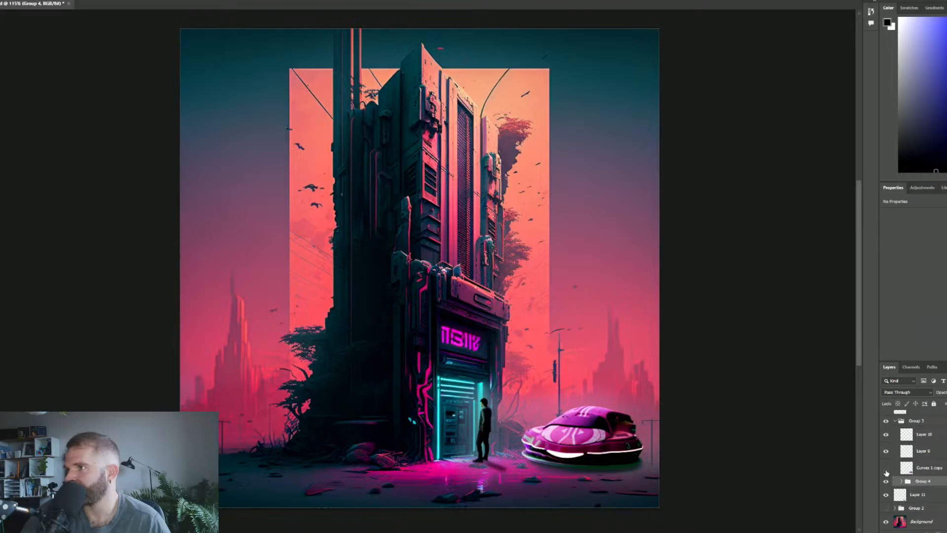
left_click(886, 472)
left_click(886, 481)
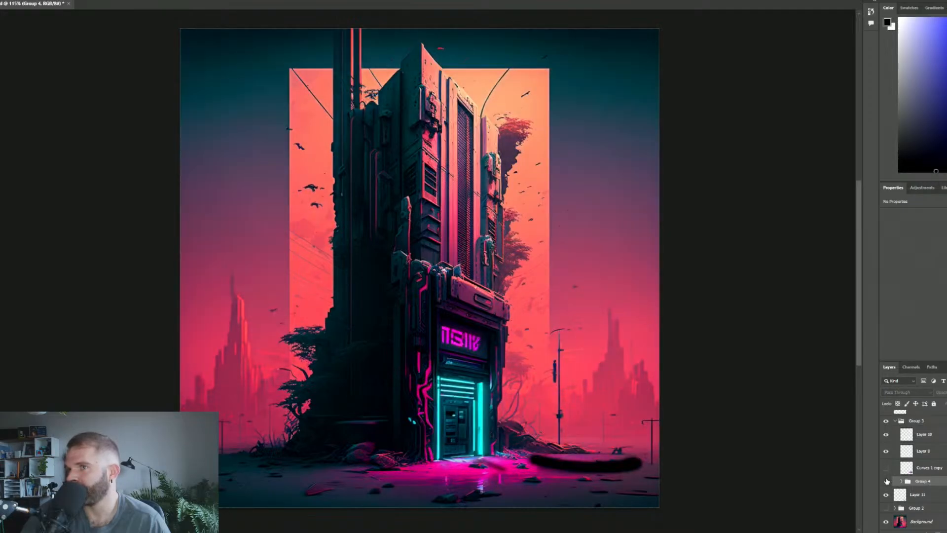
left_click(886, 468)
left_click(907, 467)
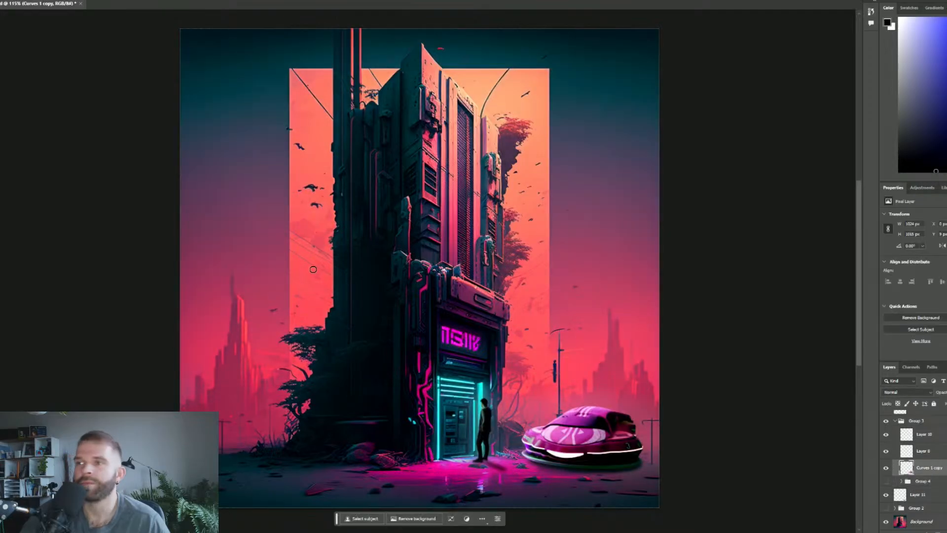
left_click(3, 0)
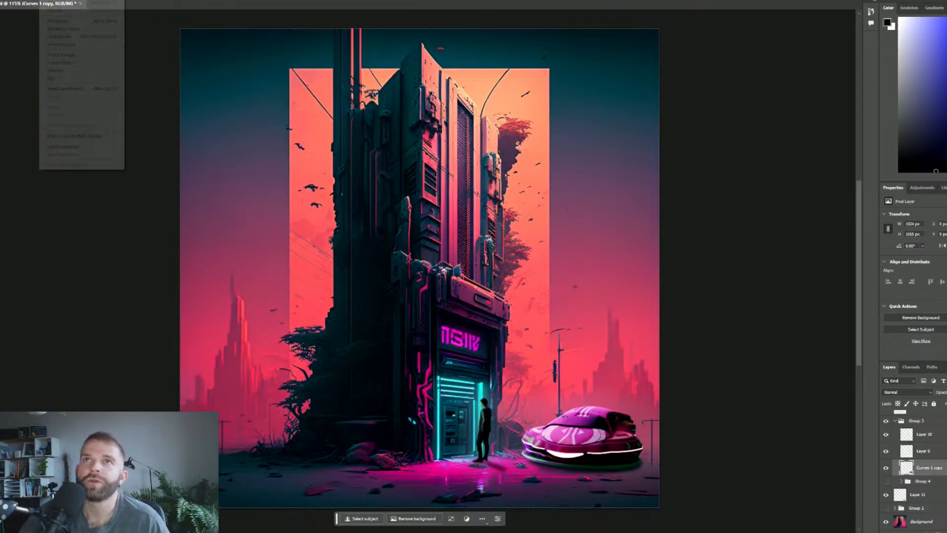
mouse_move(70, 0)
left_click(120, 20)
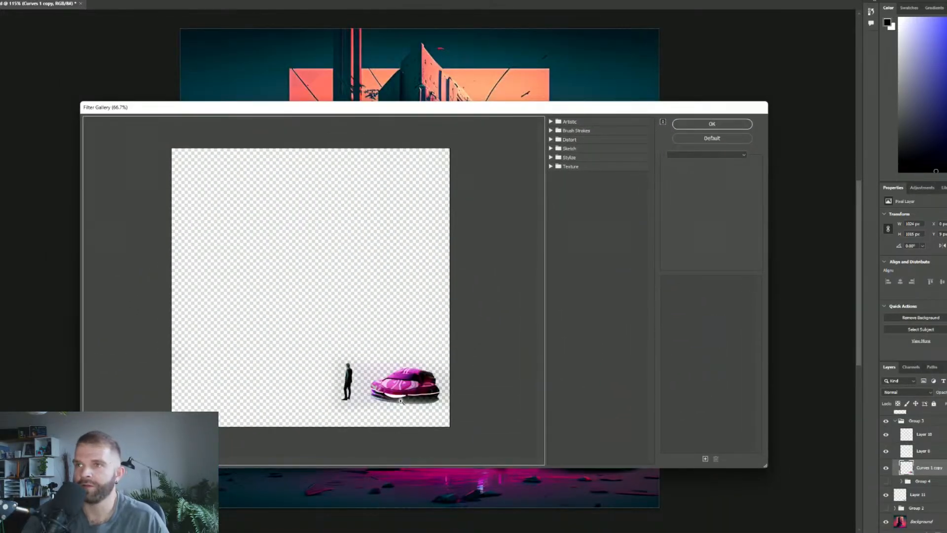
key("alt")
scroll(405, 392, "up", 3)
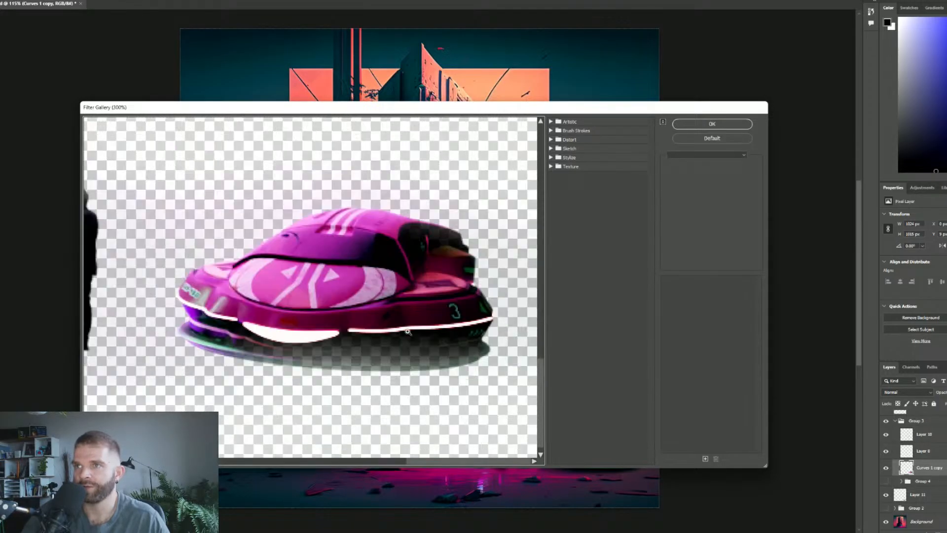
left_click_drag(385, 115, 744, 109)
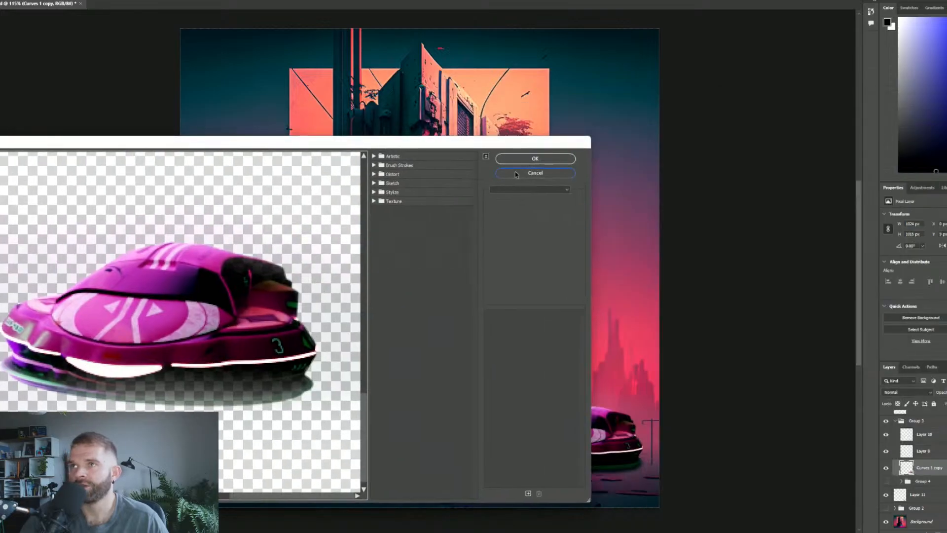
left_click(535, 173)
Open the Filter Gallery for the merged man and car layer and frame the car in its preview at 400%.
scroll(464, 236, "up", 5)
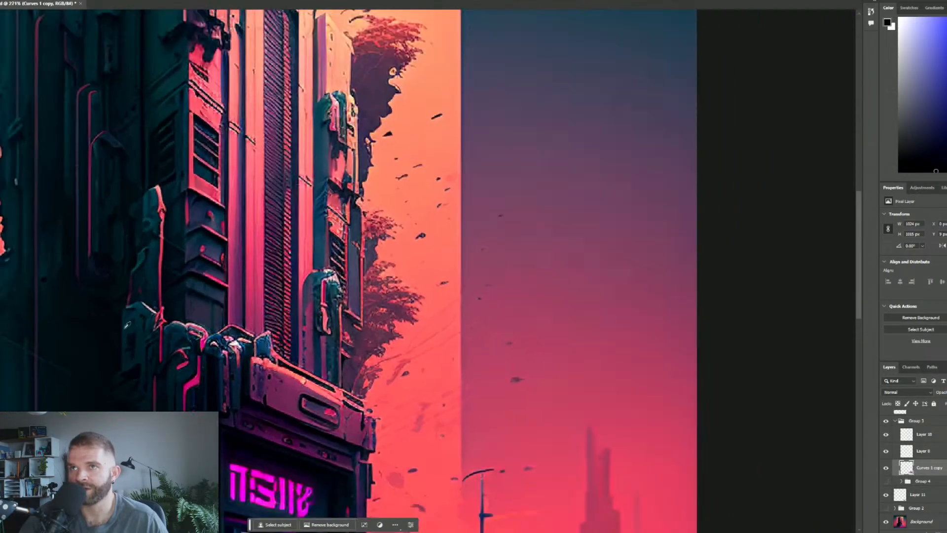
scroll(342, 298, "up", 3)
scroll(181, 363, "up", 1)
left_click(108, 0)
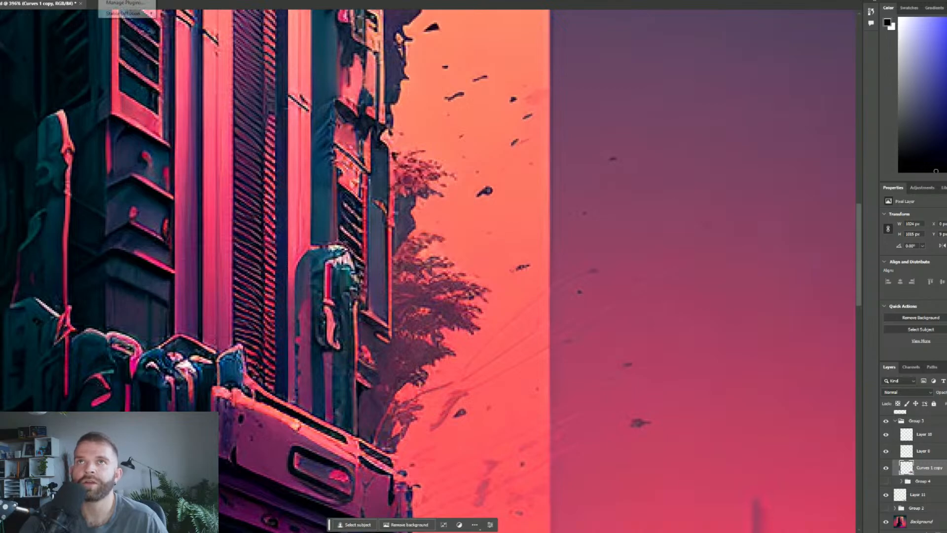
mouse_move(65, 0)
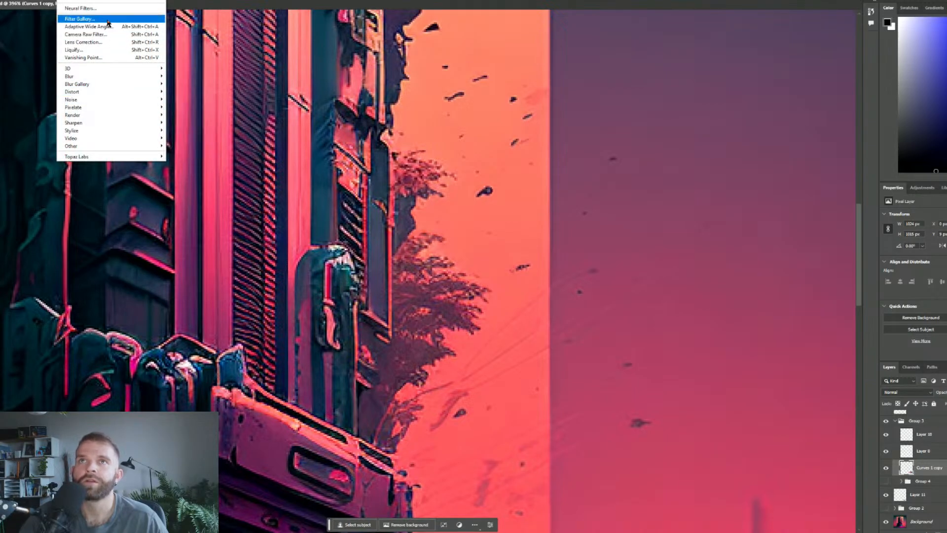
left_click(108, 23)
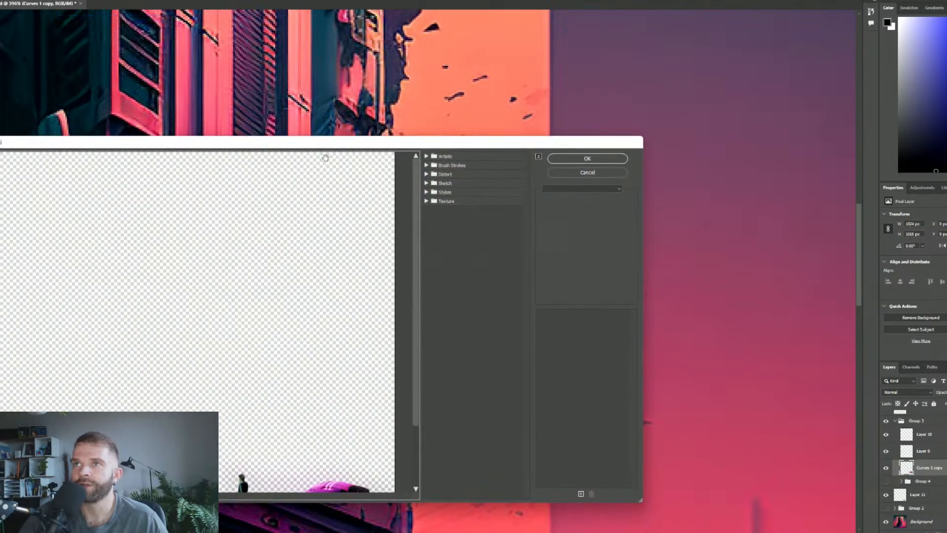
left_click_drag(325, 158, 673, 105)
scroll(595, 302, "down", 3)
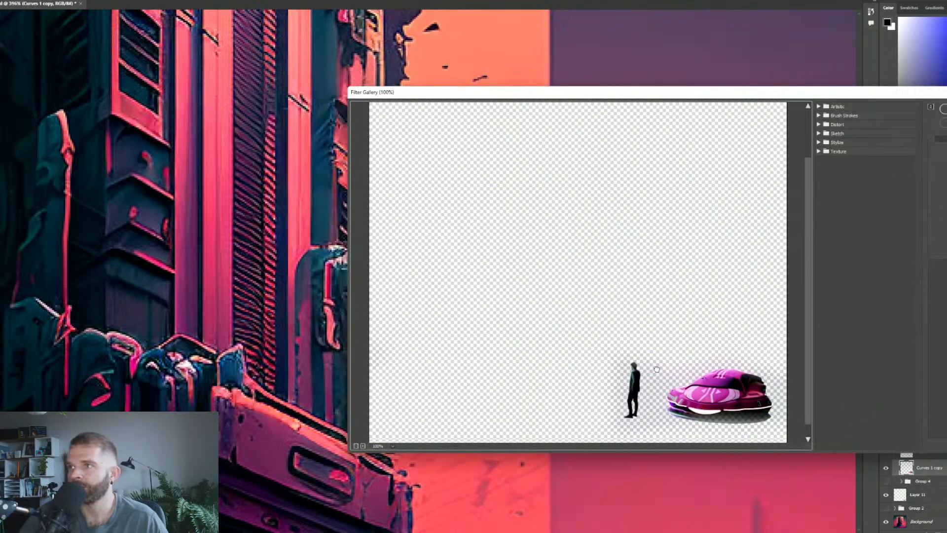
left_click(719, 401, "ctrl")
left_click(697, 336, "ctrl")
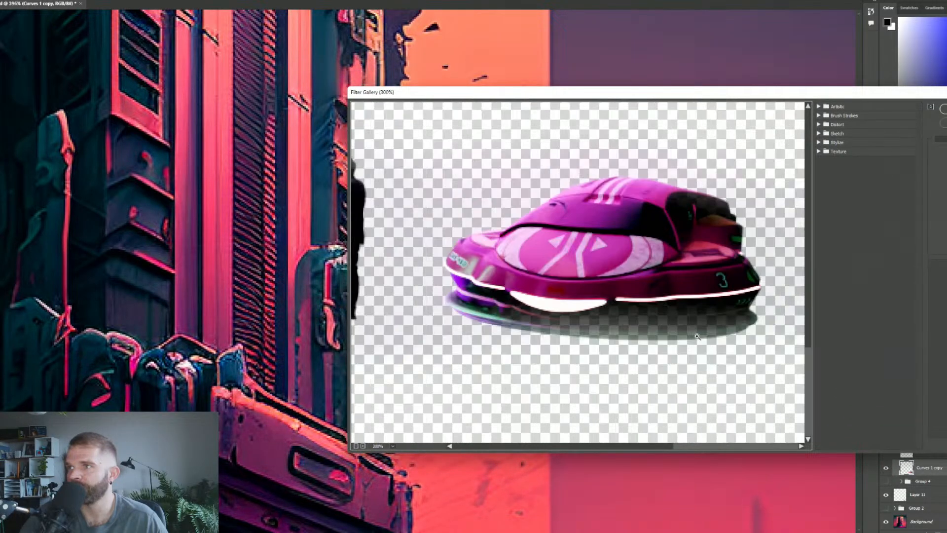
left_click(642, 250, "ctrl")
left_click_drag(570, 286, 577, 287)
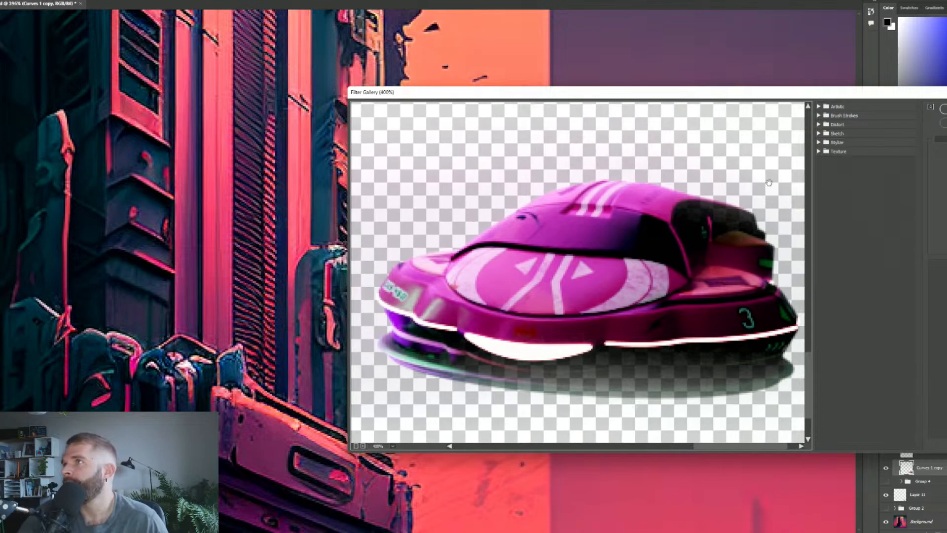
Expand the Stylize, Texture, Sketch, Distort, Brush Strokes and Artistic categories to review the available filters.
left_click(820, 142)
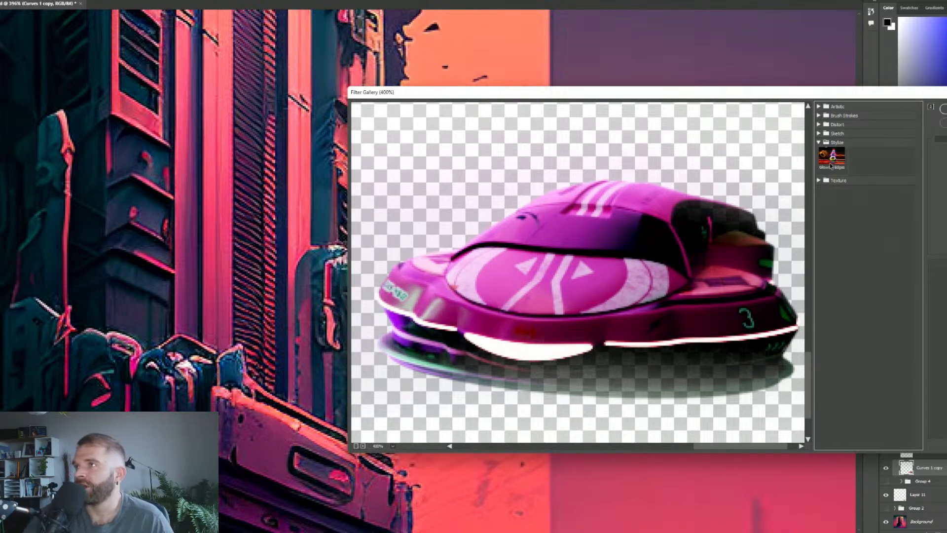
left_click(819, 181)
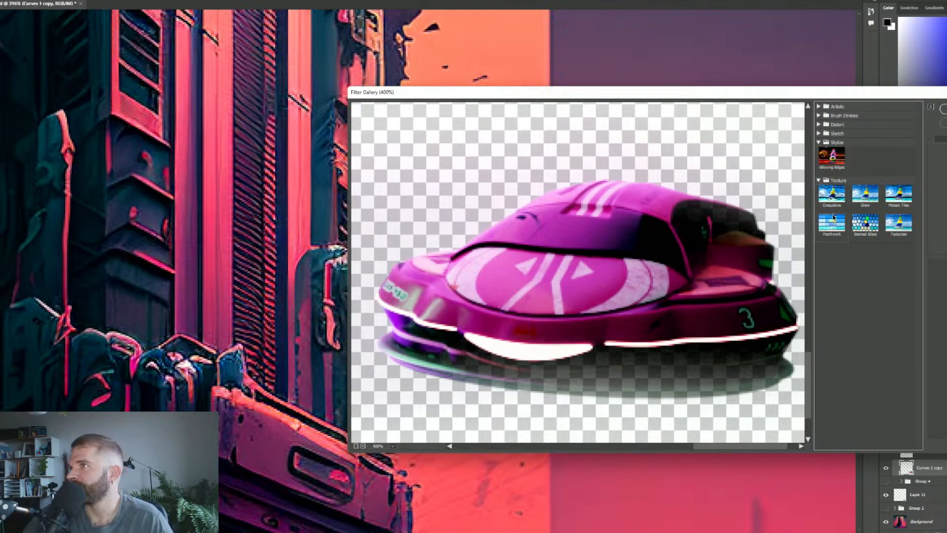
left_click(819, 133)
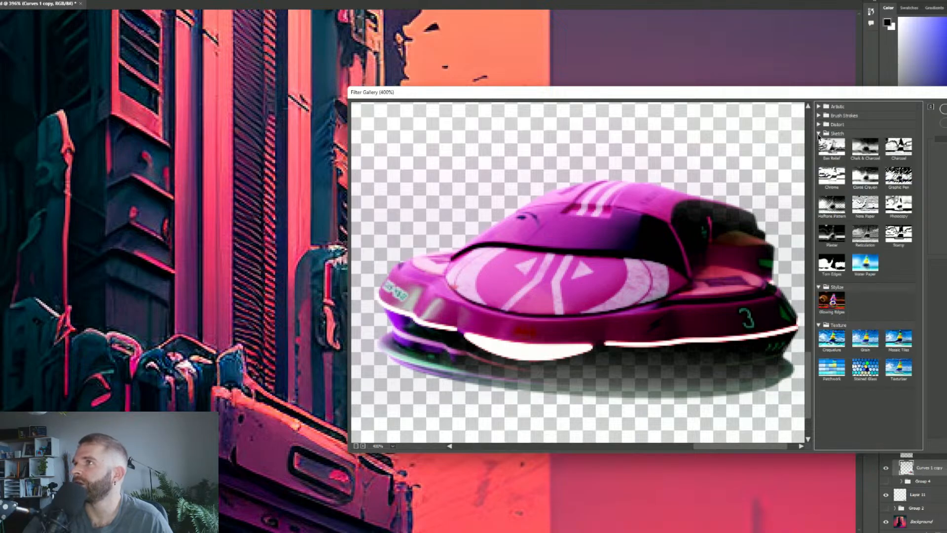
left_click(820, 125)
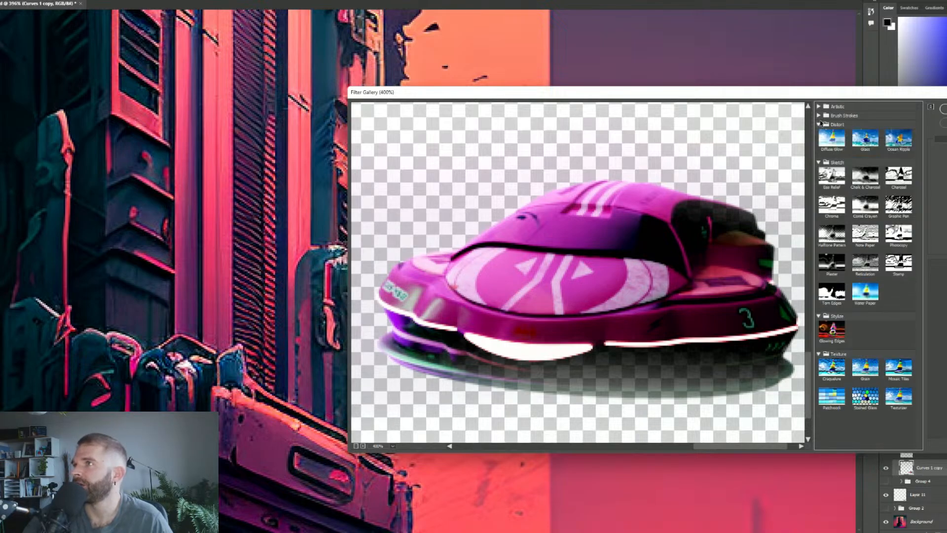
left_click(819, 116)
left_click(819, 107)
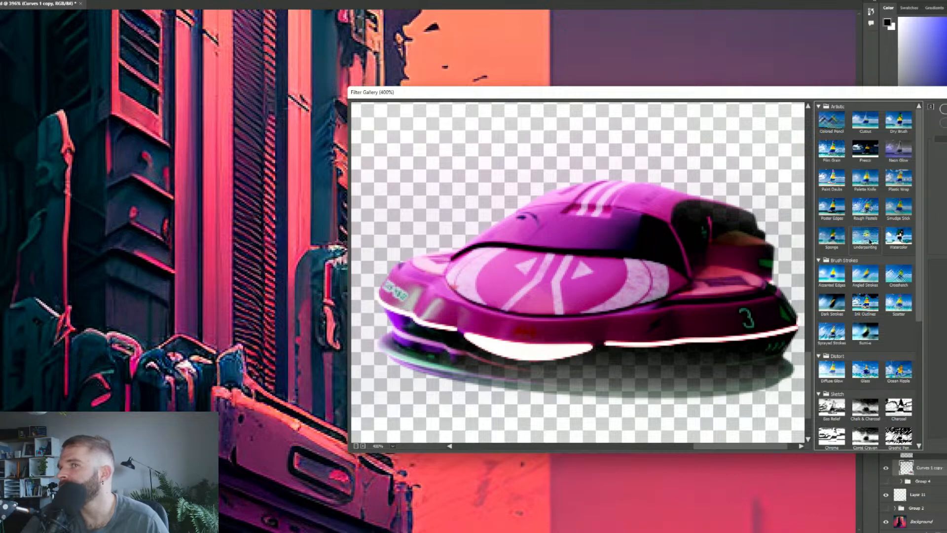
Try the Dry Brush filter on the car with a smaller brush size, brush detail 10 and texture 1.
left_click(910, 132)
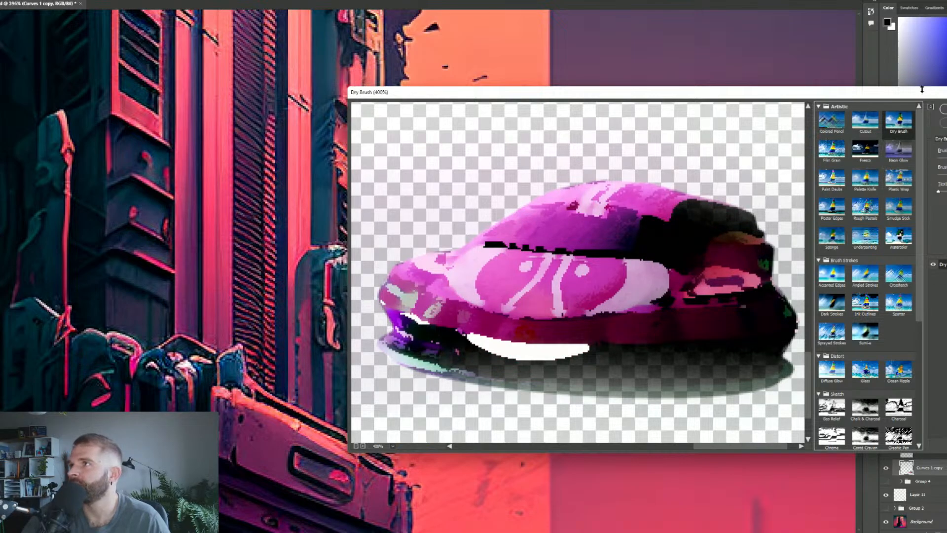
left_click_drag(921, 94, 836, 91)
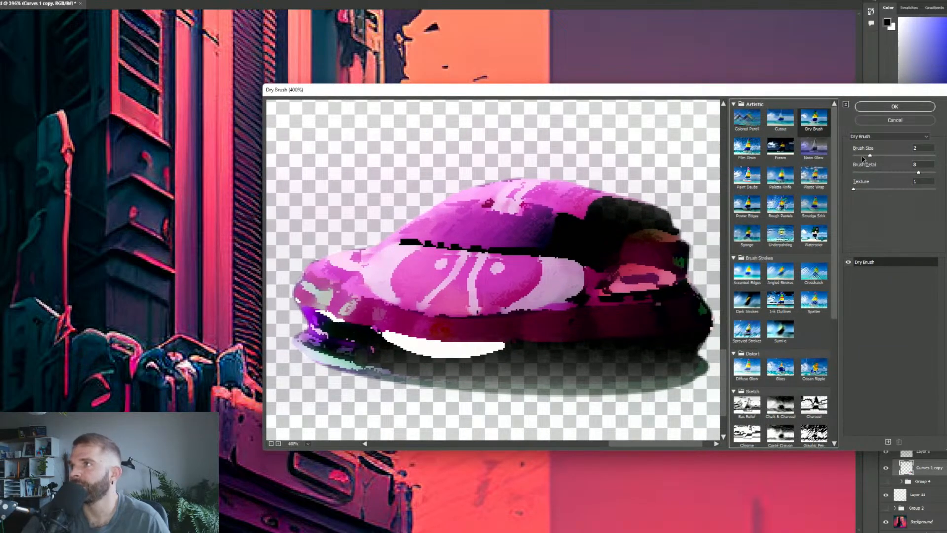
left_click(862, 156)
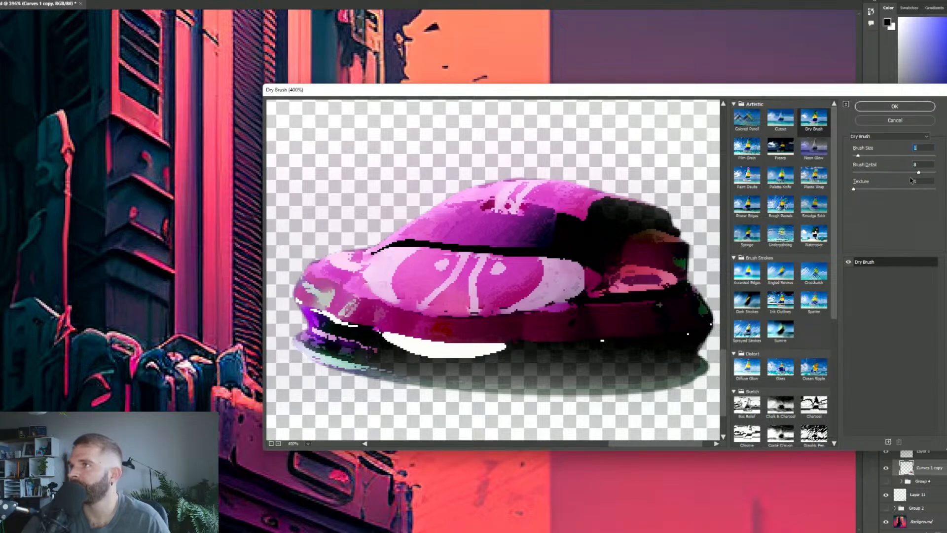
mouse_move(918, 174)
left_mouse_down()
mouse_move(862, 173)
mouse_move(943, 174)
left_mouse_up()
left_click_drag(853, 193, 866, 192)
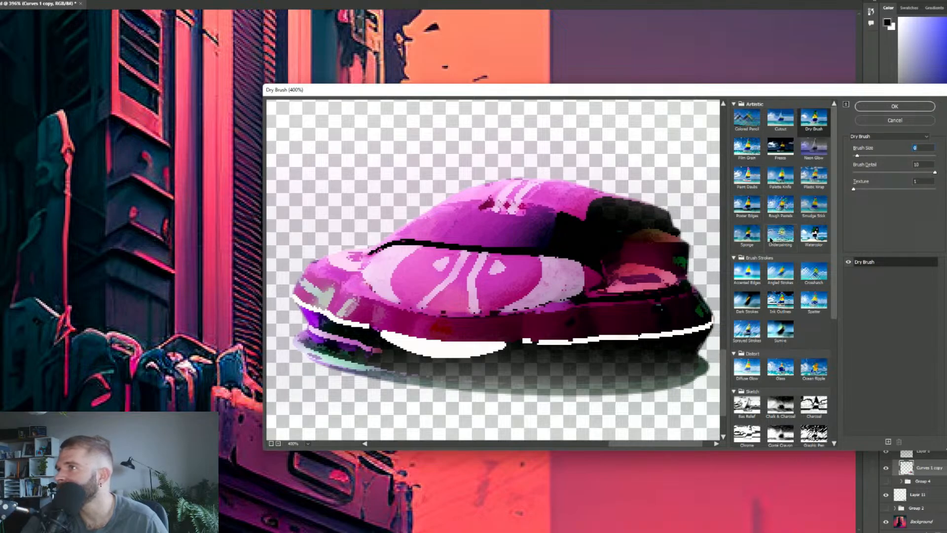
Compare other Artistic filters on the car, including Underpainting, Rough Pastels, Plastic Wrap, Film Grain, Cutout, Fresco and Palette Knife.
left_click(791, 232)
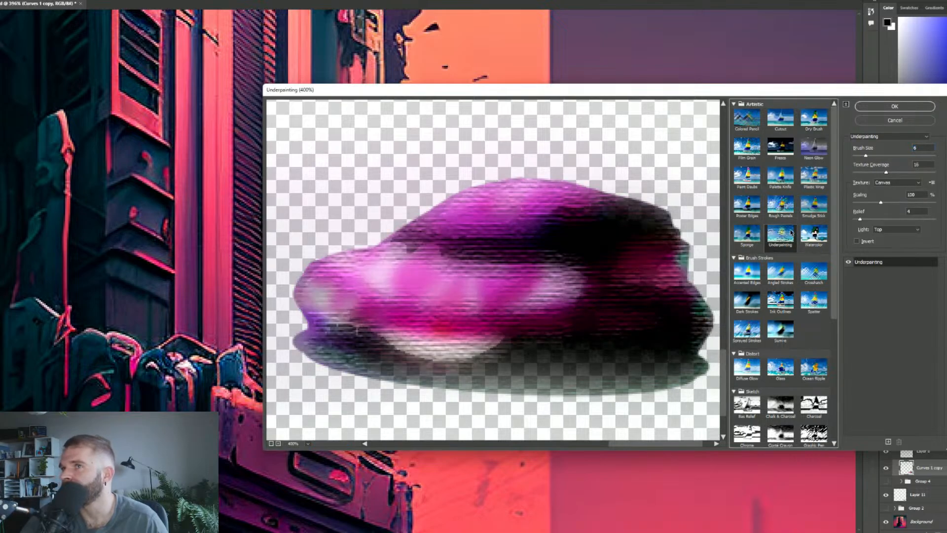
left_click(784, 205)
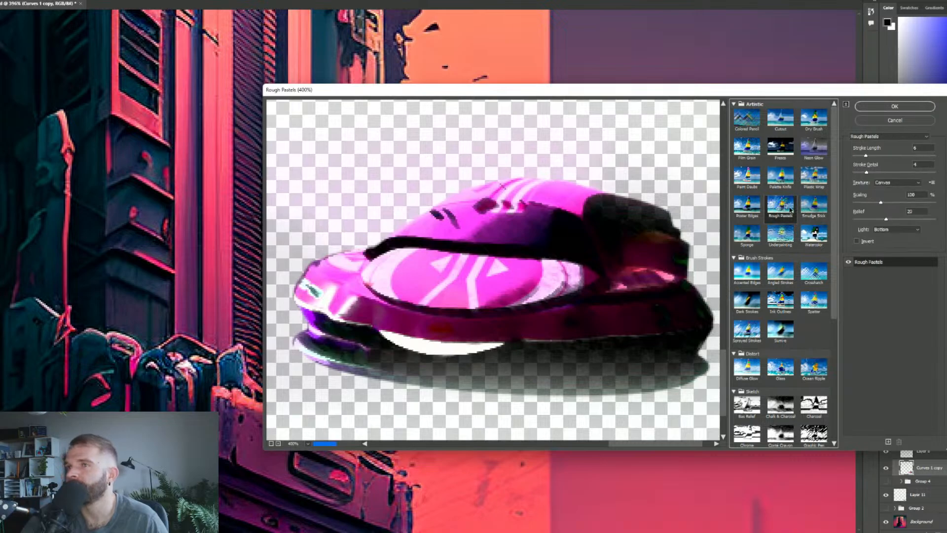
left_click(783, 177)
left_click(809, 179)
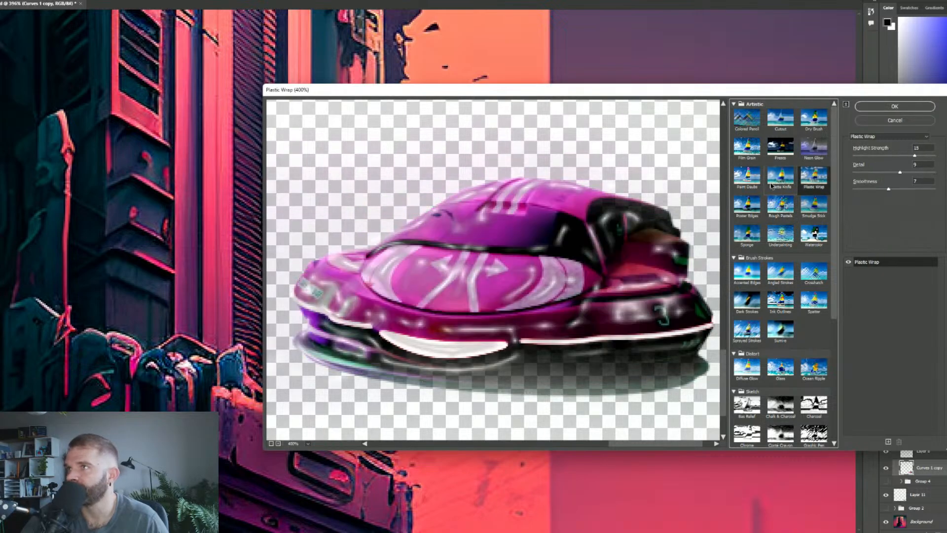
left_click(748, 177)
left_click(746, 146)
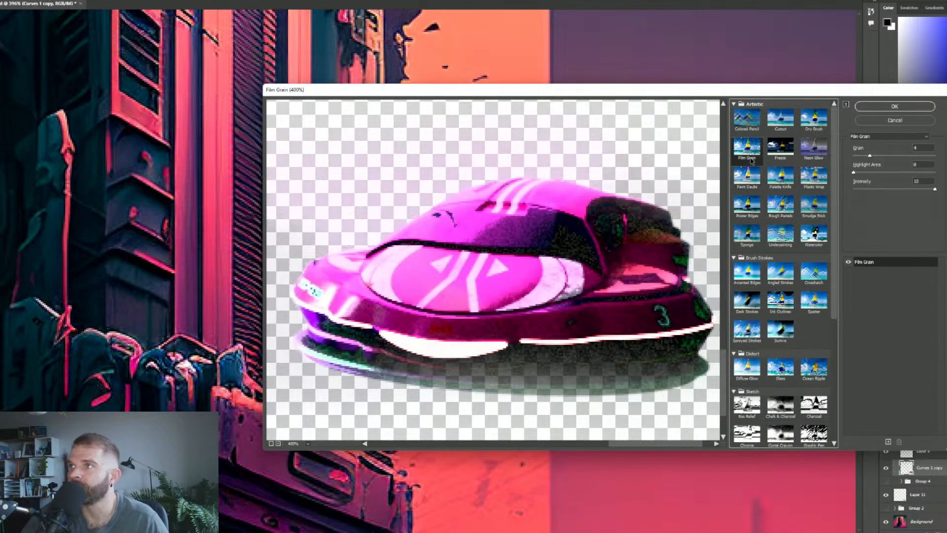
left_click(780, 146)
left_click(780, 175)
left_click(780, 118)
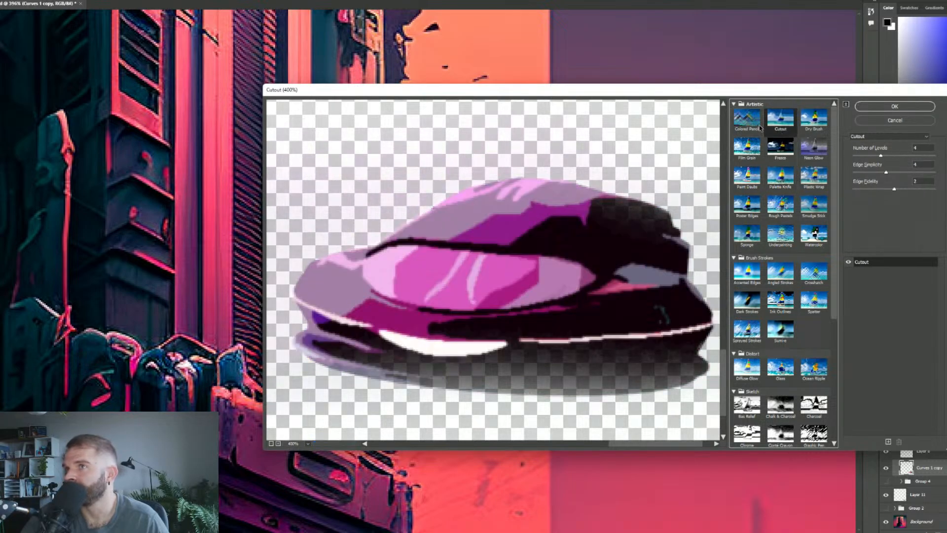
left_click(773, 153)
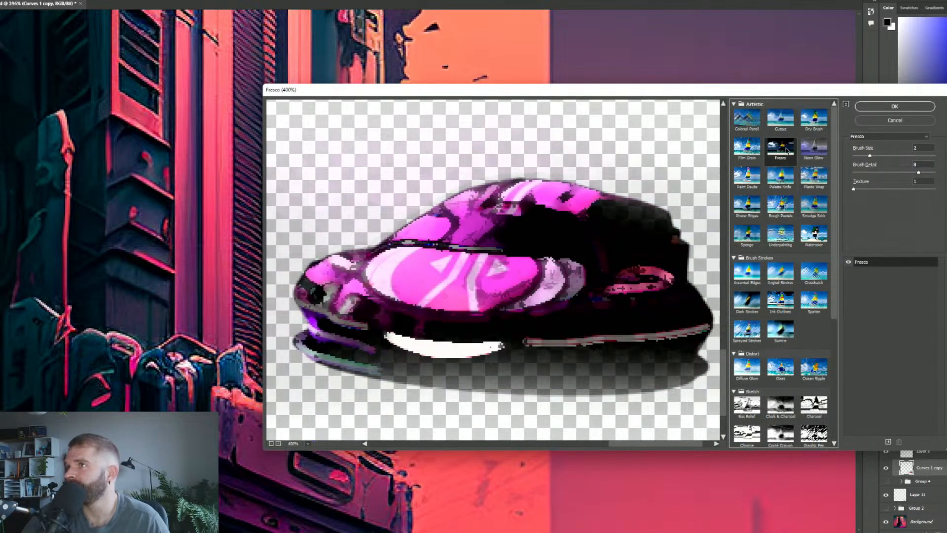
left_click(780, 175)
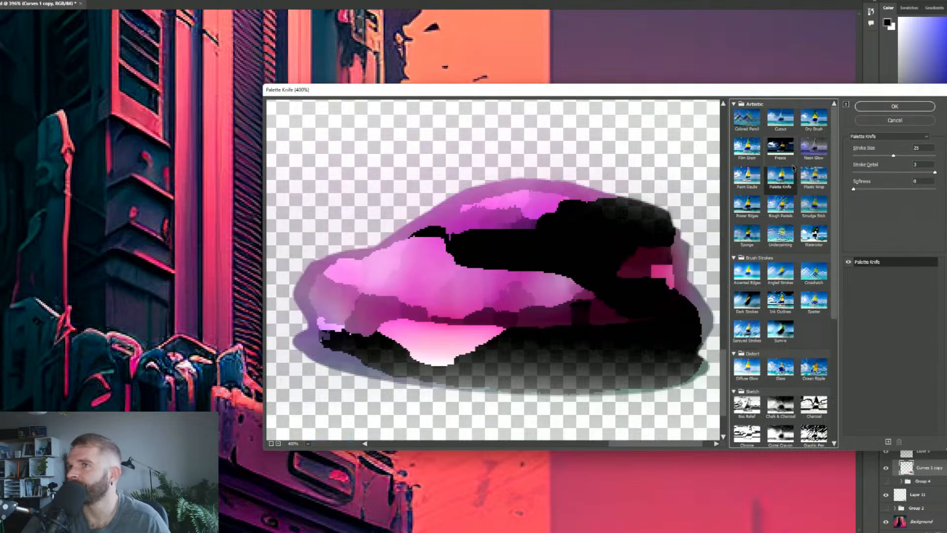
left_click(809, 150)
Apply the Cutout filter to the merged man and car layer with 8 levels, edge simplicity 1 and edge fidelity 3.
left_click(776, 129)
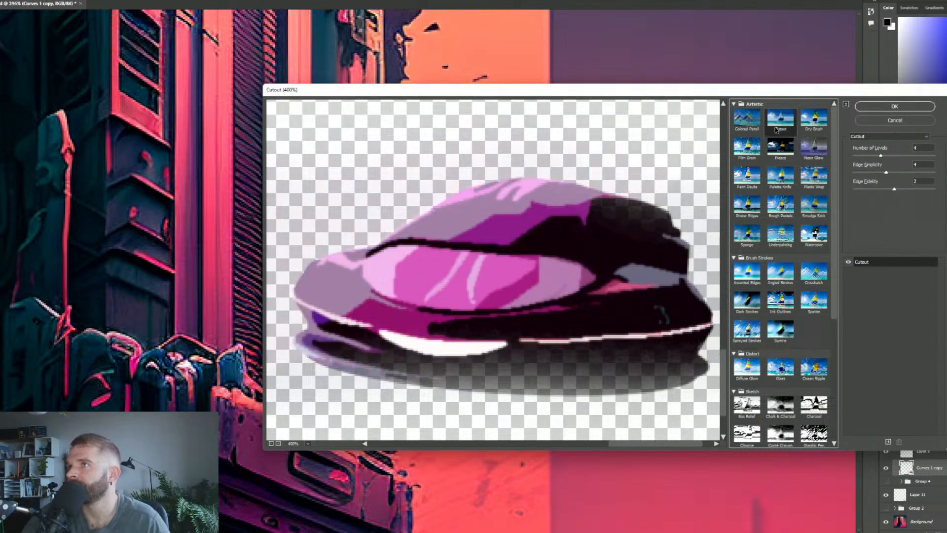
left_click_drag(867, 158, 855, 175)
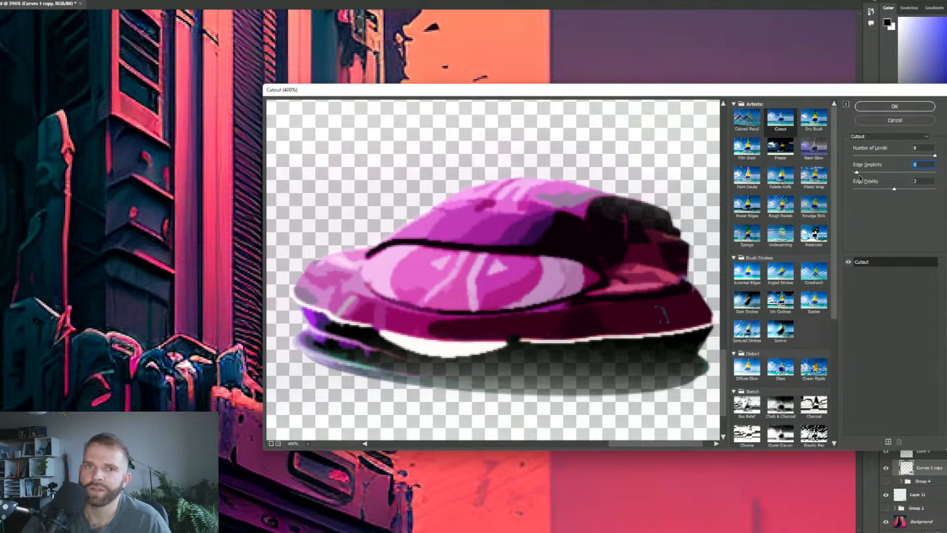
left_click_drag(857, 173, 923, 191)
left_click(895, 191)
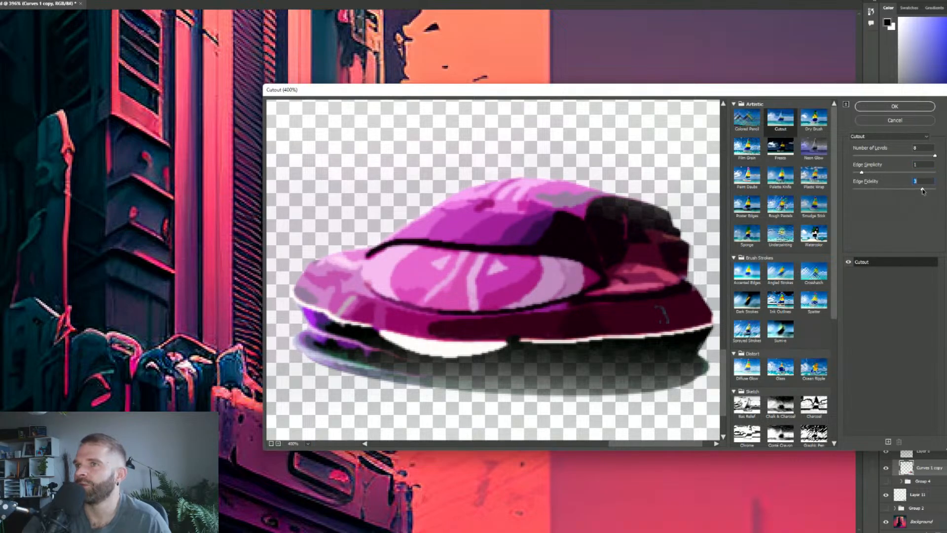
left_click(894, 106)
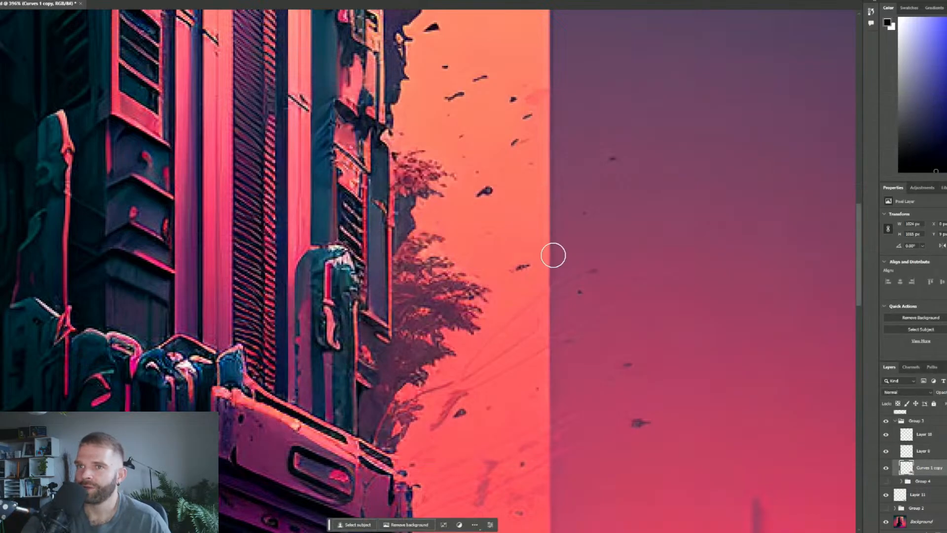
Examine the building's painterly detail, the man and the filtered car up close and in the full composition.
key("ctrl+0")
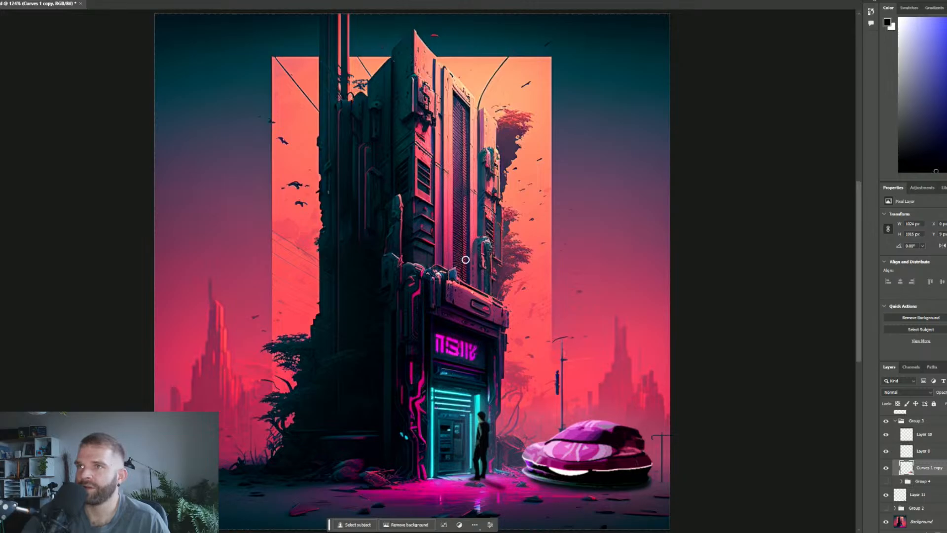
scroll(452, 155, "up", 2)
scroll(452, 155, "up", 2)
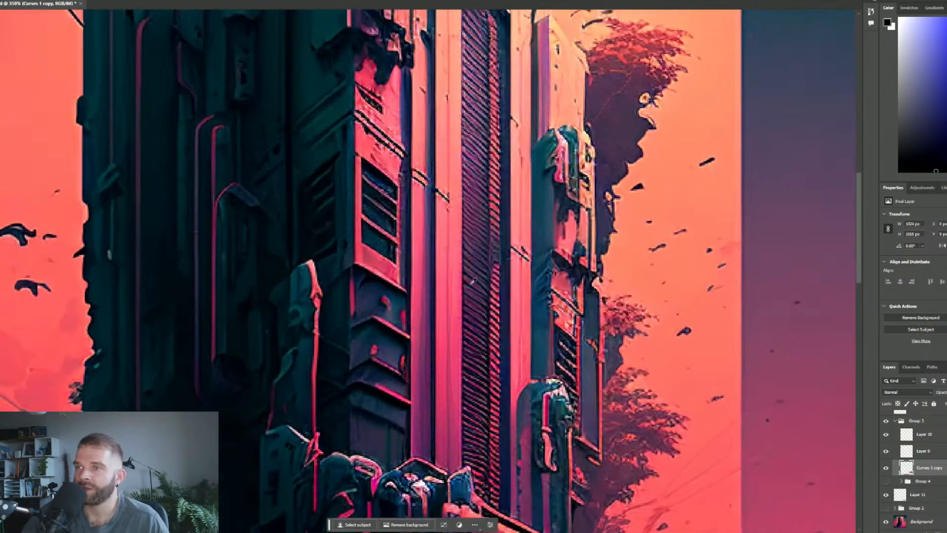
scroll(423, 366, "down", 1)
scroll(493, 321, "down", 3)
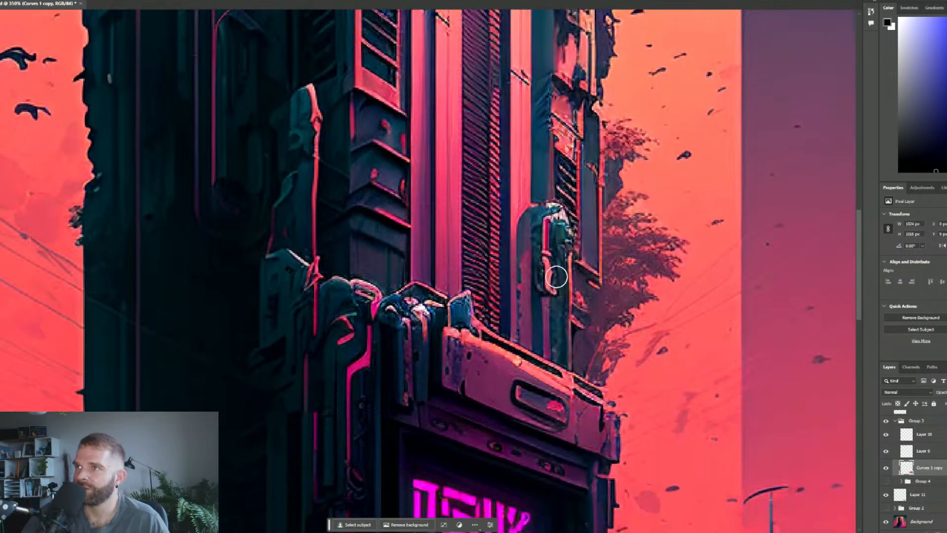
scroll(556, 277, "down", 5)
scroll(405, 430, "up", 5)
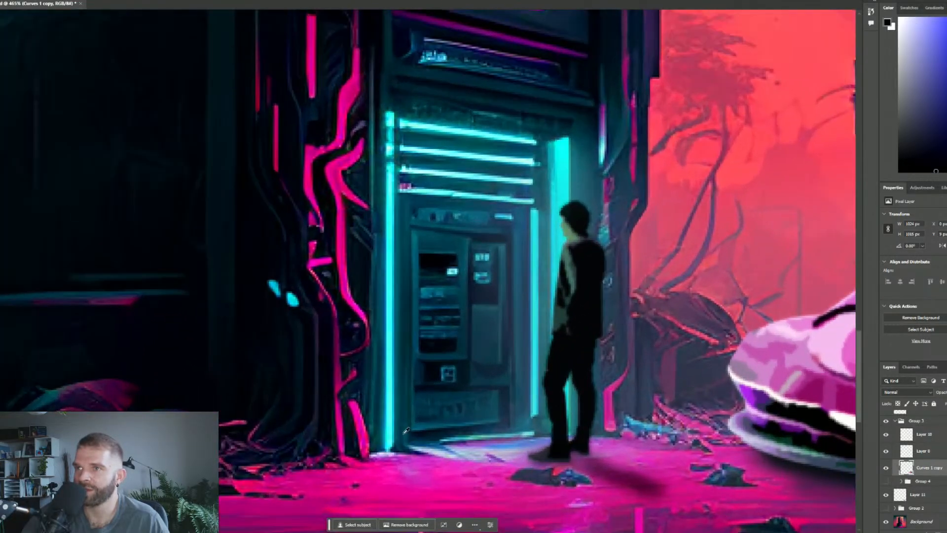
scroll(315, 404, "down", 4)
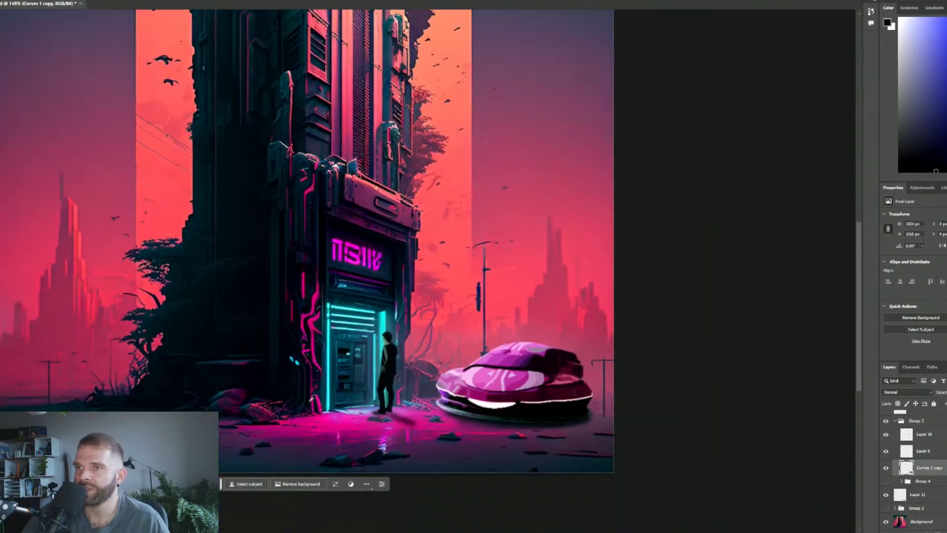
scroll(312, 398, "up", 2)
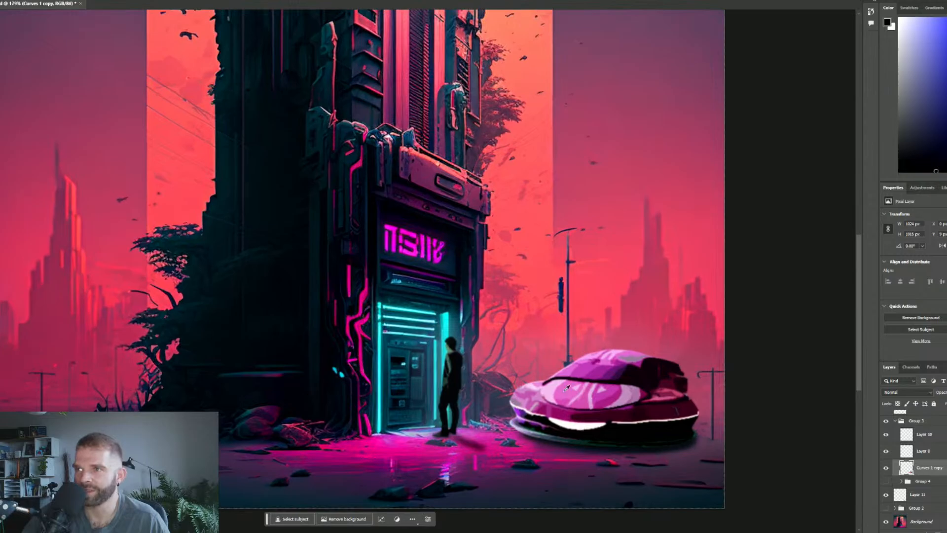
scroll(566, 388, "down", 2)
scroll(643, 419, "up", 1)
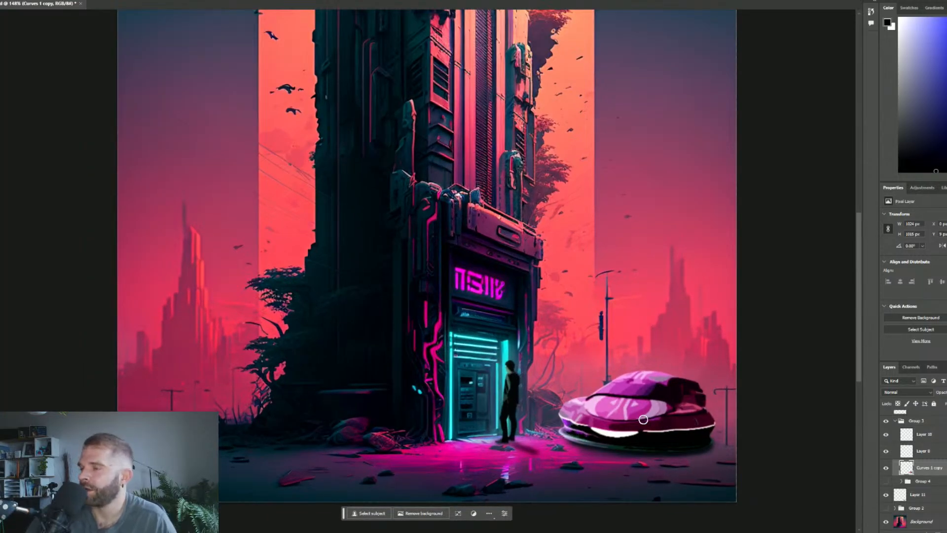
Duplicate the Cutout-filtered man and car layer.
right_click(926, 471)
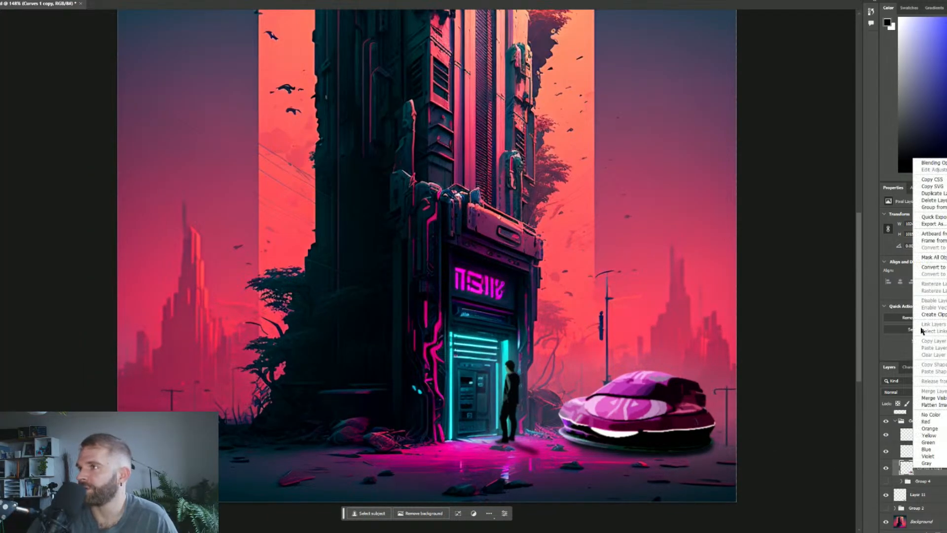
left_click(942, 197)
key("Return")
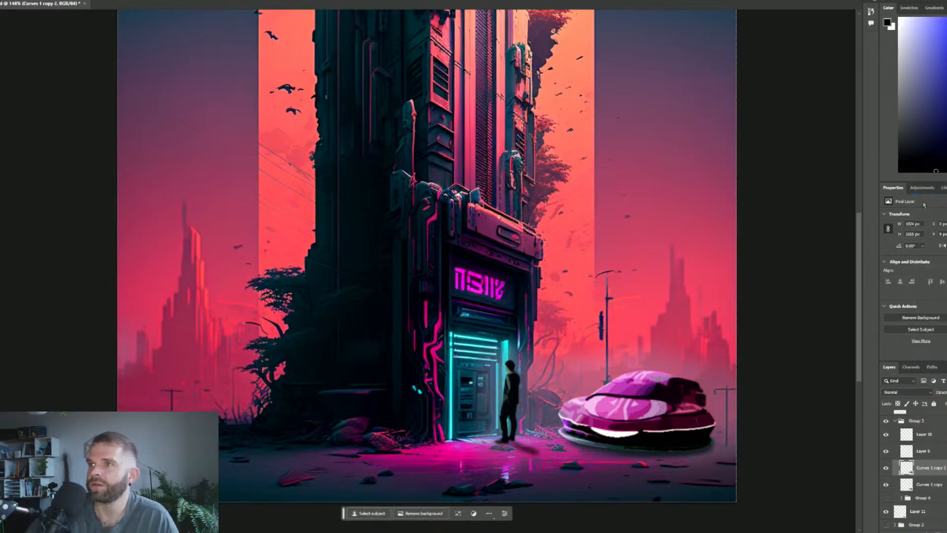
Apply a High Pass filter with a 1.5 pixel radius to the duplicate layer and set its blend mode to Overlay.
left_click(109, 0)
mouse_move(65, 0)
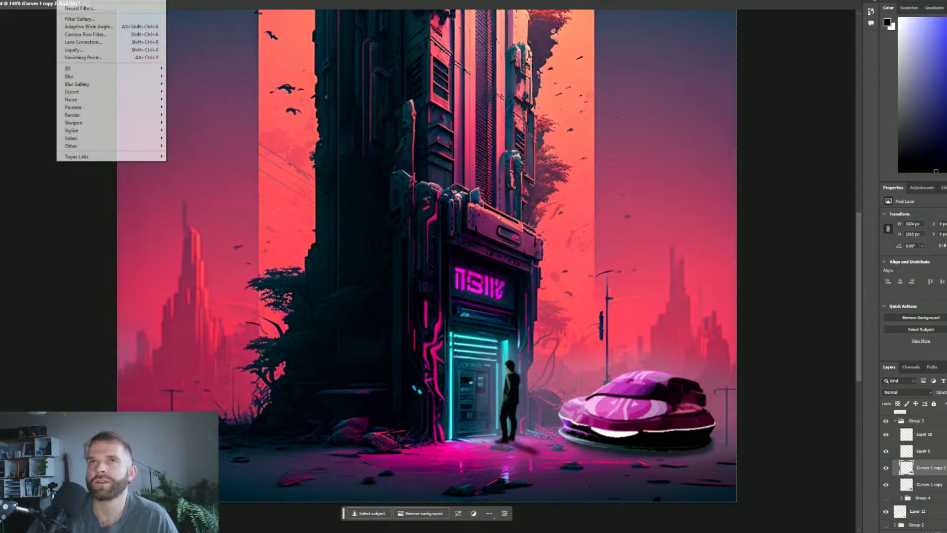
mouse_move(113, 147)
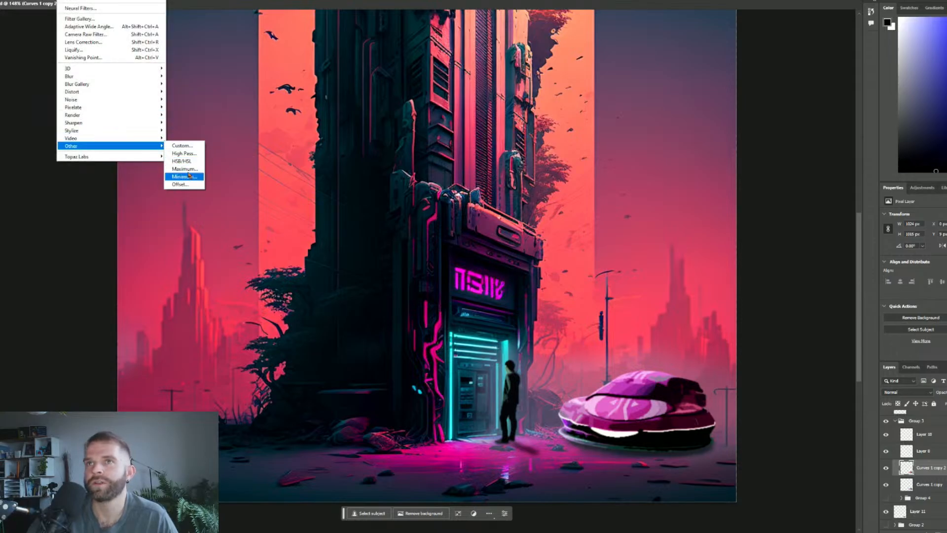
left_click(184, 153)
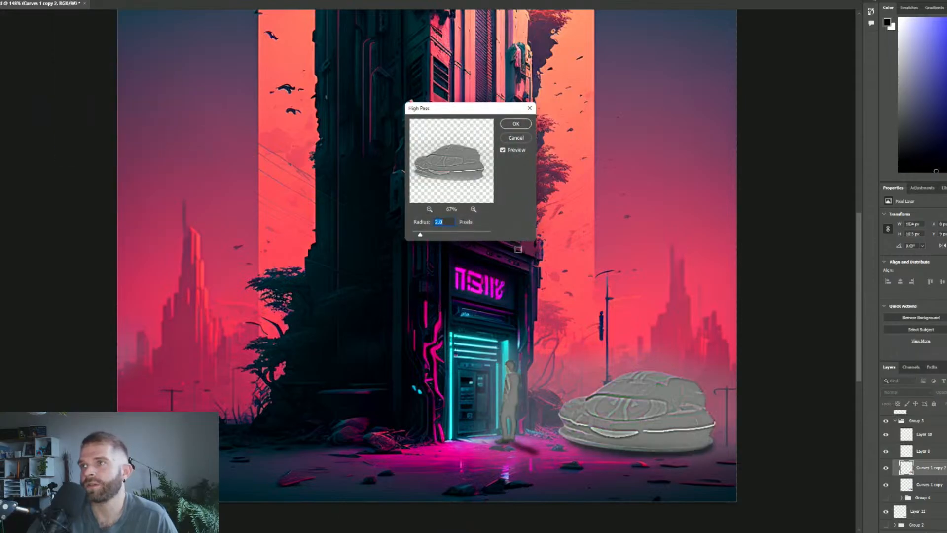
mouse_move(419, 236)
left_mouse_down()
mouse_move(432, 238)
mouse_move(423, 233)
left_mouse_up()
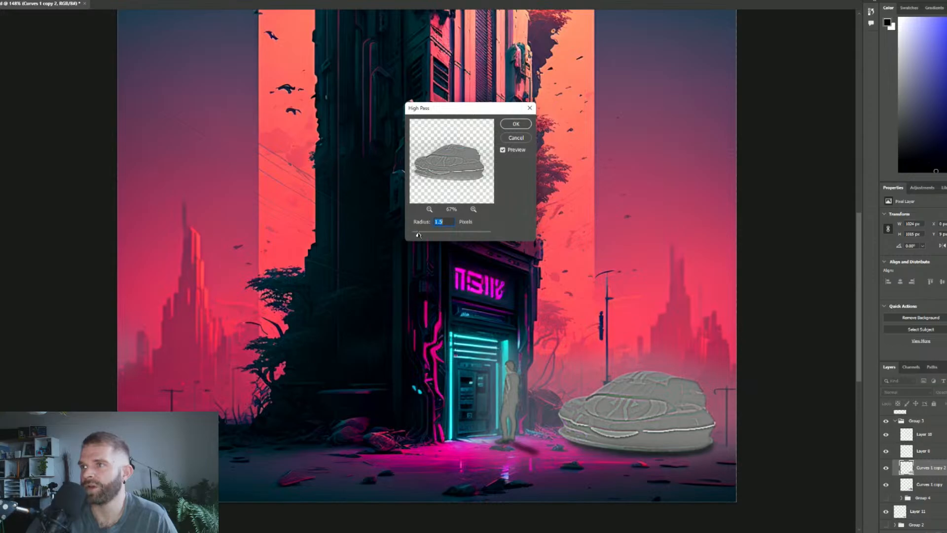
left_click(516, 124)
left_click(908, 392)
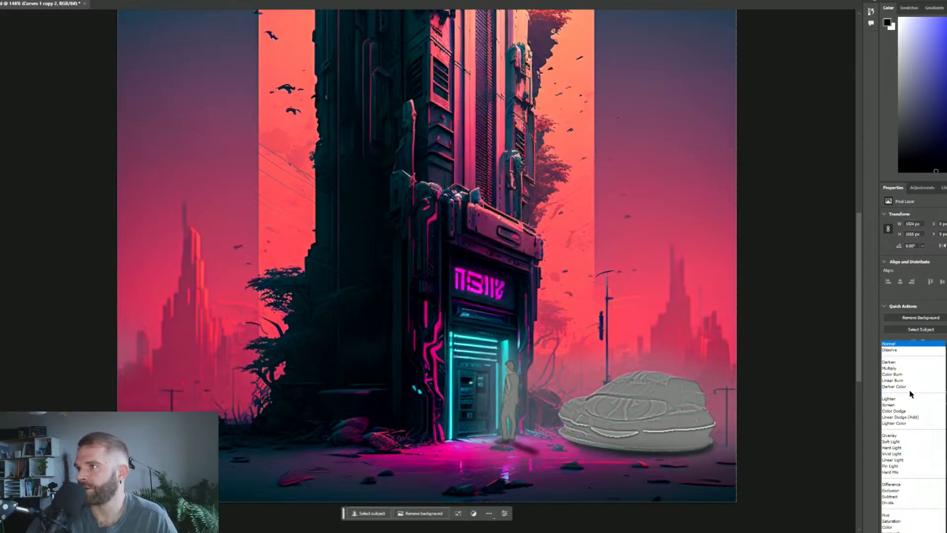
left_click(903, 438)
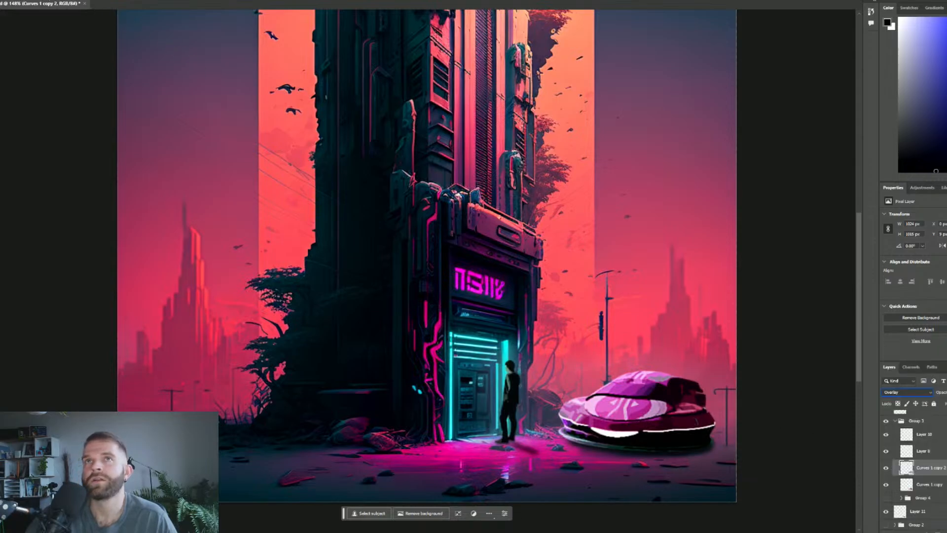
Apply a Curves adjustment directly to the High Pass layer, lowering the shadows and anchoring the midtones at input 127, output 128.
left_click(2, 0)
mouse_move(24, 1)
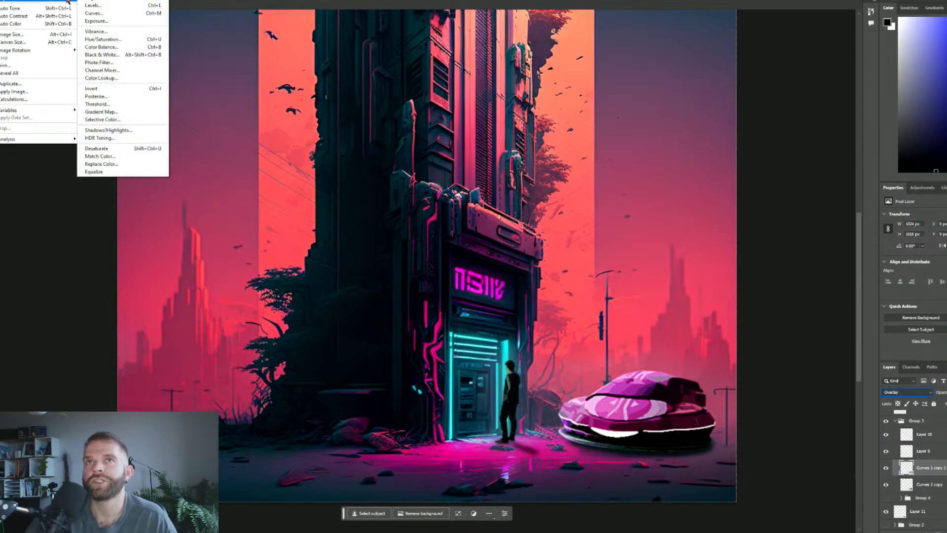
left_click(118, 15)
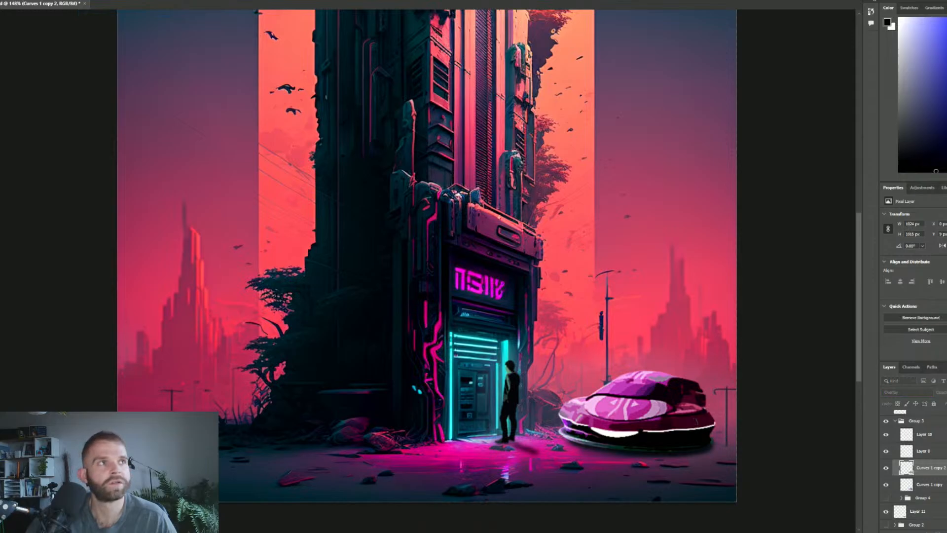
left_click_drag(478, 99, 757, 161)
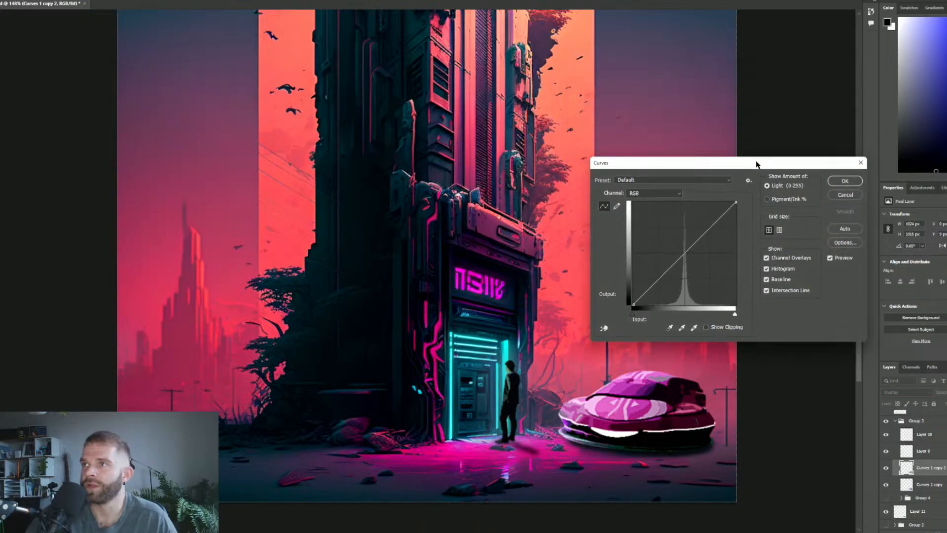
mouse_move(650, 280)
left_mouse_down()
mouse_move(649, 265)
mouse_move(652, 291)
left_mouse_up()
left_click_drag(692, 254, 688, 245)
left_click(654, 290)
mouse_move(654, 290)
left_mouse_down()
mouse_move(649, 284)
mouse_move(657, 290)
left_mouse_up()
left_click_drag(688, 245, 684, 254)
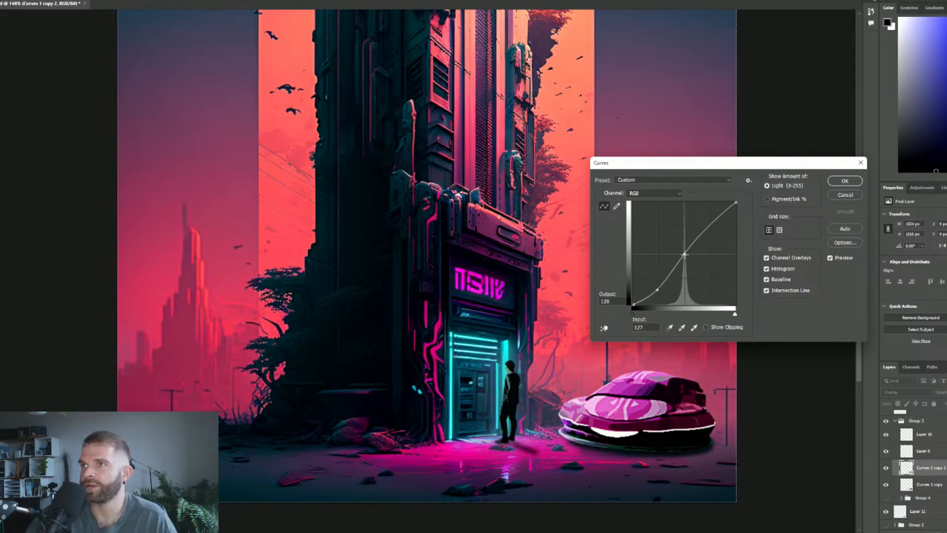
left_click(844, 181)
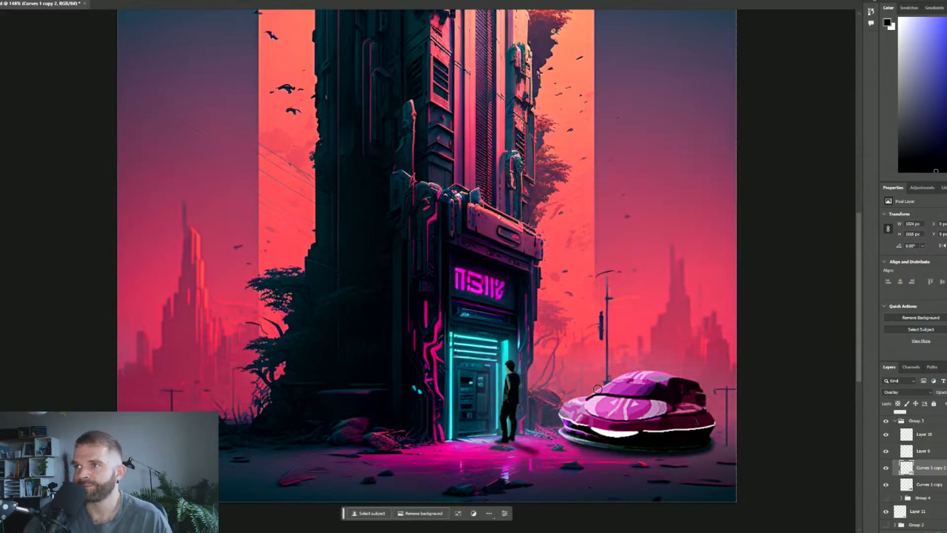
Compare the man and car up close and in the wider view with the High Pass layer hidden and shown.
scroll(640, 423, "up", 5)
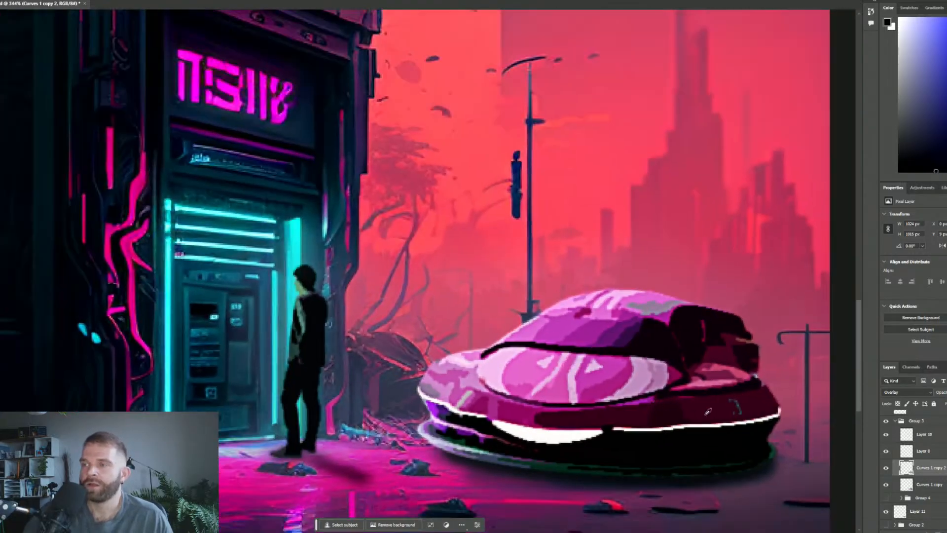
scroll(710, 446, "down", 5)
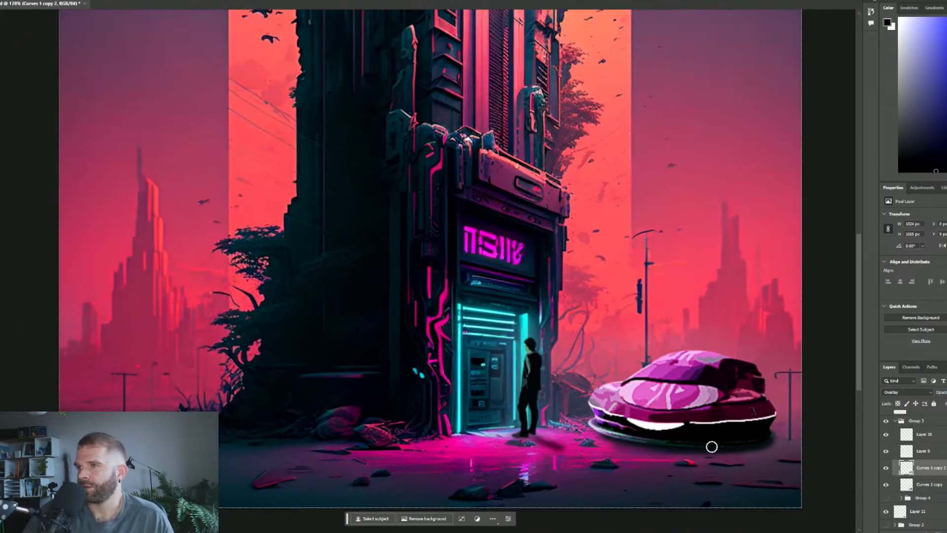
left_click(886, 468)
left_click(886, 468)
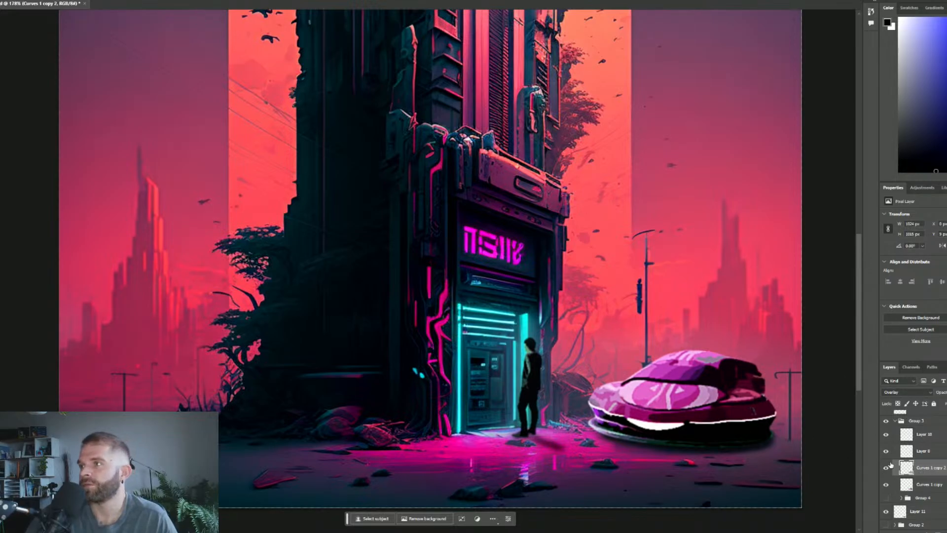
Duplicate the High Pass layer and apply a Gaussian Blur of about 2.5 pixels to the duplicate.
right_click(934, 469)
left_click(930, 191)
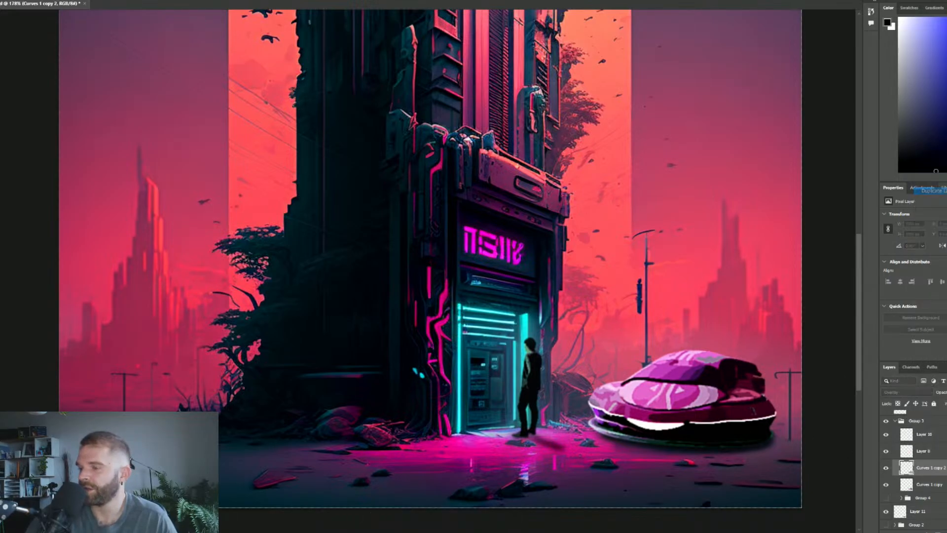
key("ctrl+j")
left_click(34, 1)
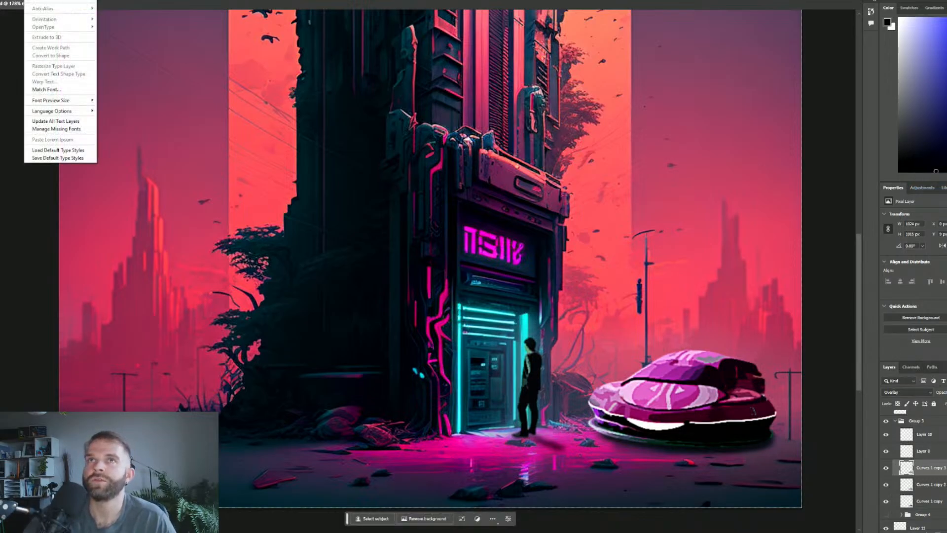
mouse_move(69, 1)
mouse_move(124, 77)
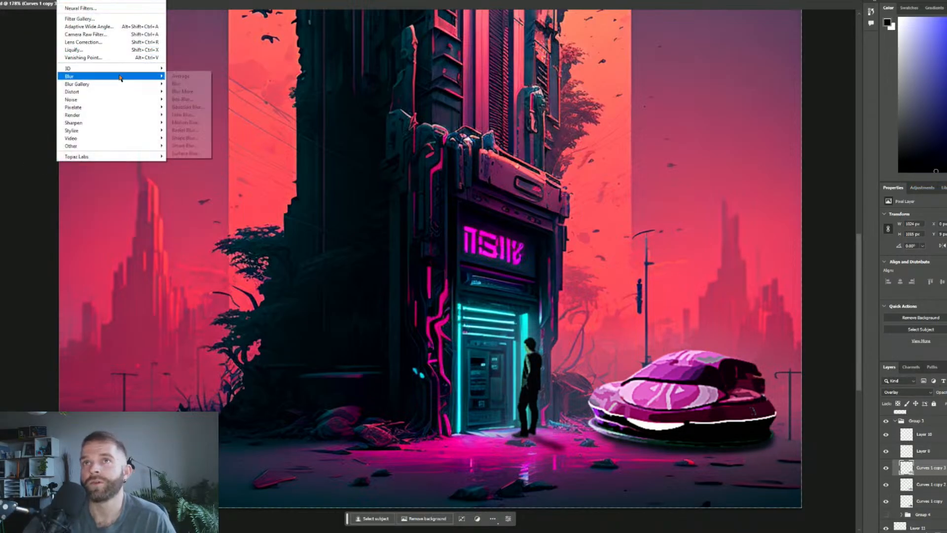
left_click(187, 106)
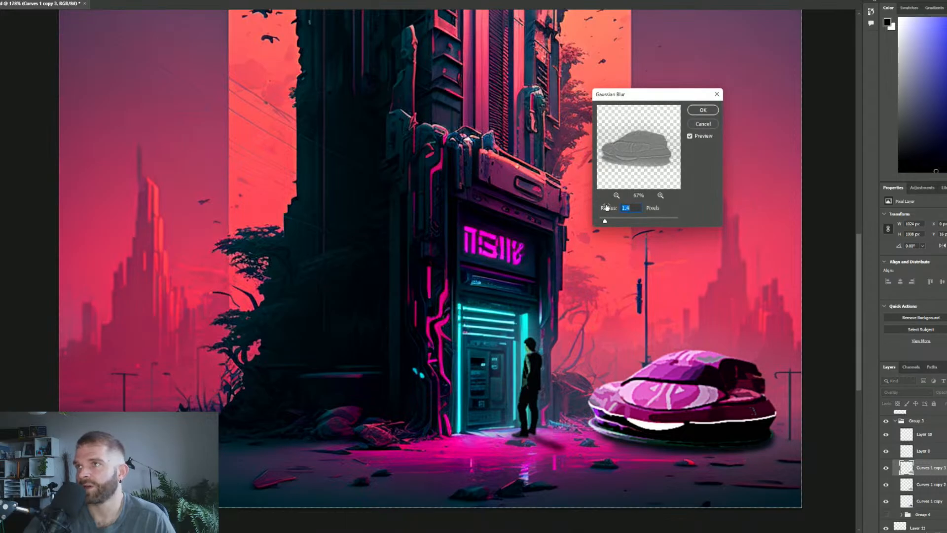
left_click_drag(611, 221, 615, 222)
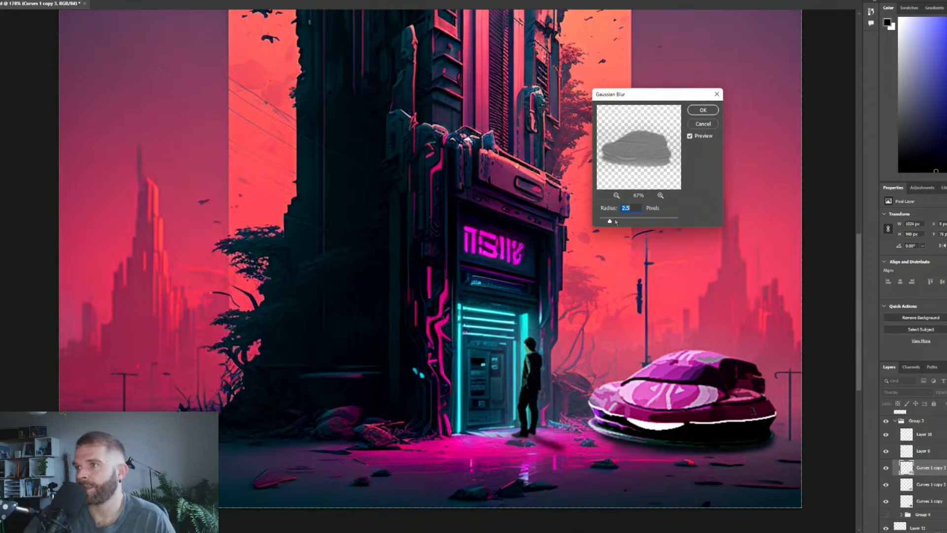
left_click(702, 111)
left_click(886, 484)
left_click(886, 484)
left_click(930, 483)
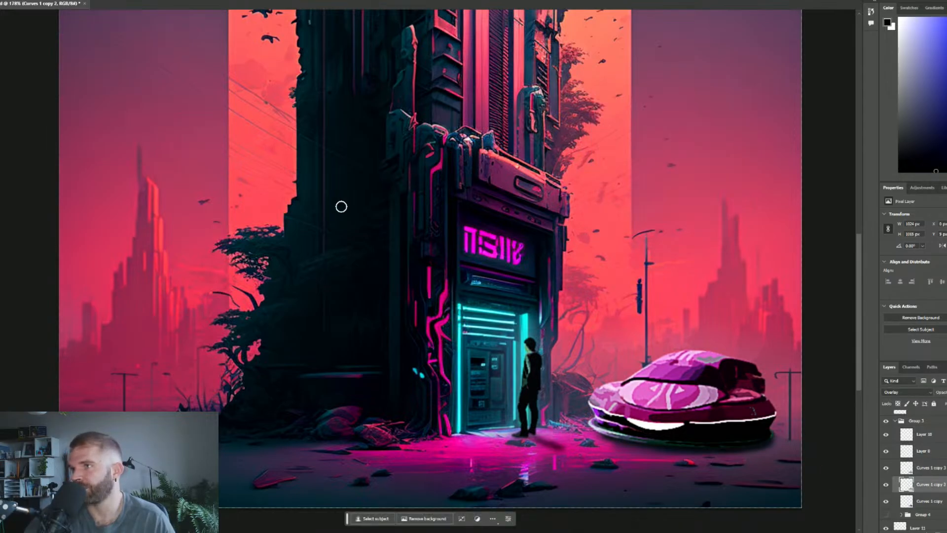
left_click(64, 0)
mouse_move(116, 77)
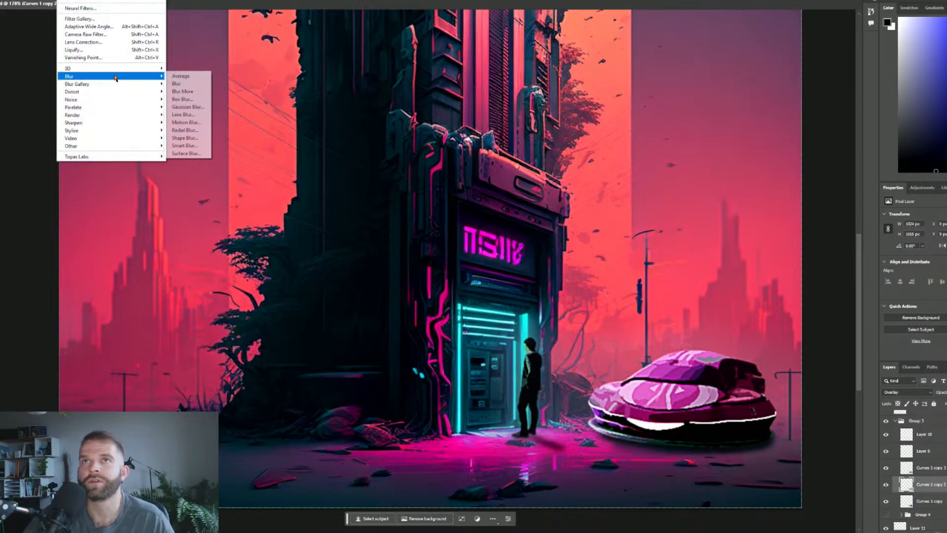
left_click(187, 107)
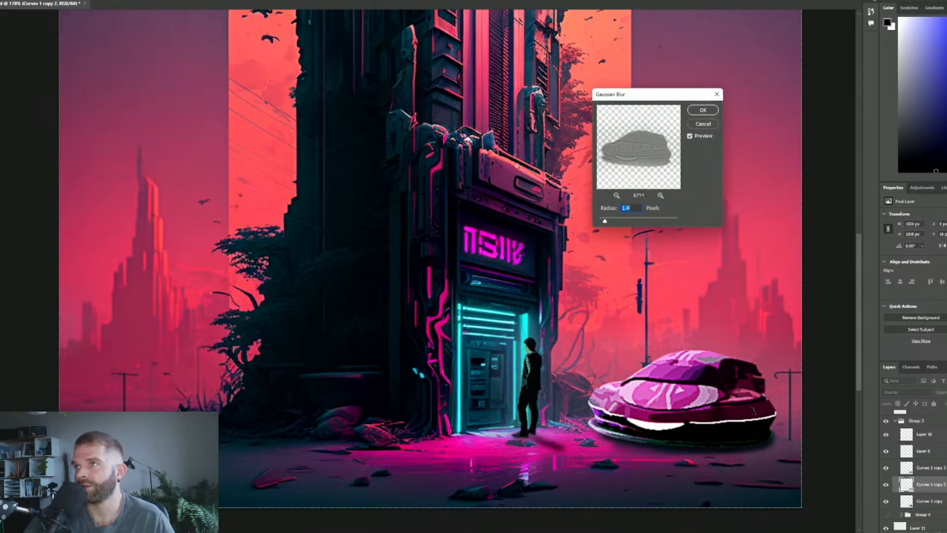
left_click(701, 125)
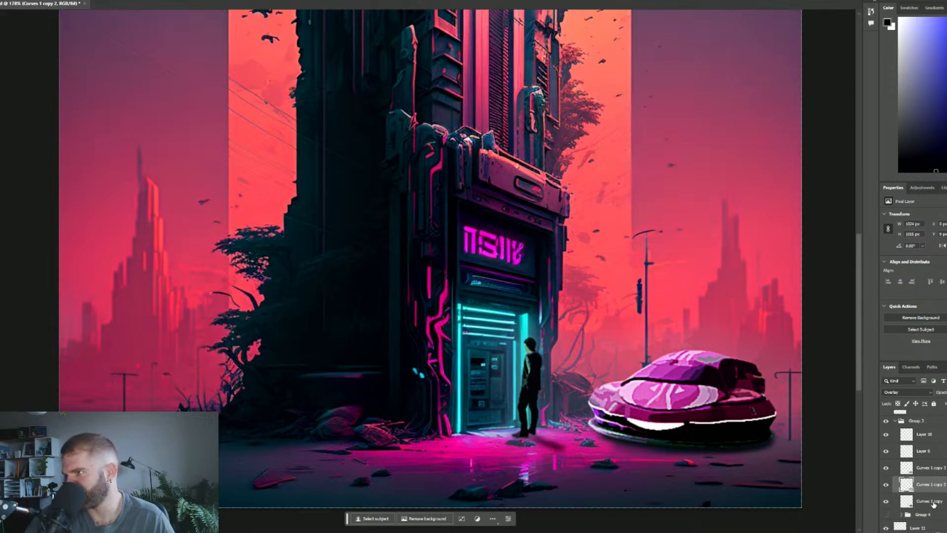
Compare the effect of the two High Pass layers by toggling their visibility, and leave the blurred duplicate hidden.
left_click(885, 468)
left_click(886, 485)
left_click(886, 485)
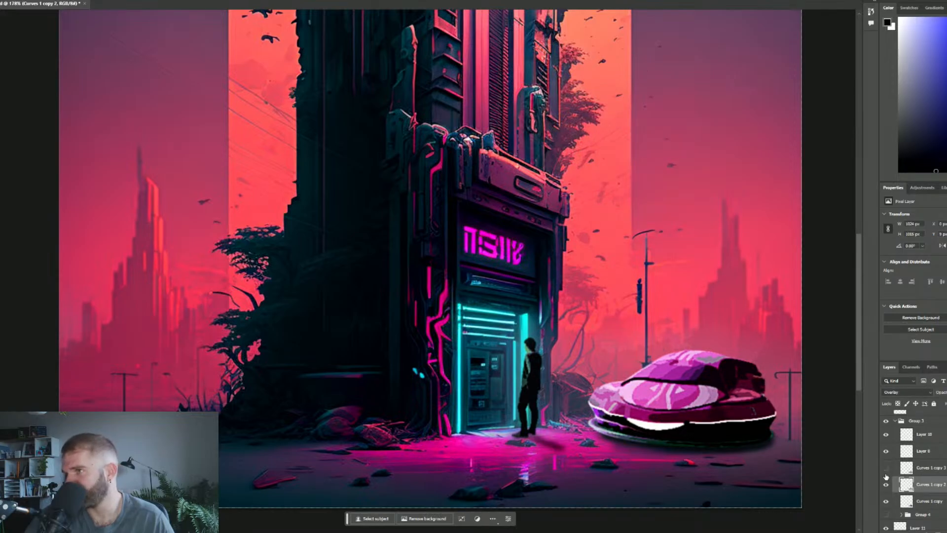
left_click(886, 468)
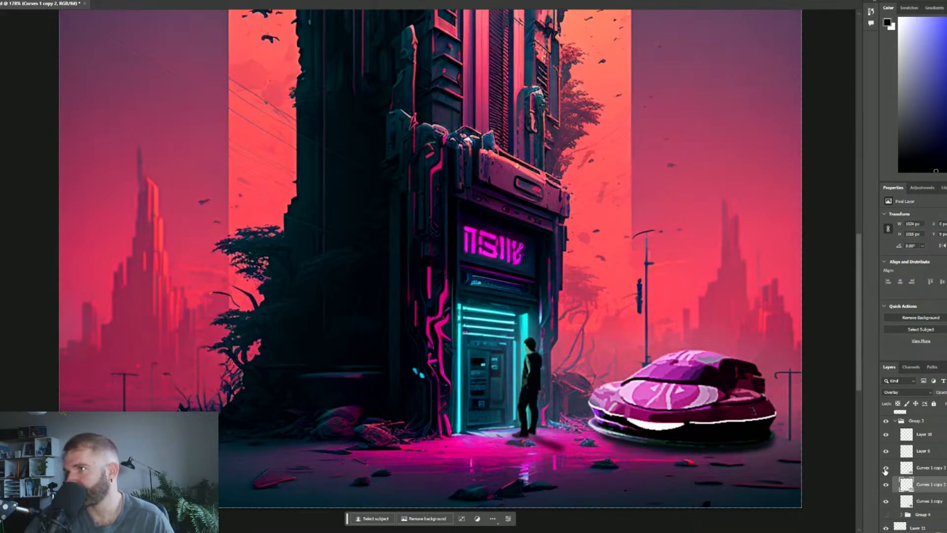
left_click(886, 468)
Try a Gaussian Blur of about 2.9 pixels directly on the Cutout-filtered man and car layer.
left_click(910, 502)
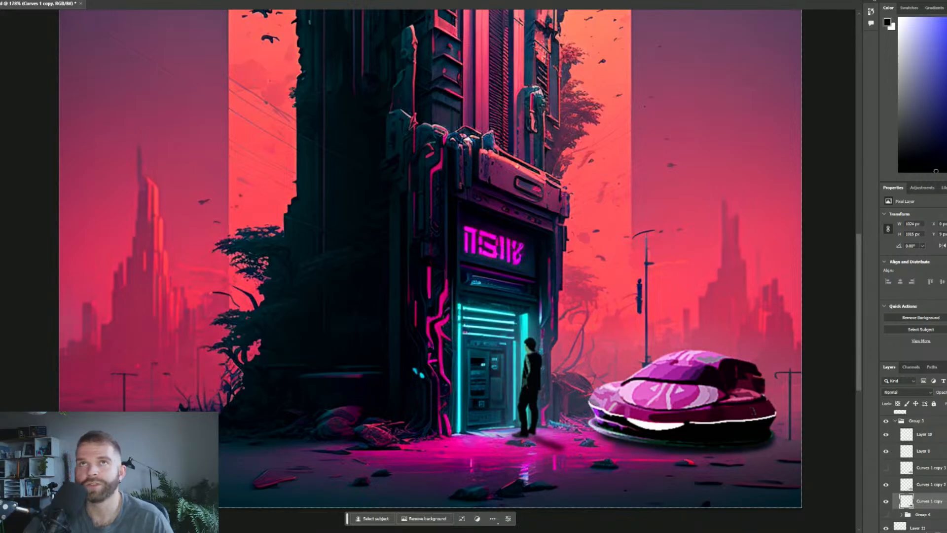
left_click(65, 0)
mouse_move(158, 77)
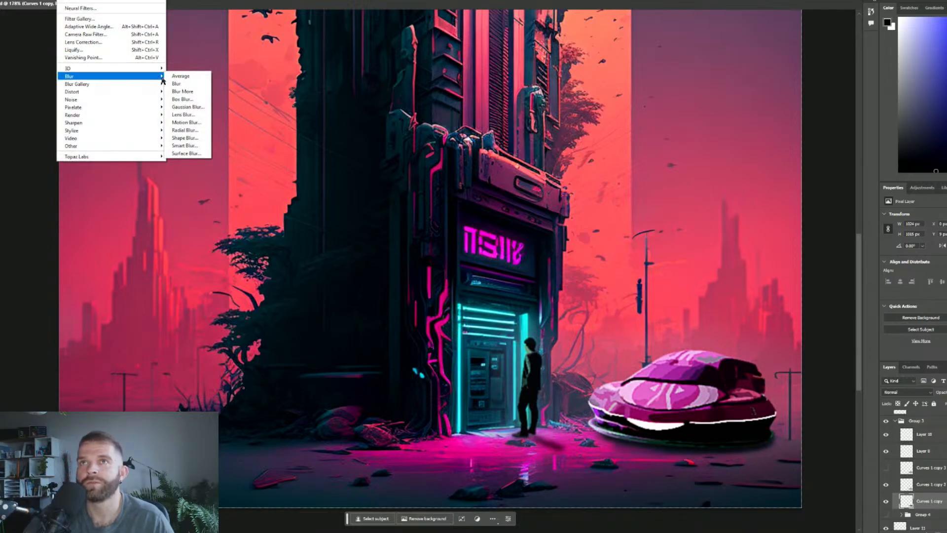
left_click(194, 107)
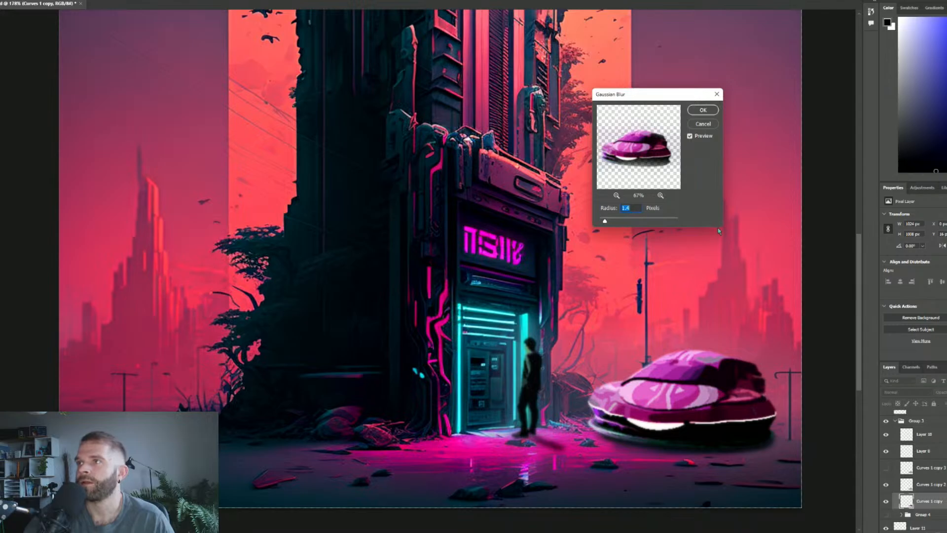
left_click(661, 197)
left_click(661, 196)
left_click(660, 196)
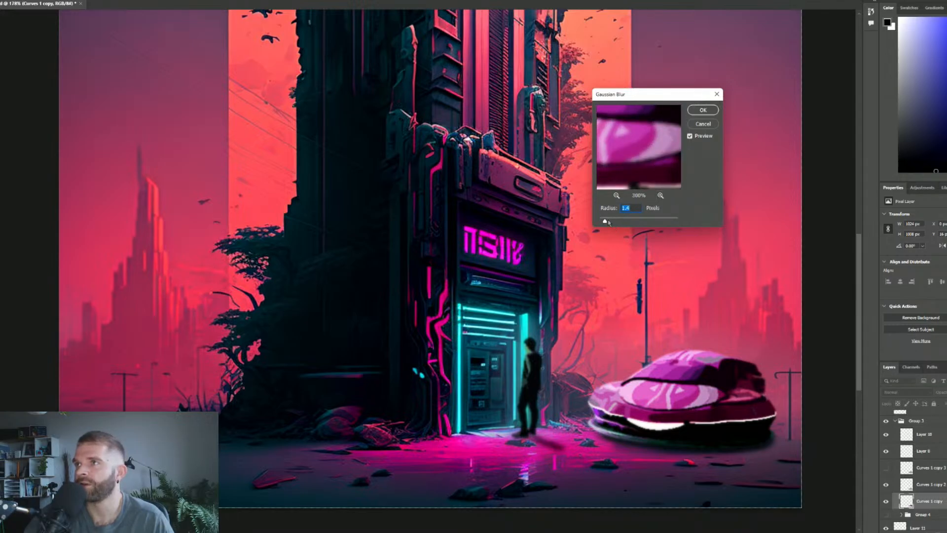
left_click_drag(608, 222, 612, 222)
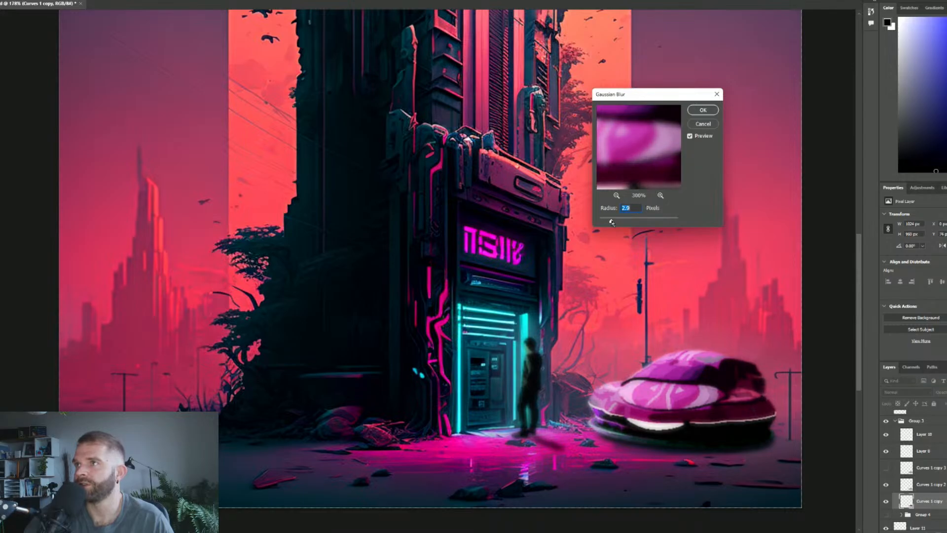
left_click(703, 110)
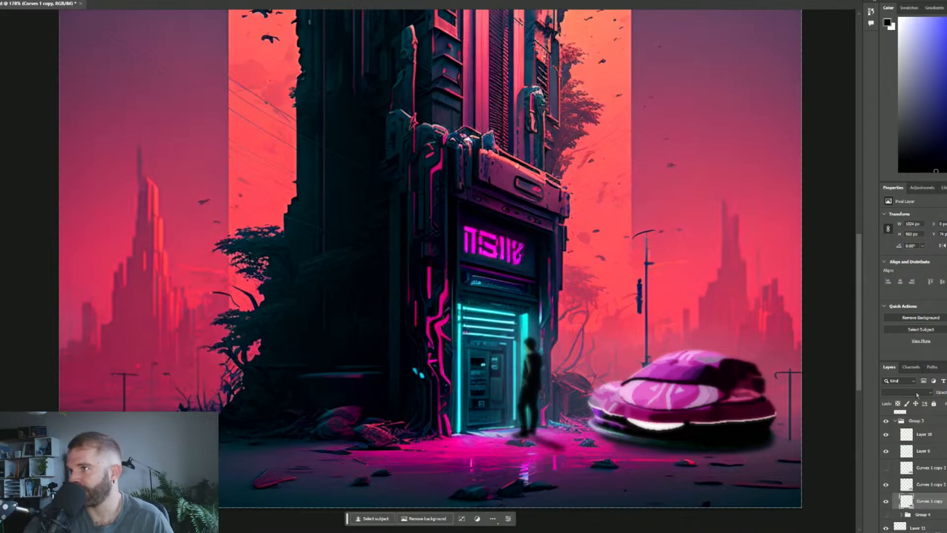
Try the Overlay blend mode on the blurred man and car layer, and undo it together with the blur.
left_click(917, 393)
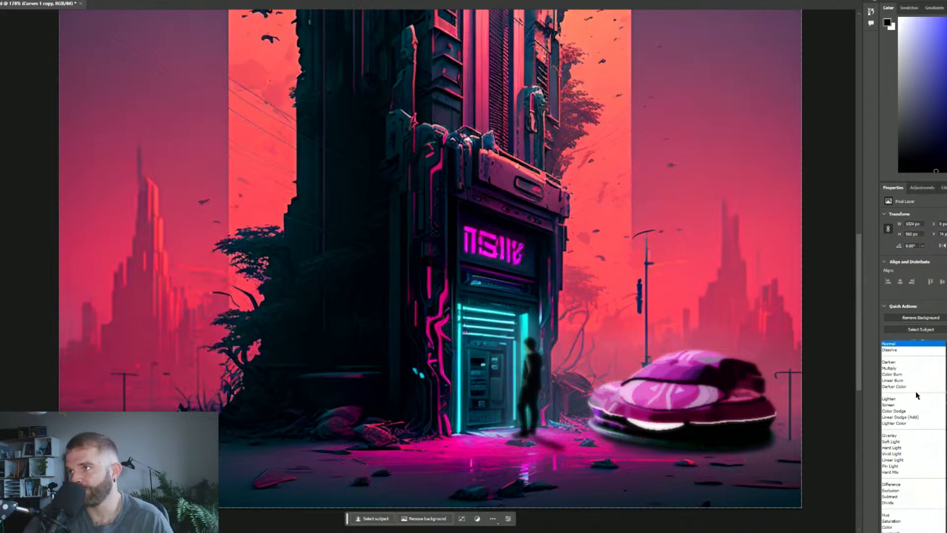
left_click(900, 436)
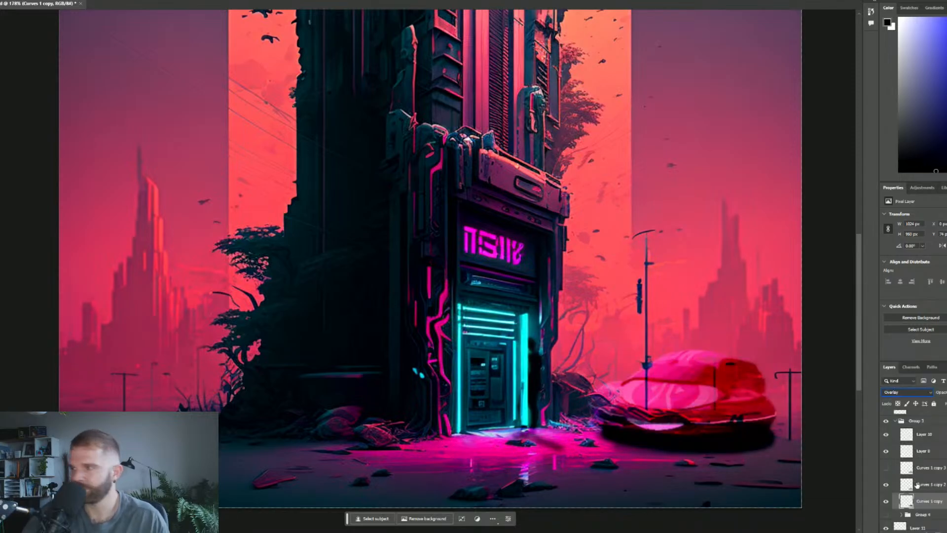
scroll(922, 471, "down", 1)
key("ctrl+z")
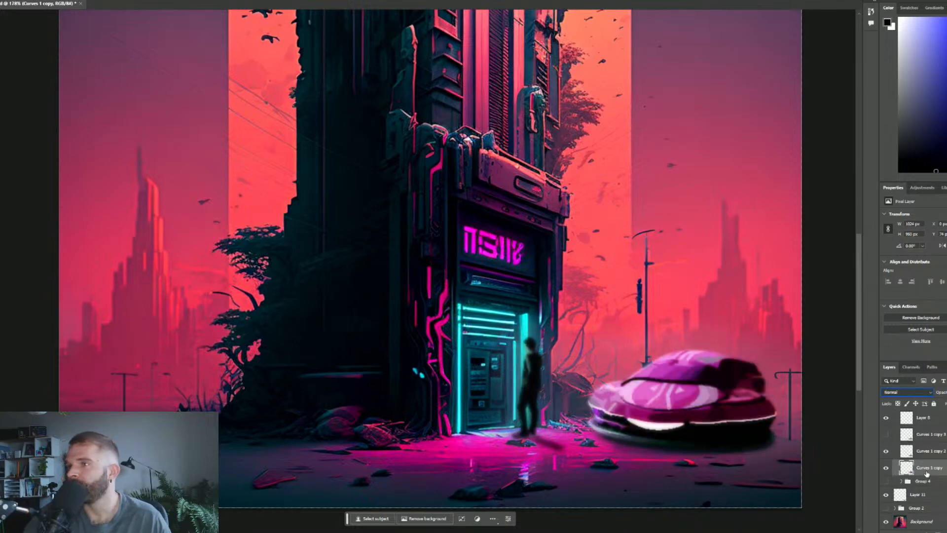
key("ctrl+z")
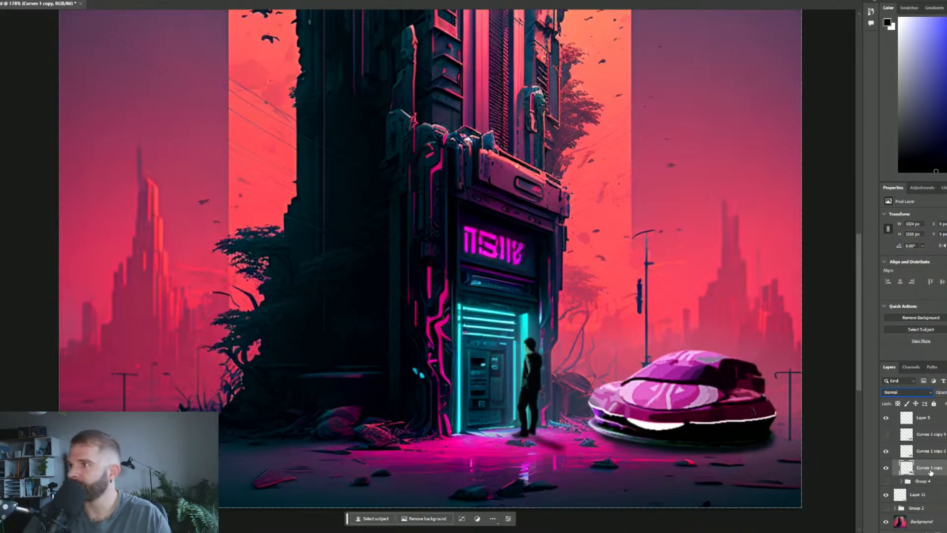
Duplicate the Cutout-filtered man and car layer and apply a 2.2 pixel Gaussian Blur to the duplicate.
key("ctrl+z")
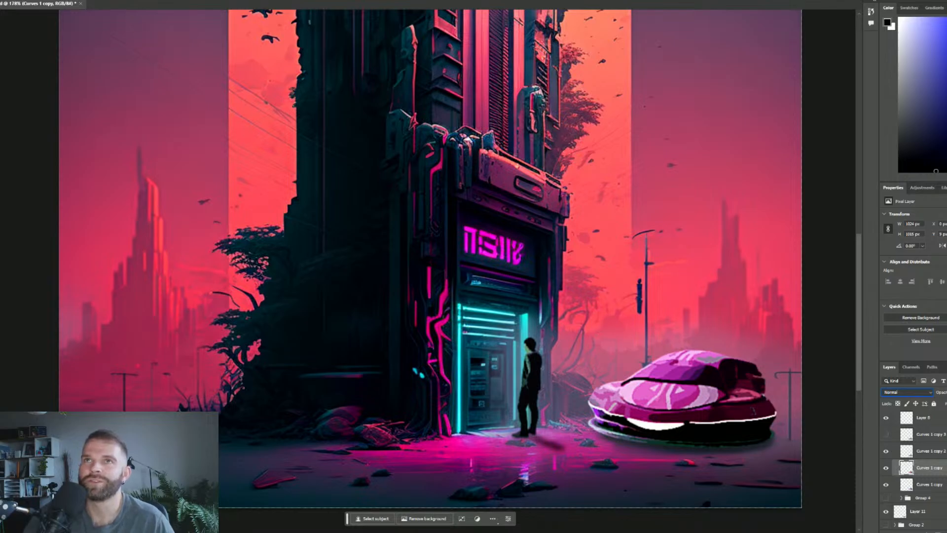
left_click(89, 0)
mouse_move(65, 0)
mouse_move(141, 77)
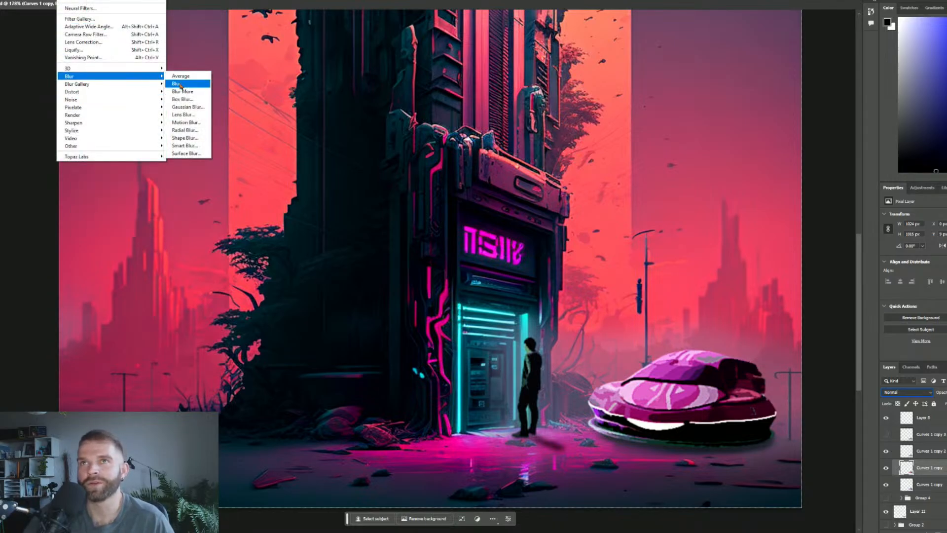
left_click(186, 106)
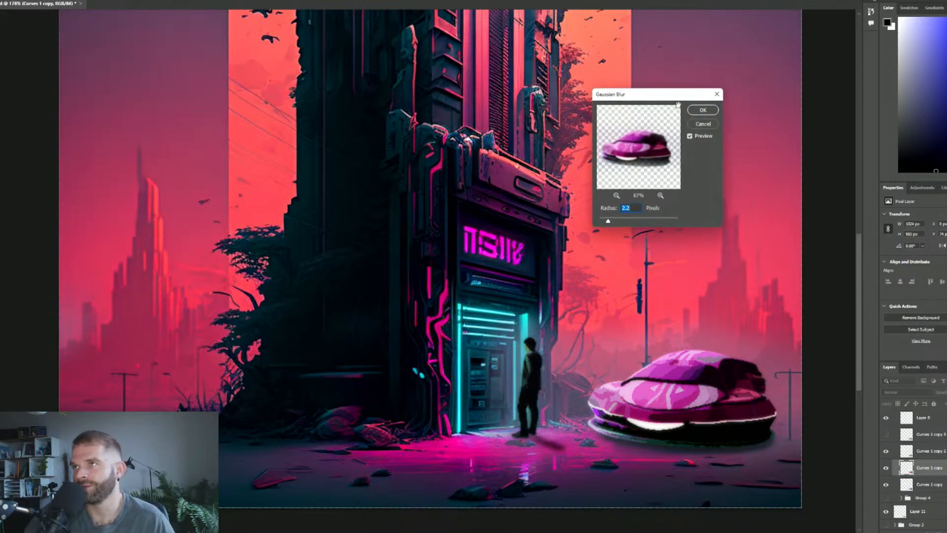
left_click(702, 109)
Set the blend mode of the blurred man and car duplicate to Overlay.
left_click(907, 392)
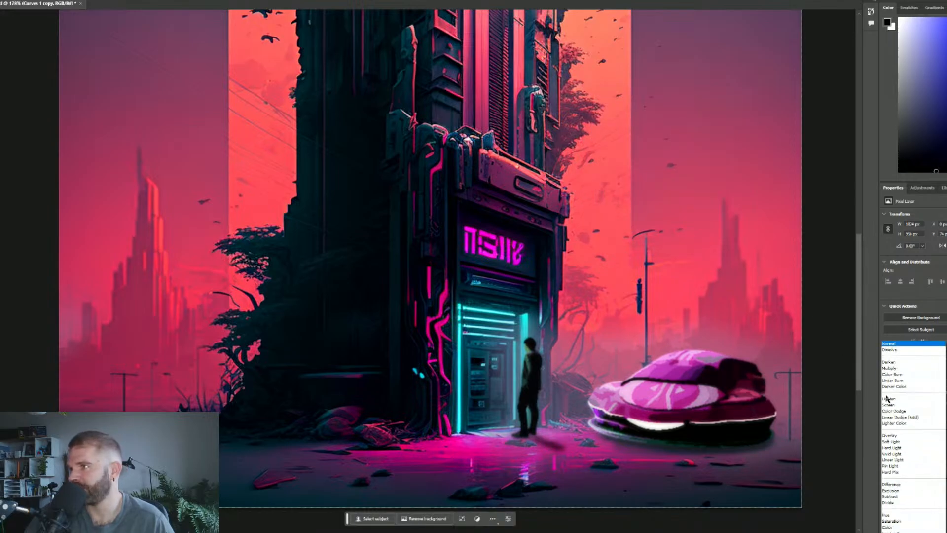
left_click(902, 435)
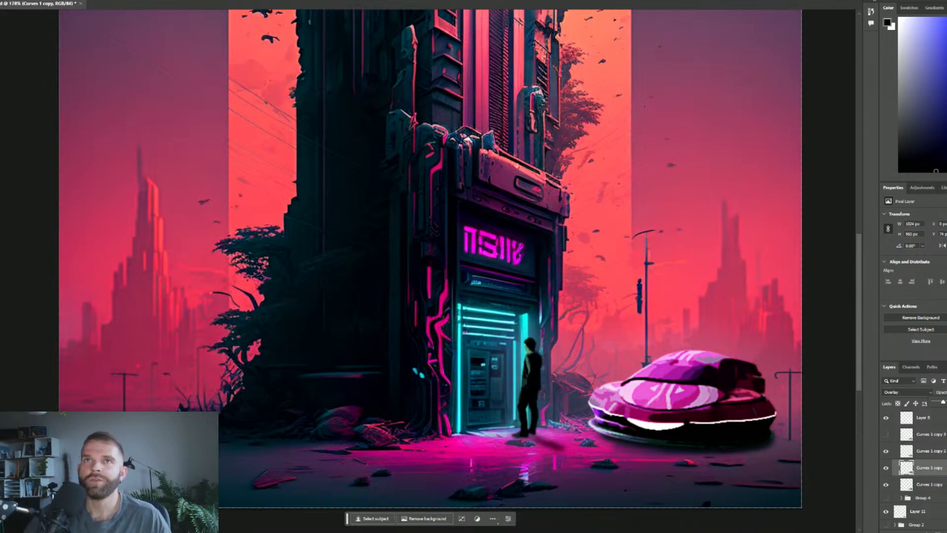
scroll(264, 318, "down", 3)
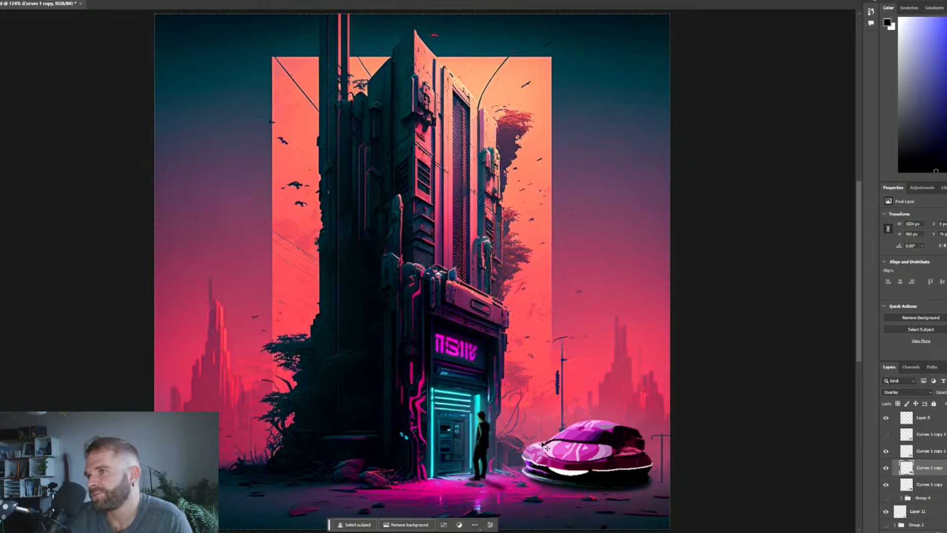
Show the original man and car group, compare it with the filtered layers hidden, and restore the filtered layers above it.
scroll(889, 471, "down", 1)
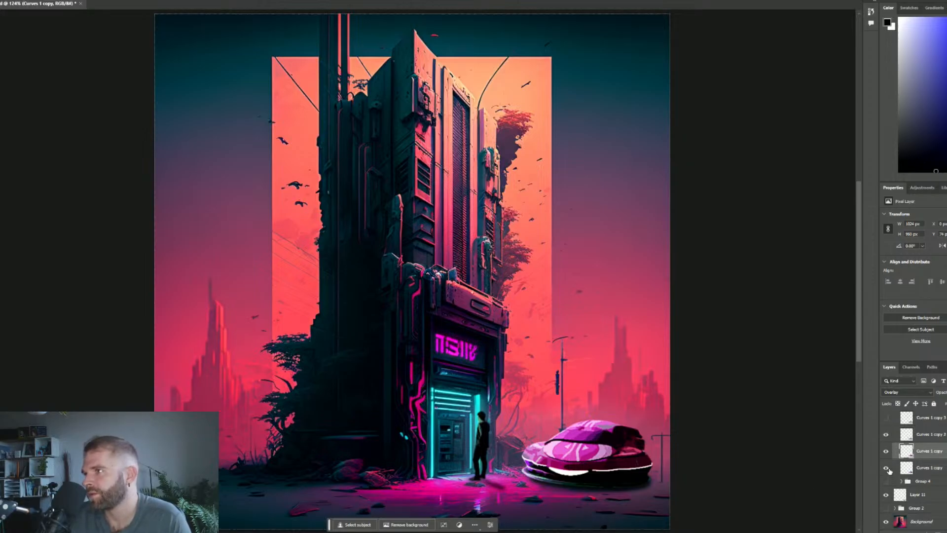
left_click(886, 452)
left_click(886, 467)
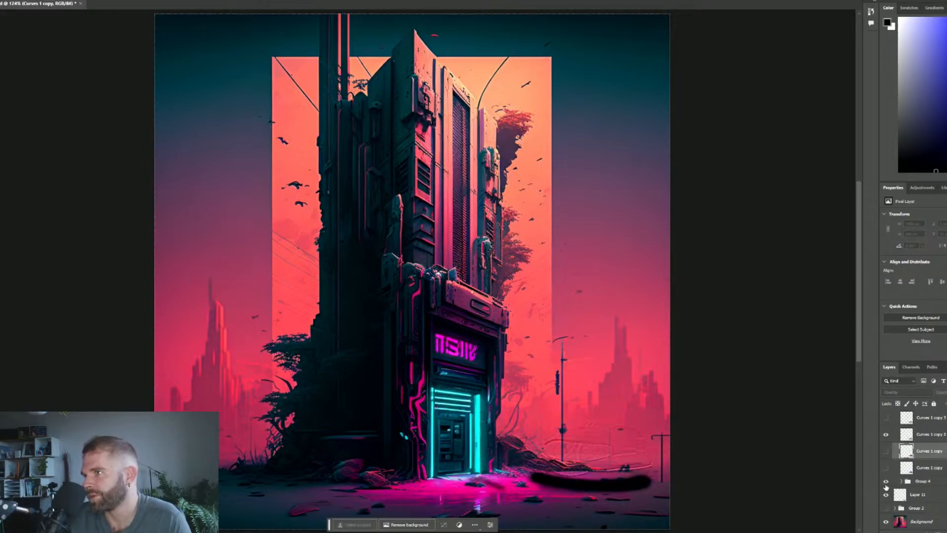
left_click(886, 483)
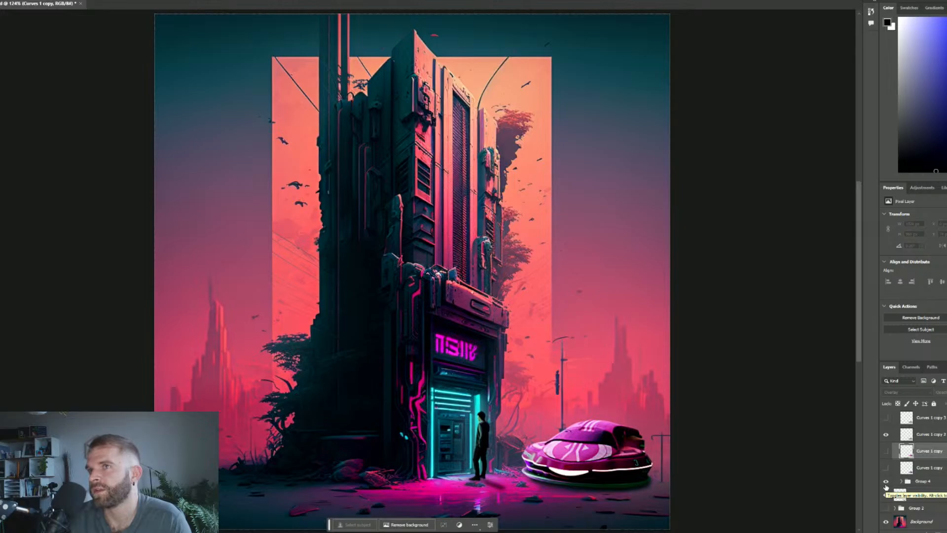
left_click(885, 451)
Select the lowest Cutout-filtered man and car duplicate, just above Group 4, and set its blend mode to Overlay.
left_click(931, 469)
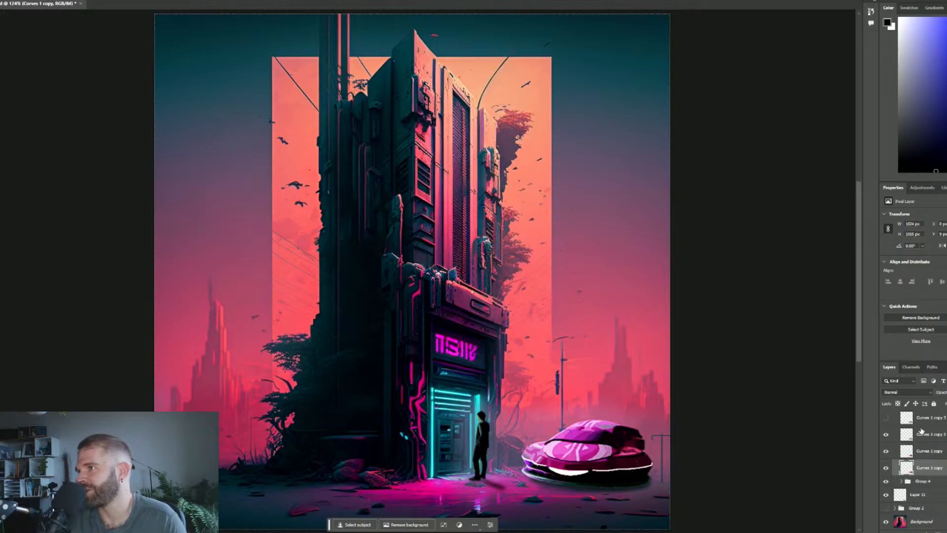
left_click(913, 392)
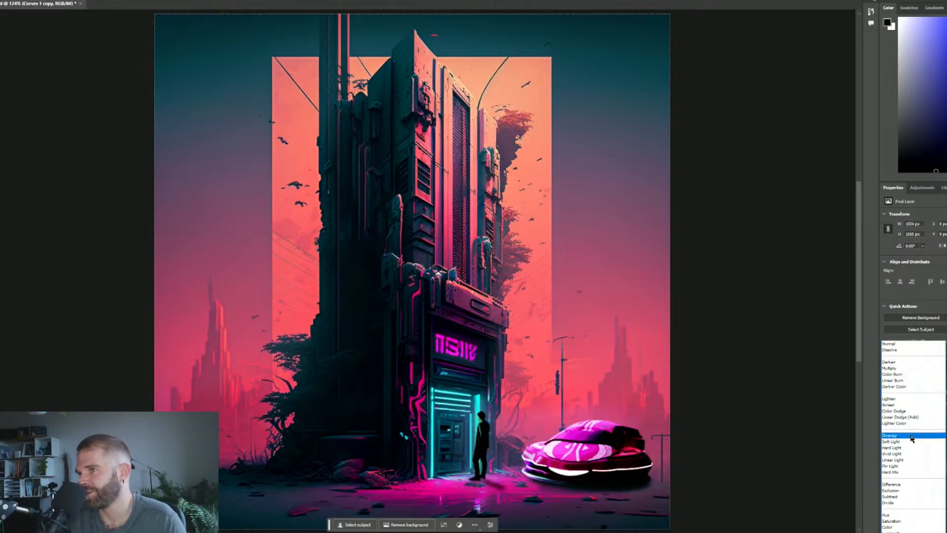
left_click(890, 435)
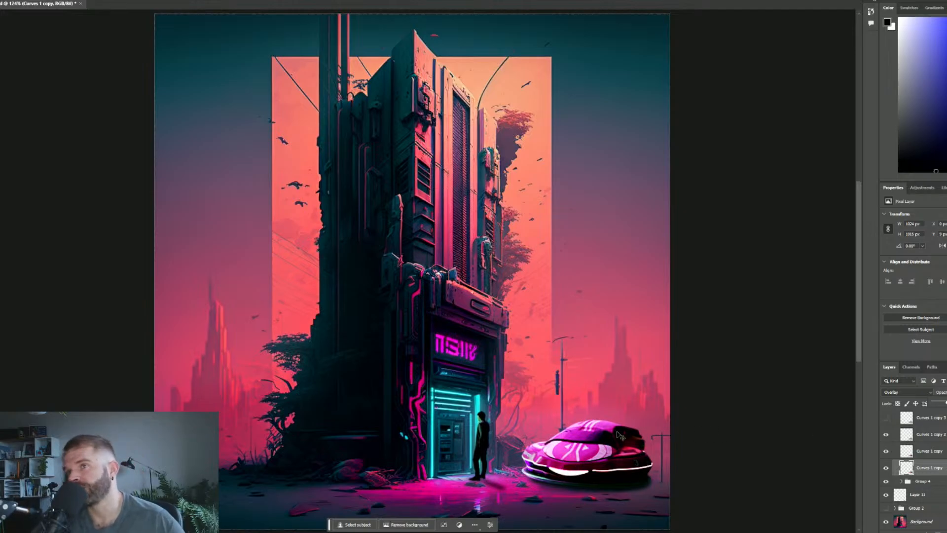
Add a new empty layer at the top of Group 3, above the filtered man and car layers.
scroll(454, 423, "down", 3)
scroll(497, 453, "up", 3)
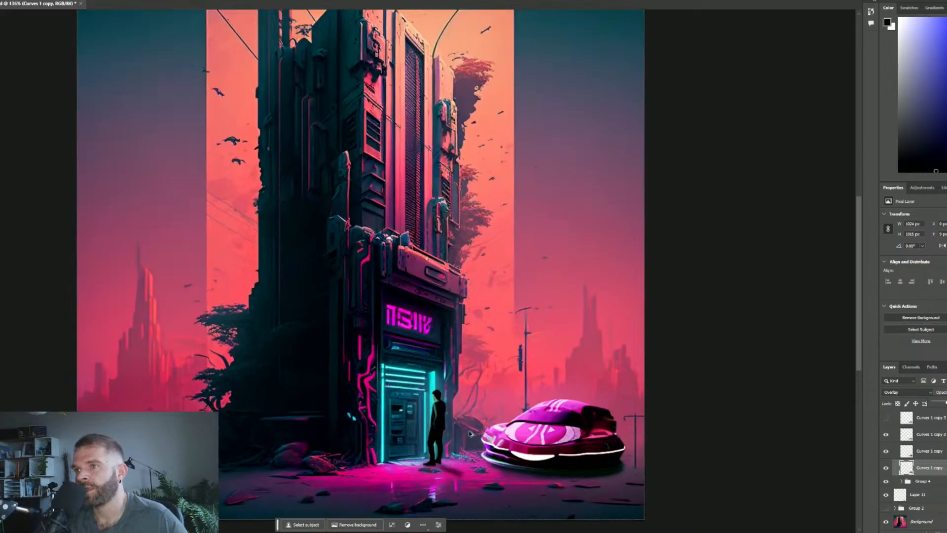
scroll(911, 447, "up", 3)
left_click(941, 433)
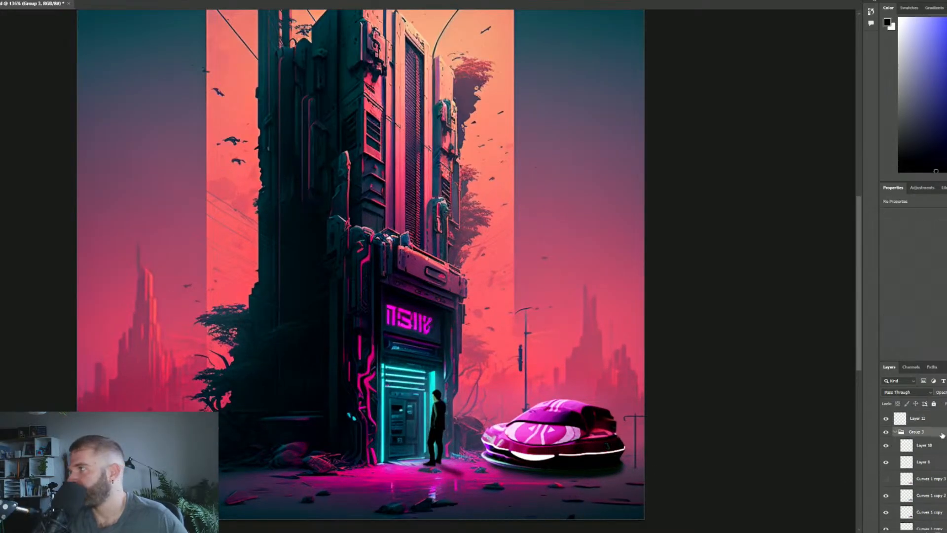
key("ctrl+shift+alt+n")
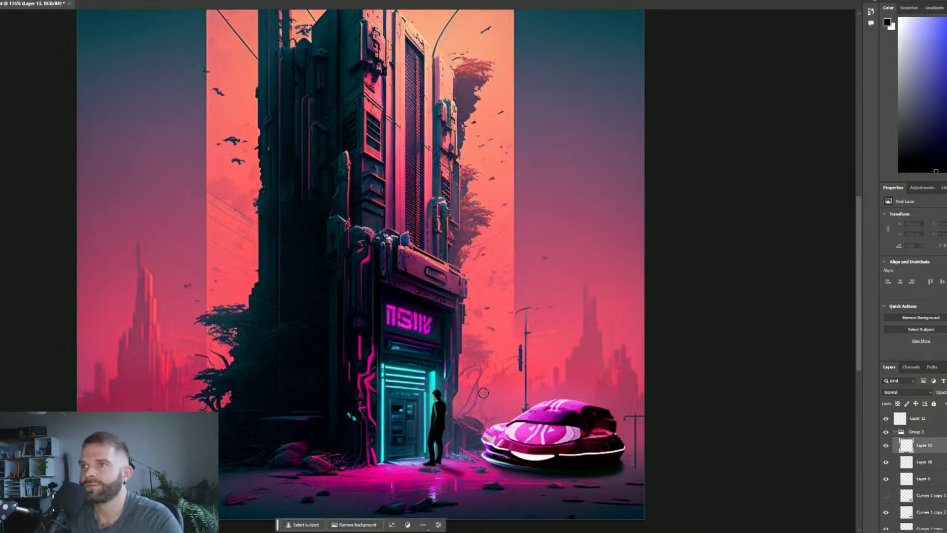
Enlarge the brush and paint pink, purple and dark blue tints sampled from the scene over the hover car on the new layer.
key("bracketright")
key("bracketright")
key("bracketright")
key("bracketright")
key("bracketright")
key("bracketright")
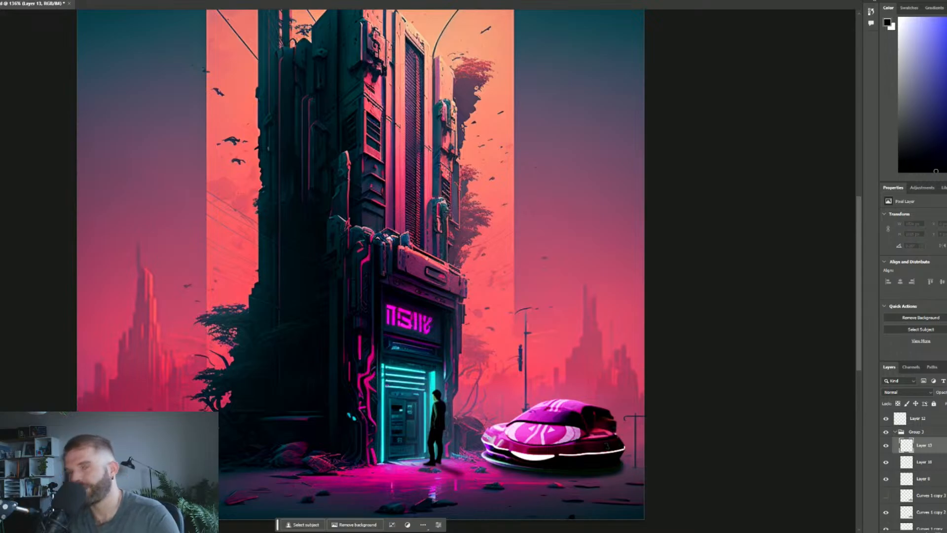
left_click(622, 279, "alt")
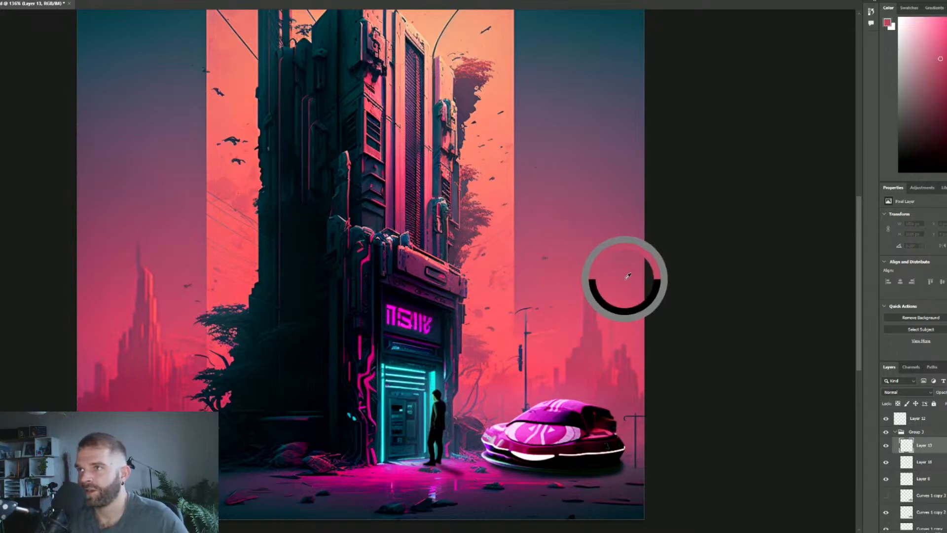
mouse_move(602, 389)
left_mouse_down()
mouse_move(582, 418)
mouse_move(566, 378)
left_mouse_up()
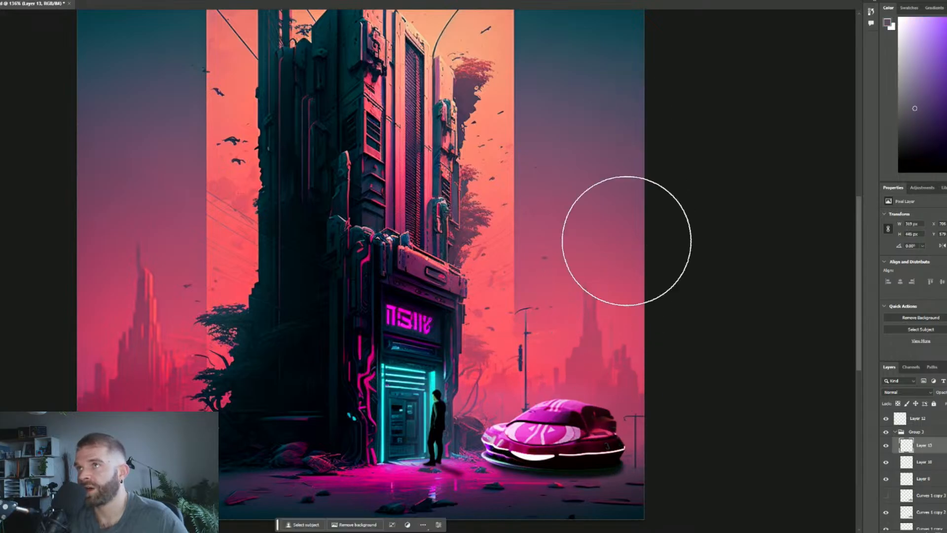
left_click_drag(668, 81, 629, 24)
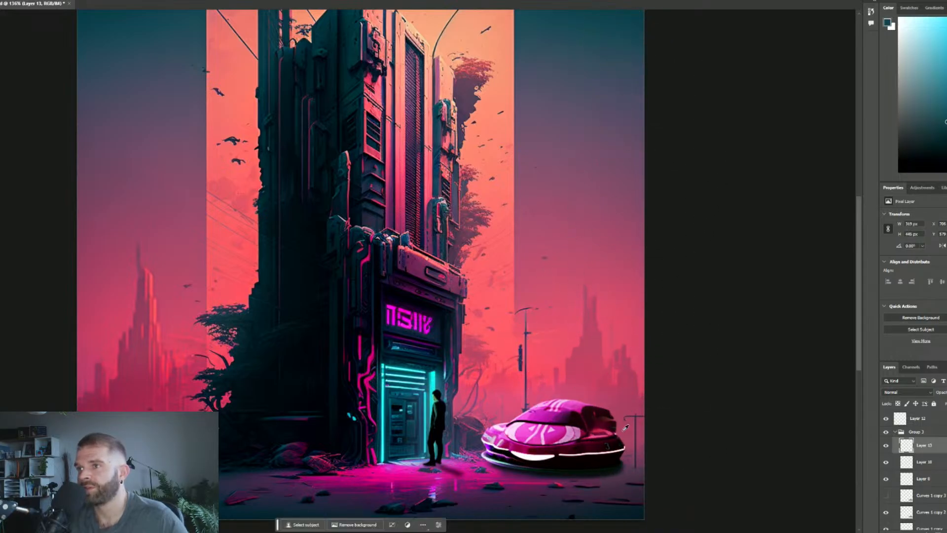
mouse_move(623, 481)
left_mouse_down()
mouse_move(617, 508)
mouse_move(588, 467)
mouse_move(588, 478)
mouse_move(571, 482)
mouse_move(630, 467)
mouse_move(667, 475)
left_mouse_up()
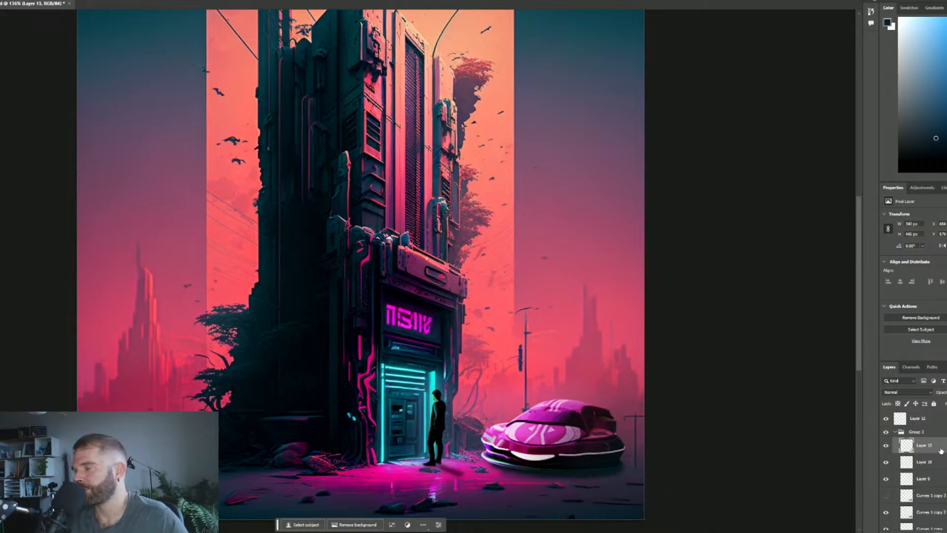
Move the painted tint layer out to directly above Group 3 and clip it to the group.
scroll(940, 450, "down", 1)
scroll(938, 441, "up", 1)
left_click_drag(933, 445, 930, 426)
right_click(930, 428)
left_click(933, 275)
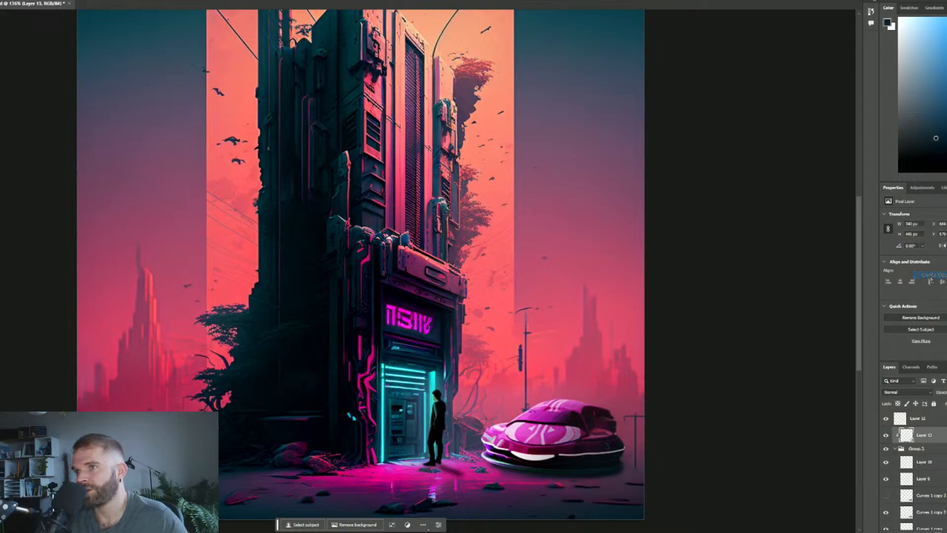
Paint a sampled dark teal over the rear of the hover car and set the tint layer's blend mode to Color.
left_click(316, 439, "alt")
left_click_drag(240, 352, 267, 40)
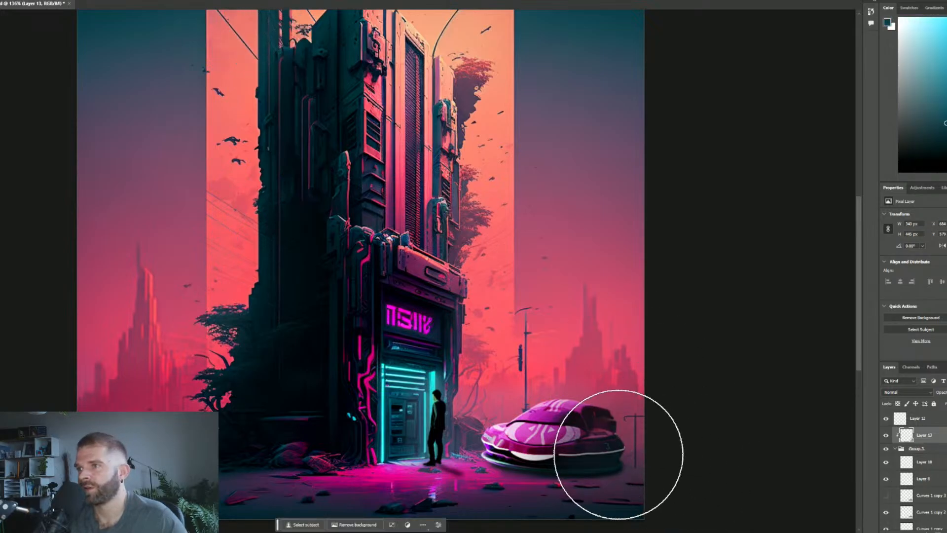
left_click(897, 392)
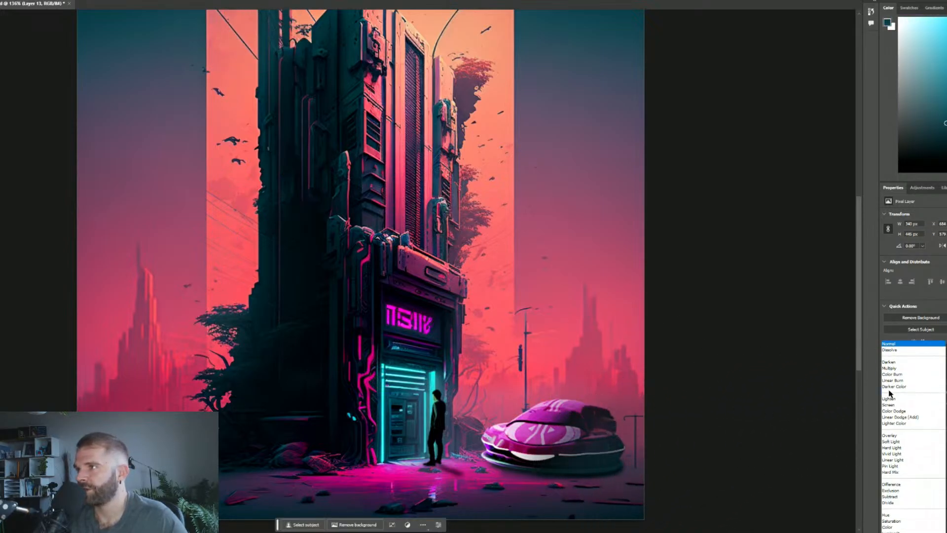
left_click(887, 527)
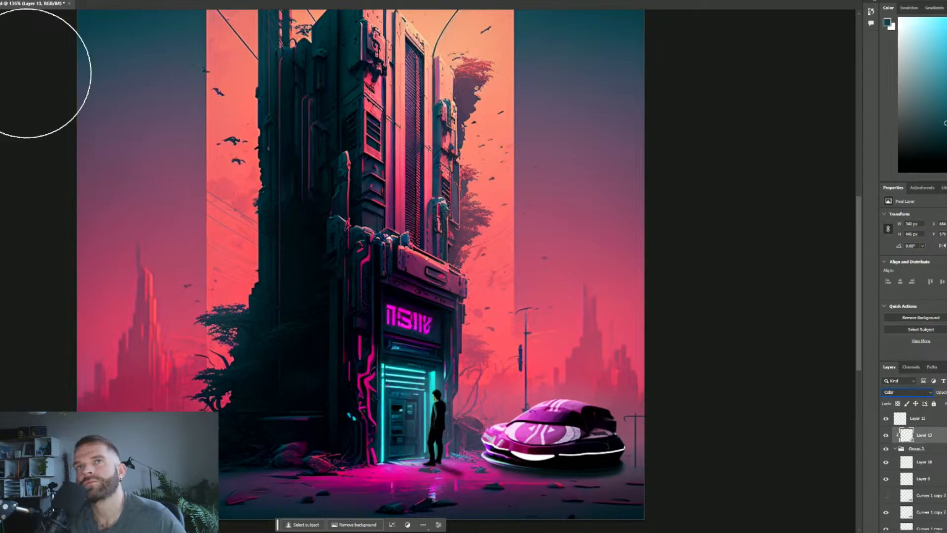
Reshape the Curves 1 adjustment in Group 4, lowering the curve around input 174 to darken the hover car.
scroll(501, 442, "down", 5)
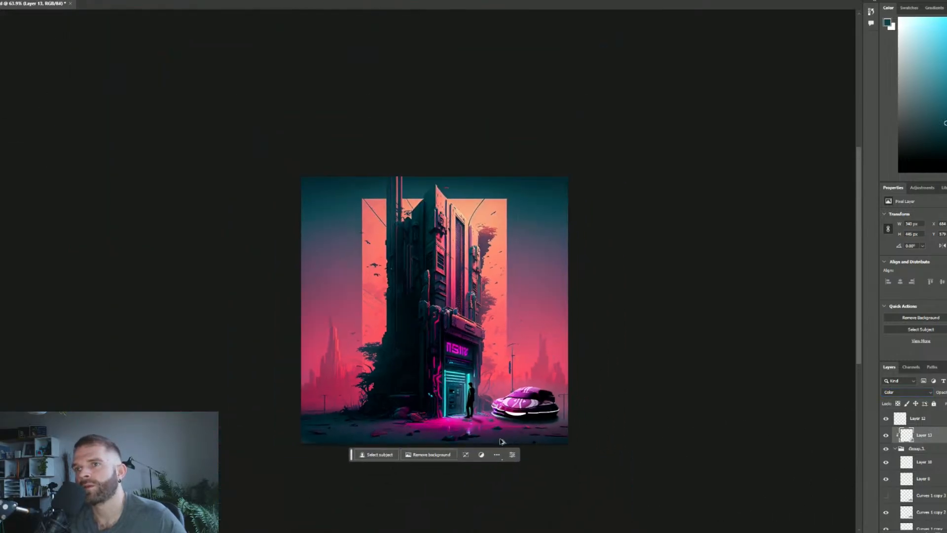
scroll(503, 427, "down", 1)
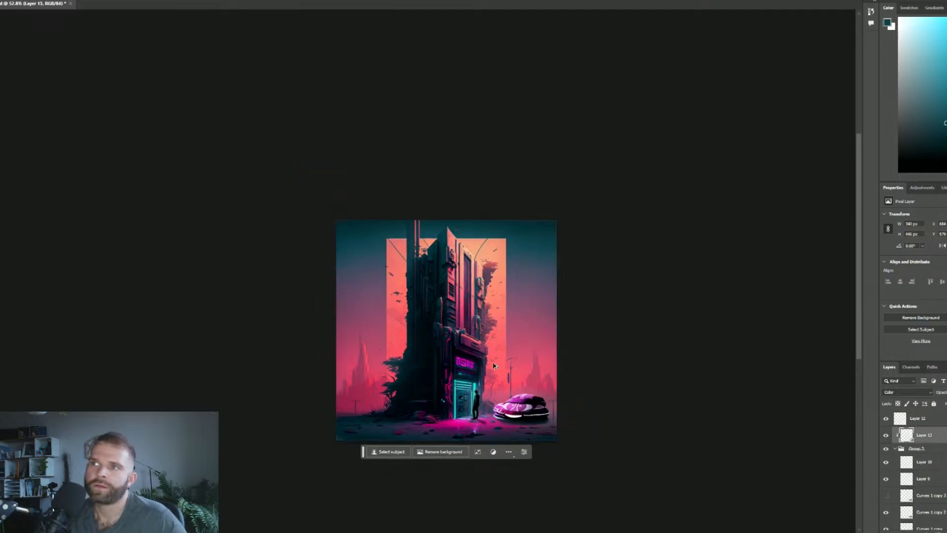
scroll(497, 351, "up", 2)
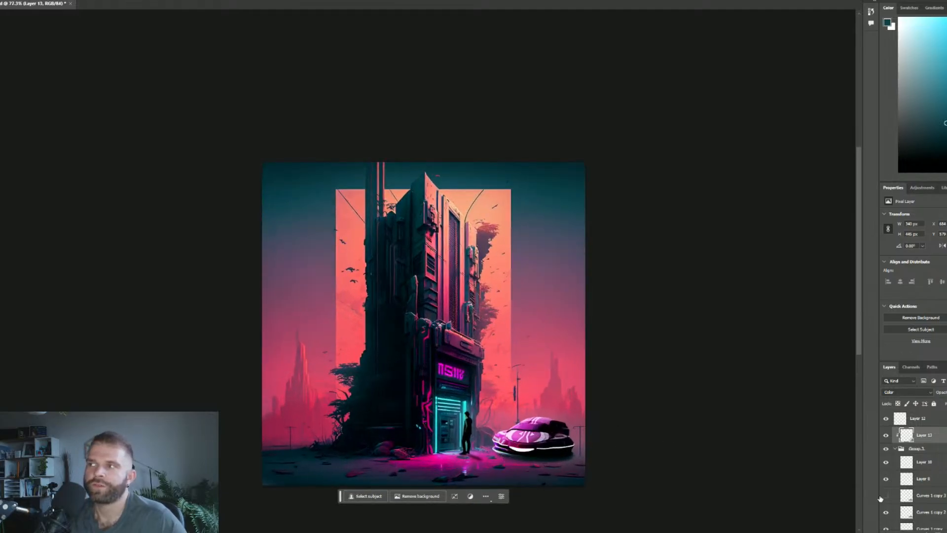
scroll(926, 504, "down", 3)
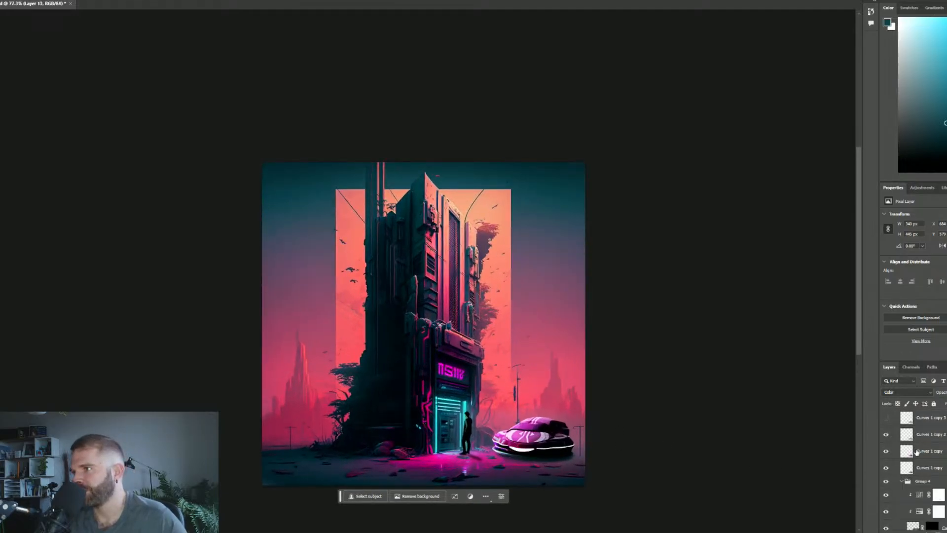
left_click(902, 480)
left_click(939, 477)
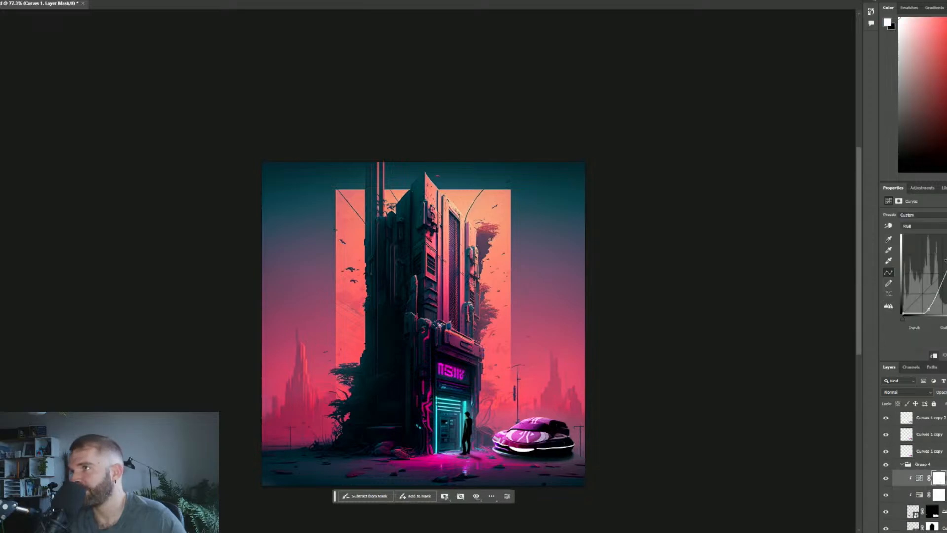
left_click_drag(946, 267, 946, 285)
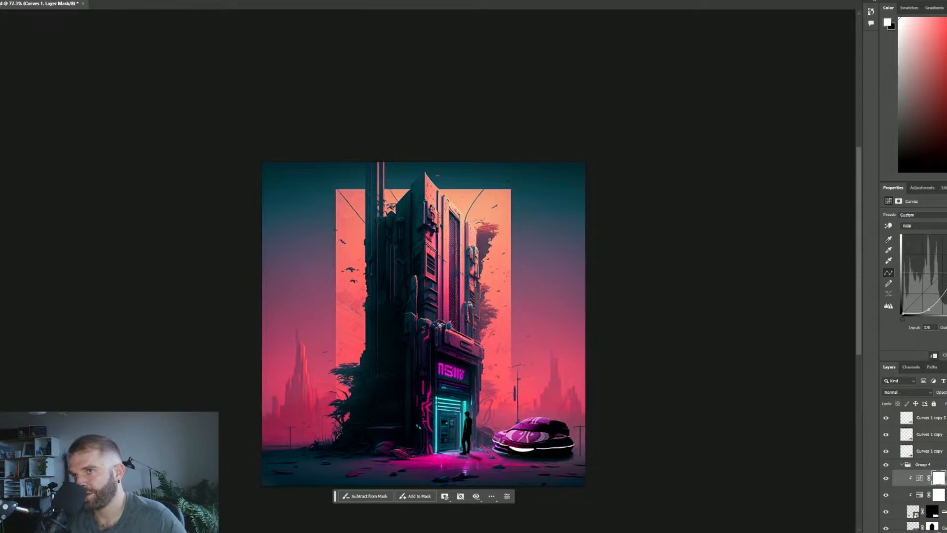
scroll(382, 404, "down", 5)
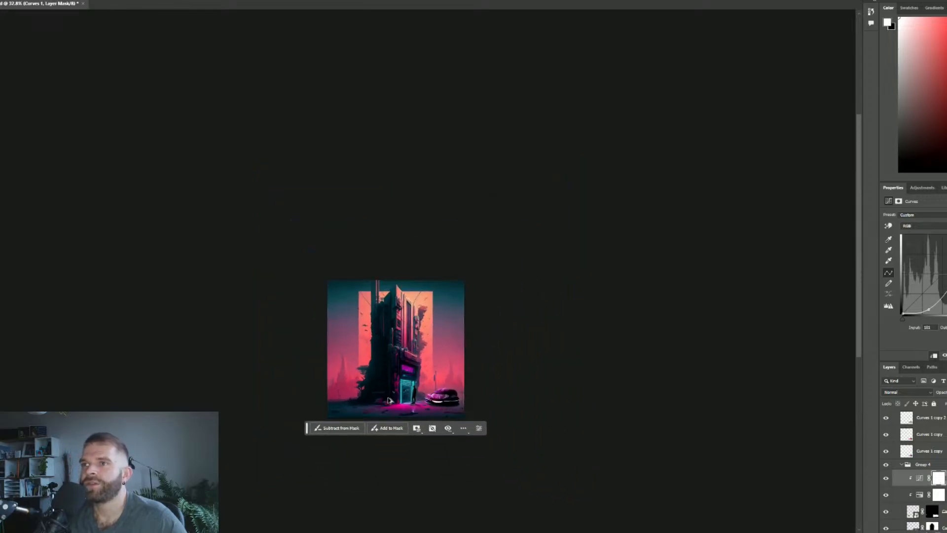
left_click_drag(928, 309, 946, 268)
left_click_drag(928, 309, 928, 309)
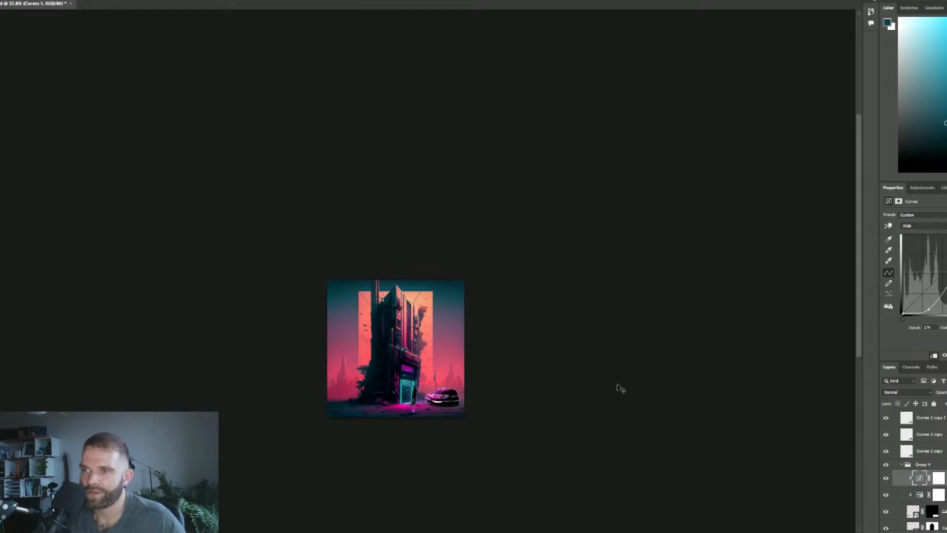
Save the document, fit the image to the window, and collapse Group 4 and Group 3.
key("ctrl+s")
key("ctrl+0")
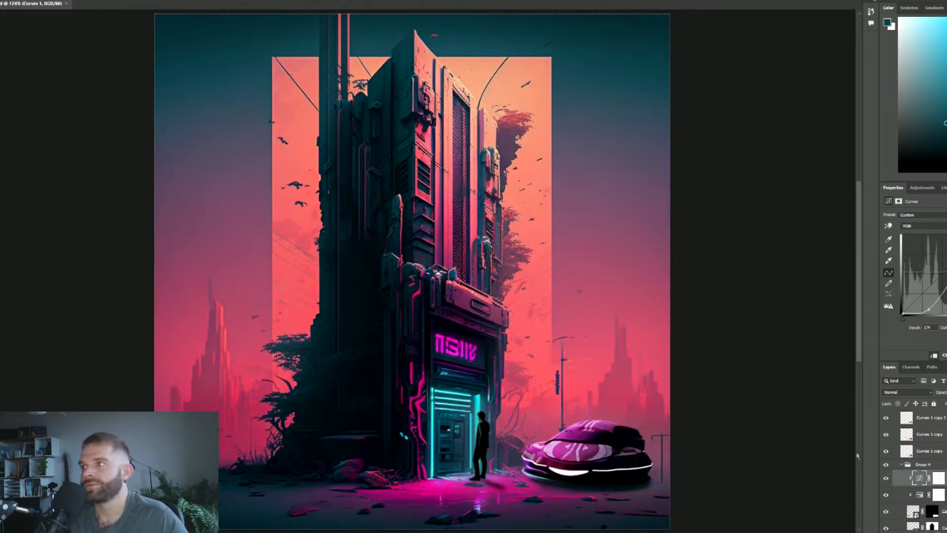
scroll(912, 466, "down", 1)
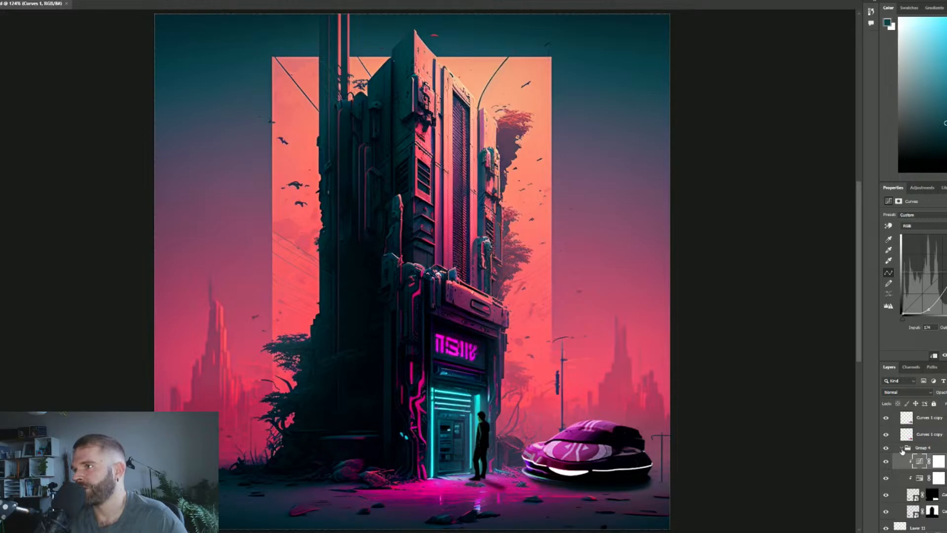
left_click(903, 449)
left_click(896, 448)
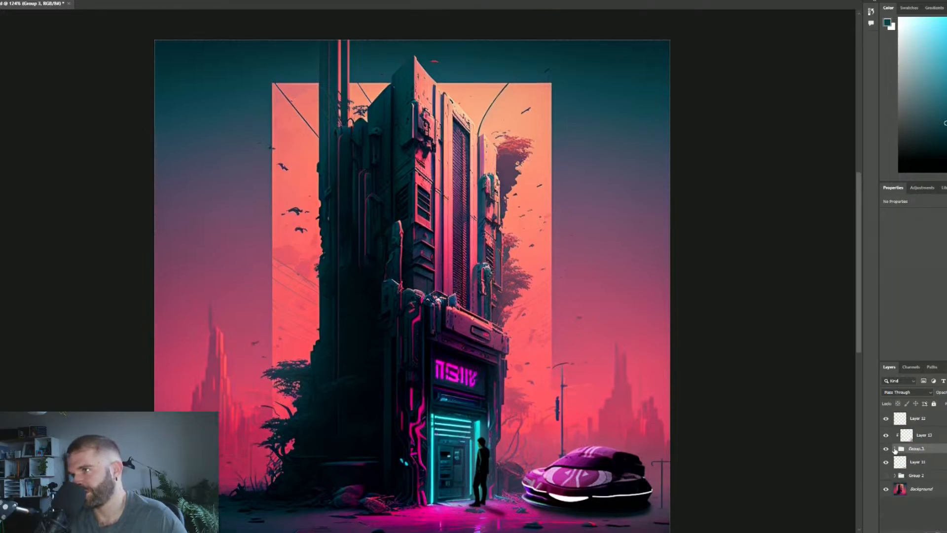
Hide Group 3 with the hover car, then show and expand Group 2.
left_click(886, 449)
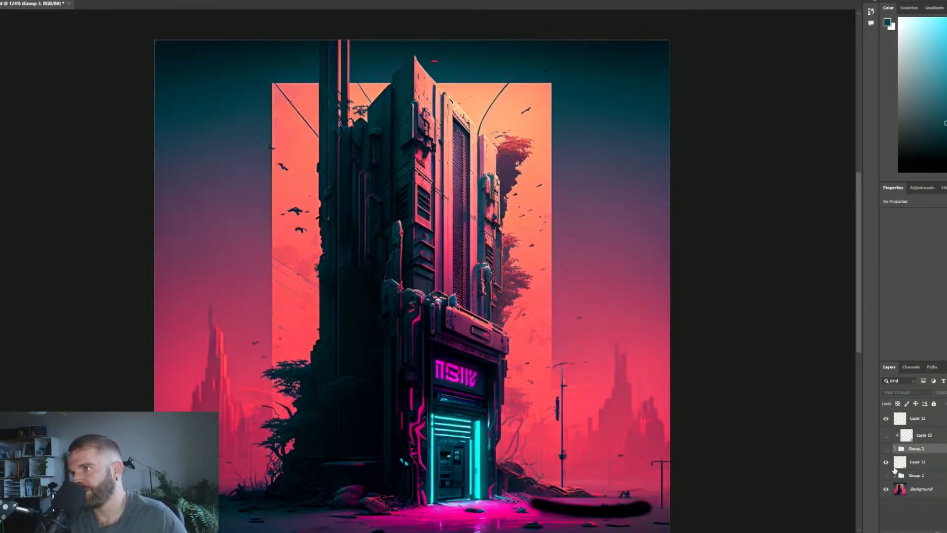
left_click(886, 476)
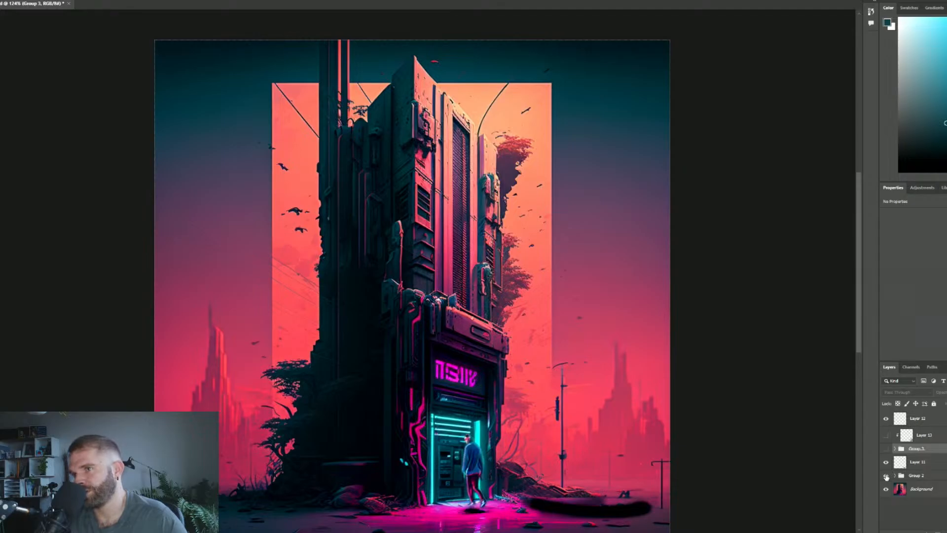
left_click(894, 475)
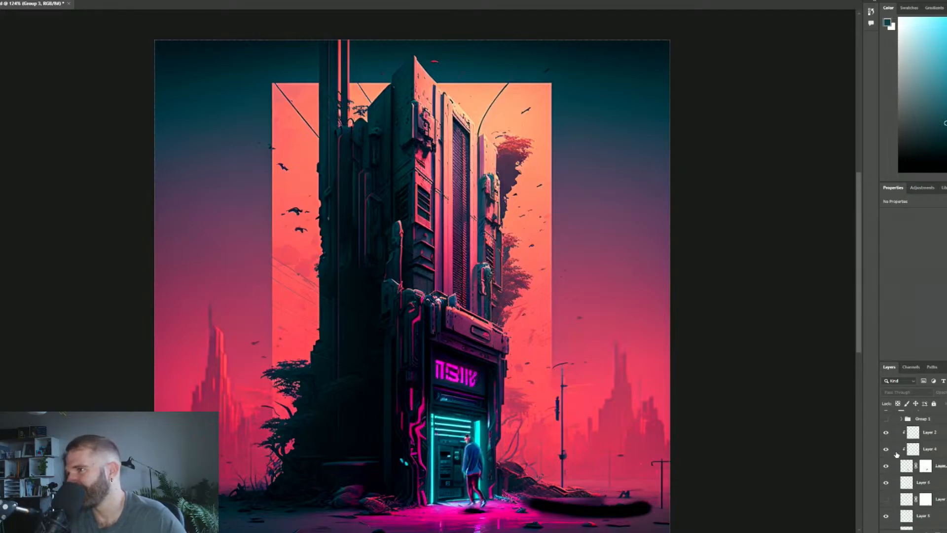
Toggle the visibility of layers and Group 1 inside Group 2 to check what each contributes.
scroll(887, 458, "down", 2)
left_click(885, 452)
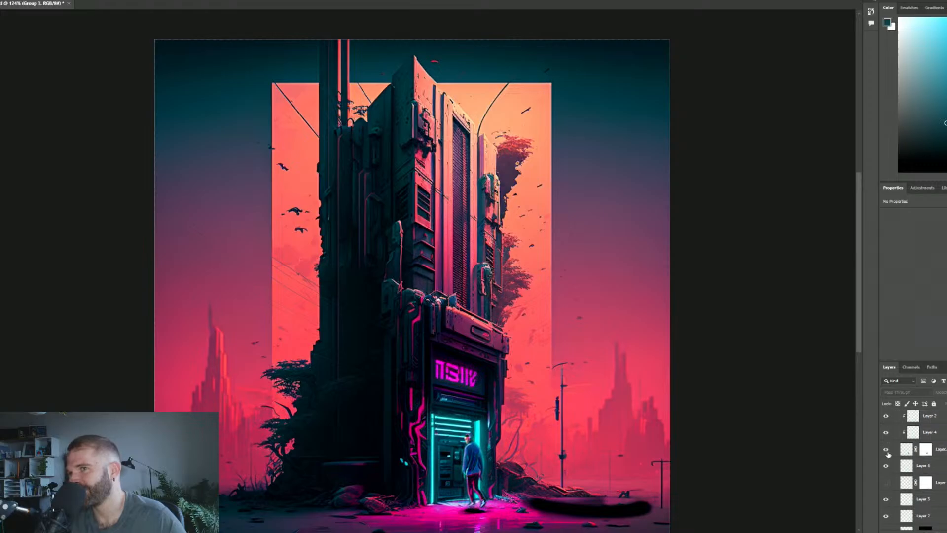
left_click(886, 452)
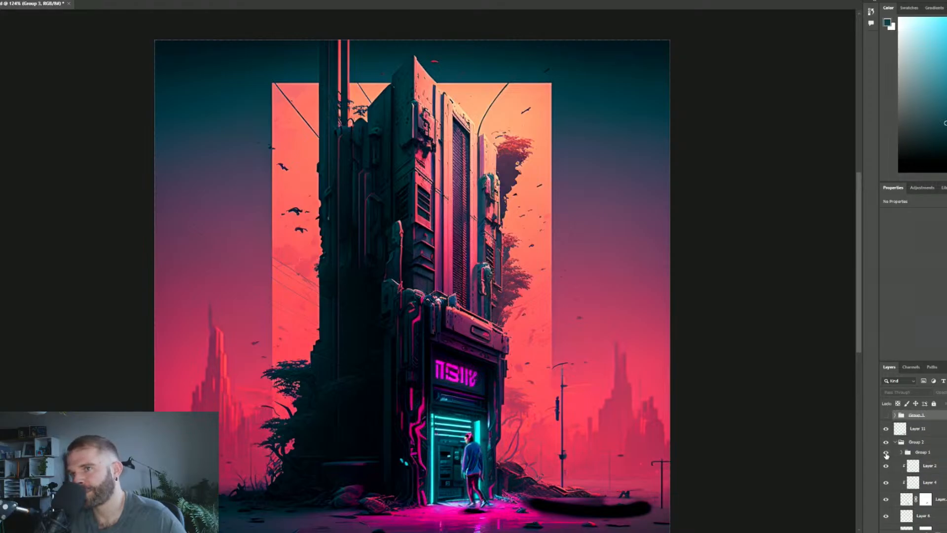
left_click(885, 453)
left_click(886, 453)
left_click(886, 453)
Check the hidden masked layer in Group 2, and show the masked car layer at the bottom of the group.
scroll(907, 460, "down", 3)
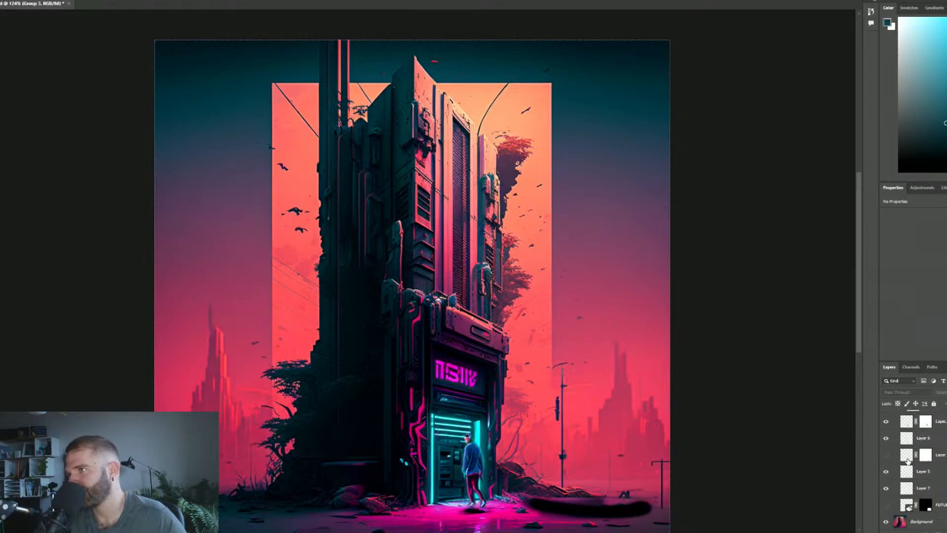
left_click(888, 455)
left_click(888, 455)
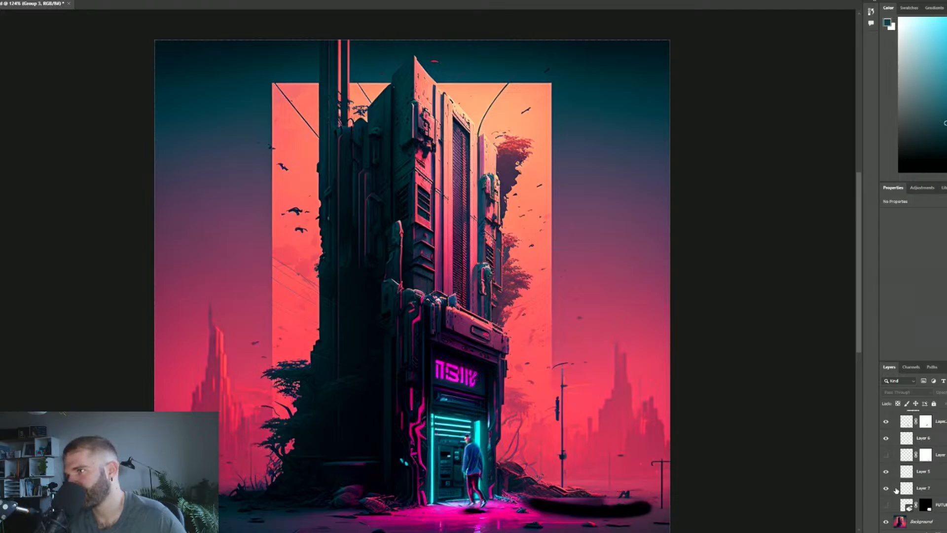
left_click(886, 506)
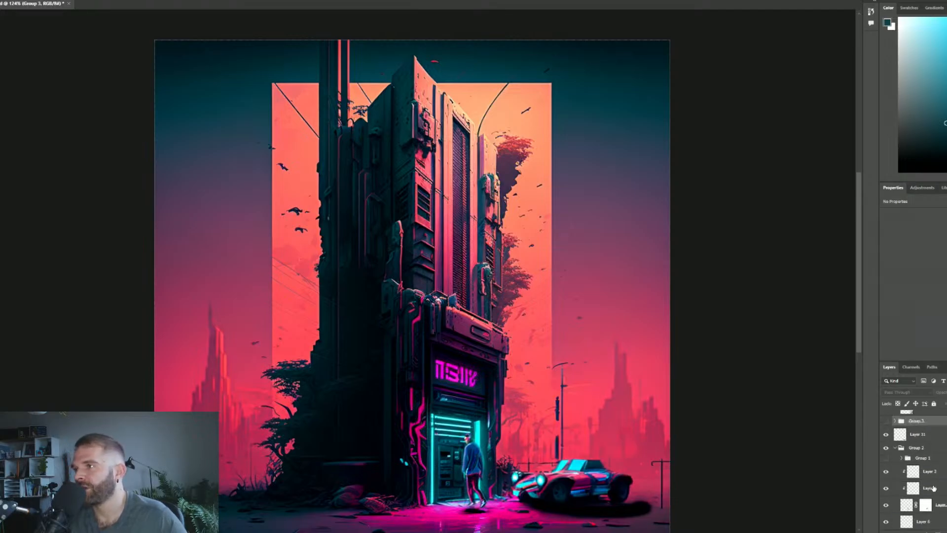
scroll(912, 488, "up", 5)
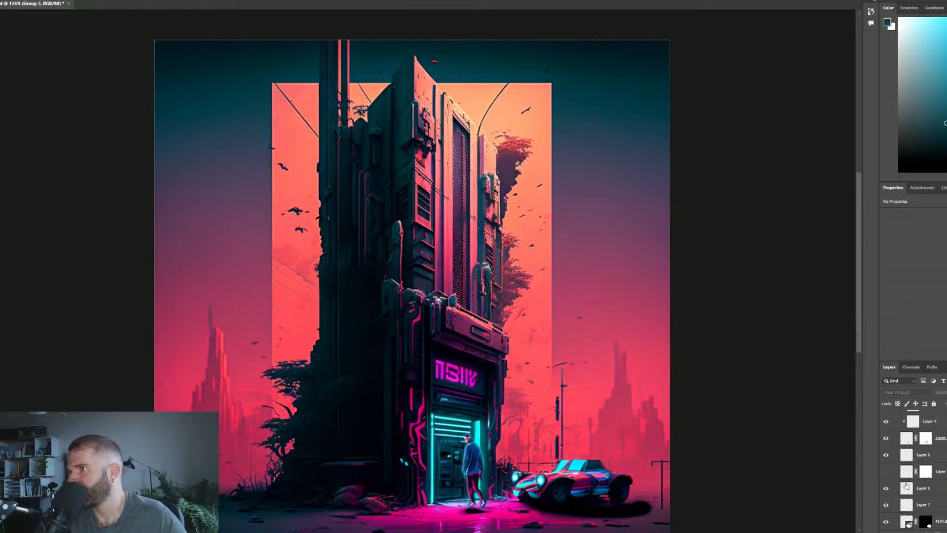
Show Group 3 with the hover car, and collapse and hide Group 2.
left_click(886, 447)
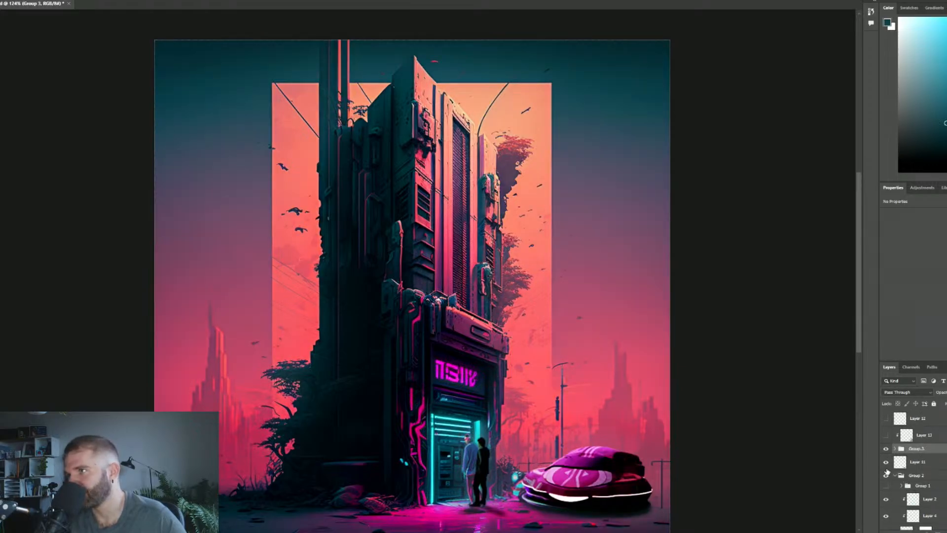
scroll(912, 456, "down", 5)
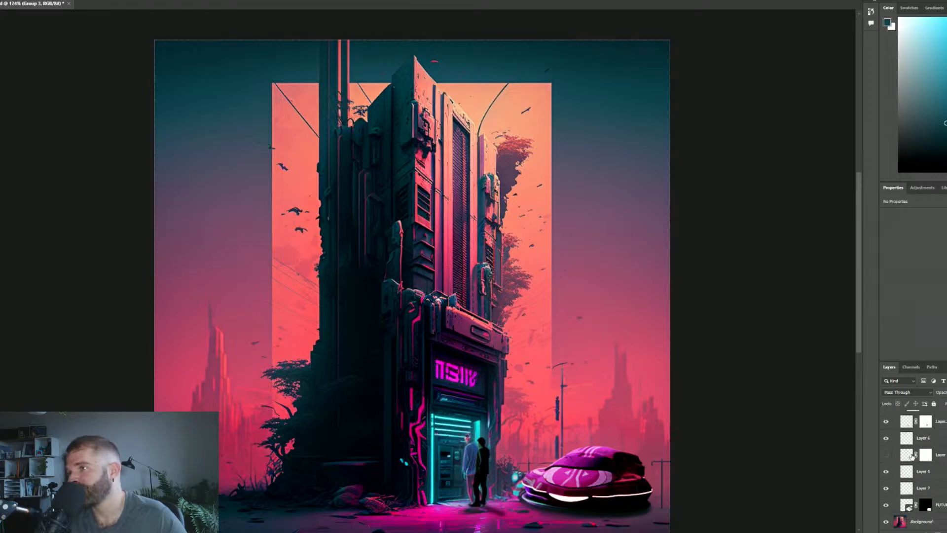
scroll(894, 458, "up", 5)
left_click(895, 476)
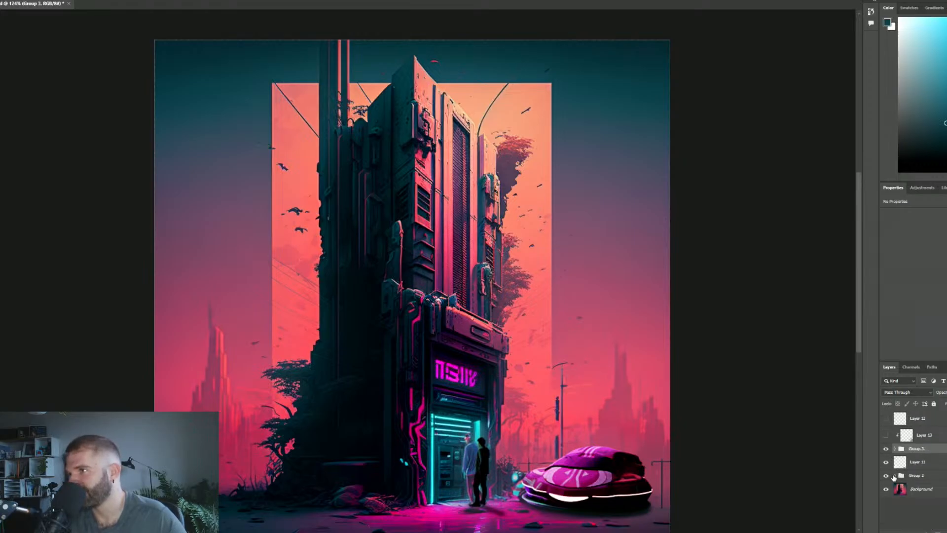
left_click(886, 475)
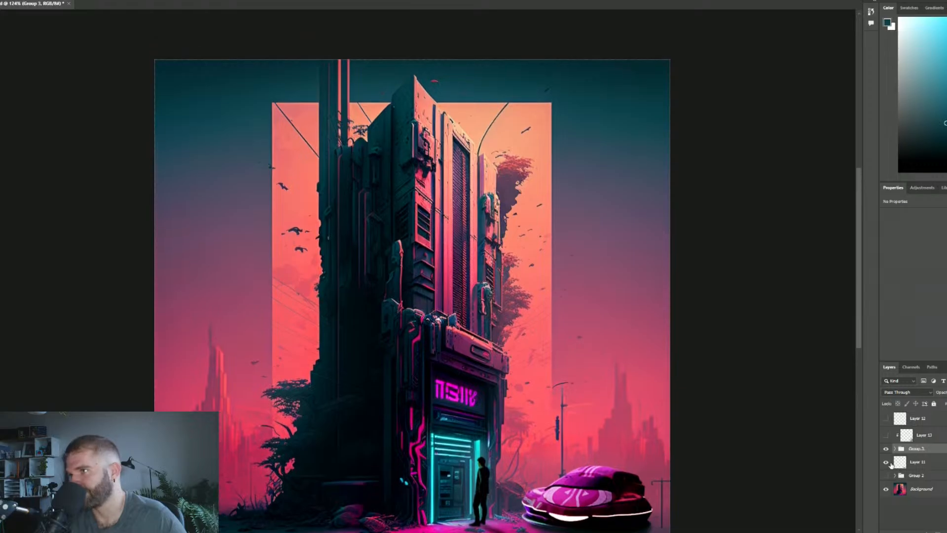
Check the scene with Group 3 hidden and shown, and move the shadow layer, Layer 11, into Group 3.
left_click(885, 449)
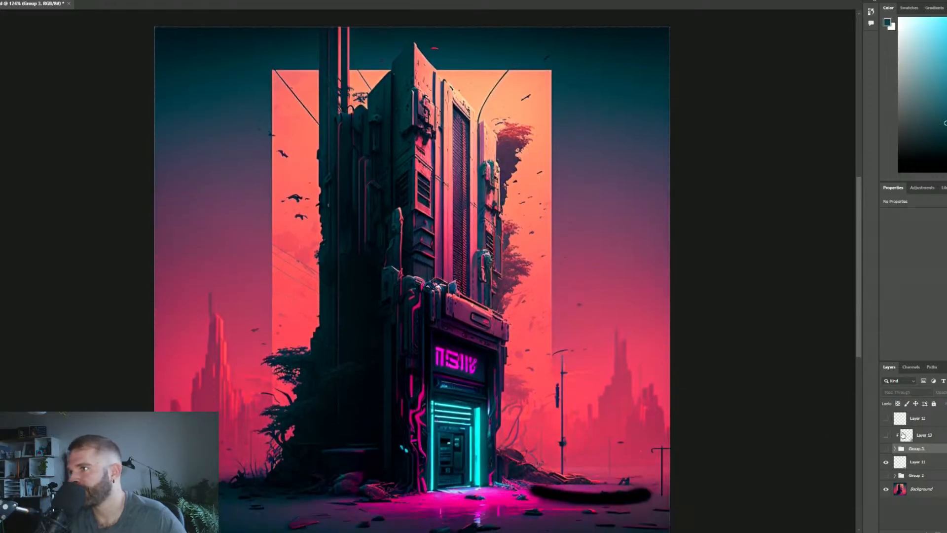
left_click(886, 448)
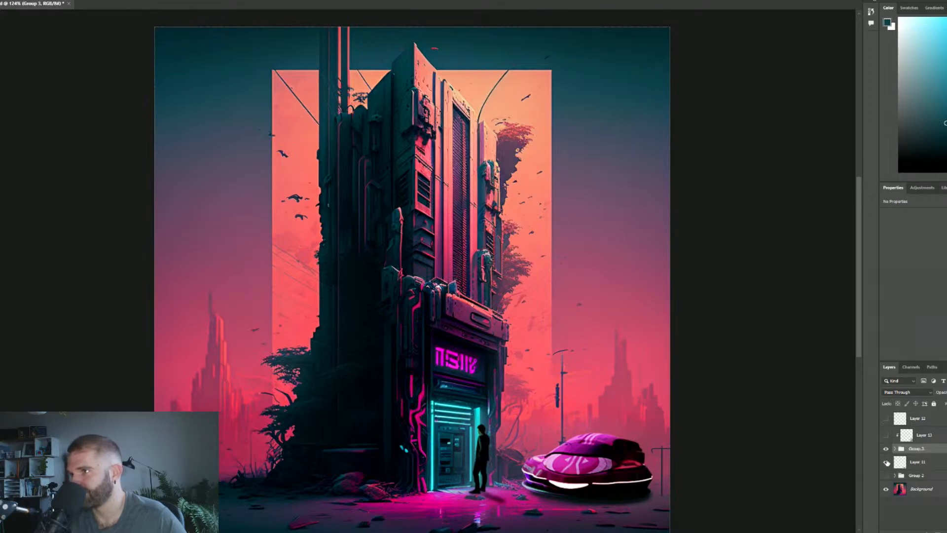
mouse_move(917, 462)
left_mouse_down()
mouse_move(931, 468)
mouse_move(931, 452)
left_mouse_up()
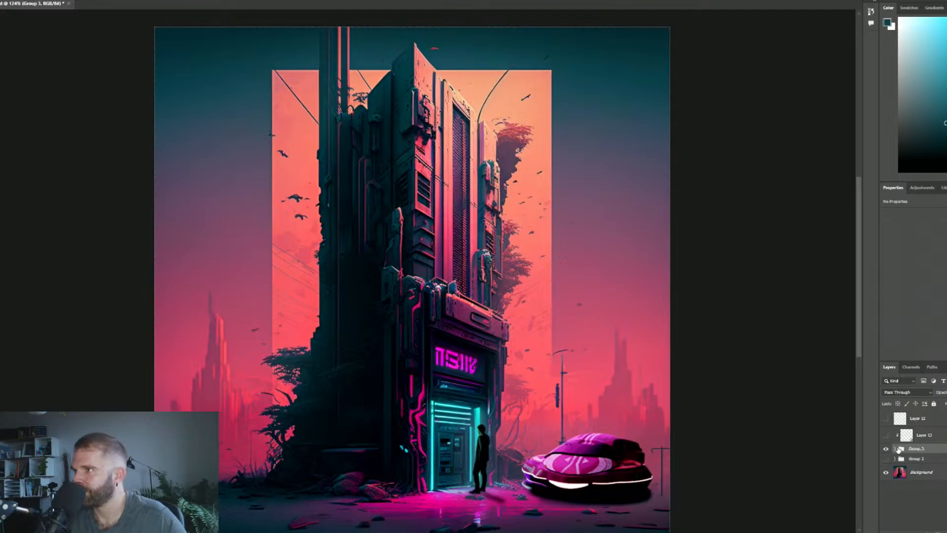
Move Layer 11 beneath the Curves copy layers inside Group 3, toggling its visibility to check the car's shadow.
left_click(894, 449)
scroll(897, 443, "down", 1)
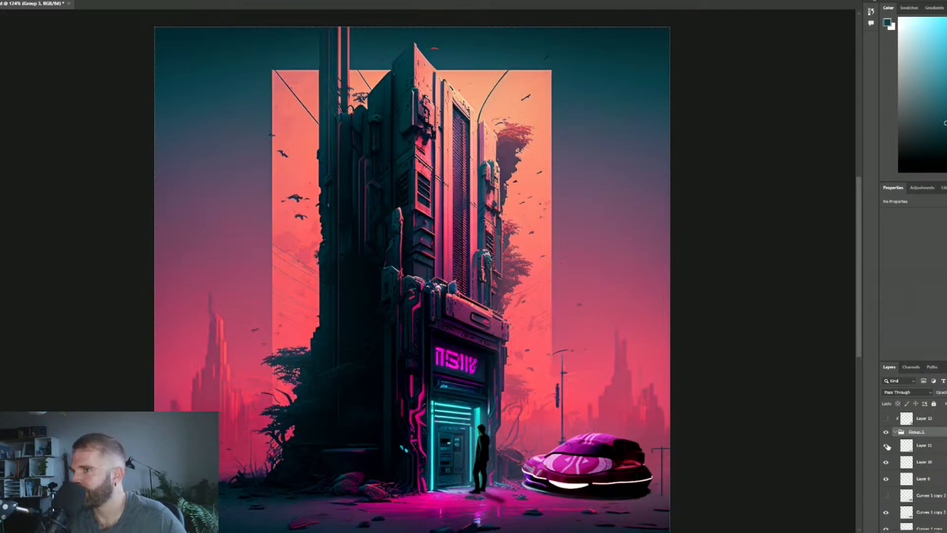
left_click_drag(930, 447, 935, 490)
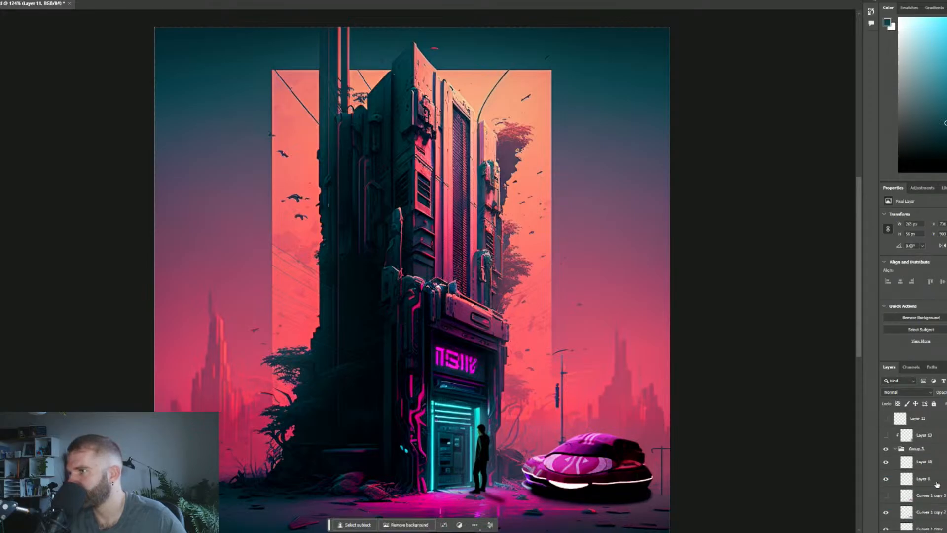
left_click(887, 485)
left_click(887, 485)
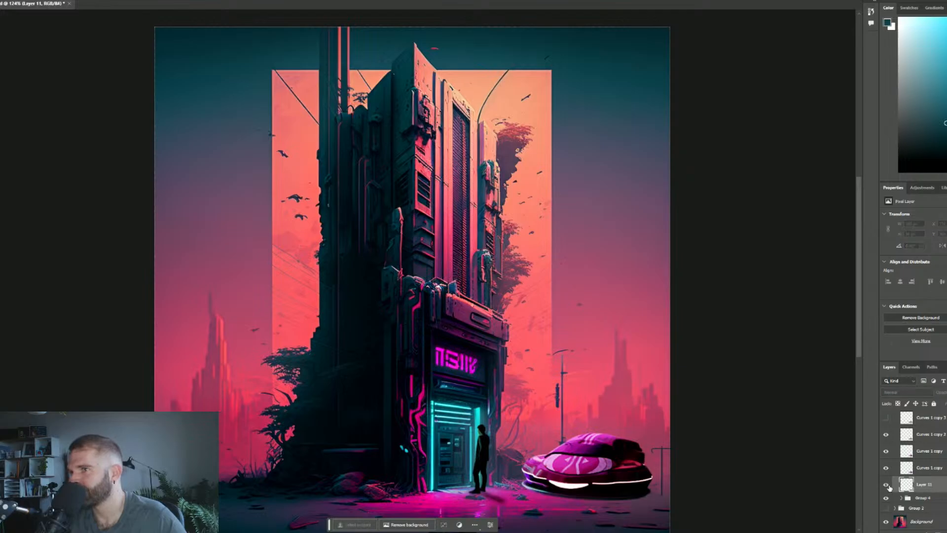
left_click(888, 485)
left_click(887, 485)
left_click_drag(907, 485, 926, 502)
scroll(925, 502, "up", 5)
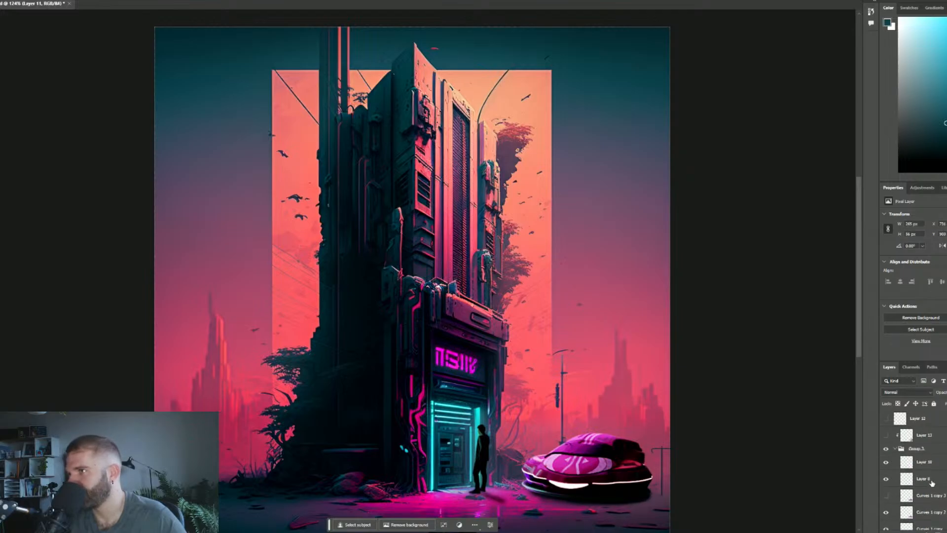
Collapse Group 3 and compare the Group 2 car and man with the Group 3 version, leaving only Group 3 visible.
left_click(895, 449)
left_click(887, 450)
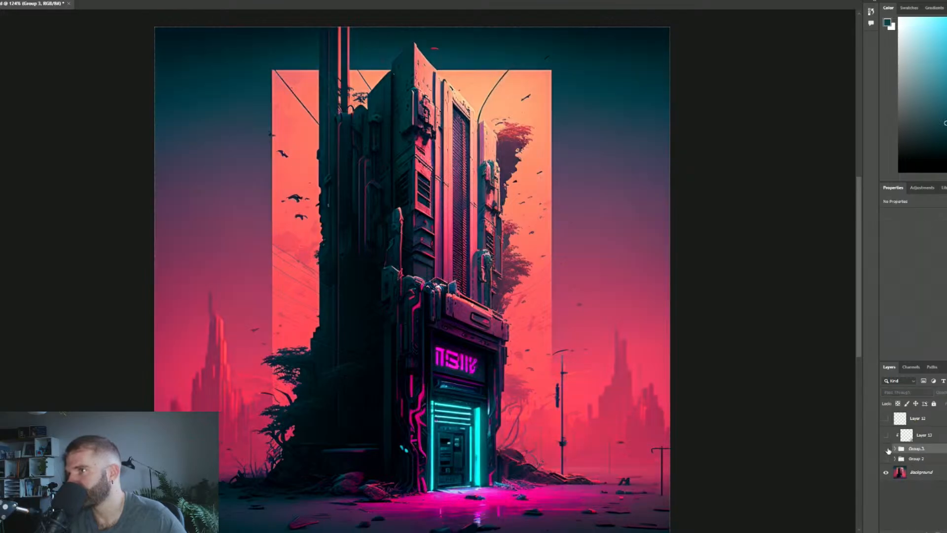
left_click(886, 459)
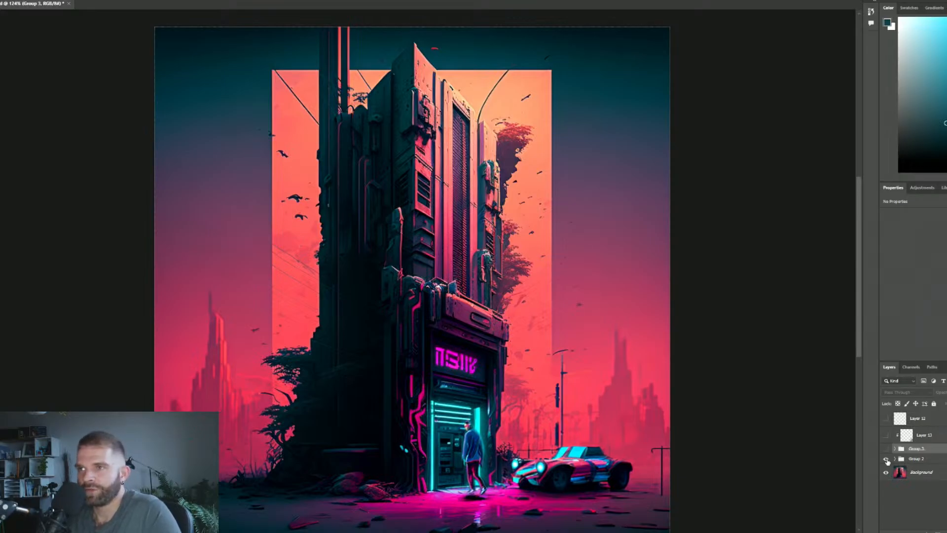
left_click(885, 449)
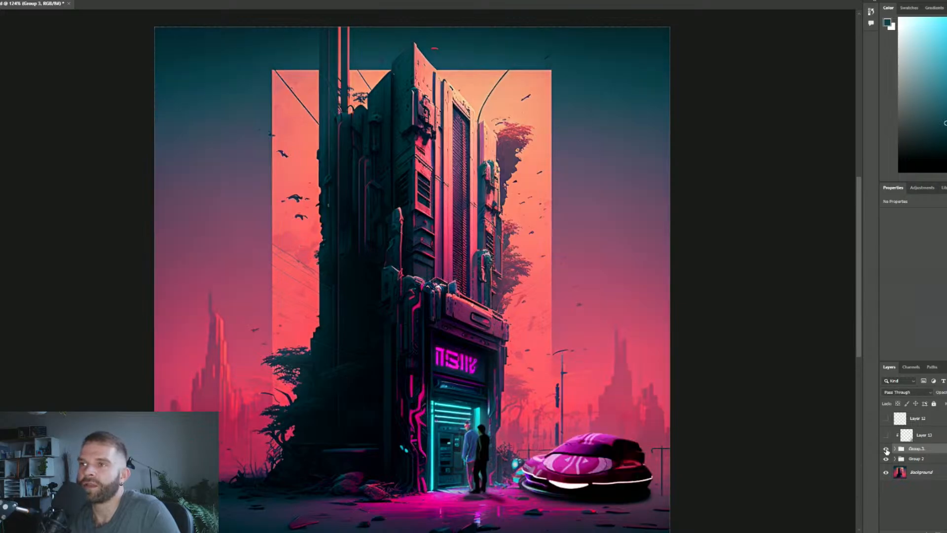
left_click(886, 459)
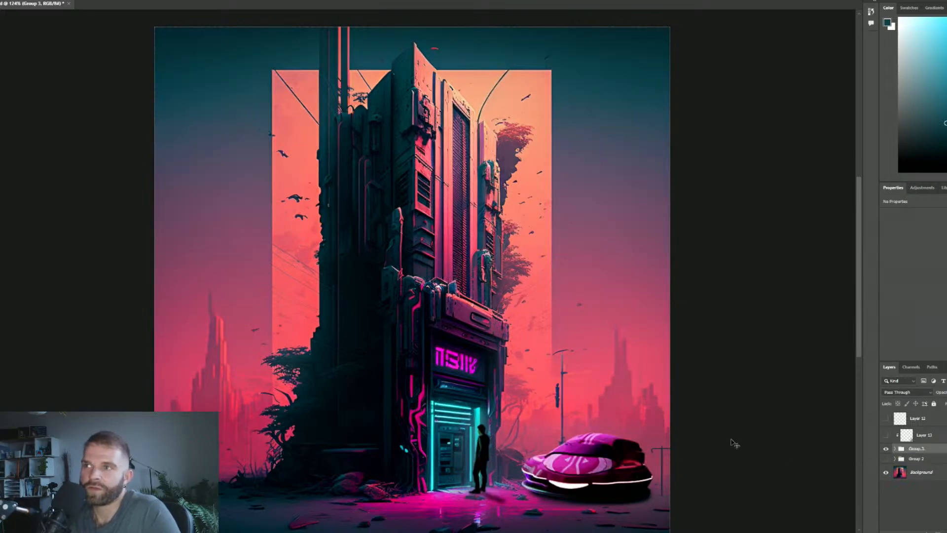
Add a new layer above Layer 10 in Group 3, reduce the brush size, and sample the cyan of the doorway light.
scroll(650, 387, "up", 5)
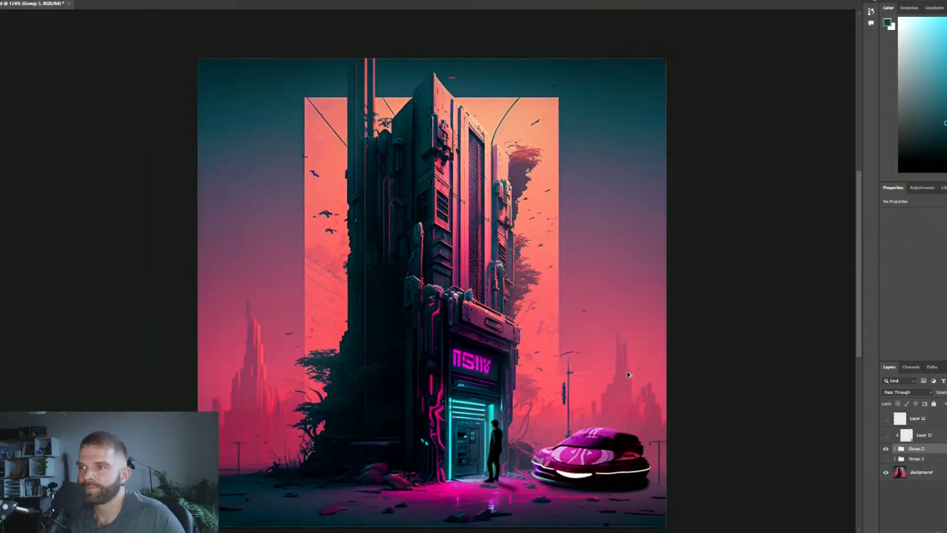
scroll(481, 393, "up", 2)
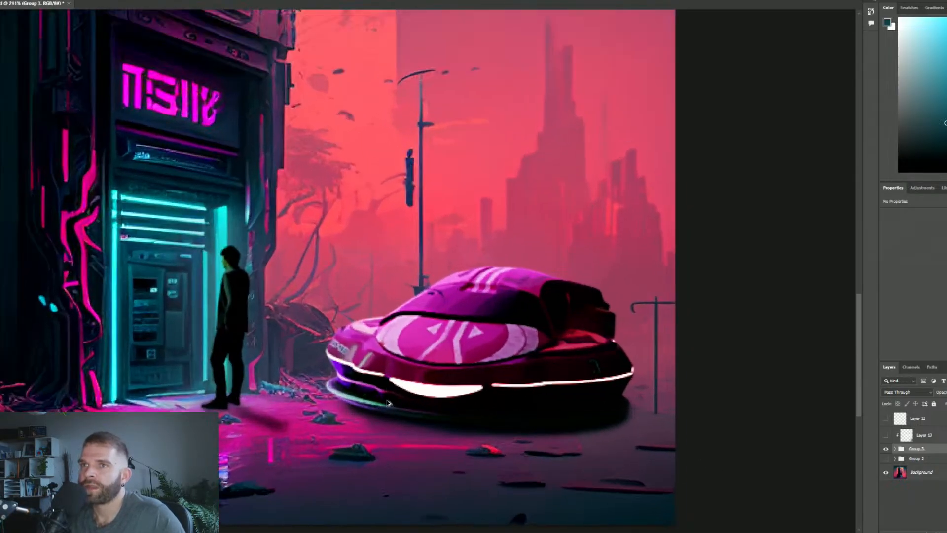
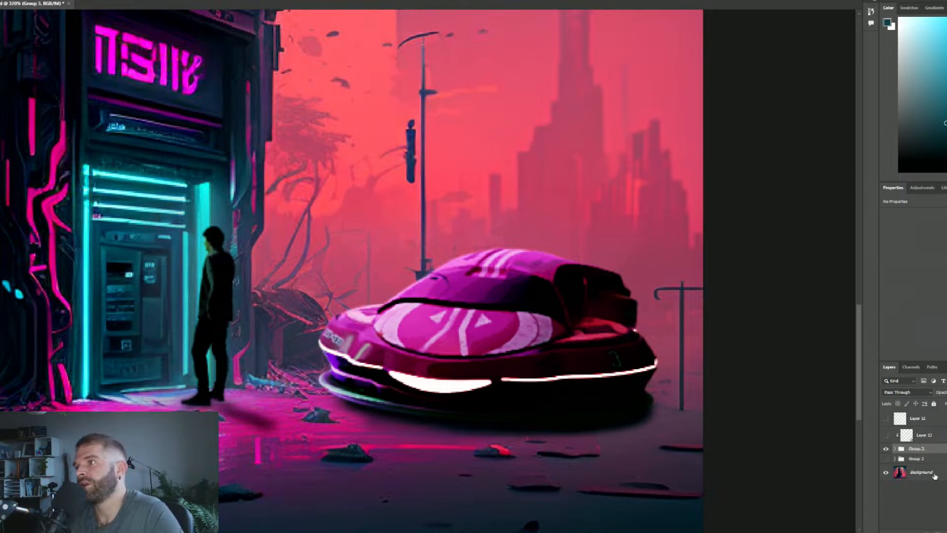
left_click(896, 449)
left_click(906, 462)
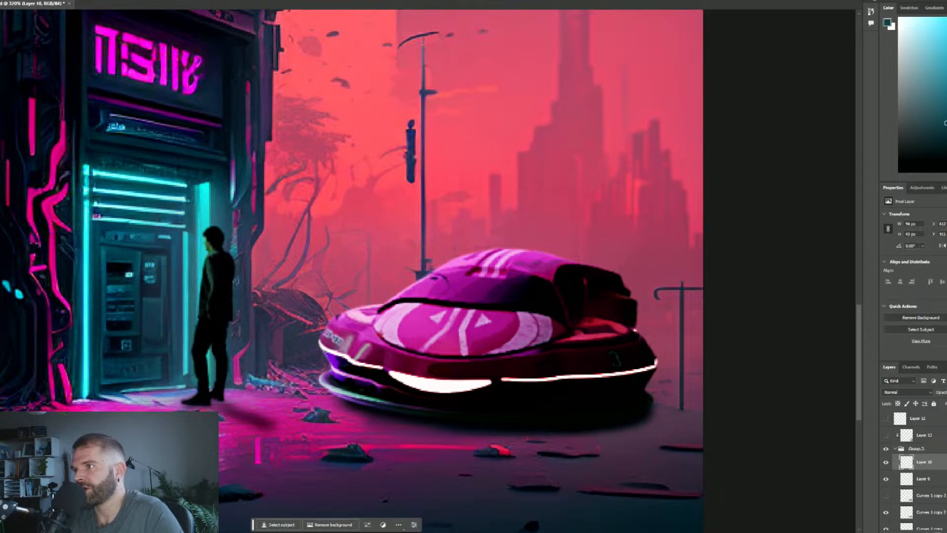
key("ctrl+alt+shift+n")
scroll(688, 440, "down", 1)
key("b")
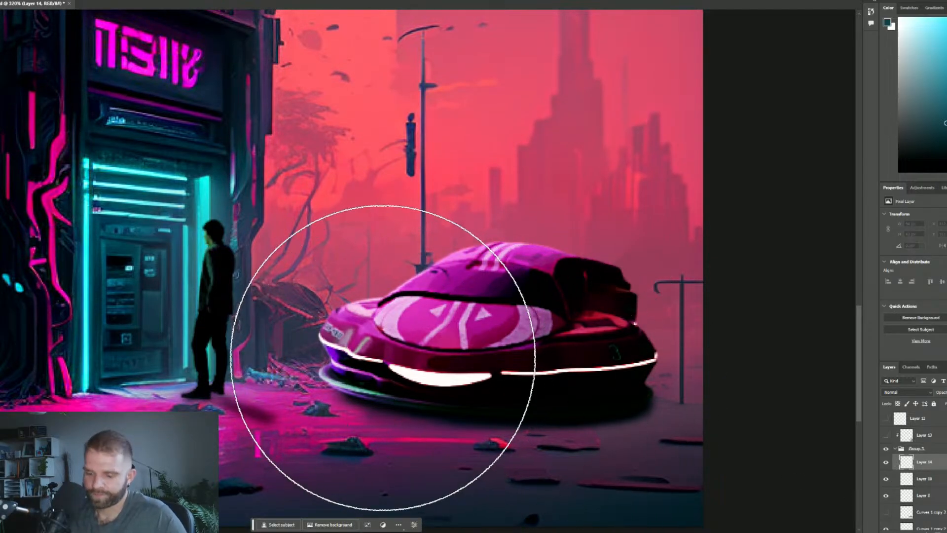
key("bracketleft")
key("bracketleft")
key("bracketleft")
key("bracketleft")
key("bracketleft")
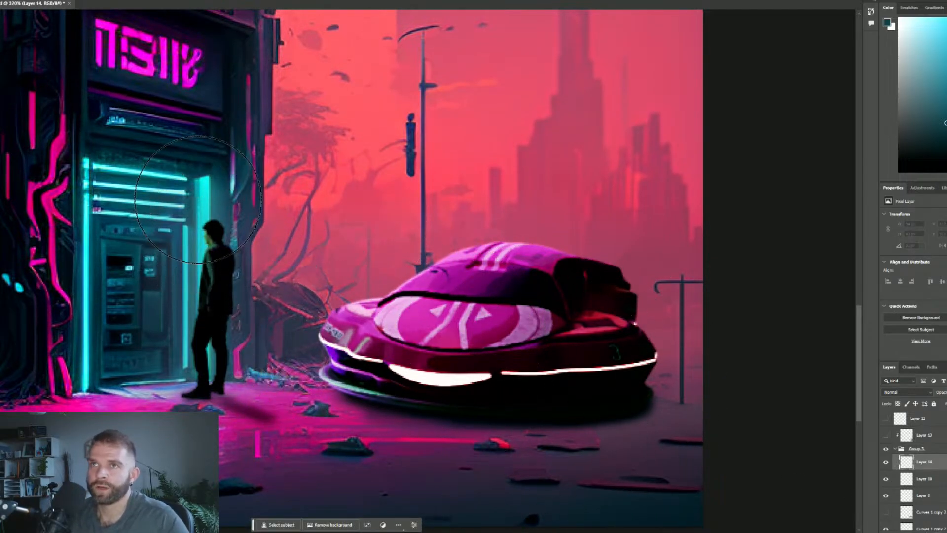
left_click(199, 200)
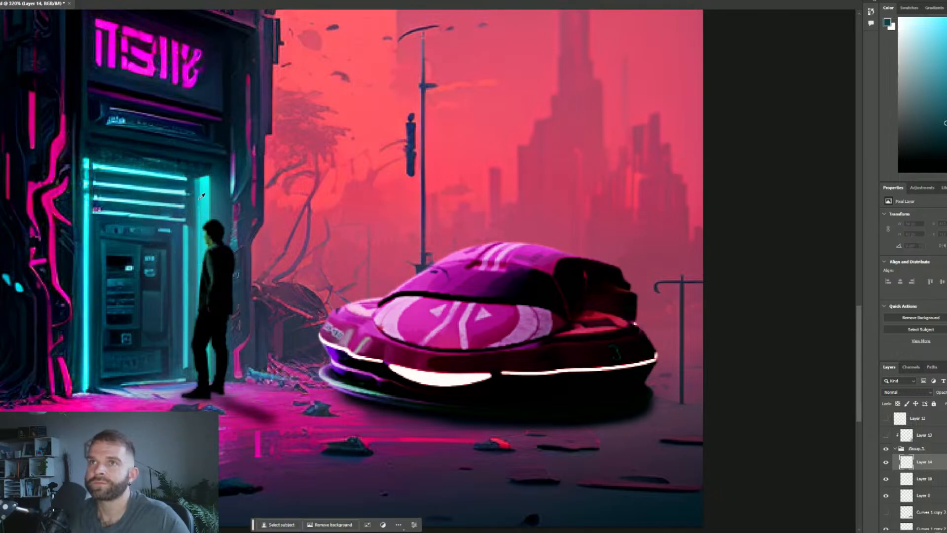
left_click(202, 196, "alt")
Add another new layer at the top of Group 3 and brush a soft cyan glow over the hover car's nose.
left_click(916, 448)
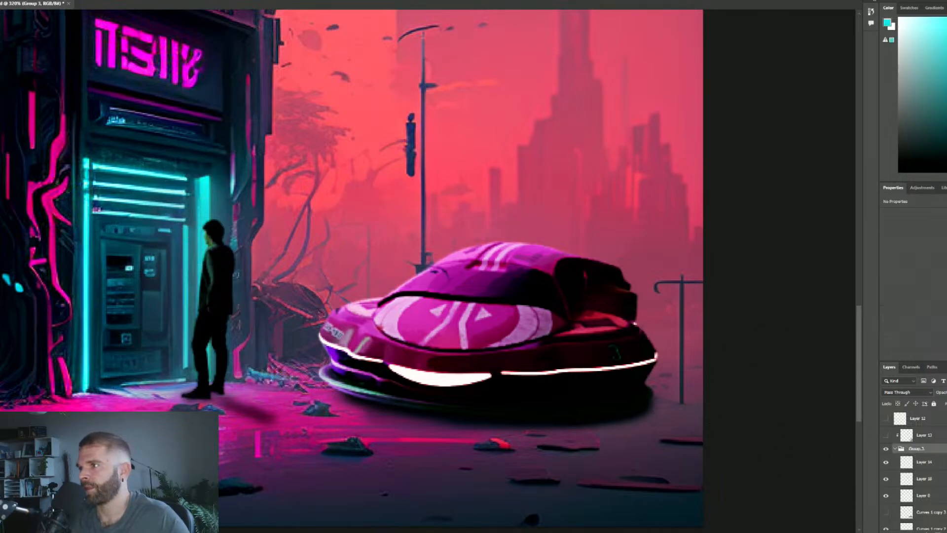
key("ctrl+alt+shift+n")
left_click(304, 340)
left_click(349, 317)
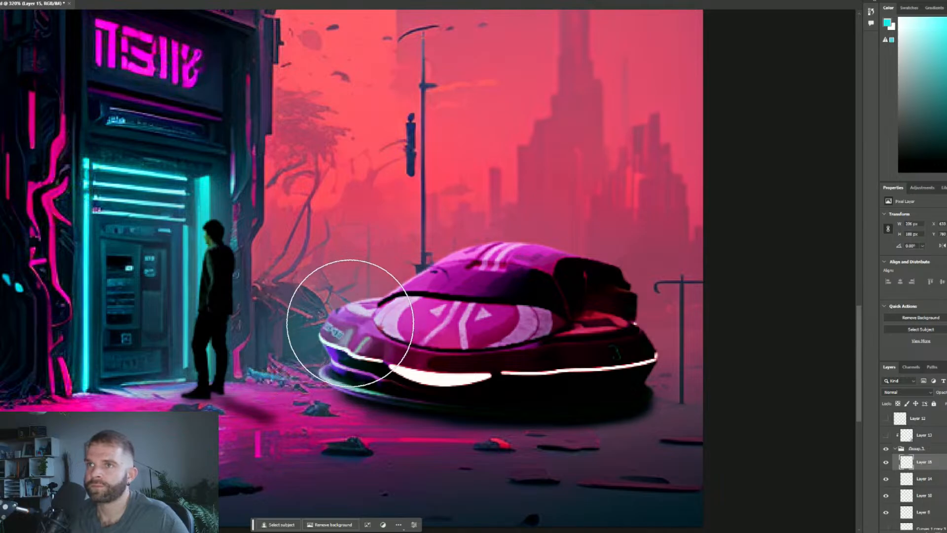
left_click(347, 351)
Erase the cyan spill from the background beside the car's nose, and refine the glow on the hood with a smaller brush.
key("e")
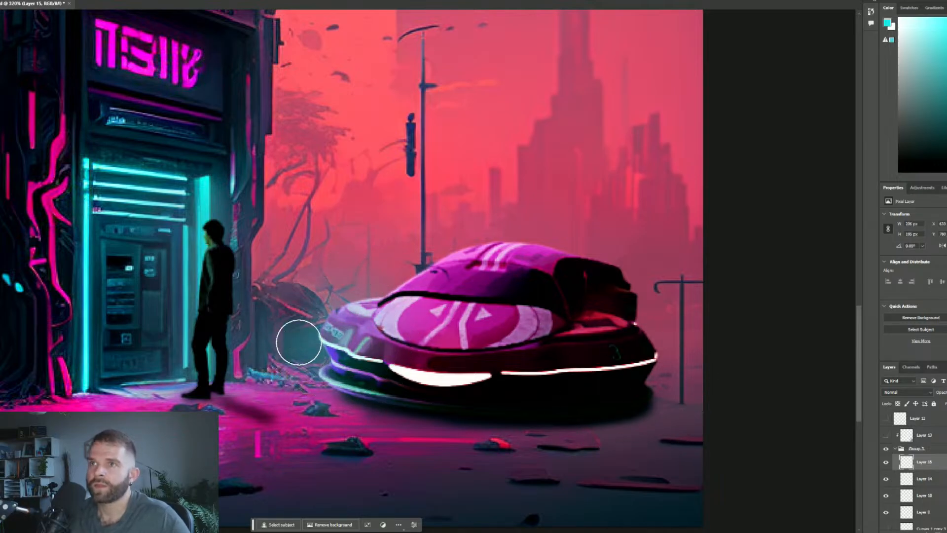
left_click_drag(297, 340, 296, 319)
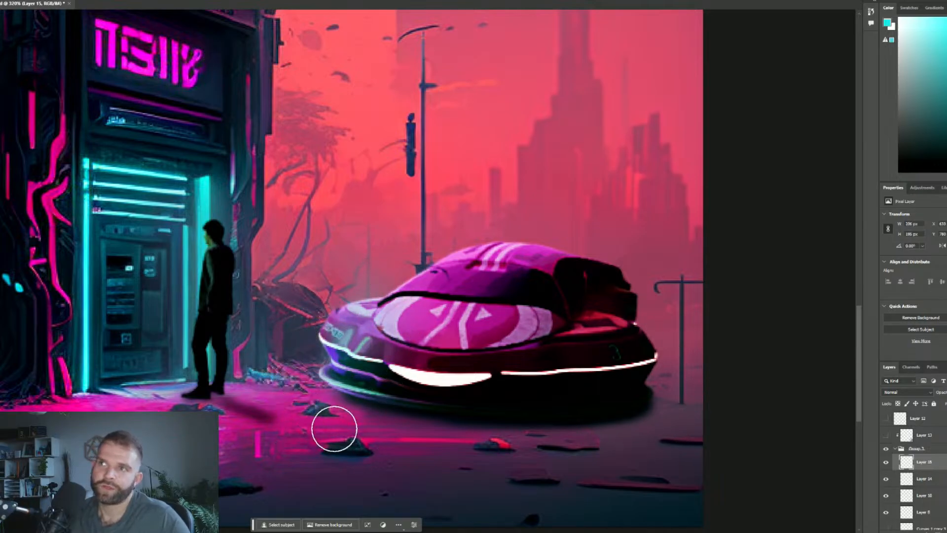
key("b")
key("[")
key("[")
key("[")
key("[")
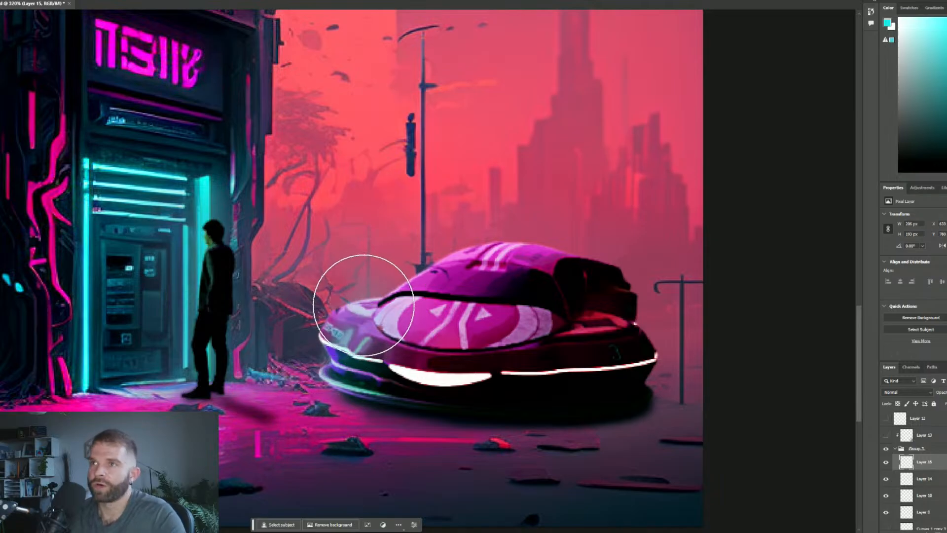
key("bracketleft")
key("bracketleft")
key("bracketleft")
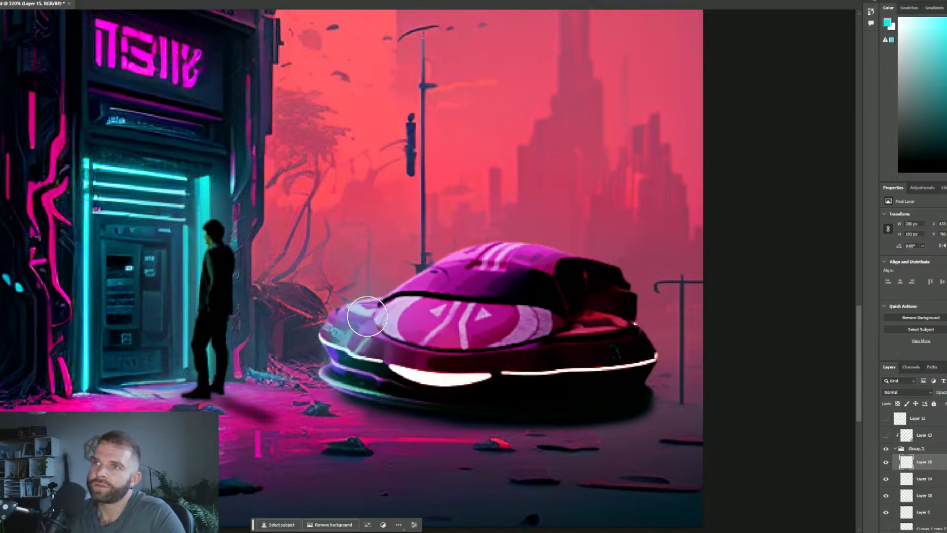
key("bracketleft")
key("bracketleft")
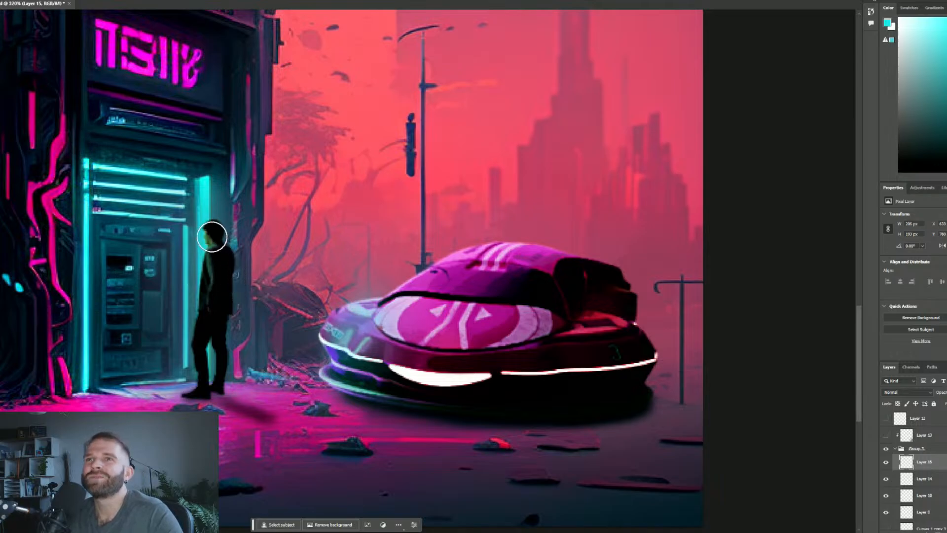
Brush cyan rim light onto the man's head and legs, undoing the broad leg stroke and repainting it with a smaller brush.
left_click_drag(213, 237, 211, 232)
left_click_drag(195, 353, 202, 306)
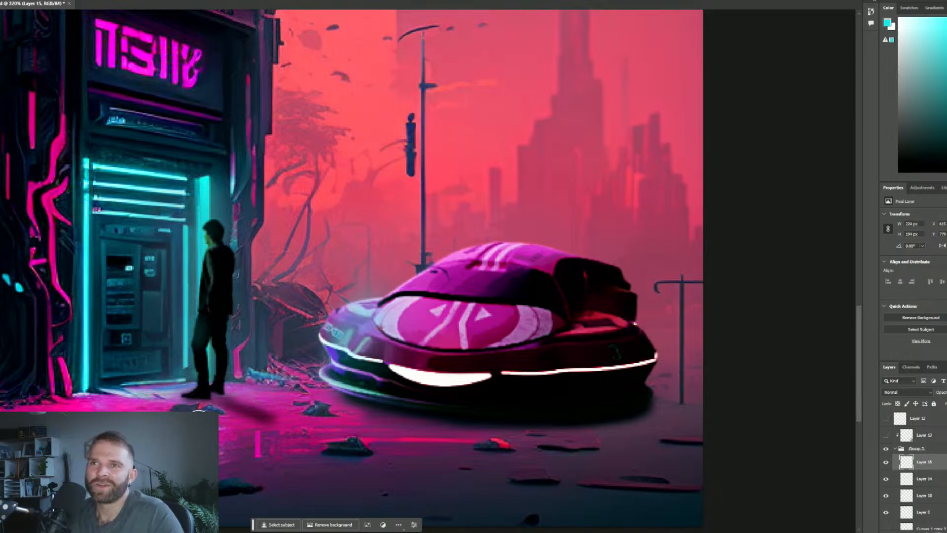
key("ctrl+z")
key("bracketleft")
key("bracketleft")
key("bracketleft")
key("bracketleft")
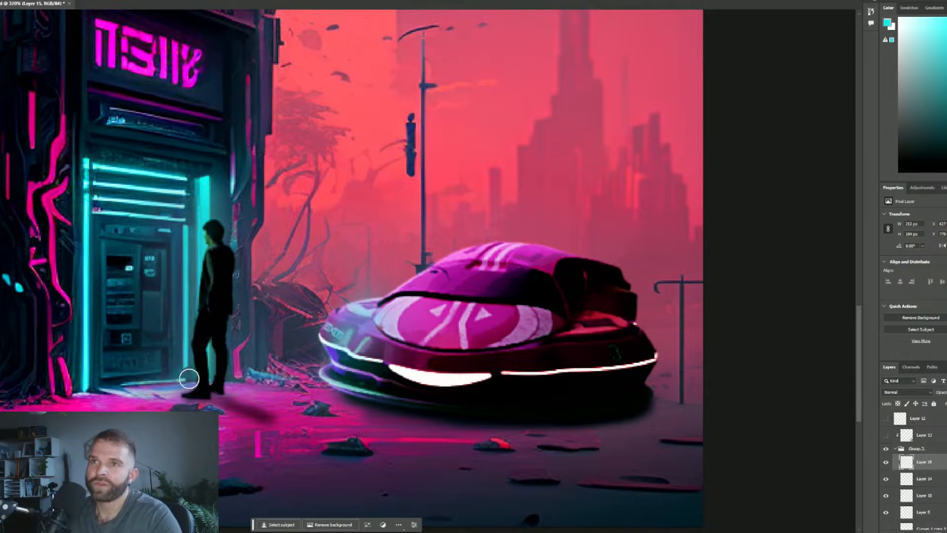
mouse_move(197, 323)
left_mouse_down()
mouse_move(193, 362)
mouse_move(193, 345)
mouse_move(205, 404)
left_mouse_up()
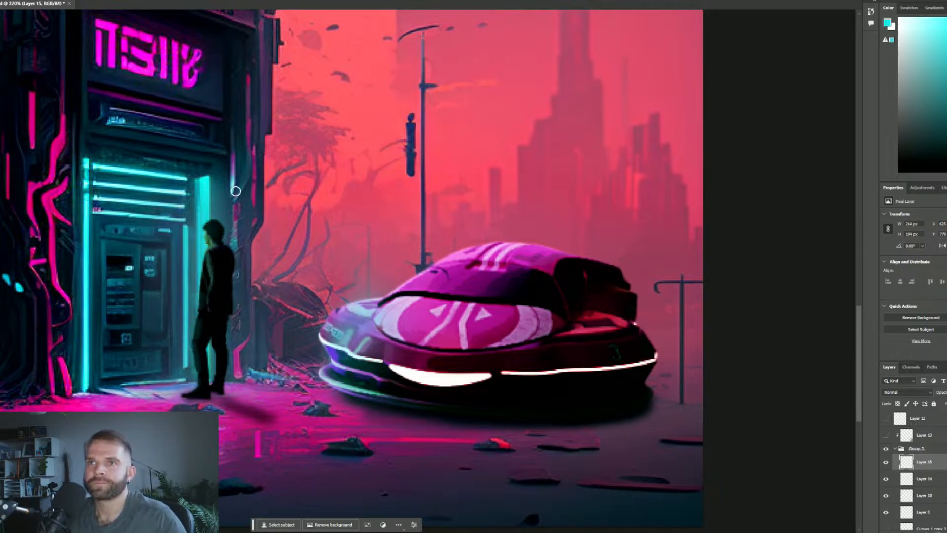
scroll(296, 277, "down", 2)
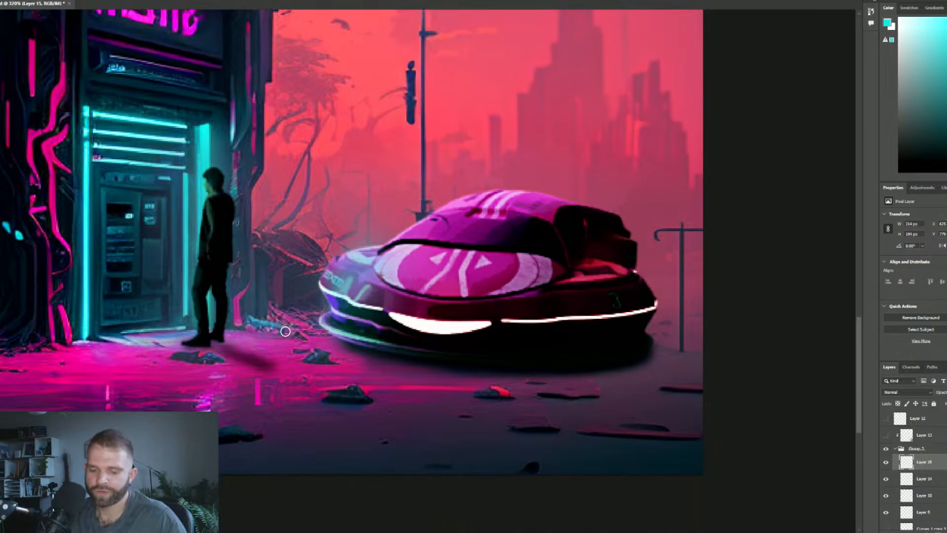
scroll(325, 345, "down", 10)
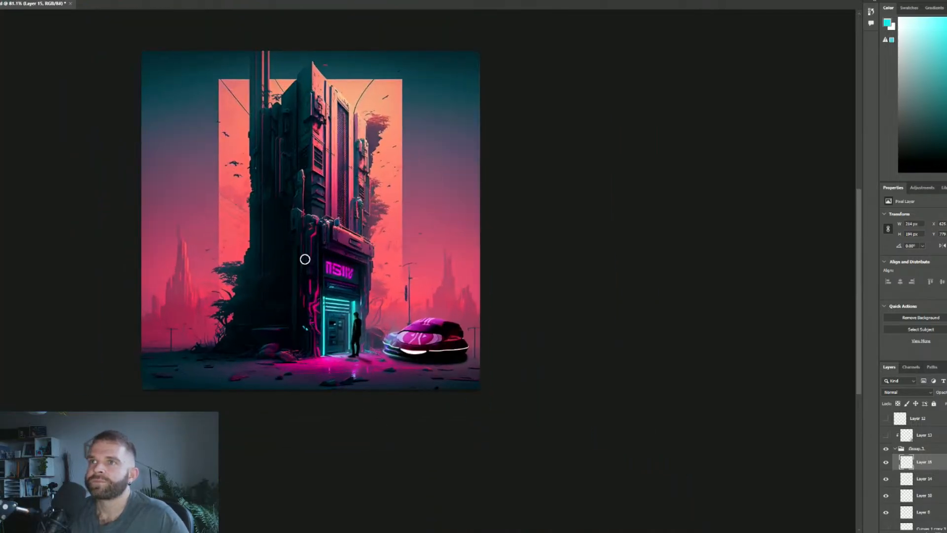
scroll(305, 259, "up", 2)
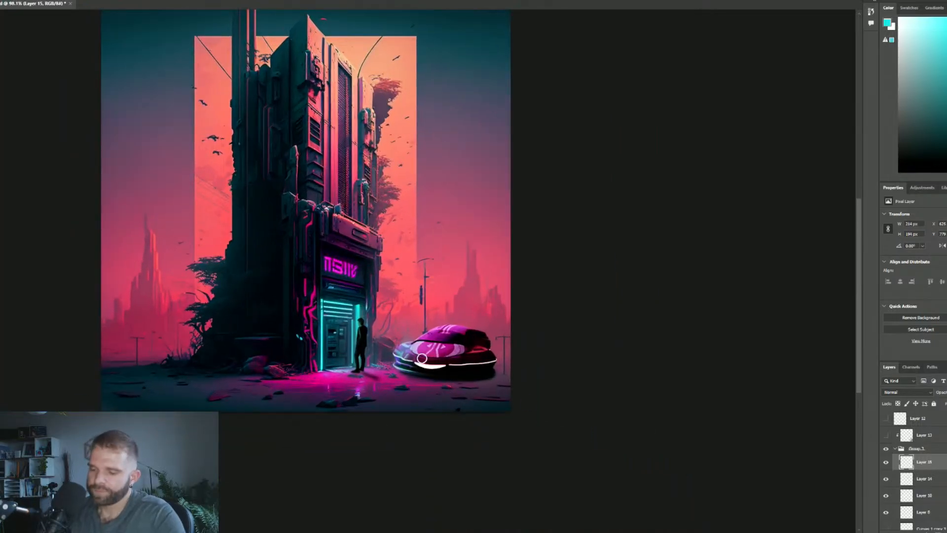
Enlarge the brush and dab a large, soft cyan haze over the area between the man and the hover car.
key("v")
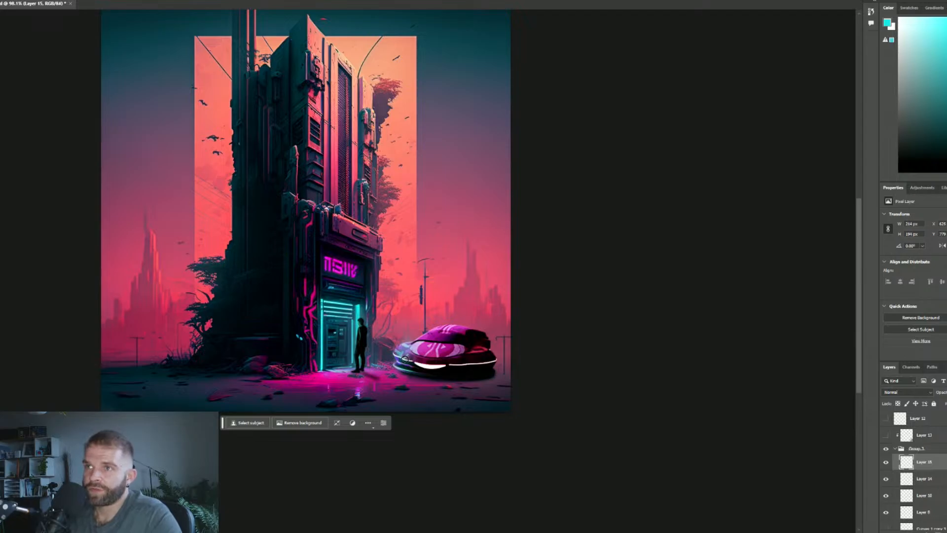
key("bracketright")
key("bracketright")
key("bracketright")
key("bracketright")
key("bracketright")
key("bracketright")
key("bracketright")
key("bracketright")
key("bracketright")
key("bracketright")
key("bracketright")
key("bracketright")
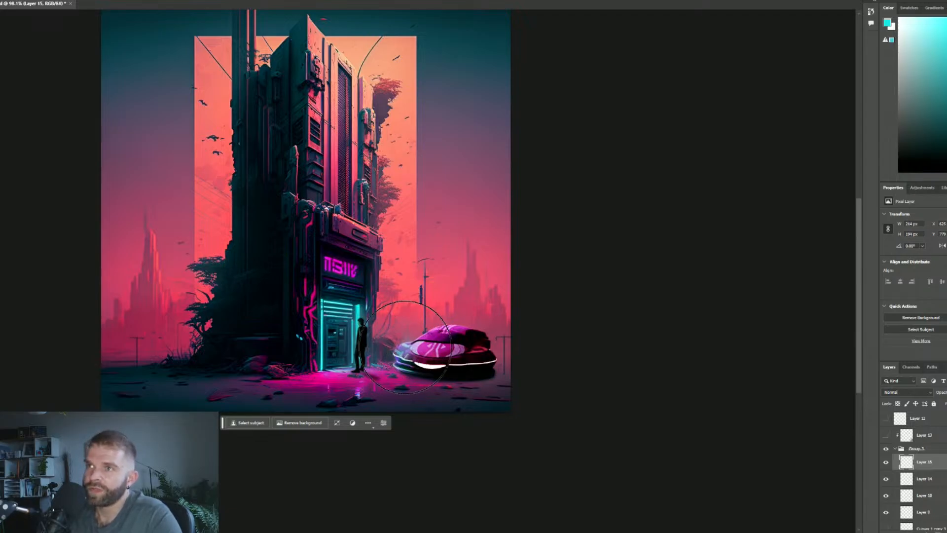
key("bracketright")
key("bracketright")
key("bracketleft")
key("bracketleft")
key("bracketright")
left_click(387, 309)
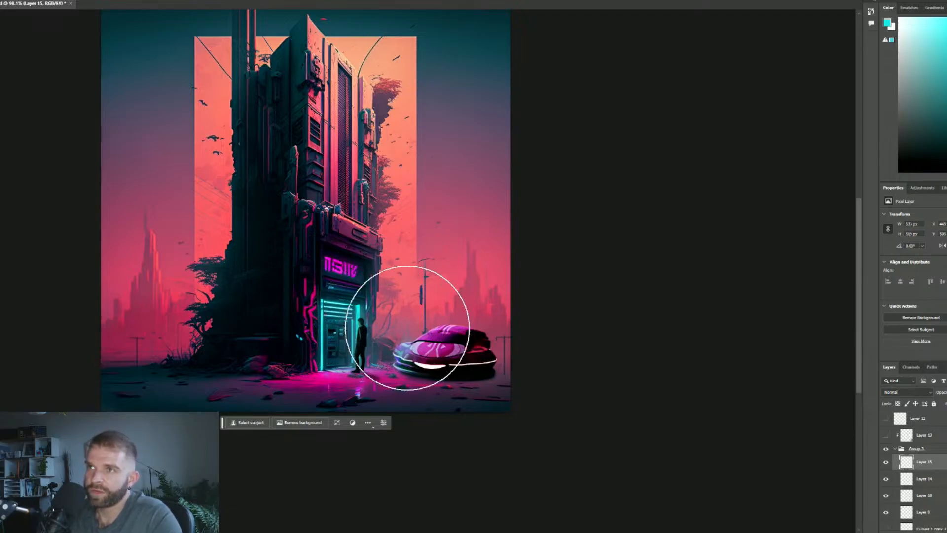
left_click(410, 332)
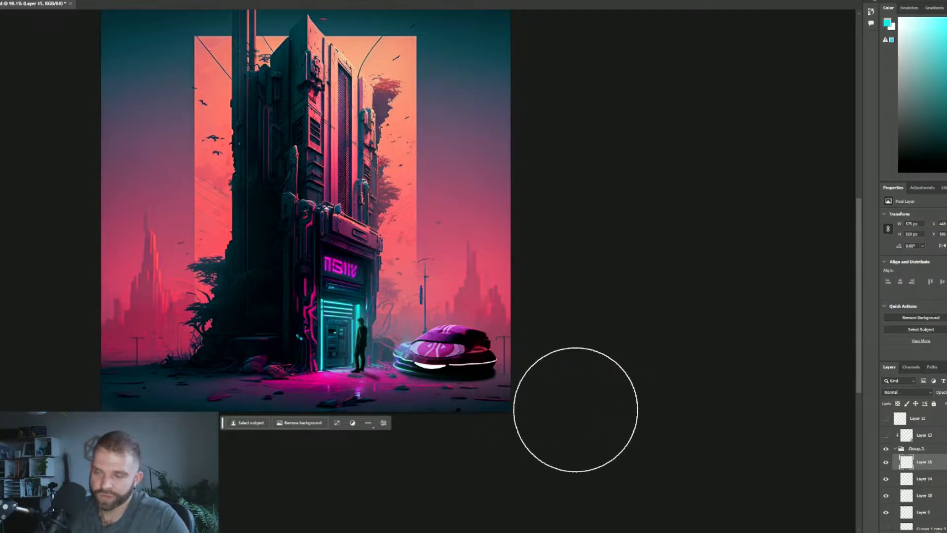
Collapse Group 3 and switch visibility from it to Group 2 to inspect the walking man and buggy version.
scroll(462, 476, "down", 1)
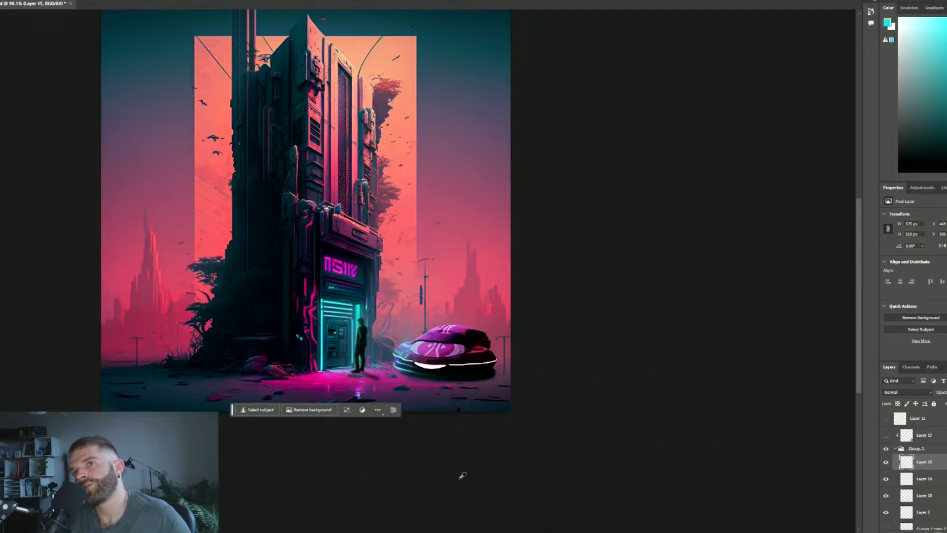
scroll(462, 475, "down", 1)
scroll(372, 177, "up", 2)
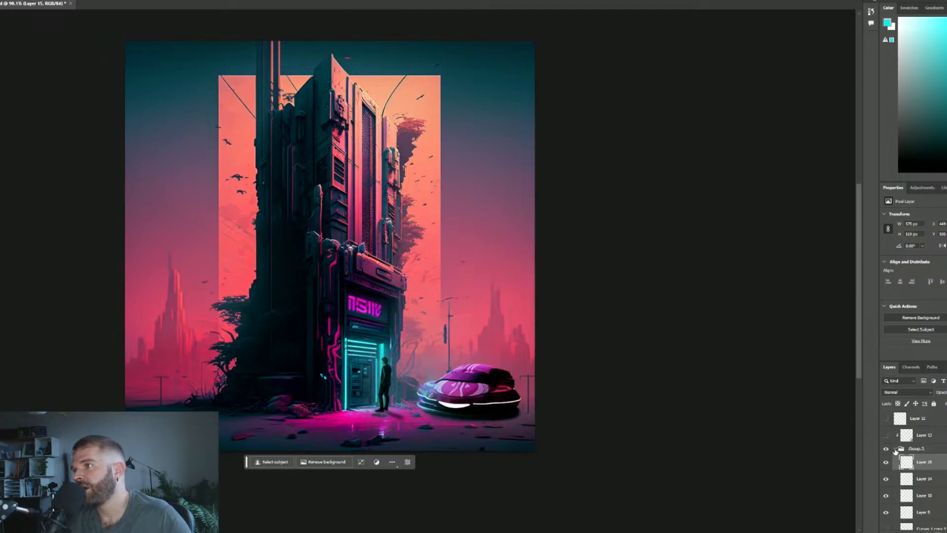
left_click(895, 448)
left_click(886, 448)
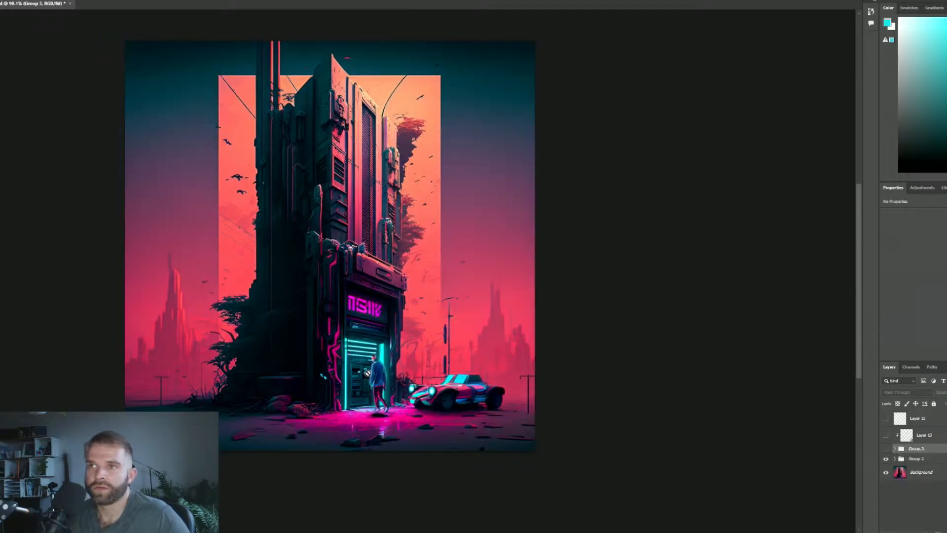
scroll(449, 387, "up", 2)
scroll(412, 412, "left", 1)
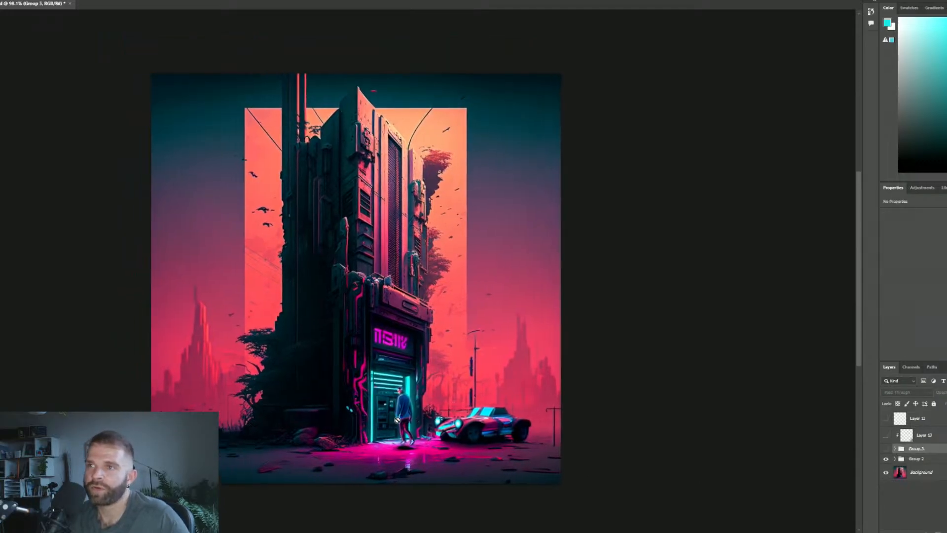
scroll(397, 420, "up", 5)
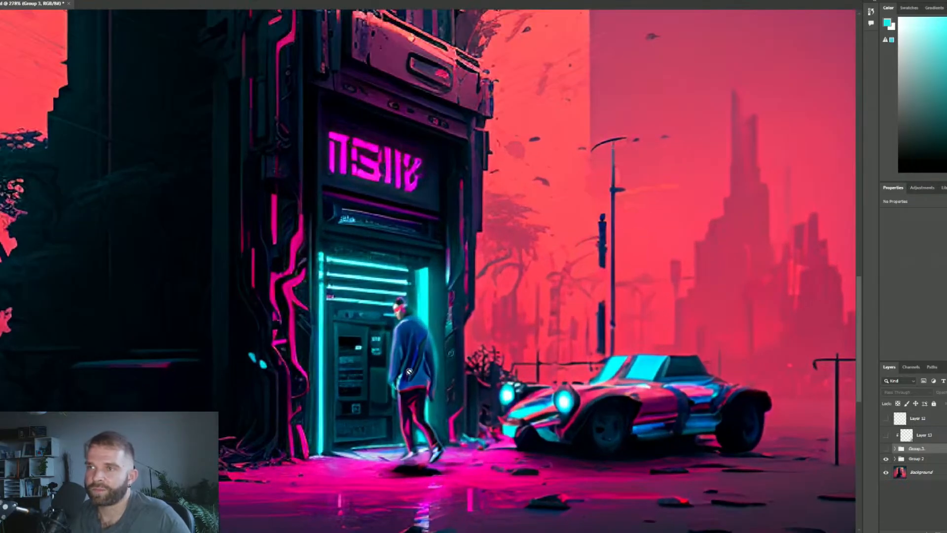
scroll(474, 459, "down", 6)
scroll(470, 464, "up", 1)
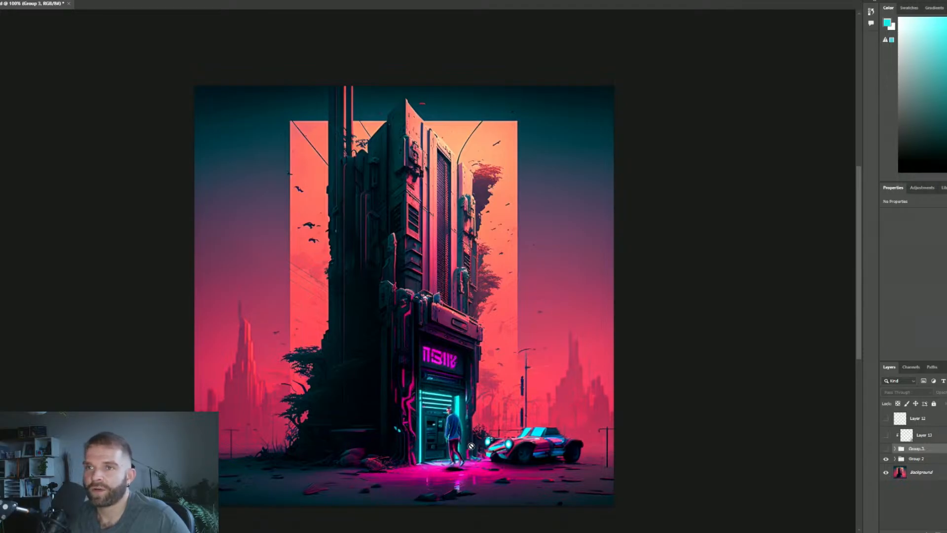
Restore Group 3 in place of Group 2 and examine how the man and hover car blend into the scene, up close and as a whole.
left_click(885, 449)
left_click(886, 460)
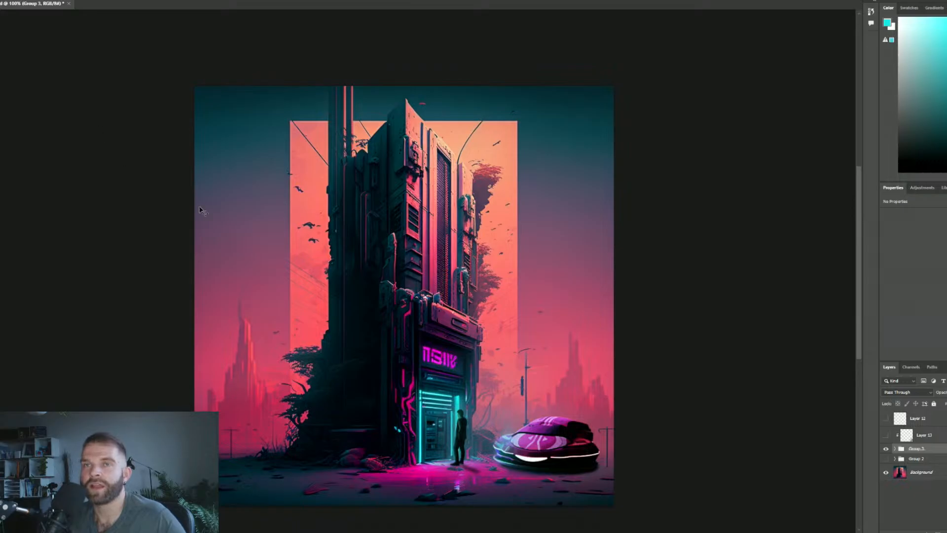
scroll(304, 286, "down", 3)
scroll(413, 412, "up", 4)
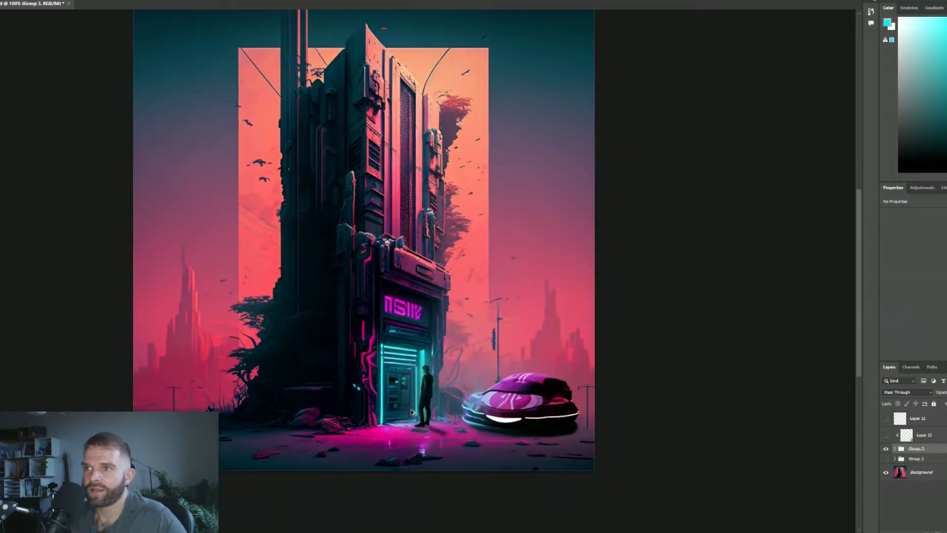
scroll(514, 451, "up", 2)
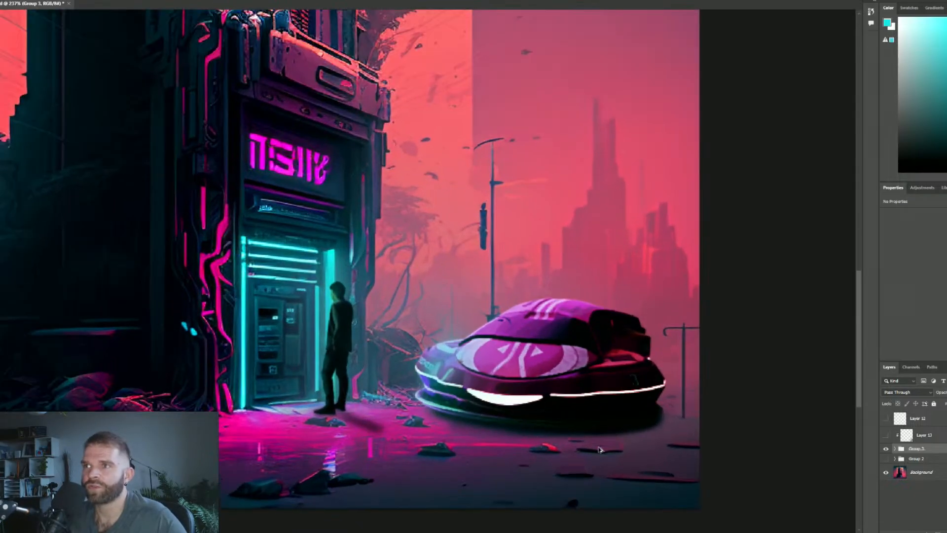
scroll(641, 451, "down", 4)
scroll(345, 367, "up", 4)
scroll(522, 401, "down", 3)
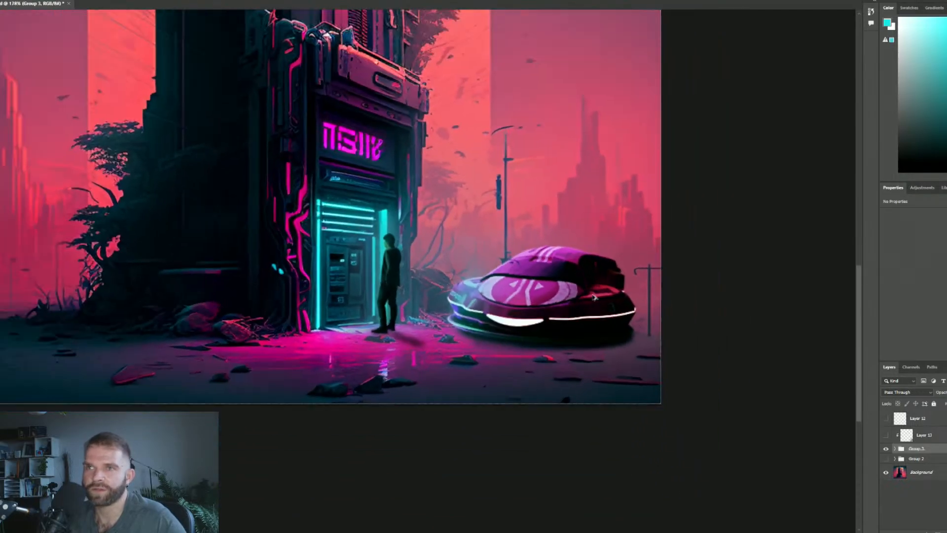
scroll(593, 294, "up", 3)
scroll(616, 397, "down", 2)
scroll(493, 323, "up", 2)
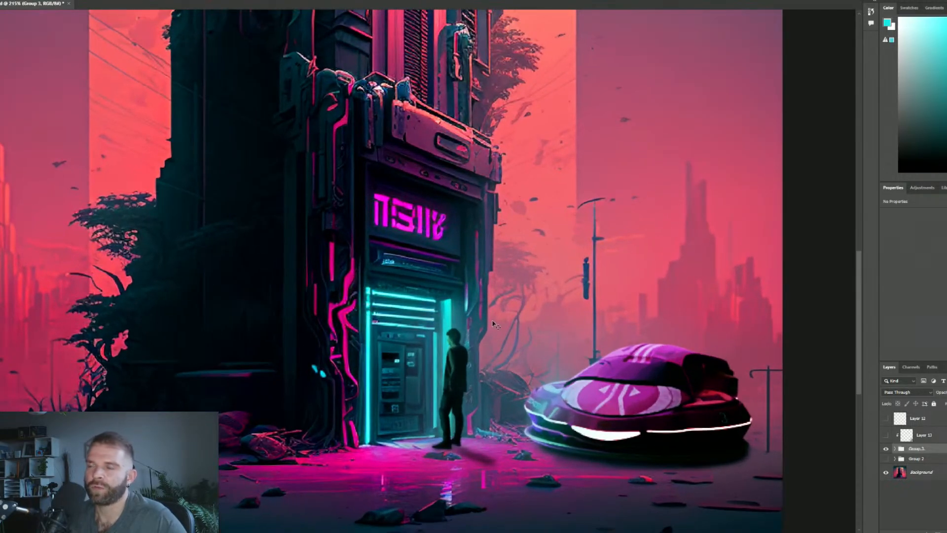
scroll(493, 323, "down", 4)
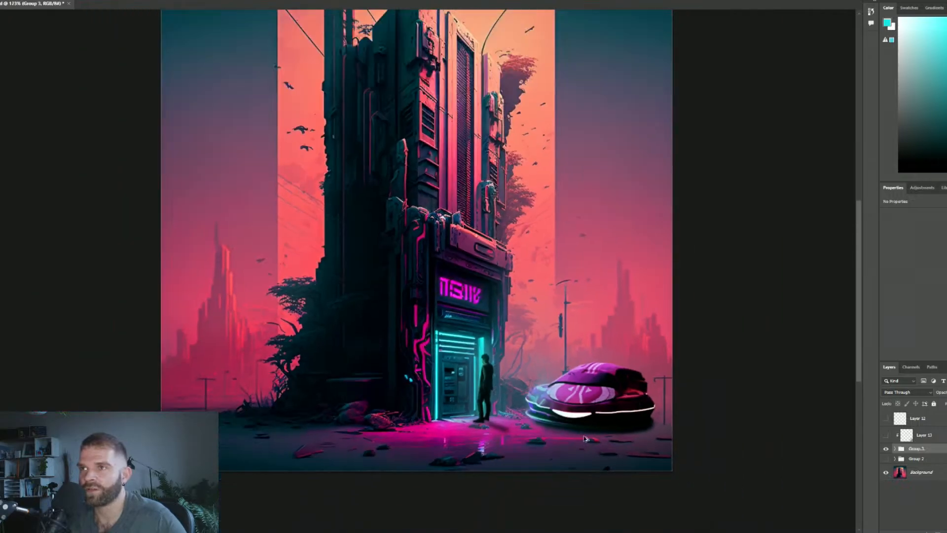
scroll(551, 406, "up", 1)
scroll(551, 406, "up", 1)
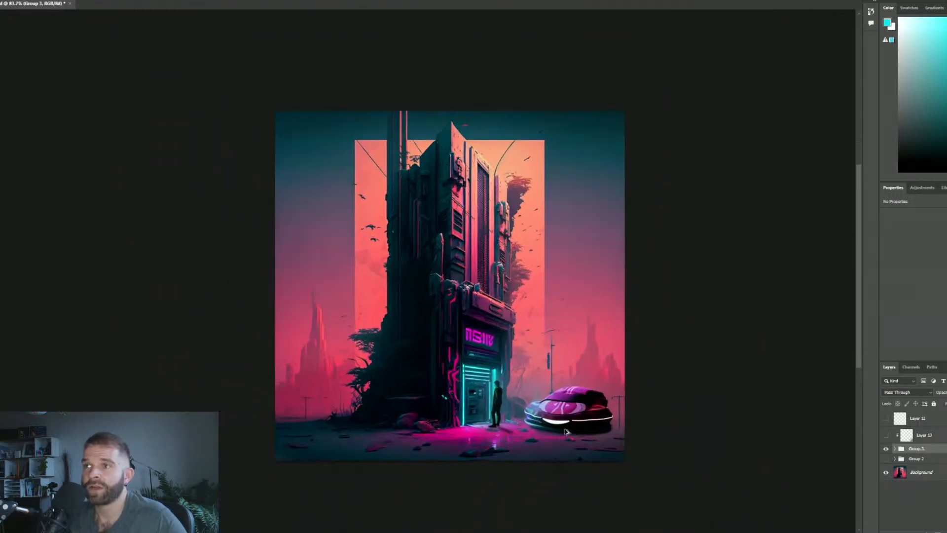
scroll(567, 432, "up", 1)
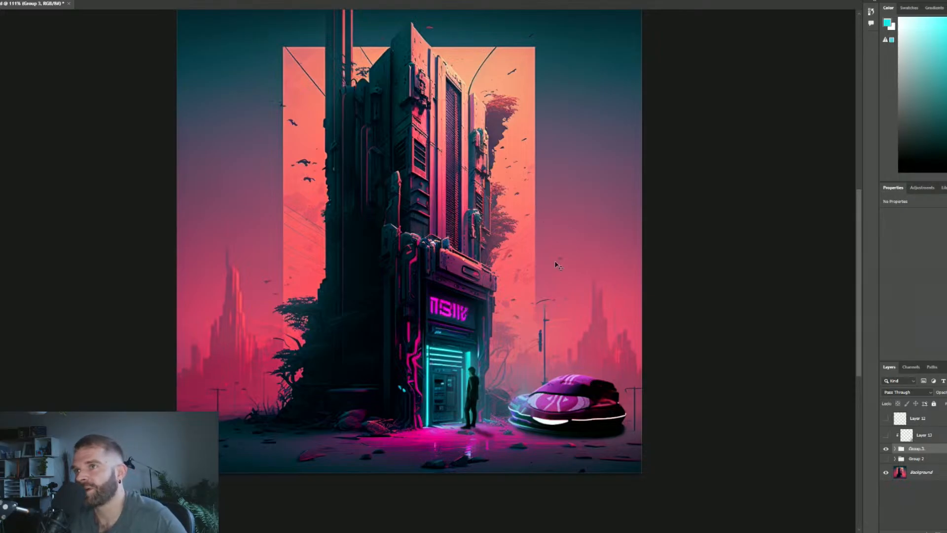
scroll(642, 448, "down", 6)
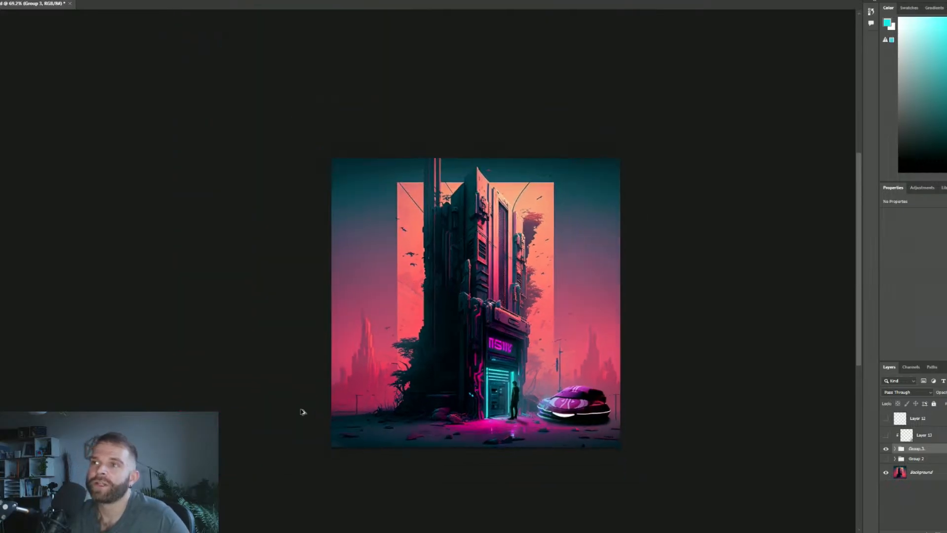
scroll(504, 415, "up", 6)
scroll(494, 438, "down", 1)
scroll(477, 416, "up", 1)
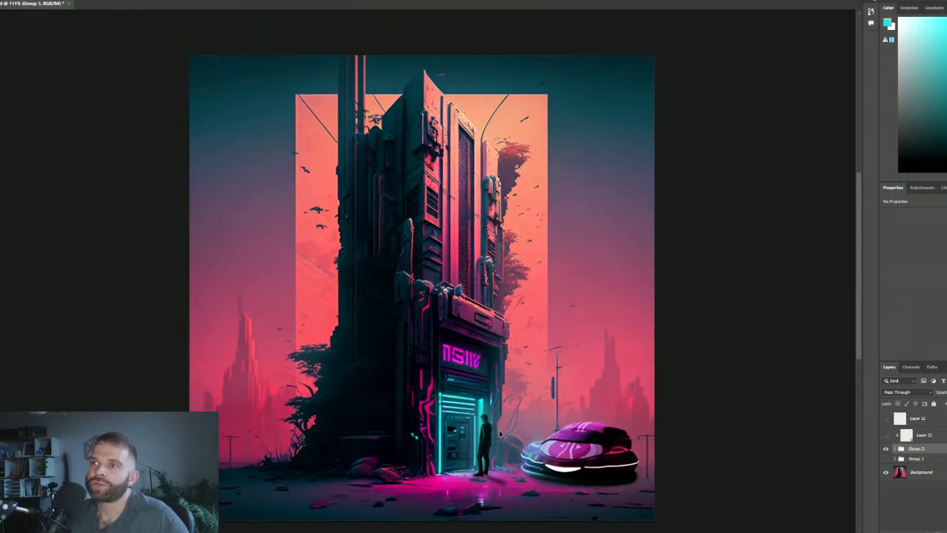
Swap visibility from Group 3 to Group 2 and back to compare the two composites.
left_click(884, 450)
left_click(886, 459)
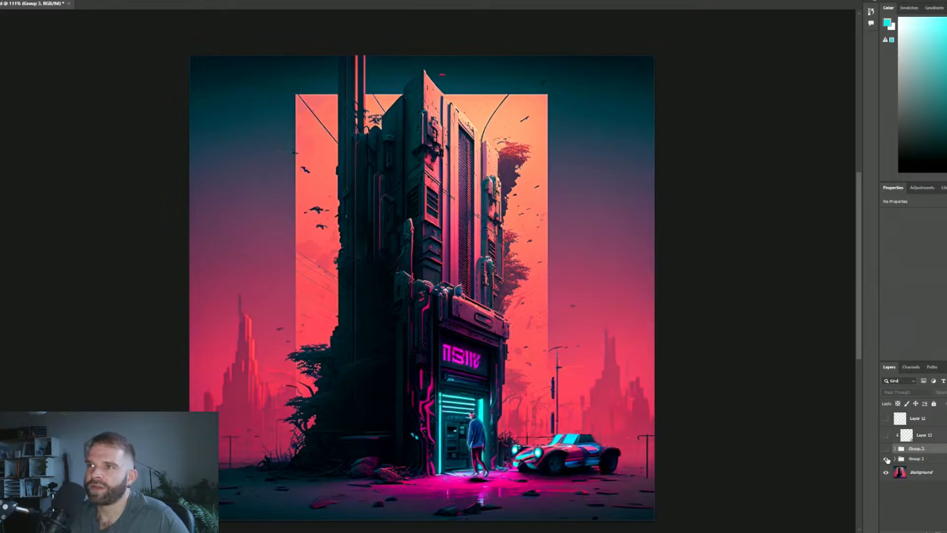
left_click(885, 458)
left_click(886, 448)
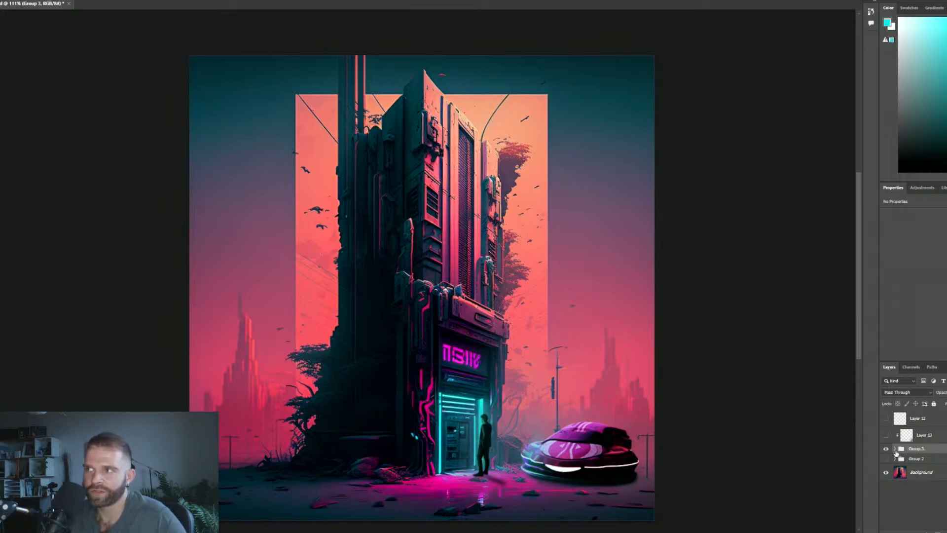
Compare the Group 2 composite with the bare background, and return to showing only Group 3.
left_click(886, 449)
left_click(885, 459)
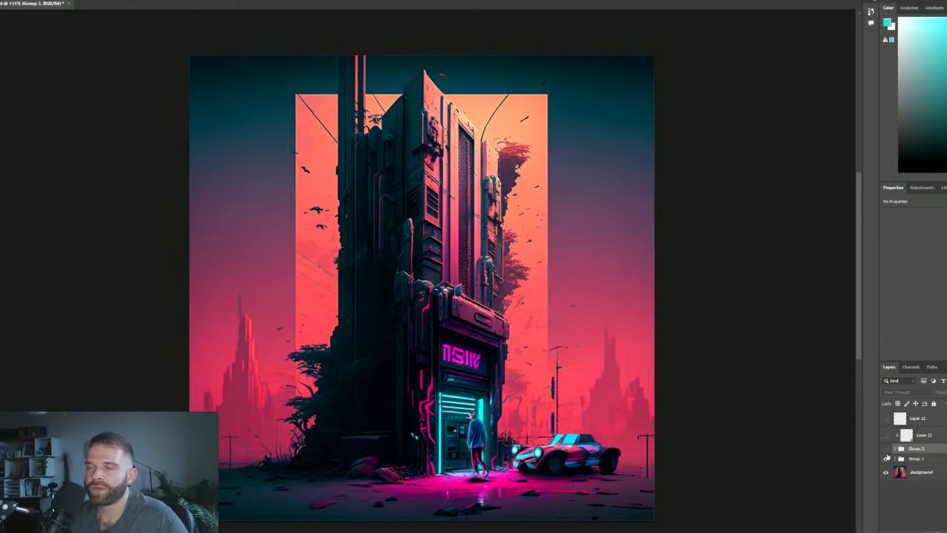
left_click(886, 457)
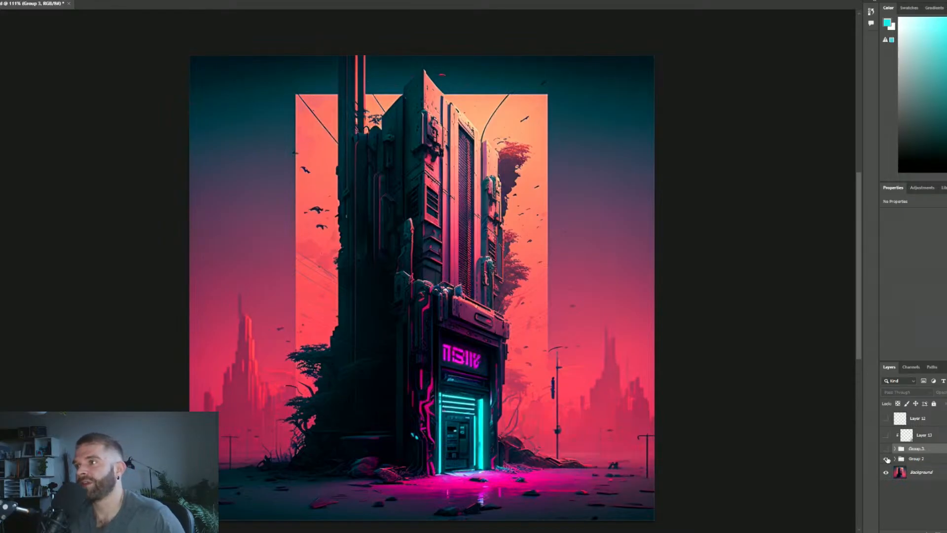
left_click(886, 458)
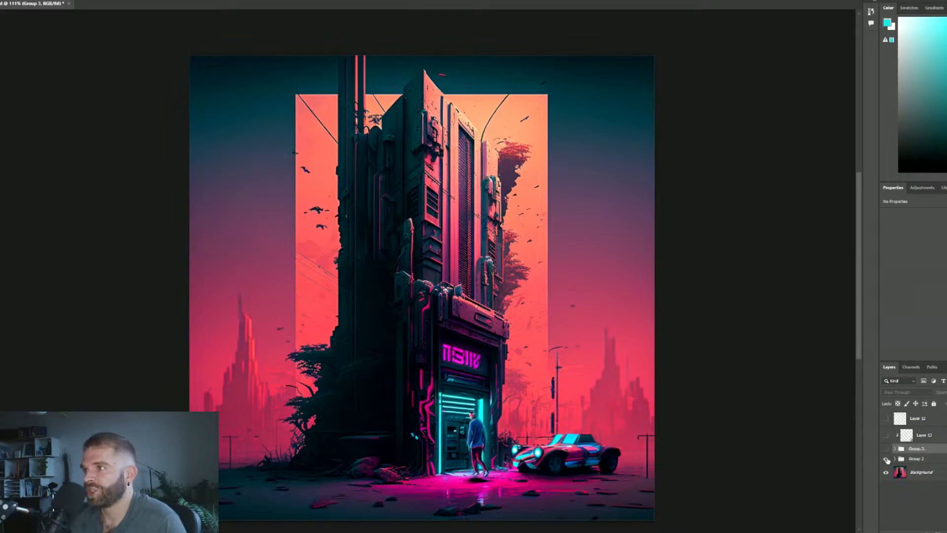
left_click(886, 458)
left_click(886, 448)
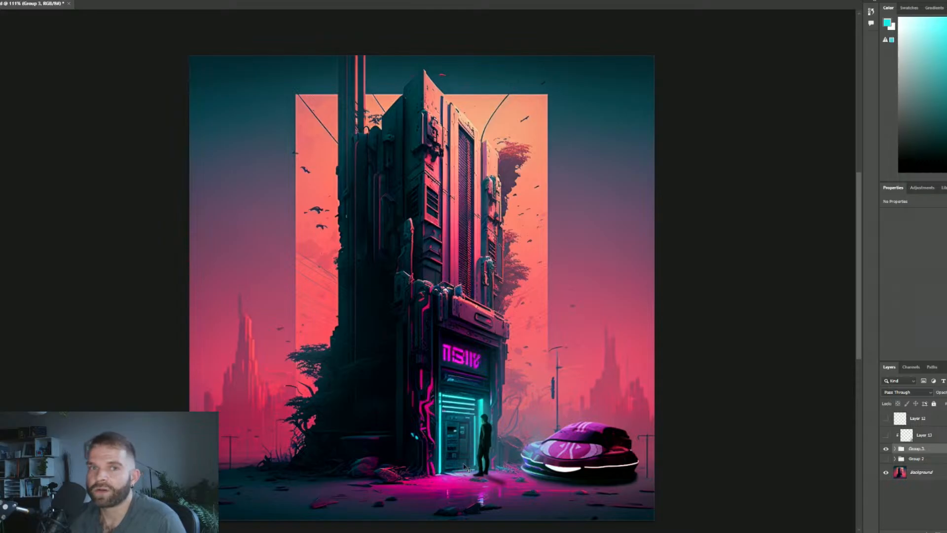
Show Group 2 together with Group 3 to compare both men and cars overlaid, and hide Group 2 again.
left_click(886, 458)
left_click(887, 448)
left_click(885, 448)
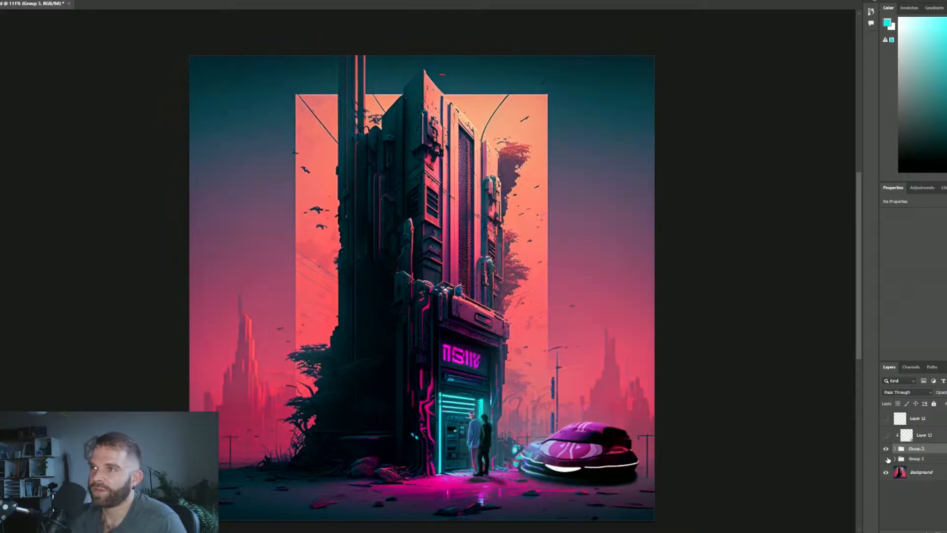
left_click(886, 459)
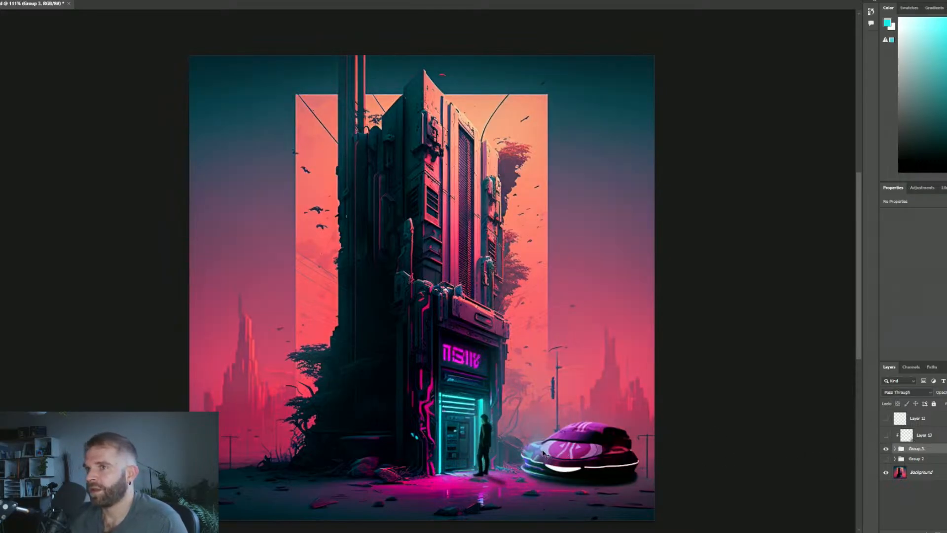
Alternate between Group 2 and Group 3 for another comparison, ending with both groups hidden.
left_click(886, 449)
left_click(885, 458)
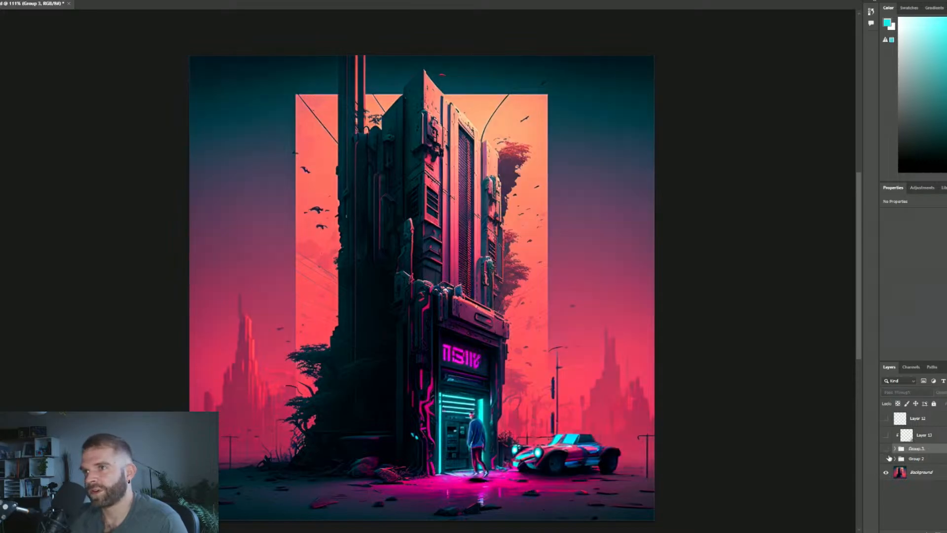
left_click(885, 459)
left_click(885, 449)
left_click(885, 448)
left_click(885, 459)
left_click(886, 458)
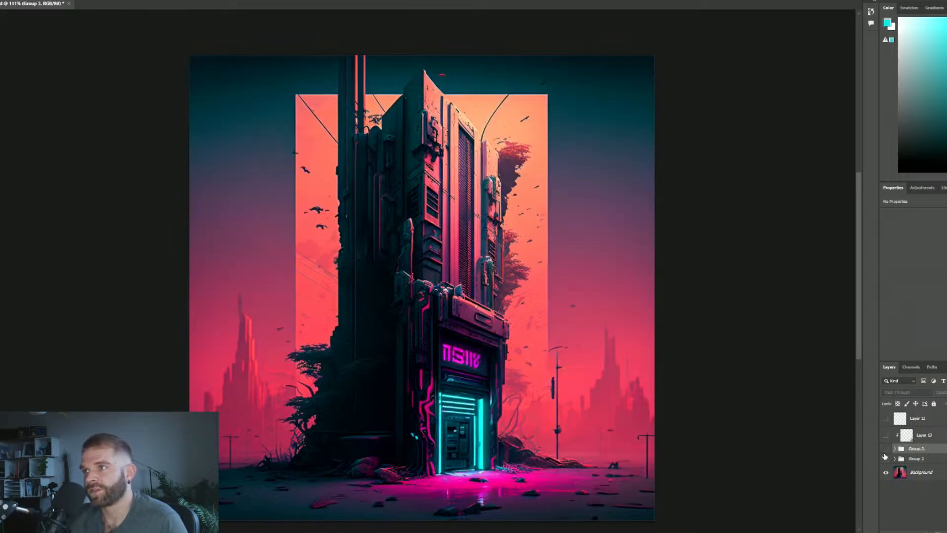
Toggle Group 3 on and off against the bare background, leaving the man and hover car composite shown.
left_click(886, 448)
left_click(886, 448)
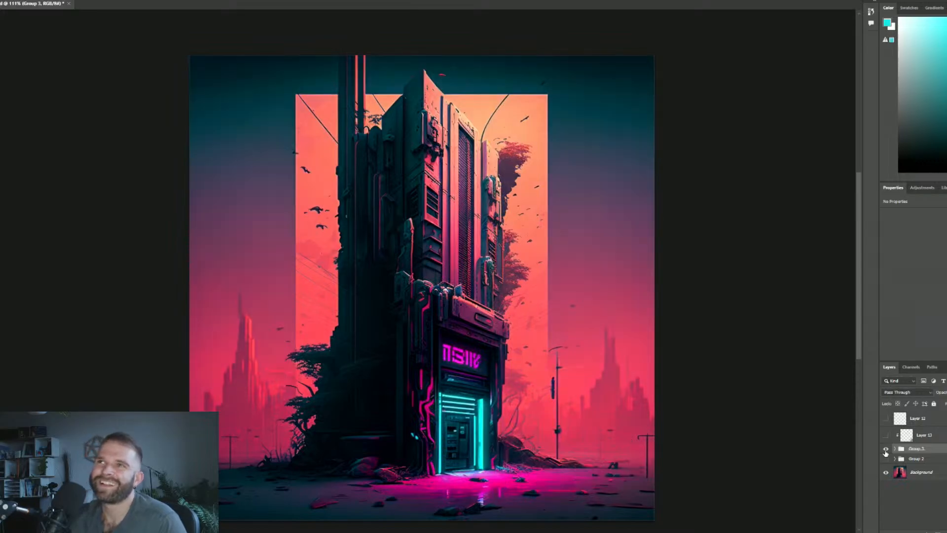
left_click(885, 448)
left_click(886, 448)
left_click(886, 448)
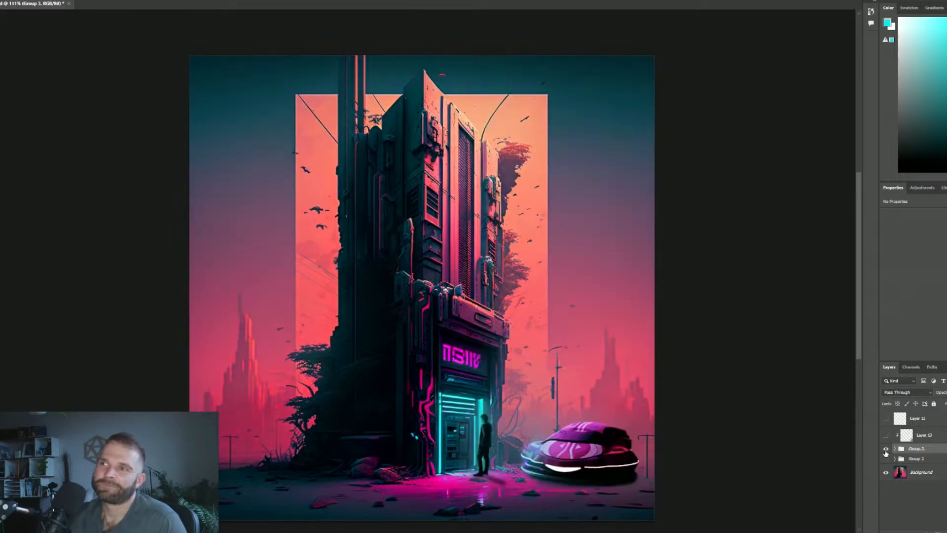